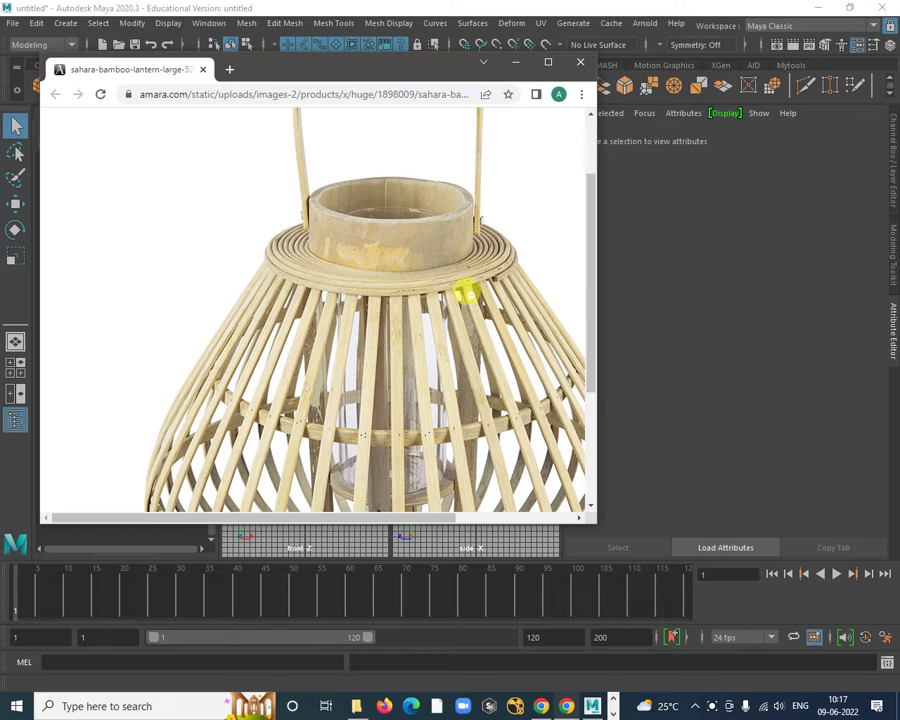
Step: Enlarge the bamboo lantern reference photo to examine its whole shape, and return to Maya
{"action": "scroll", "coordinate": [468, 294], "scroll_direction": "down", "scroll_amount": 3}
{"action": "left_click", "coordinate": [560, 64]}
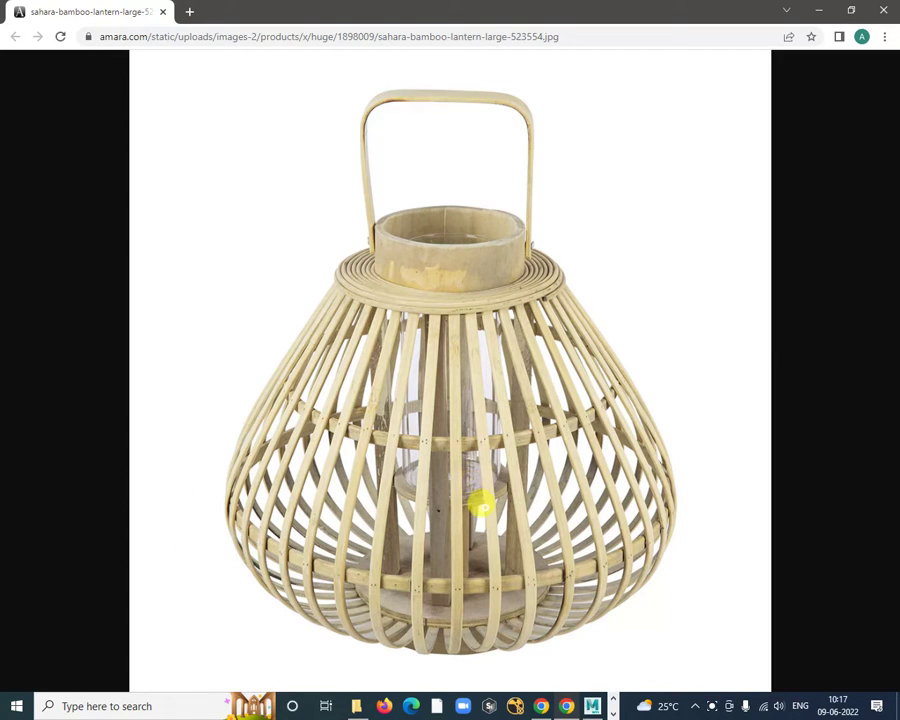
{"action": "left_click", "coordinate": [540, 270]}
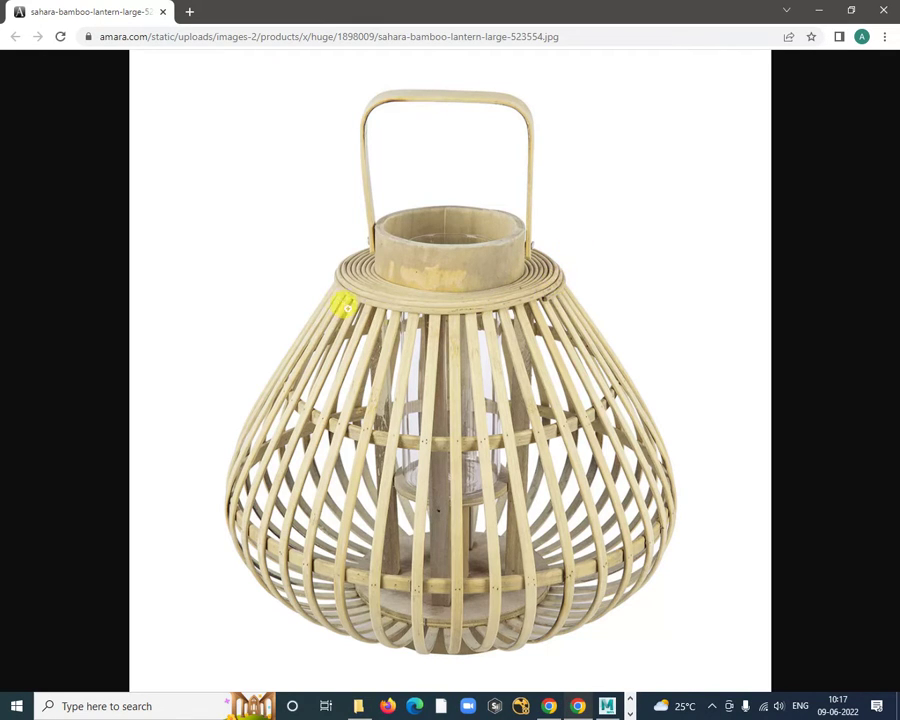
{"action": "left_click", "coordinate": [822, 10]}
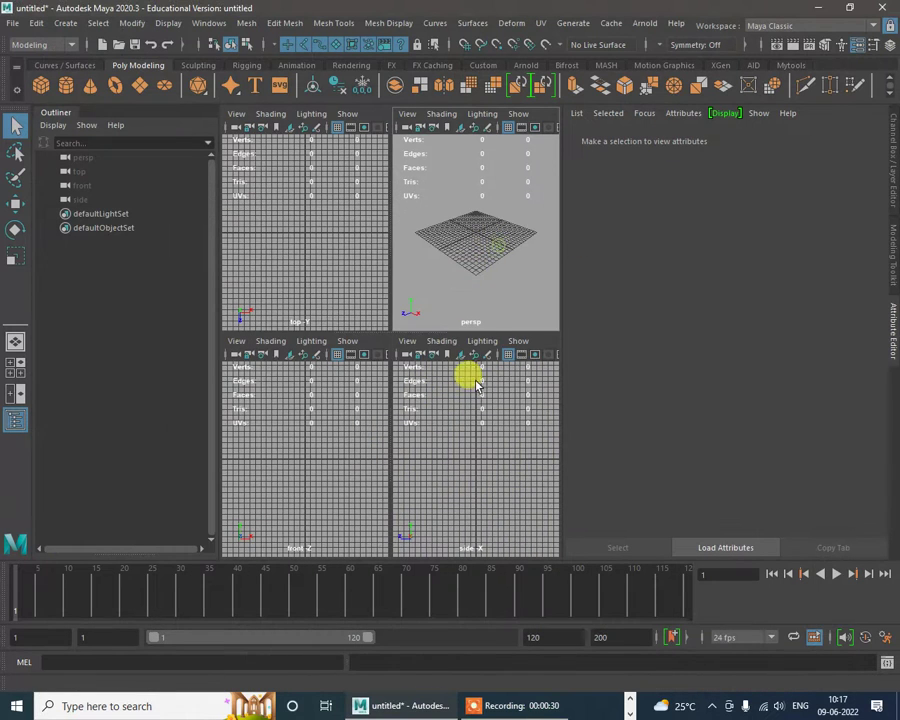
Step: Create a new project named NurbsAsset in E:/Maya Class with the default folder locations
{"action": "left_click", "coordinate": [13, 23]}
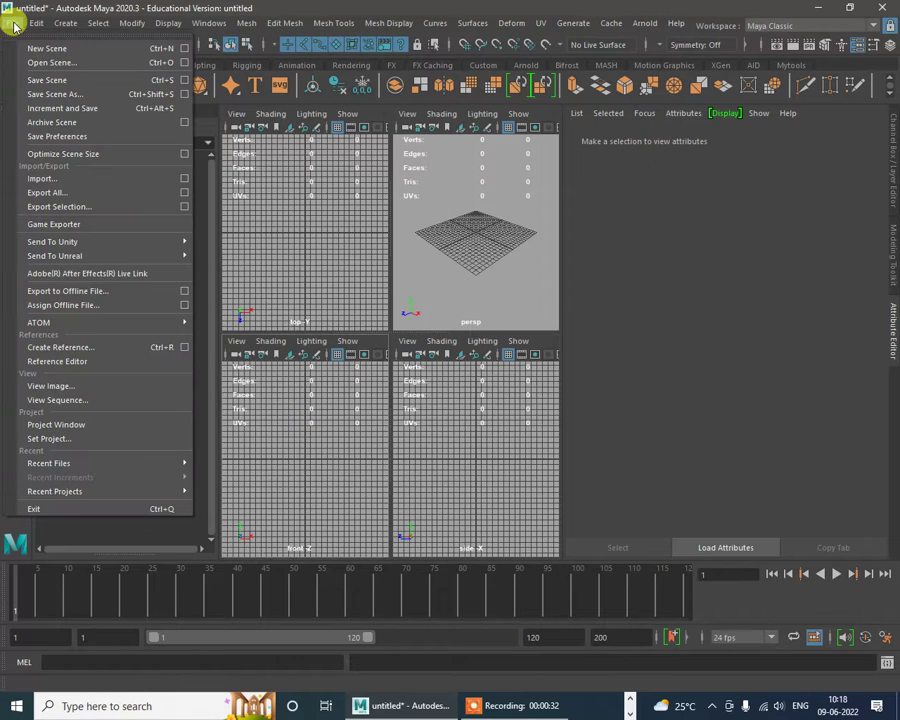
{"action": "left_click", "coordinate": [72, 424]}
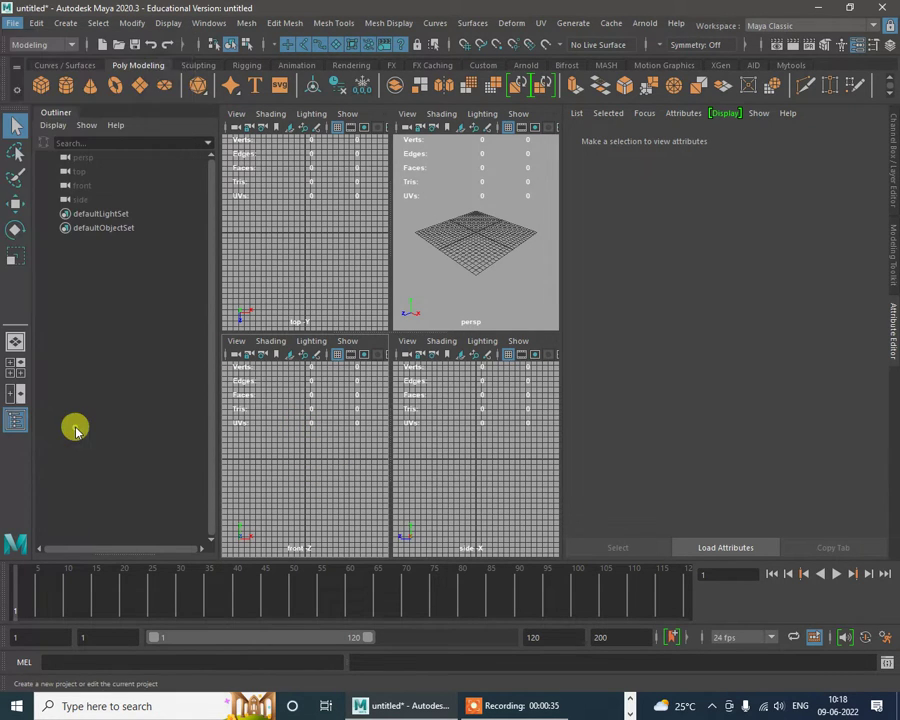
{"action": "left_click", "coordinate": [514, 105]}
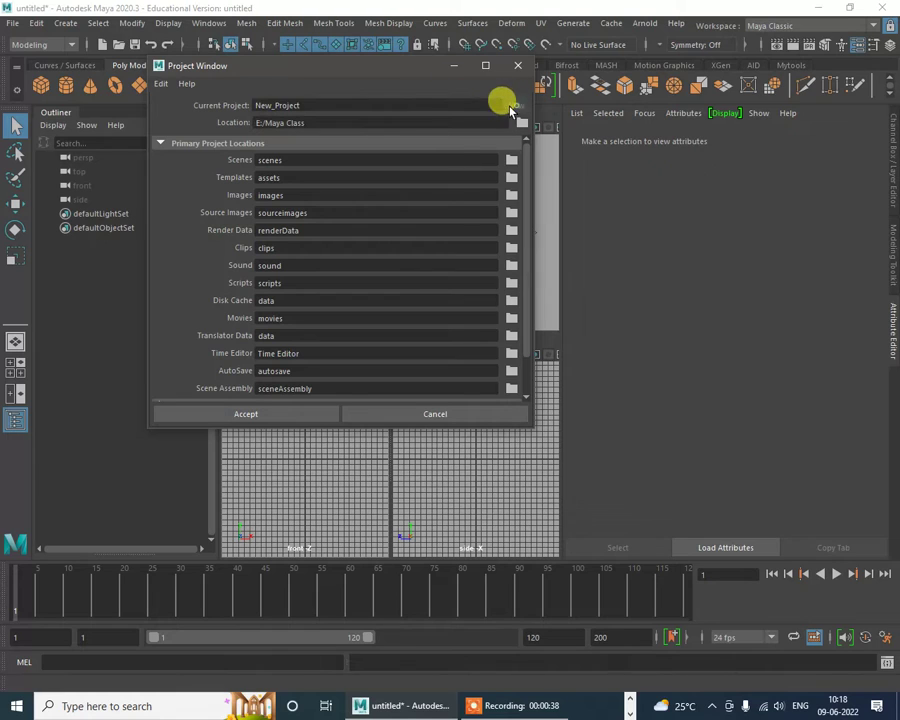
{"action": "double_click", "coordinate": [309, 101]}
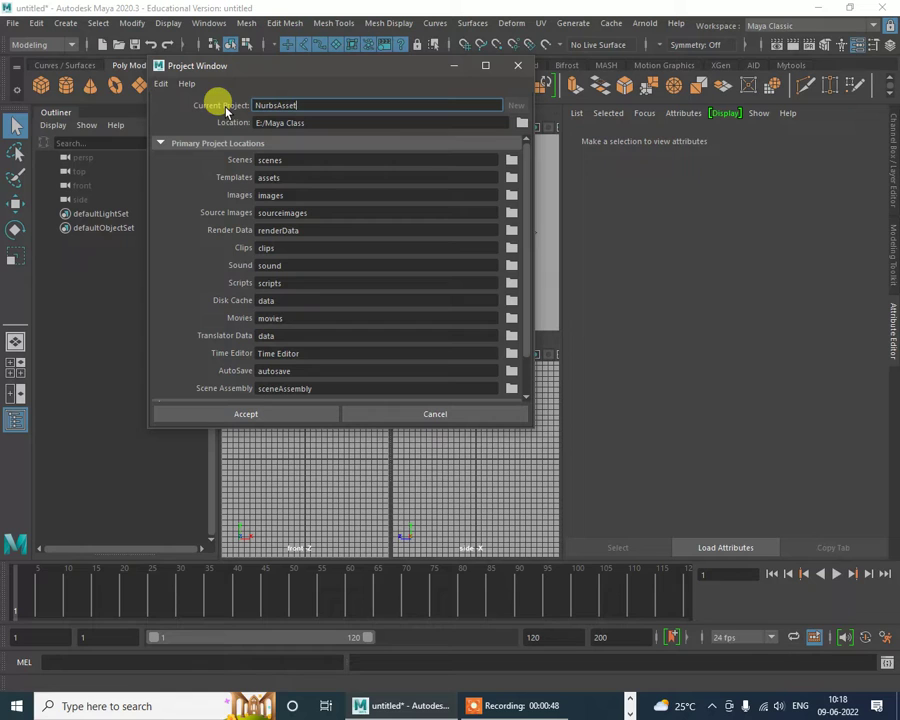
{"action": "left_click", "coordinate": [266, 414]}
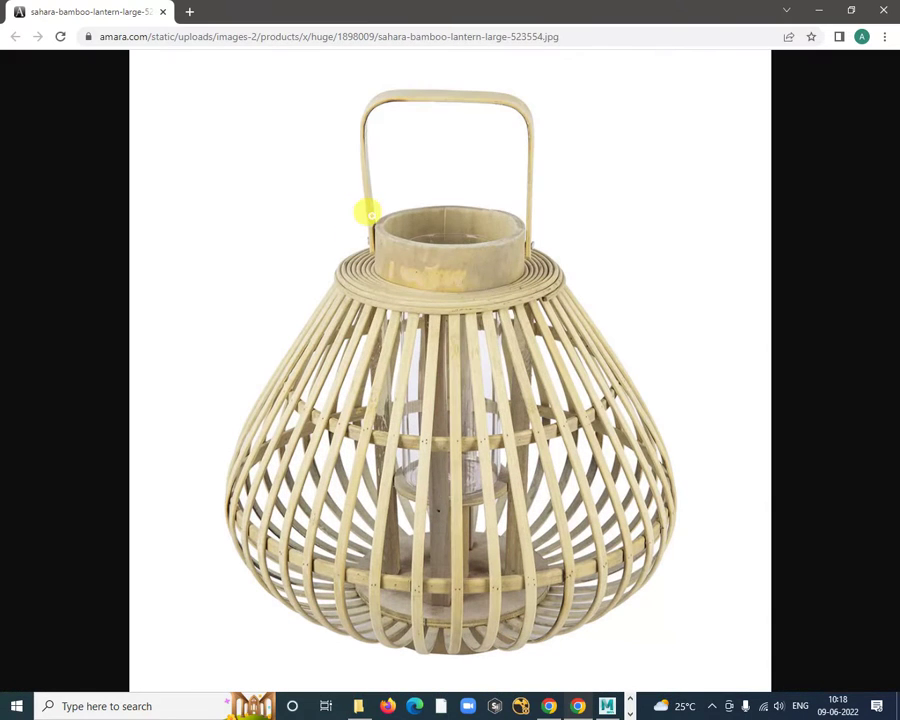
Step: Switch to the browser and save the bamboo lantern photo as a JPEG in the NurbsAsset project's sourceimages folder
{"action": "right_click", "coordinate": [373, 213]}
{"action": "left_click", "coordinate": [443, 247]}
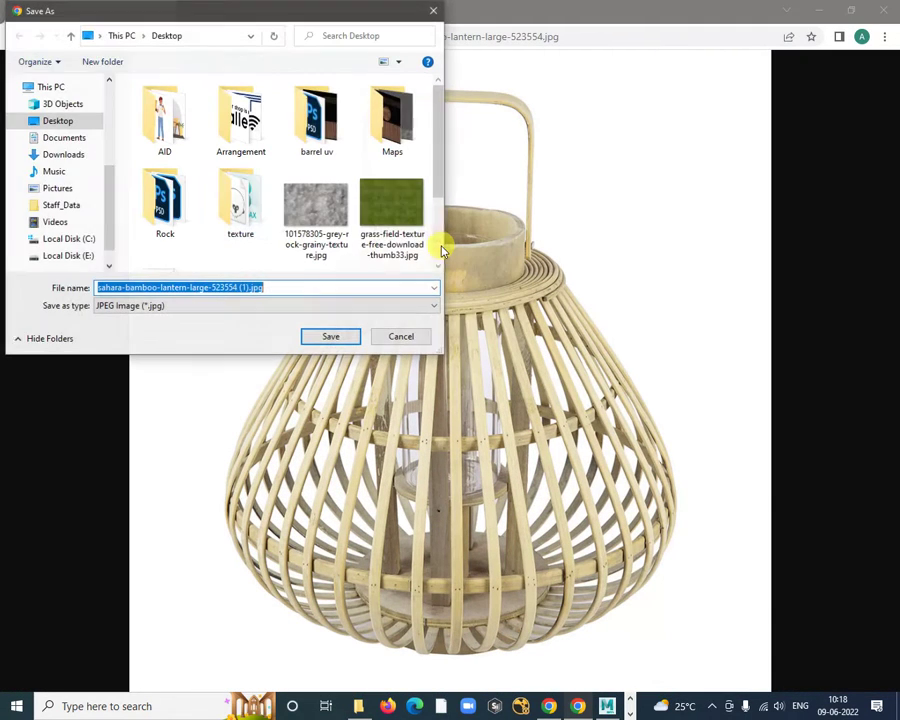
{"action": "left_click", "coordinate": [82, 255]}
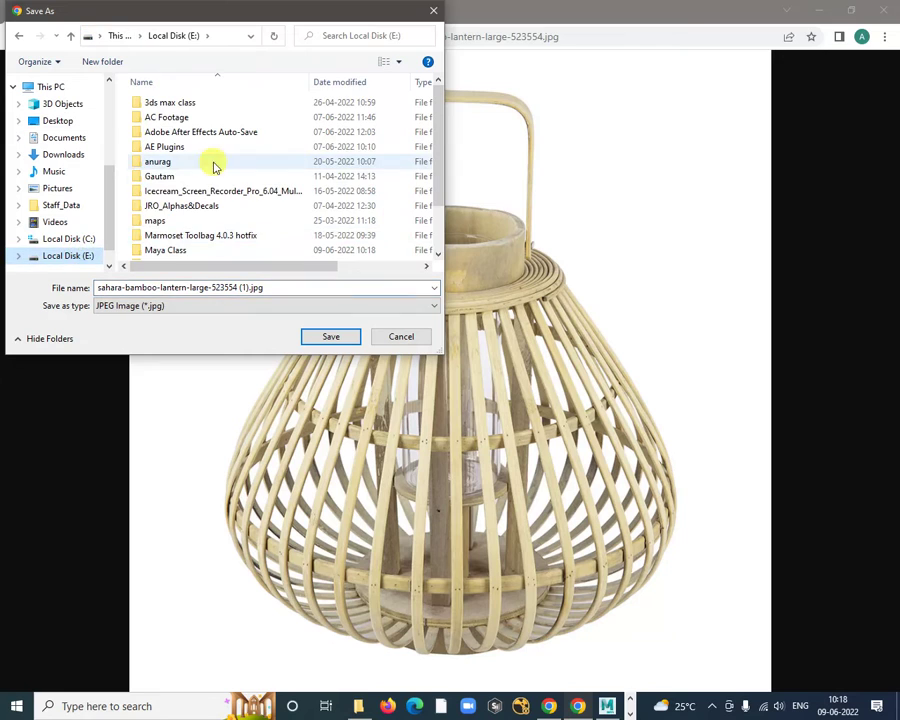
{"action": "double_click", "coordinate": [170, 250]}
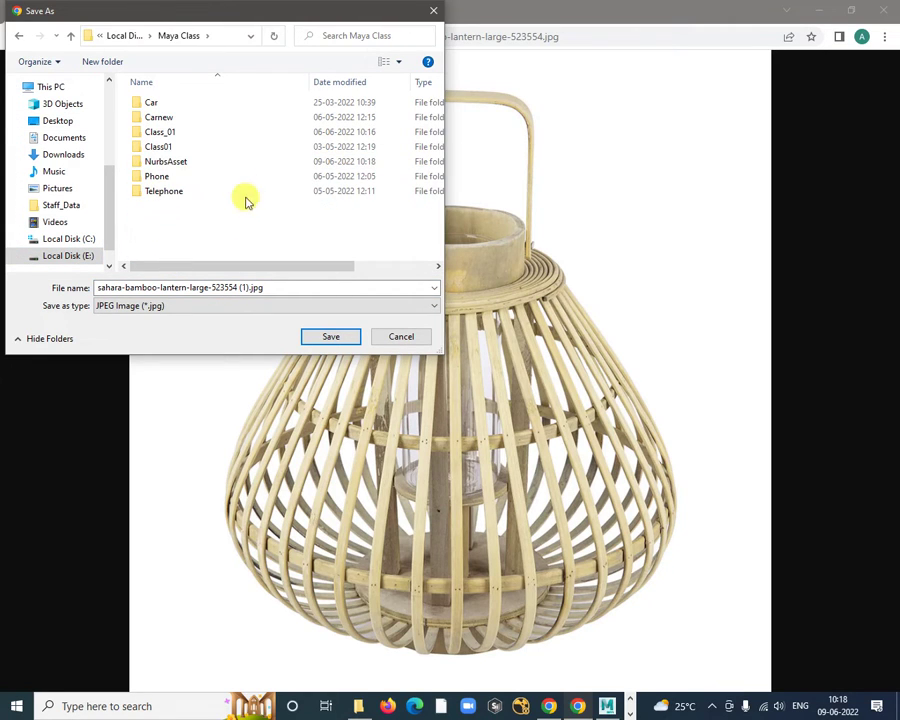
{"action": "double_click", "coordinate": [166, 166]}
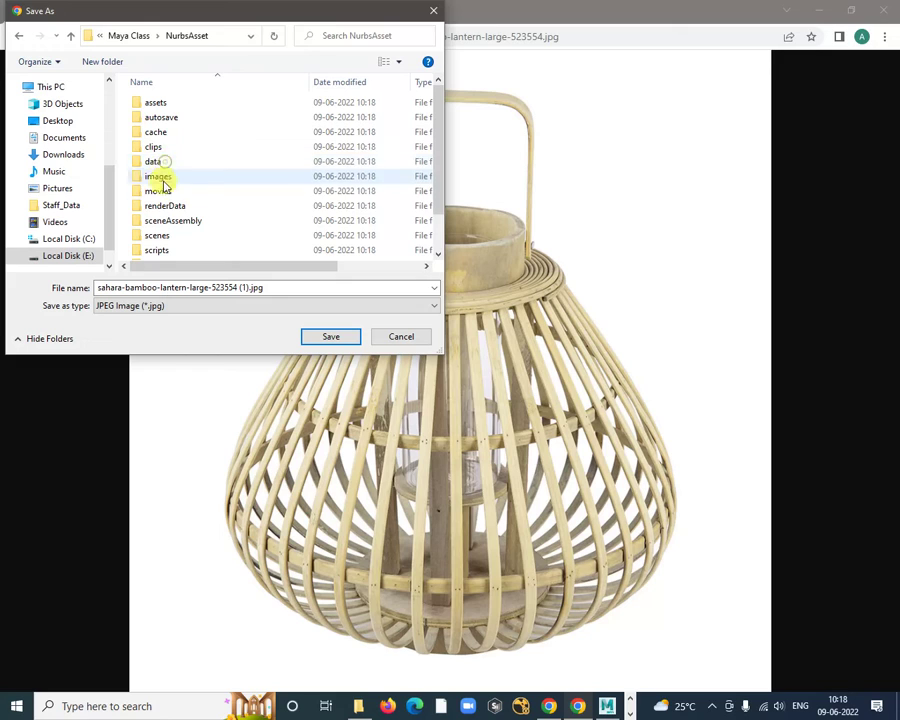
{"action": "scroll", "coordinate": [181, 205], "scroll_direction": "down", "scroll_amount": 1}
{"action": "double_click", "coordinate": [181, 237]}
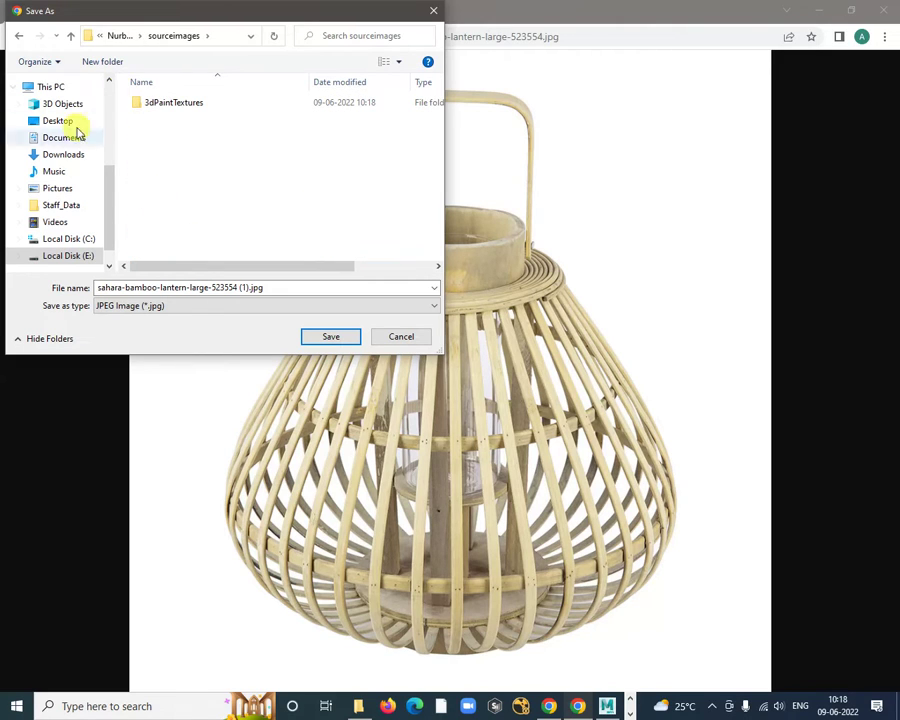
{"action": "left_click", "coordinate": [331, 336]}
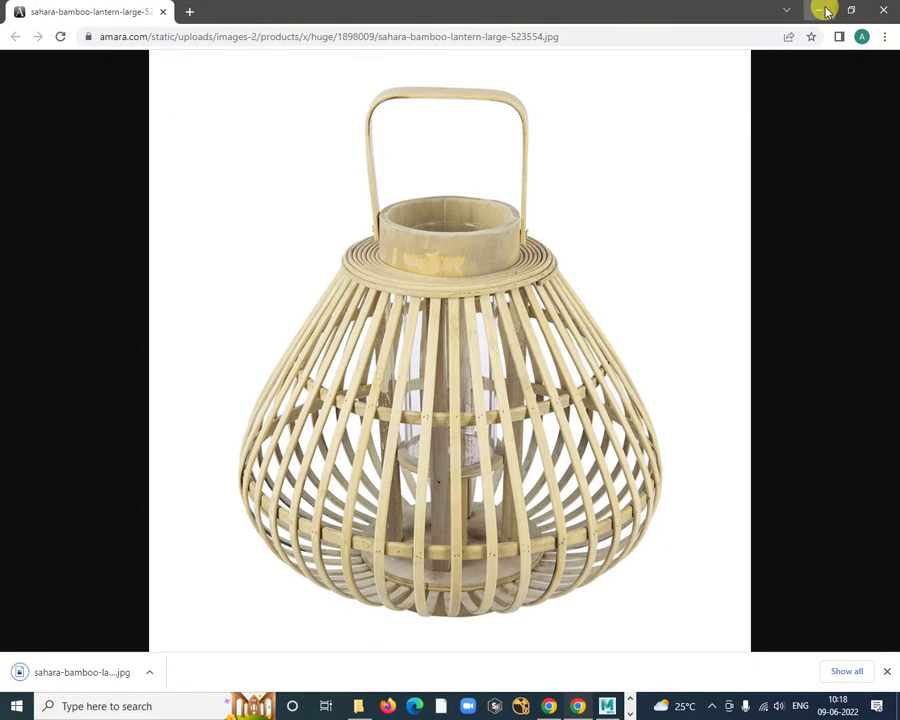
Step: Return to Maya and import the saved sahara-bamboo-lantern image as an image plane in the front view
{"action": "left_click", "coordinate": [826, 11]}
{"action": "key", "text": "space"}
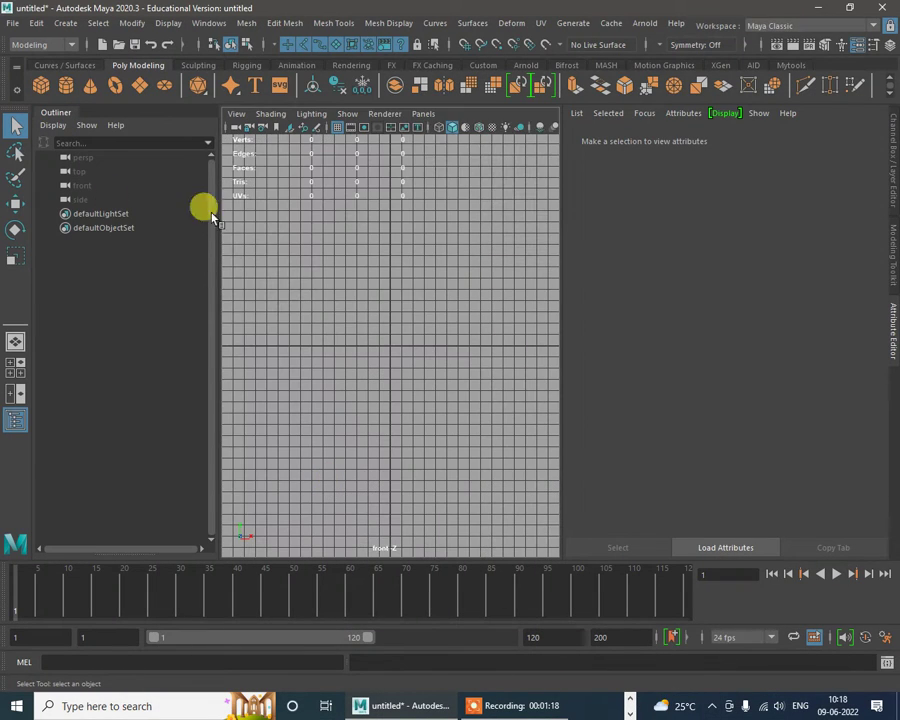
{"action": "left_click", "coordinate": [238, 114]}
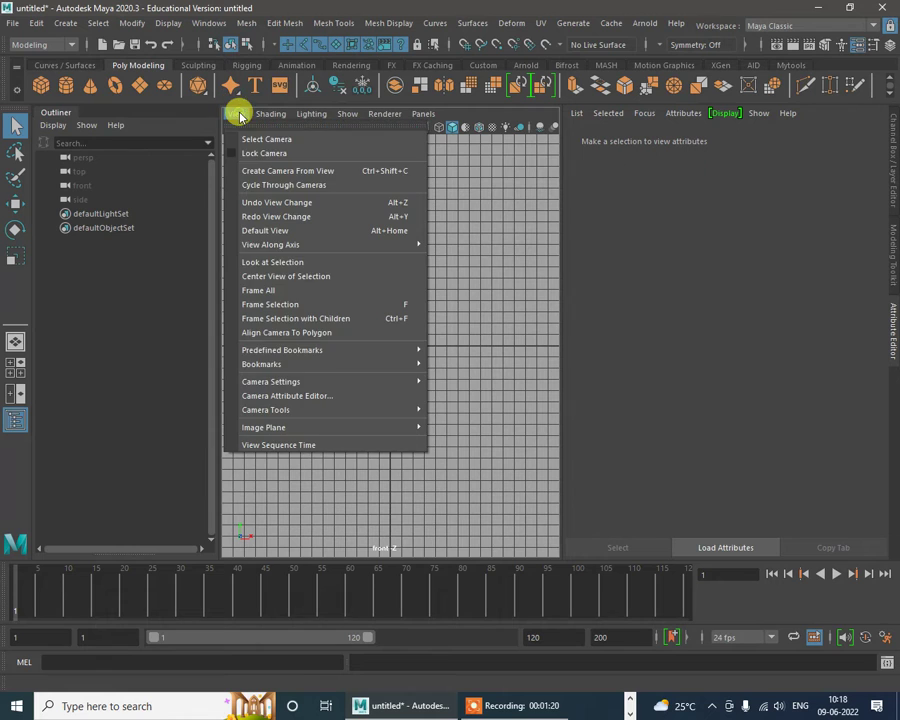
{"action": "mouse_move", "coordinate": [347, 427]}
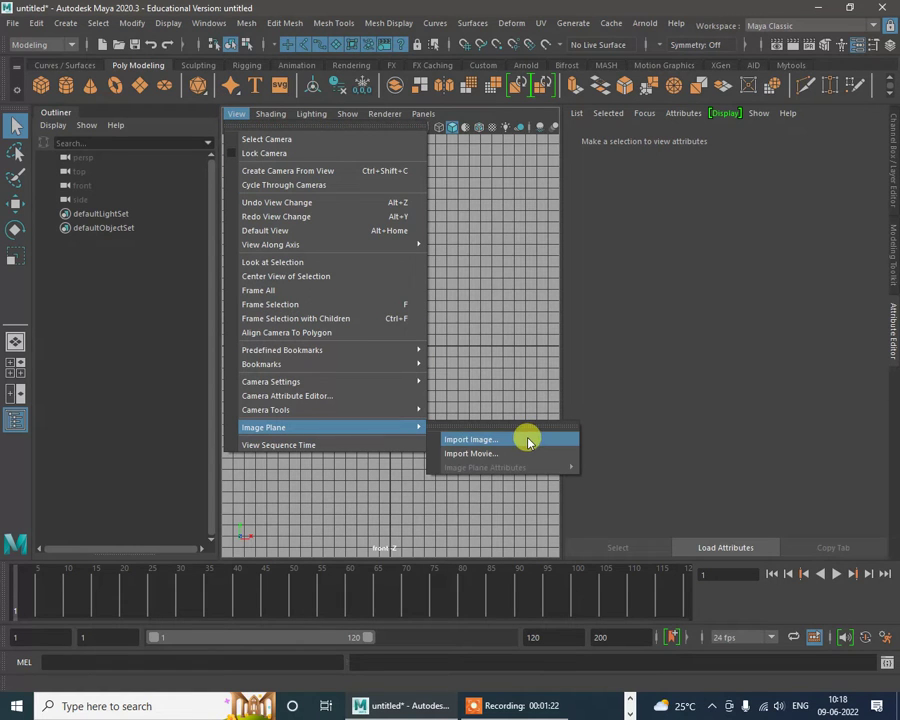
{"action": "left_click", "coordinate": [528, 440]}
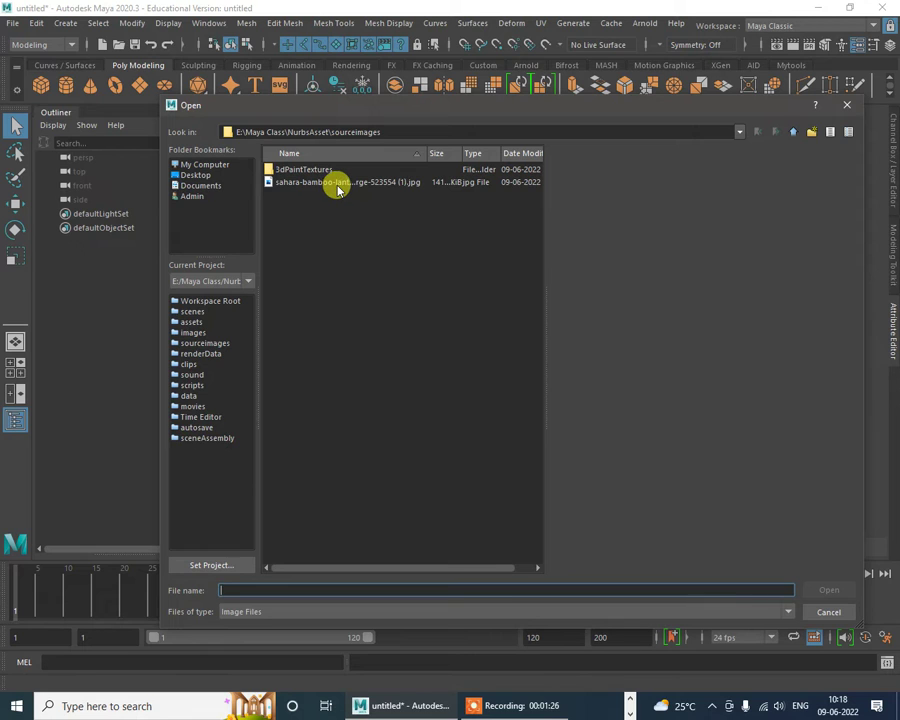
{"action": "double_click", "coordinate": [338, 184]}
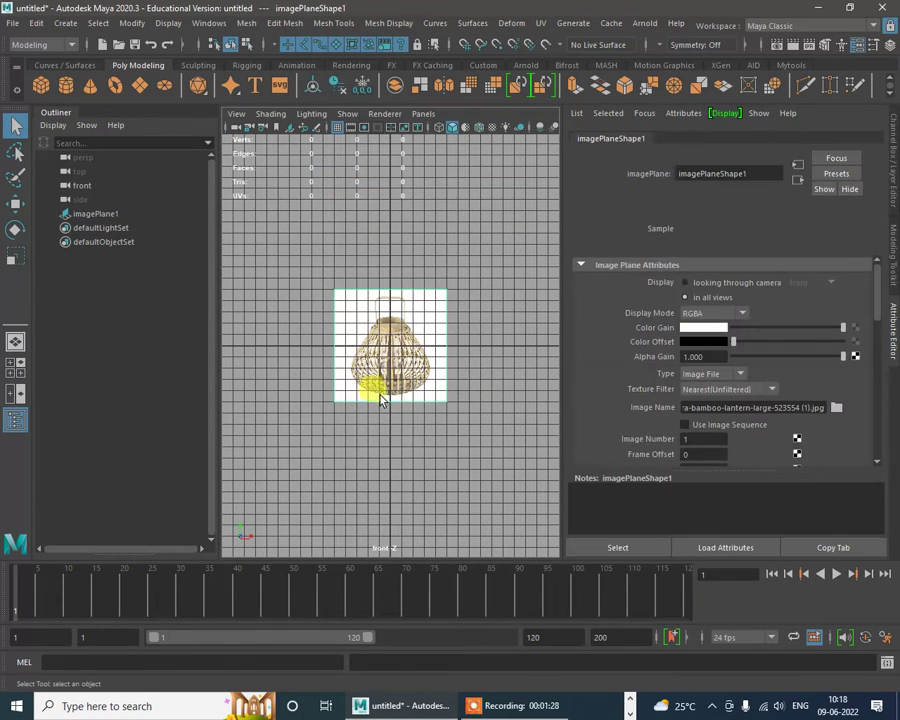
Step: Move the lantern image plane upward in the front view so the lantern's base rests on the grid's horizontal axis
{"action": "scroll", "coordinate": [400, 442], "scroll_direction": "up", "scroll_amount": 4}
{"action": "scroll", "coordinate": [466, 426], "scroll_direction": "down", "scroll_amount": 2}
{"action": "scroll", "coordinate": [424, 394], "scroll_direction": "up", "scroll_amount": 1}
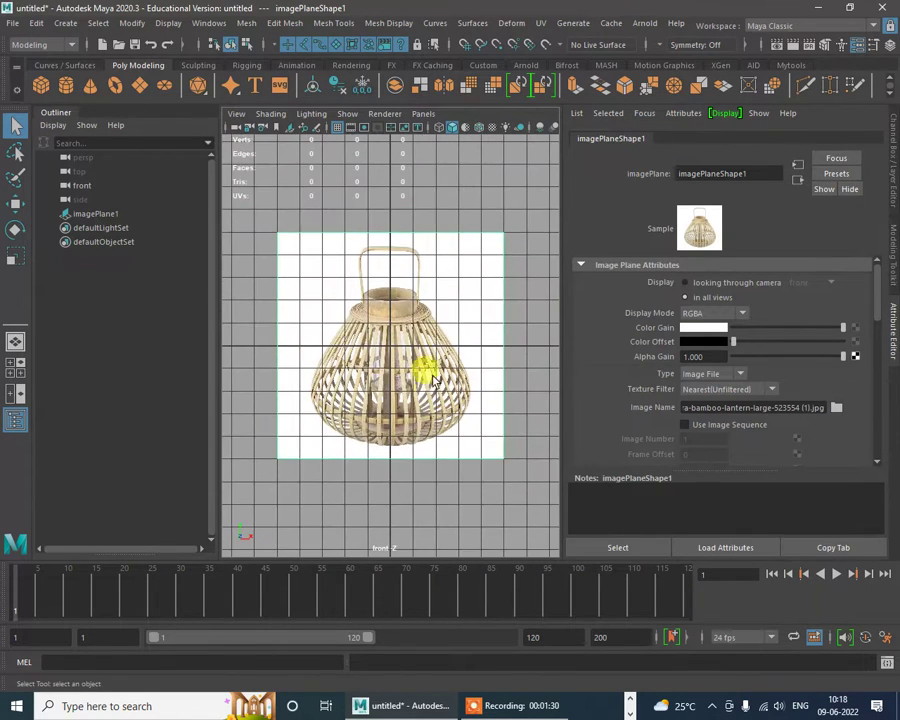
{"action": "left_click", "coordinate": [424, 360]}
{"action": "key", "text": "w"}
{"action": "left_click_drag", "start_coordinate": [378, 300], "coordinate": [445, 218]}
{"action": "scroll", "coordinate": [425, 310], "scroll_direction": "up", "scroll_amount": 2}
{"action": "scroll", "coordinate": [407, 358], "scroll_direction": "down", "scroll_amount": 2}
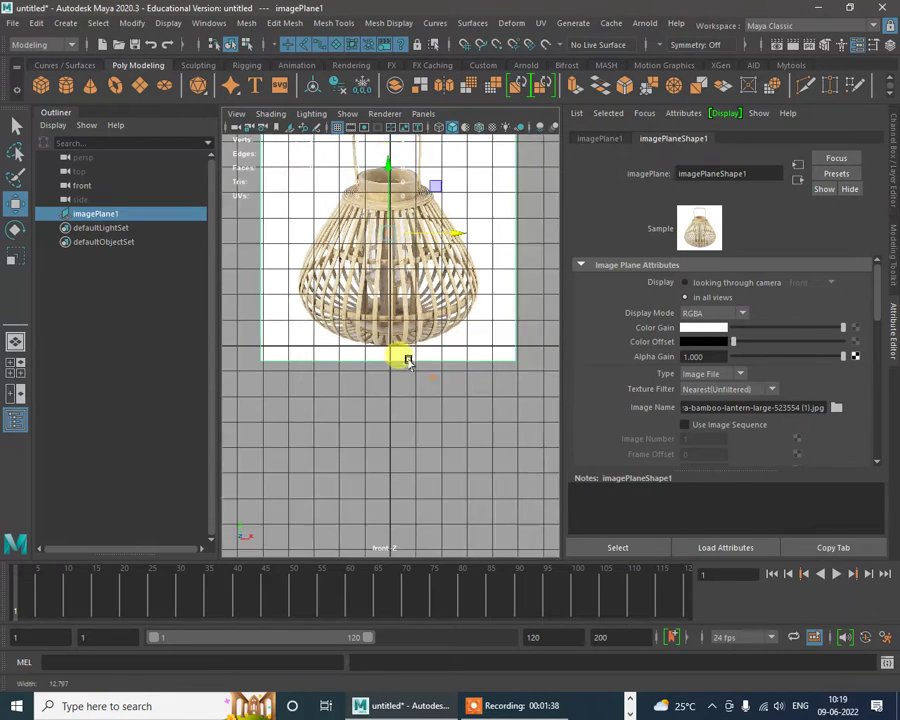
Step: Move the lantern image plane backward along Z in the top view, behind the grid origin
{"action": "middle_click_drag", "start_coordinate": [406, 362], "coordinate": [422, 474], "text": "alt"}
{"action": "scroll", "coordinate": [424, 465], "scroll_direction": "up", "scroll_amount": 6}
{"action": "middle_click_drag", "start_coordinate": [438, 424], "coordinate": [465, 385], "text": "alt"}
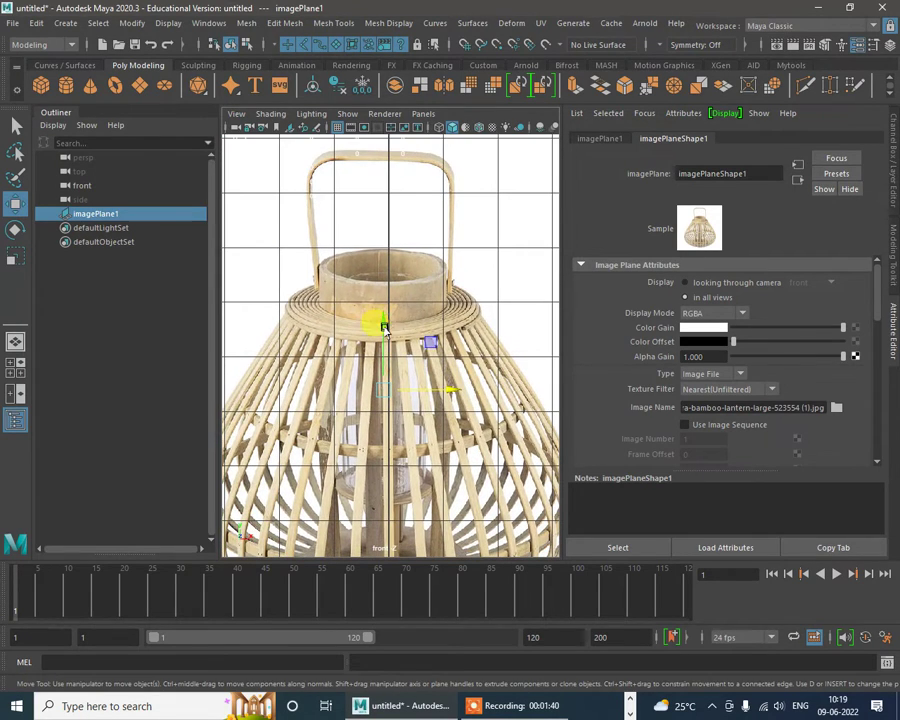
{"action": "key", "text": "space"}
{"action": "key", "text": "space"}
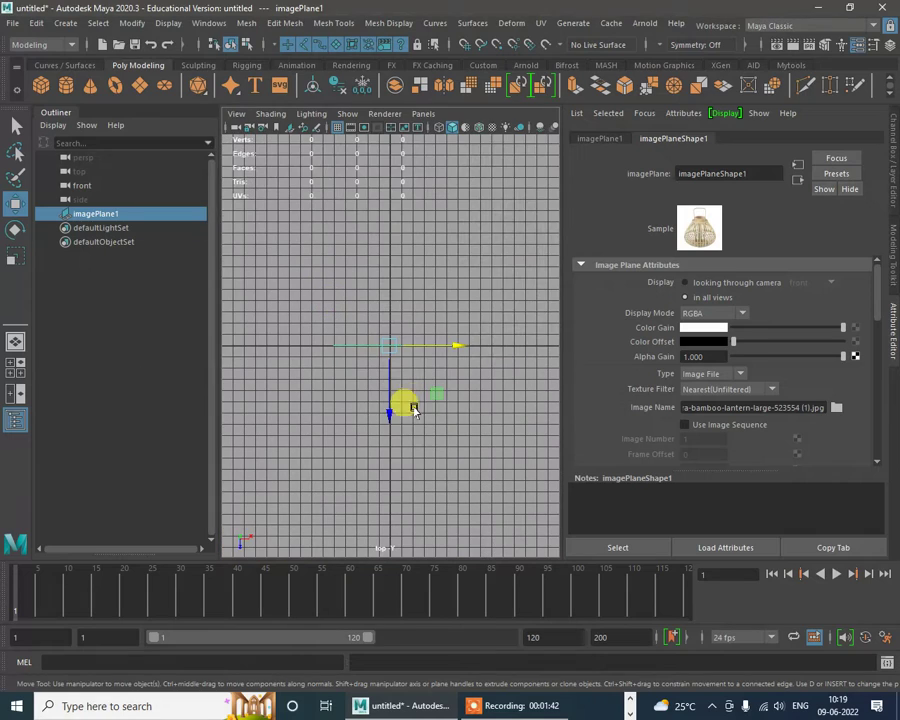
{"action": "left_click_drag", "start_coordinate": [389, 414], "coordinate": [395, 300]}
{"action": "key", "text": "space"}
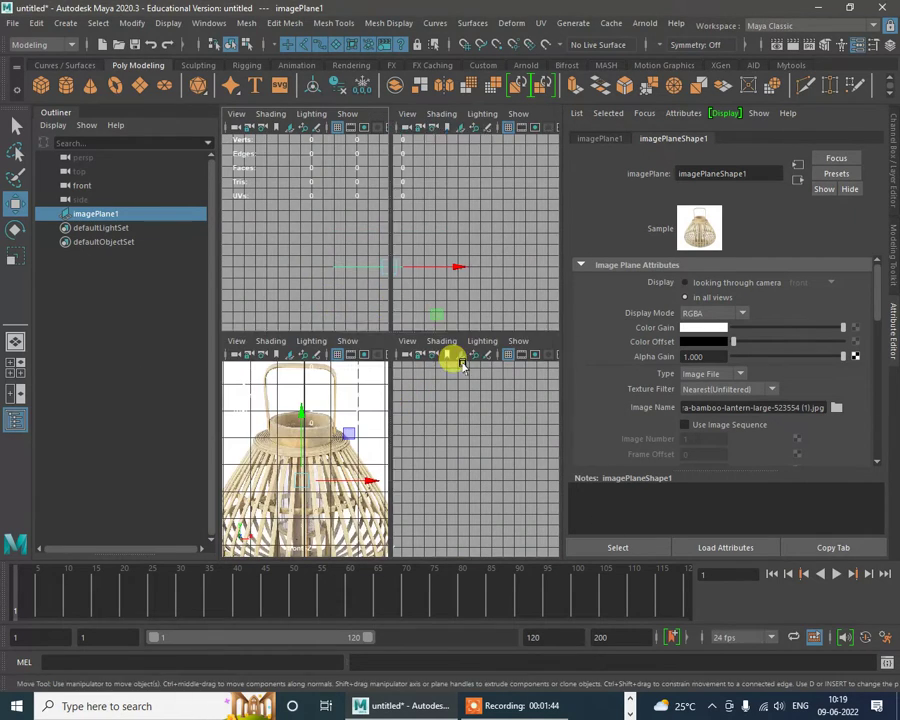
Step: Start a CV curve in the front view at the outer edge of the lantern's rim and trace down the upper right side
{"action": "key", "text": "space"}
{"action": "middle_click_drag", "start_coordinate": [474, 317], "coordinate": [457, 263], "text": "alt"}
{"action": "right_click_drag", "start_coordinate": [457, 263], "coordinate": [295, 277], "text": "alt"}
{"action": "middle_click_drag", "start_coordinate": [383, 312], "coordinate": [374, 301], "text": "alt"}
{"action": "right_click_drag", "start_coordinate": [375, 277], "coordinate": [481, 459], "text": "alt"}
{"action": "middle_click_drag", "start_coordinate": [486, 382], "coordinate": [398, 550], "text": "alt"}
{"action": "right_click_drag", "start_coordinate": [368, 244], "coordinate": [314, 207], "text": "alt"}
{"action": "right_click_drag", "start_coordinate": [404, 322], "coordinate": [369, 222], "text": "alt"}
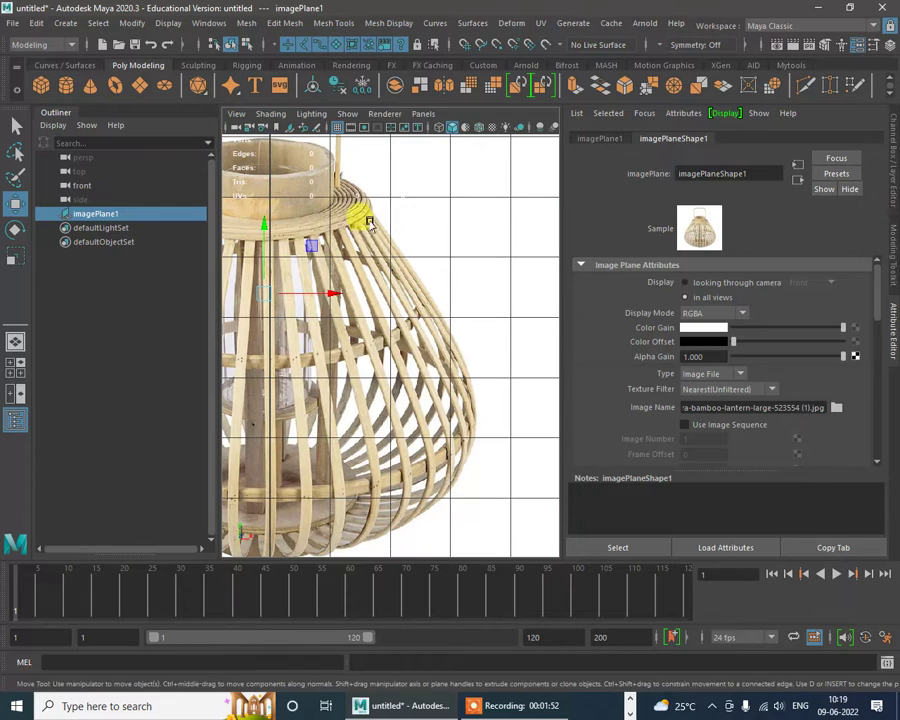
{"action": "middle_click_drag", "start_coordinate": [397, 270], "coordinate": [427, 266], "text": "alt"}
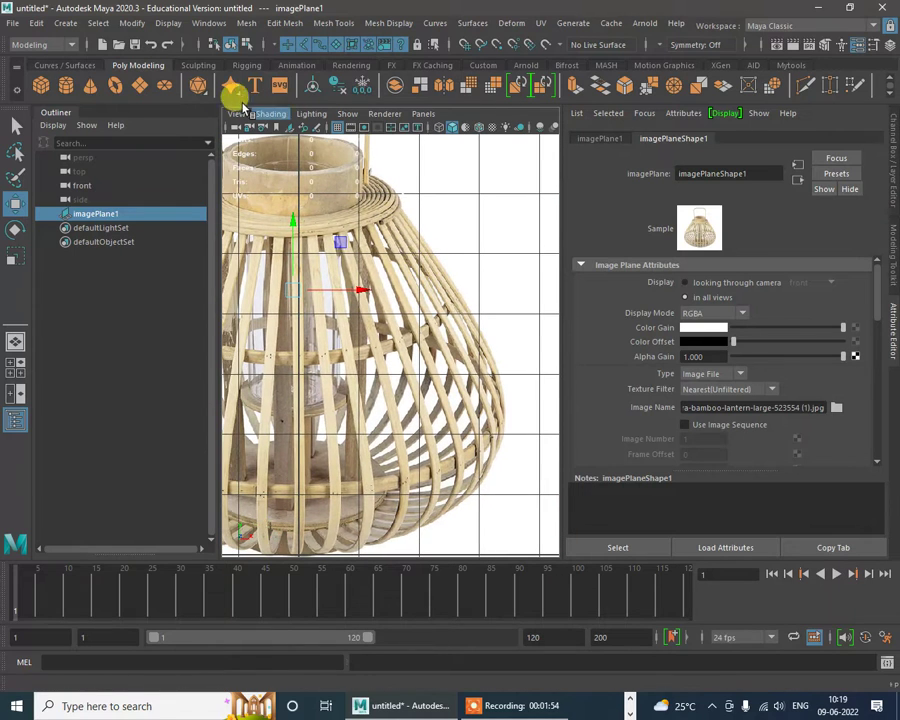
{"action": "left_click", "coordinate": [63, 23]}
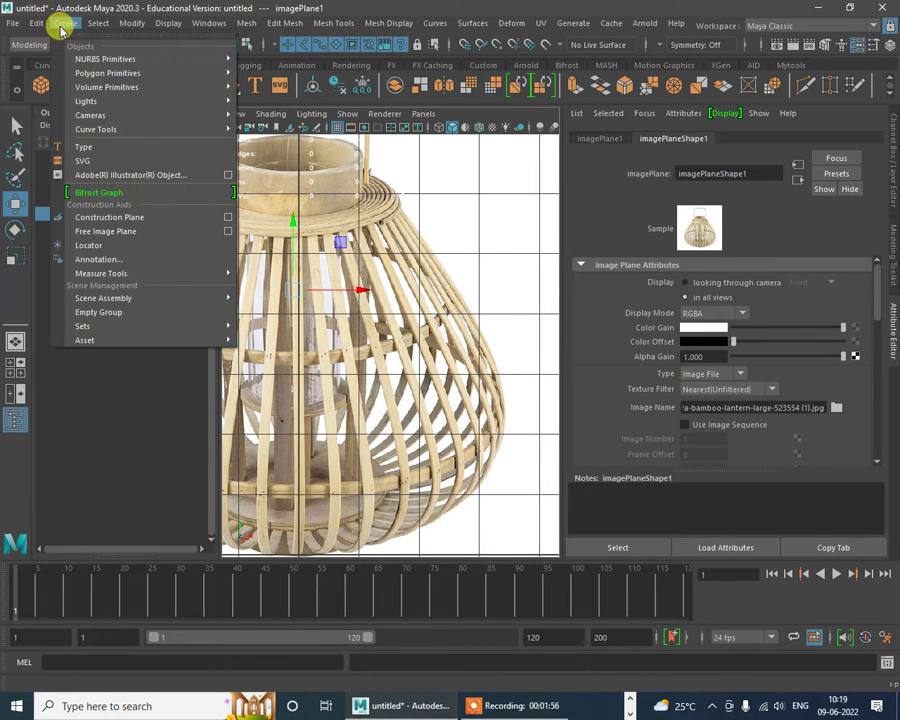
{"action": "mouse_move", "coordinate": [129, 125]}
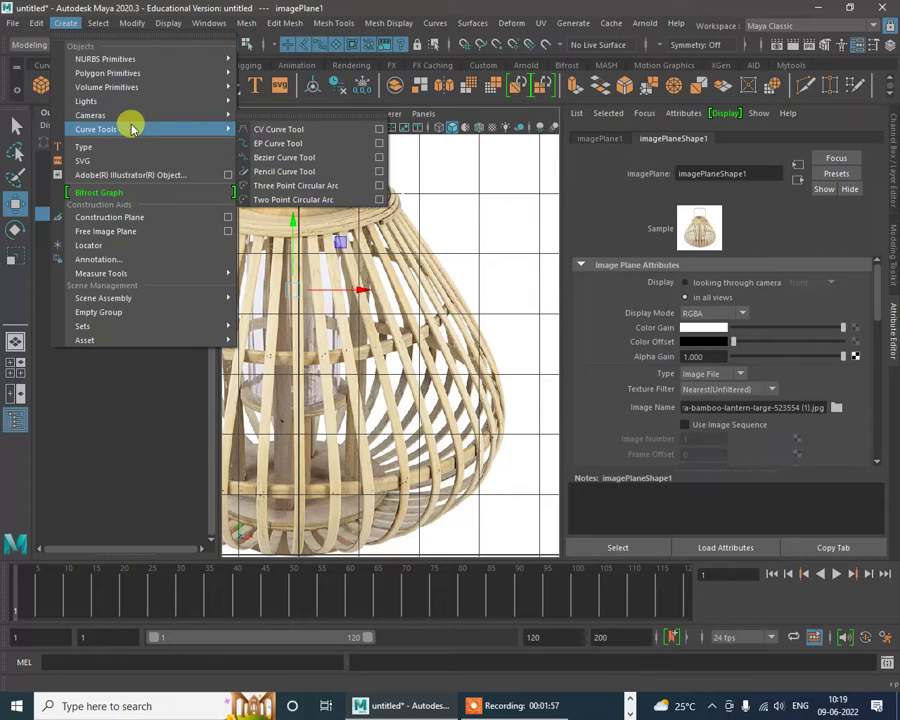
{"action": "left_click", "coordinate": [292, 130]}
{"action": "scroll", "coordinate": [490, 268], "scroll_direction": "down", "scroll_amount": 3}
{"action": "scroll", "coordinate": [462, 280], "scroll_direction": "up", "scroll_amount": 5}
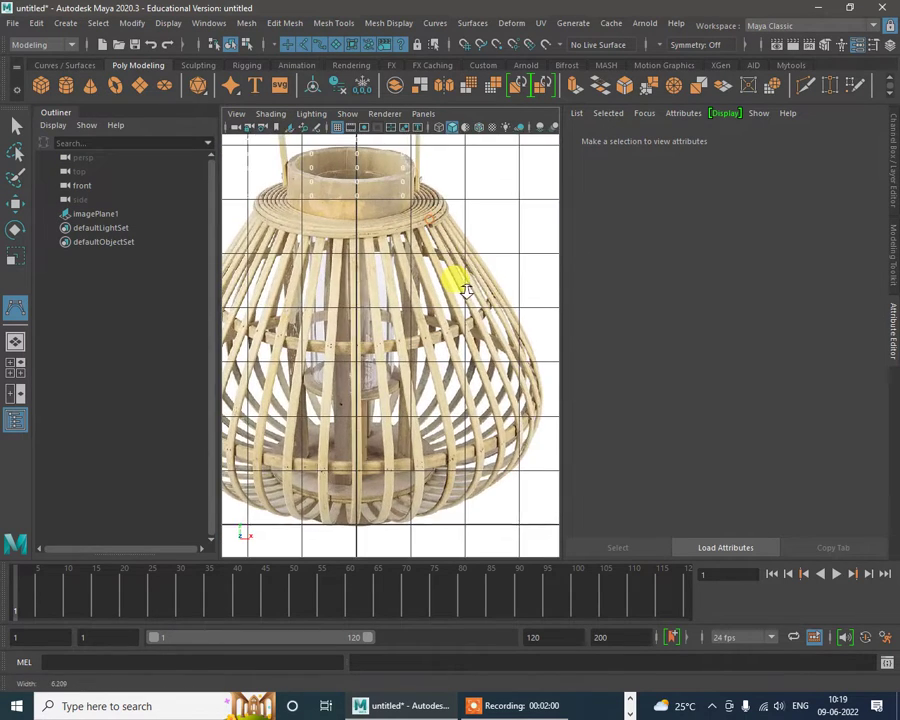
{"action": "scroll", "coordinate": [409, 216], "scroll_direction": "up", "scroll_amount": 1}
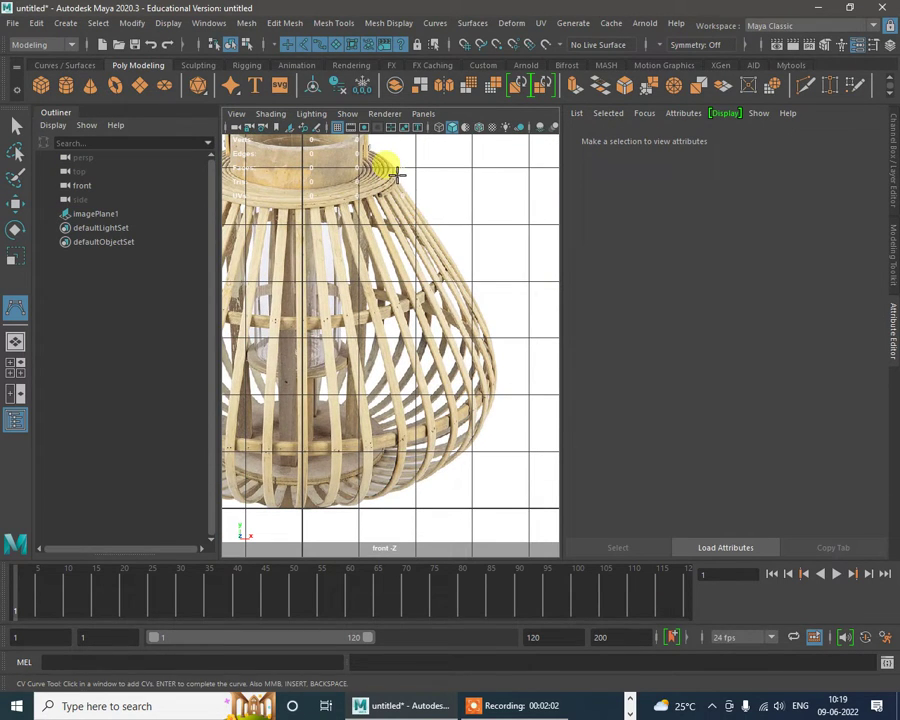
{"action": "left_click", "coordinate": [432, 228]}
{"action": "left_click", "coordinate": [427, 220]}
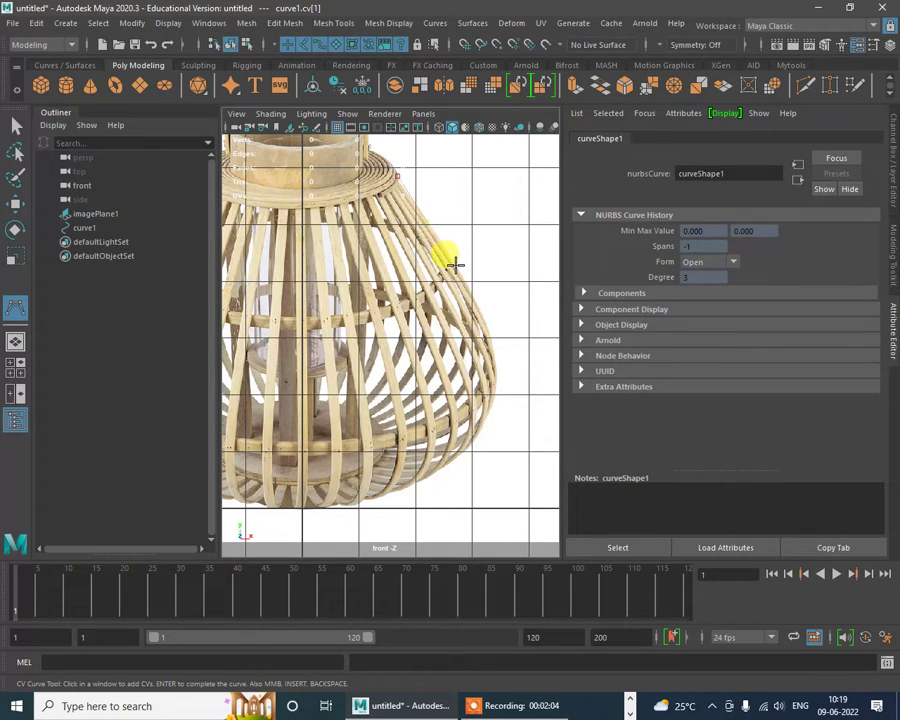
{"action": "left_click", "coordinate": [455, 264]}
Step: Continue the CV curve around the lantern's widest part to the underside of its base and complete it
{"action": "middle_click_drag", "start_coordinate": [488, 333], "coordinate": [479, 250], "text": "alt"}
{"action": "left_click", "coordinate": [478, 295]}
{"action": "left_click", "coordinate": [457, 326]}
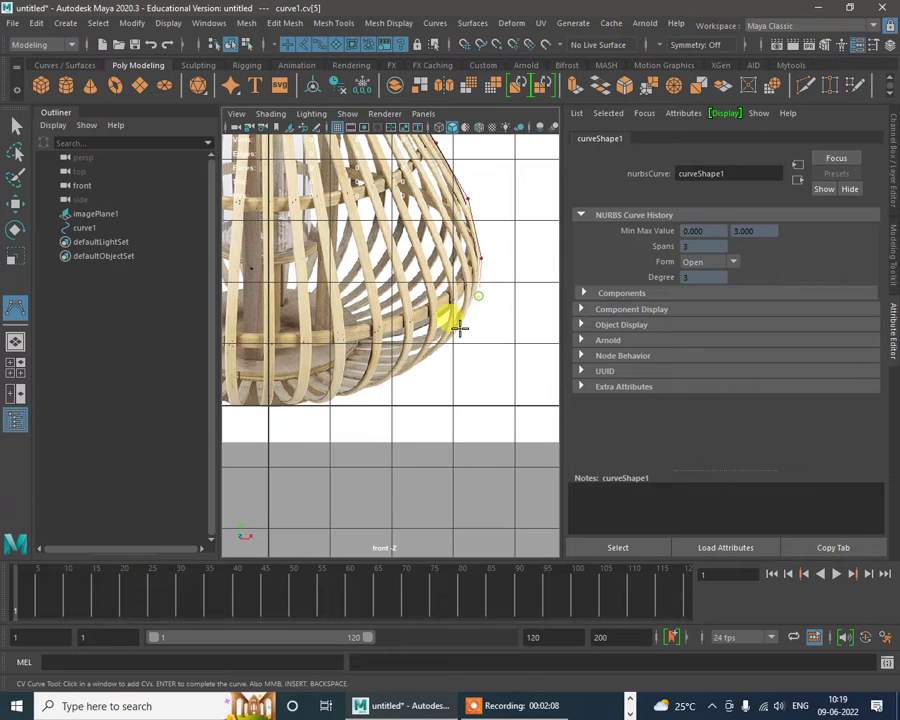
{"action": "left_click", "coordinate": [434, 360]}
{"action": "left_click", "coordinate": [434, 359]}
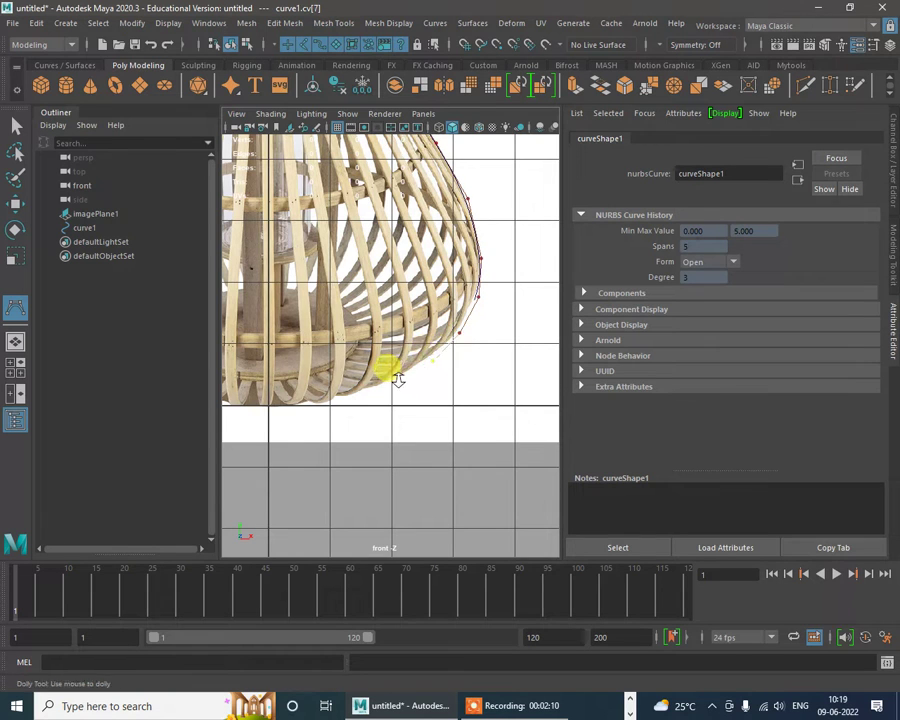
{"action": "scroll", "coordinate": [399, 377], "scroll_direction": "down", "scroll_amount": 2}
{"action": "middle_click_drag", "start_coordinate": [403, 374], "coordinate": [488, 360], "text": "alt"}
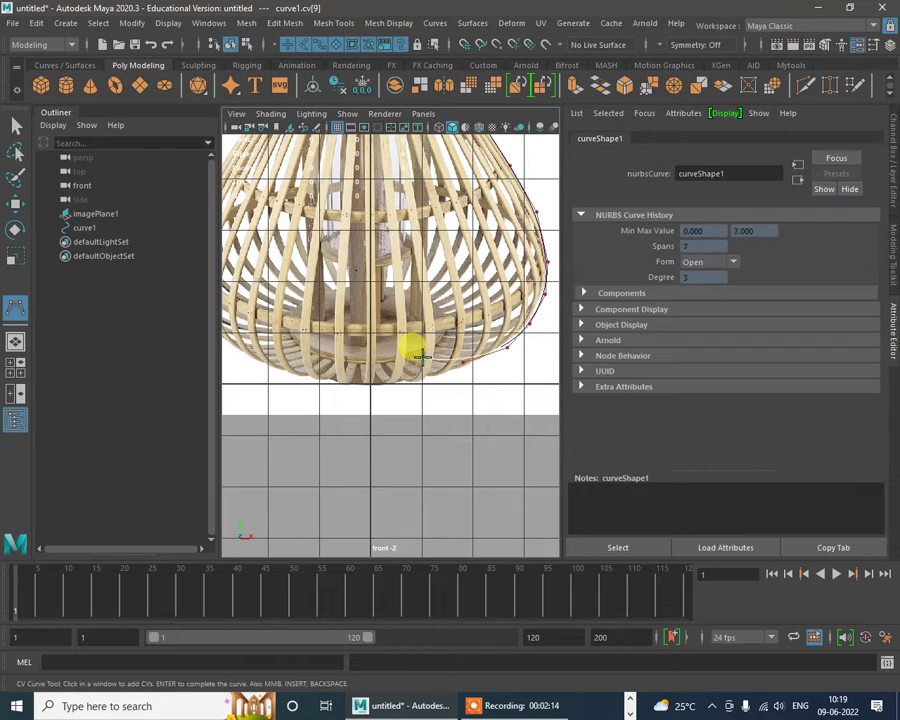
{"action": "key", "text": "Return"}
{"action": "key", "text": "w"}
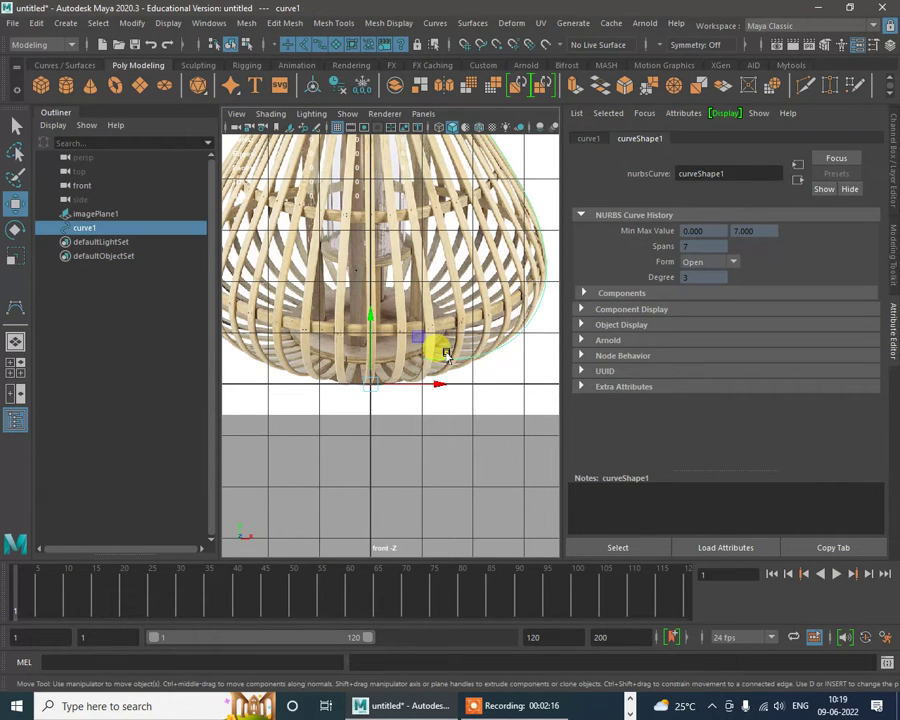
Step: Create a NURBS circle on the grid
{"action": "key", "text": "space"}
{"action": "key", "text": "space"}
{"action": "scroll", "coordinate": [433, 262], "scroll_direction": "up", "scroll_amount": 7}
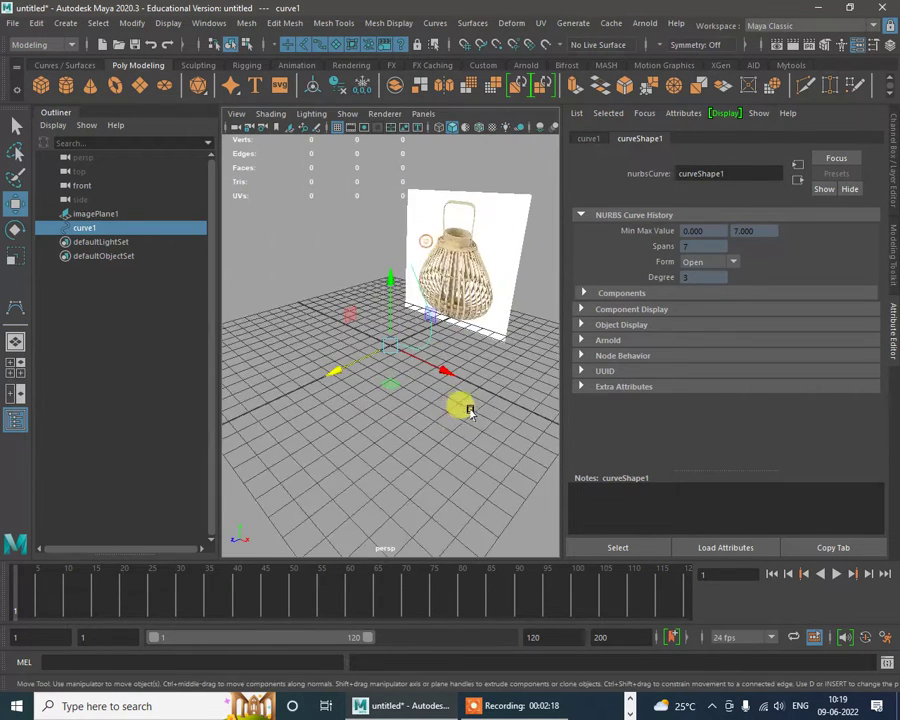
{"action": "left_click_drag", "start_coordinate": [468, 408], "coordinate": [420, 287], "text": "alt"}
{"action": "scroll", "coordinate": [485, 349], "scroll_direction": "up", "scroll_amount": 2}
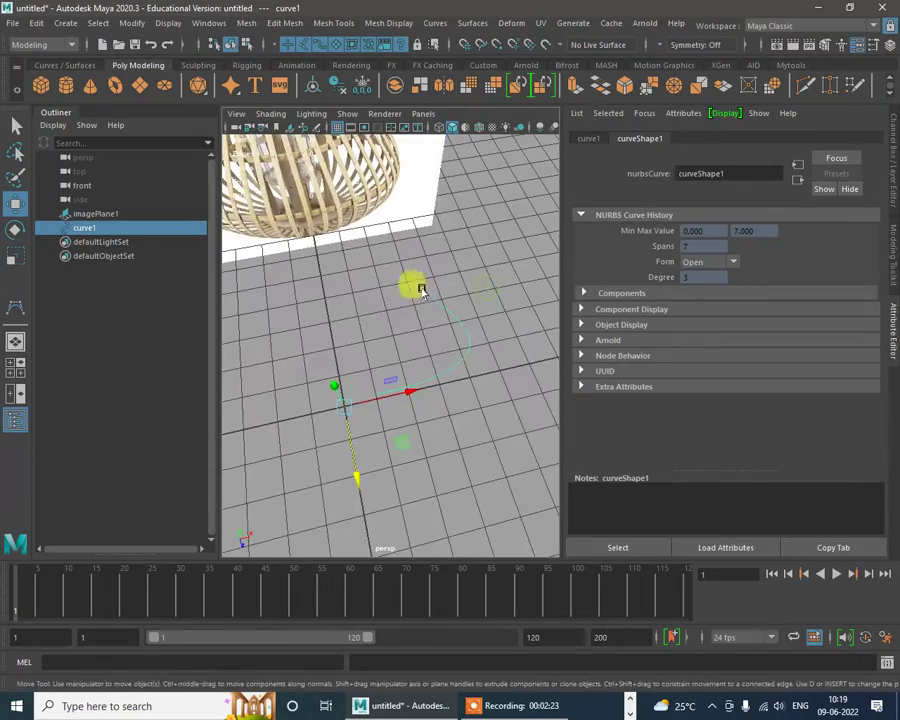
{"action": "left_click", "coordinate": [55, 66]}
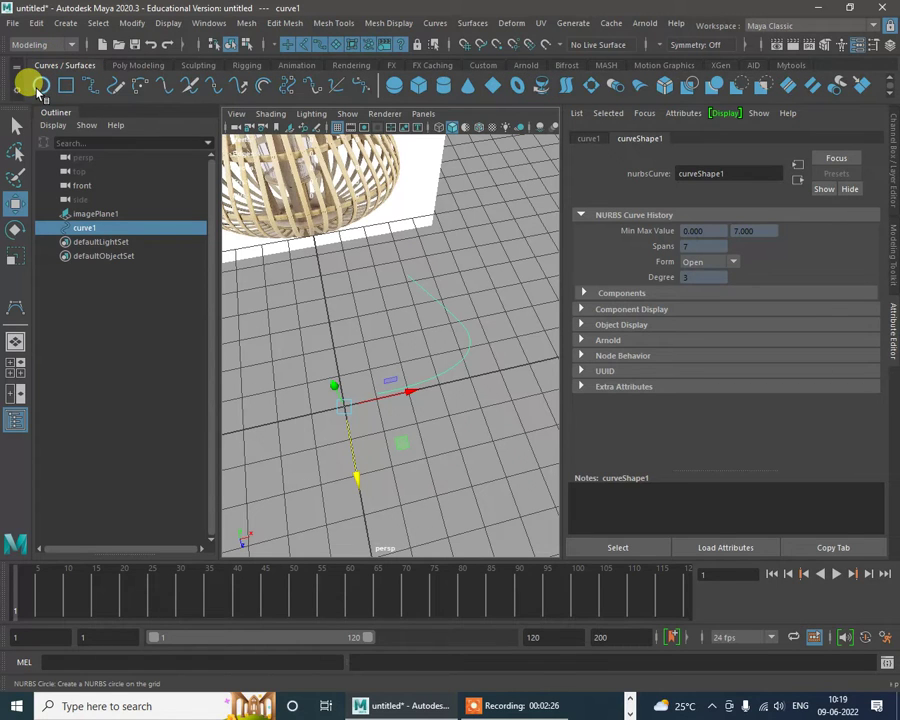
{"action": "left_click", "coordinate": [39, 91]}
Step: Move the circle in the front view to the traced curve's upper end at the lantern's rim, about X 1.75, Y 5.73
{"action": "left_click_drag", "start_coordinate": [370, 406], "coordinate": [346, 321], "text": "alt"}
{"action": "key", "text": "space"}
{"action": "key", "text": "space"}
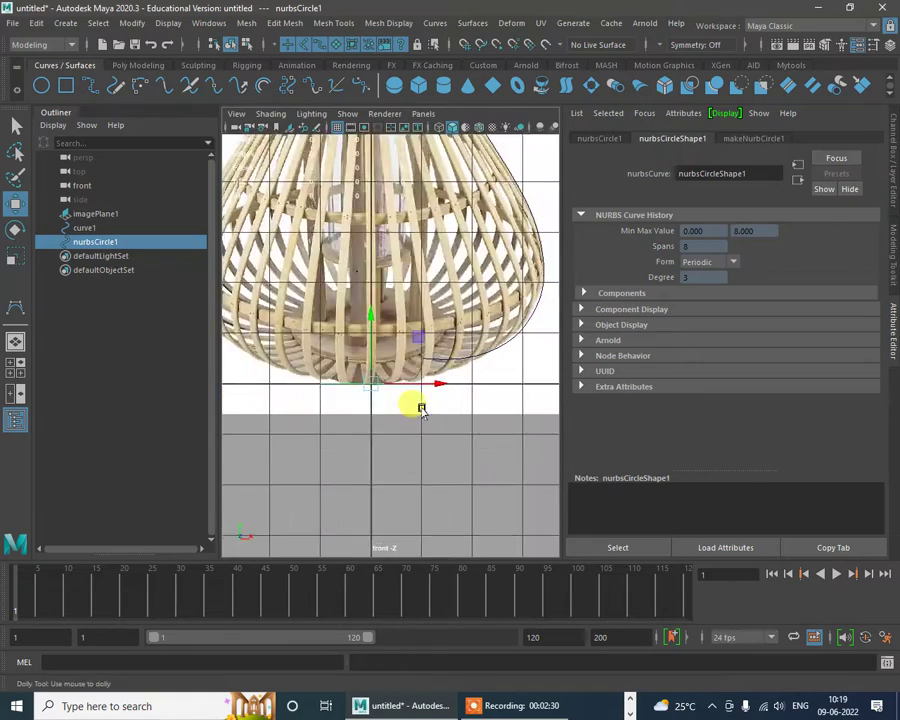
{"action": "scroll", "coordinate": [421, 408], "scroll_direction": "down", "scroll_amount": 5}
{"action": "middle_click_drag", "start_coordinate": [397, 352], "coordinate": [393, 393], "text": "alt"}
{"action": "scroll", "coordinate": [389, 403], "scroll_direction": "up", "scroll_amount": 3}
{"action": "left_click_drag", "start_coordinate": [380, 435], "coordinate": [432, 302]}
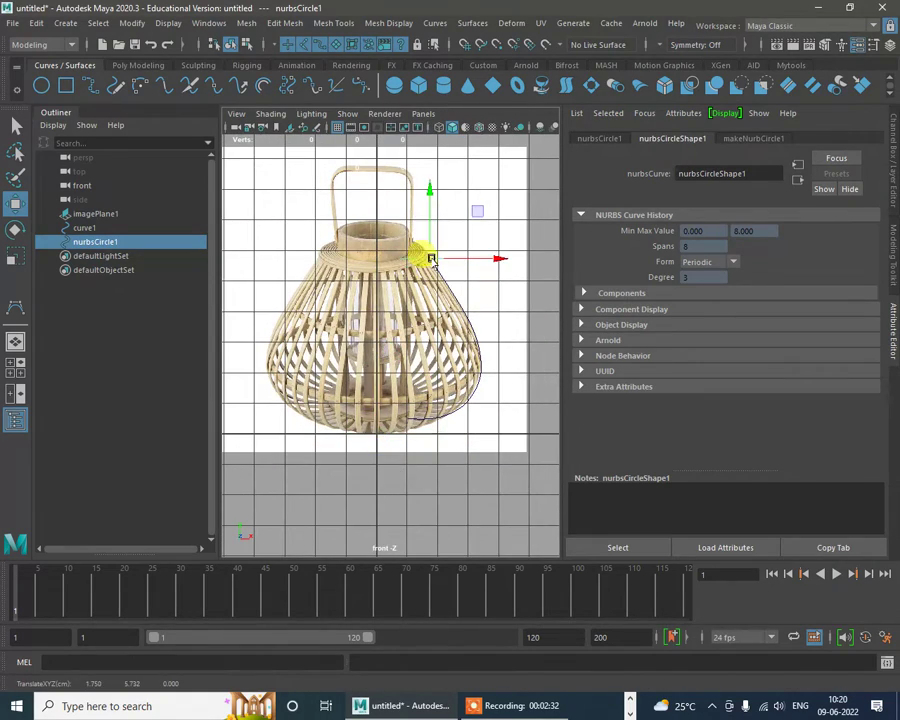
{"action": "scroll", "coordinate": [431, 260], "scroll_direction": "up", "scroll_amount": 6}
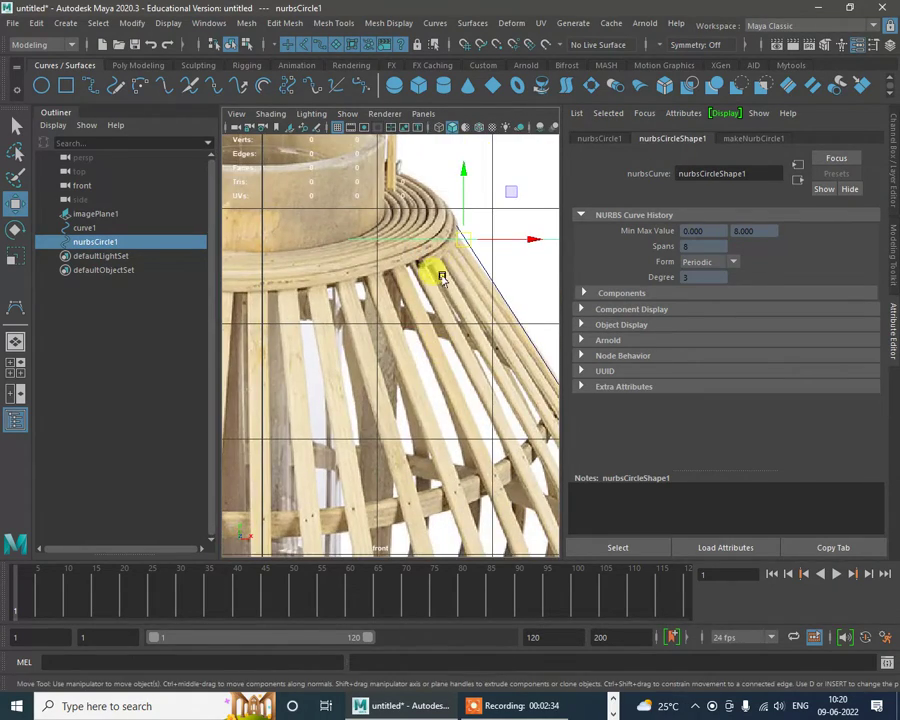
Step: Scale the circle down uniformly to about 0.109 and inspect it against the traced curve in perspective
{"action": "key", "text": "t"}
{"action": "scroll", "coordinate": [461, 243], "scroll_direction": "down", "scroll_amount": 5}
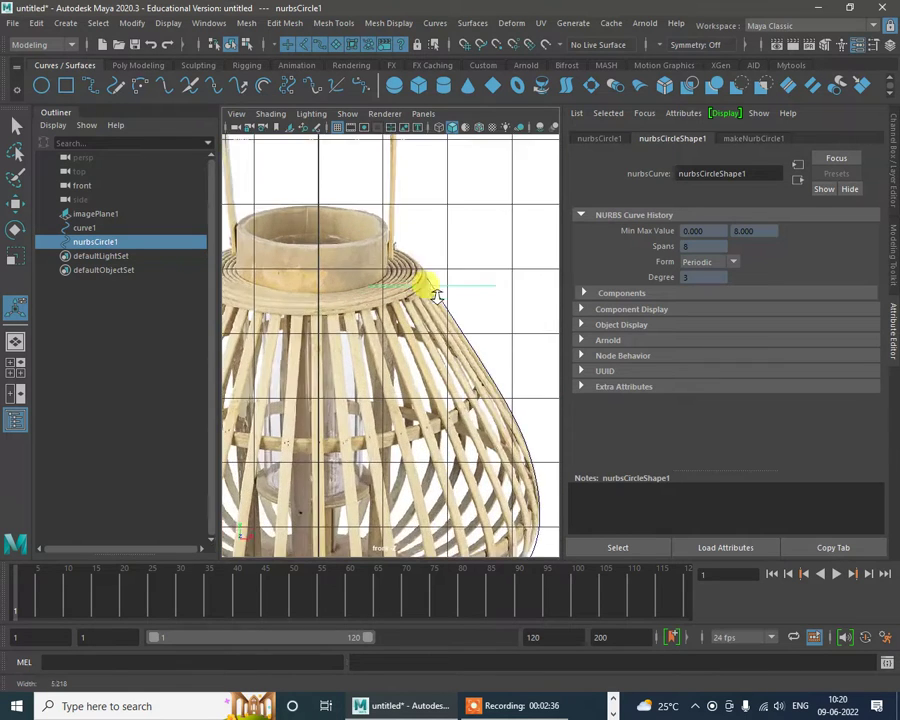
{"action": "key", "text": "w"}
{"action": "key", "text": "r"}
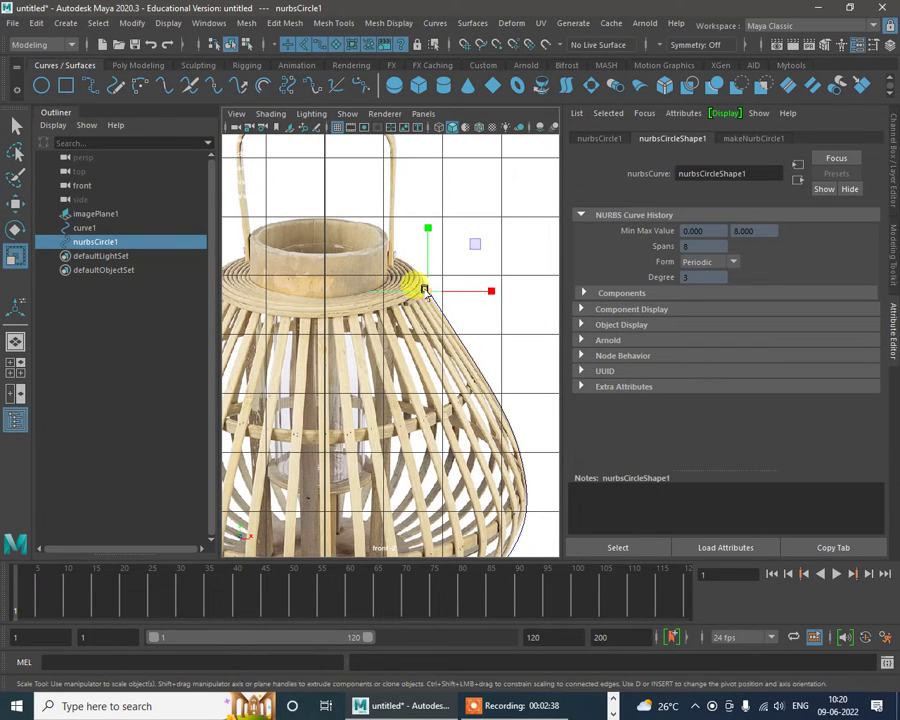
{"action": "left_click_drag", "start_coordinate": [428, 290], "coordinate": [397, 313]}
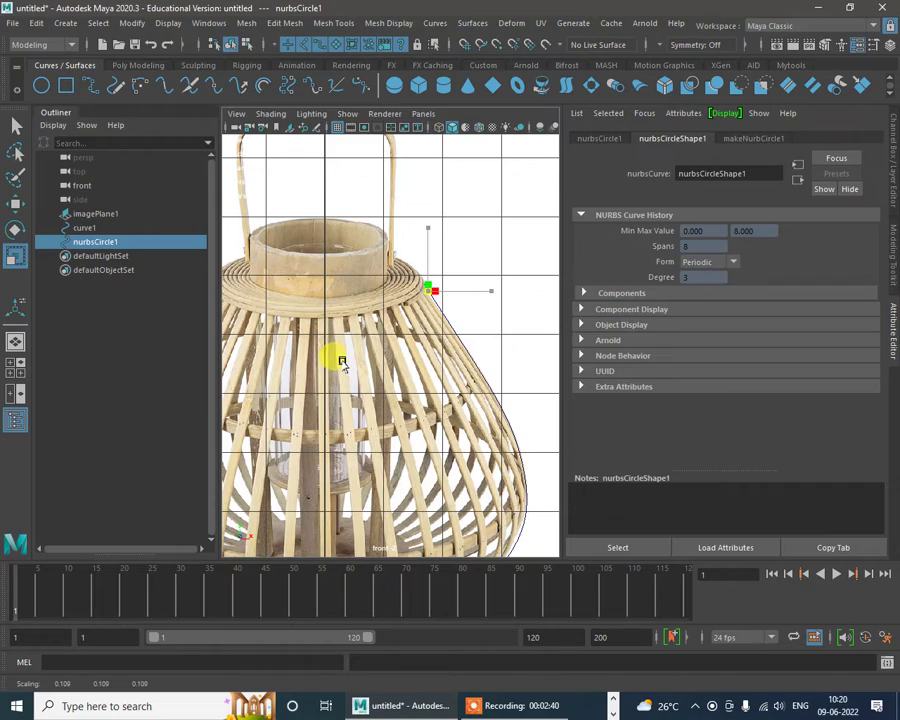
{"action": "key", "text": "space"}
{"action": "key", "text": "space"}
{"action": "scroll", "coordinate": [425, 362], "scroll_direction": "up", "scroll_amount": 5}
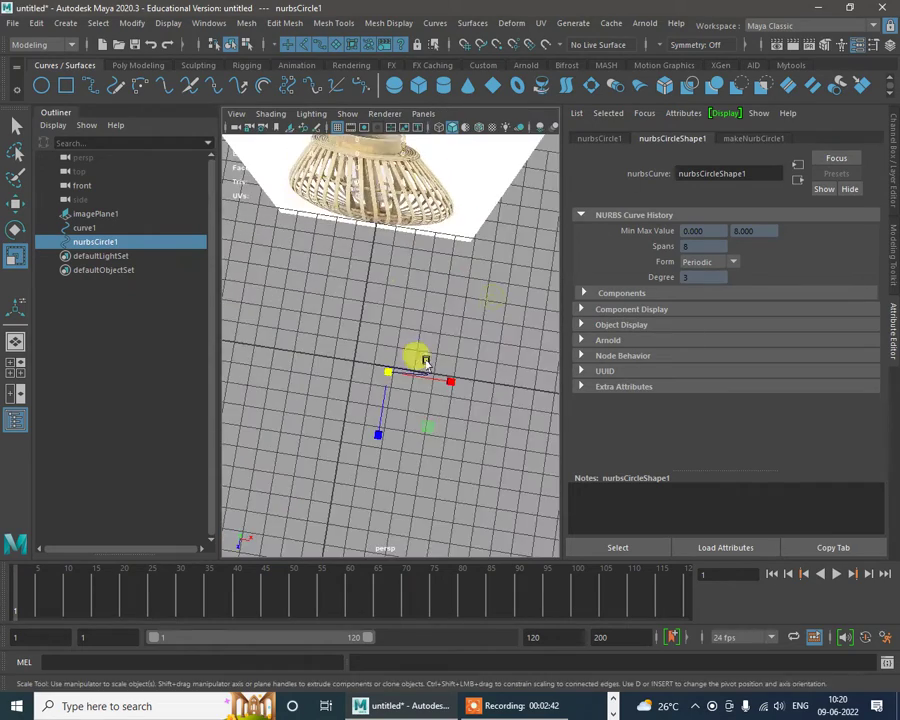
{"action": "left_click_drag", "start_coordinate": [425, 362], "coordinate": [503, 348], "text": "alt"}
{"action": "key", "text": "w"}
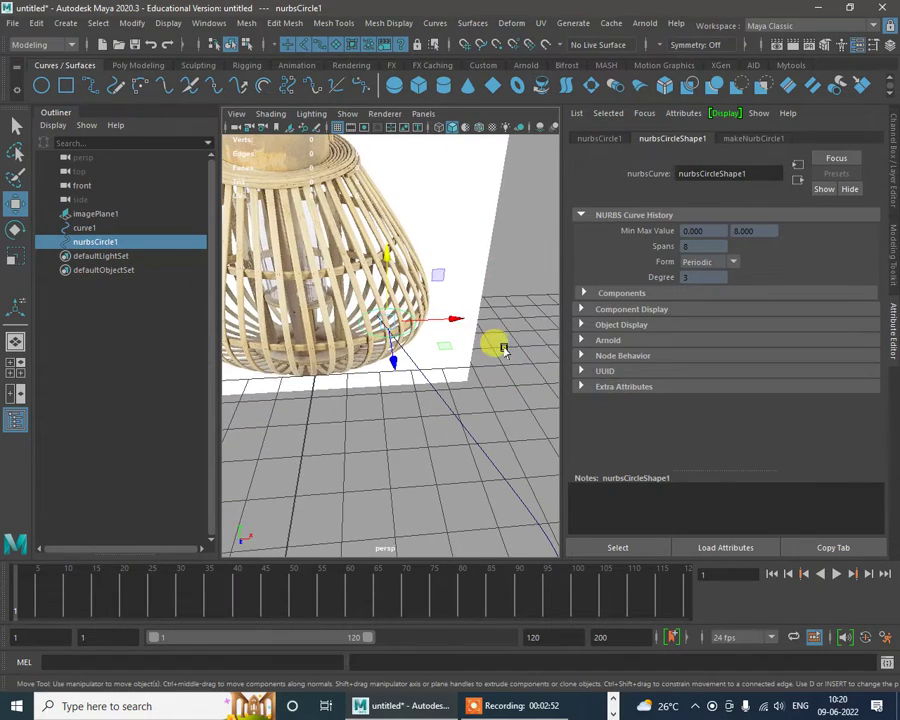
Step: Show the small circle's control vertices in the top view
{"action": "key", "text": "space"}
{"action": "key", "text": "space"}
{"action": "scroll", "coordinate": [496, 442], "scroll_direction": "up", "scroll_amount": 3}
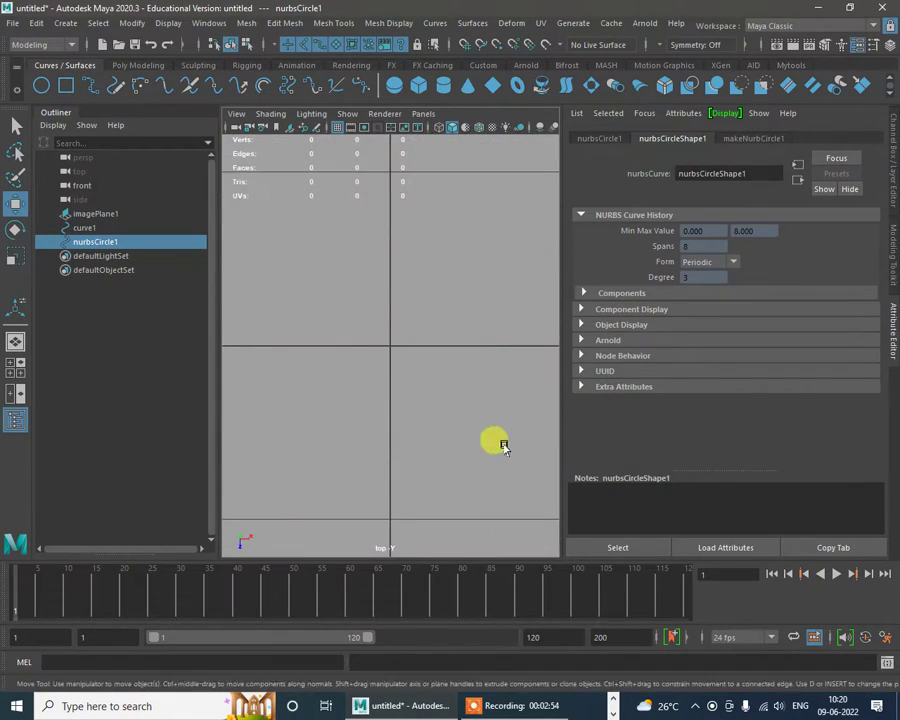
{"action": "scroll", "coordinate": [394, 350], "scroll_direction": "up", "scroll_amount": 2}
{"action": "middle_click_drag", "start_coordinate": [455, 349], "coordinate": [358, 346], "text": "alt"}
{"action": "scroll", "coordinate": [376, 282], "scroll_direction": "up", "scroll_amount": 5}
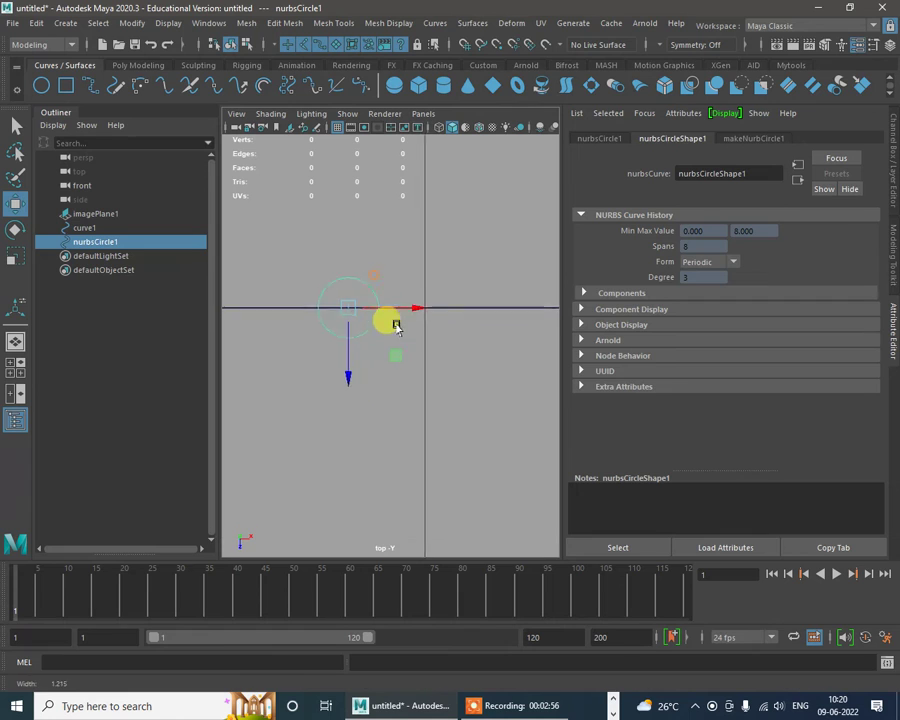
{"action": "right_click_drag", "start_coordinate": [416, 225], "coordinate": [324, 214]}
{"action": "scroll", "coordinate": [367, 260], "scroll_direction": "up", "scroll_amount": 2}
{"action": "middle_click_drag", "start_coordinate": [381, 298], "coordinate": [458, 351], "text": "alt"}
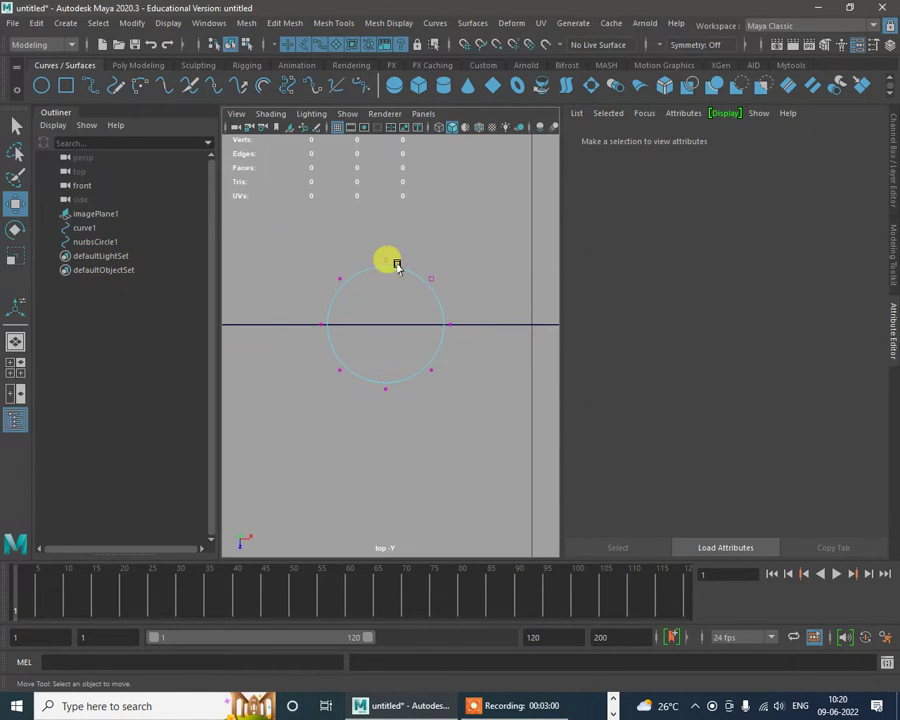
Step: Flatten the circle's right and left columns of control vertices along X into straight vertical lines
{"action": "left_click_drag", "start_coordinate": [402, 260], "coordinate": [488, 486]}
{"action": "key", "text": "r"}
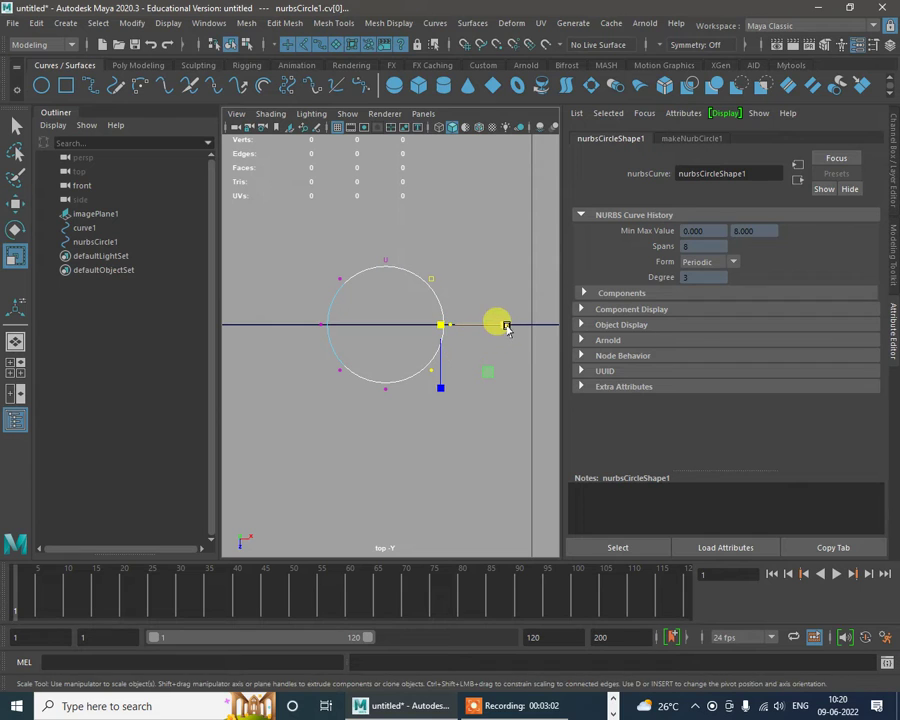
{"action": "left_click_drag", "start_coordinate": [502, 325], "coordinate": [356, 422]}
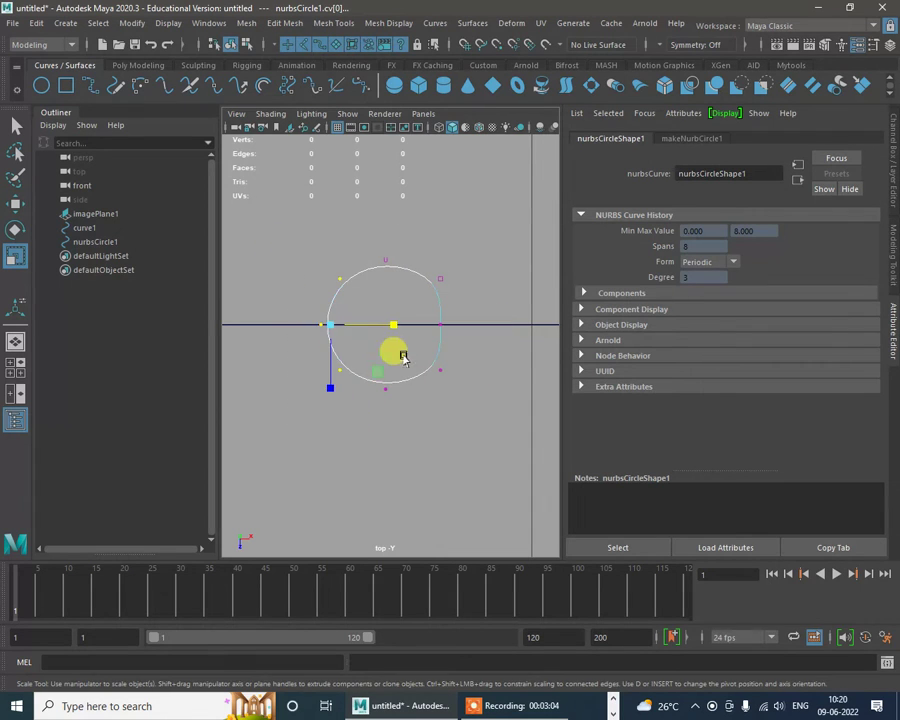
{"action": "left_click_drag", "start_coordinate": [392, 324], "coordinate": [120, 334]}
Step: Flatten the circle's upper and lower rows of control vertices along Z, giving the profile a rounded-square shape
{"action": "left_click_drag", "start_coordinate": [268, 230], "coordinate": [470, 309]}
{"action": "left_click_drag", "start_coordinate": [388, 325], "coordinate": [380, 235]}
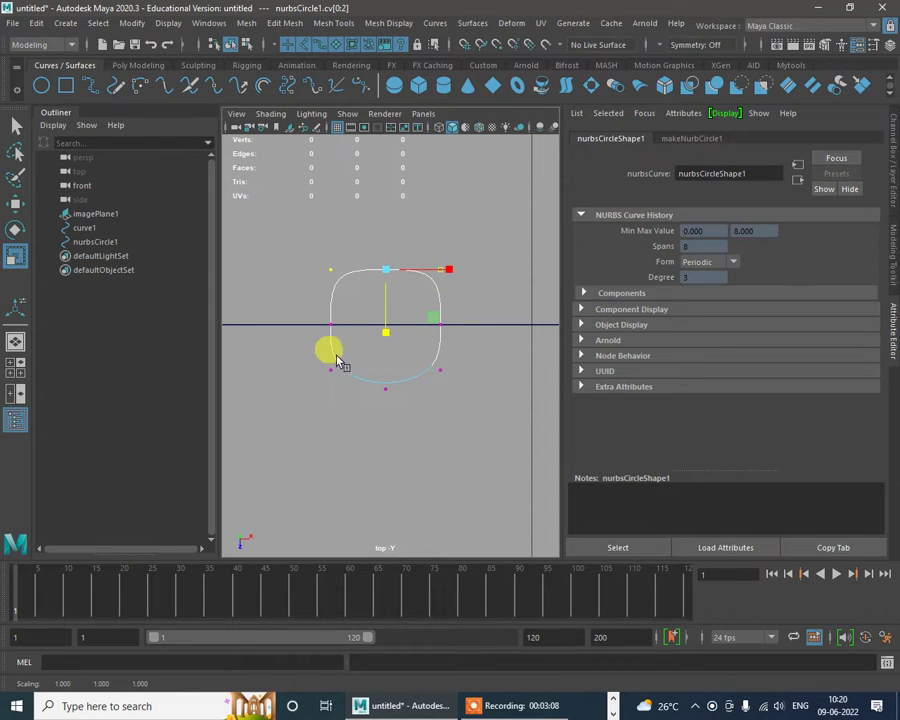
{"action": "left_click_drag", "start_coordinate": [311, 348], "coordinate": [482, 426]}
{"action": "left_click_drag", "start_coordinate": [390, 440], "coordinate": [390, 405]}
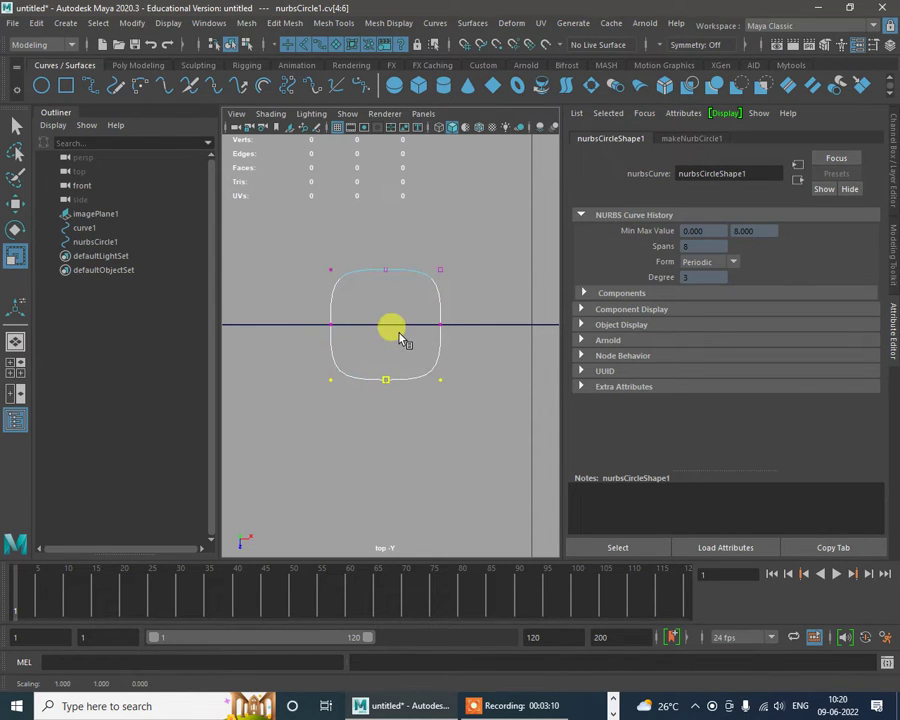
{"action": "left_click_drag", "start_coordinate": [391, 327], "coordinate": [391, 326]}
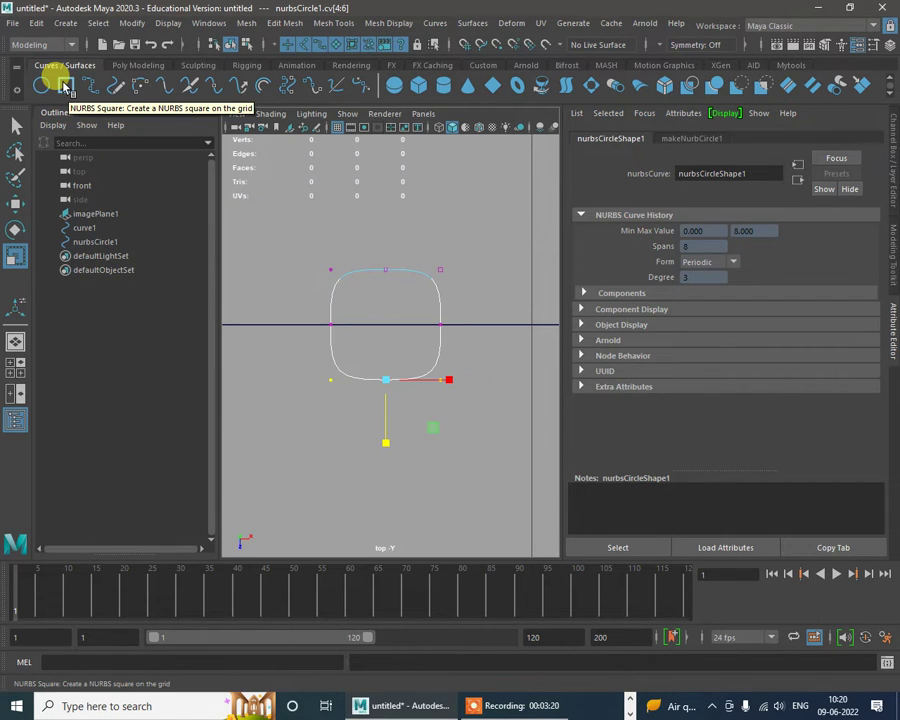
Step: Create a NURBS square on the grid in the top view
{"action": "right_click_drag", "start_coordinate": [516, 292], "coordinate": [393, 221], "text": "alt"}
{"action": "left_click", "coordinate": [393, 221]}
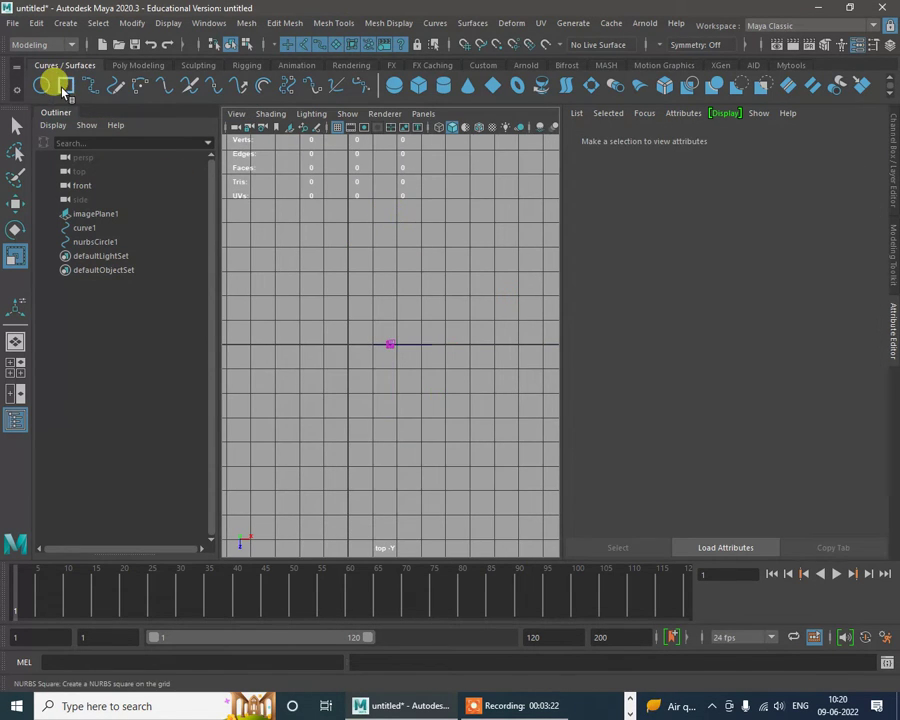
{"action": "left_click", "coordinate": [63, 88]}
{"action": "scroll", "coordinate": [297, 321], "scroll_direction": "up", "scroll_amount": 5}
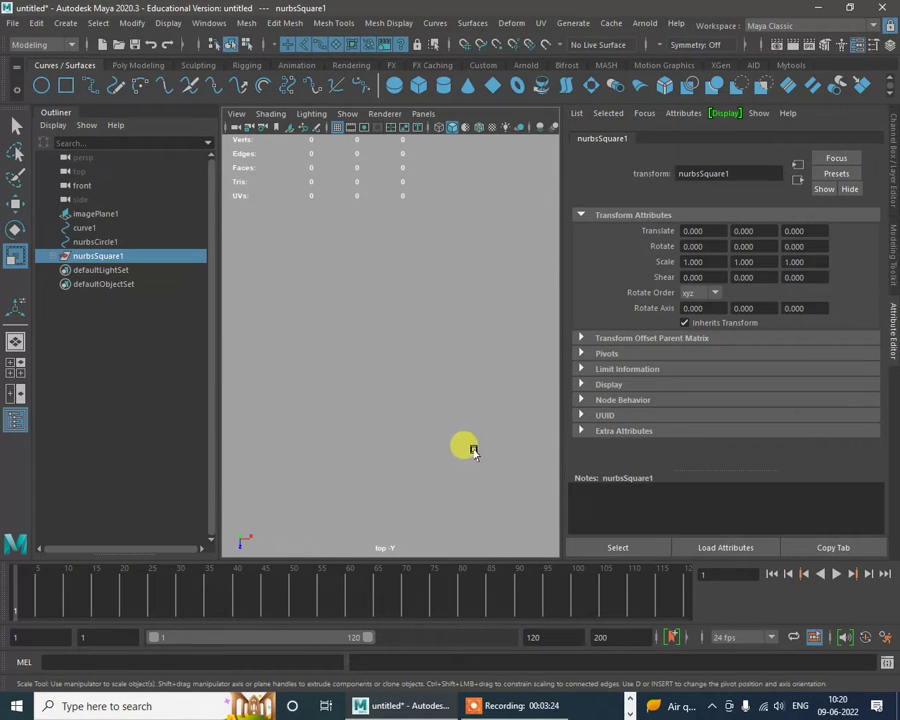
{"action": "scroll", "coordinate": [473, 452], "scroll_direction": "down", "scroll_amount": 5}
{"action": "left_click", "coordinate": [416, 306]}
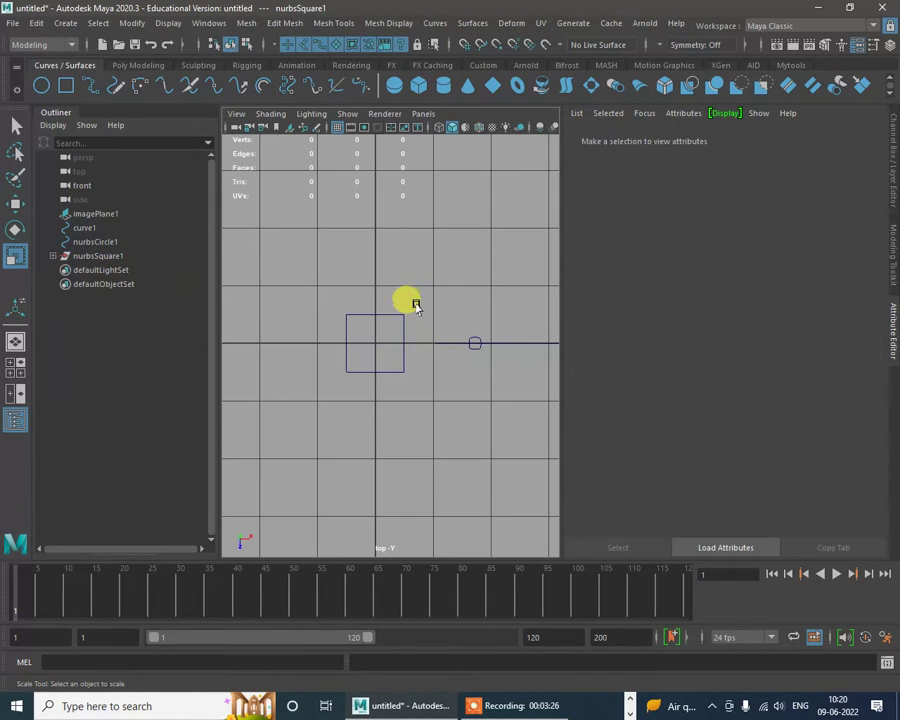
Step: Try moving the square's right side about 0.085 along X, and delete the square's side curves
{"action": "left_click", "coordinate": [404, 346]}
{"action": "key", "text": "w"}
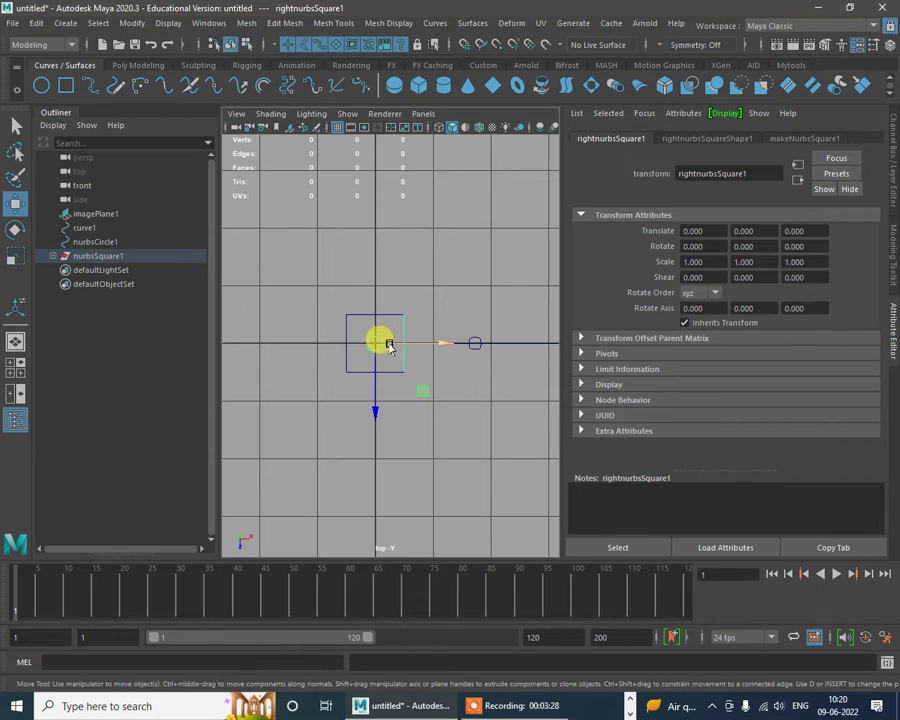
{"action": "mouse_move", "coordinate": [385, 345]}
{"action": "left_mouse_down"}
{"action": "mouse_move", "coordinate": [379, 350]}
{"action": "mouse_move", "coordinate": [400, 346]}
{"action": "left_mouse_up"}
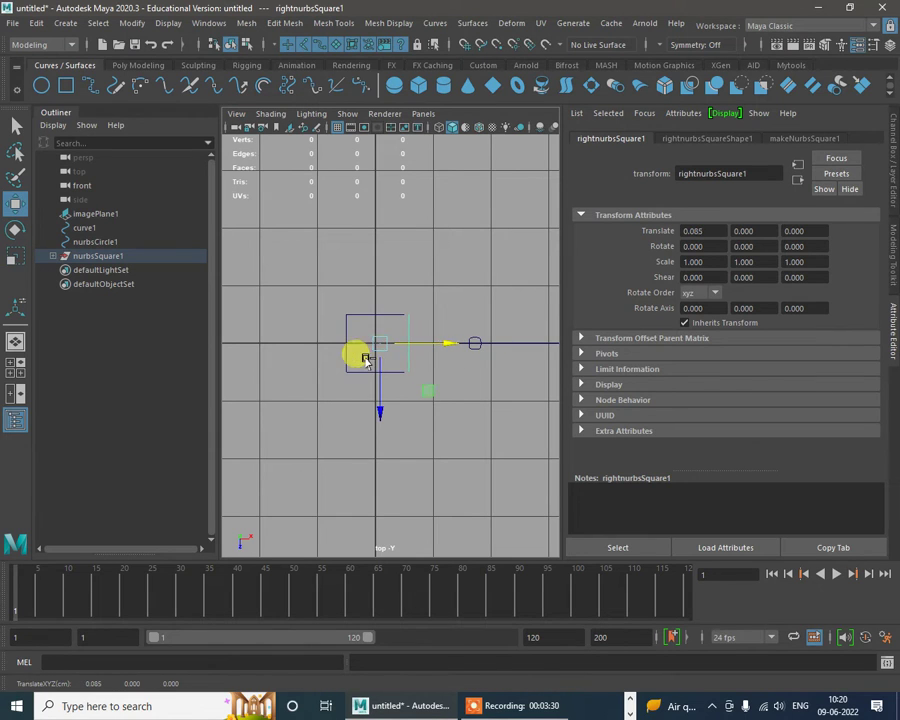
{"action": "left_click_drag", "start_coordinate": [300, 305], "coordinate": [399, 414]}
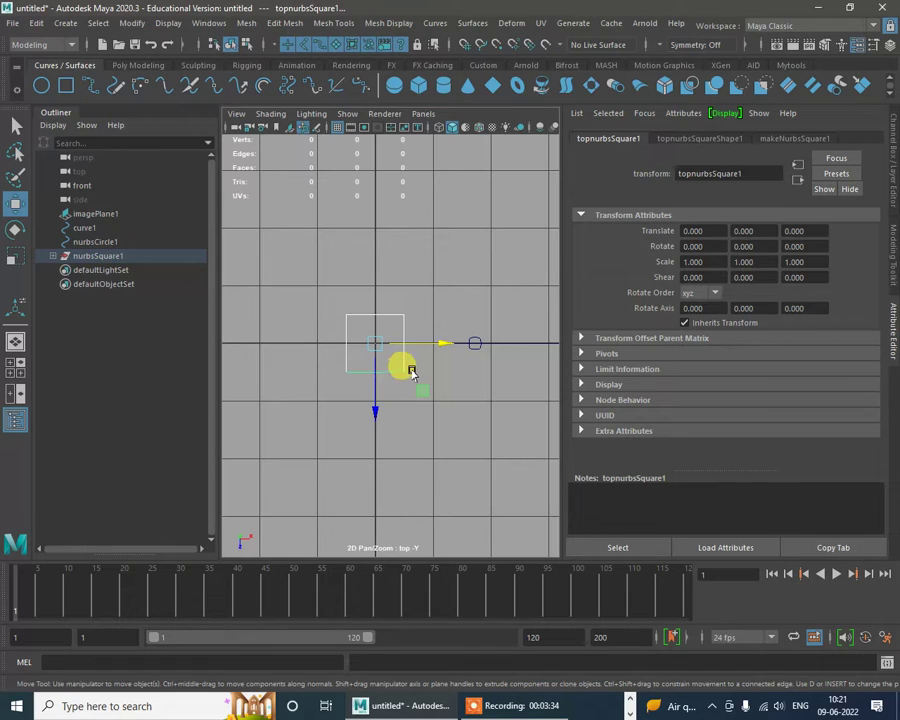
{"action": "key", "text": "space"}
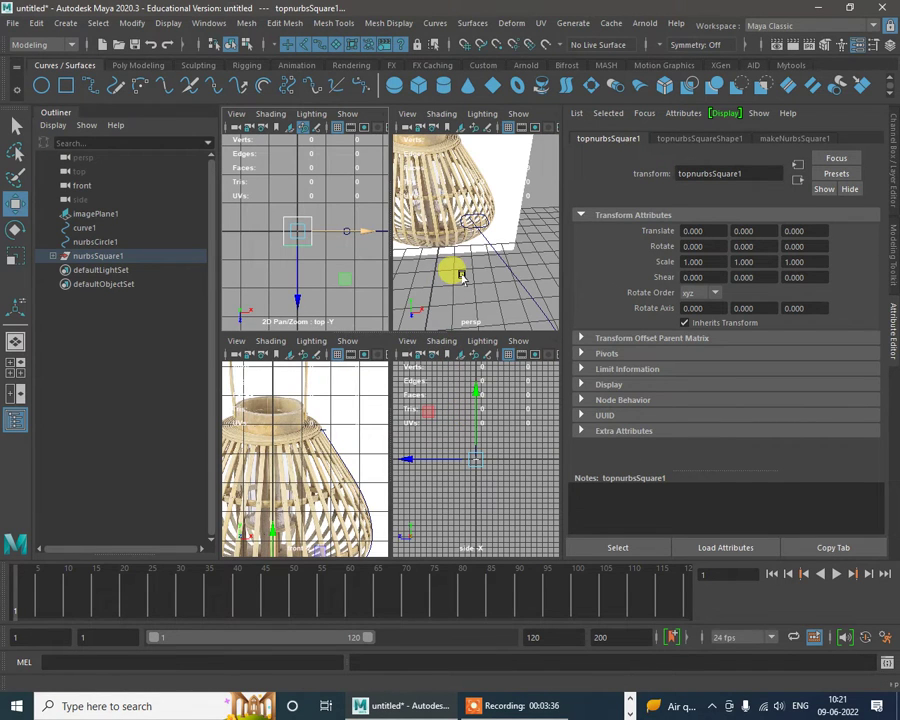
{"action": "left_click", "coordinate": [461, 277]}
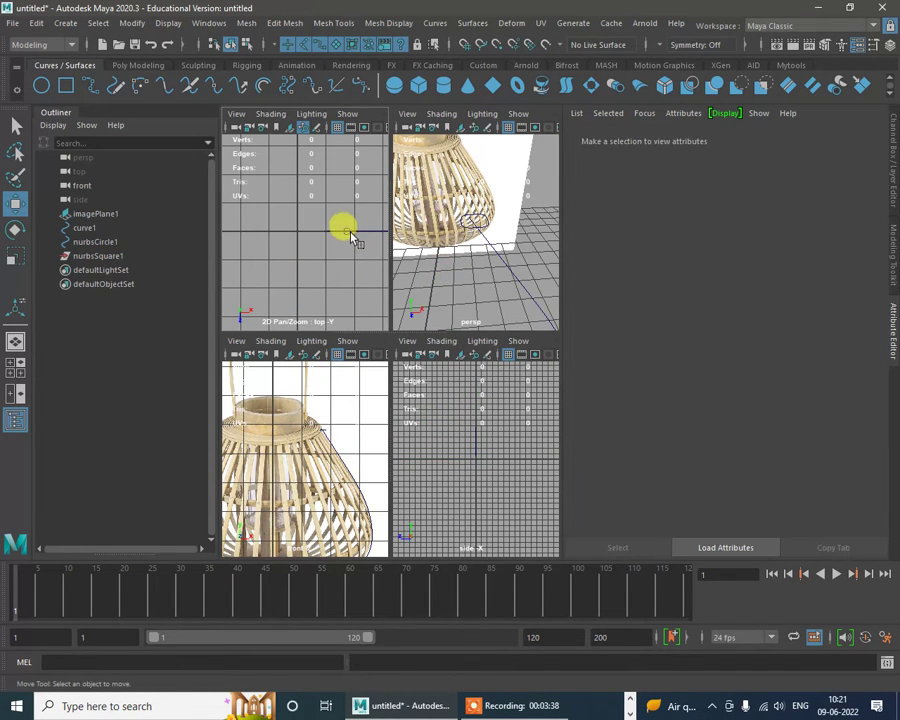
Step: Narrow the rounded-square profile along X in the top view into a slim strip cross-section
{"action": "key", "text": "space"}
{"action": "mouse_move", "coordinate": [422, 261]}
{"action": "right_mouse_down", "text": "alt"}
{"action": "mouse_move", "coordinate": [472, 367]}
{"action": "mouse_move", "coordinate": [482, 370]}
{"action": "right_mouse_up", "text": "alt"}
{"action": "middle_click_drag", "start_coordinate": [482, 368], "coordinate": [206, 362], "text": "alt"}
{"action": "right_click_drag", "start_coordinate": [242, 280], "coordinate": [290, 381], "text": "alt"}
{"action": "middle_click_drag", "start_coordinate": [292, 358], "coordinate": [428, 370], "text": "alt"}
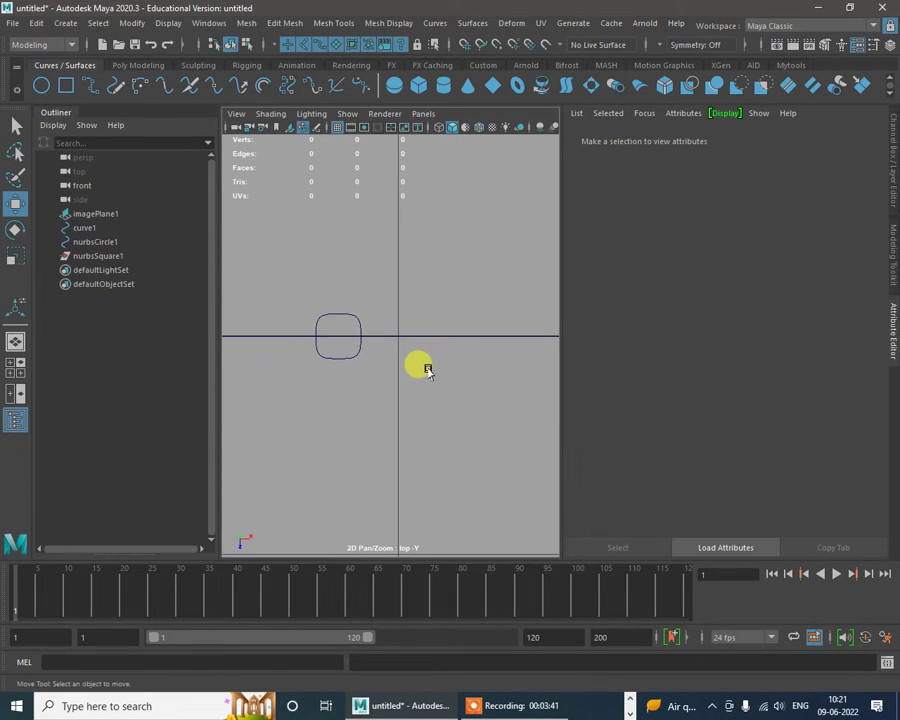
{"action": "left_click", "coordinate": [354, 325]}
{"action": "key", "text": "r"}
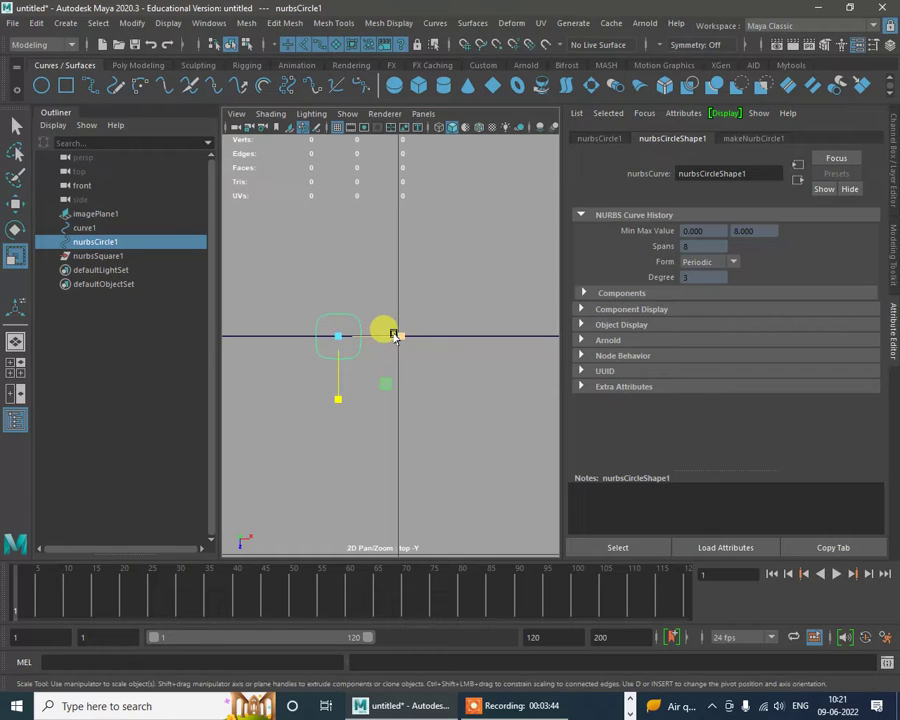
{"action": "left_click_drag", "start_coordinate": [396, 334], "coordinate": [351, 338]}
Step: Reduce the strip profile's scale to about 0.085 along Z and 0.026 along X
{"action": "scroll", "coordinate": [334, 354], "scroll_direction": "up", "scroll_amount": 3}
{"action": "middle_click_drag", "start_coordinate": [345, 368], "coordinate": [392, 389], "text": "alt"}
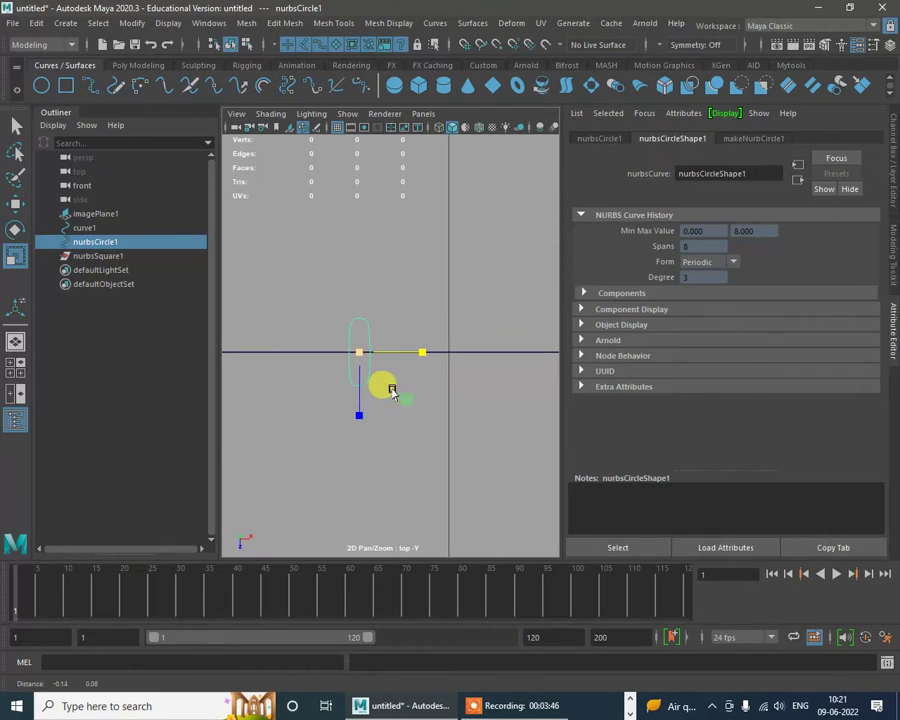
{"action": "scroll", "coordinate": [360, 359], "scroll_direction": "up", "scroll_amount": 3}
{"action": "left_click", "coordinate": [358, 419]}
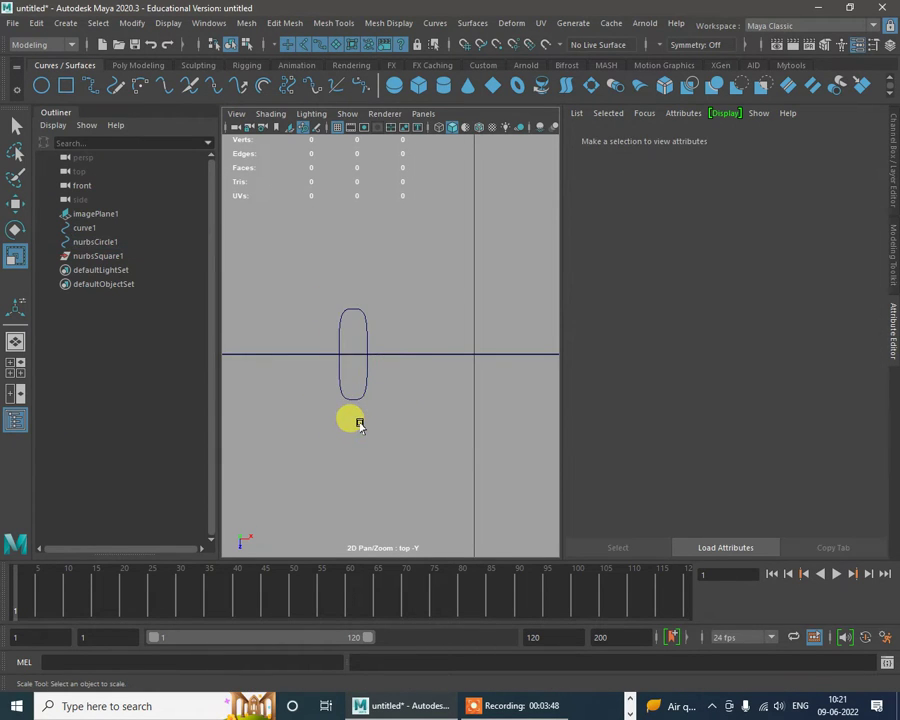
{"action": "key", "text": "ctrl+z"}
{"action": "left_click_drag", "start_coordinate": [353, 416], "coordinate": [350, 401]}
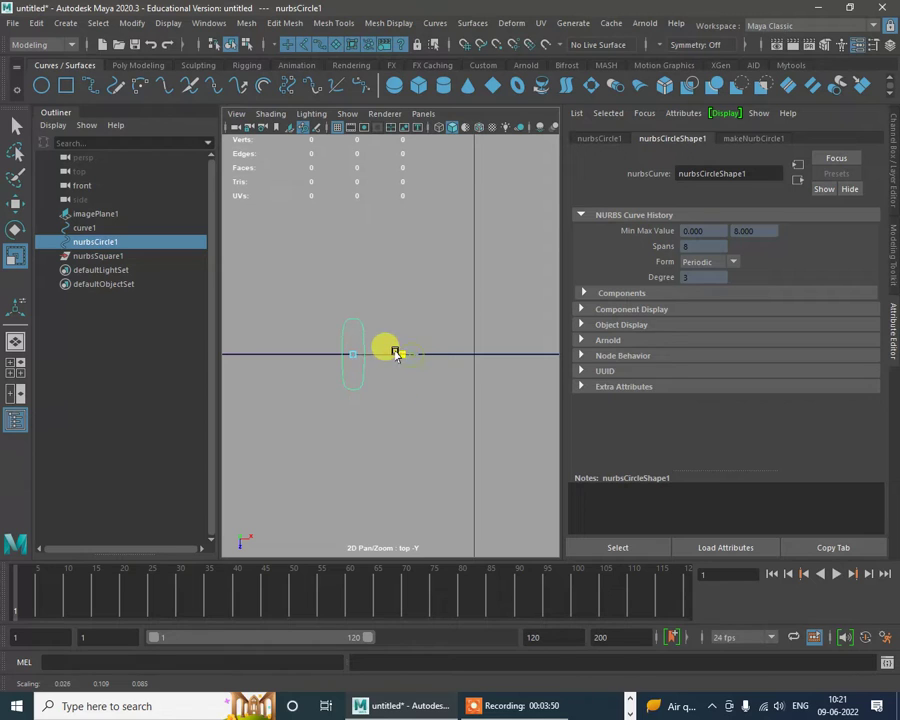
Step: Show the strip profile's control vertices and flatten its left column along X
{"action": "key", "text": "w"}
{"action": "right_click_drag", "start_coordinate": [352, 321], "coordinate": [285, 322]}
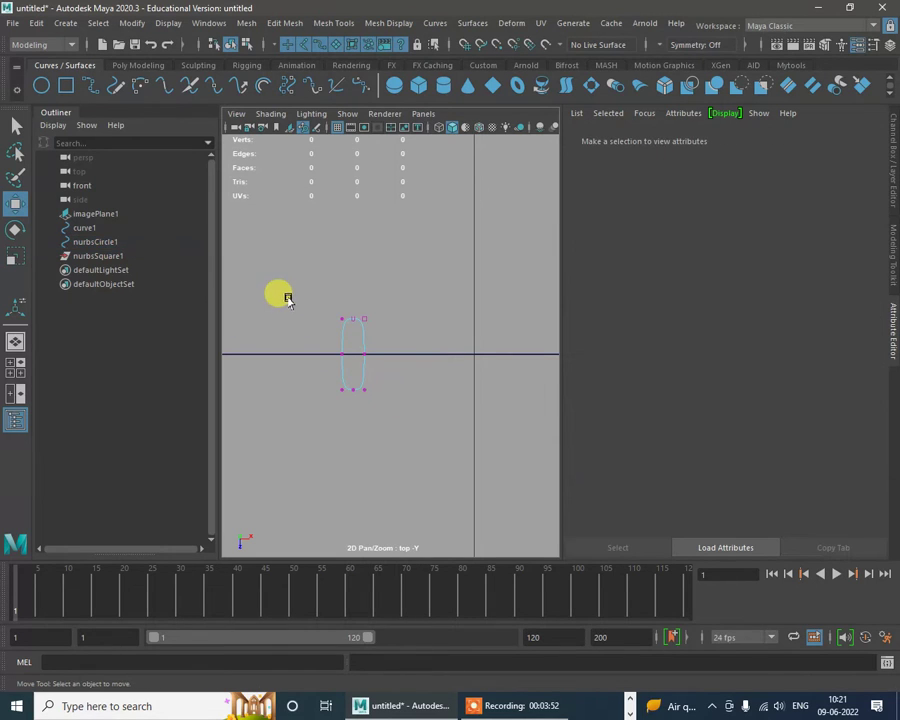
{"action": "left_click_drag", "start_coordinate": [287, 300], "coordinate": [342, 400]}
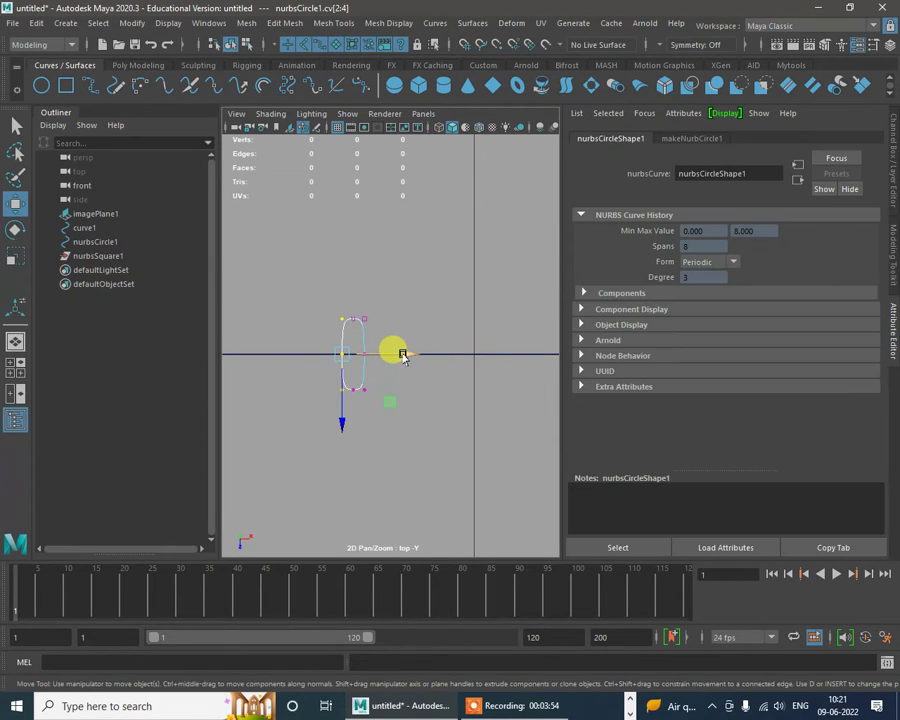
{"action": "key", "text": "r"}
{"action": "left_click_drag", "start_coordinate": [408, 353], "coordinate": [231, 356]}
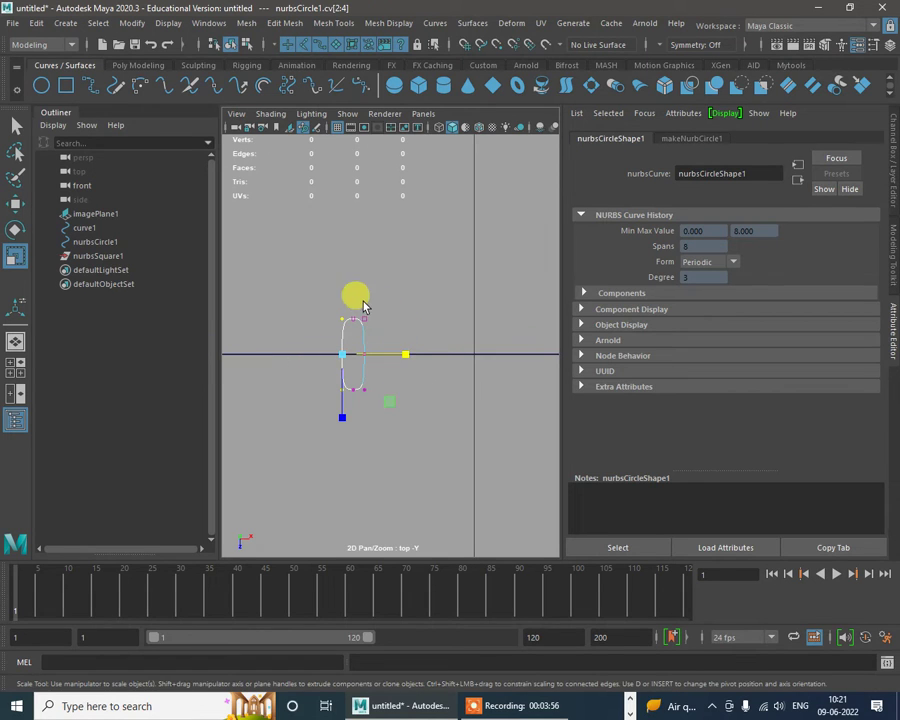
Step: Flatten the strip profile's right column of control vertices along X and return to object selection
{"action": "left_click_drag", "start_coordinate": [363, 306], "coordinate": [392, 396]}
{"action": "left_click_drag", "start_coordinate": [426, 350], "coordinate": [424, 355]}
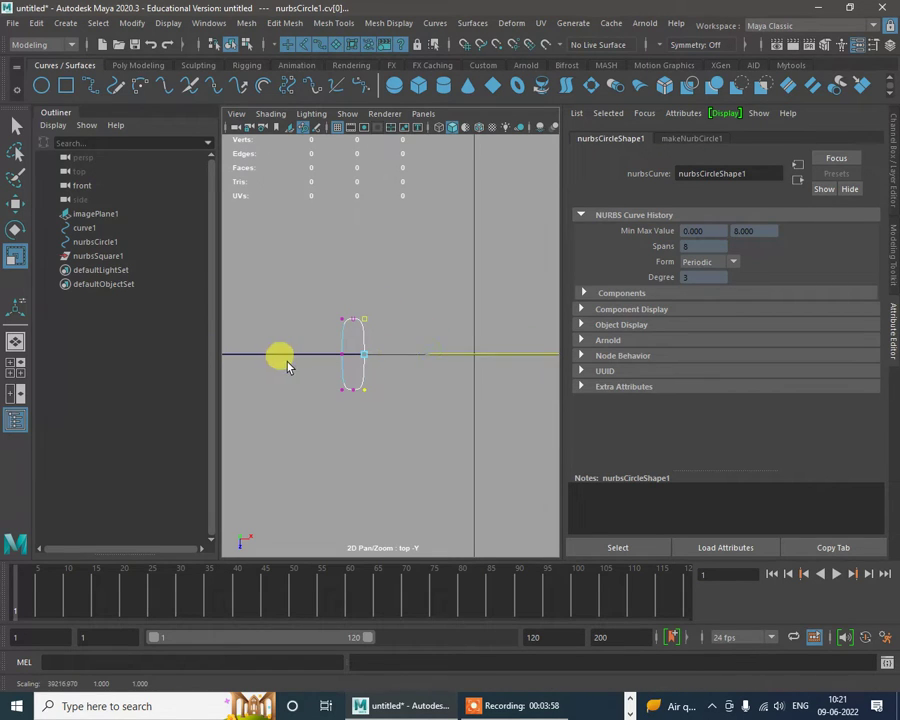
{"action": "left_click_drag", "start_coordinate": [287, 366], "coordinate": [290, 364]}
{"action": "right_click_drag", "start_coordinate": [362, 333], "coordinate": [422, 297]}
{"action": "left_click", "coordinate": [367, 336]}
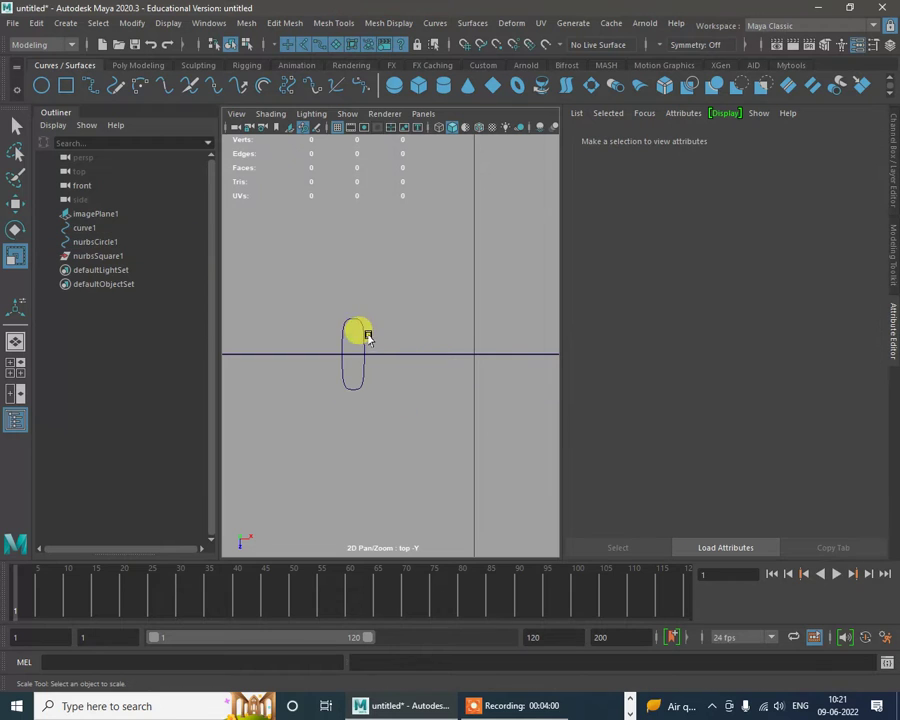
Step: Move the strip profile onto the upper end of the lantern's side curve in the perspective view, using point snapping
{"action": "left_click", "coordinate": [364, 337]}
{"action": "left_click", "coordinate": [480, 354], "text": "shift"}
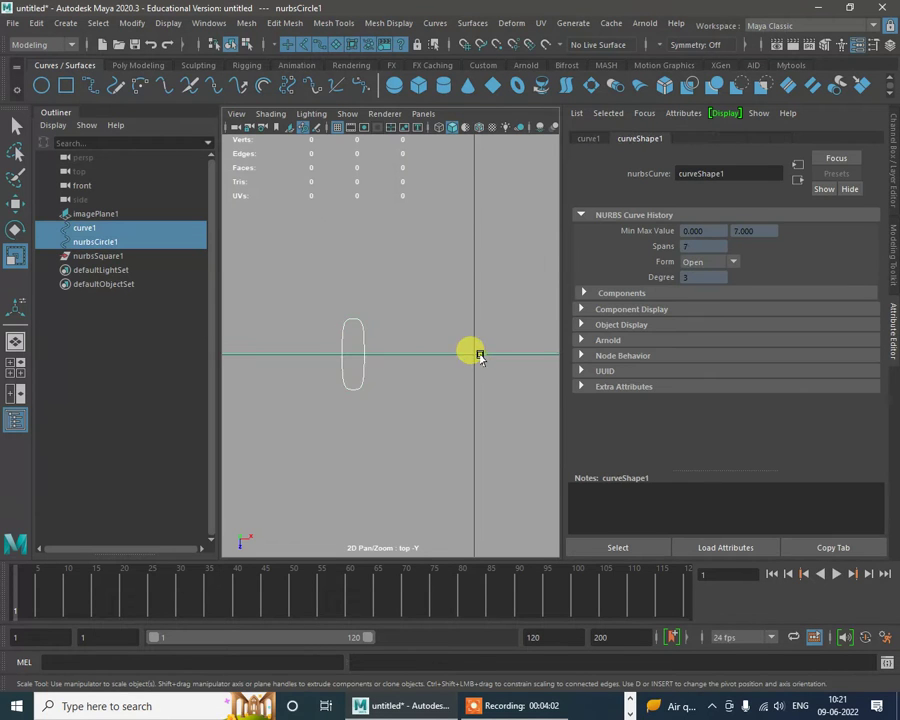
{"action": "key", "text": "space"}
{"action": "key", "text": "space"}
{"action": "left_click_drag", "start_coordinate": [458, 296], "coordinate": [451, 369], "text": "alt"}
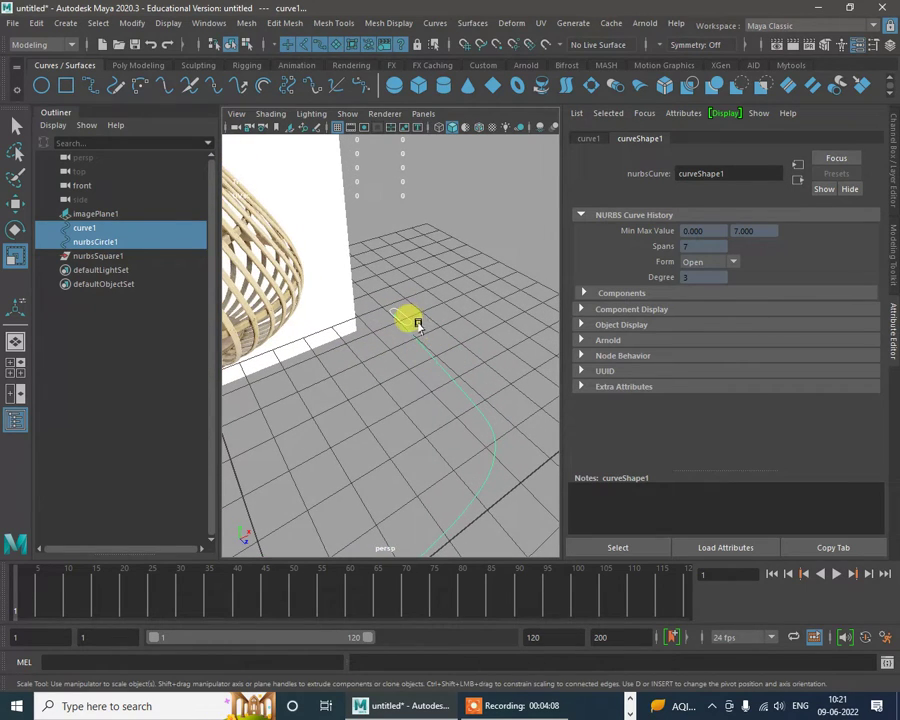
{"action": "left_click", "coordinate": [408, 319]}
{"action": "left_click_drag", "start_coordinate": [406, 317], "coordinate": [450, 337], "text": "alt"}
{"action": "key", "text": "w"}
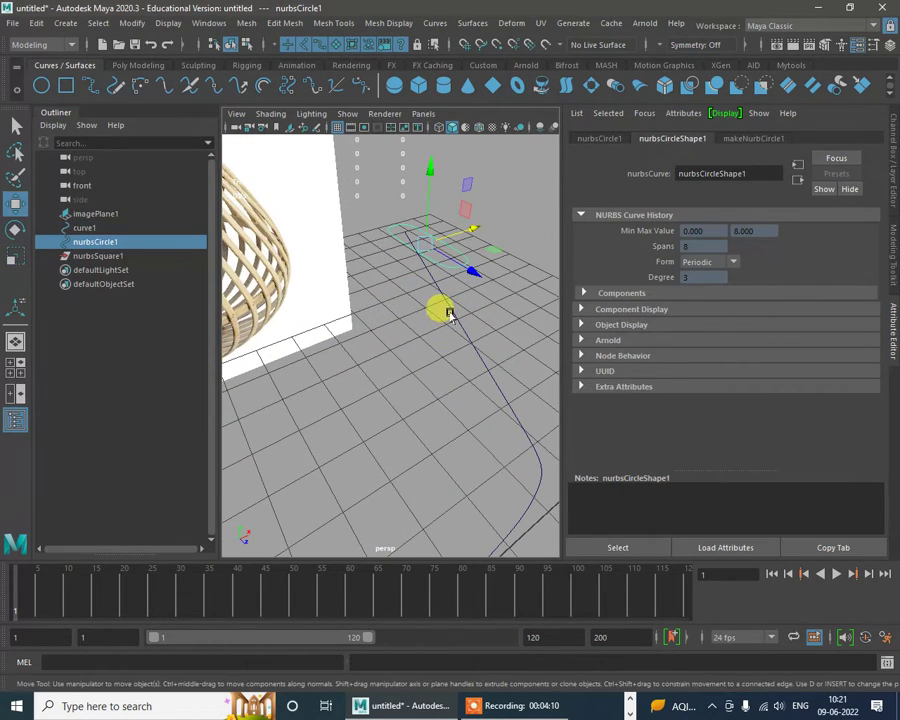
{"action": "right_click_drag", "start_coordinate": [450, 314], "coordinate": [372, 310]}
{"action": "left_click_drag", "start_coordinate": [442, 268], "coordinate": [426, 250]}
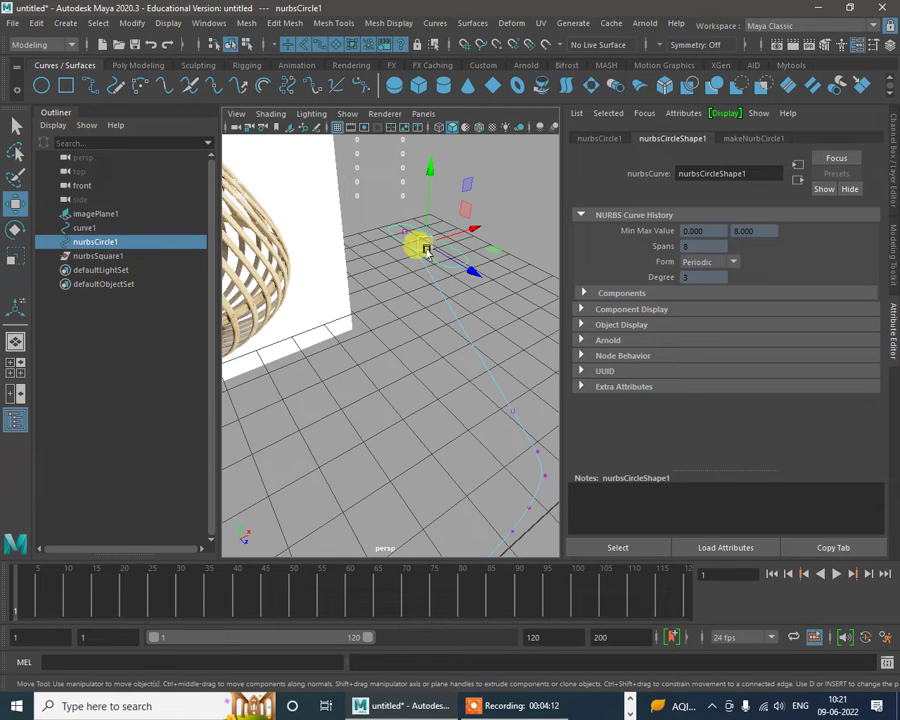
{"action": "left_click", "coordinate": [498, 46]}
{"action": "left_click", "coordinate": [453, 178]}
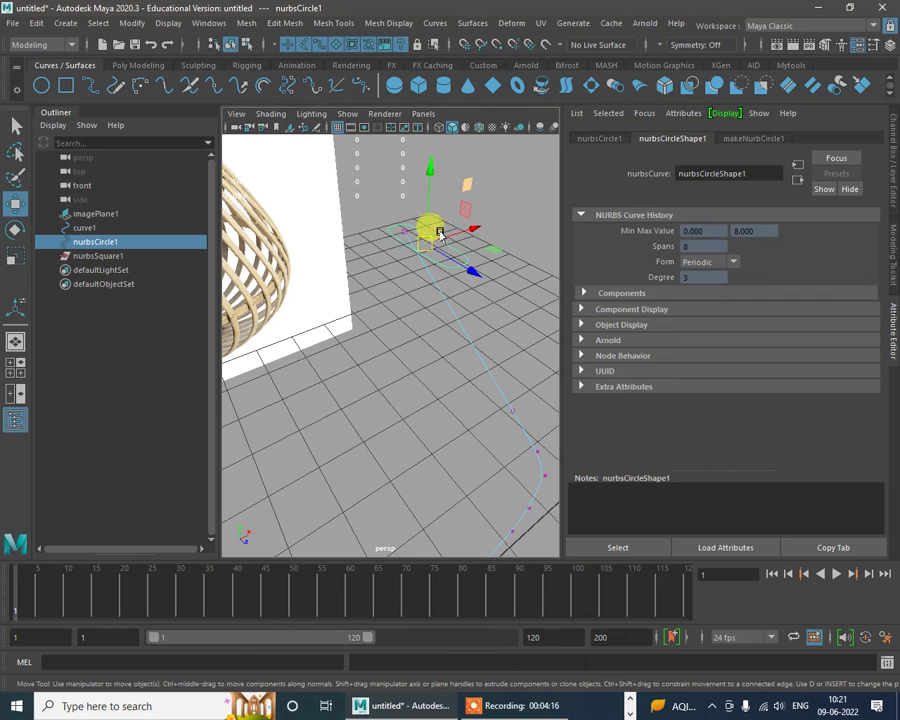
{"action": "left_click_drag", "start_coordinate": [440, 233], "coordinate": [440, 316]}
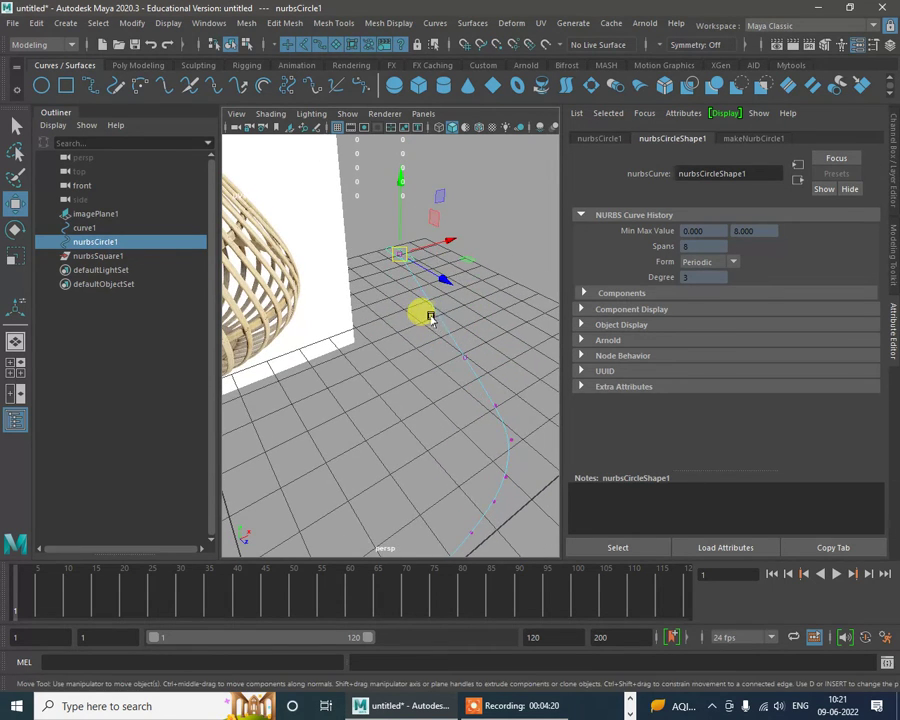
Step: Extrude the strip profile along the lantern's side curve as a NURBS surface
{"action": "right_click_drag", "start_coordinate": [430, 318], "coordinate": [456, 276]}
{"action": "left_click", "coordinate": [406, 260]}
{"action": "left_click", "coordinate": [444, 305]}
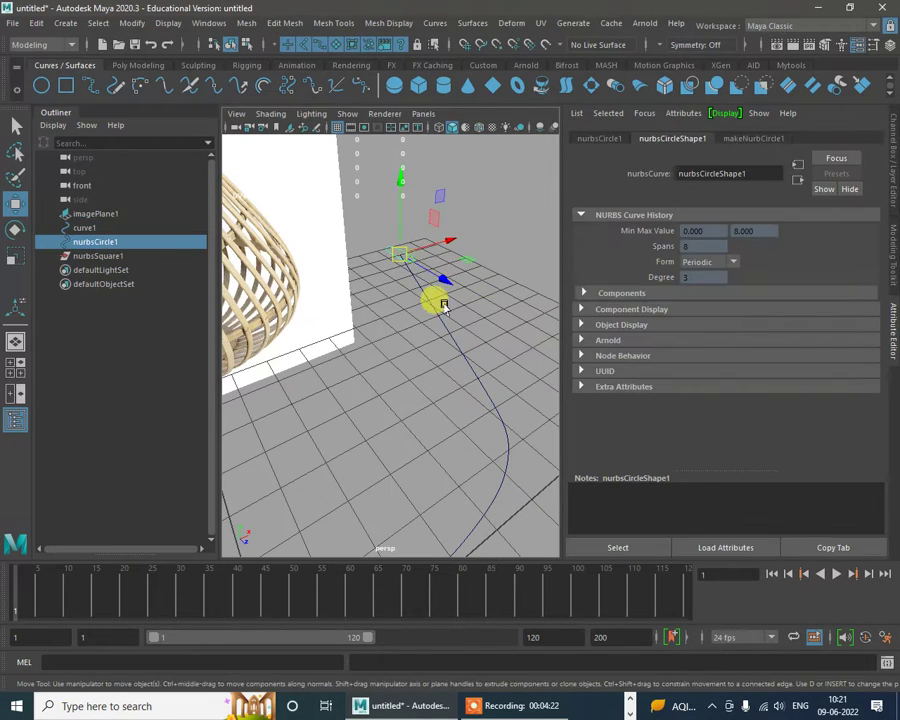
{"action": "key", "text": "q"}
{"action": "left_click", "coordinate": [443, 346], "text": "shift"}
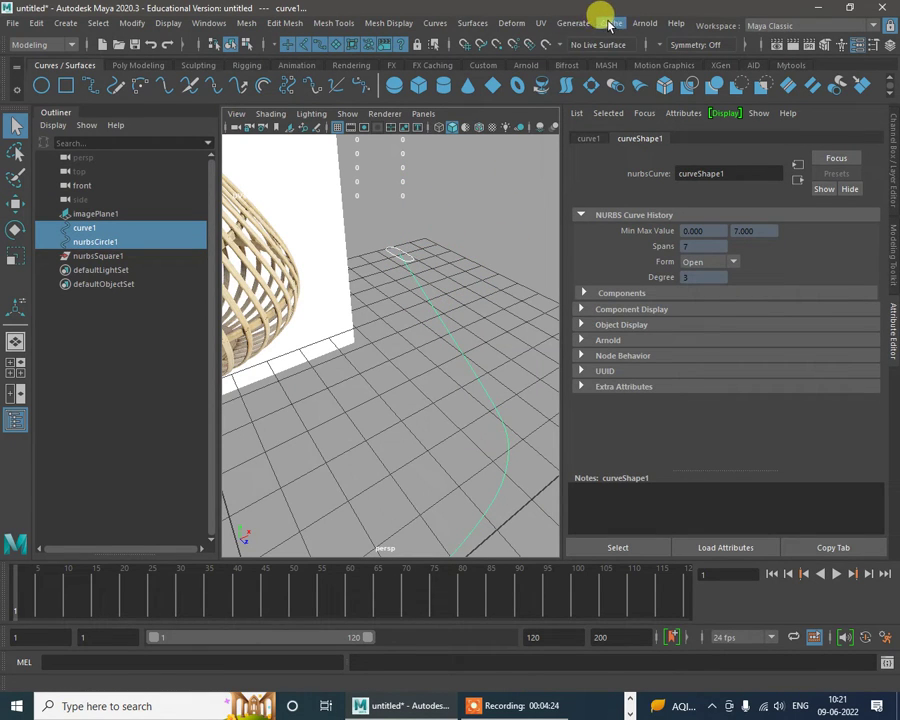
{"action": "left_click", "coordinate": [470, 24]}
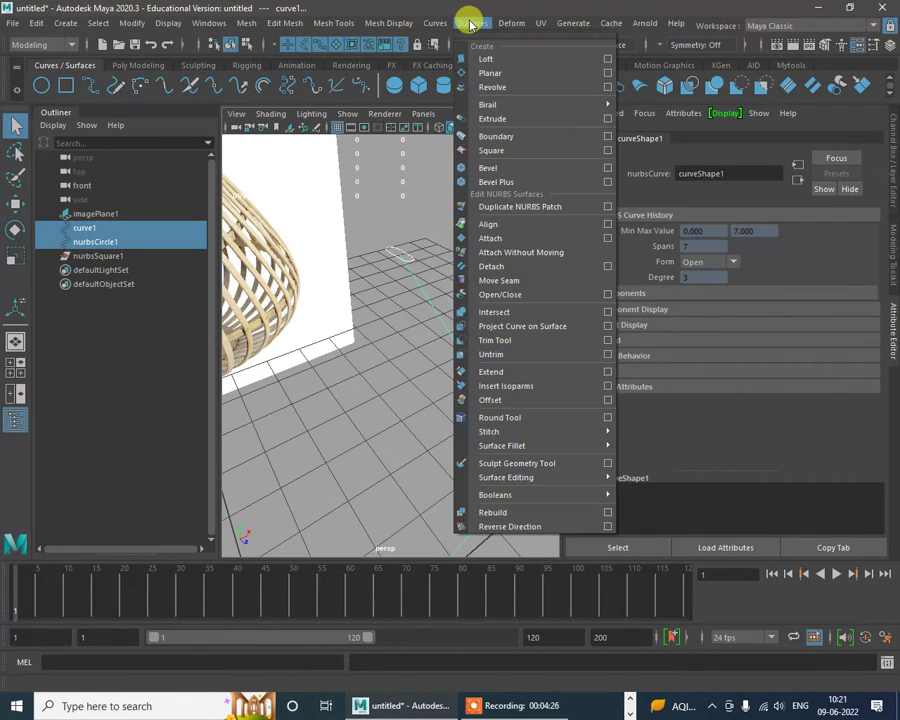
{"action": "left_click", "coordinate": [500, 119]}
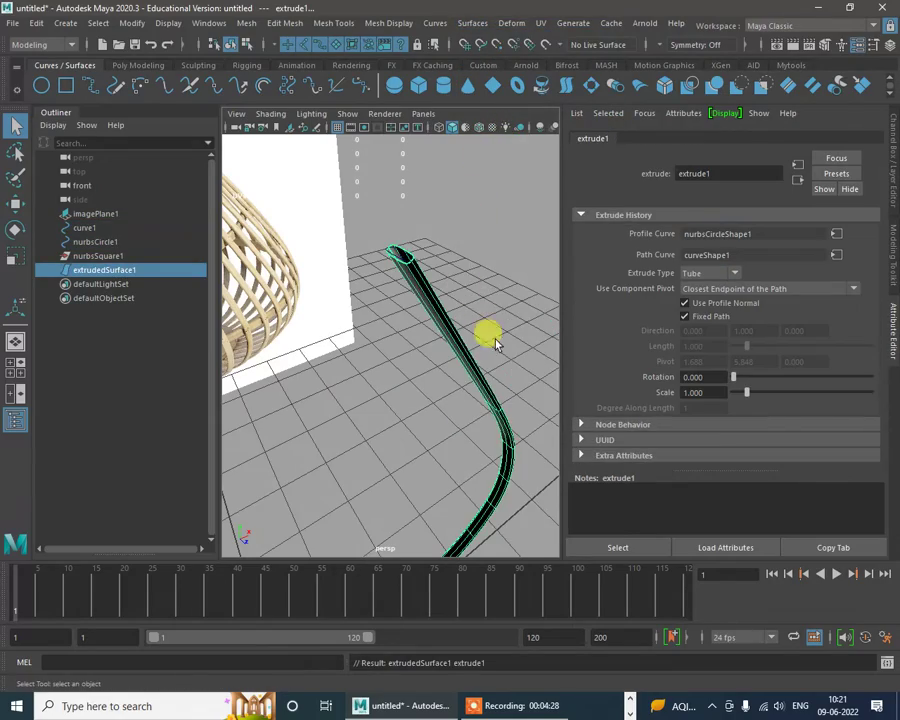
Step: Reverse the surface direction of the extruded strip
{"action": "left_click_drag", "start_coordinate": [496, 343], "coordinate": [526, 157], "text": "alt"}
{"action": "left_click", "coordinate": [473, 22]}
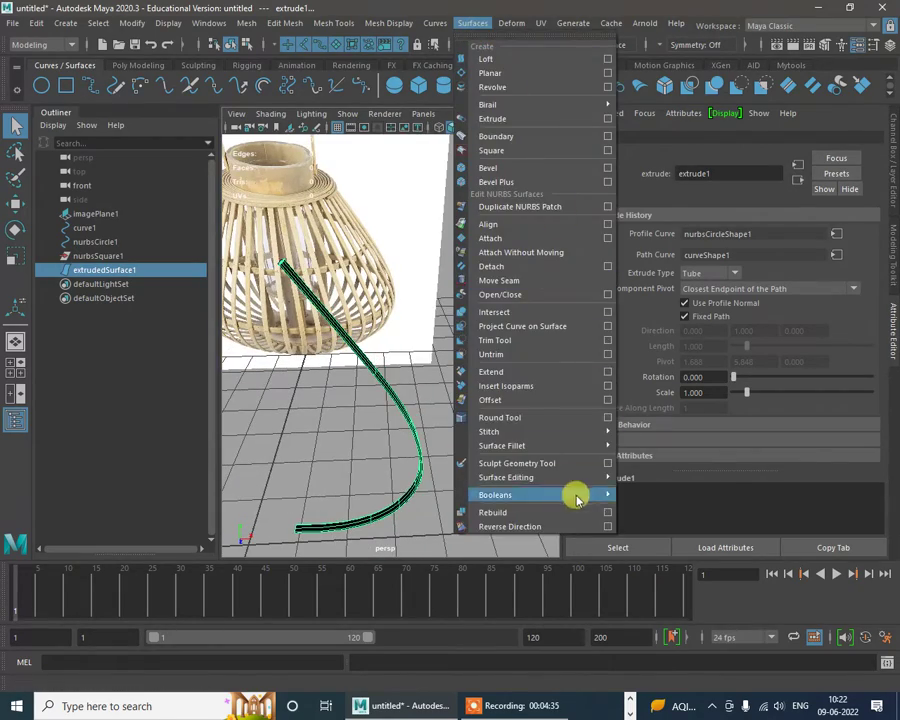
{"action": "left_click", "coordinate": [516, 526]}
{"action": "left_click", "coordinate": [486, 412]}
{"action": "left_click_drag", "start_coordinate": [486, 412], "coordinate": [418, 394], "text": "alt"}
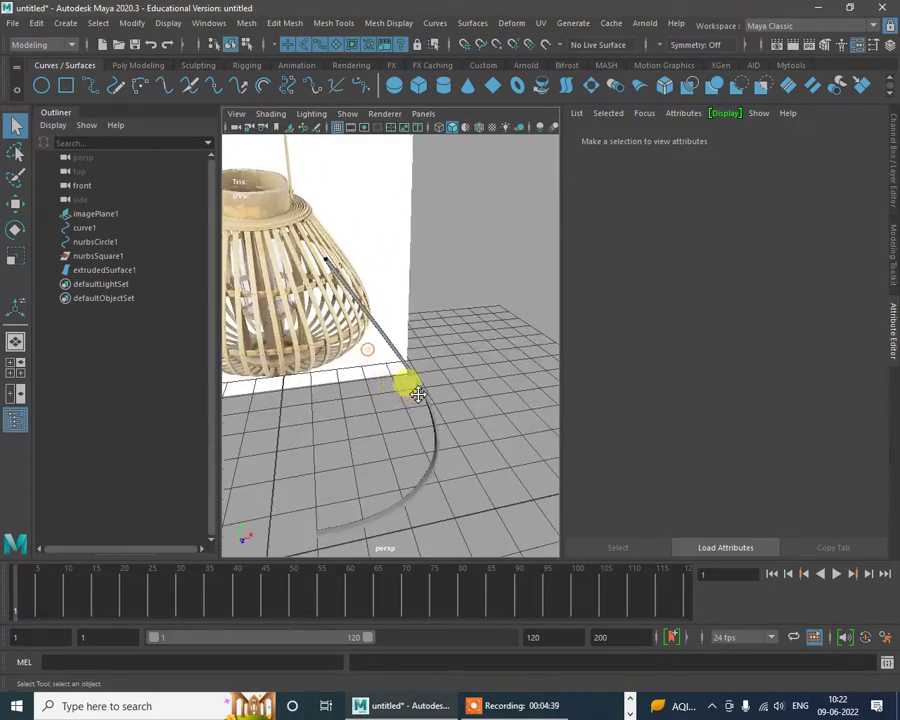
Step: Thicken the extruded strip by scaling its profile curve wider along X
{"action": "right_click_drag", "start_coordinate": [418, 394], "coordinate": [429, 322], "text": "alt"}
{"action": "left_click", "coordinate": [436, 291]}
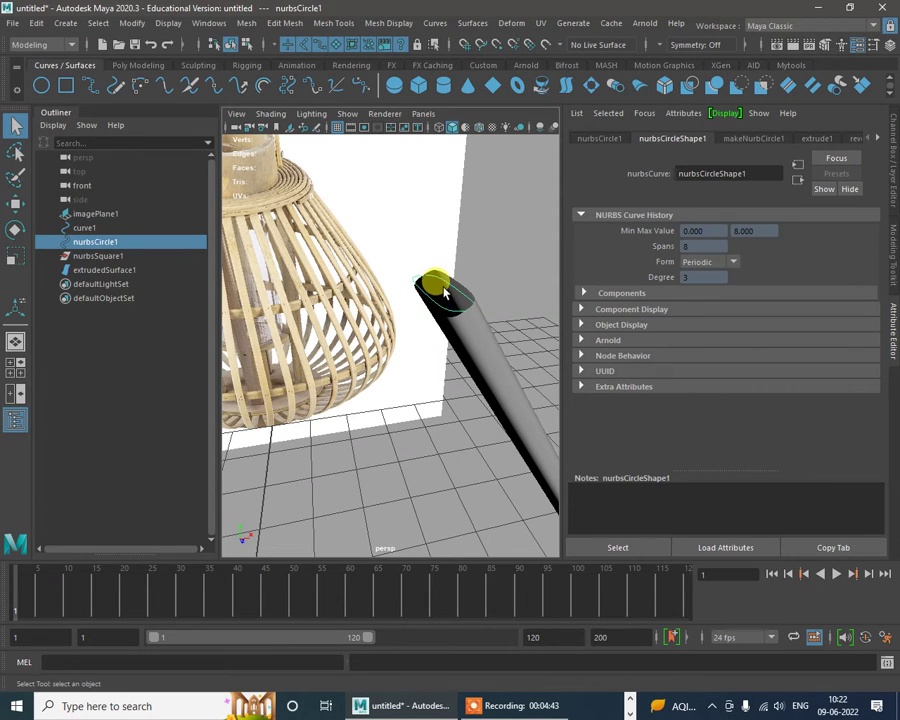
{"action": "key", "text": "r"}
{"action": "left_click_drag", "start_coordinate": [464, 286], "coordinate": [500, 285]}
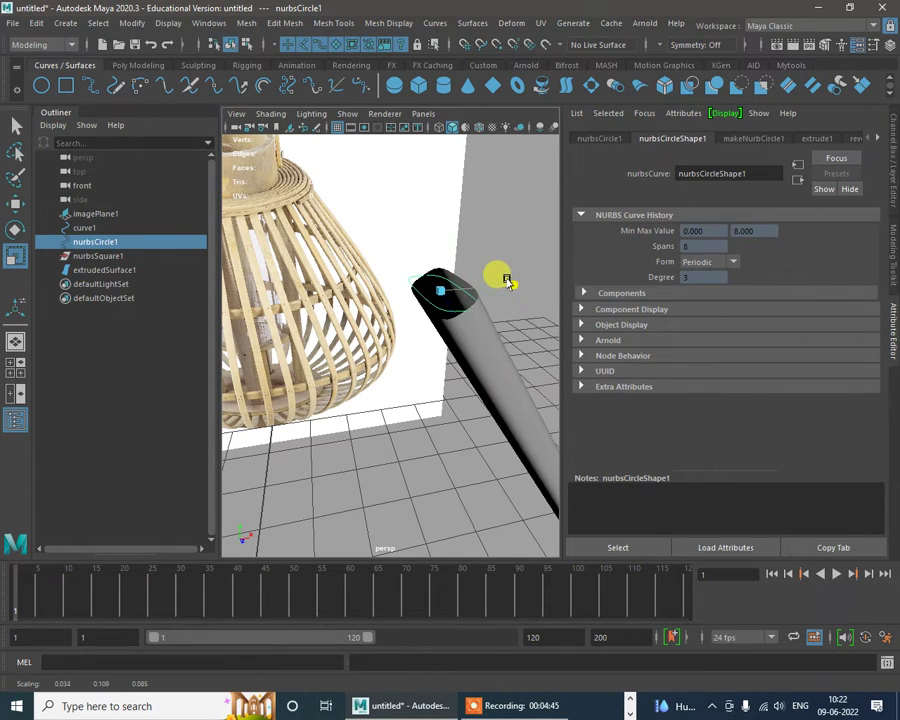
{"action": "right_click_drag", "start_coordinate": [508, 284], "coordinate": [382, 331], "text": "alt"}
{"action": "mouse_move", "coordinate": [482, 371]}
{"action": "left_mouse_down", "text": "alt"}
{"action": "mouse_move", "coordinate": [474, 333]}
{"action": "mouse_move", "coordinate": [480, 352]}
{"action": "left_mouse_up", "text": "alt"}
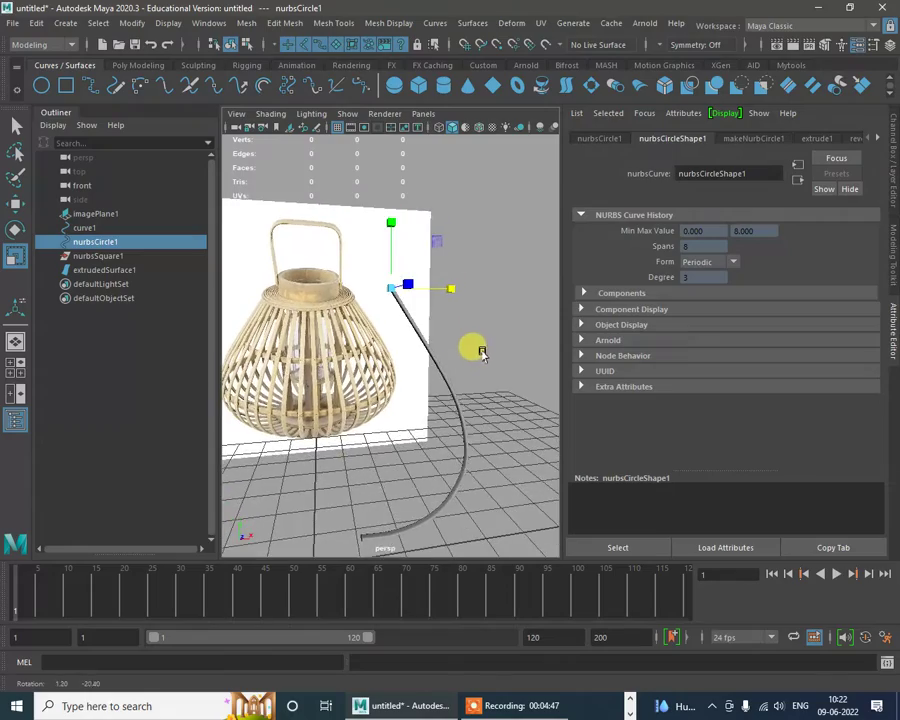
{"action": "scroll", "coordinate": [453, 292], "scroll_direction": "up", "scroll_amount": 1}
{"action": "left_click_drag", "start_coordinate": [452, 291], "coordinate": [428, 404]}
Step: Examine the thickened strip in the perspective and top views
{"action": "scroll", "coordinate": [388, 312], "scroll_direction": "up", "scroll_amount": 3}
{"action": "left_click_drag", "start_coordinate": [376, 419], "coordinate": [384, 381], "text": "alt"}
{"action": "middle_click_drag", "start_coordinate": [384, 381], "coordinate": [328, 402]}
{"action": "left_click_drag", "start_coordinate": [338, 398], "coordinate": [478, 328], "text": "alt"}
{"action": "key", "text": "space"}
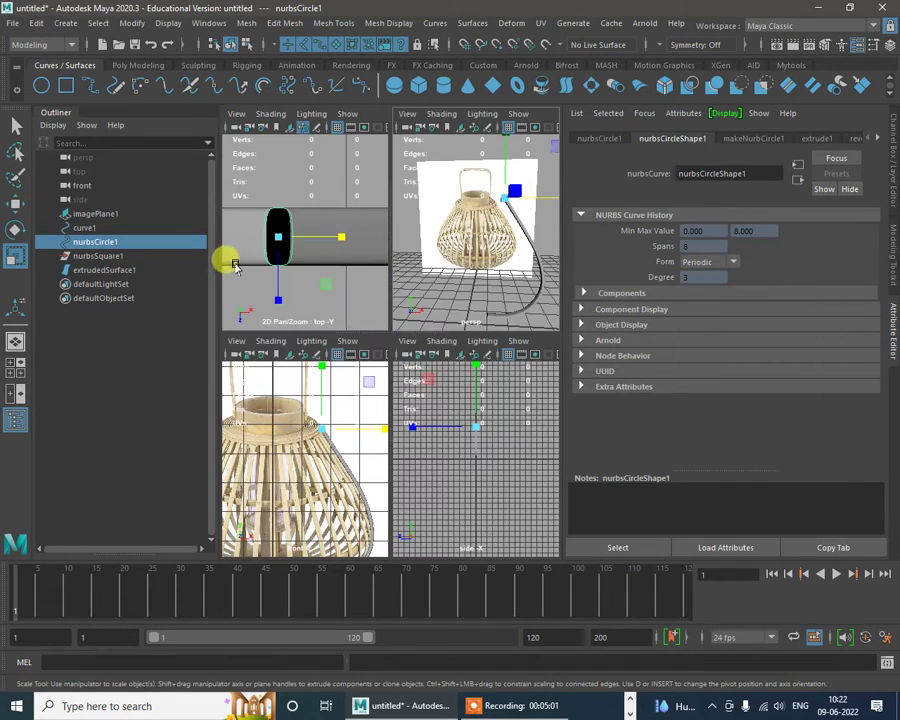
{"action": "key", "text": "space"}
{"action": "middle_click_drag", "start_coordinate": [411, 363], "coordinate": [434, 354], "text": "alt"}
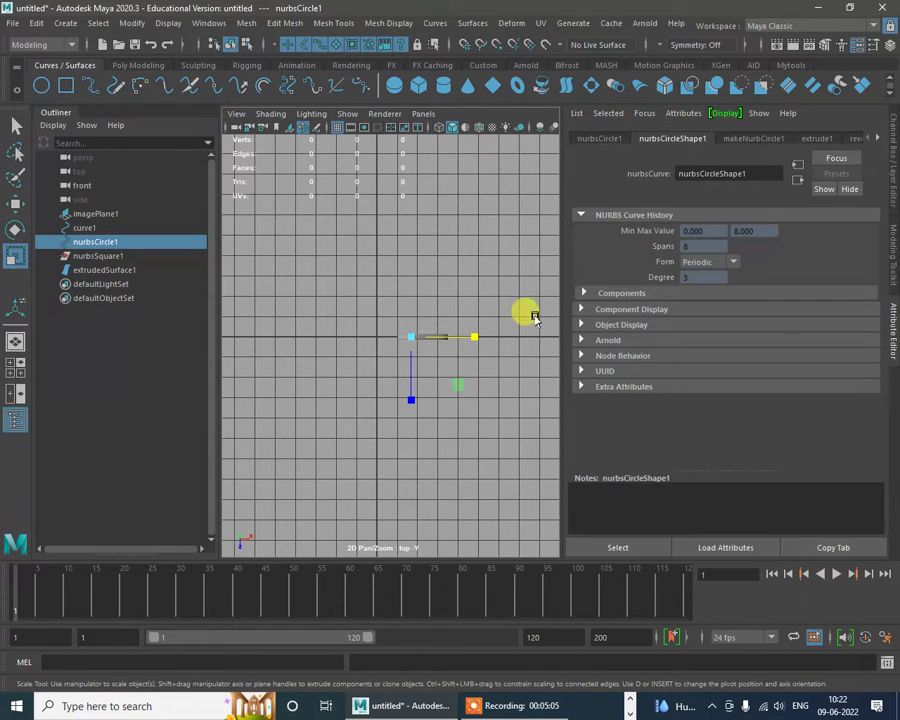
{"action": "left_click", "coordinate": [437, 265]}
{"action": "key", "text": "space"}
{"action": "key", "text": "space"}
{"action": "left_click_drag", "start_coordinate": [510, 265], "coordinate": [533, 428], "text": "alt"}
Step: Duplicate the extruded strip in the top view and rotate the copy by a small angle around the Y axis
{"action": "left_click", "coordinate": [484, 350]}
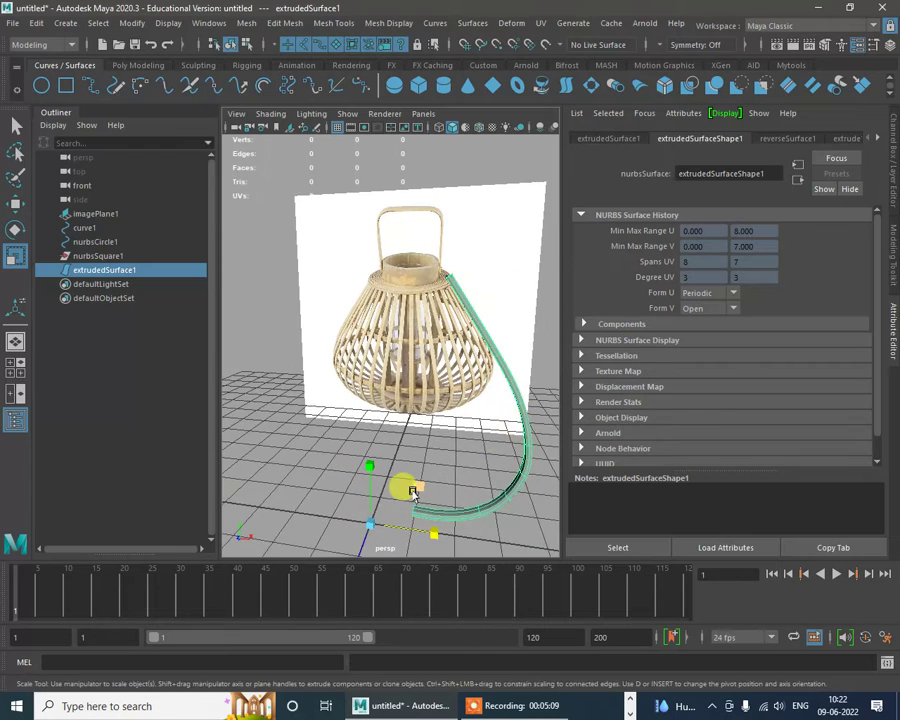
{"action": "left_click_drag", "start_coordinate": [412, 484], "coordinate": [338, 528], "text": "alt"}
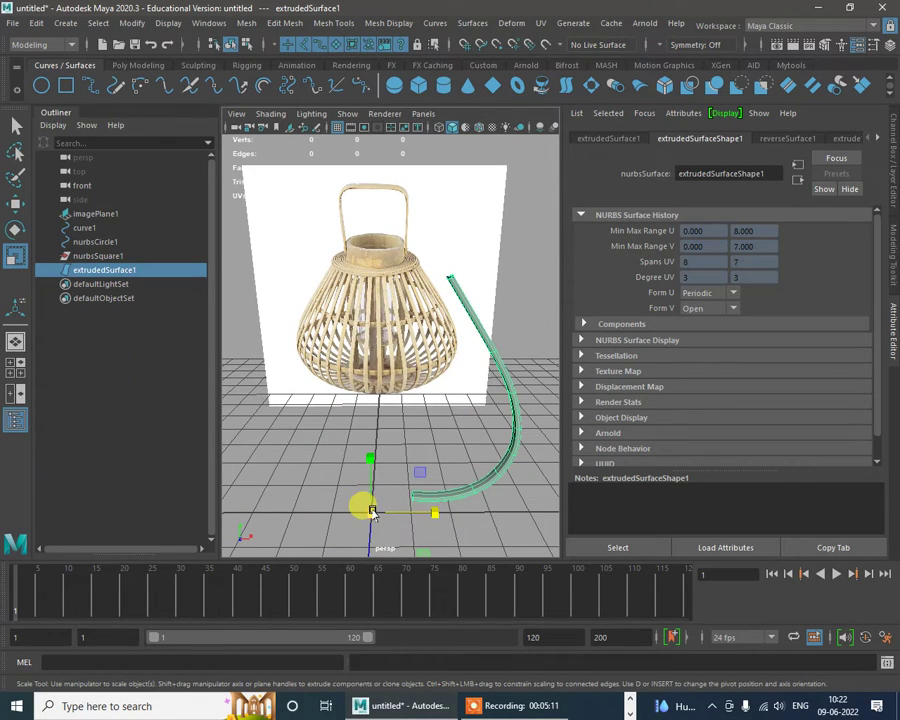
{"action": "key", "text": "space"}
{"action": "key", "text": "space"}
{"action": "scroll", "coordinate": [390, 310], "scroll_direction": "up", "scroll_amount": 5}
{"action": "middle_click_drag", "start_coordinate": [424, 364], "coordinate": [402, 340], "text": "alt"}
{"action": "key", "text": "e"}
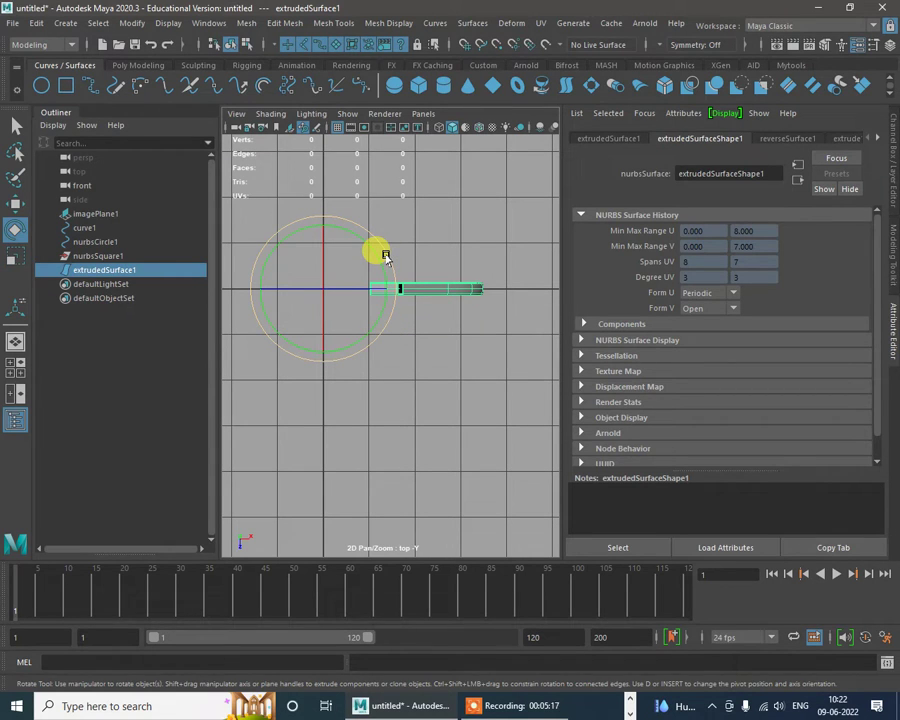
{"action": "key", "text": "ctrl+d"}
{"action": "left_click_drag", "start_coordinate": [382, 251], "coordinate": [395, 272]}
Step: Repeat Duplicate with Transform until the rotated strips form a full ring around the lantern's centre
{"action": "key", "text": "shift+d"}
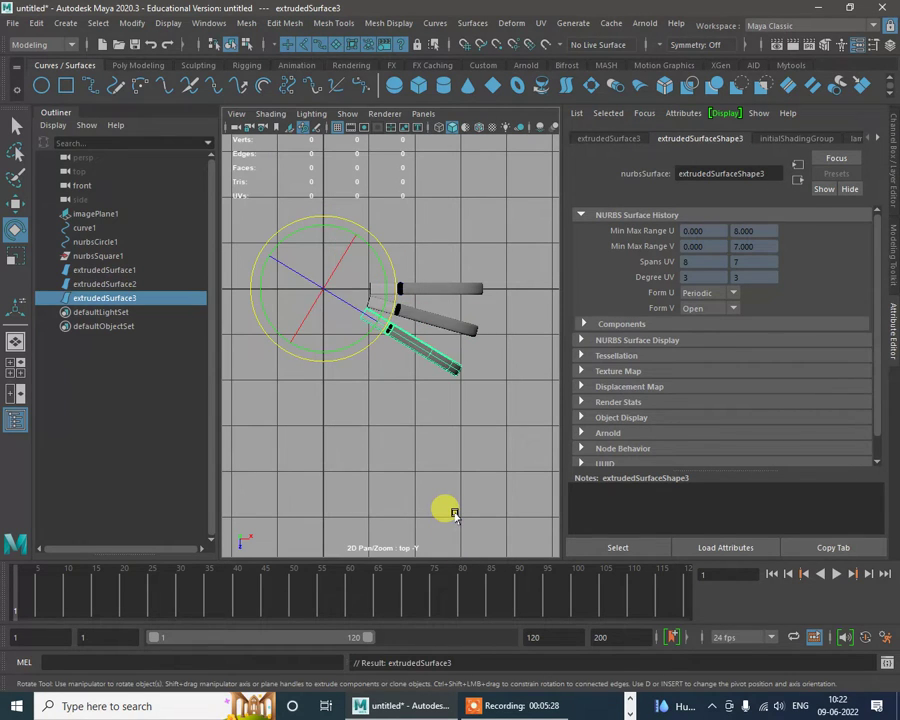
{"action": "key", "text": "shift+d"}
{"action": "key", "text": "shift+d"}
{"action": "key", "text": "shift+d"}
{"action": "key", "text": "shift+d"}
{"action": "key", "text": "shift+d"}
{"action": "key", "text": "shift+d"}
{"action": "key", "text": "shift+d"}
{"action": "key", "text": "shift+d"}
{"action": "key", "text": "shift+d"}
{"action": "key", "text": "shift+d"}
{"action": "key", "text": "shift+d"}
{"action": "key", "text": "shift+d"}
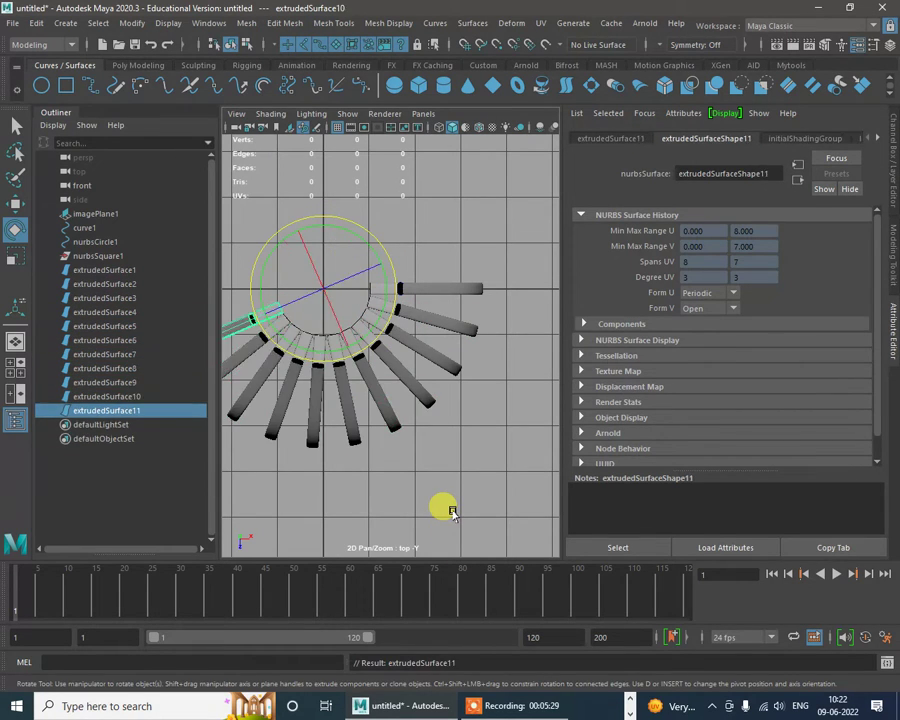
{"action": "key", "text": "shift+d"}
{"action": "key", "text": "shift+d"}
{"action": "key", "text": "shift+d"}
{"action": "key", "text": "shift+d"}
{"action": "key", "text": "shift+d"}
{"action": "key", "text": "shift+d"}
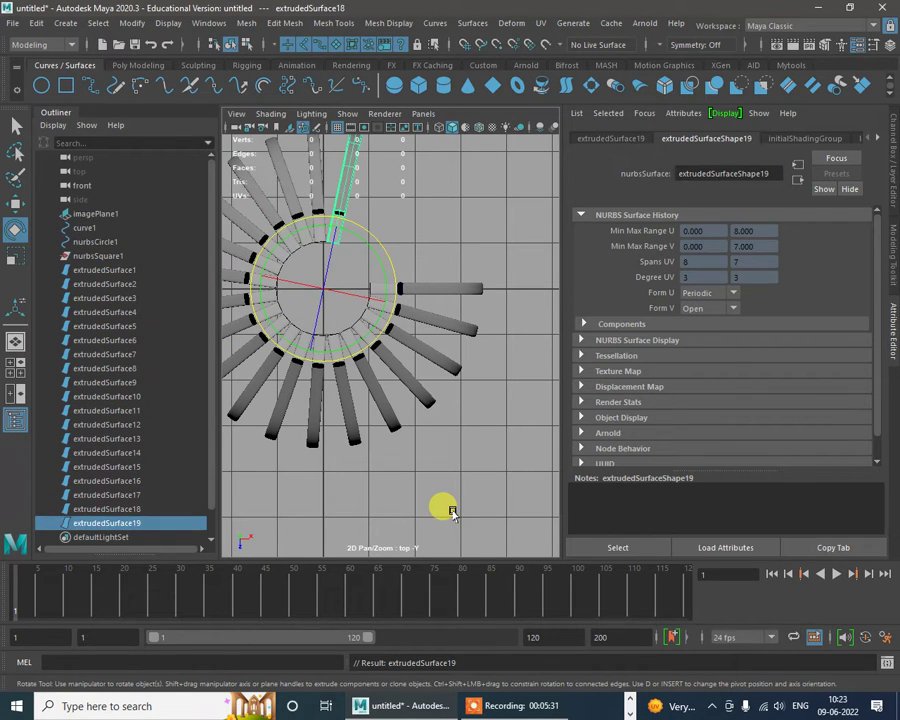
{"action": "key", "text": "shift+d"}
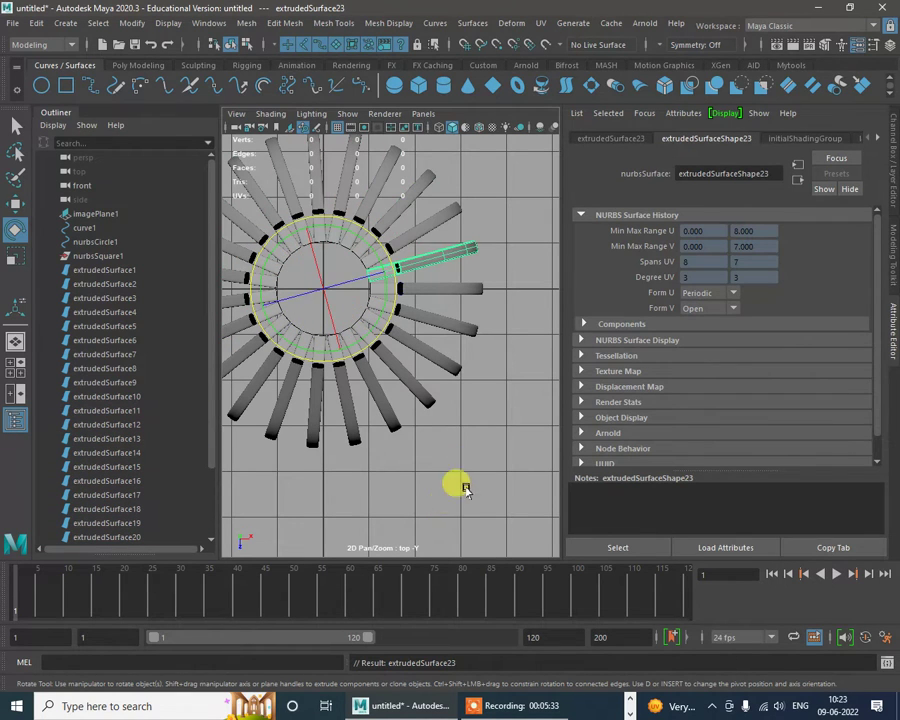
{"action": "left_click", "coordinate": [481, 440]}
Step: Examine the ring of strips from several angles in the perspective view, comparing it with the reference photo
{"action": "key", "text": "space"}
{"action": "key", "text": "space"}
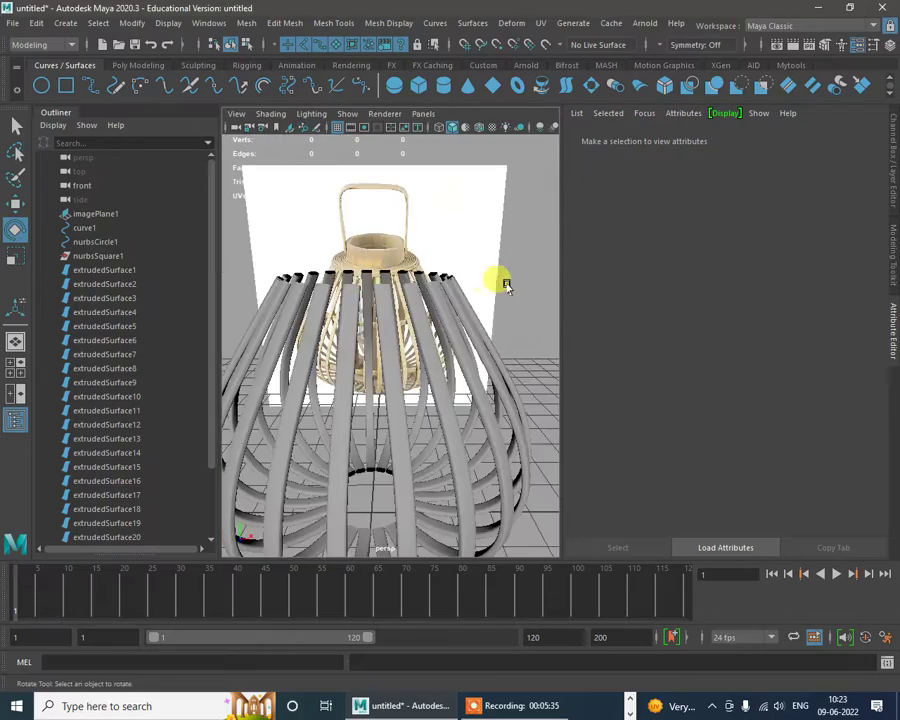
{"action": "right_click_drag", "start_coordinate": [499, 335], "coordinate": [290, 335], "text": "alt"}
{"action": "left_click_drag", "start_coordinate": [290, 335], "coordinate": [483, 376], "text": "alt"}
{"action": "right_click_drag", "start_coordinate": [380, 278], "coordinate": [478, 392], "text": "alt"}
{"action": "left_click_drag", "start_coordinate": [478, 394], "coordinate": [338, 422], "text": "alt"}
{"action": "right_click_drag", "start_coordinate": [355, 375], "coordinate": [427, 370], "text": "alt"}
{"action": "left_click_drag", "start_coordinate": [425, 368], "coordinate": [506, 450], "text": "alt"}
Step: Undo all the rotated strip copies back to the single original extruded strip
{"action": "key", "text": "ctrl+z"}
{"action": "key", "text": "ctrl+z"}
{"action": "key", "text": "ctrl+z"}
{"action": "key", "text": "ctrl+z"}
{"action": "key", "text": "ctrl+z"}
{"action": "key", "text": "ctrl+z"}
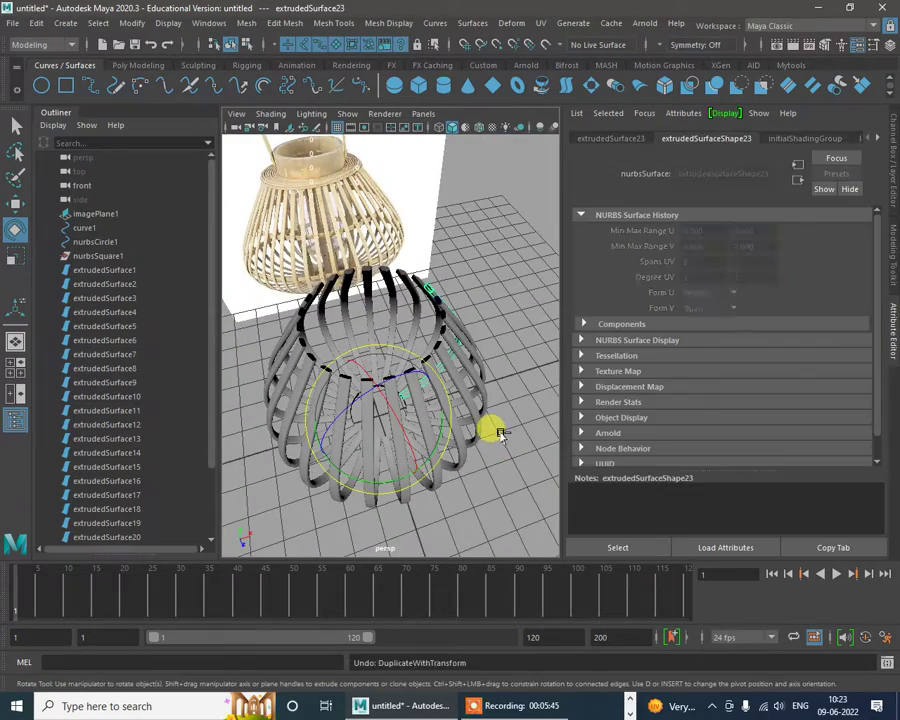
{"action": "key", "text": "ctrl+z"}
{"action": "key", "text": "ctrl+z"}
{"action": "key", "text": "ctrl+z"}
{"action": "key", "text": "ctrl+z"}
{"action": "key", "text": "ctrl+z"}
{"action": "key", "text": "ctrl+z"}
{"action": "key", "text": "ctrl+z"}
{"action": "key", "text": "ctrl+z"}
{"action": "key", "text": "ctrl+z"}
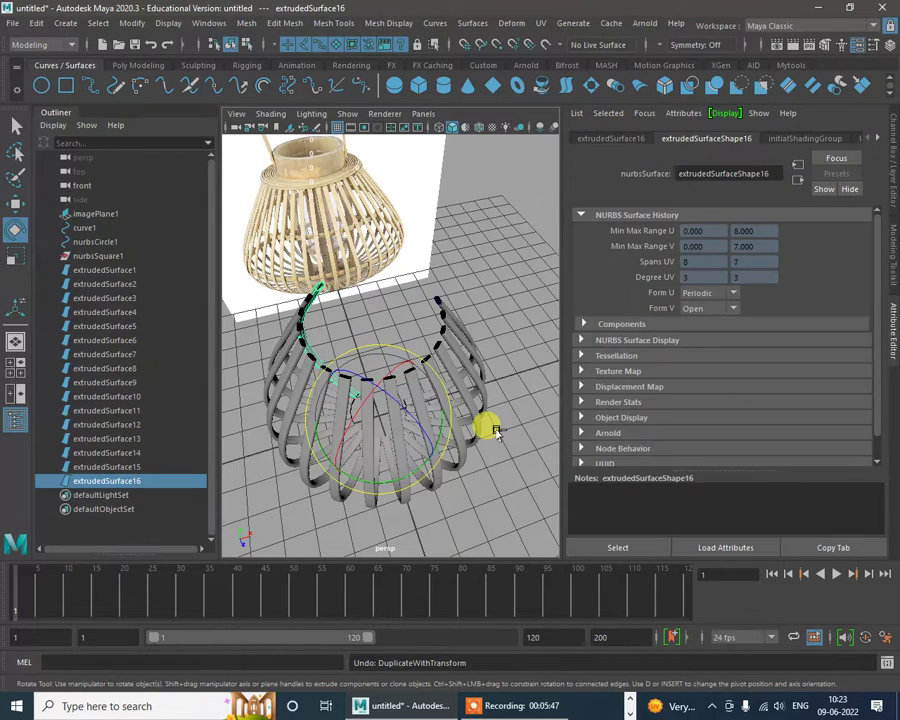
{"action": "key", "text": "ctrl+z"}
{"action": "key", "text": "ctrl+z"}
{"action": "key", "text": "ctrl+z"}
{"action": "key", "text": "ctrl+z"}
{"action": "key", "text": "ctrl+z"}
{"action": "key", "text": "ctrl+z"}
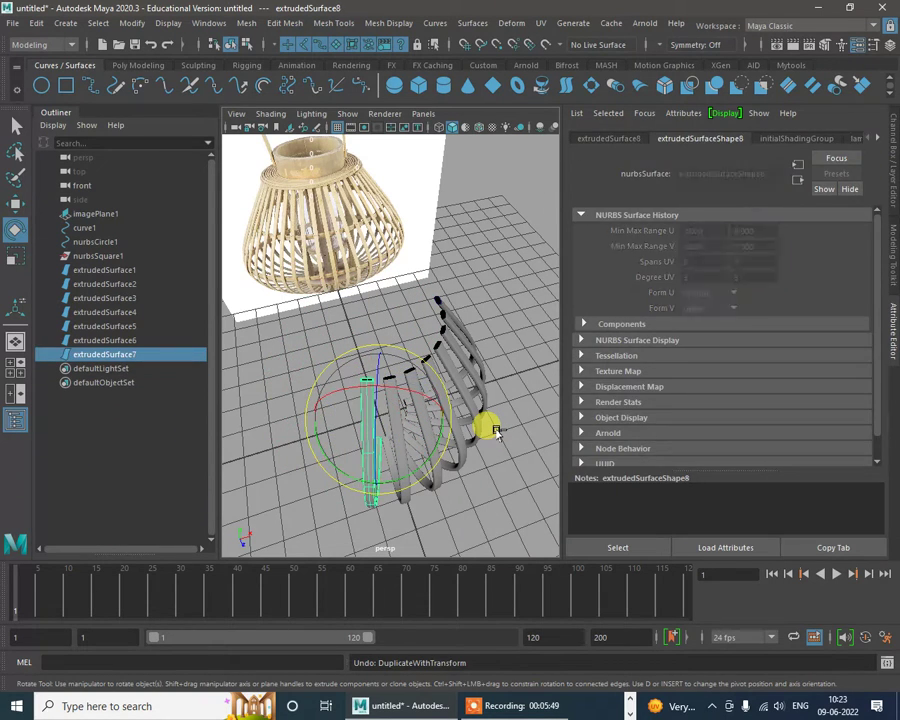
{"action": "key", "text": "ctrl+z"}
{"action": "key", "text": "ctrl+z"}
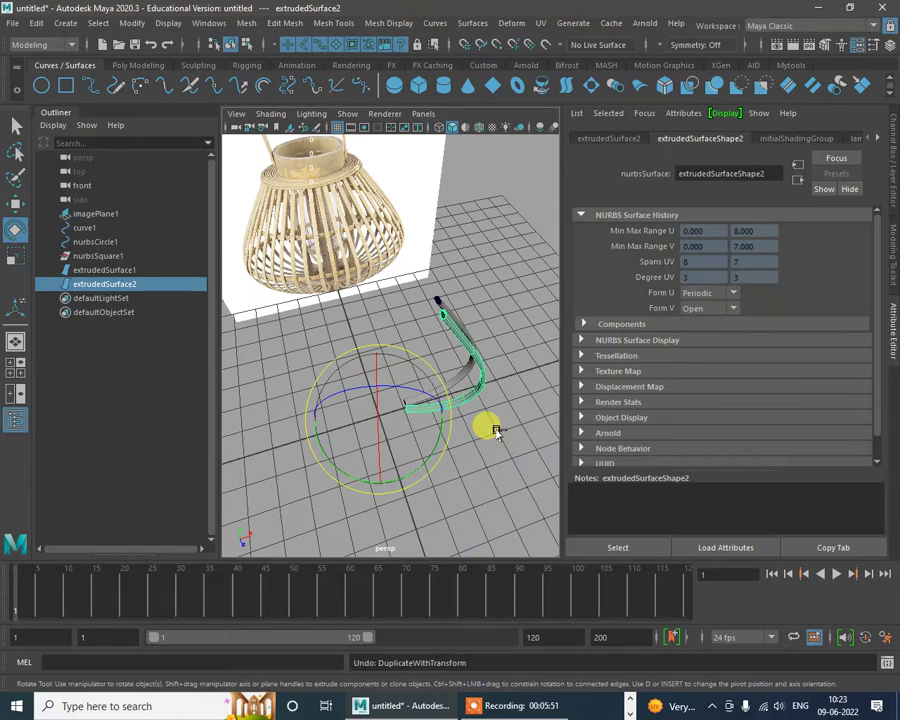
{"action": "key", "text": "ctrl+z"}
{"action": "key", "text": "ctrl+z"}
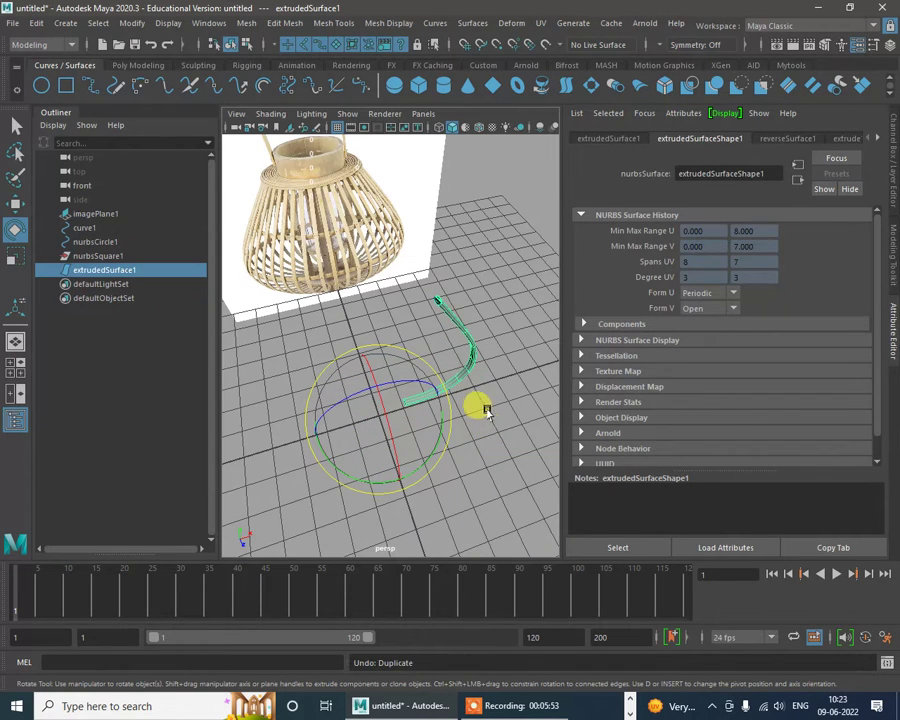
Step: Open the Duplicate Special options for the extruded strip and turn off Duplicate input graph
{"action": "left_click_drag", "start_coordinate": [487, 411], "coordinate": [472, 433], "text": "alt"}
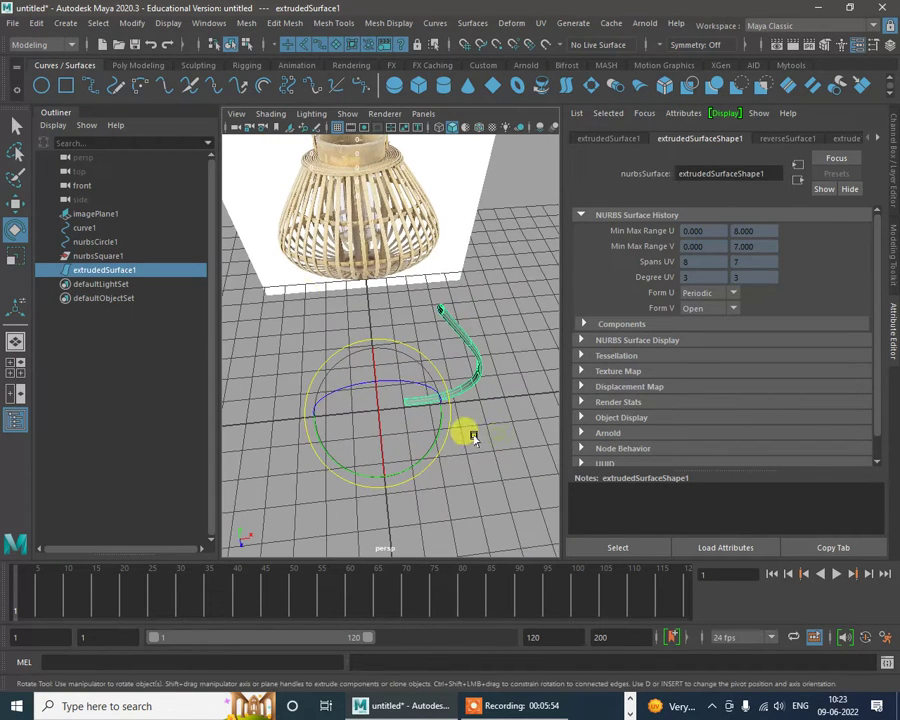
{"action": "left_click", "coordinate": [40, 23]}
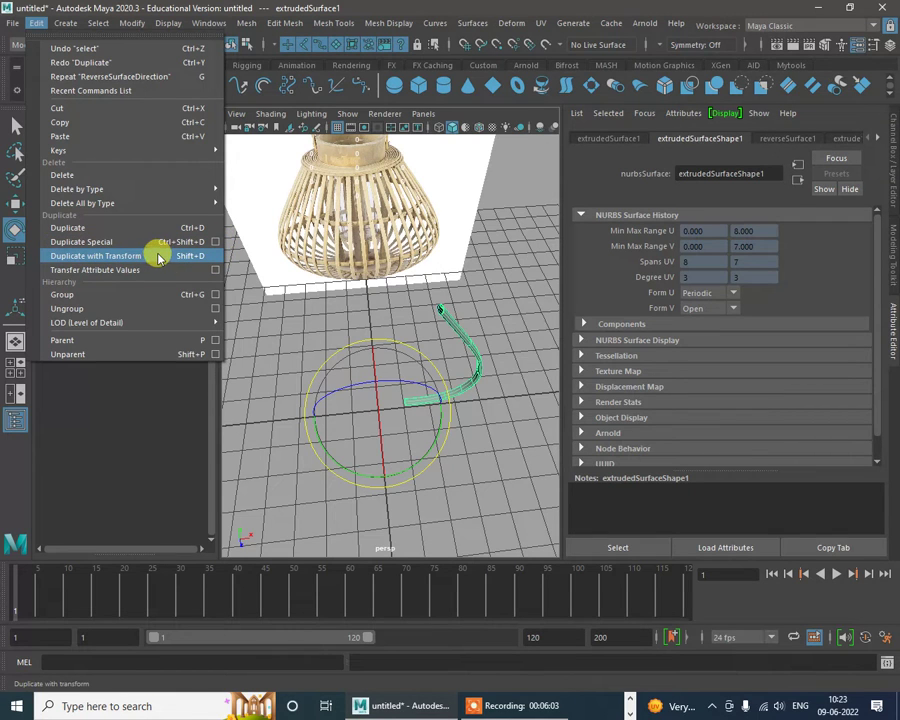
{"action": "left_click", "coordinate": [216, 245]}
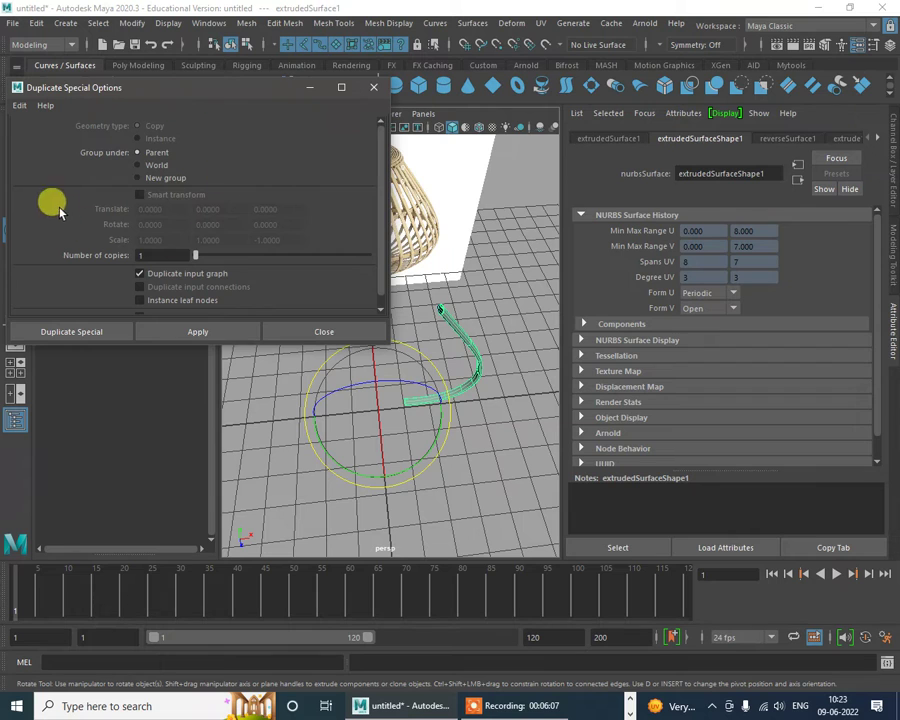
{"action": "left_click_drag", "start_coordinate": [180, 90], "coordinate": [645, 103]}
{"action": "scroll", "coordinate": [656, 238], "scroll_direction": "up", "scroll_amount": 1}
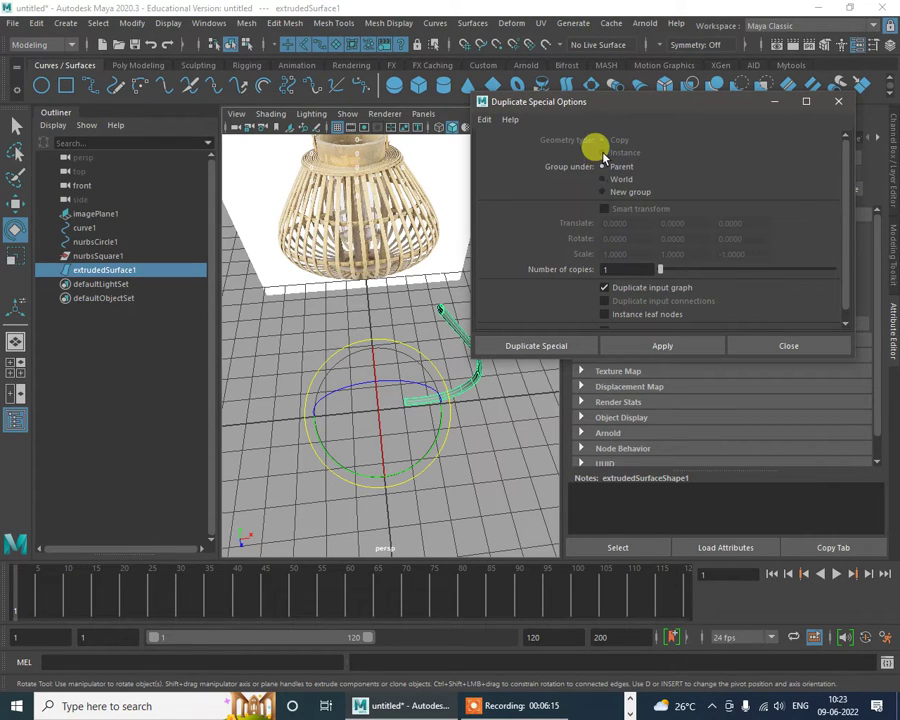
{"action": "scroll", "coordinate": [646, 262], "scroll_direction": "down", "scroll_amount": 1}
{"action": "left_click", "coordinate": [605, 277]}
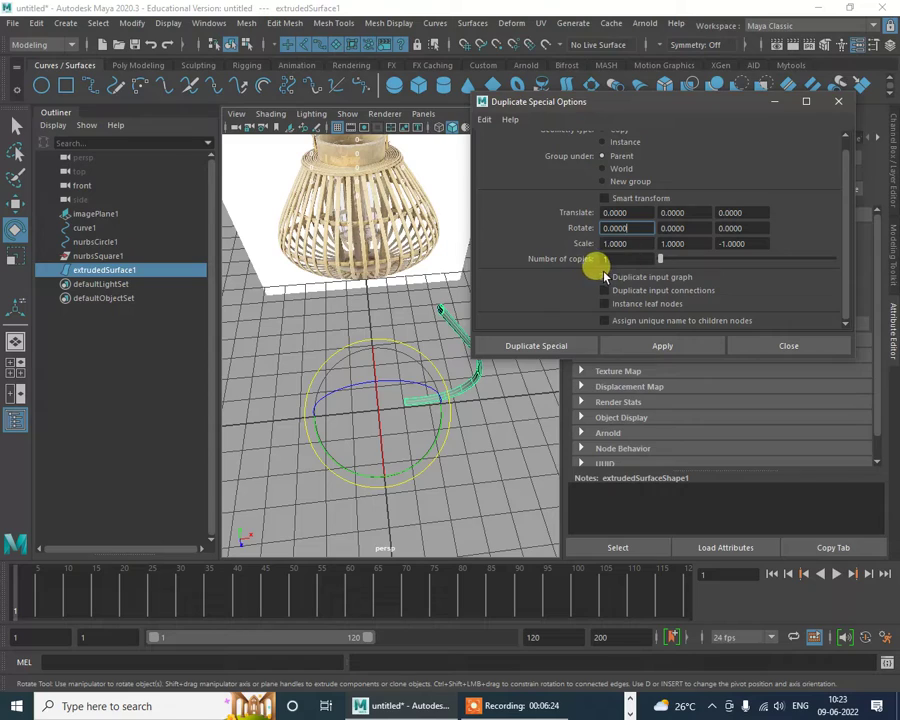
Step: Duplicate the extruded strip, rotate the copy about -16.2° around the Y axis, and show its transform values
{"action": "left_click_drag", "start_coordinate": [480, 447], "coordinate": [450, 470], "text": "alt"}
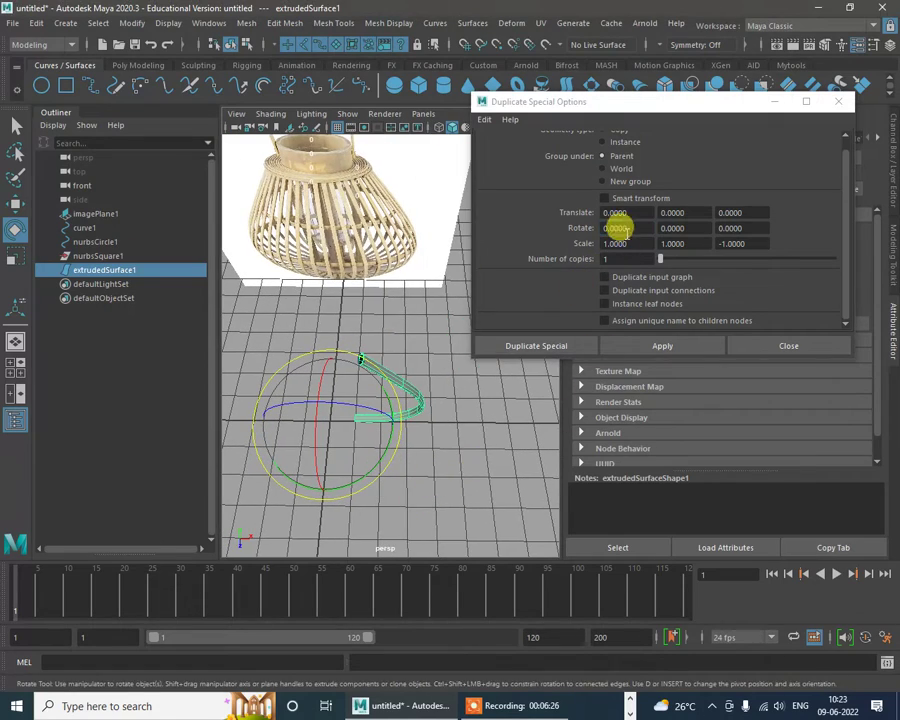
{"action": "left_click_drag", "start_coordinate": [483, 412], "coordinate": [378, 452], "text": "alt"}
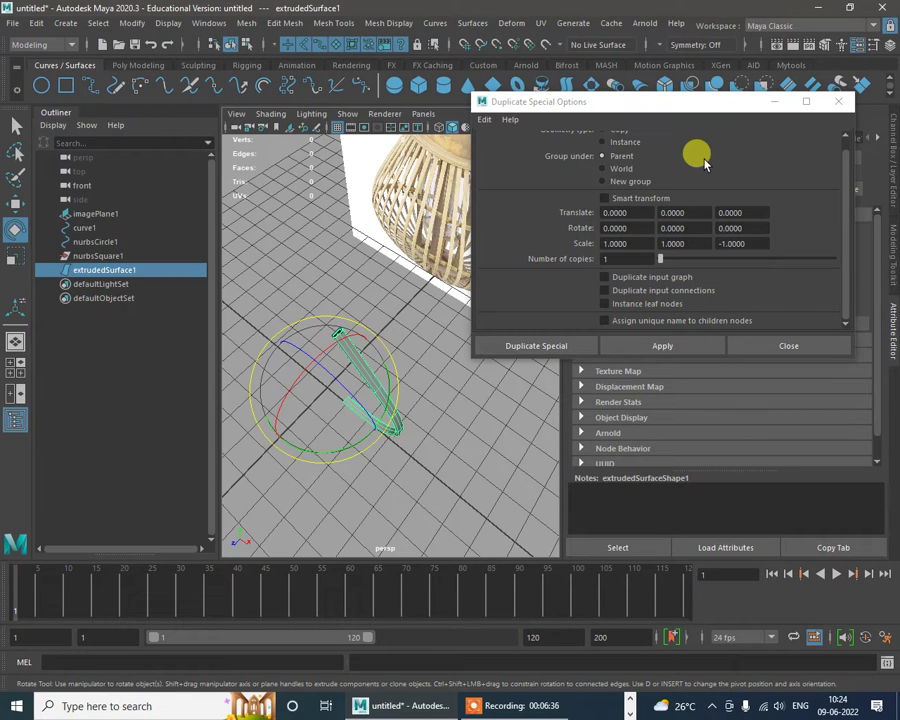
{"action": "left_click_drag", "start_coordinate": [464, 410], "coordinate": [416, 437], "text": "alt"}
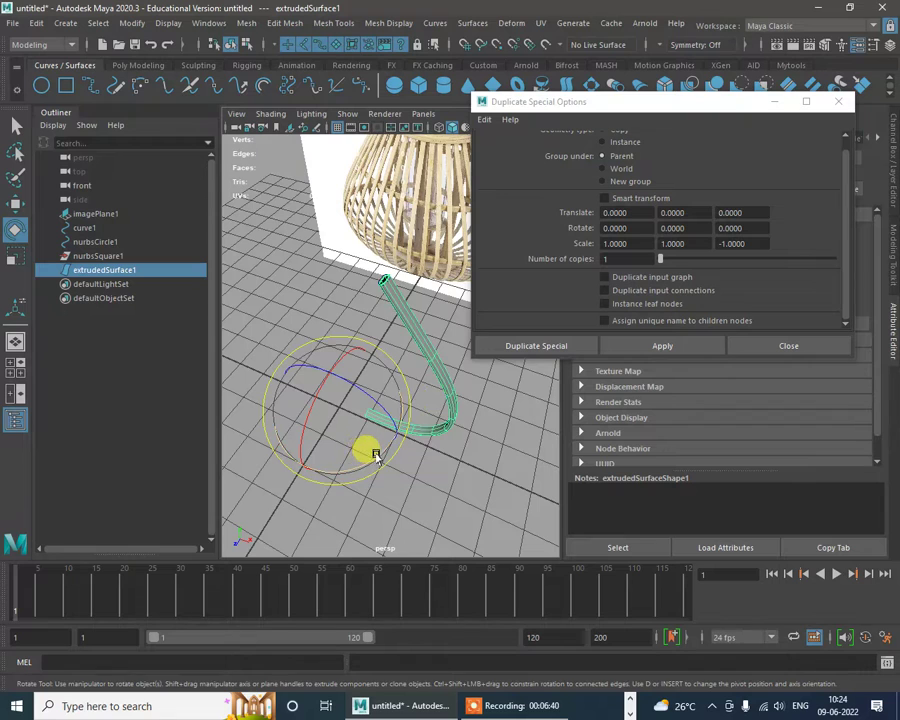
{"action": "left_click_drag", "start_coordinate": [376, 455], "coordinate": [348, 465]}
{"action": "key", "text": "ctrl+z"}
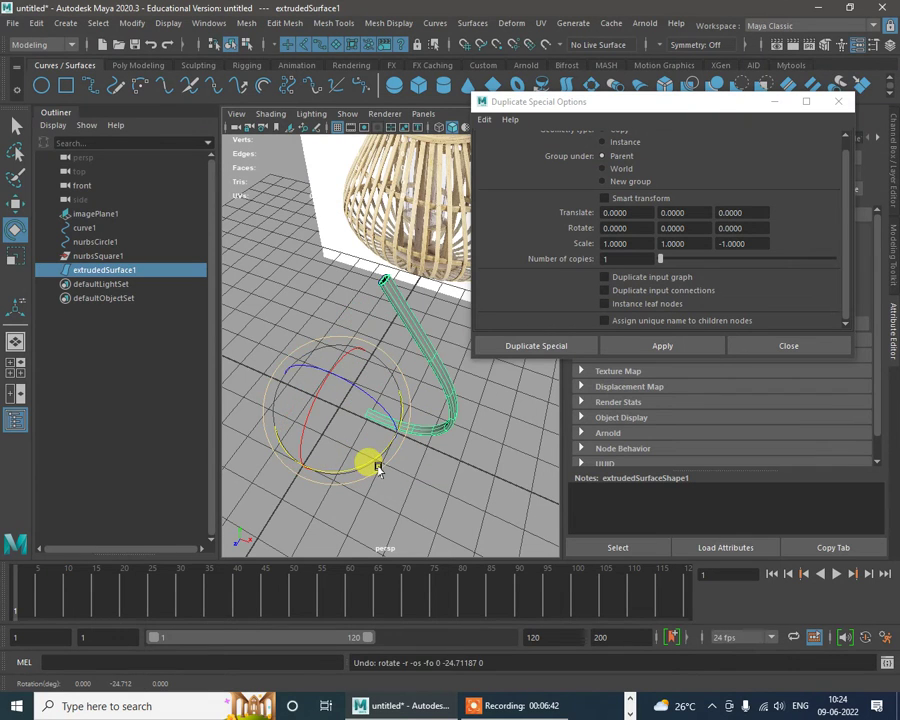
{"action": "key", "text": "ctrl+shift+d"}
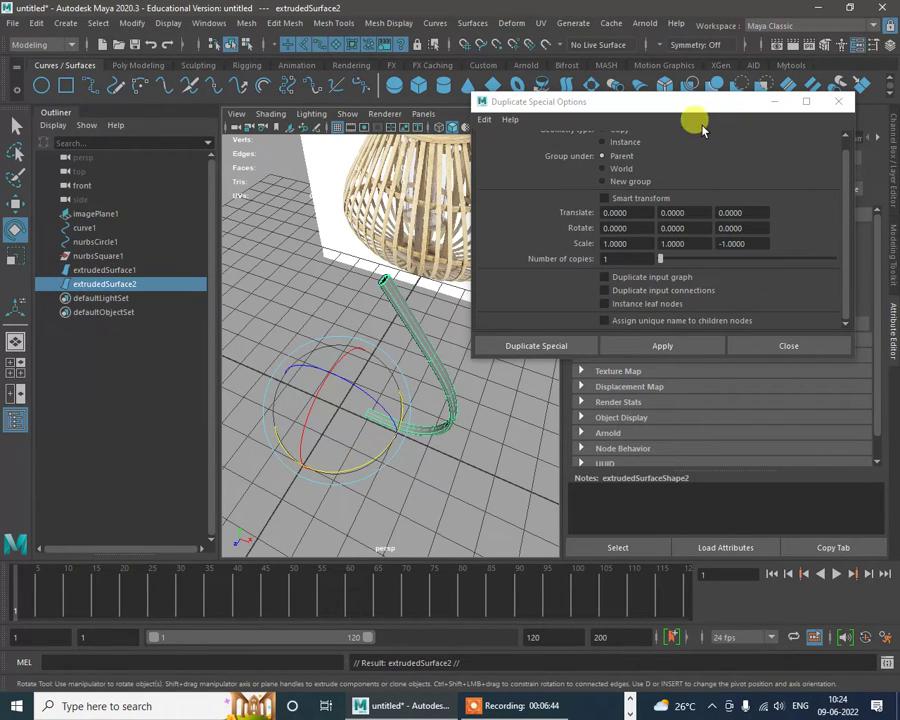
{"action": "left_click_drag", "start_coordinate": [700, 124], "coordinate": [184, 1]}
{"action": "double_click", "coordinate": [613, 12]}
{"action": "double_click", "coordinate": [590, 27]}
{"action": "left_click", "coordinate": [833, 10]}
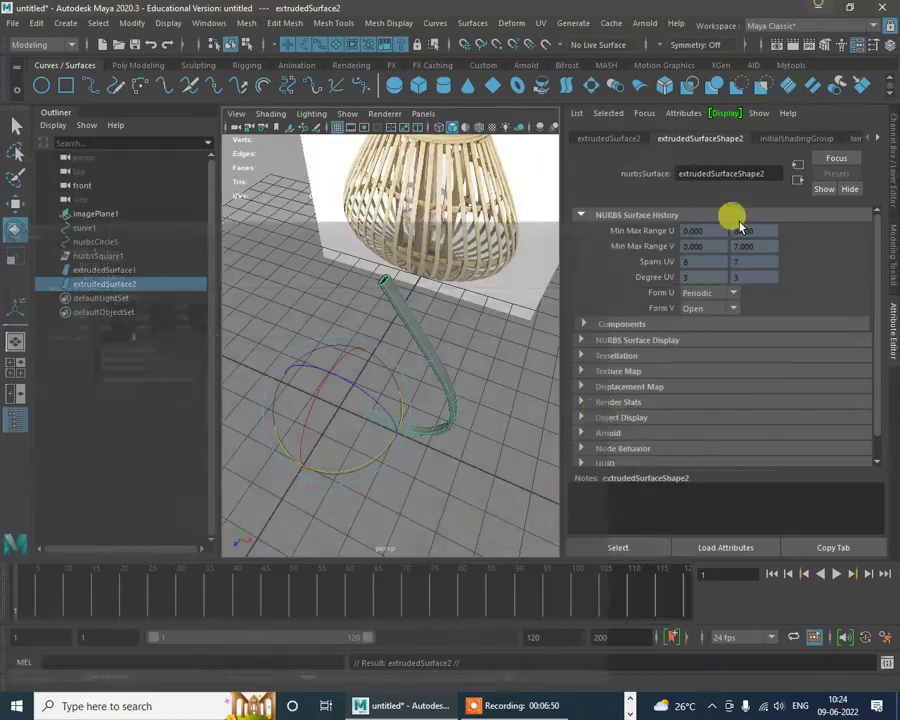
{"action": "left_click_drag", "start_coordinate": [365, 465], "coordinate": [348, 478]}
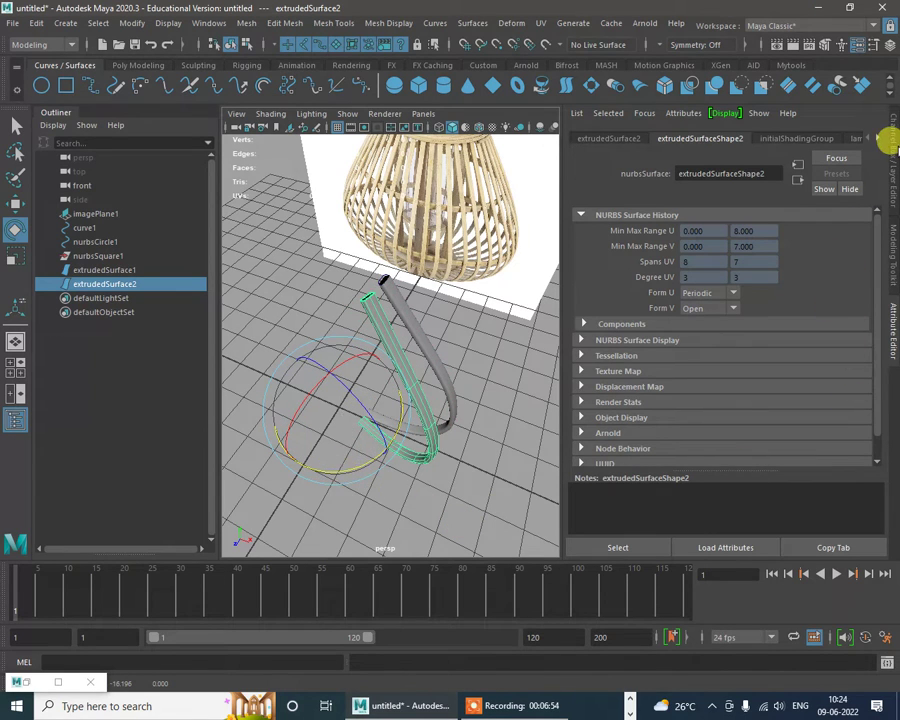
{"action": "left_click", "coordinate": [887, 137]}
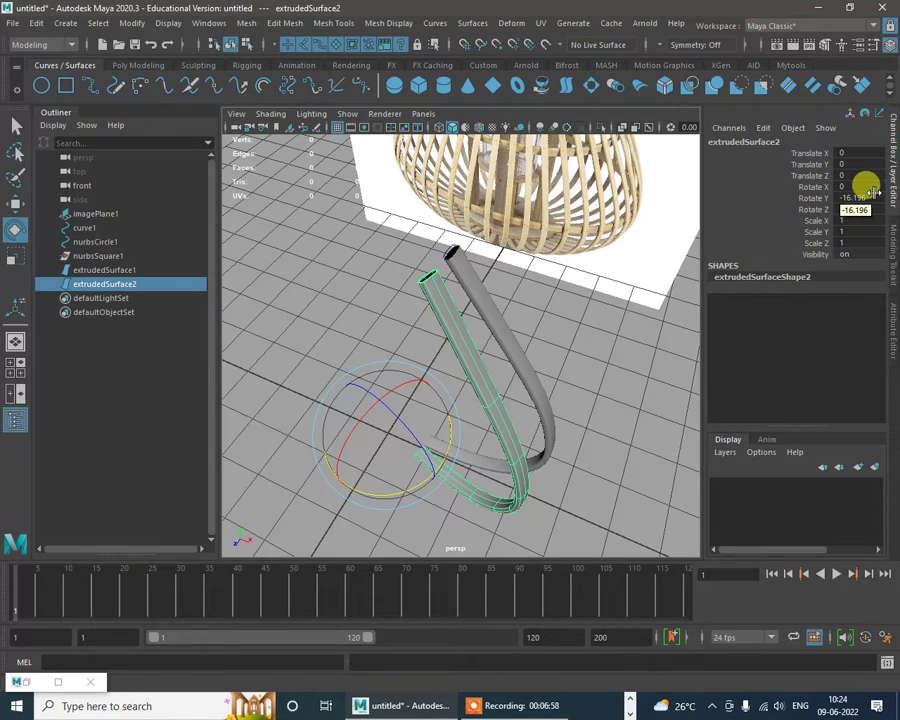
Step: Delete the rotated test copy and select the original extruded strip
{"action": "left_click", "coordinate": [630, 400]}
{"action": "left_click", "coordinate": [508, 452]}
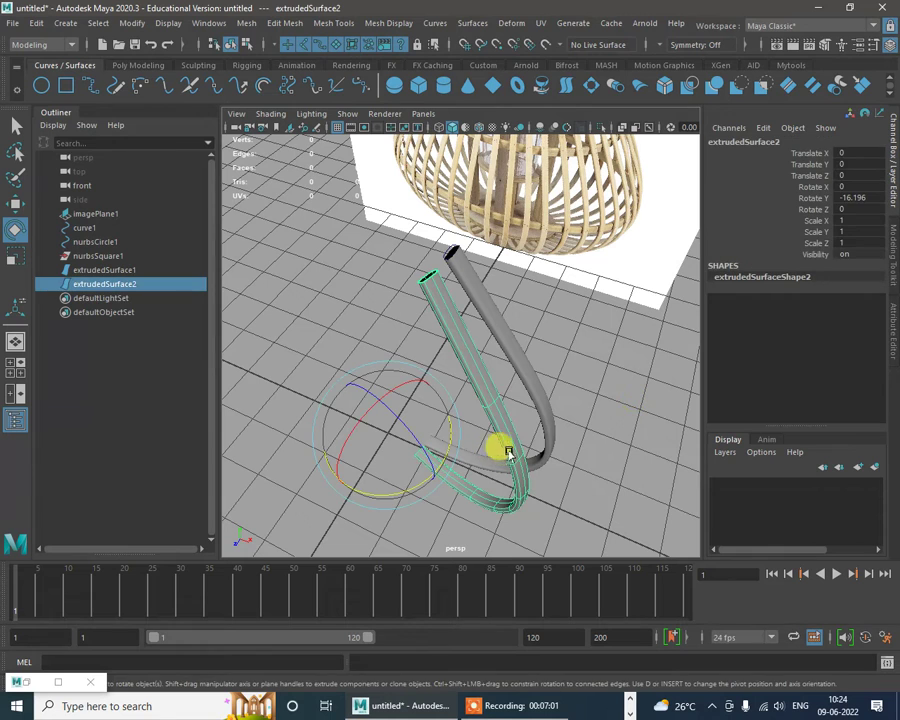
{"action": "key", "text": "Delete"}
{"action": "left_click", "coordinate": [541, 409]}
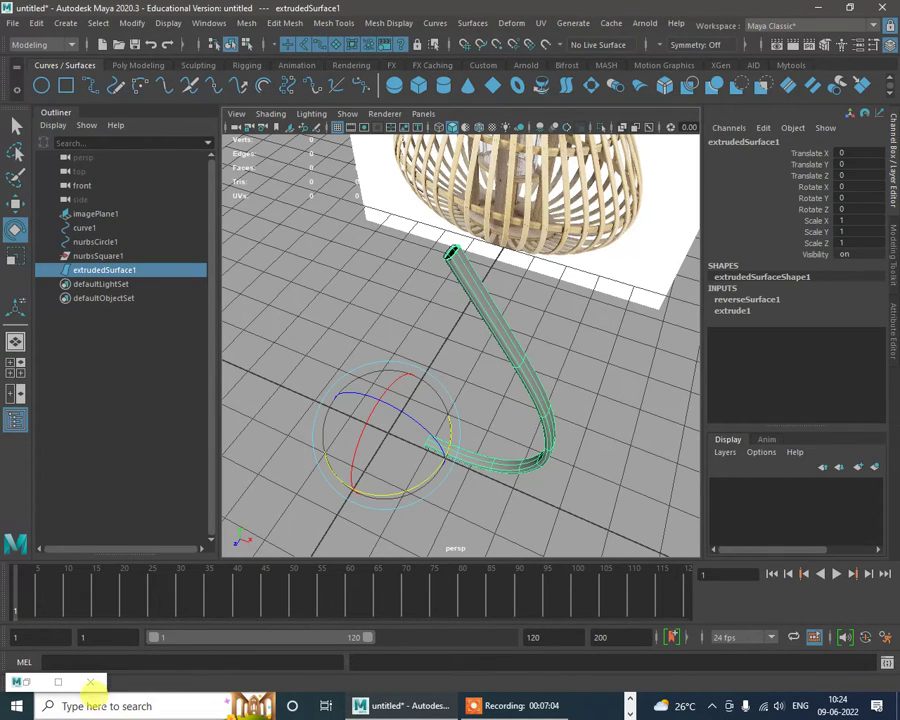
Step: Apply Duplicate Special to the strip with Rotate Y -16.196 and 30 copies
{"action": "left_click", "coordinate": [59, 683]}
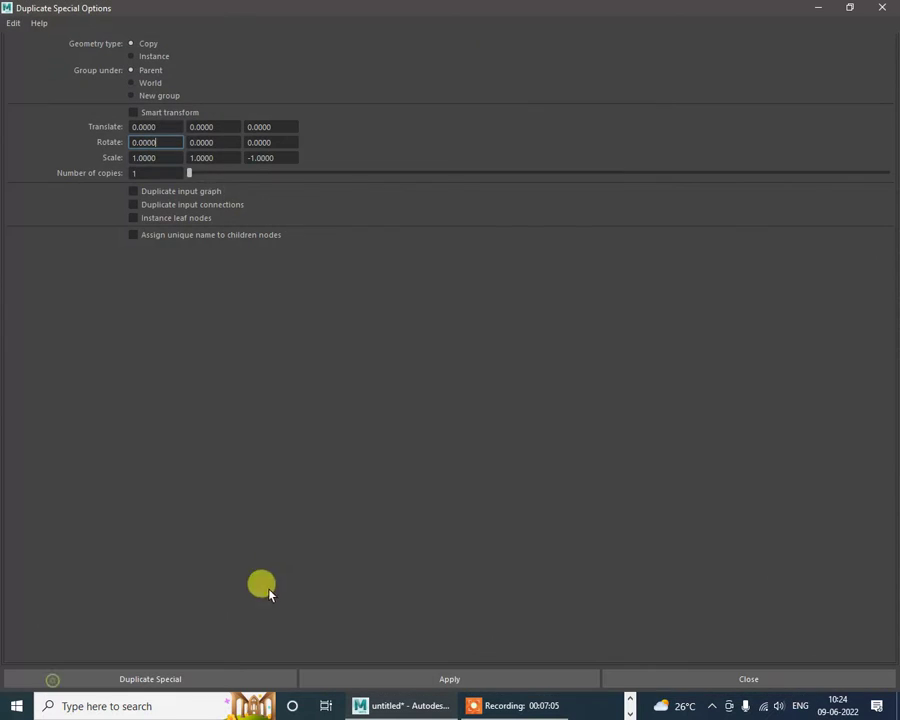
{"action": "left_click", "coordinate": [218, 142]}
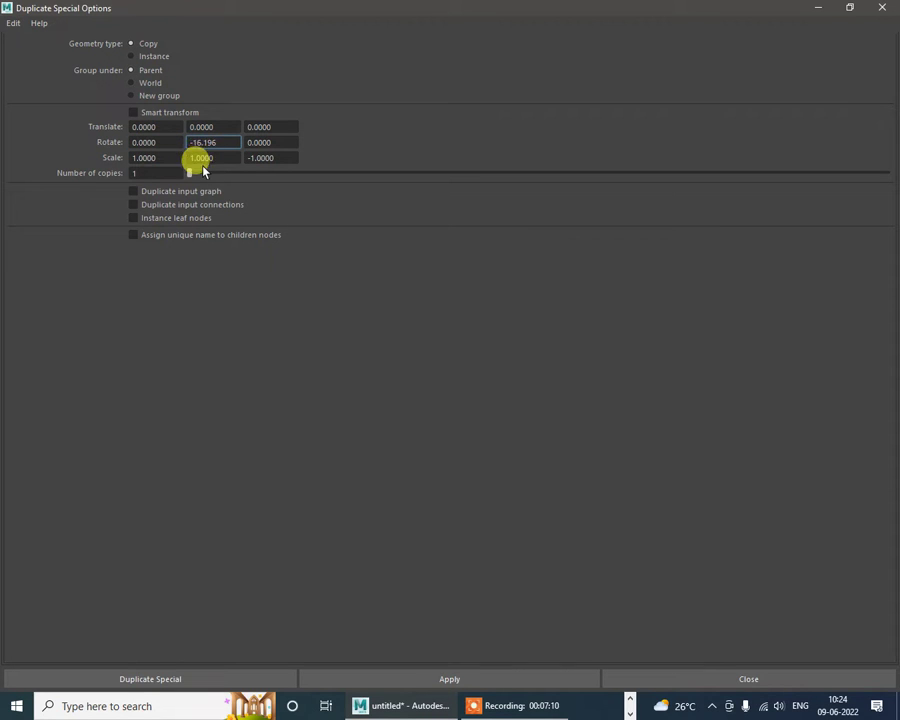
{"action": "left_click_drag", "start_coordinate": [783, 7], "coordinate": [655, 44]}
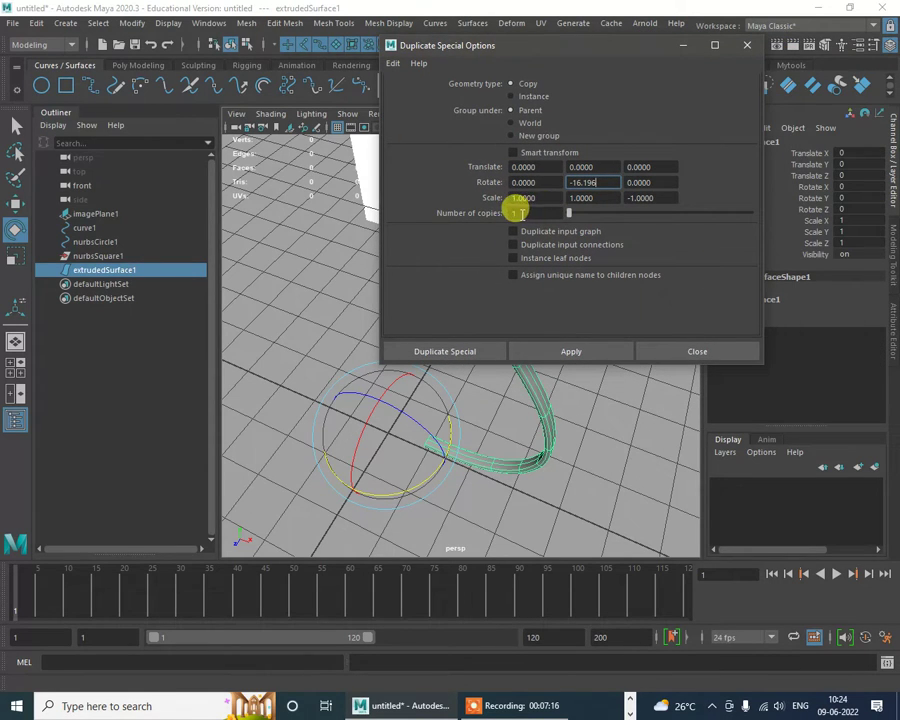
{"action": "left_click_drag", "start_coordinate": [521, 213], "coordinate": [478, 217]}
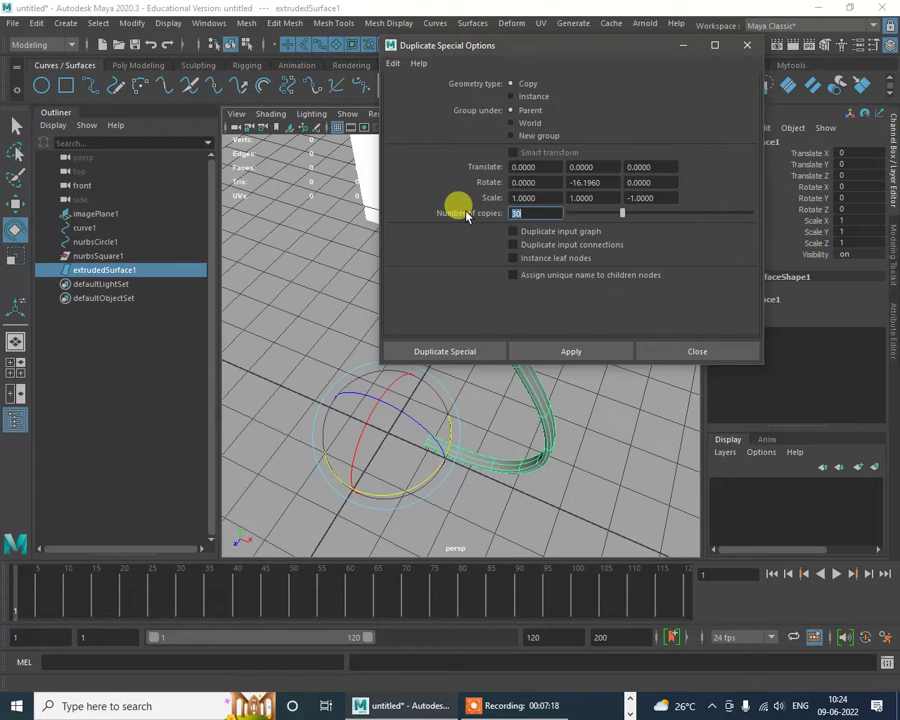
{"action": "left_click", "coordinate": [546, 348]}
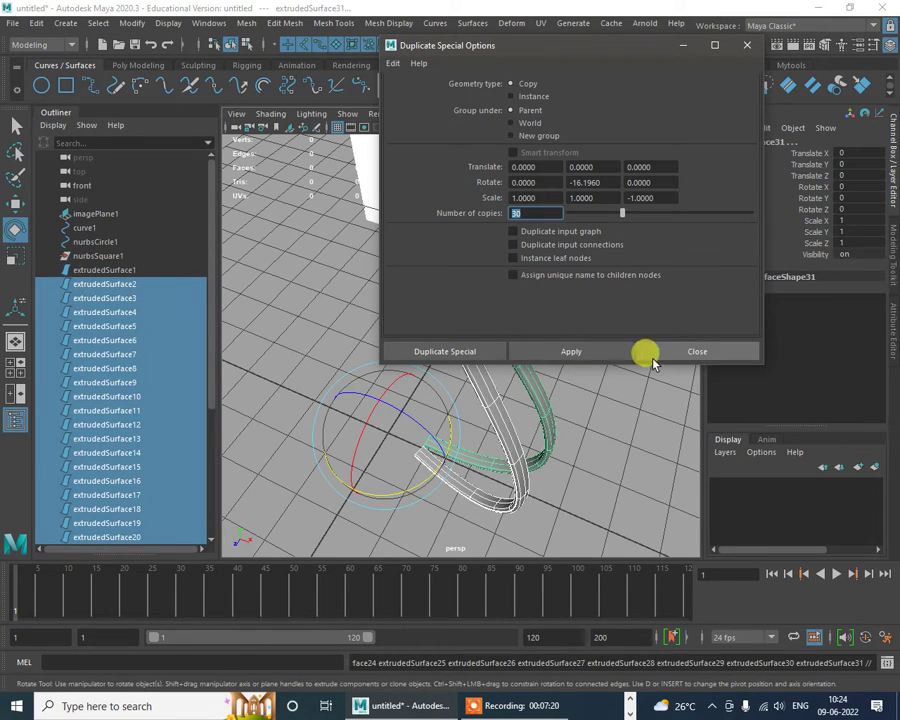
{"action": "left_click_drag", "start_coordinate": [672, 365], "coordinate": [516, 446], "text": "alt"}
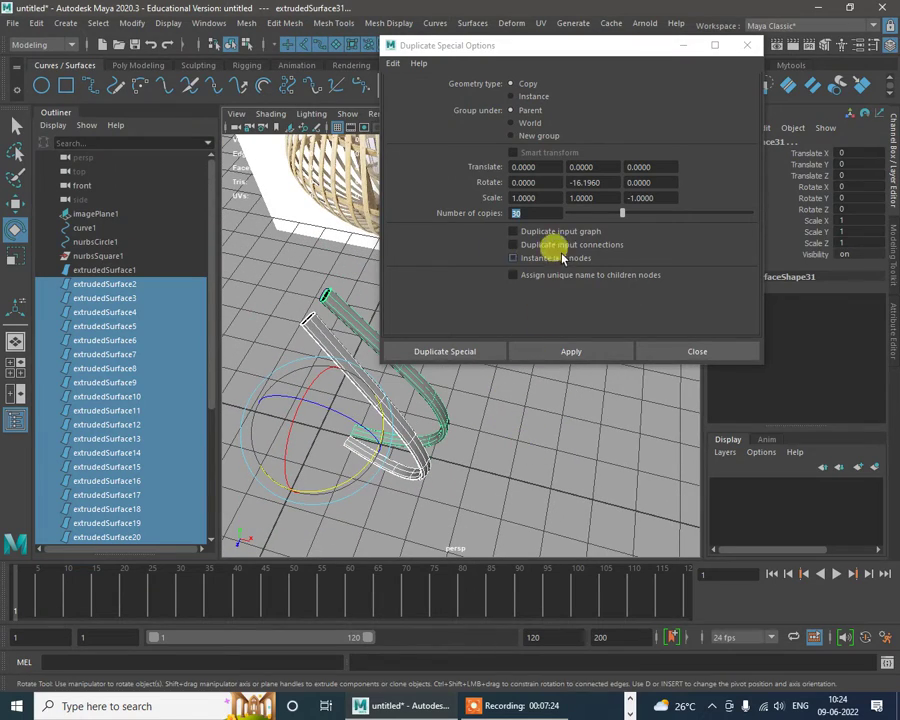
Step: Undo the 30 special duplicates back to the single selected original strip
{"action": "key", "text": "ctrl+z"}
{"action": "key", "text": "ctrl+z"}
{"action": "key", "text": "ctrl+z"}
{"action": "key", "text": "ctrl+z"}
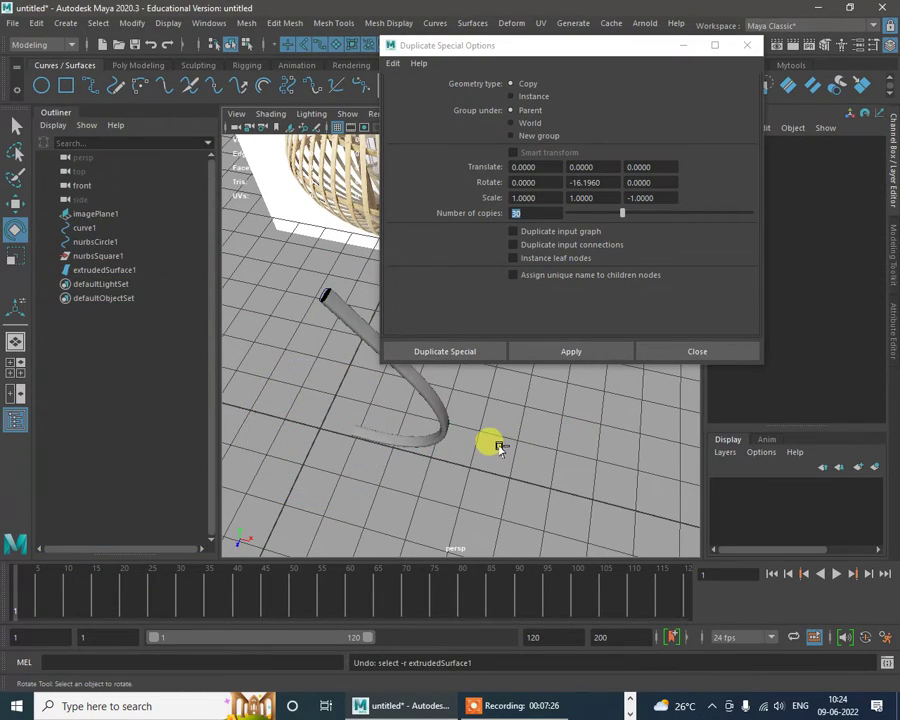
{"action": "key", "text": "ctrl+z"}
{"action": "key", "text": "ctrl+z"}
{"action": "key", "text": "ctrl+z"}
{"action": "key", "text": "ctrl+z"}
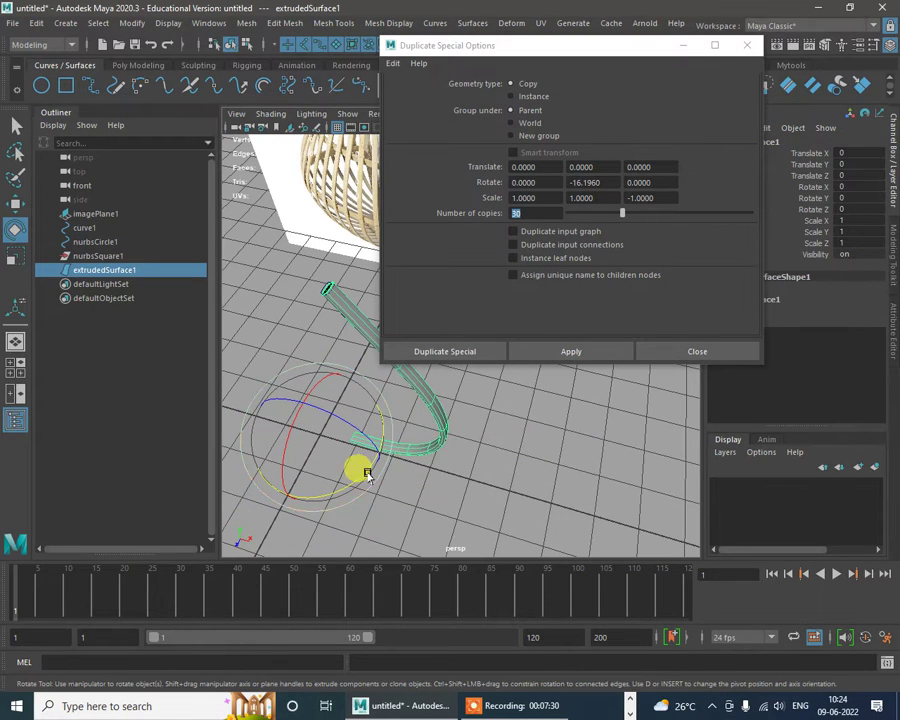
Step: Duplicate the strip again, rotate the copy about -16.2° around the Y axis, and delete it
{"action": "key", "text": "ctrl+d"}
{"action": "left_click_drag", "start_coordinate": [352, 474], "coordinate": [342, 488]}
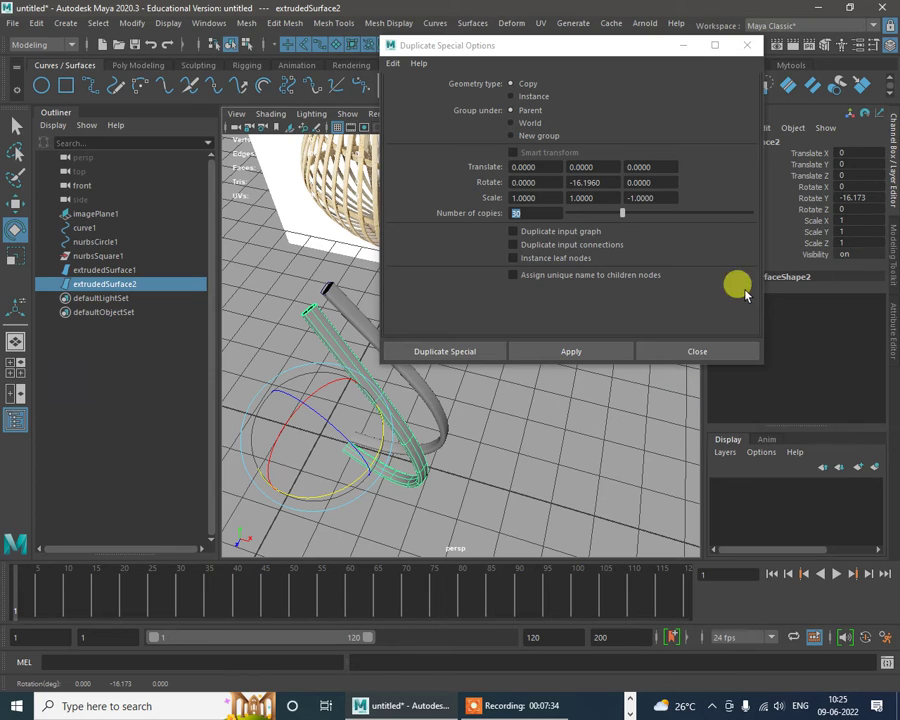
{"action": "key", "text": "Delete"}
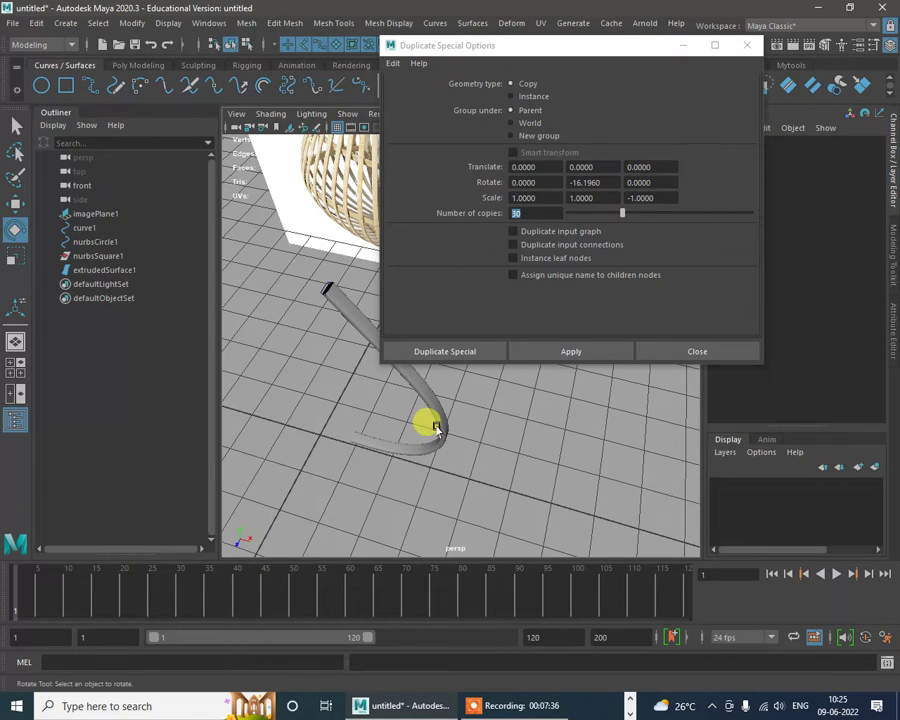
Step: Try Duplicate Special on the original strip with Rotate Y -16.196 and 16 copies, then undo it
{"action": "left_click", "coordinate": [435, 427]}
{"action": "left_click", "coordinate": [600, 183]}
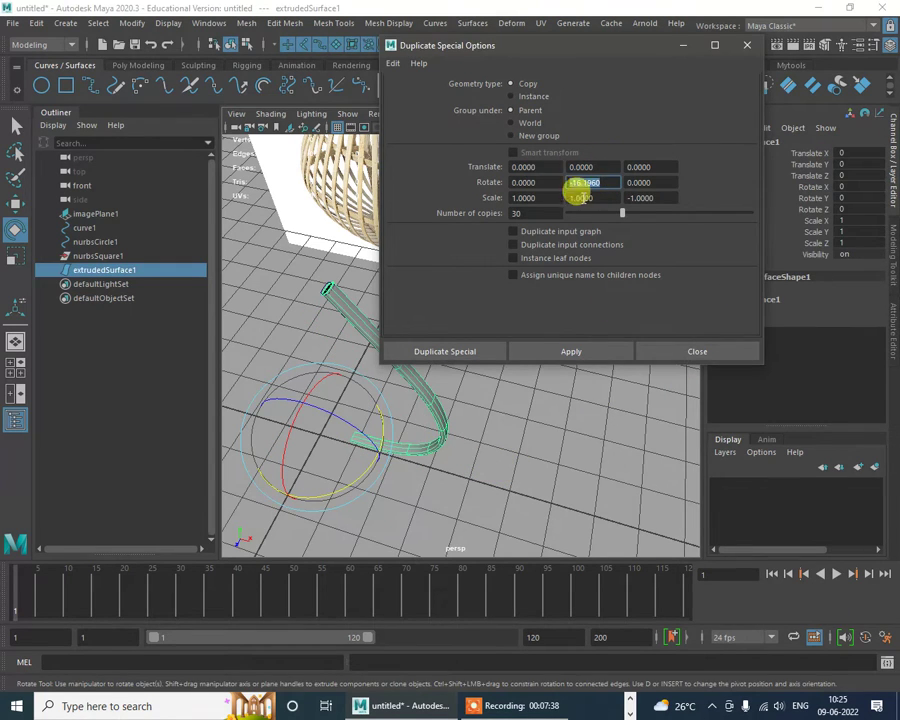
{"action": "left_click", "coordinate": [522, 216]}
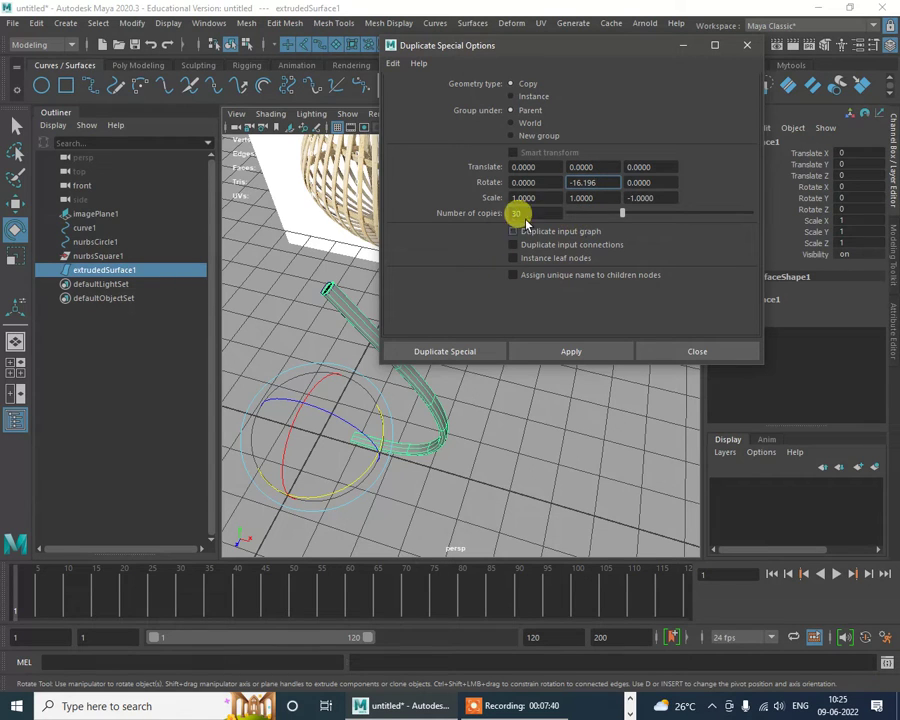
{"action": "type", "text": "12"}
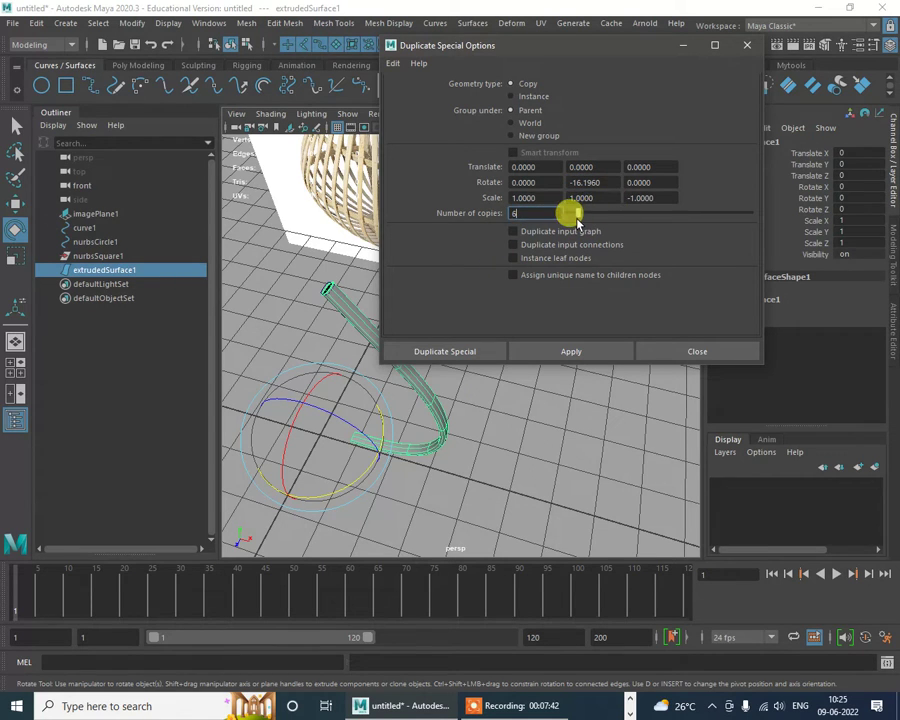
{"action": "left_click_drag", "start_coordinate": [577, 220], "coordinate": [593, 217]}
{"action": "left_click", "coordinate": [583, 352]}
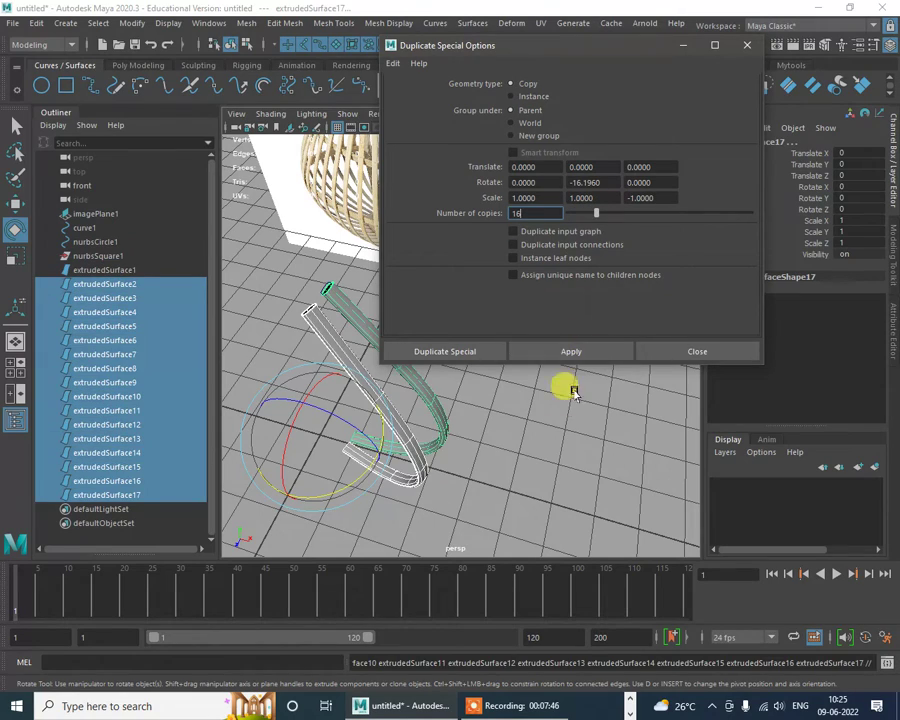
{"action": "left_click_drag", "start_coordinate": [507, 408], "coordinate": [550, 424], "text": "alt"}
{"action": "key", "text": "ctrl+z"}
{"action": "key", "text": "ctrl+z"}
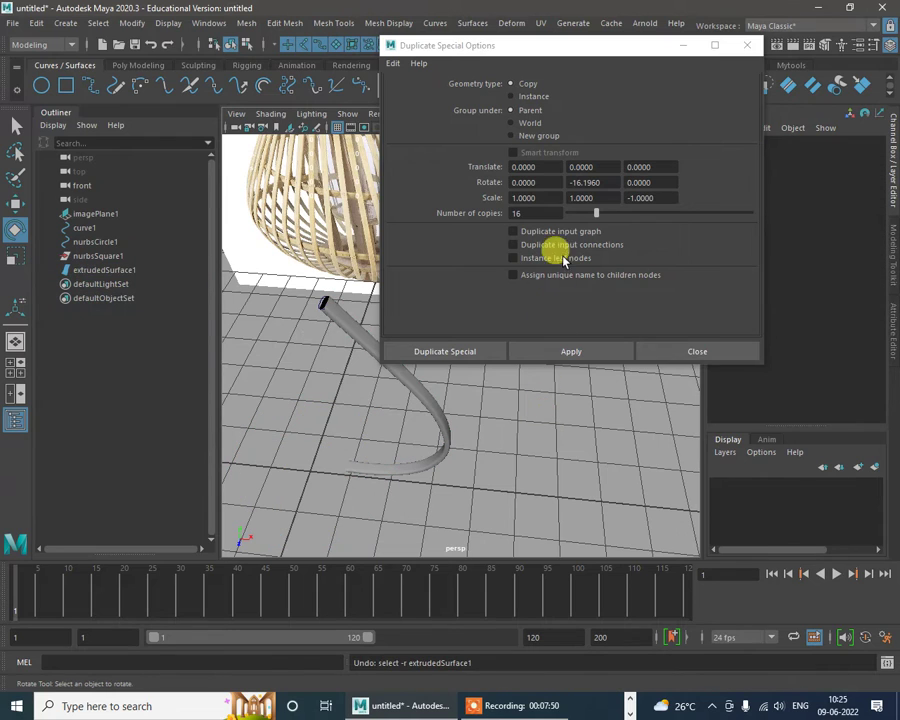
Step: Try Duplicate Special on the strip with Rotate X 10, Rotate Y 0 and 16 copies
{"action": "double_click", "coordinate": [610, 184]}
{"action": "key", "text": "BackSpace"}
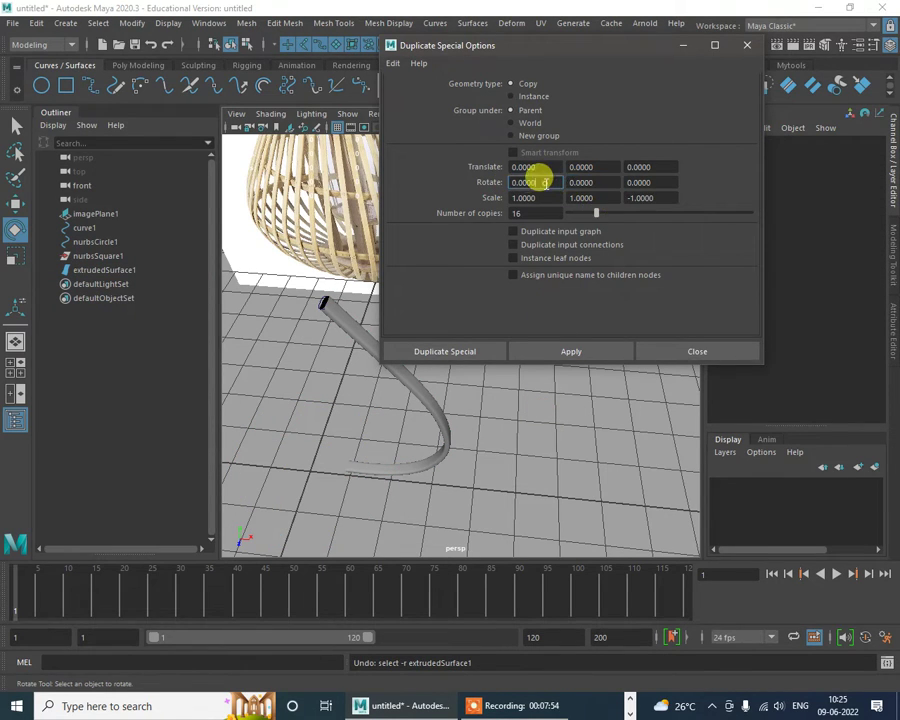
{"action": "left_click_drag", "start_coordinate": [545, 182], "coordinate": [486, 198]}
{"action": "type", "text": "10"}
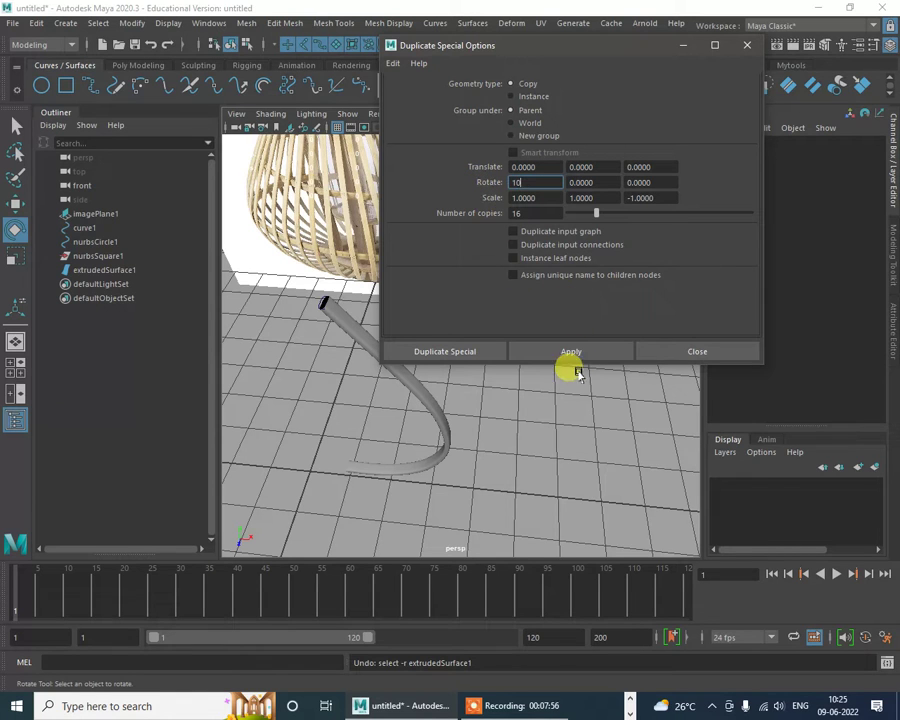
{"action": "left_click", "coordinate": [574, 352]}
{"action": "left_click", "coordinate": [419, 403]}
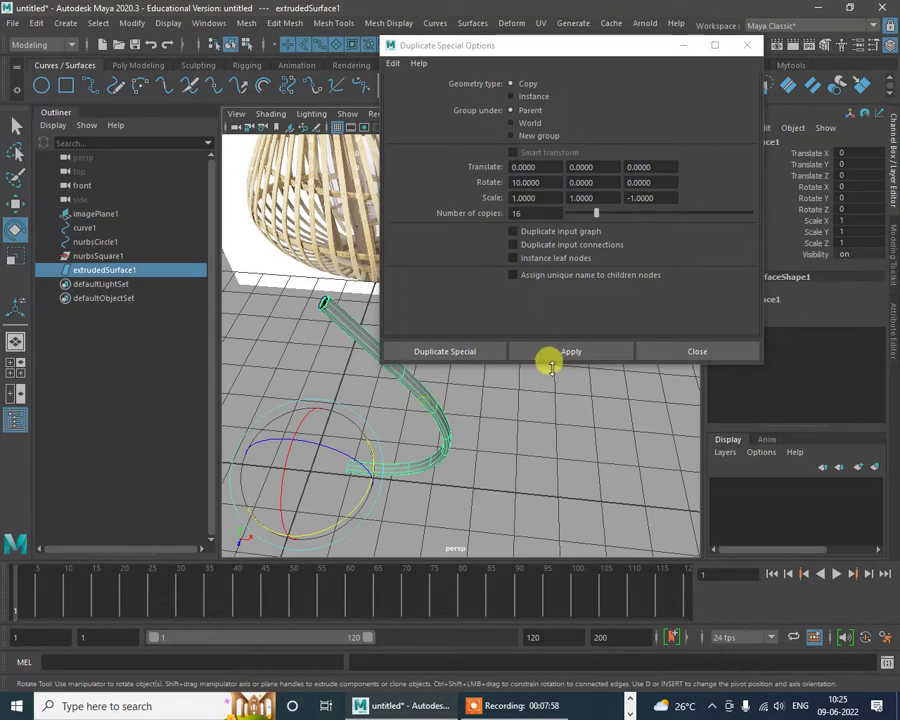
{"action": "left_click", "coordinate": [556, 351]}
Step: Undo the X-rotated duplicates, close the Duplicate Special options and reselect the original strip
{"action": "left_click_drag", "start_coordinate": [571, 444], "coordinate": [485, 432], "text": "alt"}
{"action": "key", "text": "ctrl+z"}
{"action": "key", "text": "ctrl+z"}
{"action": "key", "text": "ctrl+z"}
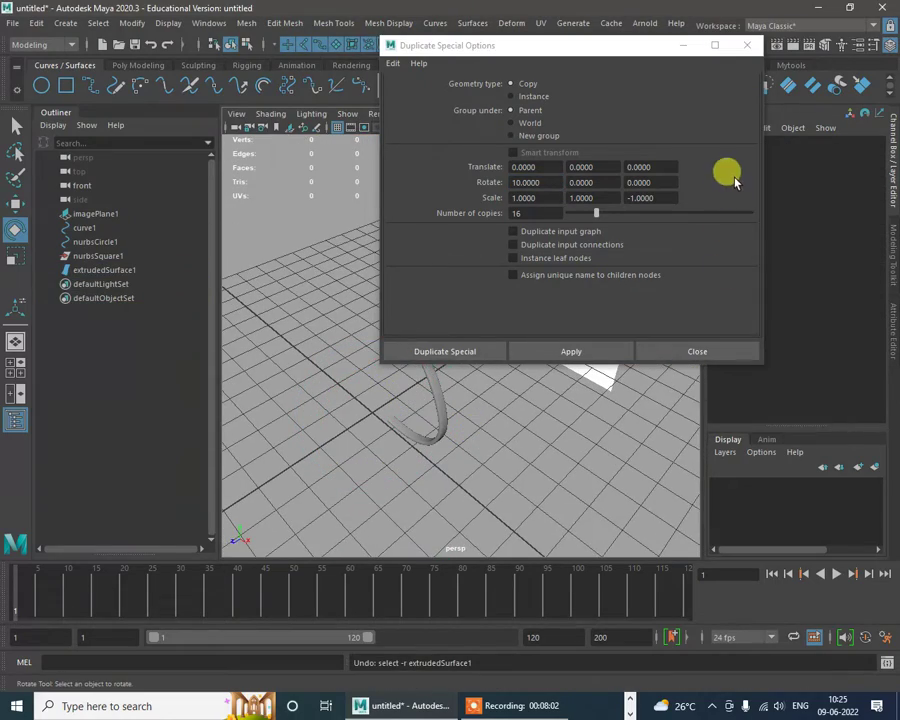
{"action": "left_click", "coordinate": [680, 351]}
{"action": "left_click", "coordinate": [441, 406]}
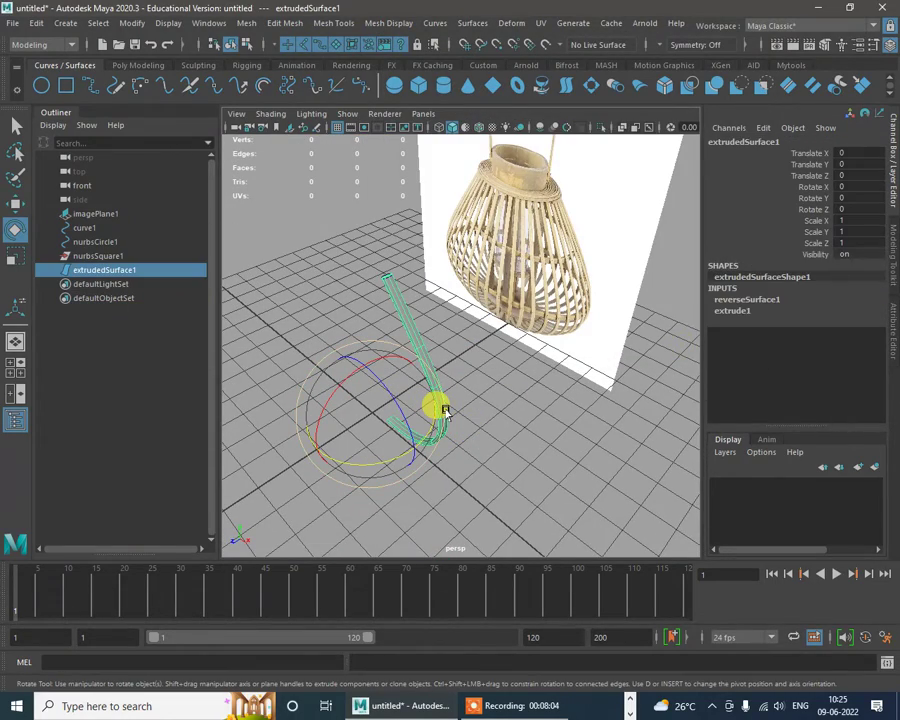
Step: Try grouping the strip and using Duplicate Special on the group with reset settings, Rotate Y 16 and 17 copies
{"action": "key", "text": "ctrl+g"}
{"action": "left_click_drag", "start_coordinate": [438, 408], "coordinate": [526, 400], "text": "alt"}
{"action": "key", "text": "w"}
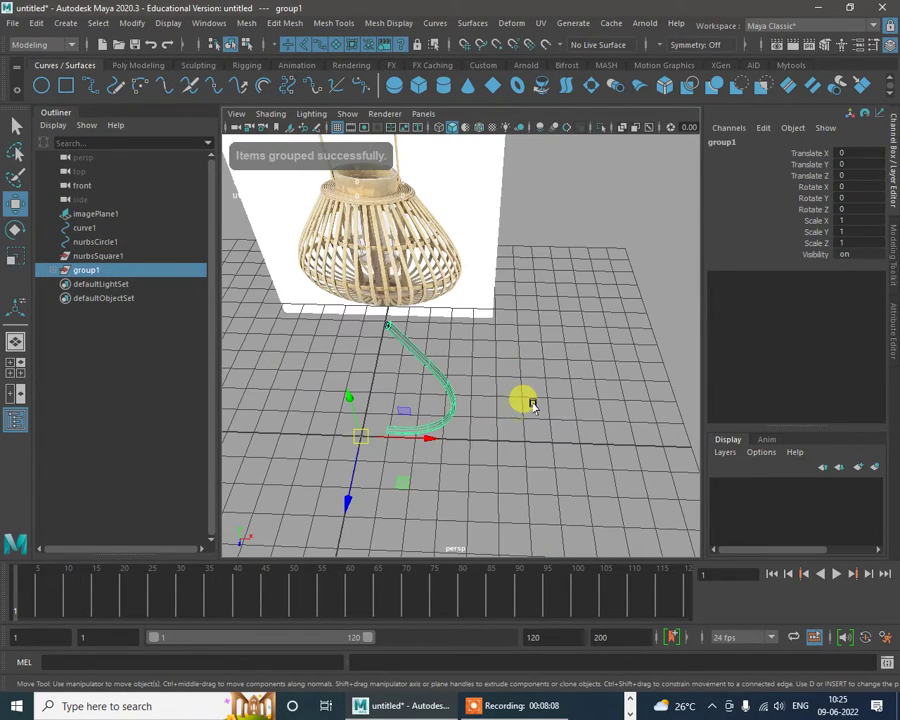
{"action": "left_click", "coordinate": [36, 22]}
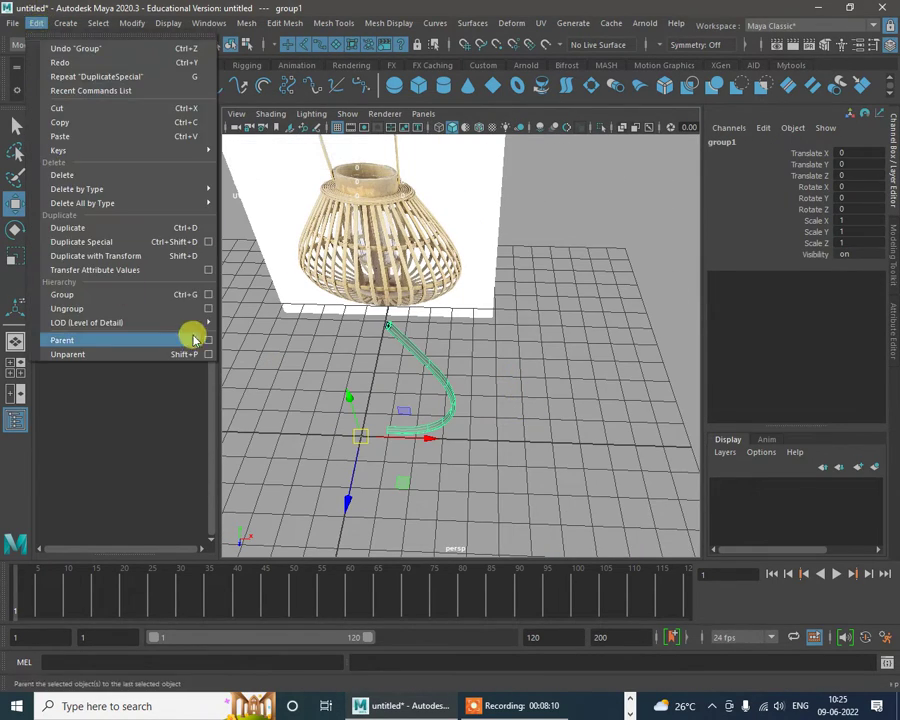
{"action": "left_click", "coordinate": [207, 241]}
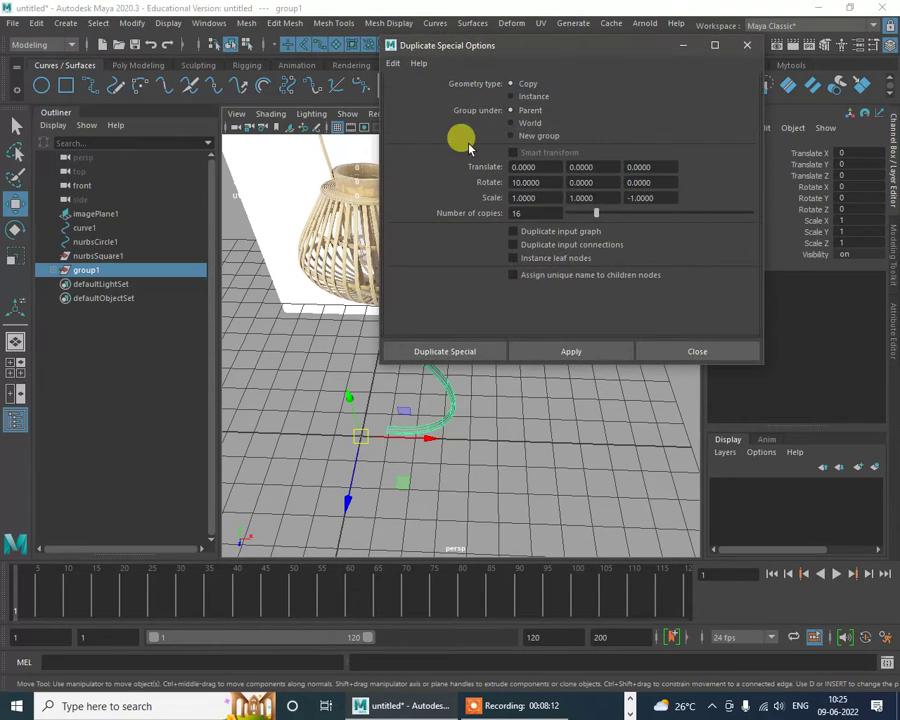
{"action": "left_click", "coordinate": [393, 62]}
{"action": "left_click", "coordinate": [412, 88]}
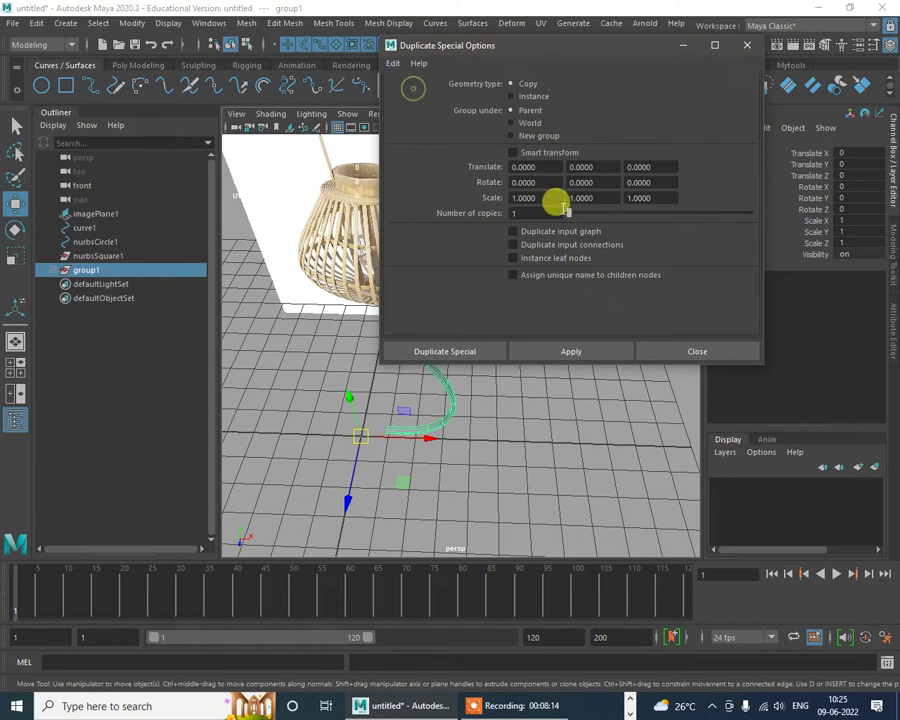
{"action": "left_click", "coordinate": [608, 182]}
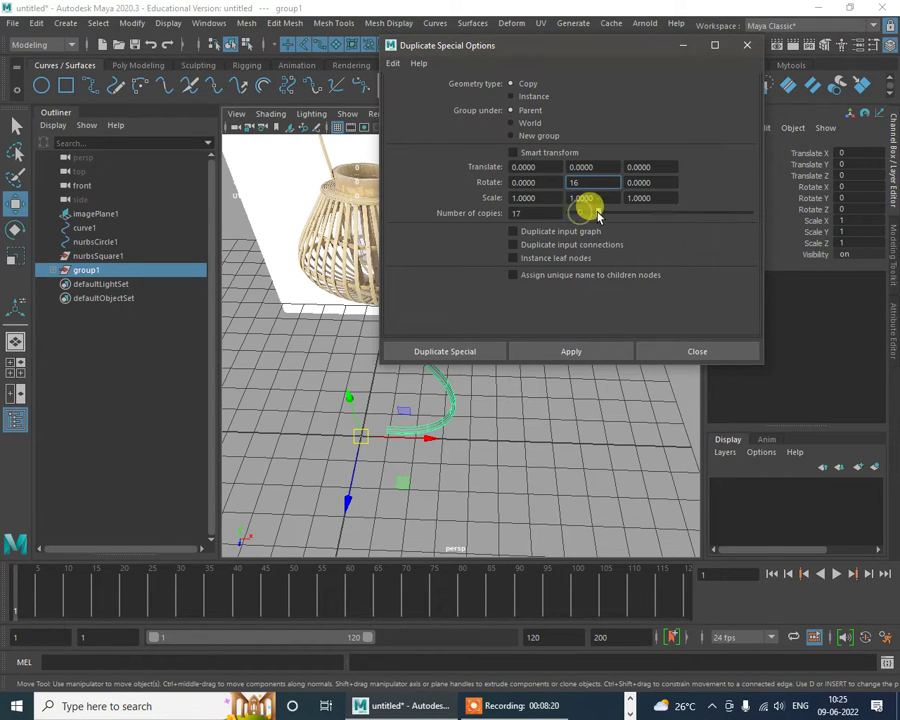
{"action": "left_click", "coordinate": [573, 350]}
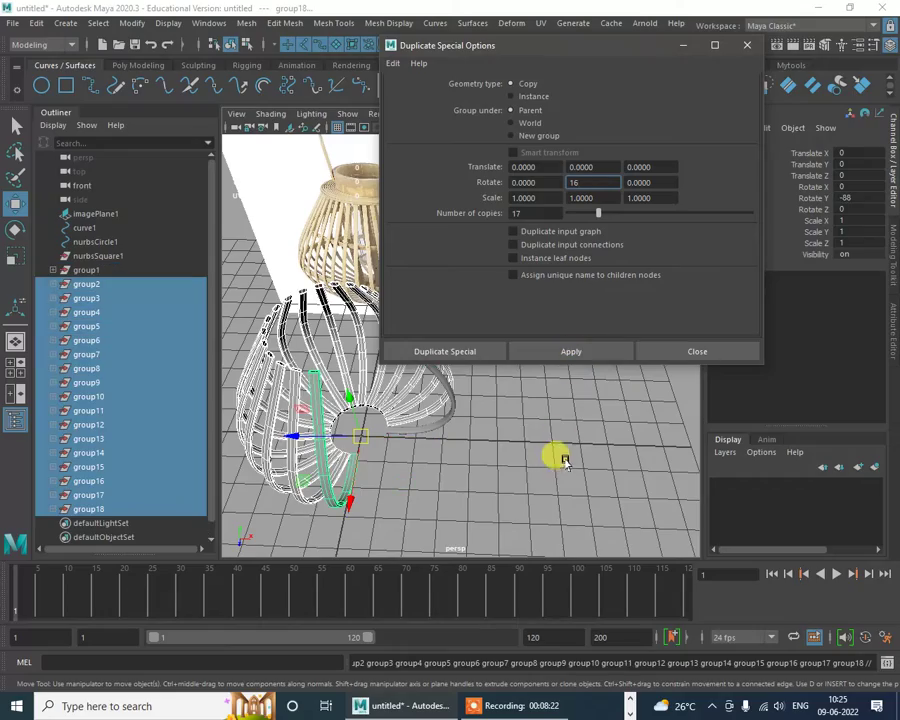
{"action": "mouse_move", "coordinate": [565, 460]}
{"action": "left_mouse_down", "text": "alt"}
{"action": "mouse_move", "coordinate": [444, 426]}
{"action": "mouse_move", "coordinate": [582, 360]}
{"action": "mouse_move", "coordinate": [548, 456]}
{"action": "mouse_move", "coordinate": [587, 460]}
{"action": "mouse_move", "coordinate": [639, 522]}
{"action": "mouse_move", "coordinate": [573, 446]}
{"action": "mouse_move", "coordinate": [530, 450]}
{"action": "mouse_move", "coordinate": [561, 485]}
{"action": "mouse_move", "coordinate": [569, 460]}
{"action": "mouse_move", "coordinate": [465, 451]}
{"action": "left_mouse_up", "text": "alt"}
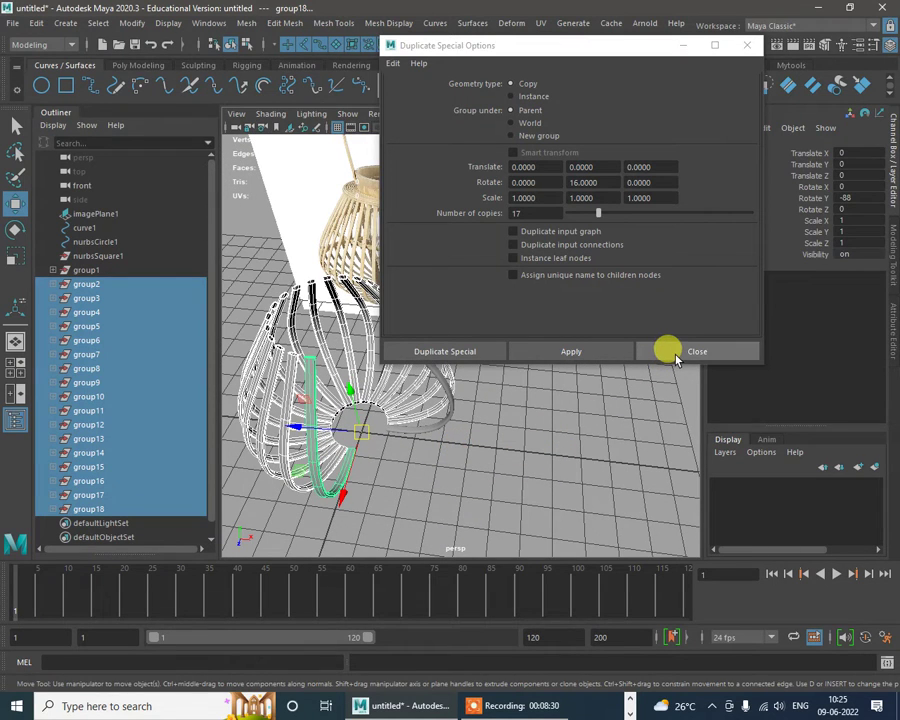
Step: Close the Duplicate Special options and undo both the duplicated groups and the grouping of the strip
{"action": "left_click", "coordinate": [677, 352]}
{"action": "key", "text": "ctrl+z"}
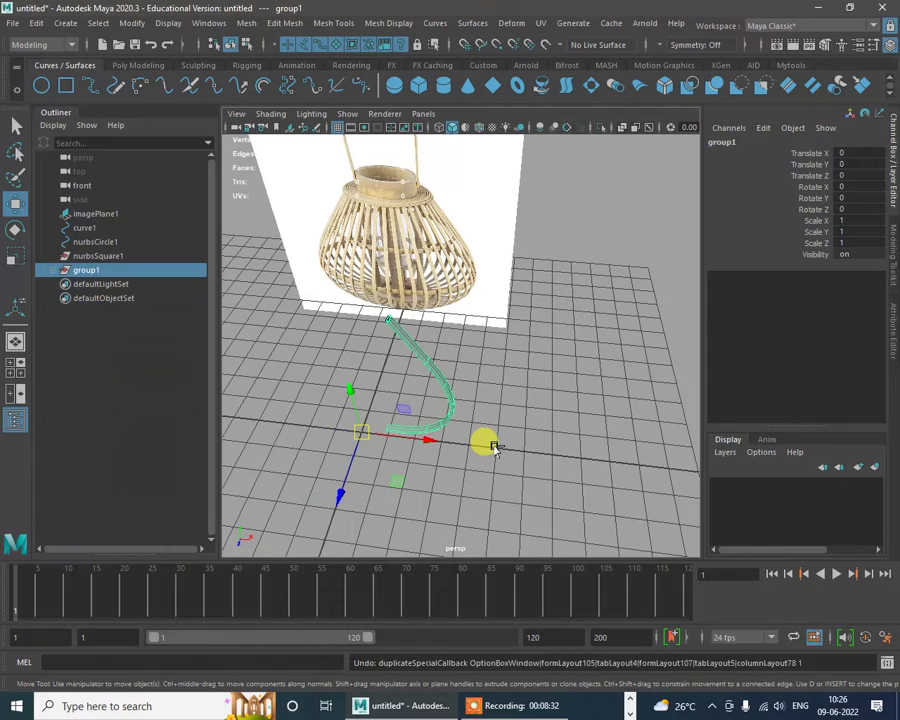
{"action": "key", "text": "ctrl+z"}
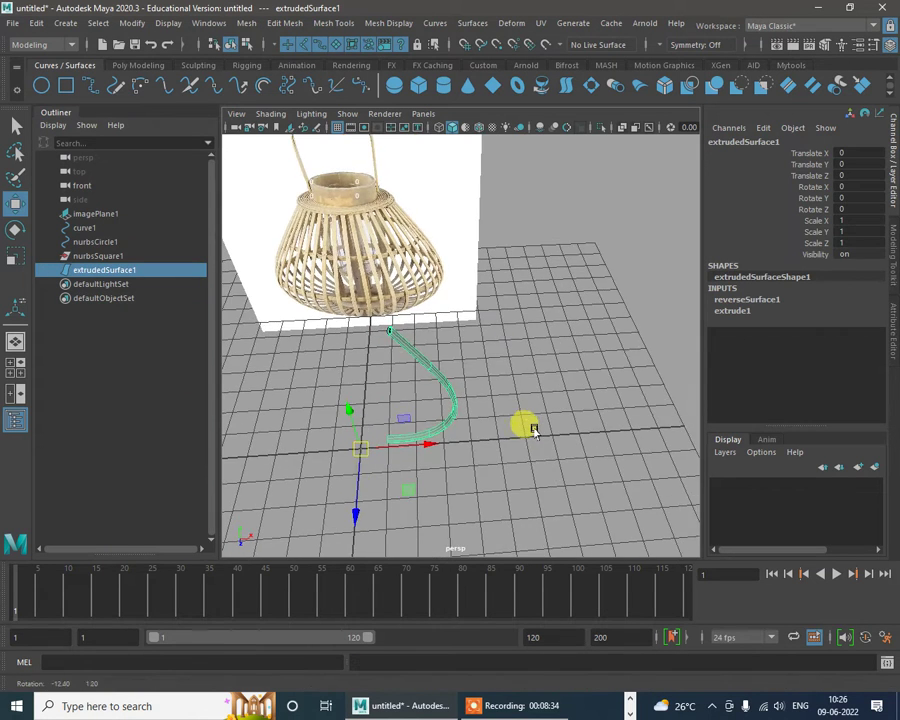
Step: In the top view, duplicate the original strip and rotate the copy about -10.15° around the Y axis
{"action": "key", "text": "space"}
{"action": "key", "text": "space"}
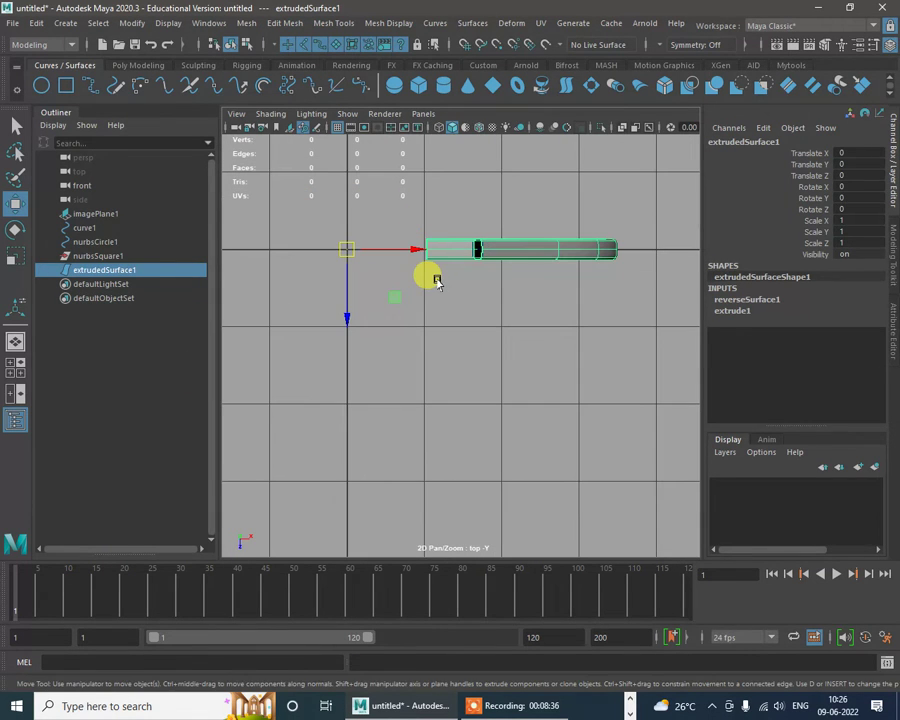
{"action": "key", "text": "e"}
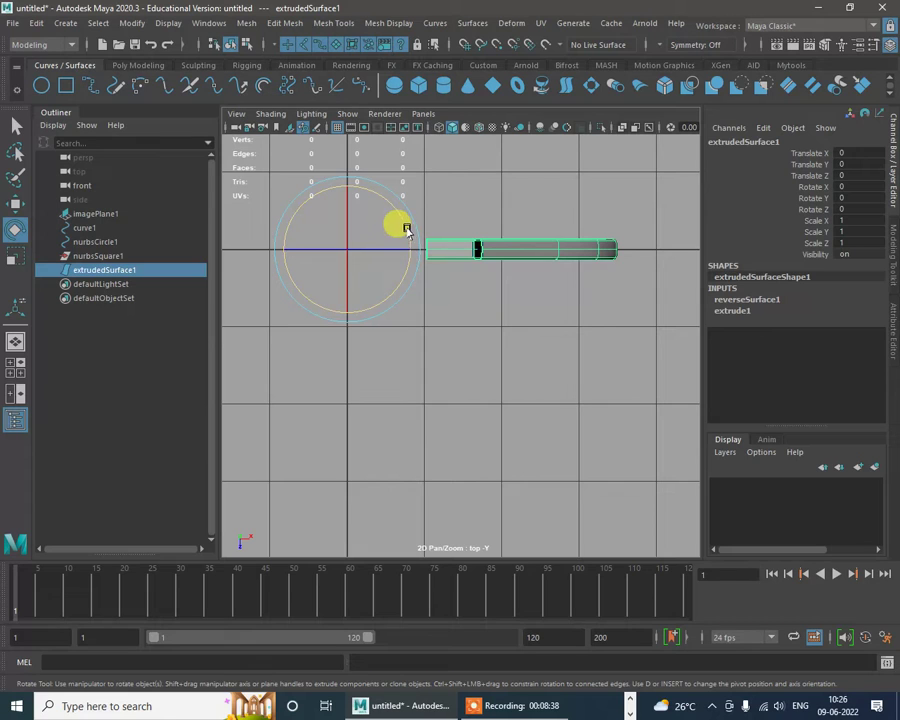
{"action": "key", "text": "ctrl+d"}
{"action": "left_click_drag", "start_coordinate": [405, 228], "coordinate": [410, 230]}
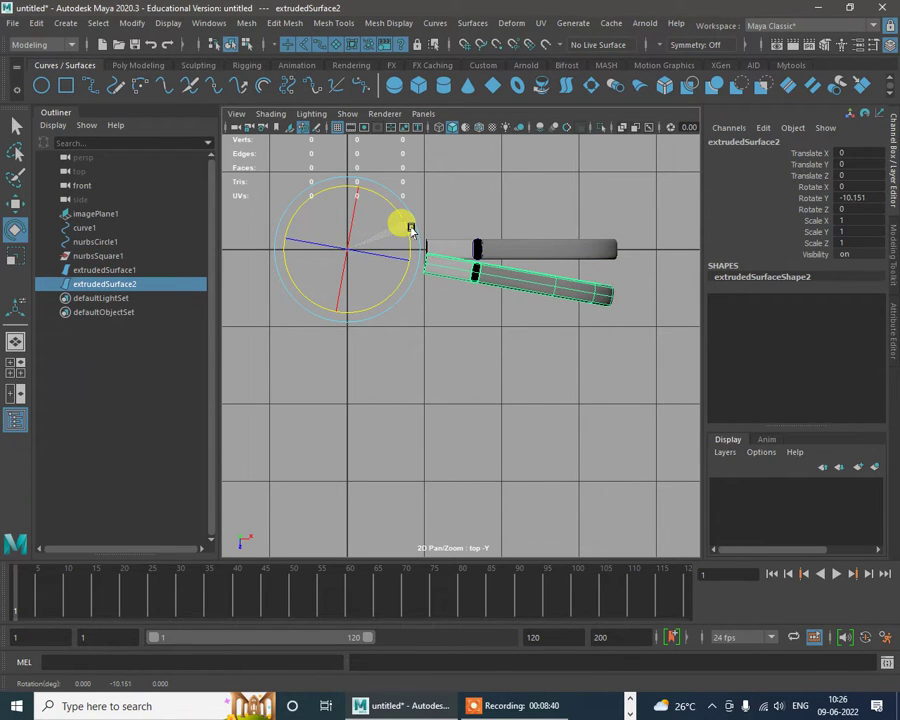
Step: Repeat Duplicate with Transform on the rotated copy until 36 strips run around the circle
{"action": "key", "text": "shift+d"}
{"action": "key", "text": "shift+d"}
{"action": "key", "text": "shift+d"}
{"action": "key", "text": "shift+d"}
{"action": "key", "text": "shift+d"}
{"action": "key", "text": "shift+d"}
{"action": "key", "text": "shift+d"}
{"action": "key", "text": "shift+d"}
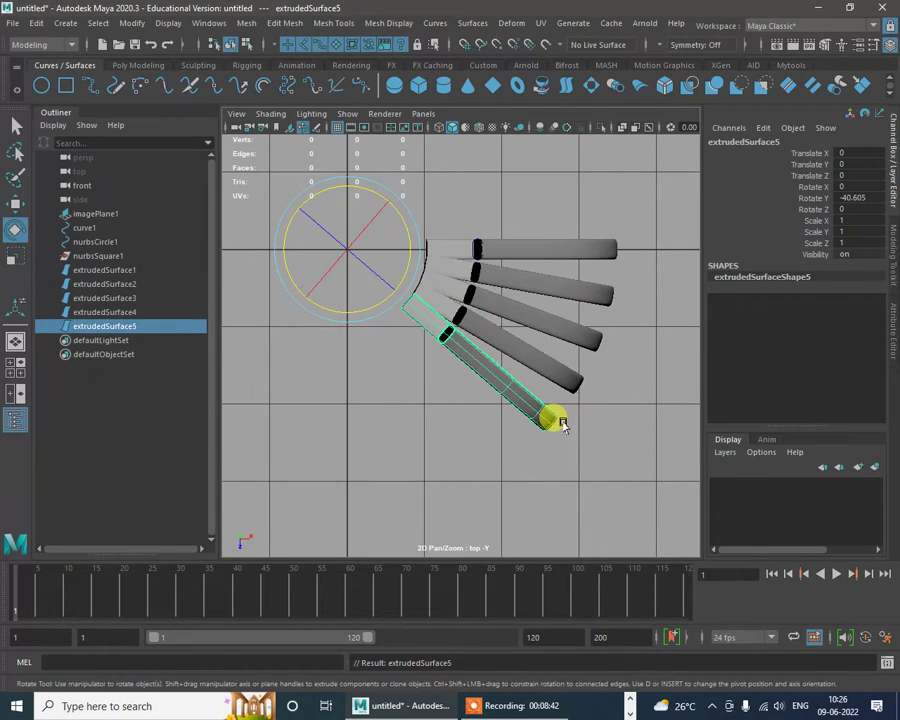
{"action": "key", "text": "shift+d"}
{"action": "key", "text": "shift+d"}
{"action": "key", "text": "shift+d"}
{"action": "key", "text": "shift+d"}
{"action": "key", "text": "shift+d"}
{"action": "key", "text": "shift+d"}
{"action": "key", "text": "shift+d"}
{"action": "key", "text": "shift+d"}
{"action": "key", "text": "shift+d"}
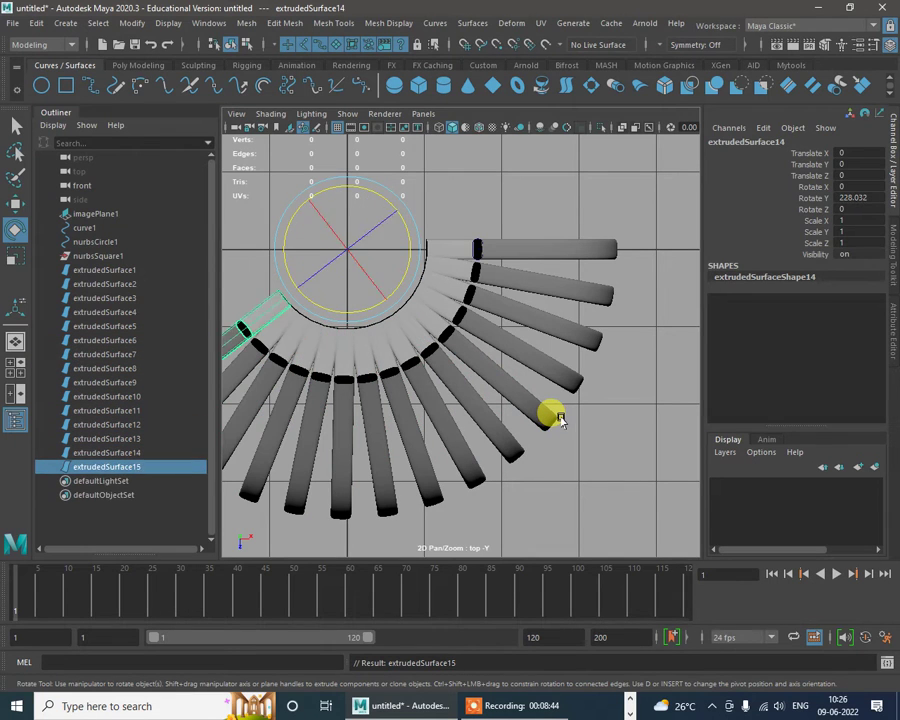
{"action": "key", "text": "shift+d"}
{"action": "key", "text": "shift+d"}
{"action": "key", "text": "shift+d"}
{"action": "key", "text": "shift+d"}
{"action": "key", "text": "shift+d"}
{"action": "key", "text": "shift+d"}
{"action": "key", "text": "shift+d"}
{"action": "key", "text": "shift+d"}
{"action": "key", "text": "shift+d"}
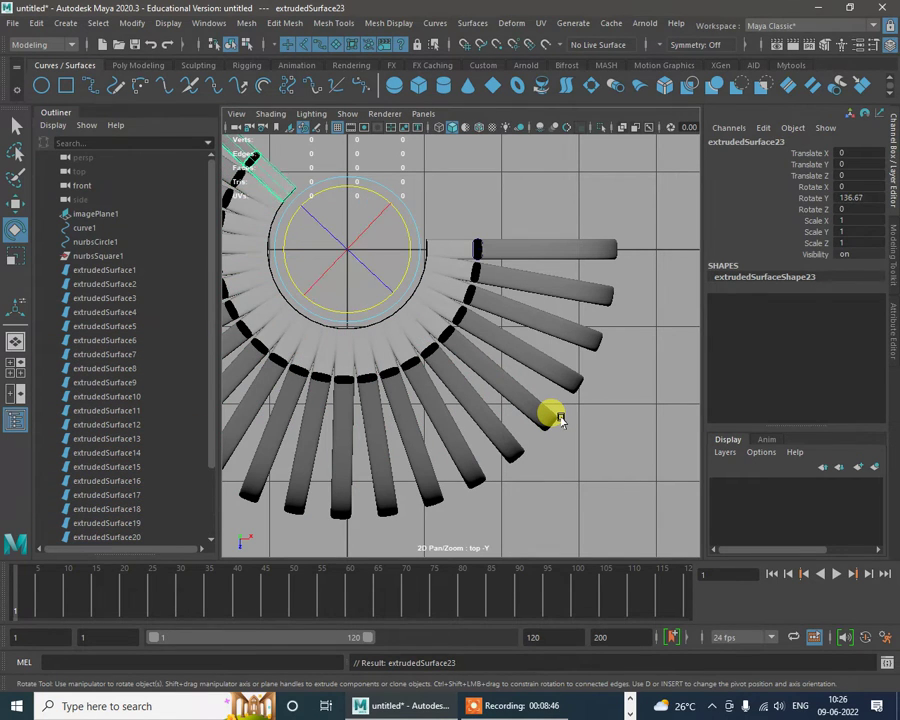
{"action": "key", "text": "shift+d"}
{"action": "key", "text": "shift+d"}
{"action": "key", "text": "shift+d"}
{"action": "key", "text": "shift+d"}
{"action": "key", "text": "shift+d"}
{"action": "key", "text": "shift+d"}
{"action": "key", "text": "shift+d"}
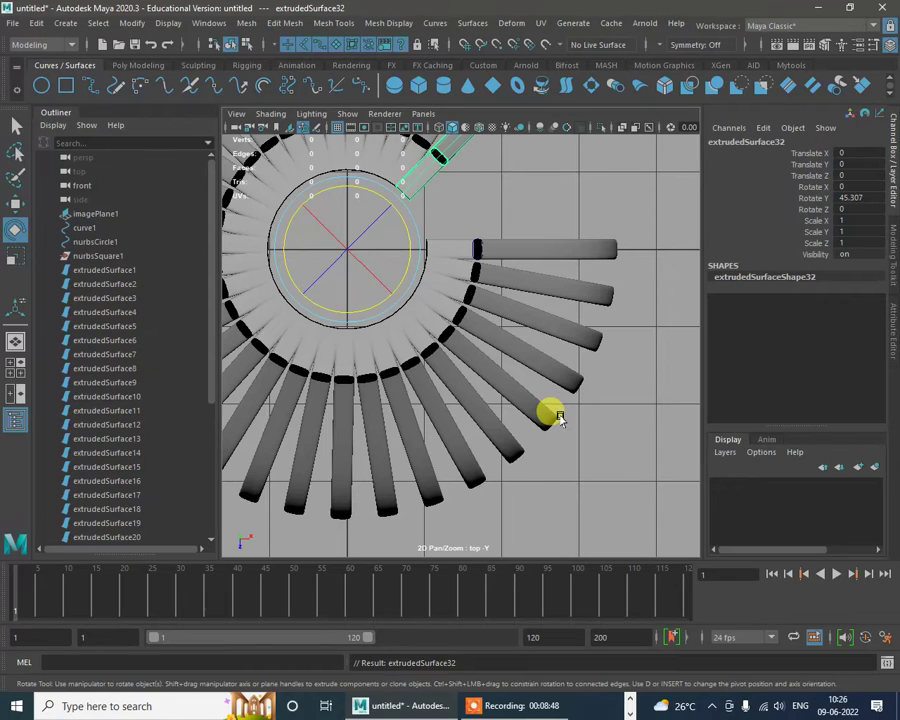
{"action": "key", "text": "shift+d"}
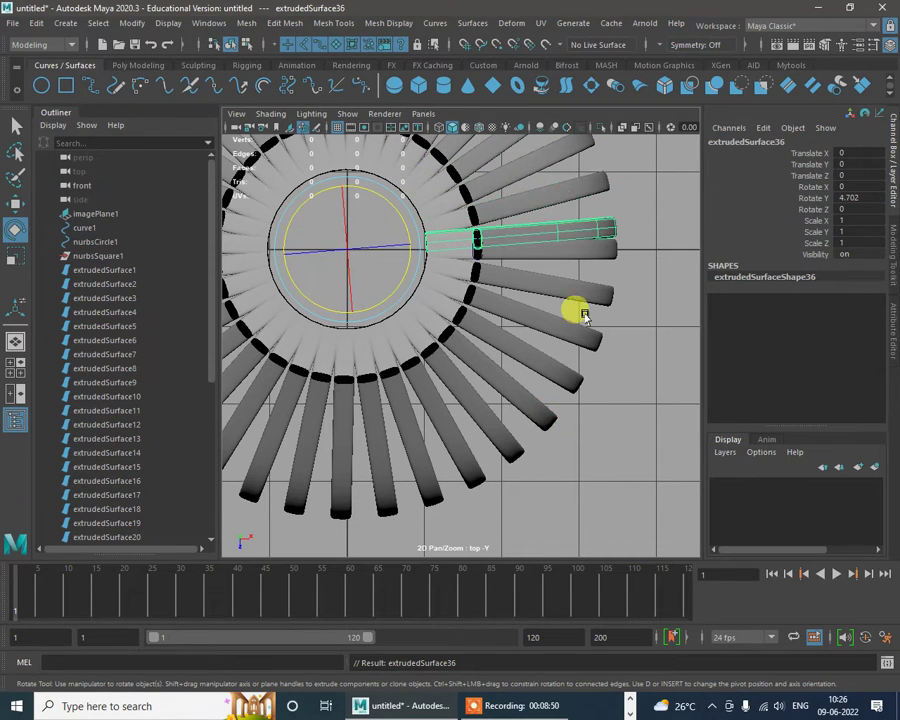
Step: Rotate the last strip copy to about 6.13° around the Y axis, and delete it
{"action": "left_click_drag", "start_coordinate": [420, 238], "coordinate": [424, 237]}
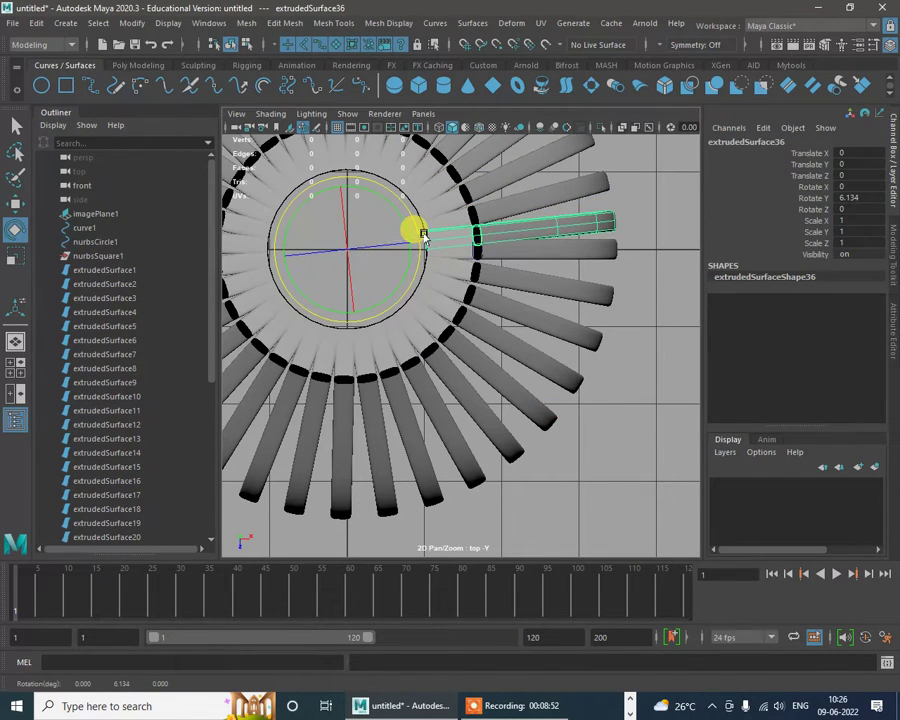
{"action": "key", "text": "Delete"}
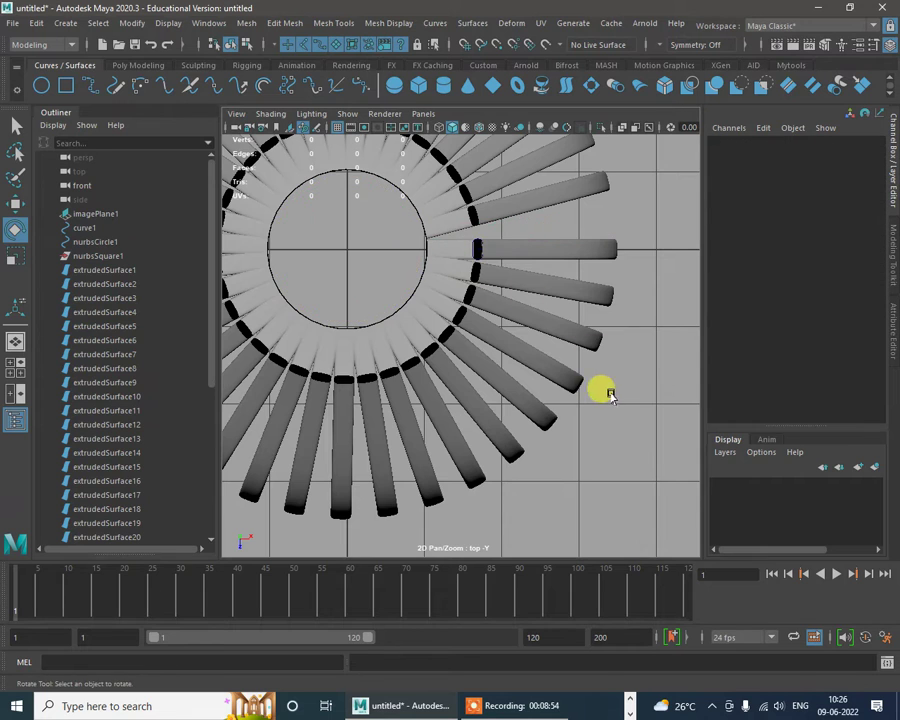
{"action": "scroll", "coordinate": [546, 376], "scroll_direction": "down", "scroll_amount": 3}
Step: Undo the deletion, all the transformed duplicates and the first copy's rotation
{"action": "key", "text": "ctrl+z"}
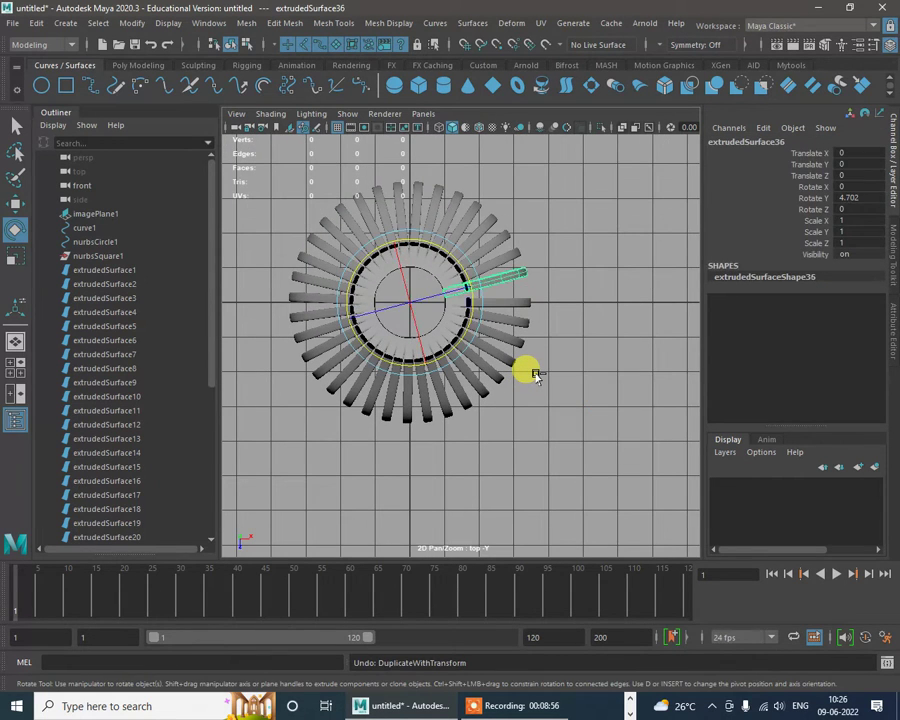
{"action": "key", "text": "ctrl+z"}
{"action": "key", "text": "ctrl+z"}
{"action": "key", "text": "ctrl+z"}
{"action": "key", "text": "ctrl+z"}
{"action": "key", "text": "ctrl+z"}
{"action": "key", "text": "ctrl+z"}
{"action": "key", "text": "ctrl+z"}
{"action": "key", "text": "ctrl+z"}
{"action": "key", "text": "ctrl+z"}
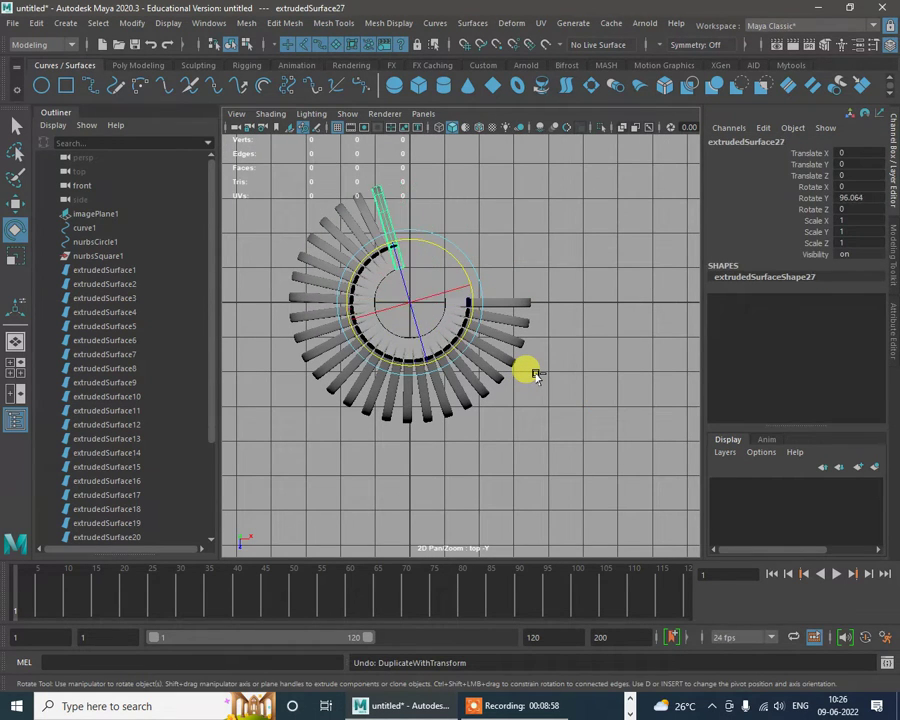
{"action": "key", "text": "ctrl+z"}
{"action": "key", "text": "ctrl+z"}
{"action": "key", "text": "ctrl+z"}
{"action": "key", "text": "ctrl+z"}
{"action": "key", "text": "ctrl+z"}
{"action": "key", "text": "ctrl+z"}
{"action": "key", "text": "ctrl+z"}
{"action": "key", "text": "ctrl+z"}
{"action": "key", "text": "ctrl+z"}
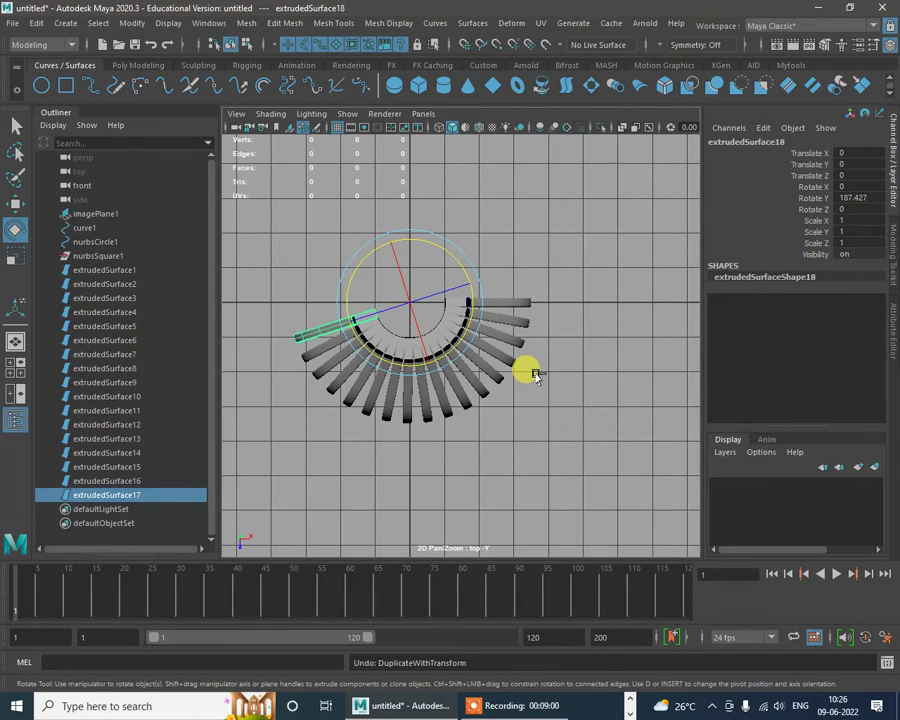
{"action": "key", "text": "ctrl+z"}
{"action": "key", "text": "ctrl+z"}
{"action": "key", "text": "ctrl+z"}
{"action": "key", "text": "ctrl+z"}
{"action": "key", "text": "ctrl+z"}
{"action": "key", "text": "ctrl+z"}
{"action": "key", "text": "ctrl+z"}
{"action": "key", "text": "ctrl+z"}
{"action": "key", "text": "ctrl+z"}
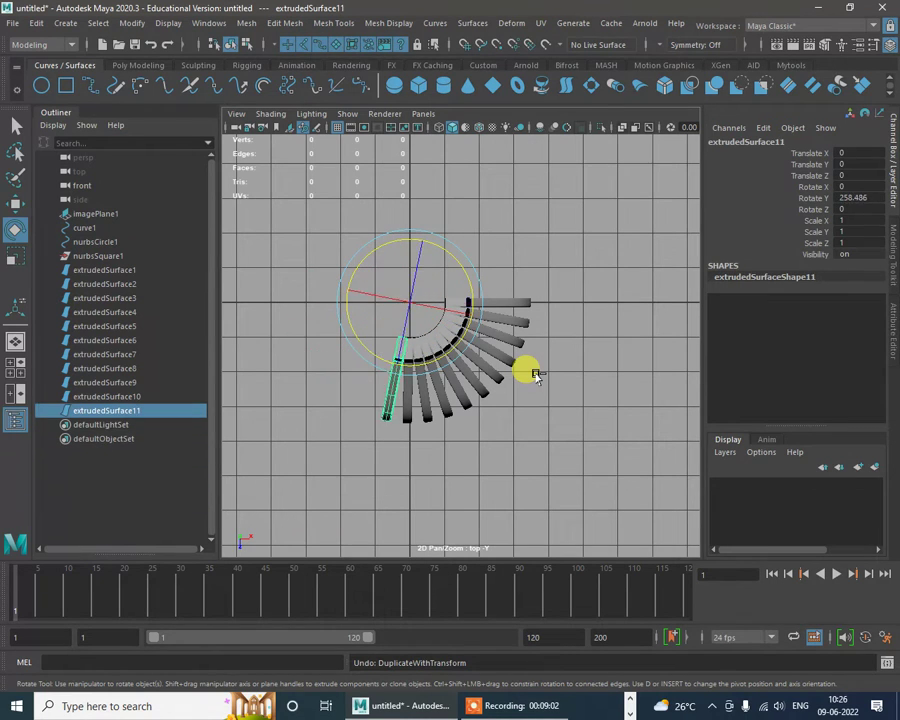
{"action": "key", "text": "ctrl+z"}
{"action": "key", "text": "ctrl+z"}
{"action": "key", "text": "ctrl+z"}
{"action": "key", "text": "ctrl+z"}
{"action": "key", "text": "ctrl+z"}
{"action": "key", "text": "ctrl+z"}
{"action": "key", "text": "ctrl+z"}
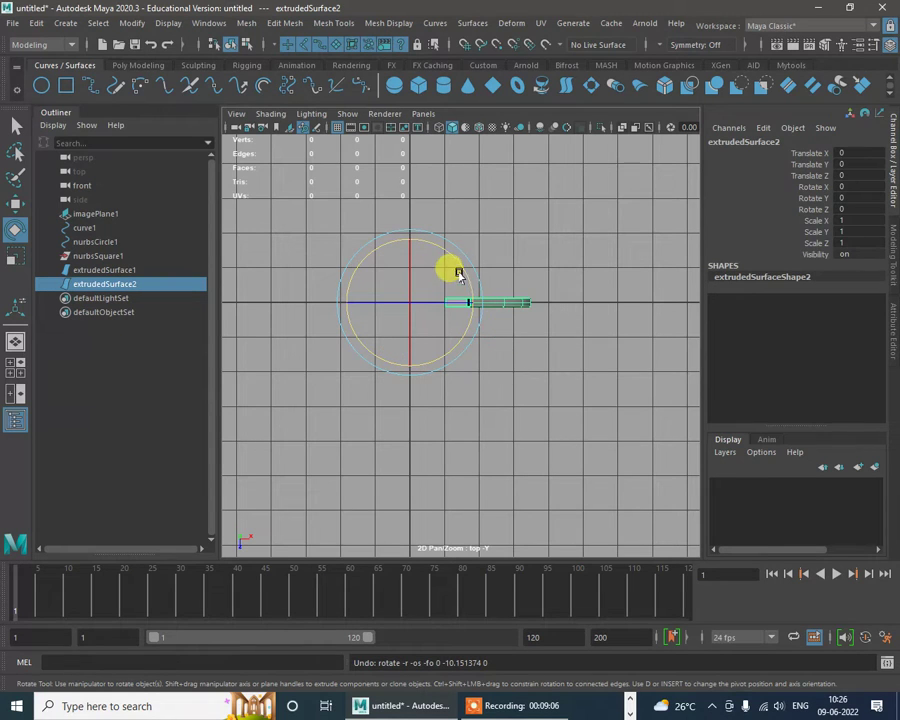
Step: Rotate the copy about -14.07° around the Y axis, duplicate it, delete both copies and reselect the original strip
{"action": "left_click_drag", "start_coordinate": [458, 274], "coordinate": [472, 290]}
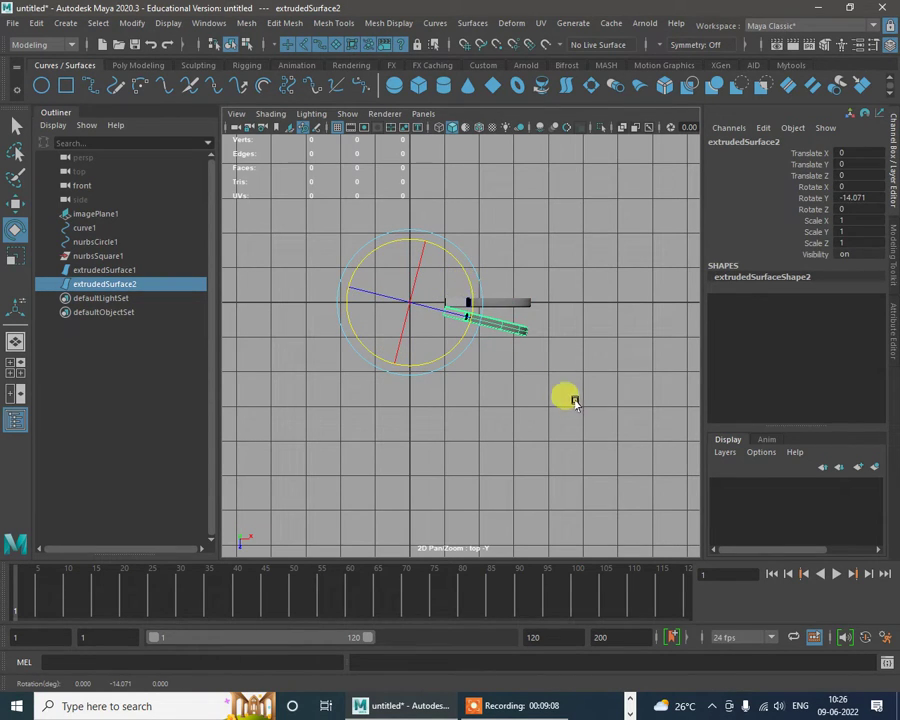
{"action": "key", "text": "ctrl+d"}
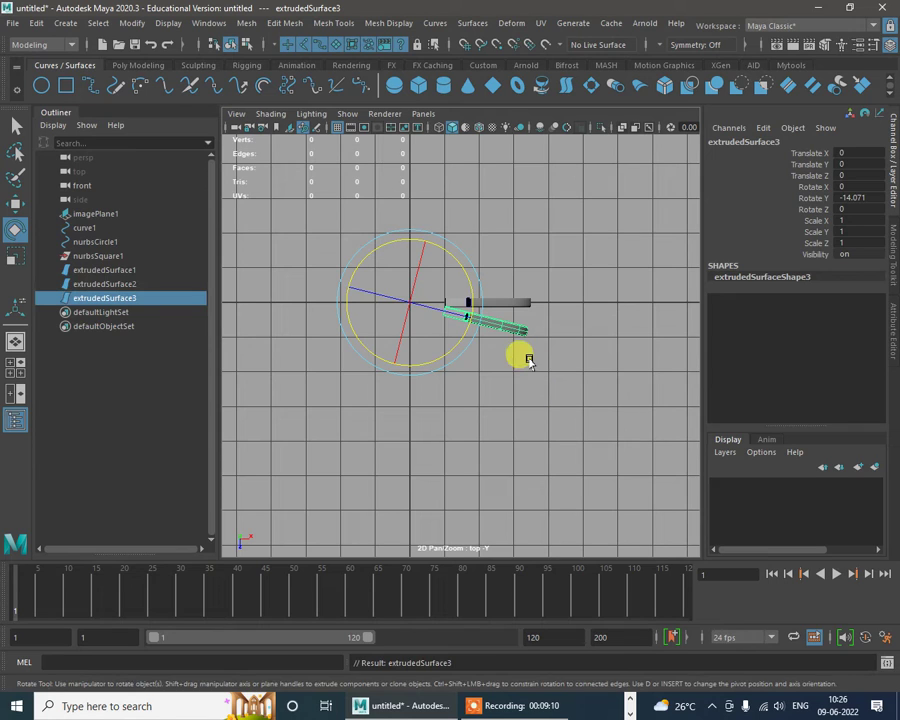
{"action": "key", "text": "Delete"}
{"action": "left_click", "coordinate": [503, 331]}
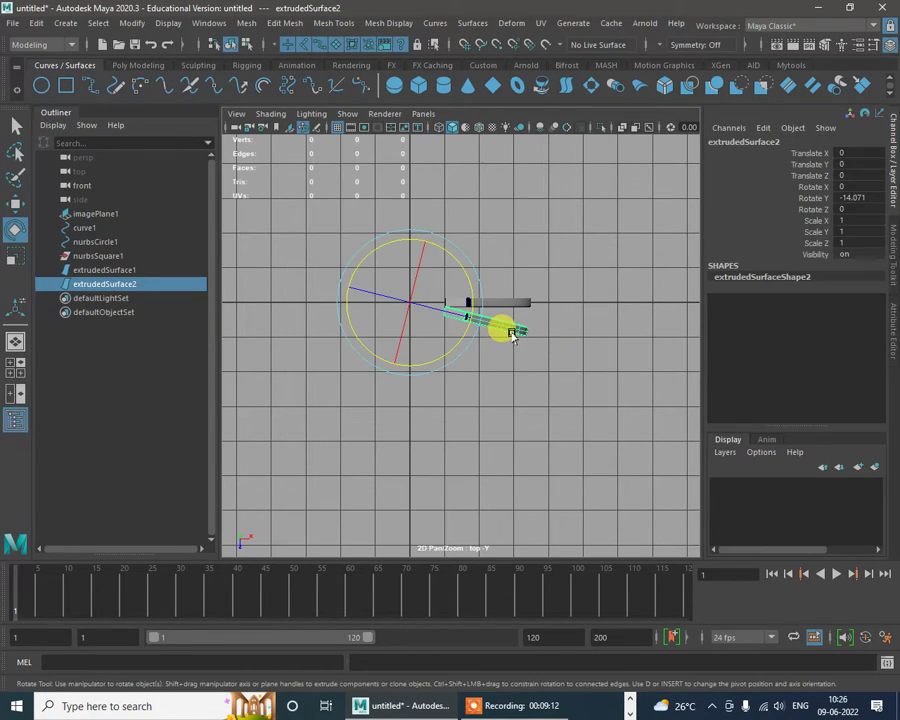
{"action": "key", "text": "Delete"}
{"action": "left_click", "coordinate": [525, 303]}
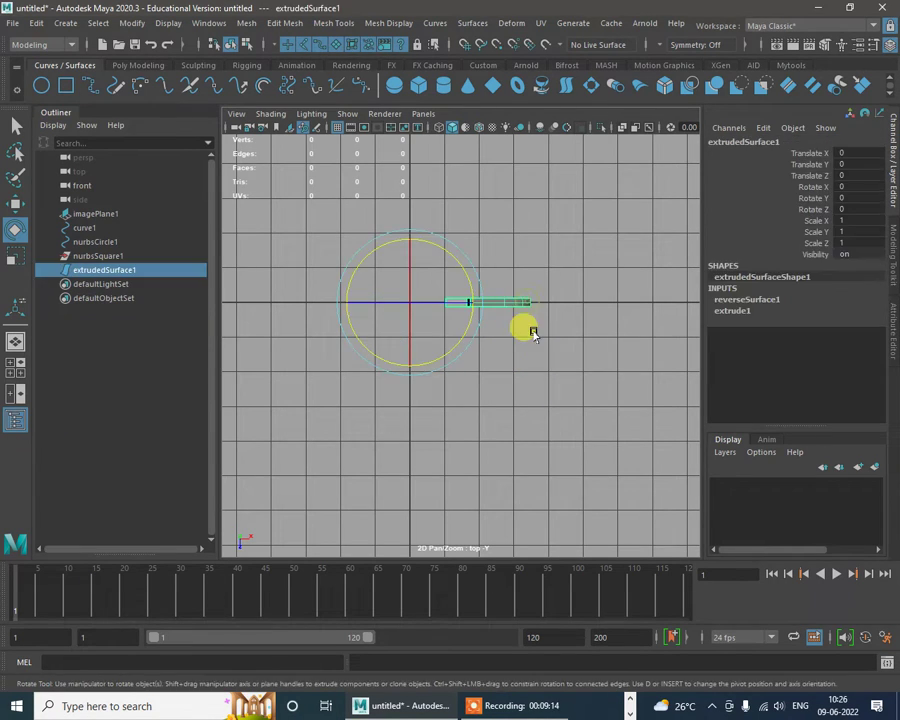
Step: Clone the original strip rotated about -15.56° around the Y axis, and repeat Duplicate with Transform to complete a ring of 23 strips
{"action": "left_click", "coordinate": [465, 302]}
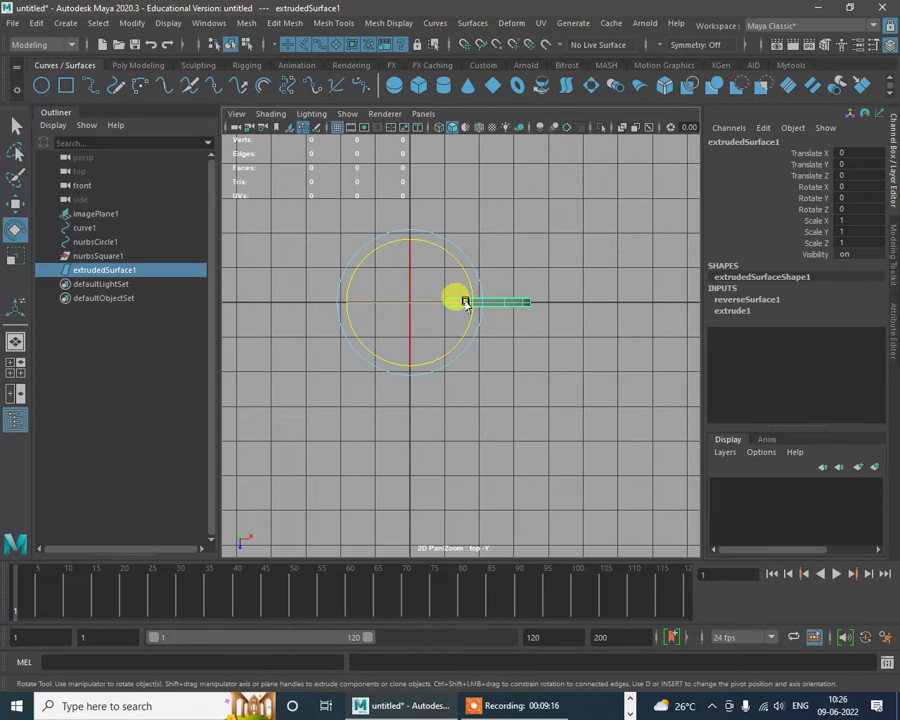
{"action": "mouse_move", "coordinate": [469, 290]}
{"action": "left_mouse_down", "text": "shift"}
{"action": "mouse_move", "coordinate": [464, 271]}
{"action": "mouse_move", "coordinate": [473, 292]}
{"action": "left_mouse_up", "text": "shift"}
{"action": "key", "text": "shift+d"}
{"action": "key", "text": "shift+d"}
{"action": "key", "text": "shift+d"}
{"action": "key", "text": "shift+d"}
{"action": "key", "text": "shift+d"}
{"action": "key", "text": "shift+d"}
{"action": "key", "text": "shift+d"}
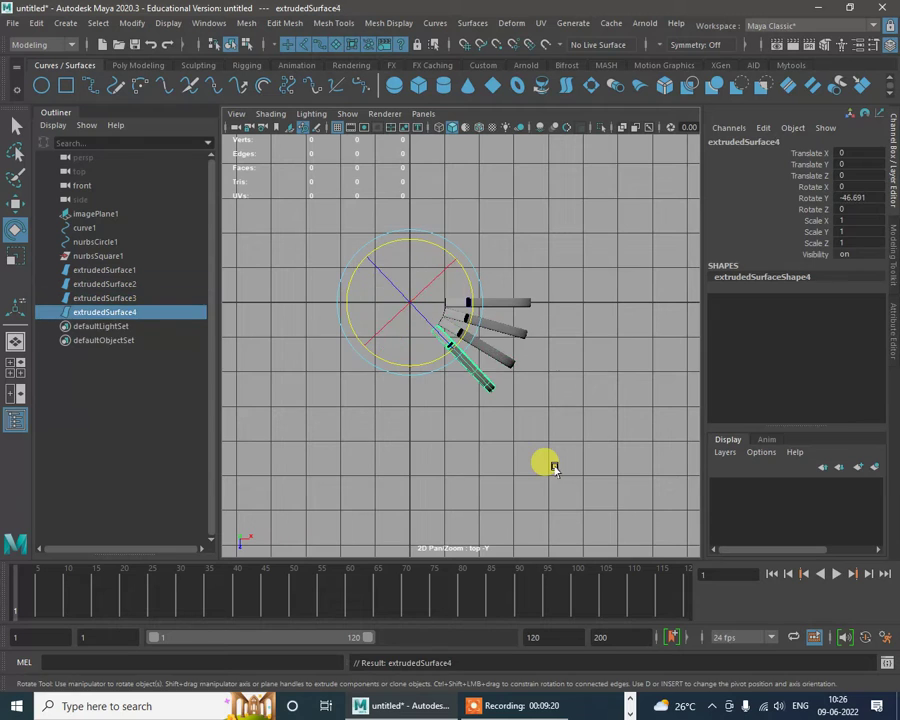
{"action": "key", "text": "shift+d"}
{"action": "key", "text": "shift+d"}
{"action": "key", "text": "shift+d"}
{"action": "key", "text": "shift+d"}
{"action": "key", "text": "shift+d"}
{"action": "key", "text": "shift+d"}
{"action": "key", "text": "shift+d"}
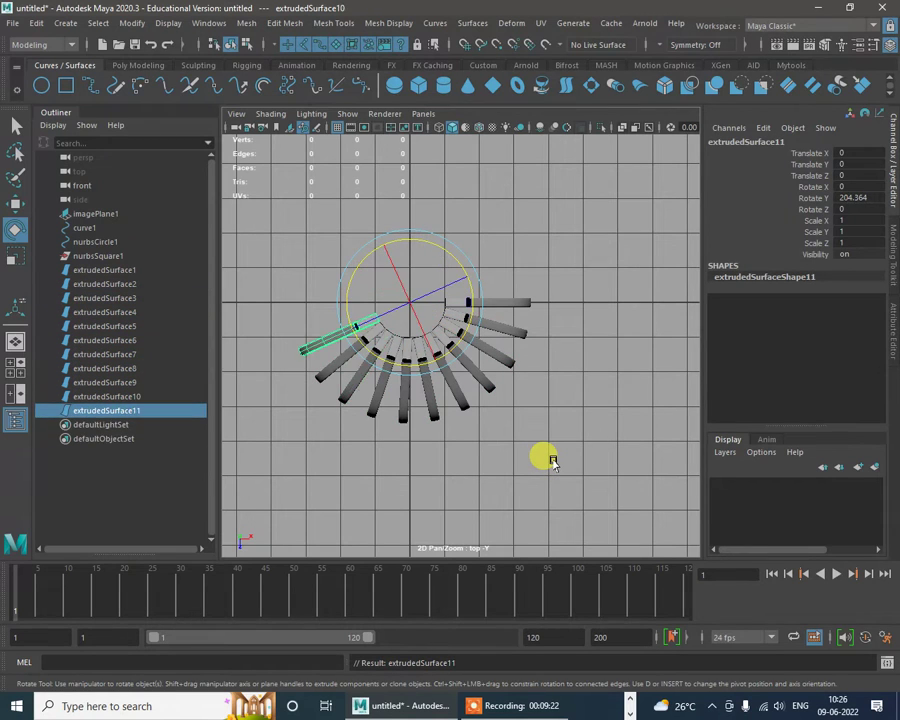
{"action": "key", "text": "shift+d"}
{"action": "key", "text": "shift+d"}
{"action": "key", "text": "shift+d"}
{"action": "key", "text": "shift+d"}
{"action": "key", "text": "shift+d"}
{"action": "key", "text": "shift+d"}
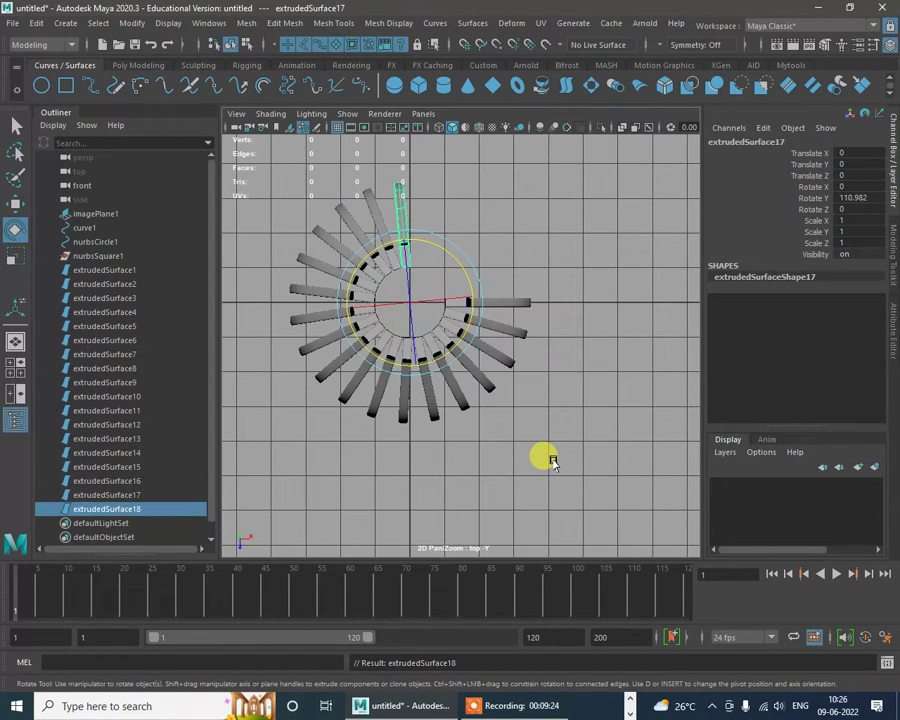
{"action": "key", "text": "shift+d"}
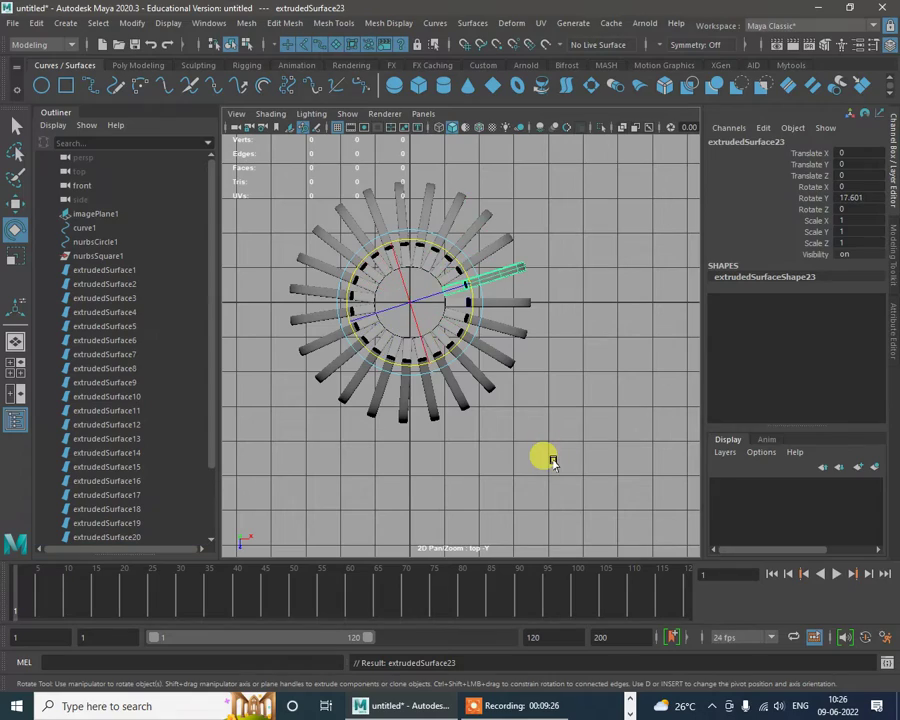
Step: Select all the strips together with the side curve and base circle, and group them
{"action": "left_click", "coordinate": [565, 447]}
{"action": "key", "text": "space"}
{"action": "key", "text": "space"}
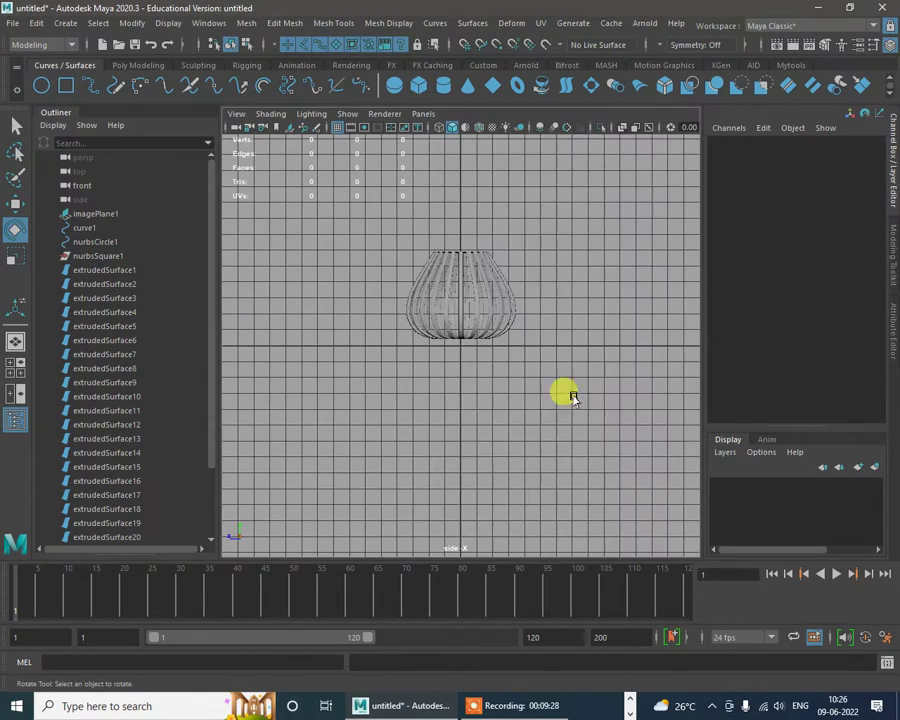
{"action": "key", "text": "space"}
{"action": "key", "text": "space"}
{"action": "left_click_drag", "start_coordinate": [538, 428], "coordinate": [648, 425], "text": "alt"}
{"action": "left_click_drag", "start_coordinate": [430, 216], "coordinate": [666, 540]}
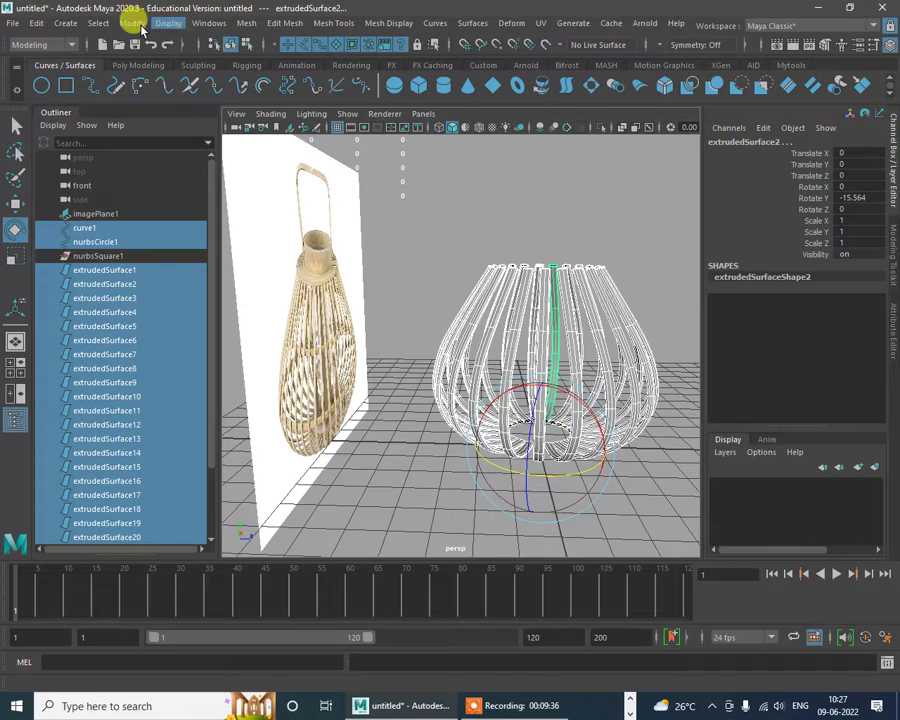
{"action": "left_click_drag", "start_coordinate": [586, 213], "coordinate": [536, 217], "text": "alt"}
{"action": "key", "text": "ctrl+g"}
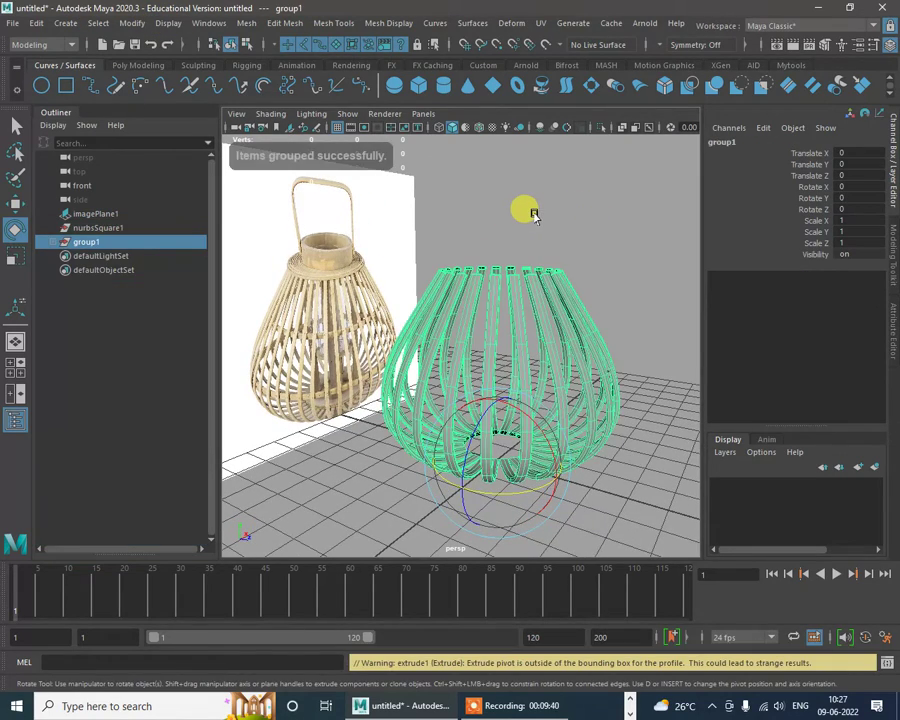
Step: Examine the grouped cage from several angles, comparing its top opening with the woven rim in the reference photo
{"action": "left_click_drag", "start_coordinate": [578, 333], "coordinate": [509, 374], "text": "alt"}
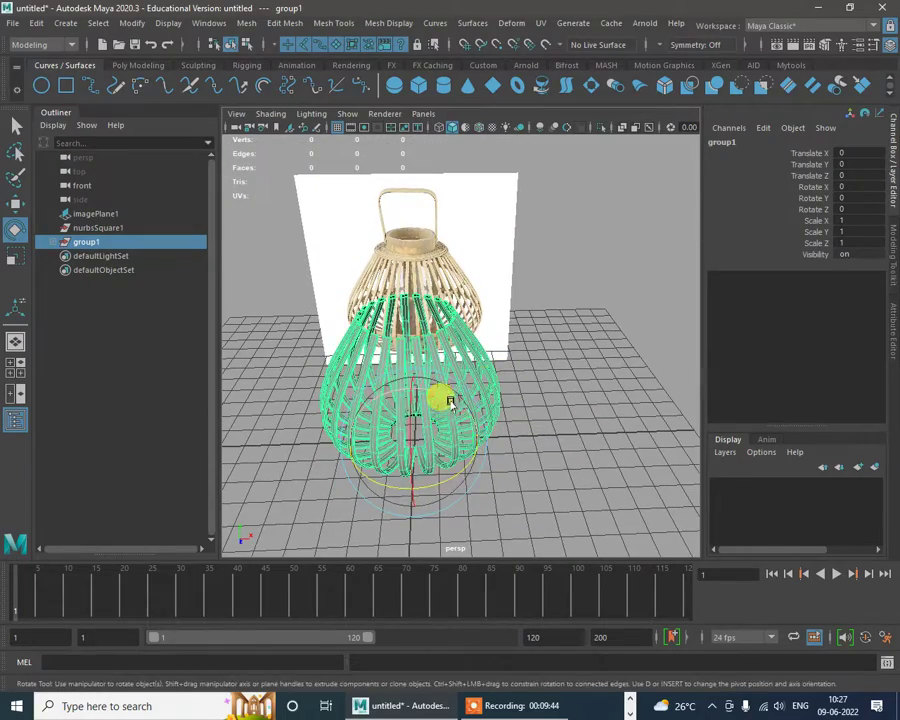
{"action": "left_click_drag", "start_coordinate": [450, 400], "coordinate": [498, 418]}
{"action": "scroll", "coordinate": [564, 370], "scroll_direction": "up", "scroll_amount": 2}
{"action": "scroll", "coordinate": [584, 389], "scroll_direction": "up", "scroll_amount": 2}
{"action": "left_click", "coordinate": [648, 337]}
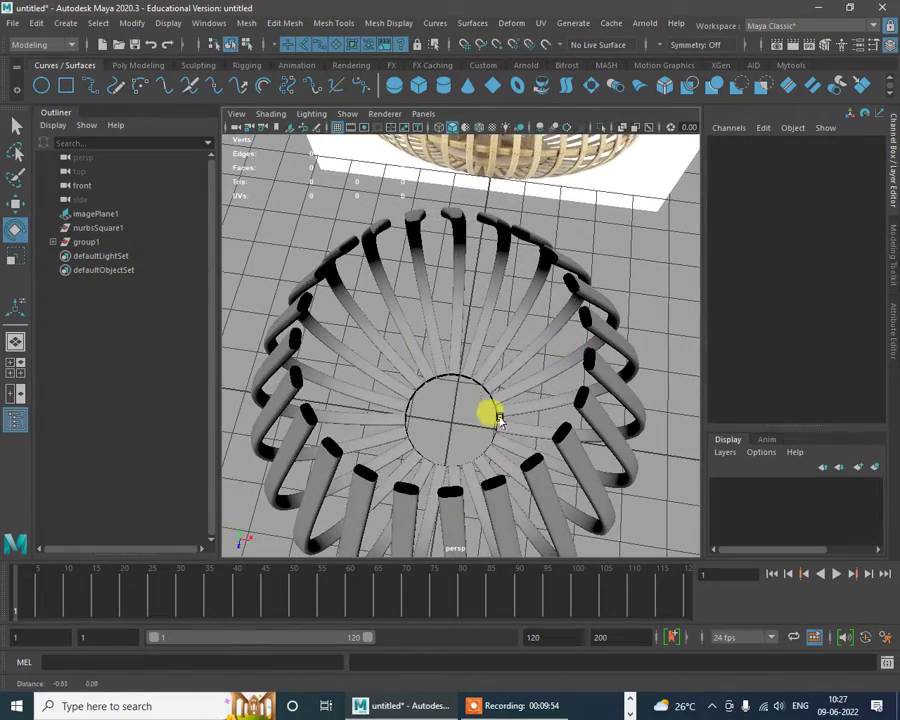
{"action": "left_click_drag", "start_coordinate": [545, 442], "coordinate": [509, 322], "text": "alt"}
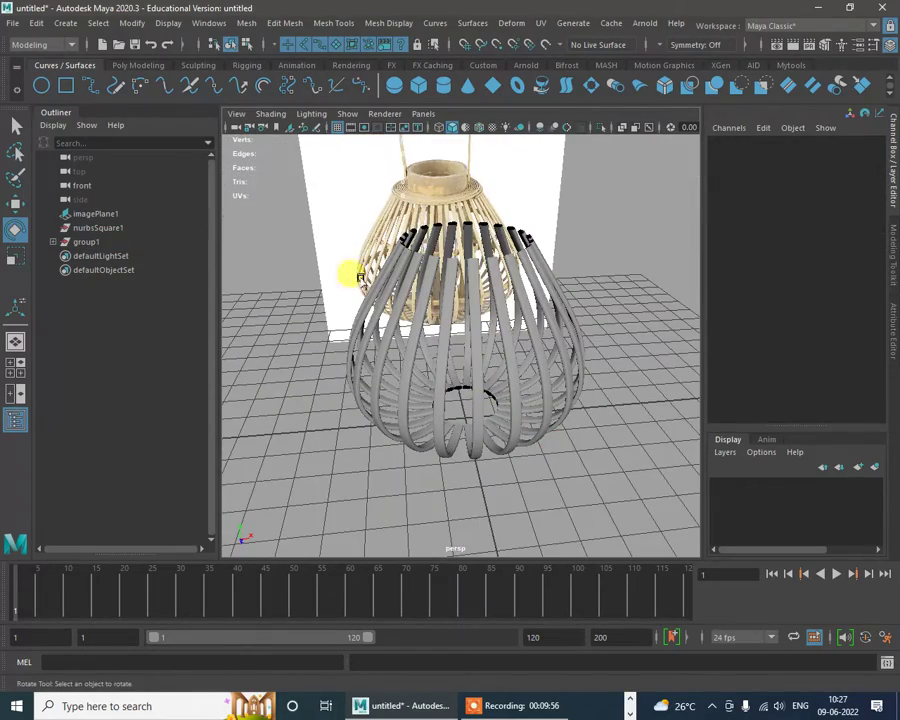
{"action": "mouse_move", "coordinate": [530, 392]}
{"action": "left_mouse_down", "text": "alt"}
{"action": "mouse_move", "coordinate": [579, 321]}
{"action": "mouse_move", "coordinate": [516, 384]}
{"action": "left_mouse_up", "text": "alt"}
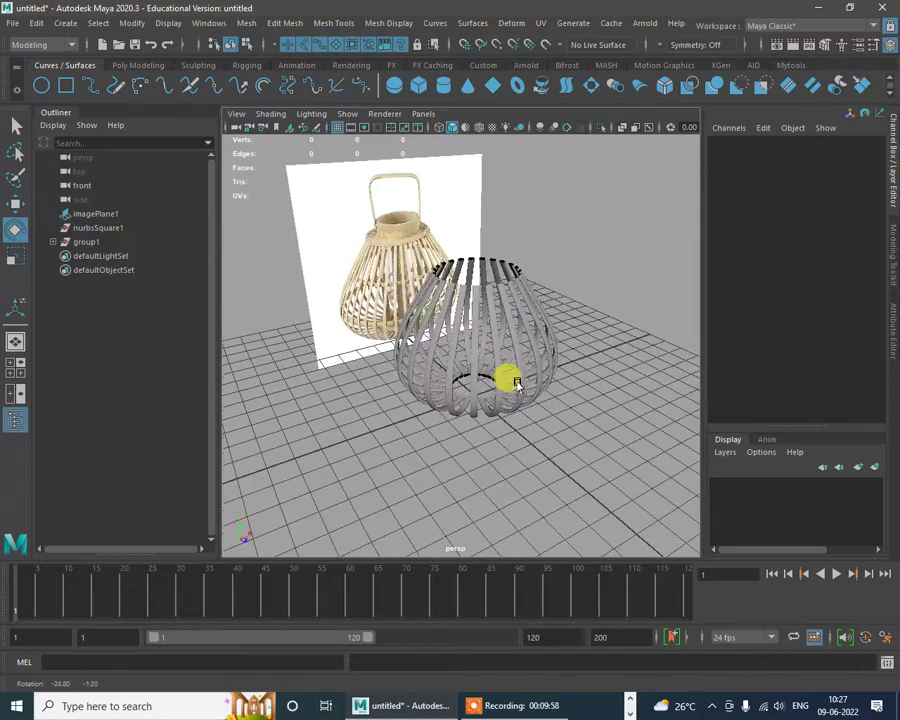
{"action": "right_click_drag", "start_coordinate": [571, 362], "coordinate": [569, 333], "text": "alt"}
{"action": "scroll", "coordinate": [452, 326], "scroll_direction": "up", "scroll_amount": 3}
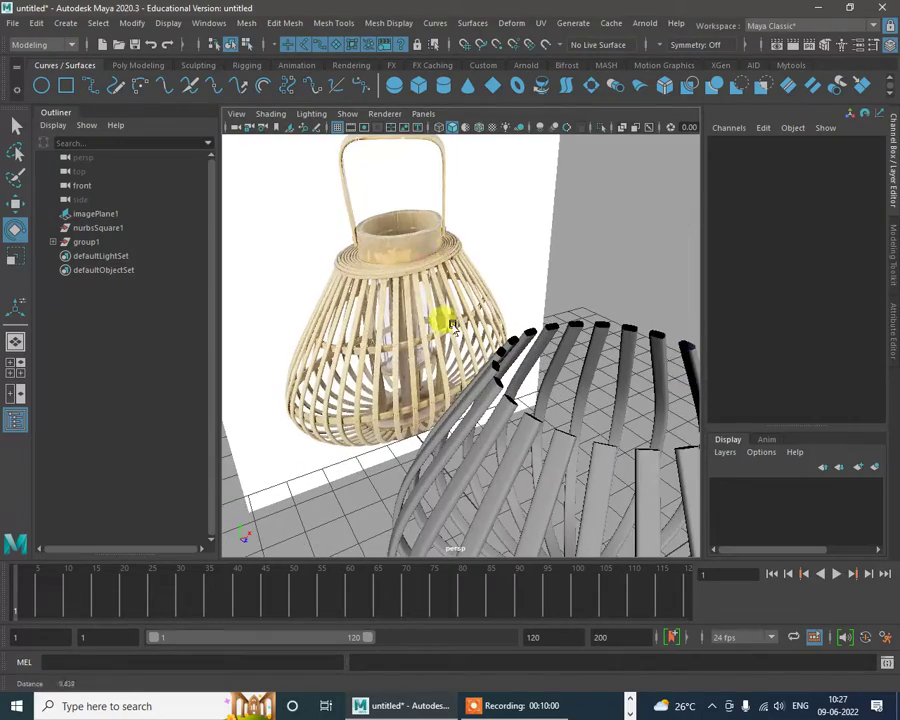
{"action": "left_click_drag", "start_coordinate": [506, 304], "coordinate": [472, 350], "text": "alt"}
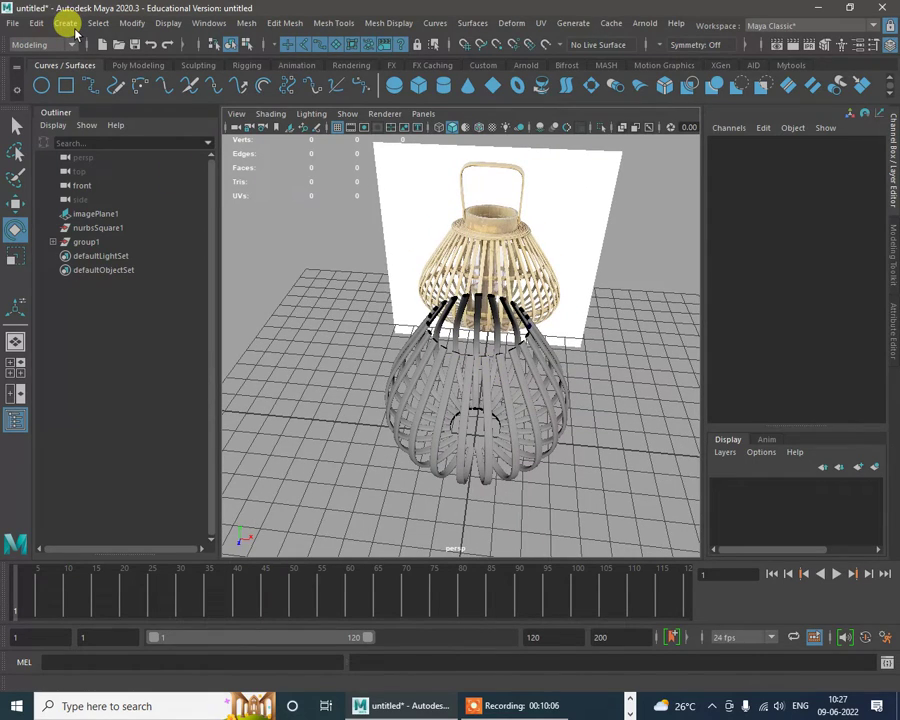
{"action": "left_click", "coordinate": [380, 297]}
{"action": "left_click_drag", "start_coordinate": [579, 373], "coordinate": [516, 305], "text": "alt"}
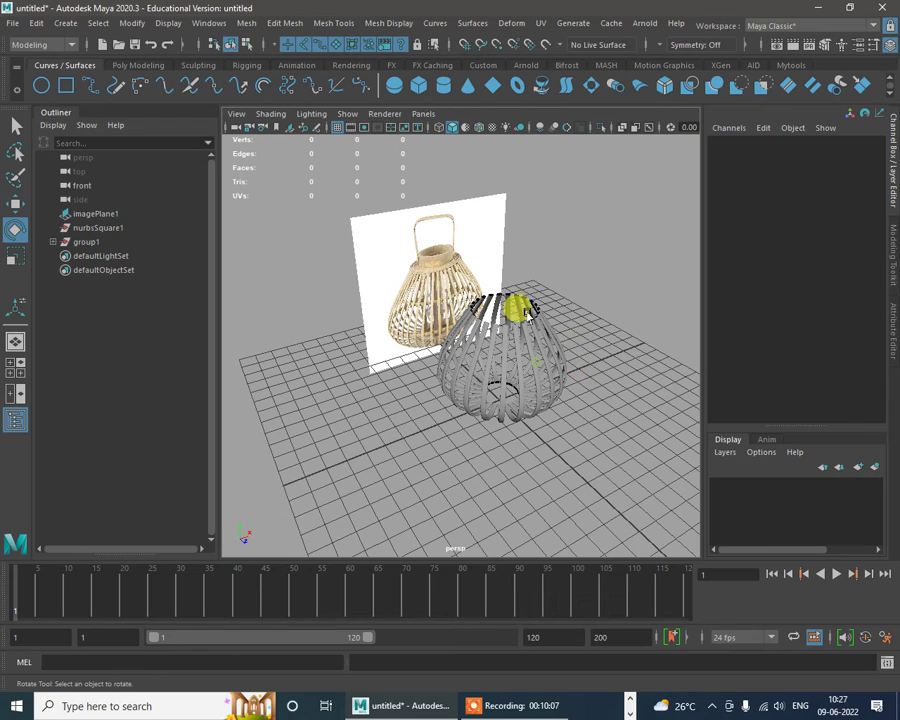
Step: Create a polygon helix and move it to about 5.6 on the Z axis, beside the cage
{"action": "left_click", "coordinate": [66, 25]}
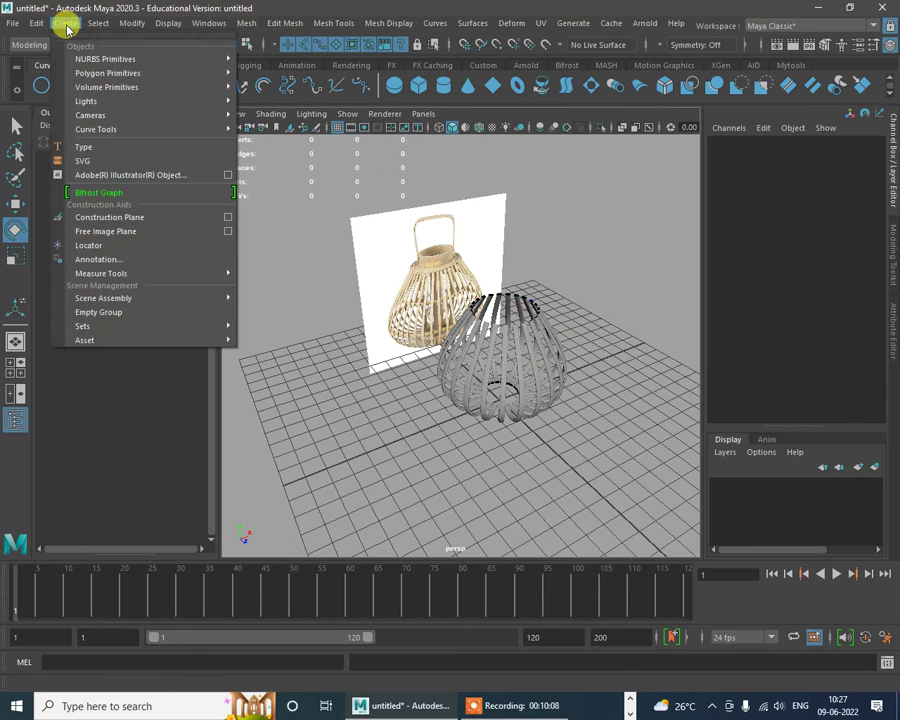
{"action": "left_click", "coordinate": [118, 74]}
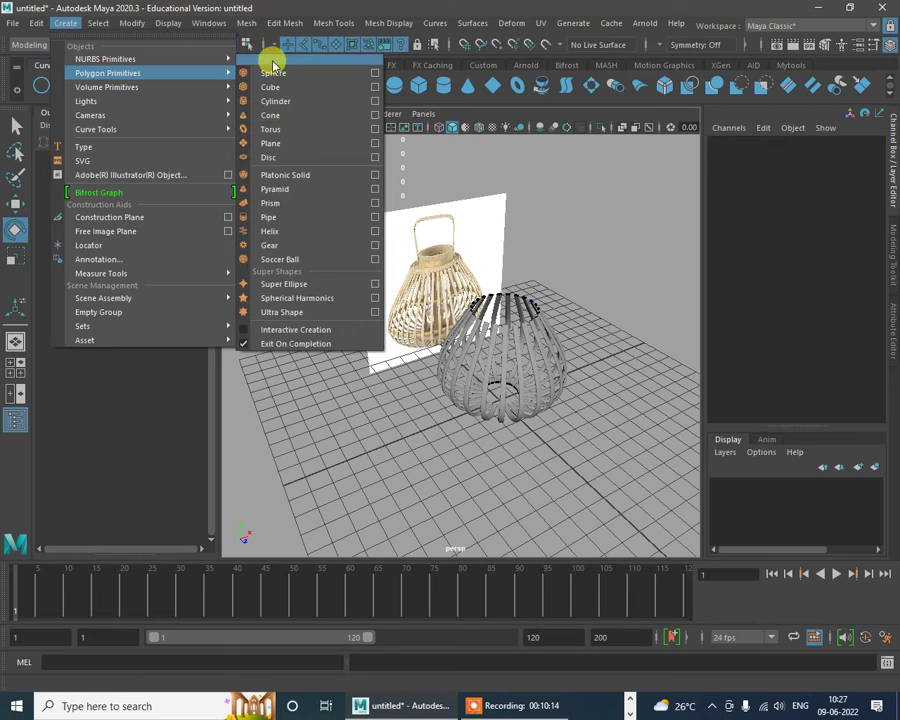
{"action": "left_click", "coordinate": [274, 64]}
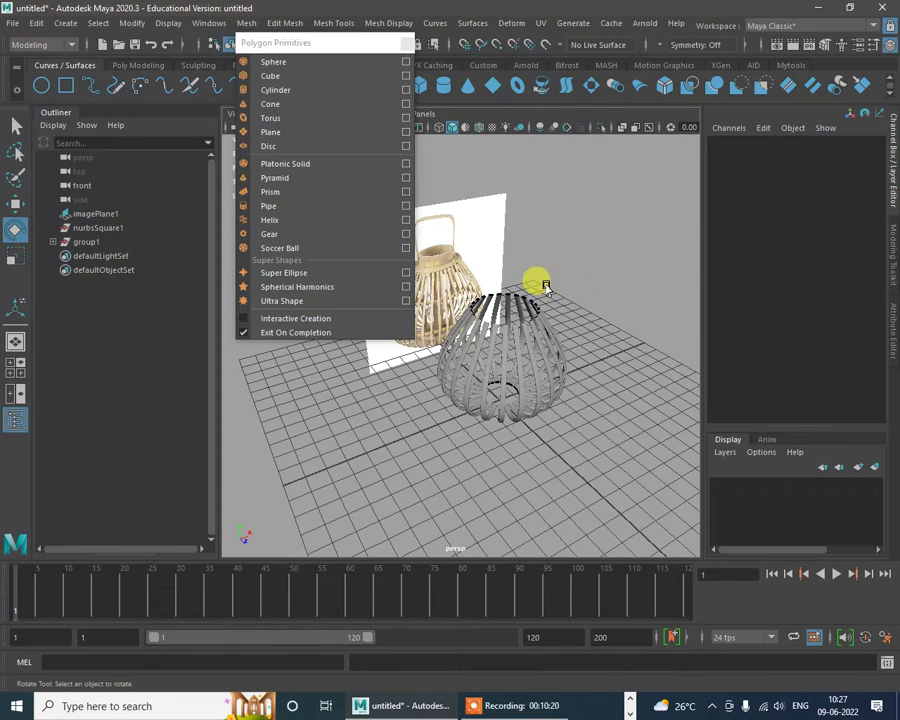
{"action": "scroll", "coordinate": [562, 267], "scroll_direction": "up", "scroll_amount": 2}
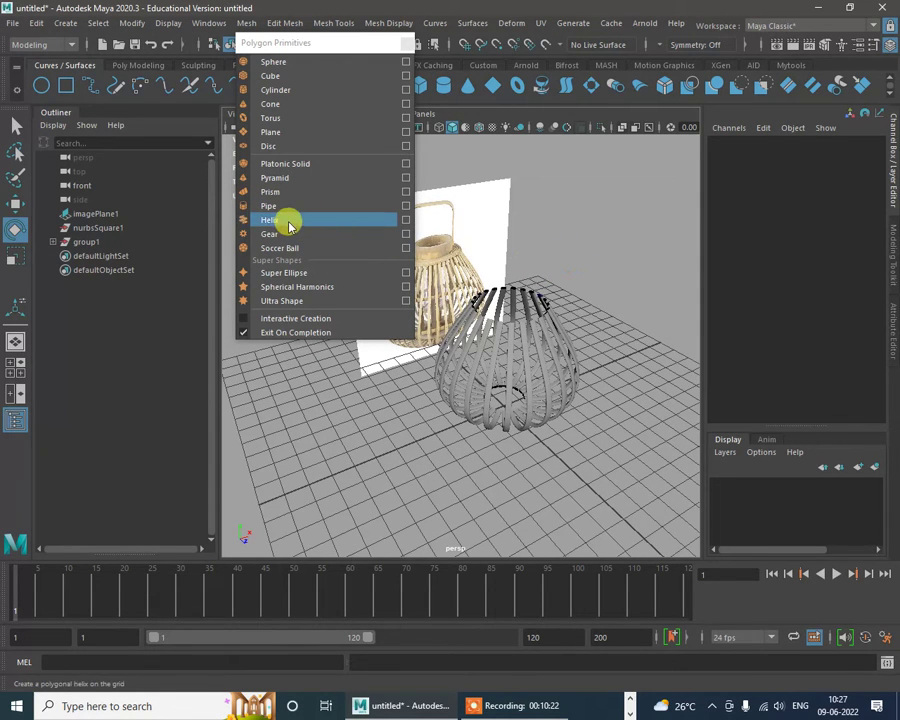
{"action": "left_click", "coordinate": [285, 220]}
{"action": "left_click_drag", "start_coordinate": [566, 382], "coordinate": [657, 470], "text": "alt"}
{"action": "key", "text": "w"}
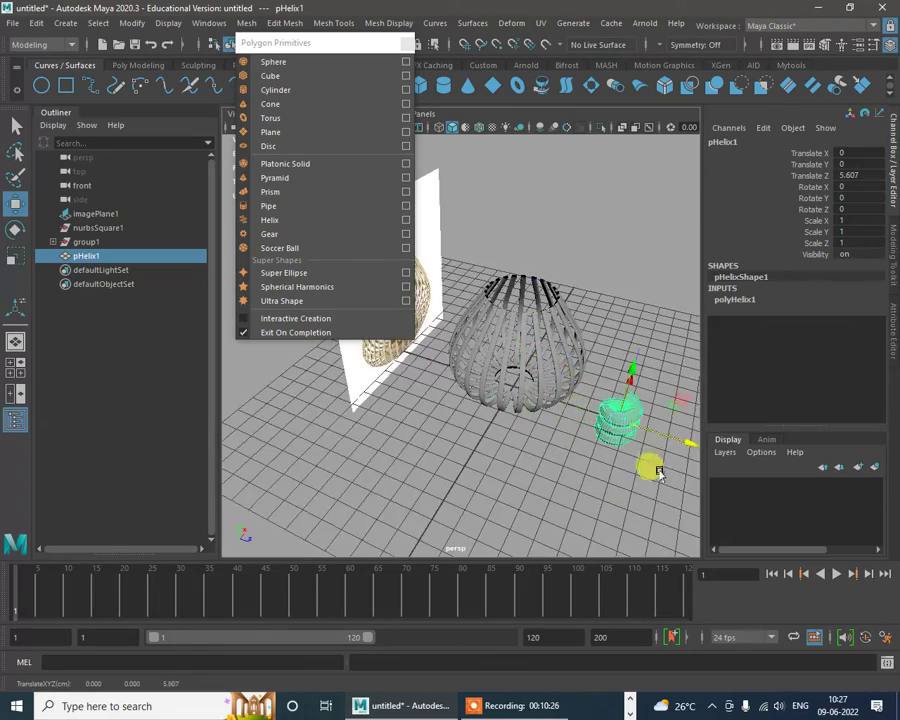
{"action": "middle_click_drag", "start_coordinate": [657, 470], "coordinate": [552, 400], "text": "alt"}
{"action": "scroll", "coordinate": [556, 430], "scroll_direction": "up", "scroll_amount": 6}
{"action": "middle_click_drag", "start_coordinate": [620, 475], "coordinate": [527, 368], "text": "alt"}
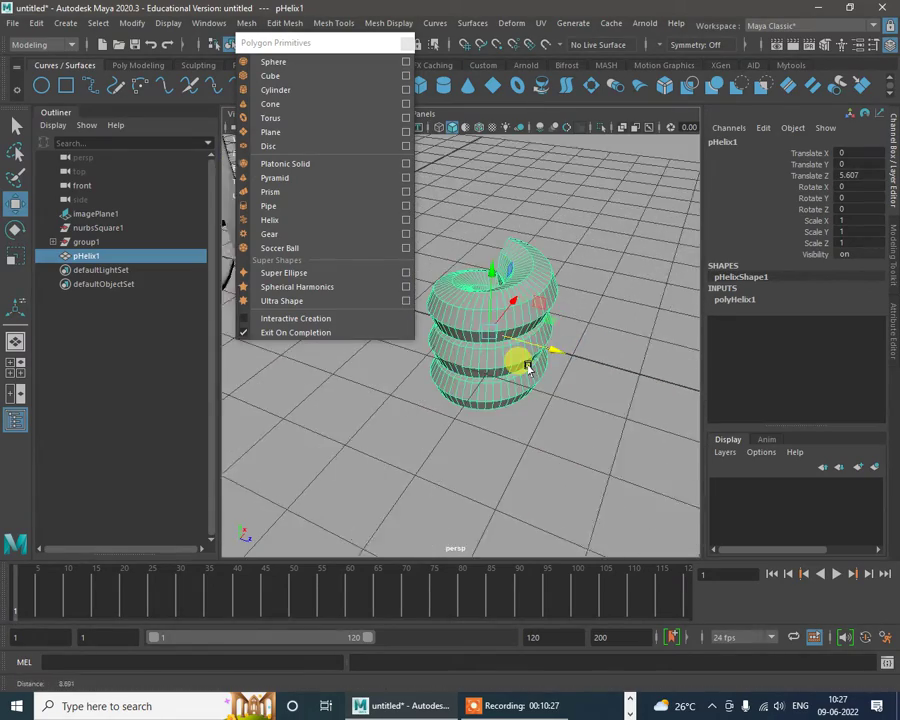
{"action": "left_click_drag", "start_coordinate": [527, 368], "coordinate": [580, 350], "text": "alt"}
Step: Try a radius of 1.6 and a width of 4.2 on the helix, and undo both changes
{"action": "left_click", "coordinate": [738, 300]}
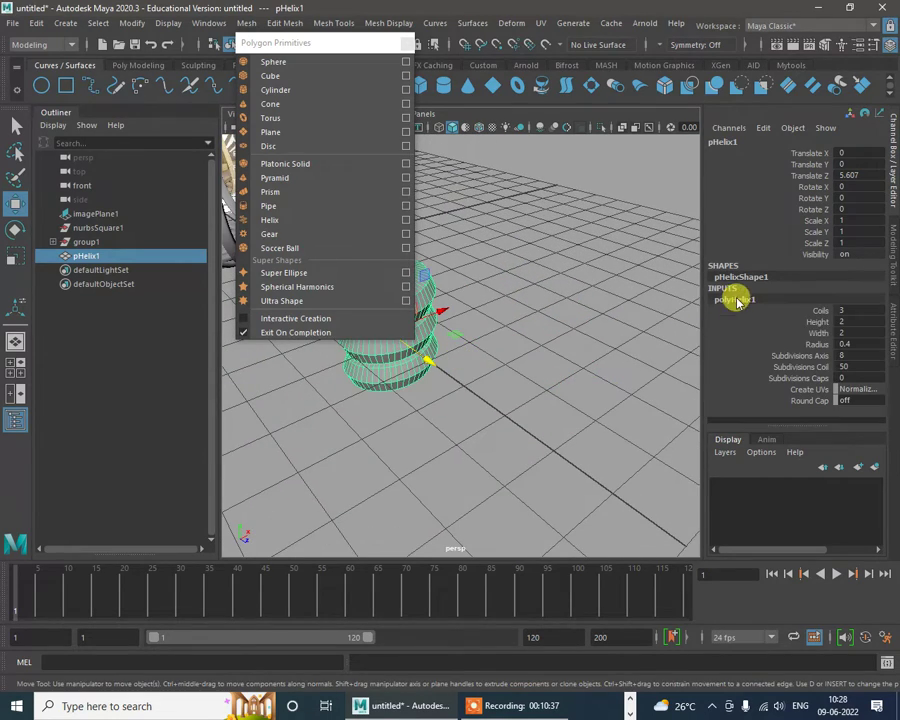
{"action": "left_click", "coordinate": [818, 343]}
{"action": "middle_click_drag", "start_coordinate": [572, 236], "coordinate": [432, 382]}
{"action": "left_click_drag", "start_coordinate": [432, 382], "coordinate": [718, 362], "text": "alt"}
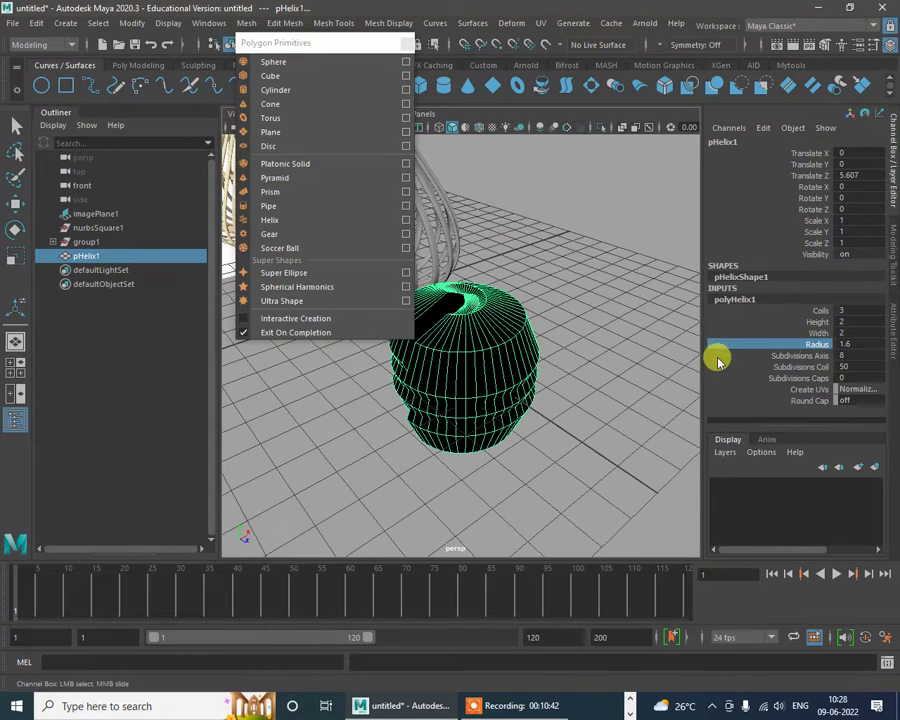
{"action": "left_click", "coordinate": [818, 332]}
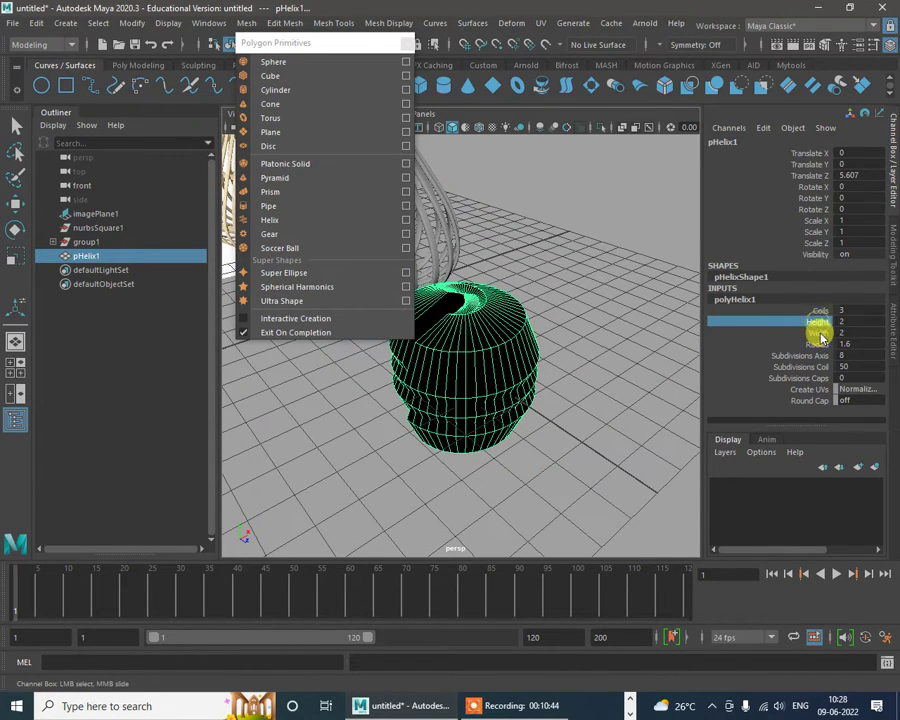
{"action": "middle_click_drag", "start_coordinate": [579, 336], "coordinate": [600, 346]}
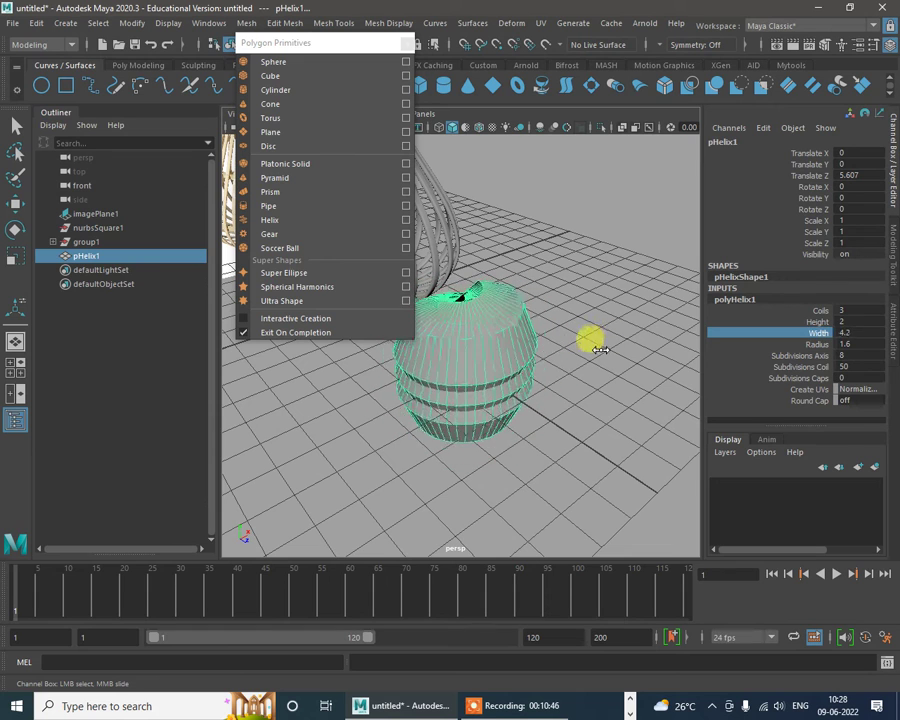
{"action": "key", "text": "ctrl+z"}
{"action": "key", "text": "ctrl+z"}
Step: Set the helix's radius to 0.01 and its number of coils to about 7.8
{"action": "left_click", "coordinate": [813, 343]}
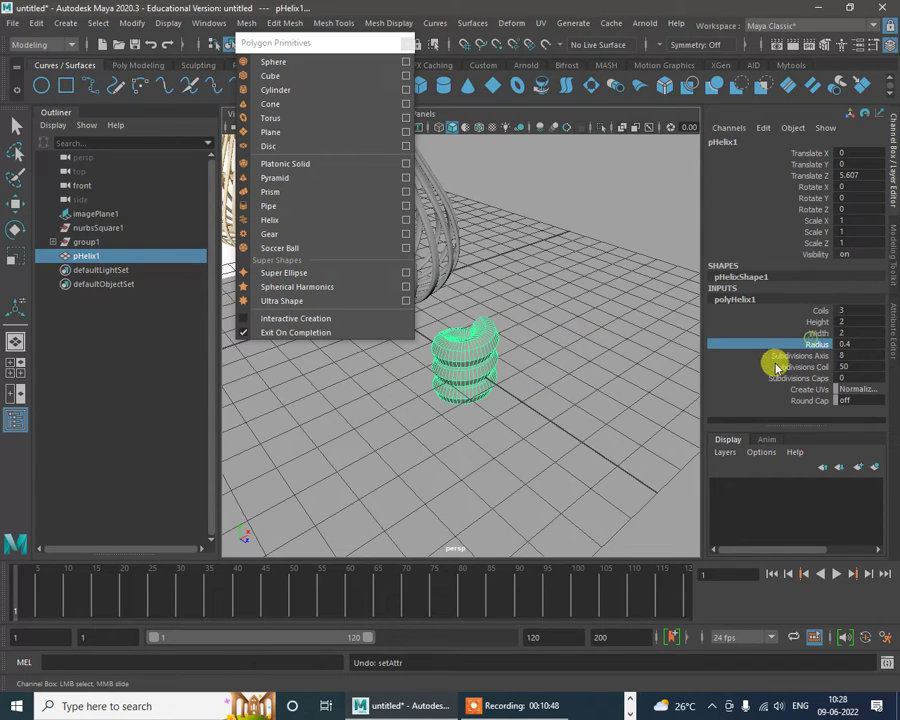
{"action": "middle_click_drag", "start_coordinate": [477, 312], "coordinate": [494, 326]}
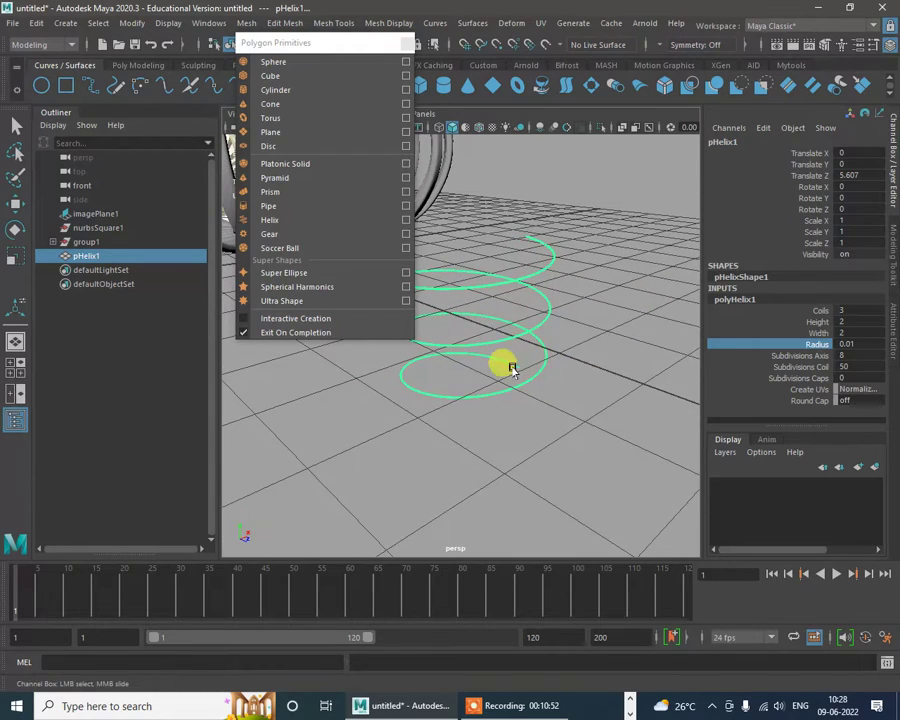
{"action": "left_click_drag", "start_coordinate": [511, 368], "coordinate": [554, 358], "text": "alt"}
{"action": "left_click", "coordinate": [817, 310]}
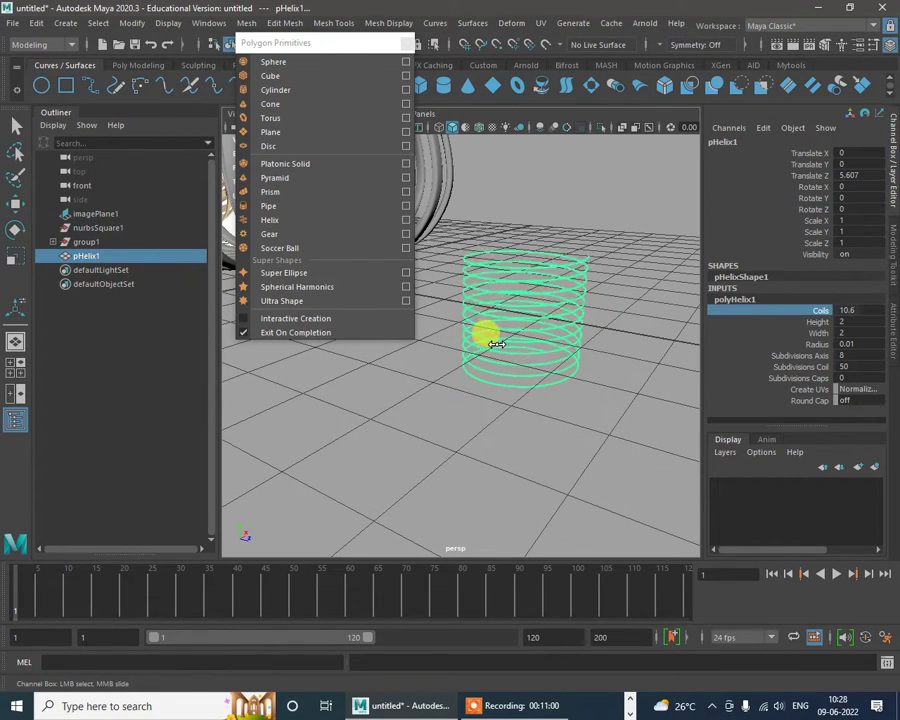
Step: Flatten the helix vertically into a ring by scaling it to about -0.005 on the Y axis
{"action": "key", "text": "r"}
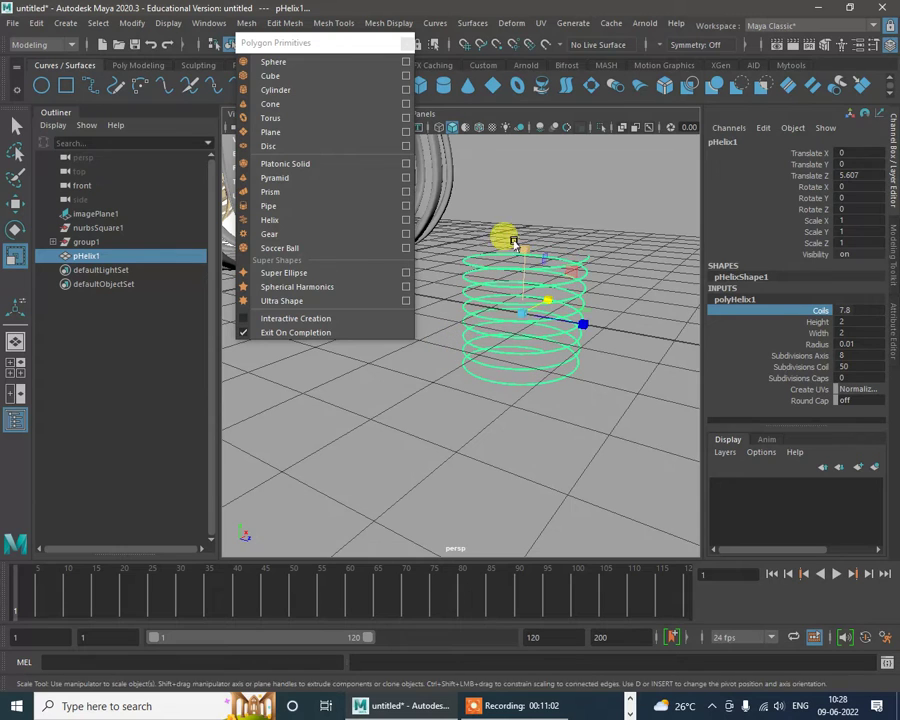
{"action": "left_click_drag", "start_coordinate": [524, 251], "coordinate": [531, 309]}
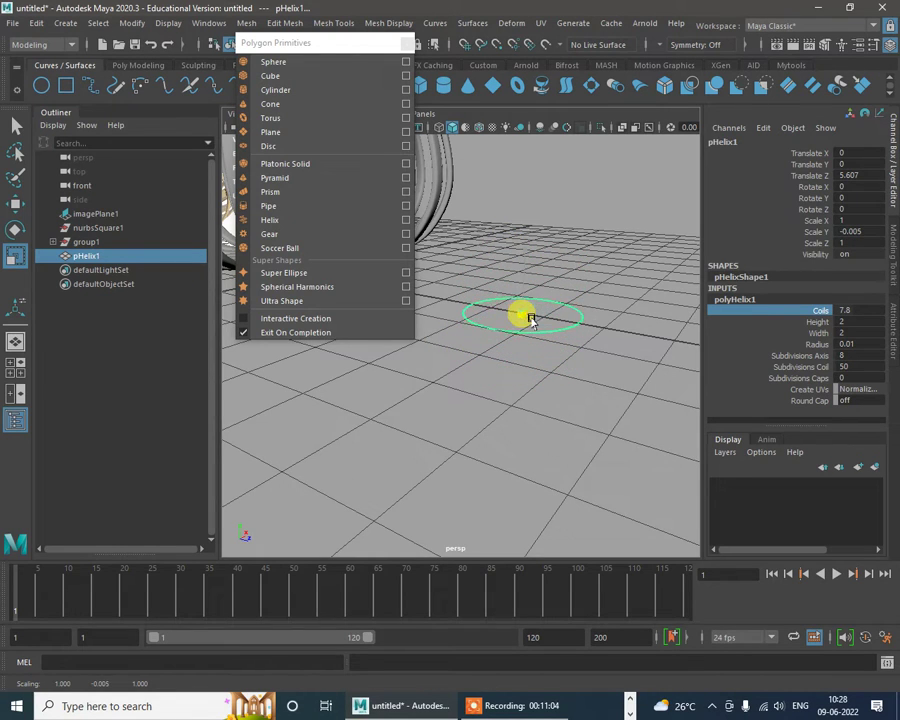
{"action": "left_click_drag", "start_coordinate": [536, 262], "coordinate": [591, 484], "text": "alt"}
{"action": "middle_click_drag", "start_coordinate": [591, 484], "coordinate": [502, 279], "text": "alt"}
{"action": "scroll", "coordinate": [504, 340], "scroll_direction": "up", "scroll_amount": 5}
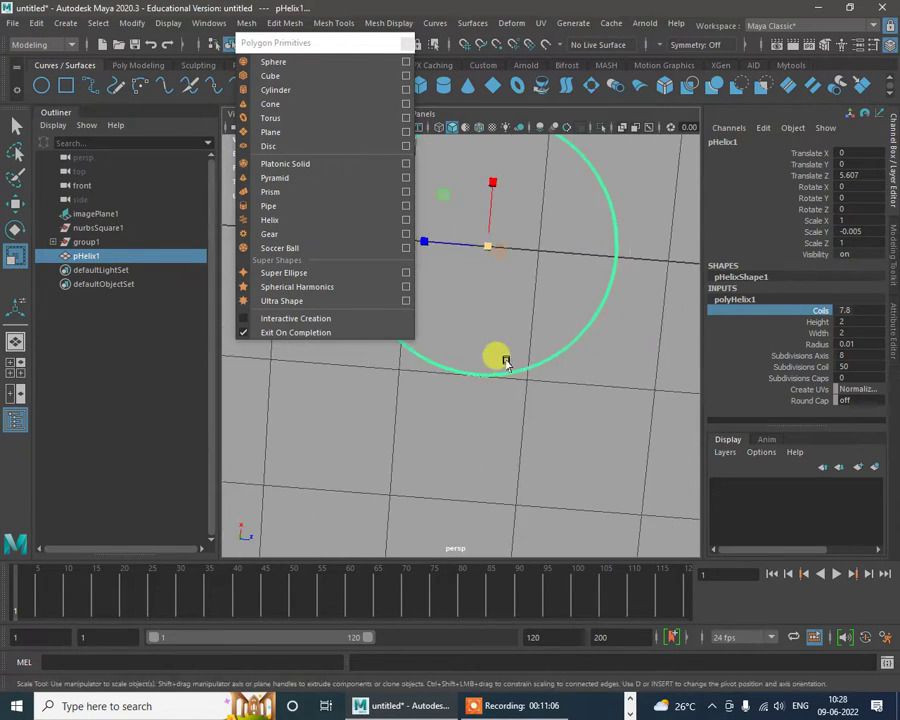
{"action": "right_click_drag", "start_coordinate": [505, 360], "coordinate": [560, 337], "text": "alt"}
Step: Set the flattened helix's height to about 29.7 so its coils form a thin band
{"action": "left_click", "coordinate": [818, 321]}
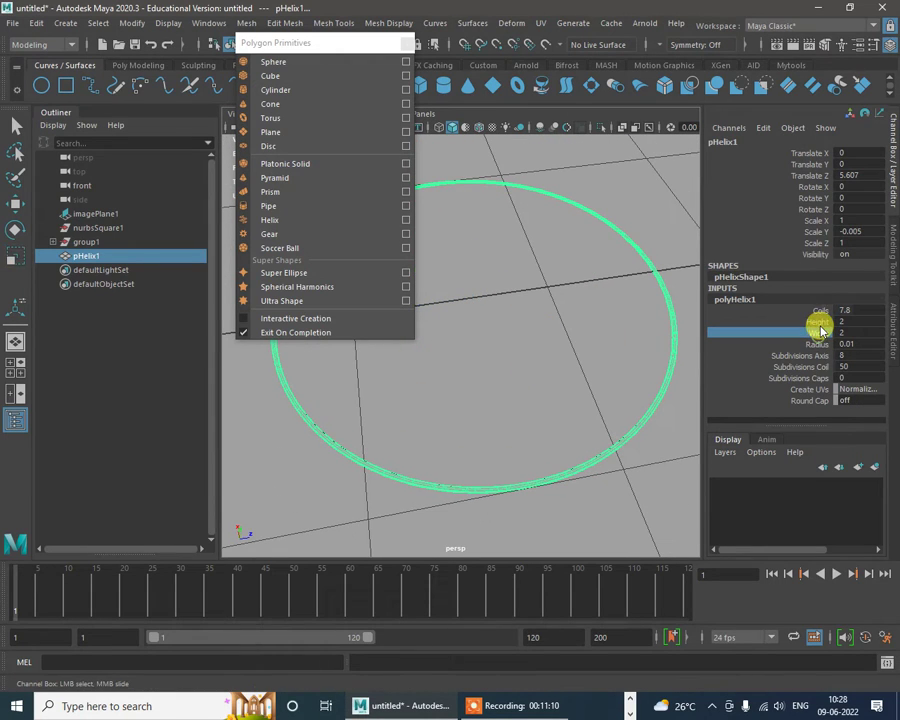
{"action": "middle_click_drag", "start_coordinate": [519, 319], "coordinate": [695, 279]}
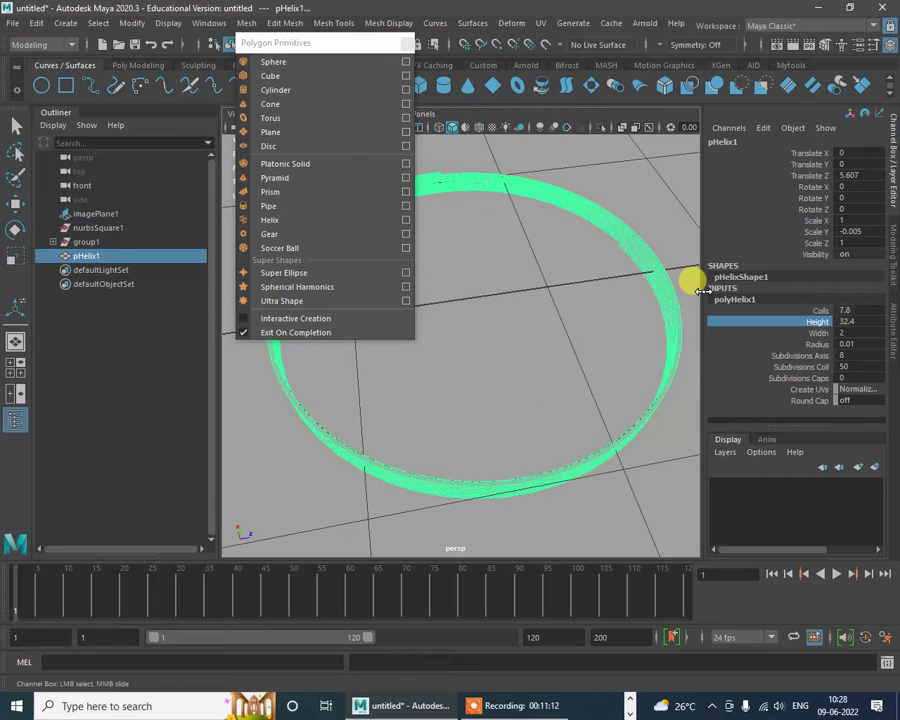
{"action": "left_click_drag", "start_coordinate": [695, 279], "coordinate": [629, 319], "text": "alt"}
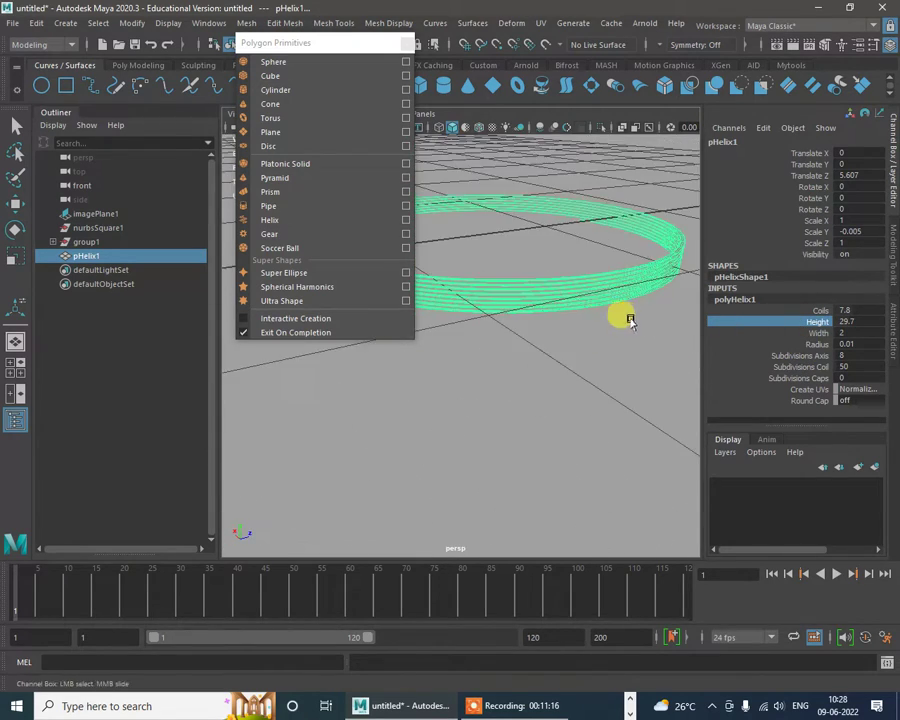
{"action": "scroll", "coordinate": [601, 290], "scroll_direction": "up", "scroll_amount": 4}
{"action": "left_click_drag", "start_coordinate": [611, 364], "coordinate": [567, 287], "text": "alt"}
{"action": "scroll", "coordinate": [566, 287], "scroll_direction": "down", "scroll_amount": 8}
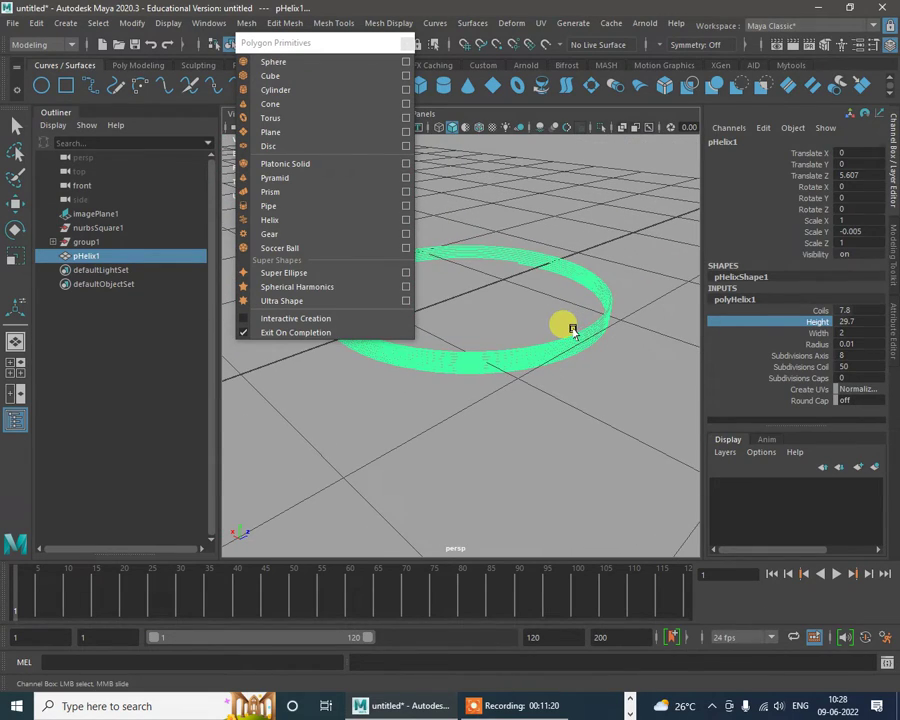
Step: Delete the helix and close the floating list of polygon primitives
{"action": "key", "text": "Delete"}
{"action": "left_click", "coordinate": [405, 44]}
{"action": "right_click_drag", "start_coordinate": [526, 354], "coordinate": [420, 340], "text": "alt"}
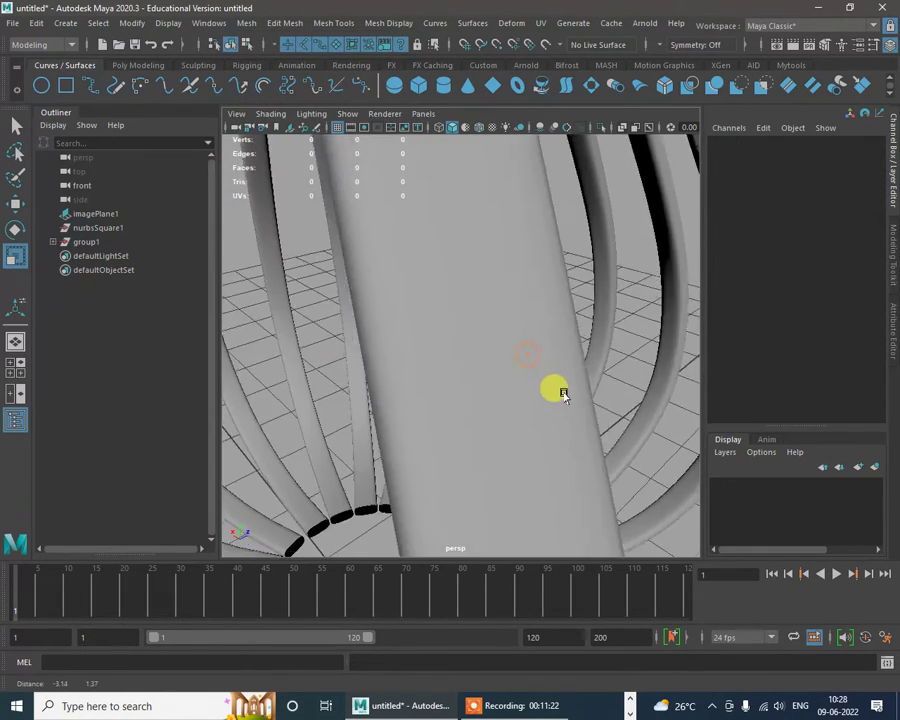
{"action": "right_click_drag", "start_coordinate": [568, 401], "coordinate": [318, 325], "text": "alt"}
{"action": "left_click_drag", "start_coordinate": [351, 346], "coordinate": [388, 293], "text": "alt"}
{"action": "right_click_drag", "start_coordinate": [388, 293], "coordinate": [460, 398], "text": "alt"}
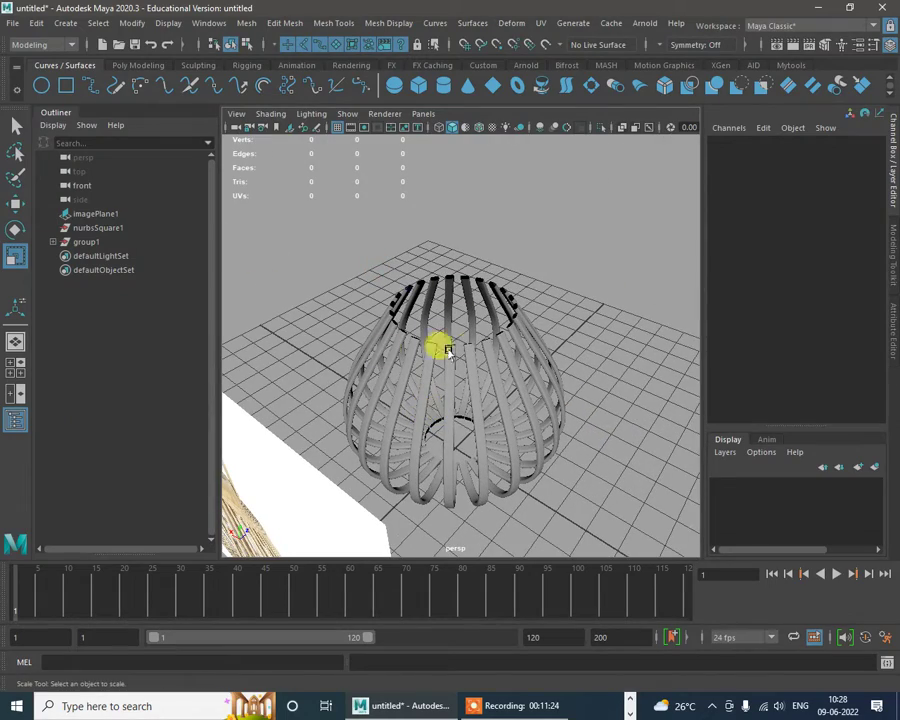
Step: Create a NURBS circle, scale it uniformly to about 1.45 and raise it to about 5.92 on Y at the cage's top opening
{"action": "left_click", "coordinate": [41, 85]}
{"action": "left_click_drag", "start_coordinate": [470, 400], "coordinate": [401, 422], "text": "alt"}
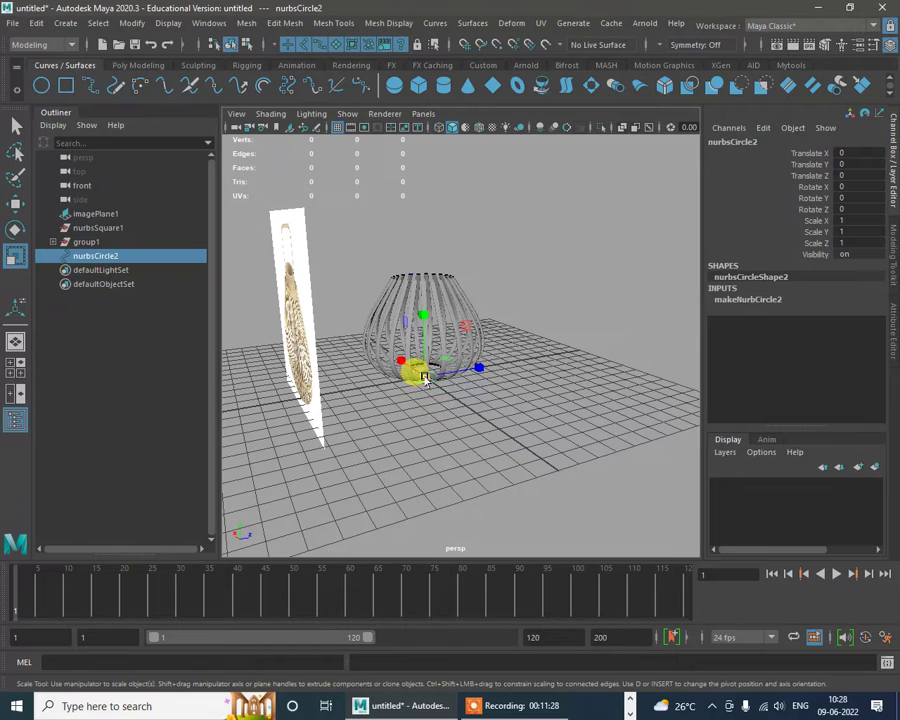
{"action": "left_click_drag", "start_coordinate": [425, 378], "coordinate": [430, 405]}
{"action": "key", "text": "w"}
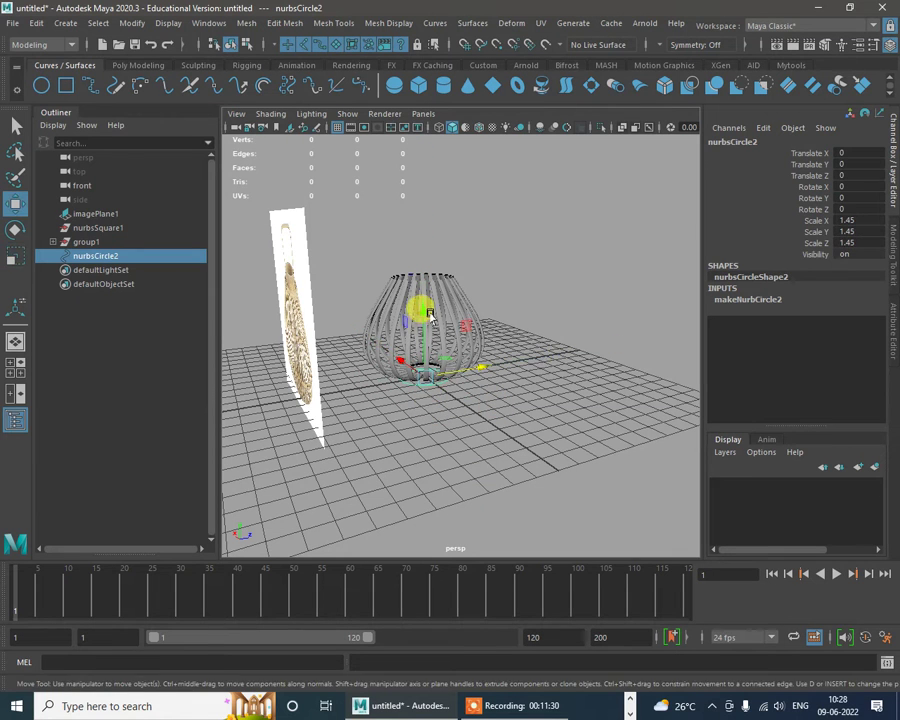
{"action": "left_click_drag", "start_coordinate": [421, 324], "coordinate": [482, 397]}
{"action": "scroll", "coordinate": [482, 397], "scroll_direction": "up", "scroll_amount": 3}
{"action": "middle_click_drag", "start_coordinate": [482, 397], "coordinate": [455, 334], "text": "alt"}
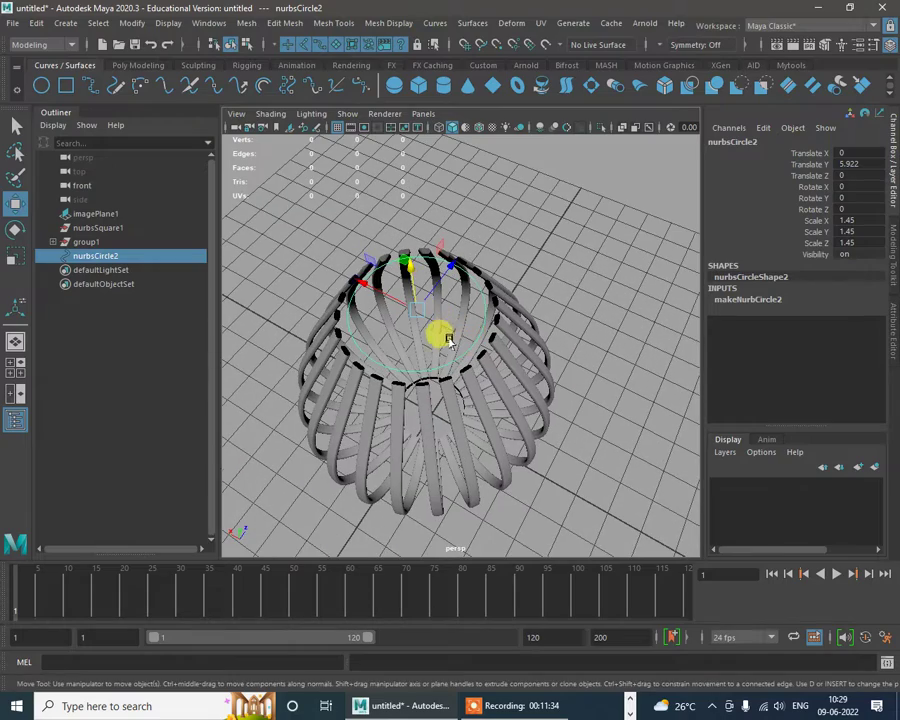
Step: Enlarge the rim circle uniformly to about 1.742 so it follows the tops of the cage strips
{"action": "key", "text": "r"}
{"action": "left_click_drag", "start_coordinate": [411, 301], "coordinate": [455, 300]}
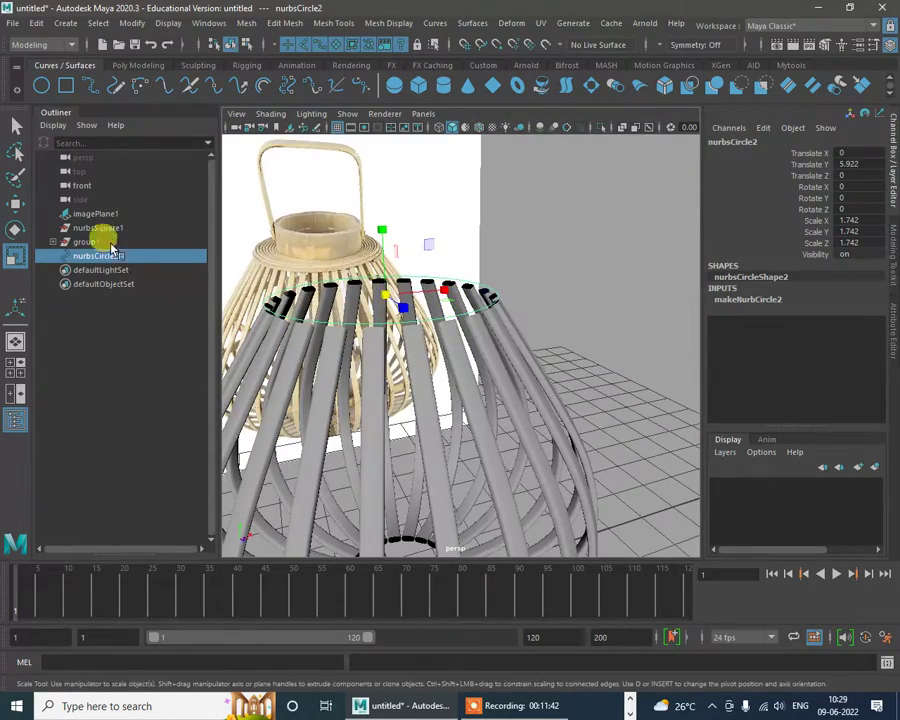
Step: Duplicate the strip's profile curve nurbsCircle1 inside group1 and raise the copy to about 5.988 on Y
{"action": "left_click", "coordinate": [52, 243]}
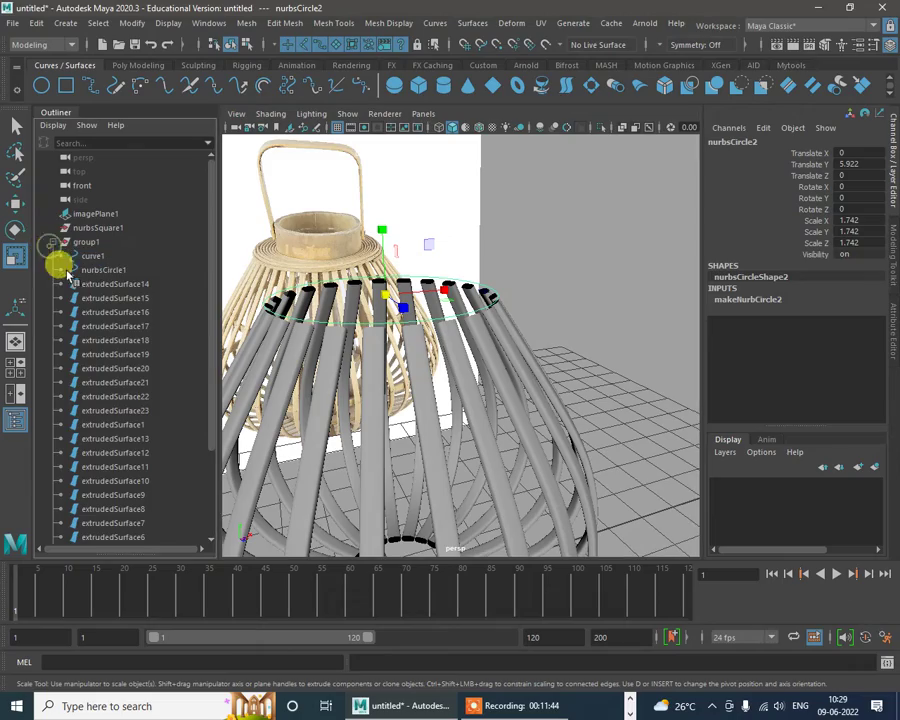
{"action": "left_click", "coordinate": [84, 256]}
{"action": "left_click", "coordinate": [90, 270]}
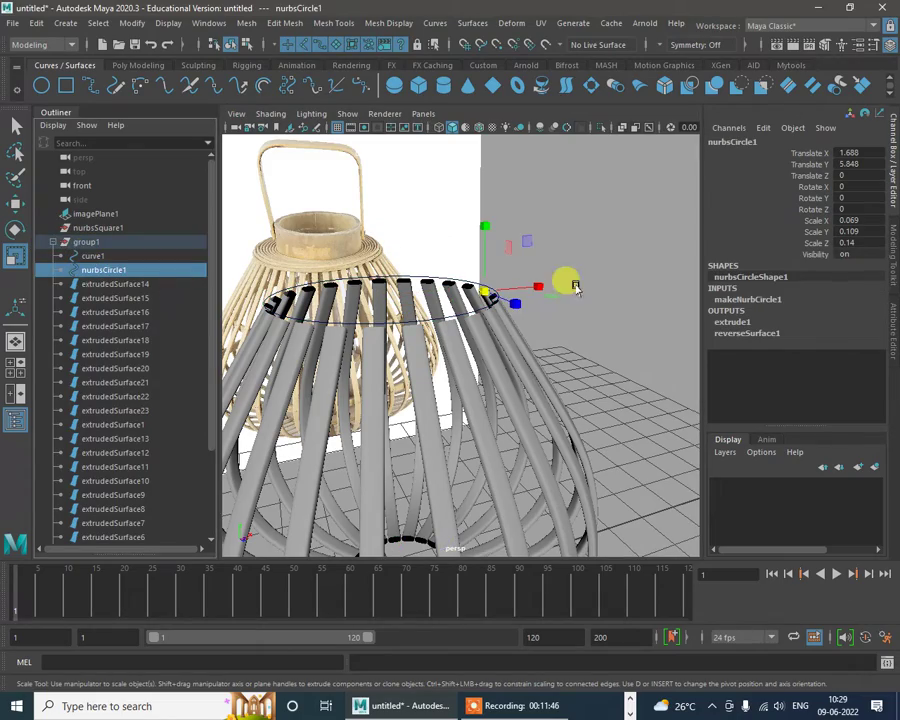
{"action": "left_click_drag", "start_coordinate": [570, 282], "coordinate": [546, 290], "text": "alt"}
{"action": "key", "text": "ctrl+d"}
{"action": "key", "text": "w"}
{"action": "left_click_drag", "start_coordinate": [506, 232], "coordinate": [552, 285]}
Step: Extrude the copied profile curve along the rim circle as a surface
{"action": "left_click", "coordinate": [537, 313]}
{"action": "scroll", "coordinate": [460, 296], "scroll_direction": "down", "scroll_amount": 6}
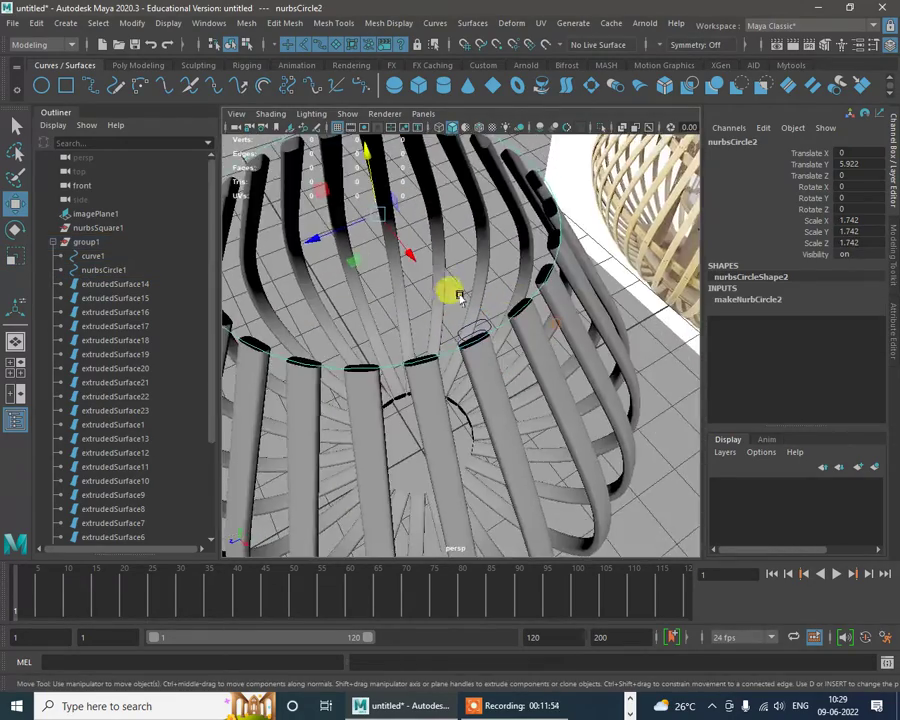
{"action": "mouse_move", "coordinate": [488, 313]}
{"action": "left_mouse_down", "text": "alt"}
{"action": "mouse_move", "coordinate": [577, 308]}
{"action": "mouse_move", "coordinate": [518, 297]}
{"action": "mouse_move", "coordinate": [422, 322]}
{"action": "mouse_move", "coordinate": [440, 332]}
{"action": "mouse_move", "coordinate": [482, 321]}
{"action": "mouse_move", "coordinate": [446, 333]}
{"action": "mouse_move", "coordinate": [476, 330]}
{"action": "mouse_move", "coordinate": [453, 268]}
{"action": "mouse_move", "coordinate": [484, 308]}
{"action": "left_mouse_up", "text": "alt"}
{"action": "left_click", "coordinate": [510, 328]}
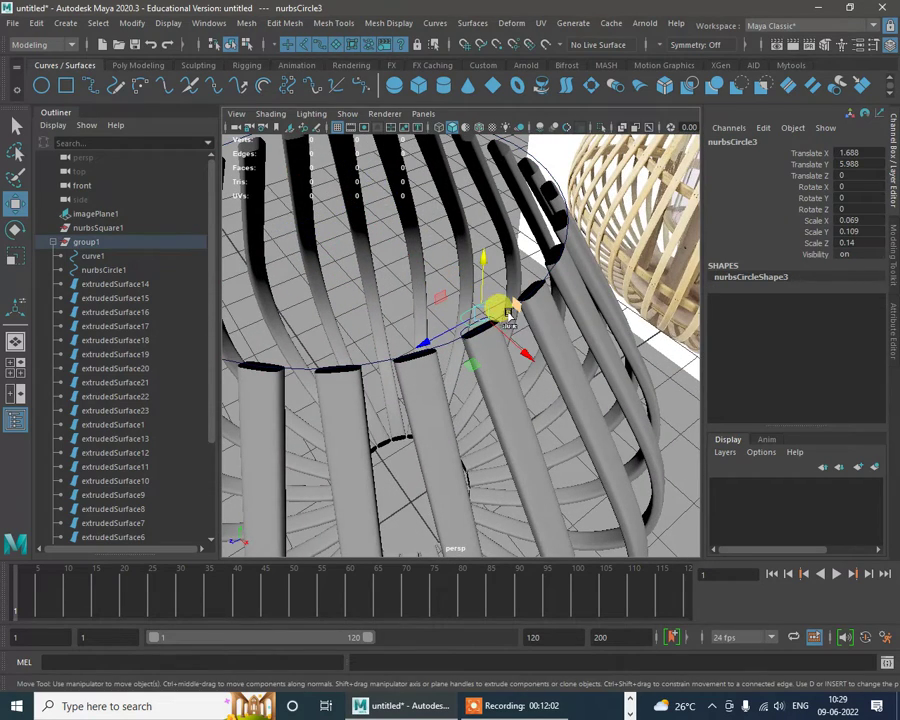
{"action": "left_click", "coordinate": [510, 317]}
{"action": "key", "text": "q"}
{"action": "left_click", "coordinate": [446, 356]}
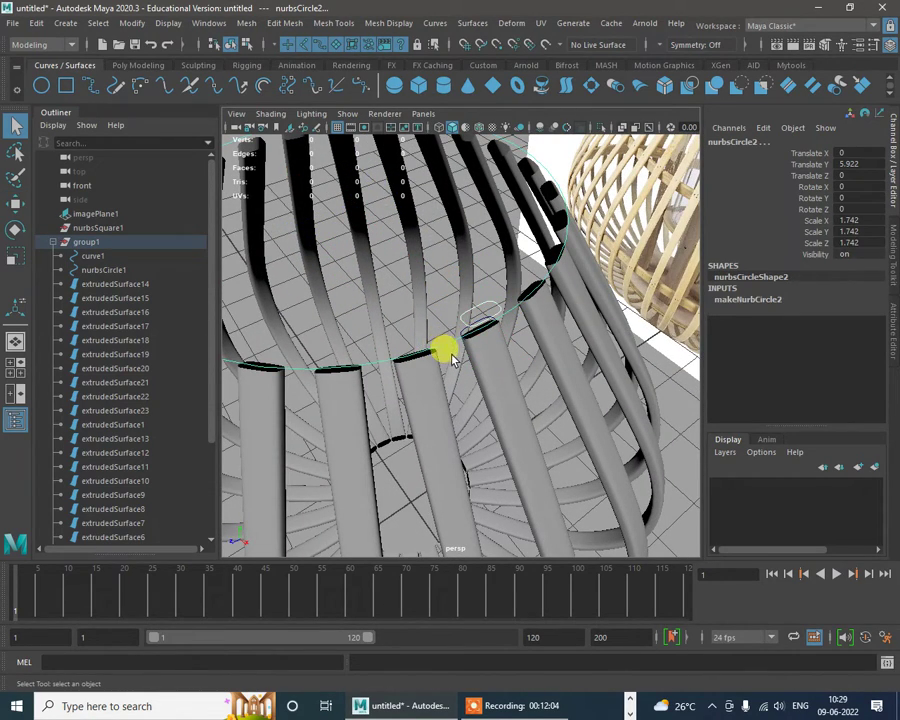
{"action": "left_click", "coordinate": [474, 22]}
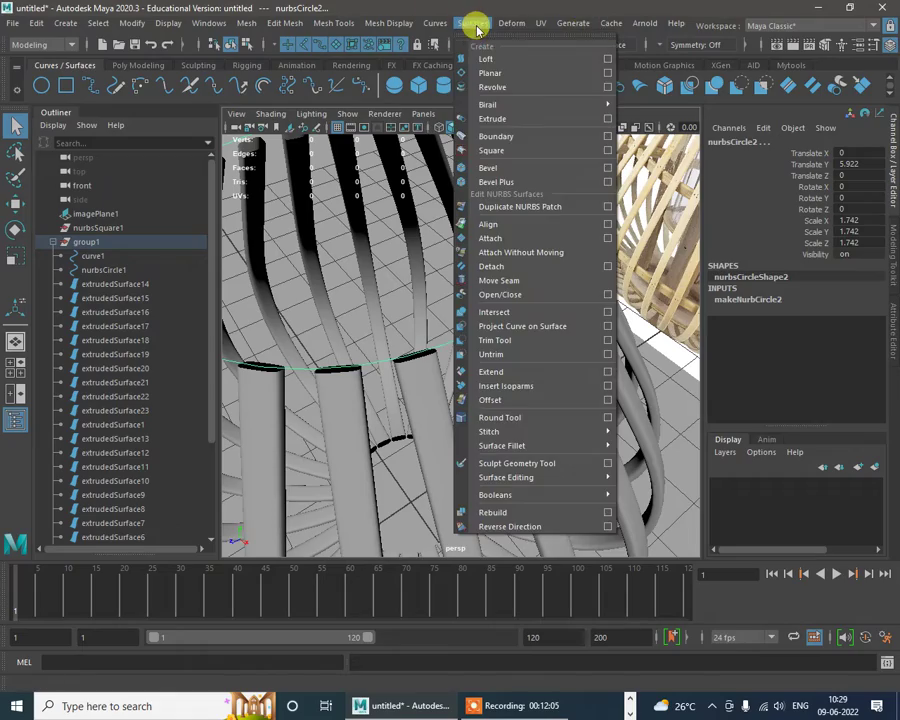
{"action": "left_click", "coordinate": [517, 120]}
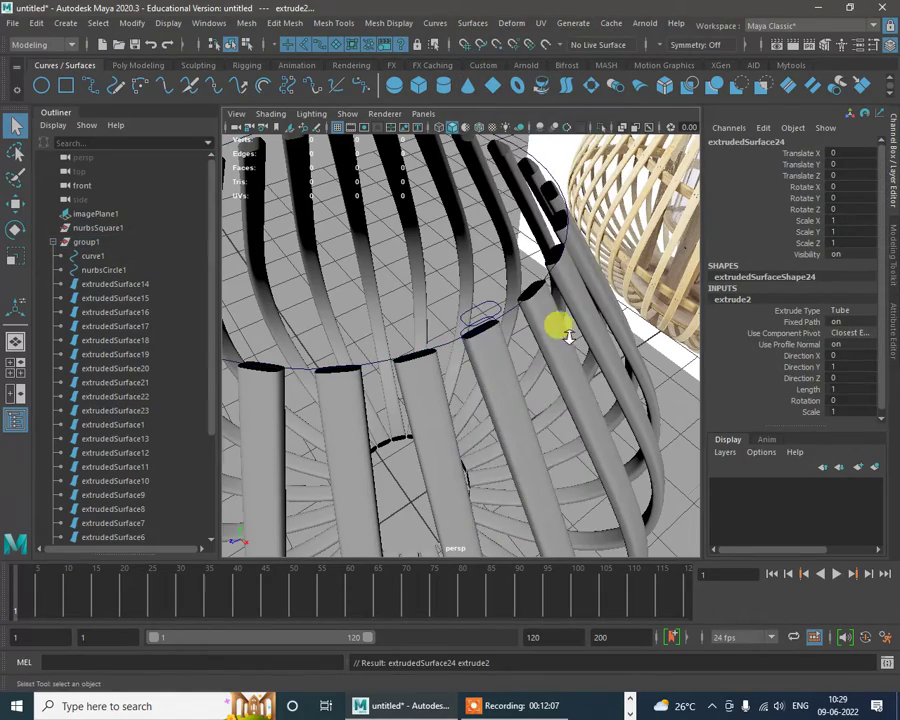
{"action": "left_click_drag", "start_coordinate": [558, 321], "coordinate": [476, 311], "text": "alt"}
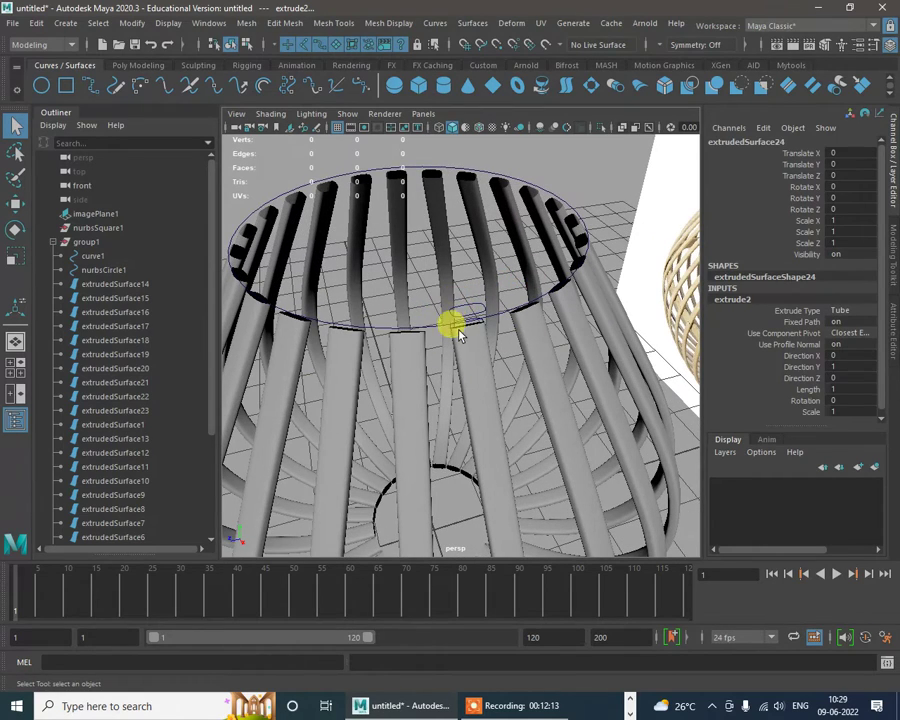
{"action": "left_click_drag", "start_coordinate": [458, 335], "coordinate": [300, 297], "text": "alt"}
{"action": "left_click", "coordinate": [505, 310]}
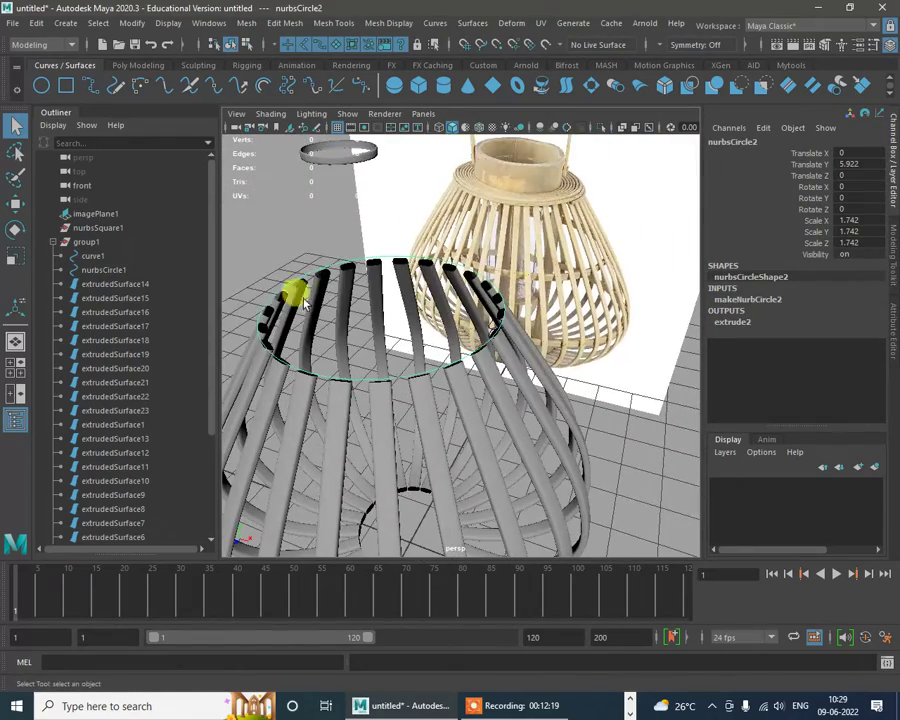
Step: Put the cage group group1 into a new display layer and hide that layer
{"action": "left_click", "coordinate": [51, 247]}
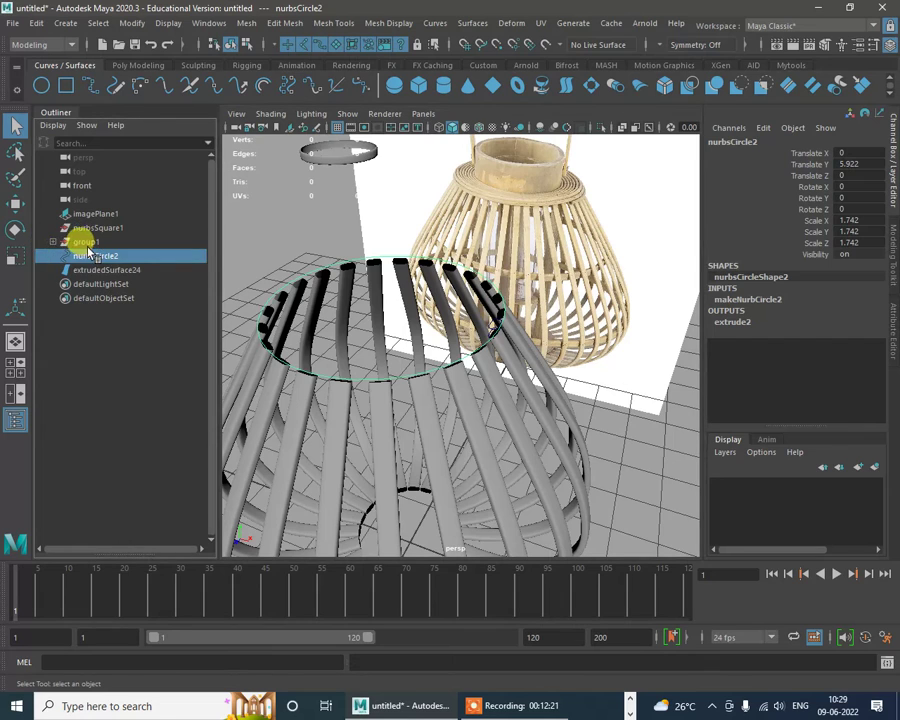
{"action": "left_click", "coordinate": [85, 242]}
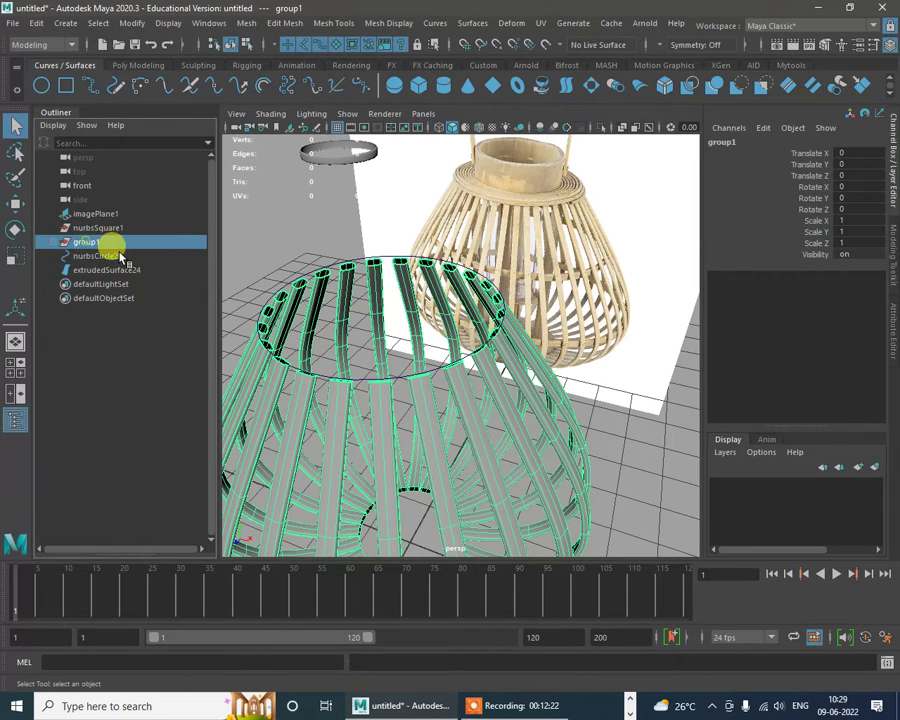
{"action": "left_click", "coordinate": [874, 468]}
{"action": "left_click", "coordinate": [718, 485]}
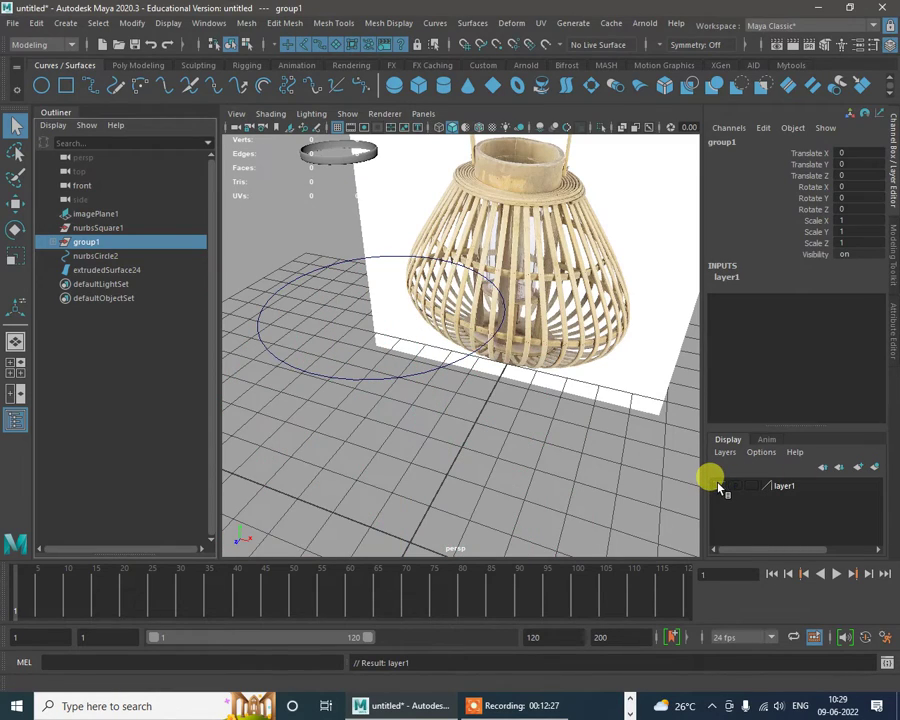
{"action": "left_click", "coordinate": [718, 485]}
{"action": "left_click", "coordinate": [718, 485]}
{"action": "left_click", "coordinate": [718, 485]}
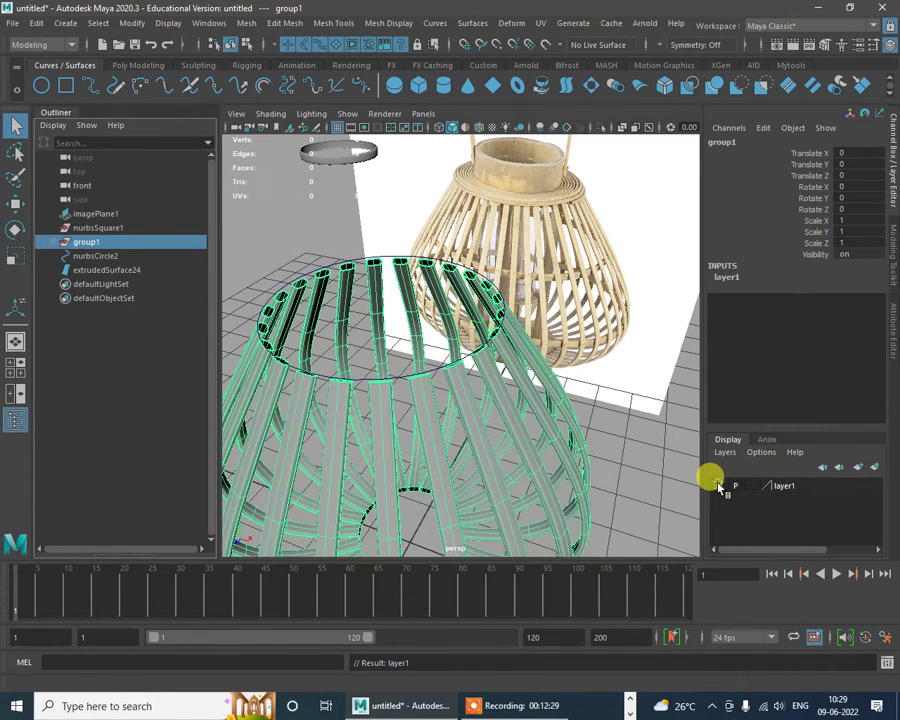
{"action": "left_click", "coordinate": [718, 485]}
Step: Delete the misplaced extruded ring surface extrudedSurface24
{"action": "scroll", "coordinate": [356, 342], "scroll_direction": "down", "scroll_amount": 5}
{"action": "scroll", "coordinate": [356, 342], "scroll_direction": "up", "scroll_amount": 3}
{"action": "left_click_drag", "start_coordinate": [356, 342], "coordinate": [414, 250], "text": "alt"}
{"action": "left_click", "coordinate": [414, 249]}
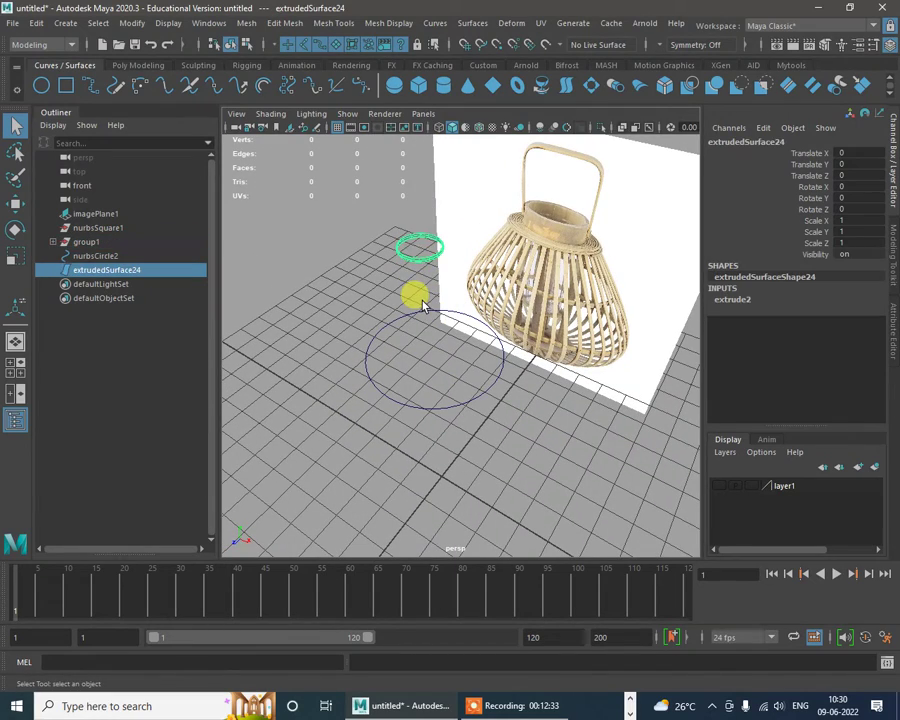
{"action": "key", "text": "Delete"}
Step: Take the profile curve nurbsCircle1 out of group1 and place it at the top level of the scene hierarchy
{"action": "left_click_drag", "start_coordinate": [487, 350], "coordinate": [557, 428], "text": "alt"}
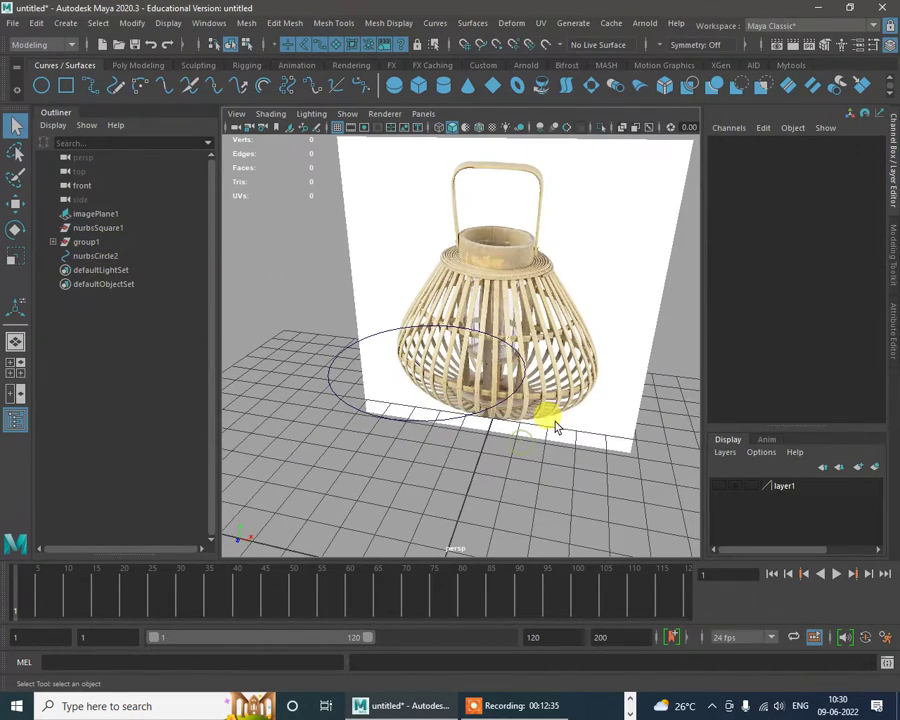
{"action": "left_click", "coordinate": [51, 242]}
{"action": "left_click", "coordinate": [94, 256]}
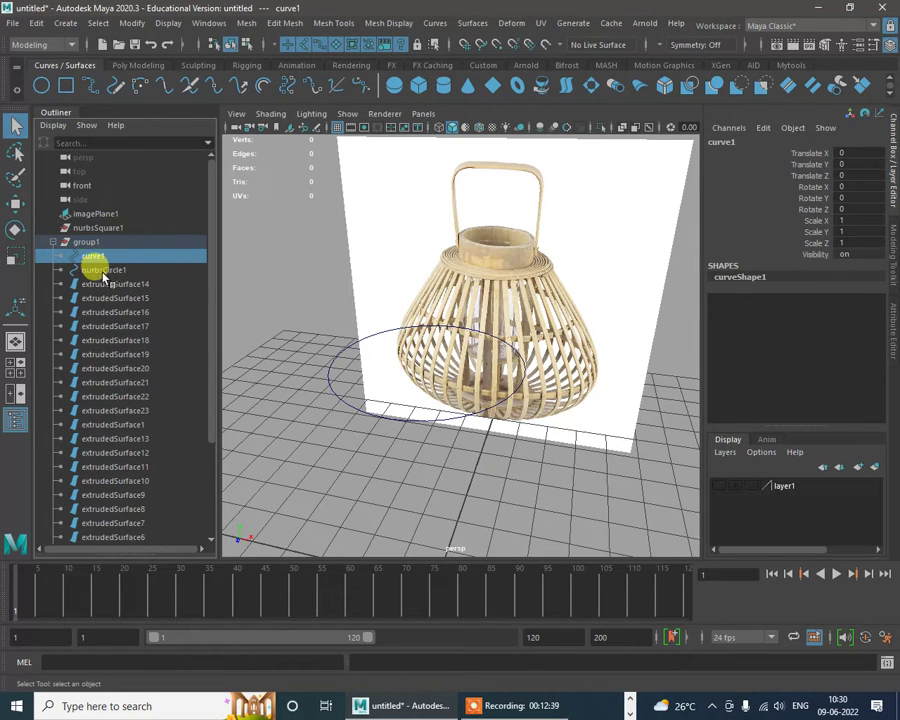
{"action": "left_click", "coordinate": [104, 271]}
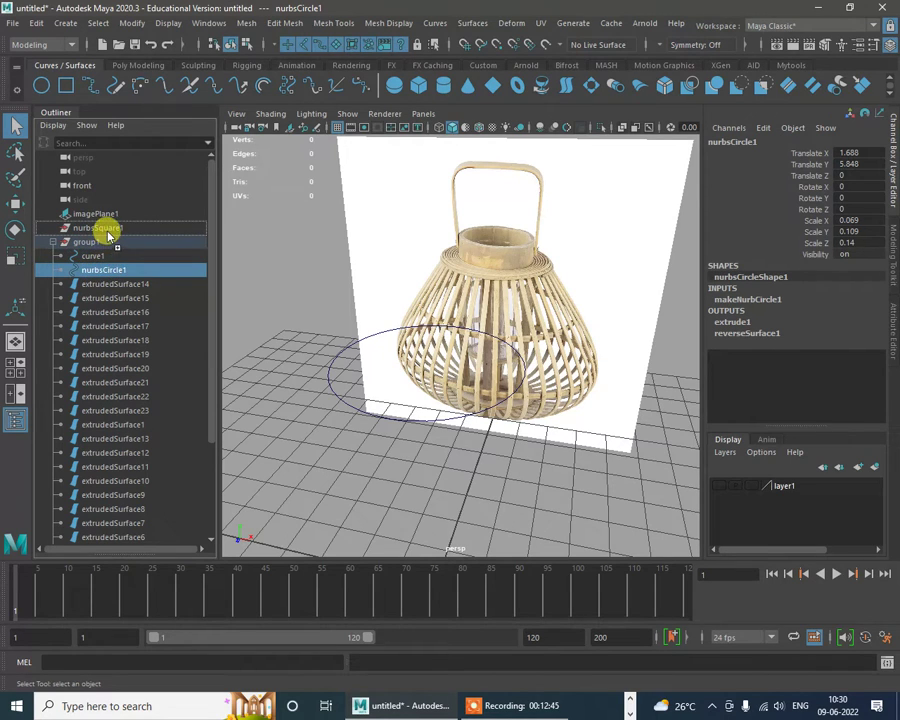
{"action": "left_click_drag", "start_coordinate": [110, 235], "coordinate": [110, 234]}
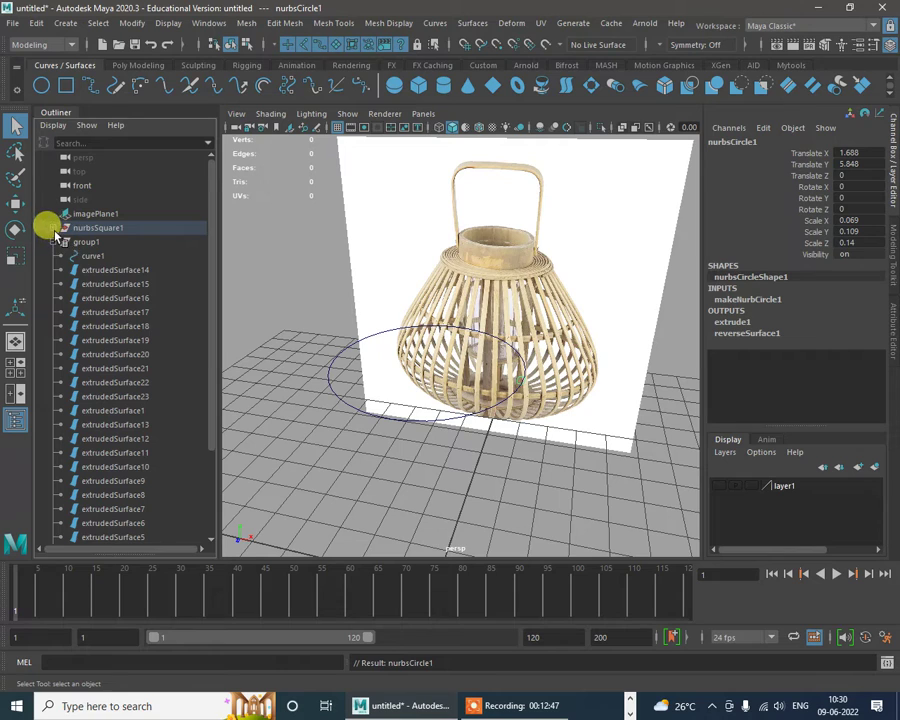
{"action": "left_click", "coordinate": [53, 229]}
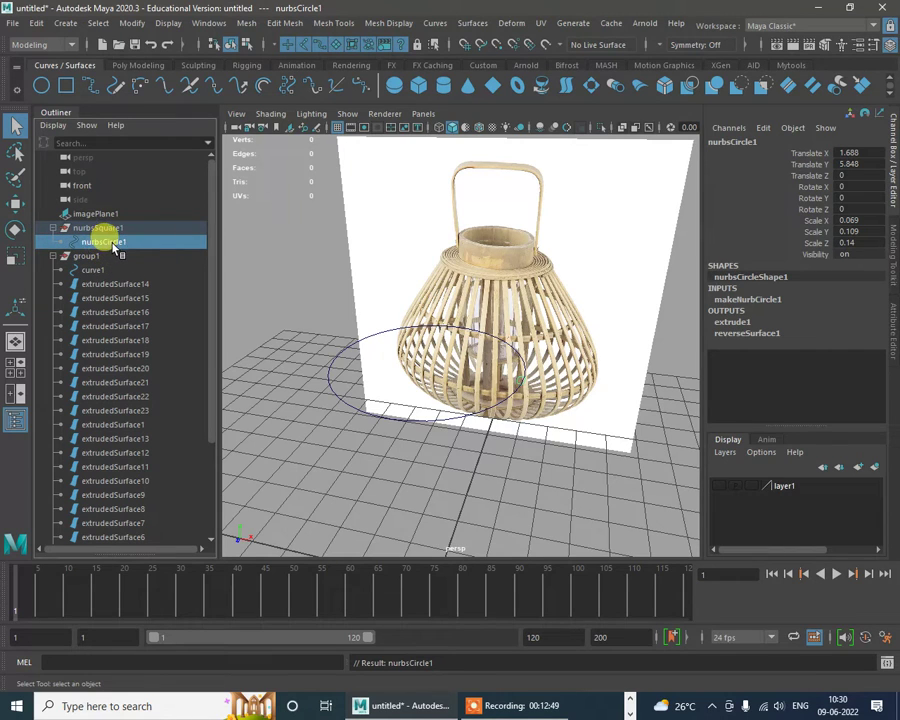
{"action": "left_click_drag", "start_coordinate": [118, 210], "coordinate": [110, 200]}
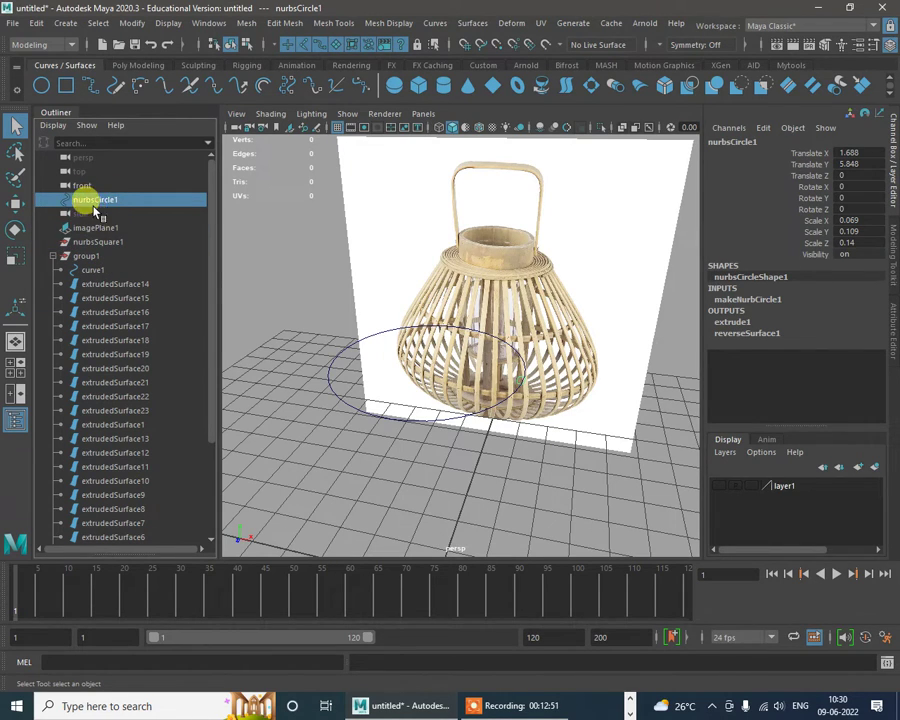
Step: Rotate nurbsCircle1 freehand to about -77, -1.4 and -90.3 degrees so it stands across the rim circle
{"action": "left_click_drag", "start_coordinate": [452, 337], "coordinate": [438, 312], "text": "alt"}
{"action": "key", "text": "w"}
{"action": "left_click", "coordinate": [426, 287]}
{"action": "left_click", "coordinate": [412, 386]}
{"action": "key", "text": "e"}
{"action": "left_click_drag", "start_coordinate": [515, 448], "coordinate": [426, 414], "text": "alt"}
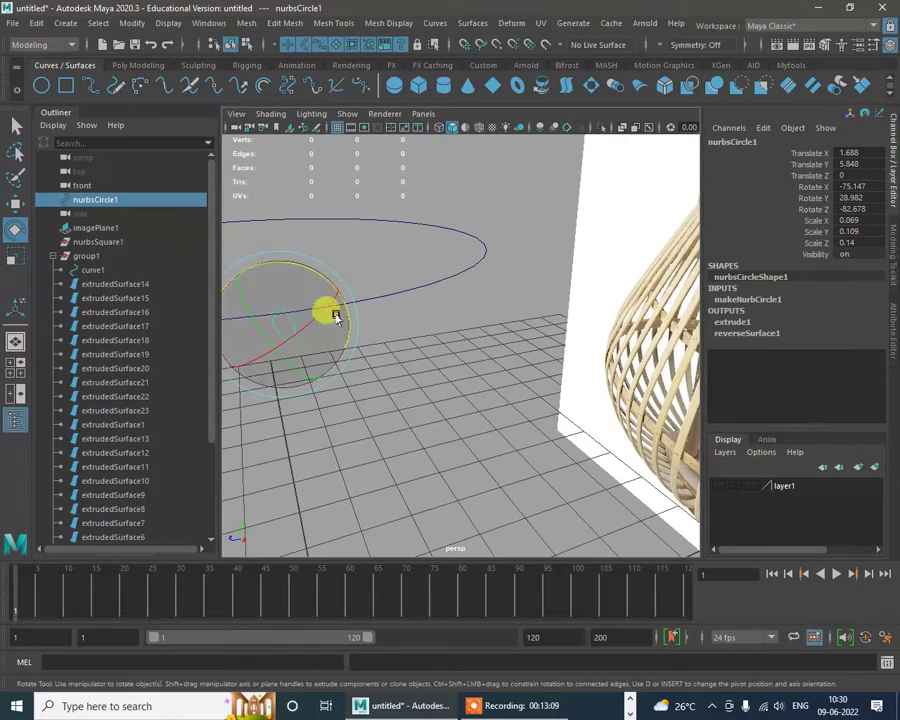
{"action": "left_click_drag", "start_coordinate": [334, 313], "coordinate": [367, 348]}
{"action": "left_click_drag", "start_coordinate": [366, 366], "coordinate": [364, 388], "text": "alt"}
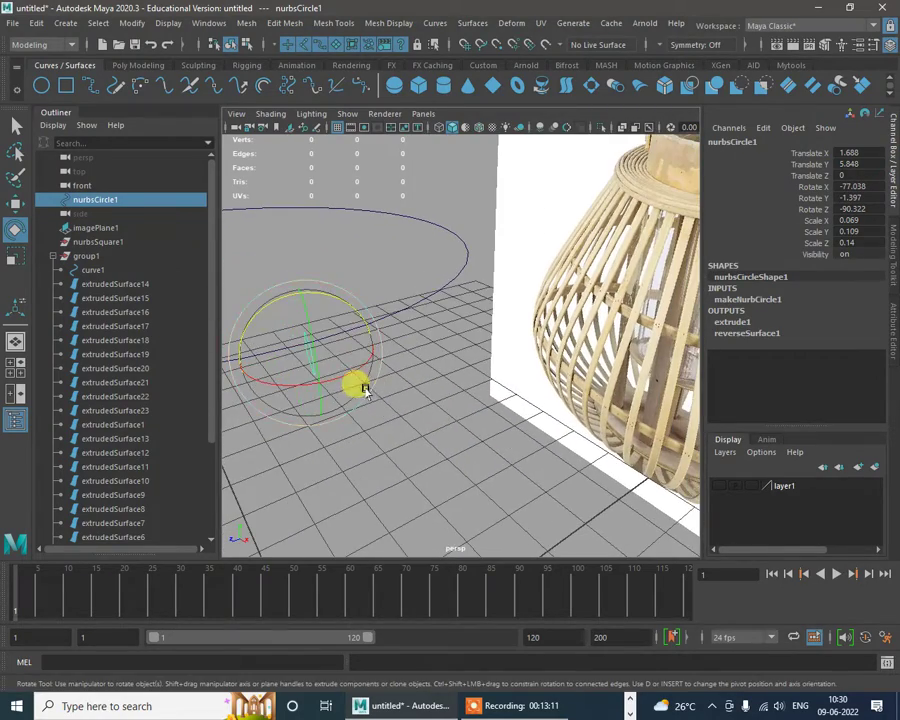
Step: Set the rotation of nurbsCircle1 to -90 on X, 0 on Y and -90 on Z
{"action": "key", "text": "space"}
{"action": "key", "text": "space"}
{"action": "scroll", "coordinate": [518, 462], "scroll_direction": "up", "scroll_amount": 3}
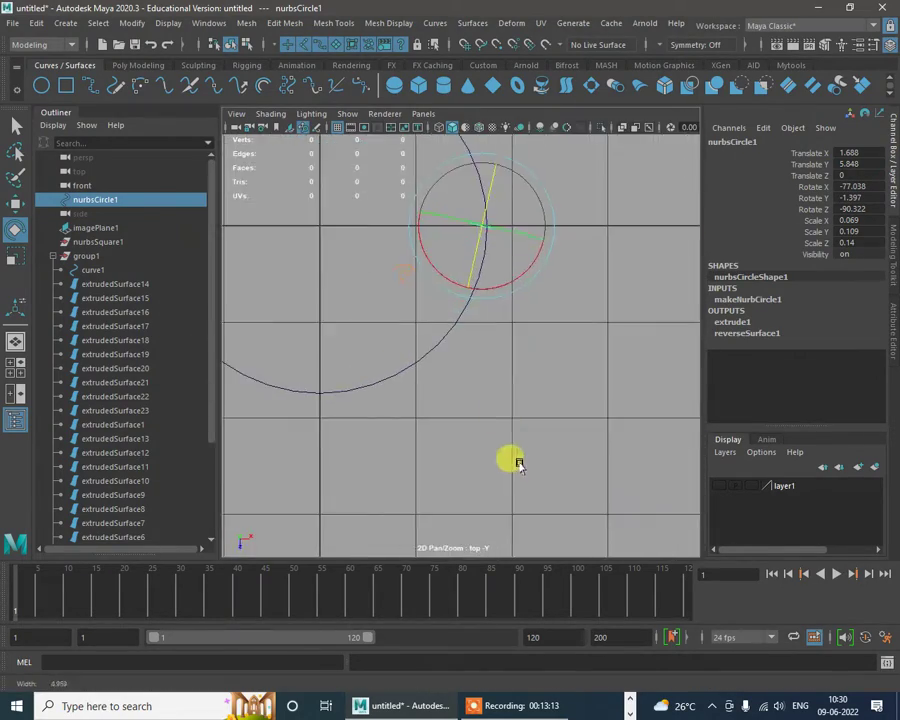
{"action": "scroll", "coordinate": [466, 311], "scroll_direction": "up", "scroll_amount": 4}
{"action": "middle_click_drag", "start_coordinate": [480, 285], "coordinate": [474, 364], "text": "alt"}
{"action": "scroll", "coordinate": [474, 364], "scroll_direction": "up", "scroll_amount": 3}
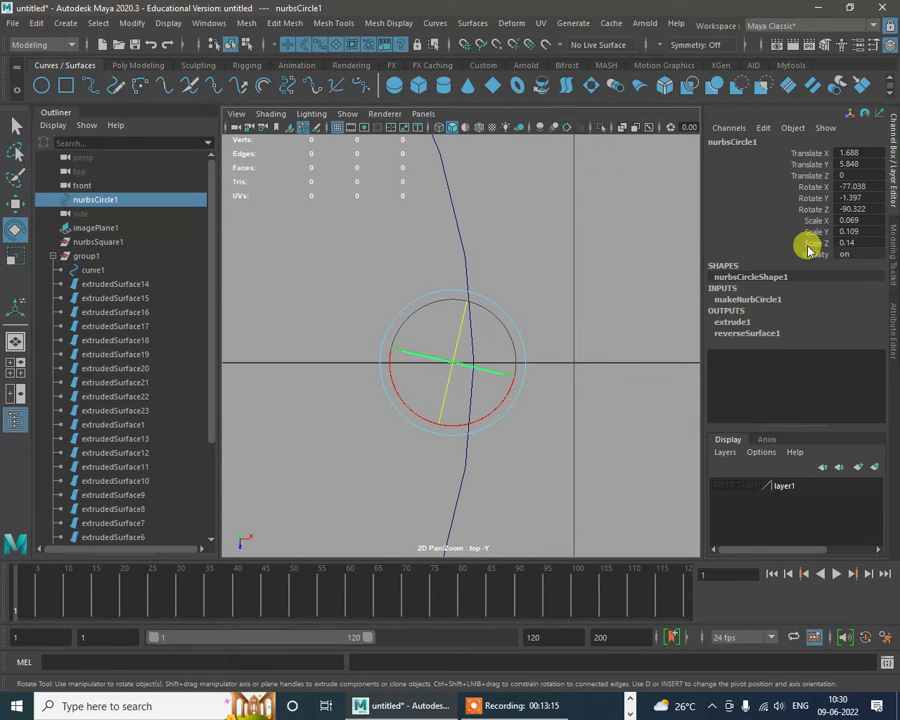
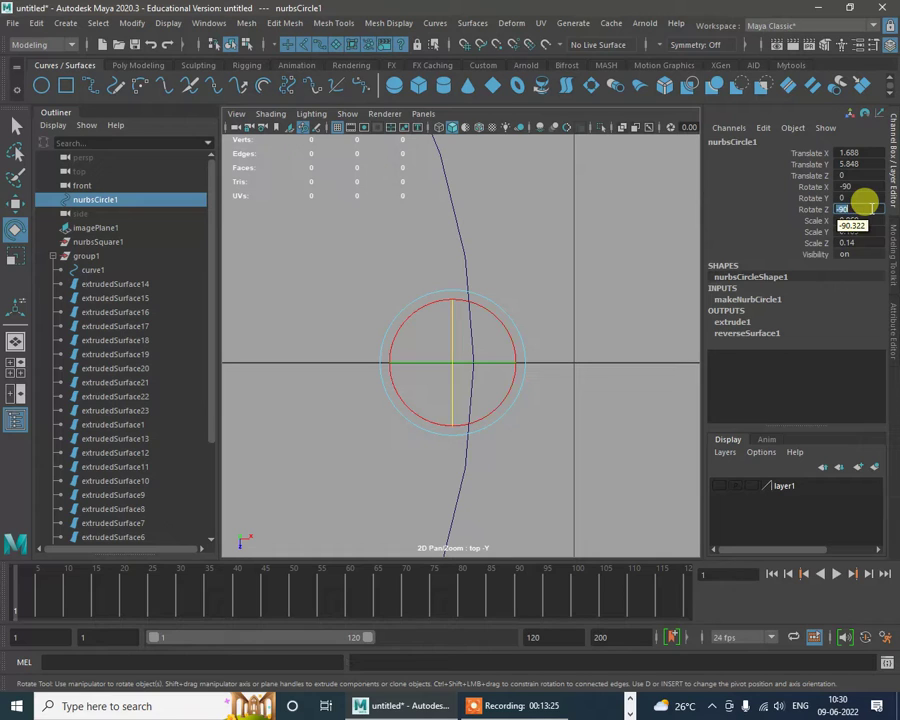
{"action": "left_click", "coordinate": [513, 489]}
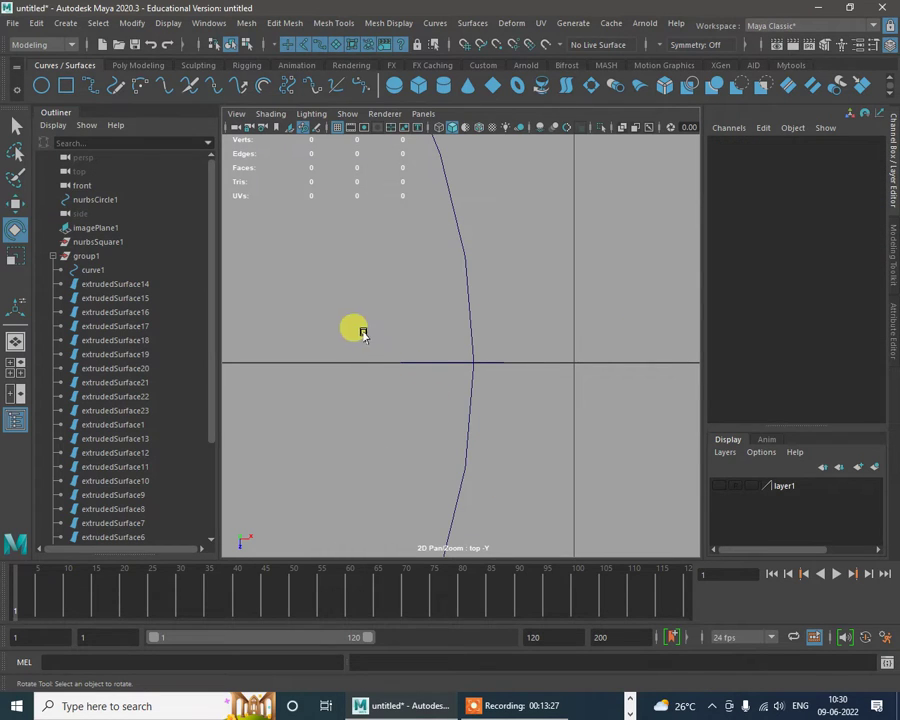
Step: Move nurbsCircle1 along X to about 1.724 so it sits on the rim circle, checking it in the top view
{"action": "left_click_drag", "start_coordinate": [363, 333], "coordinate": [516, 362]}
{"action": "key", "text": "w"}
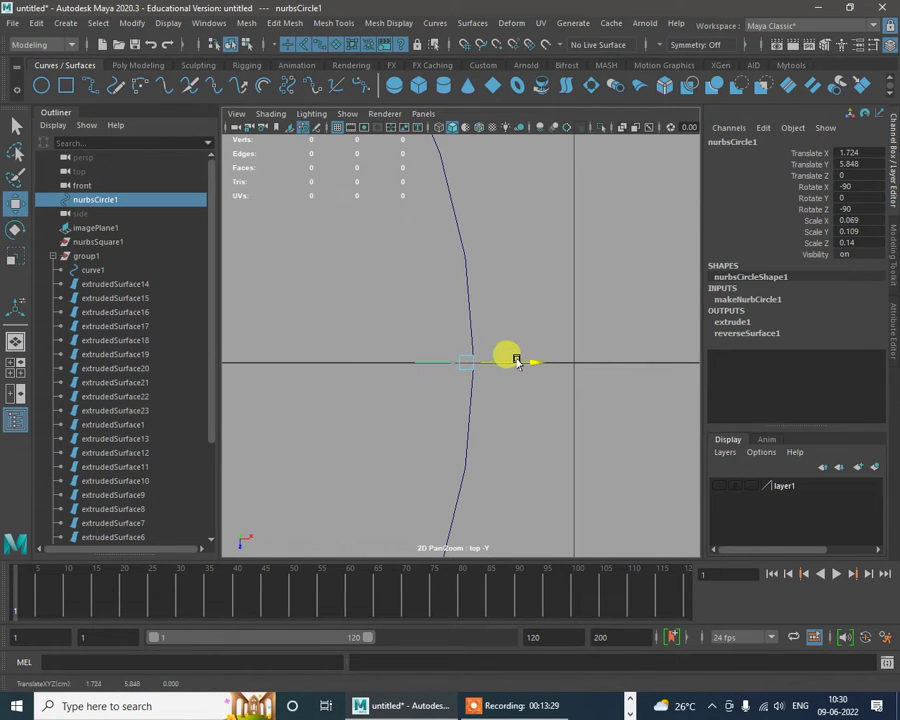
{"action": "key", "text": "space"}
{"action": "key", "text": "space"}
{"action": "left_click_drag", "start_coordinate": [462, 414], "coordinate": [446, 350], "text": "alt"}
Step: Pick a curve point on the rim circle where the profile curve crosses it
{"action": "left_click", "coordinate": [518, 317]}
{"action": "left_click_drag", "start_coordinate": [518, 317], "coordinate": [459, 318], "text": "alt"}
{"action": "right_click", "coordinate": [460, 312]}
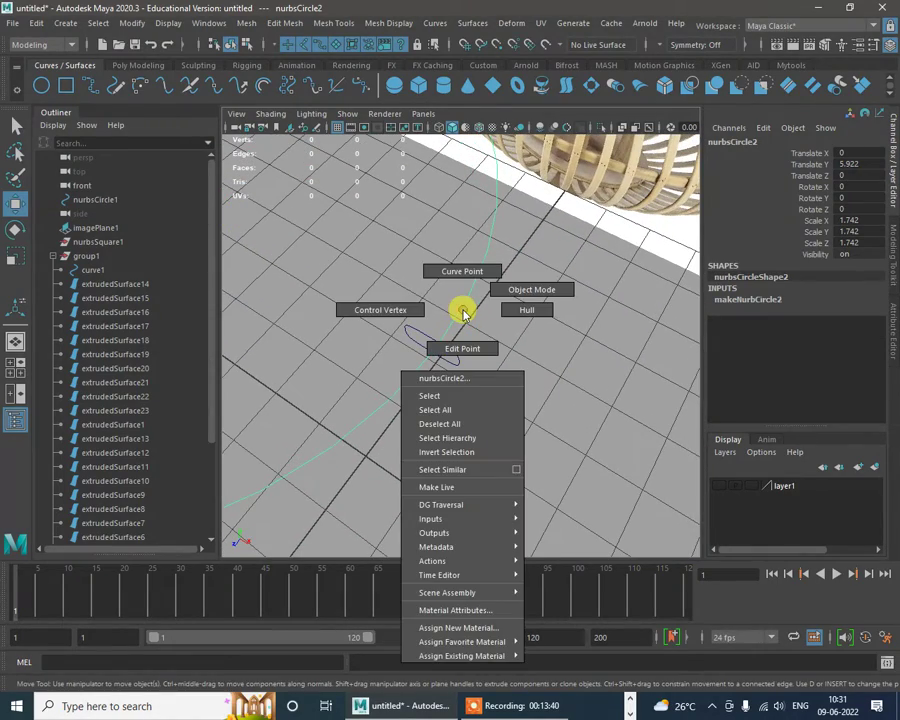
{"action": "left_click", "coordinate": [462, 268]}
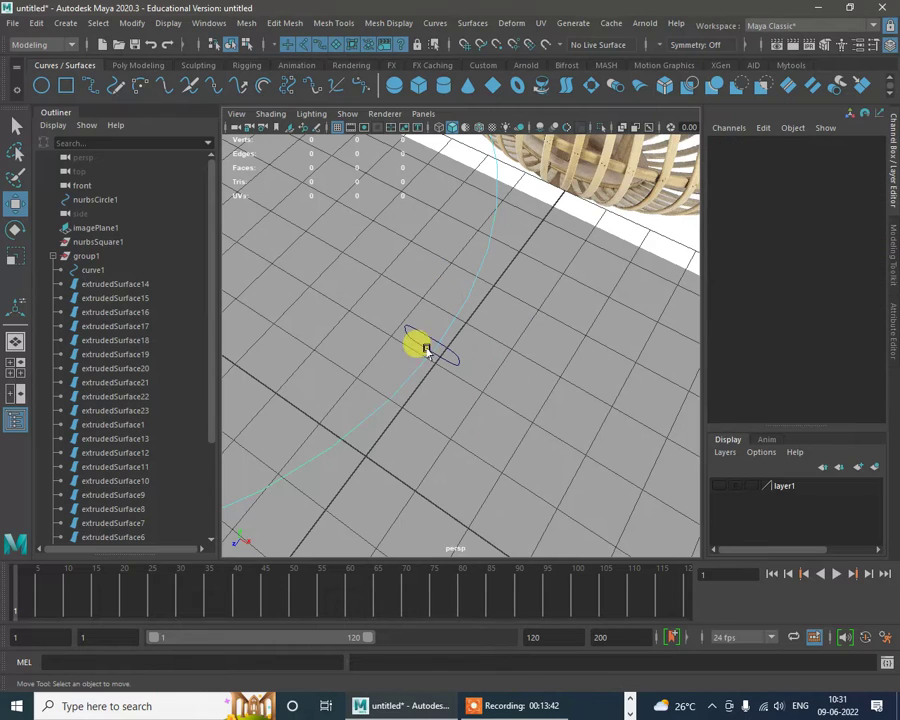
{"action": "left_click", "coordinate": [432, 345]}
{"action": "left_click_drag", "start_coordinate": [432, 372], "coordinate": [422, 395], "text": "alt"}
{"action": "left_click_drag", "start_coordinate": [476, 361], "coordinate": [502, 372], "text": "alt"}
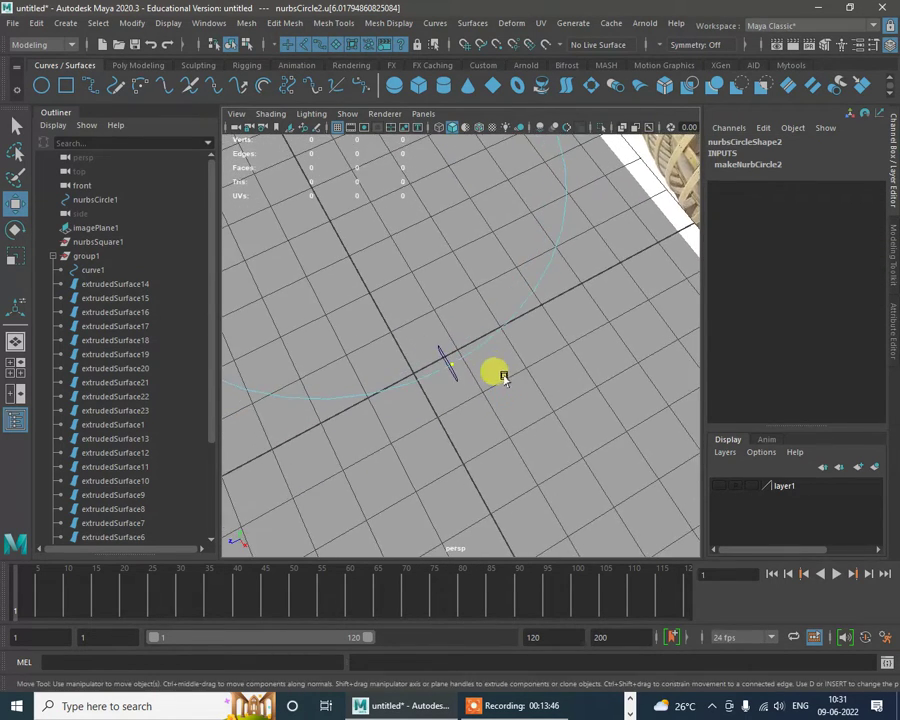
Step: Float the list of curve commands and try Open/Close on the rim circle with the curve point selected
{"action": "left_click", "coordinate": [434, 23]}
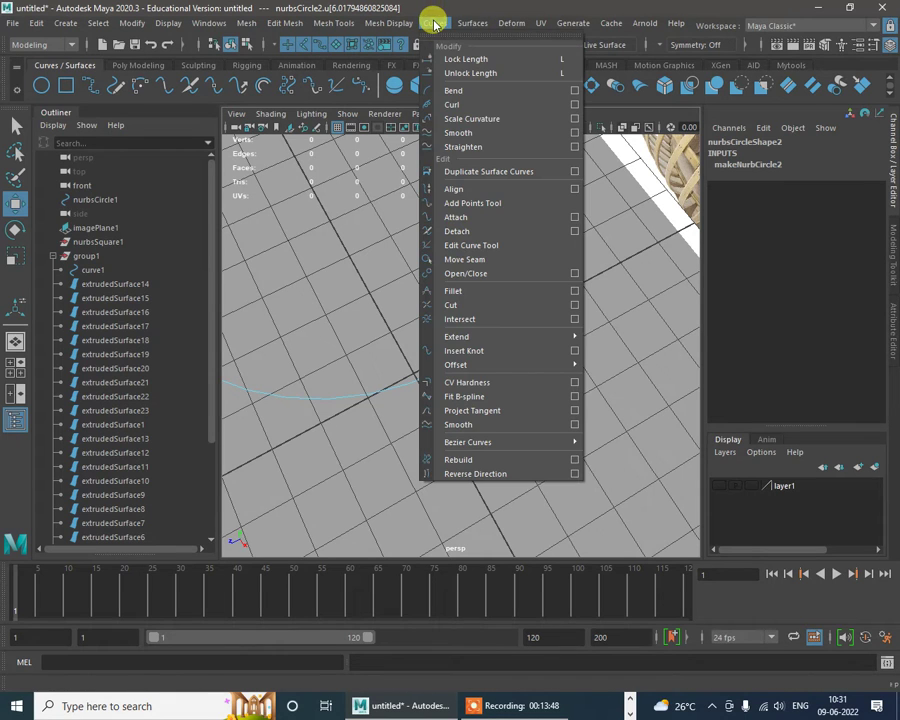
{"action": "left_click", "coordinate": [447, 34]}
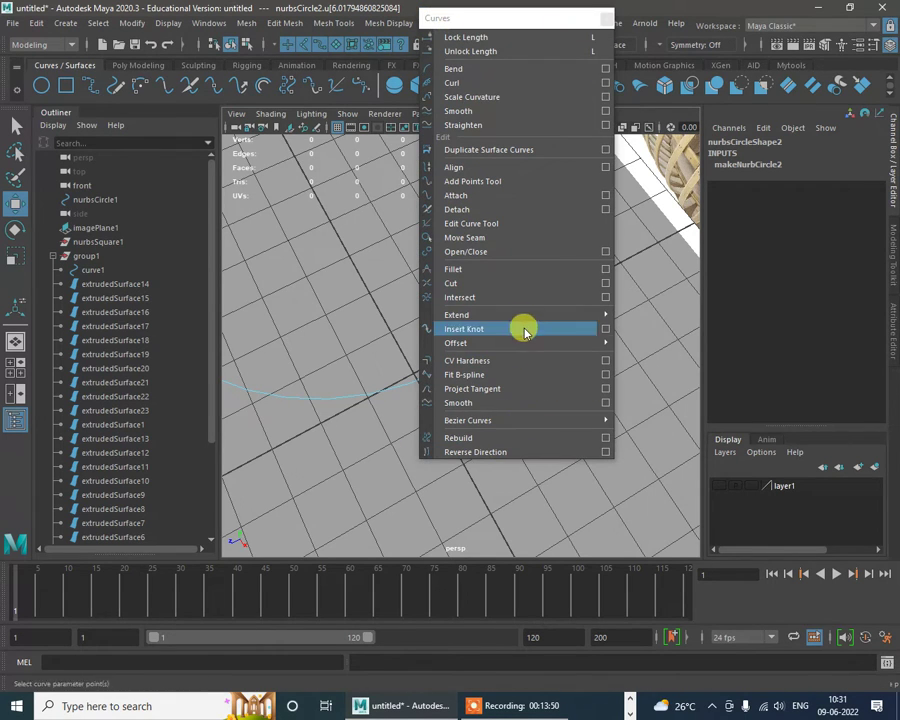
{"action": "left_click", "coordinate": [485, 256]}
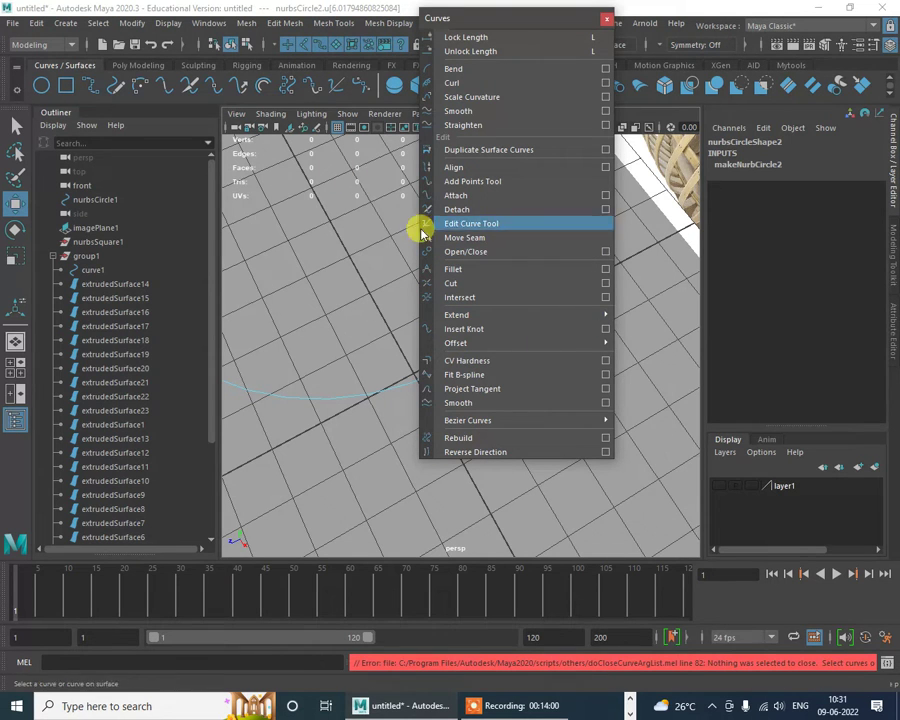
{"action": "left_click_drag", "start_coordinate": [386, 492], "coordinate": [305, 392], "text": "alt"}
{"action": "middle_click_drag", "start_coordinate": [305, 392], "coordinate": [250, 403], "text": "alt"}
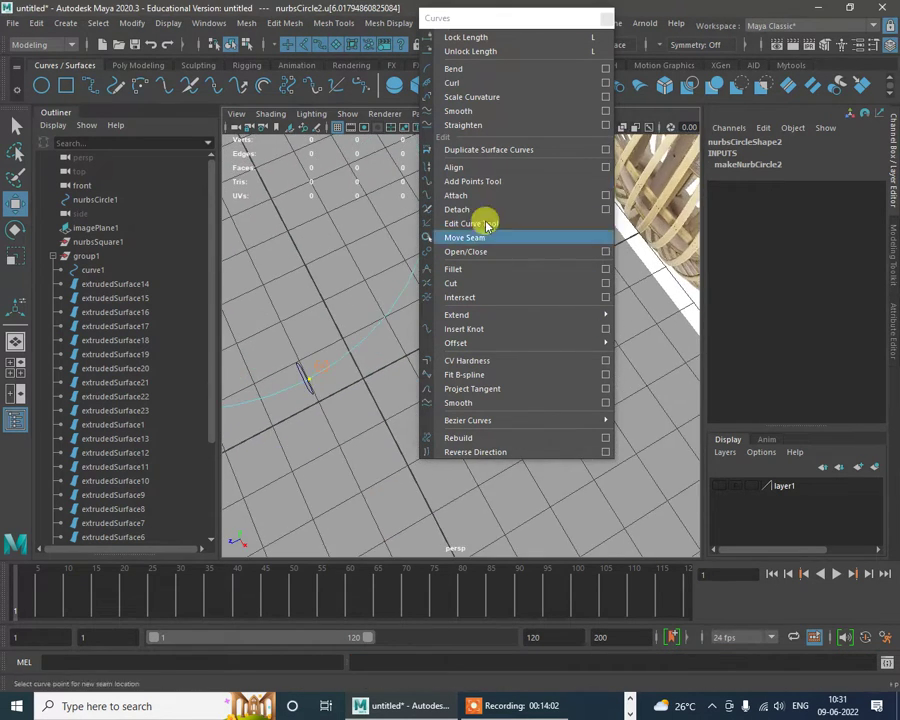
Step: Detach the rim circle at the picked curve point and show its control vertices
{"action": "left_click", "coordinate": [469, 210]}
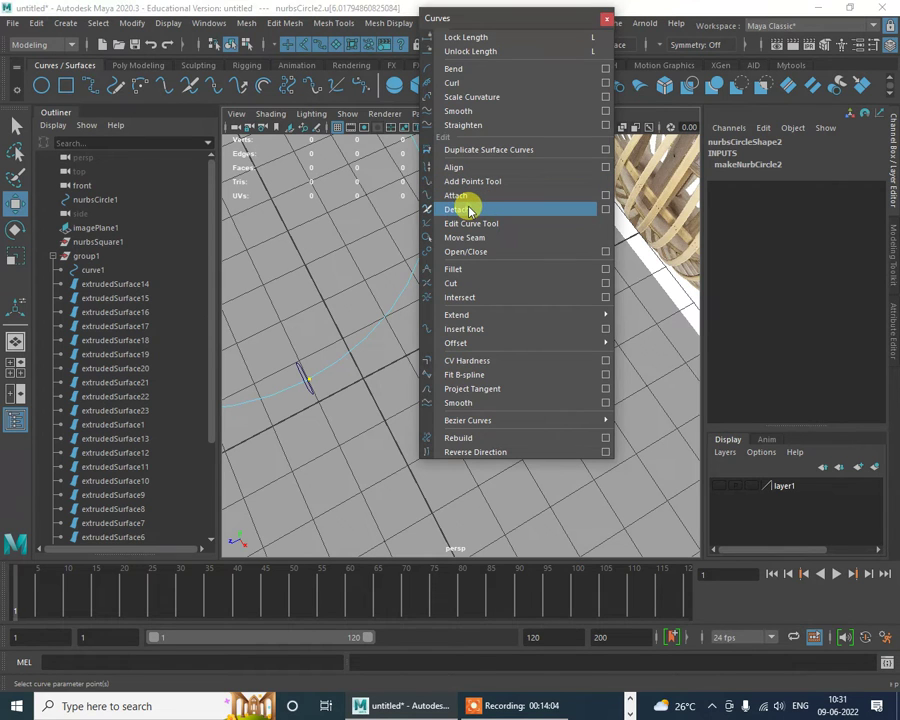
{"action": "right_click_drag", "start_coordinate": [357, 356], "coordinate": [342, 413]}
{"action": "left_click", "coordinate": [338, 376]}
{"action": "left_click_drag", "start_coordinate": [343, 414], "coordinate": [330, 362], "text": "alt"}
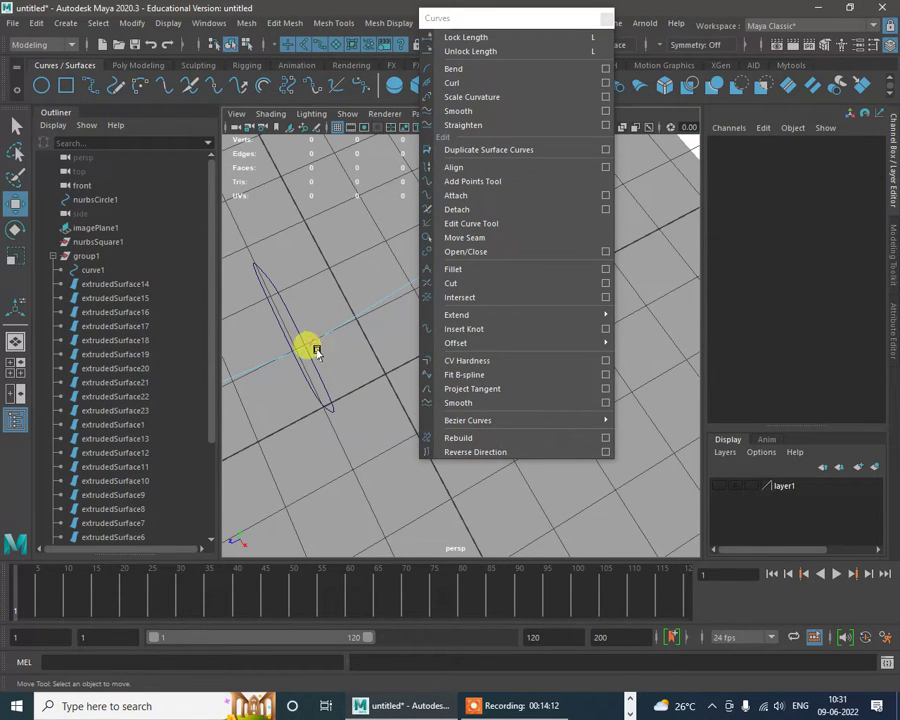
Step: Try pulling the control vertex at the cut end of the rim circle, and undo the move
{"action": "left_click", "coordinate": [316, 352]}
{"action": "left_click_drag", "start_coordinate": [316, 345], "coordinate": [378, 322]}
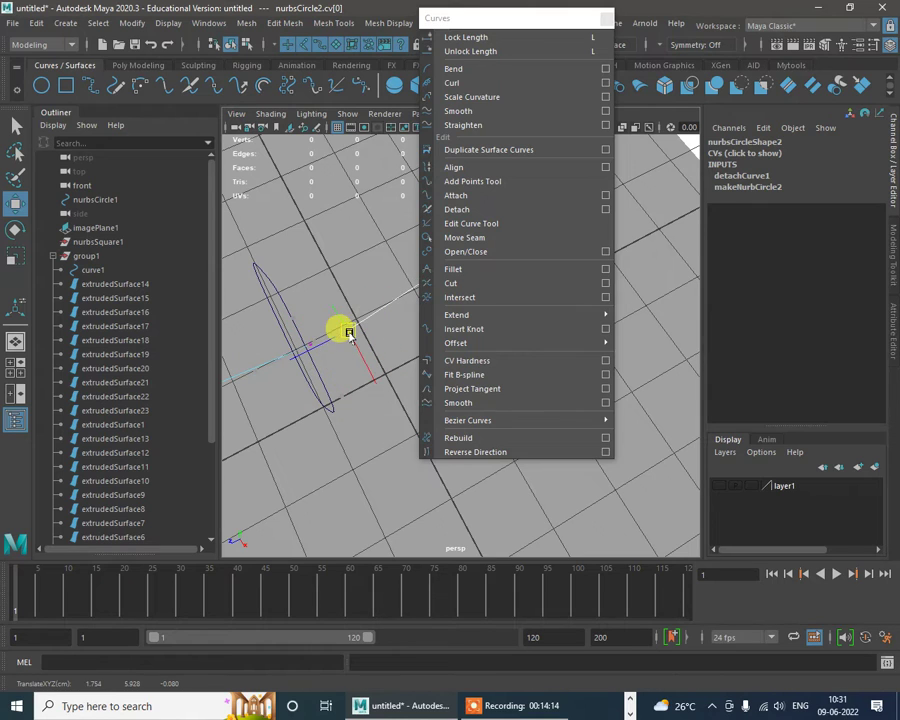
{"action": "key", "text": "ctrl+z"}
{"action": "key", "text": "ctrl+z"}
{"action": "key", "text": "ctrl+z"}
{"action": "key", "text": "ctrl+z"}
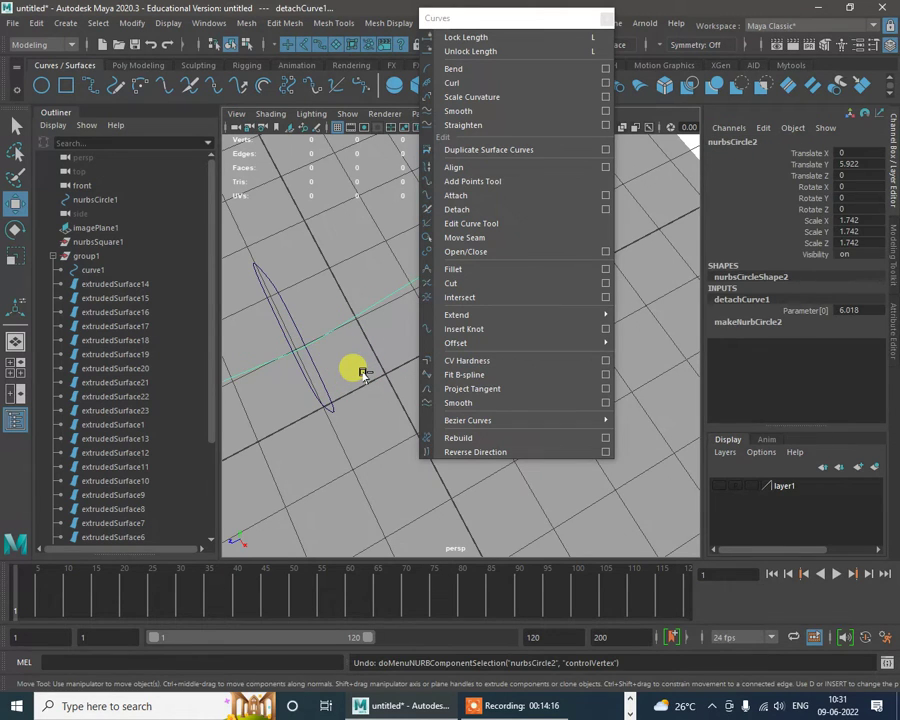
Step: Try detaching the rim circle at a second curve point beside the profile curve, and undo that cut
{"action": "right_click", "coordinate": [334, 333]}
{"action": "left_click", "coordinate": [326, 284]}
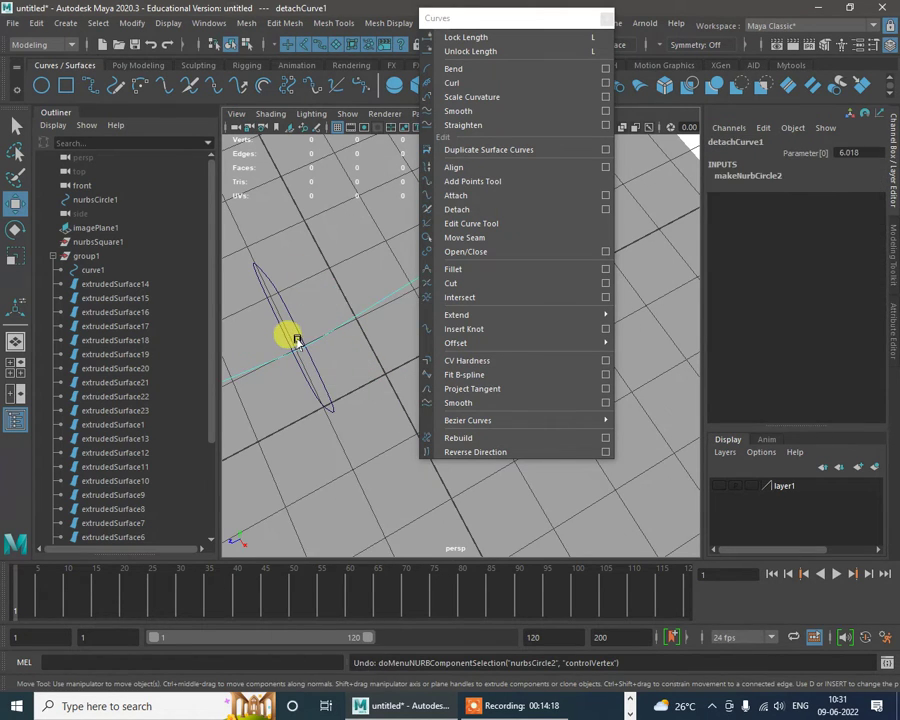
{"action": "left_click", "coordinate": [293, 348]}
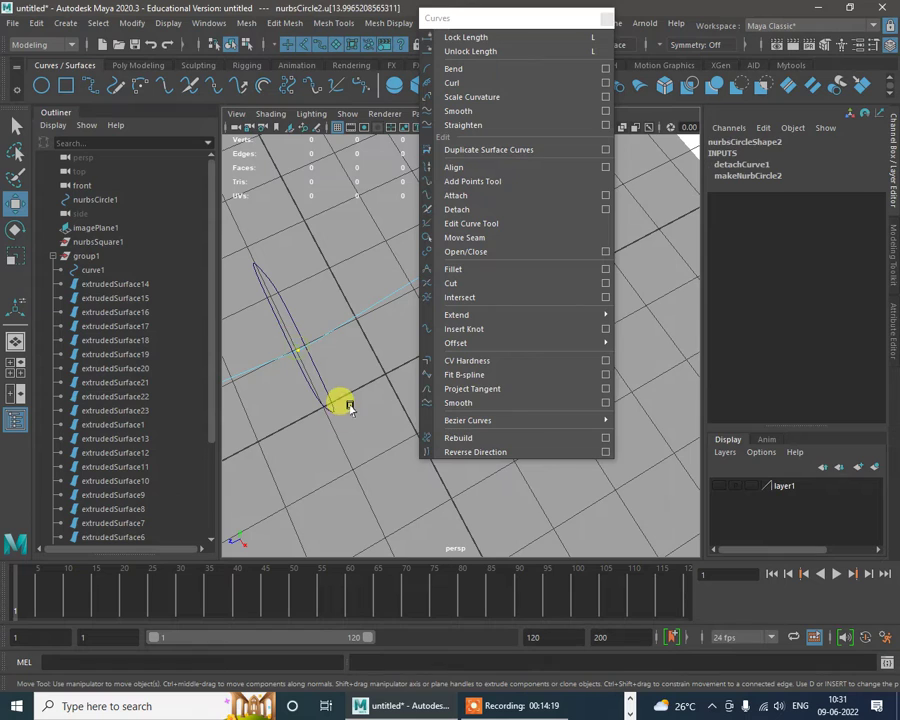
{"action": "left_click", "coordinate": [482, 212]}
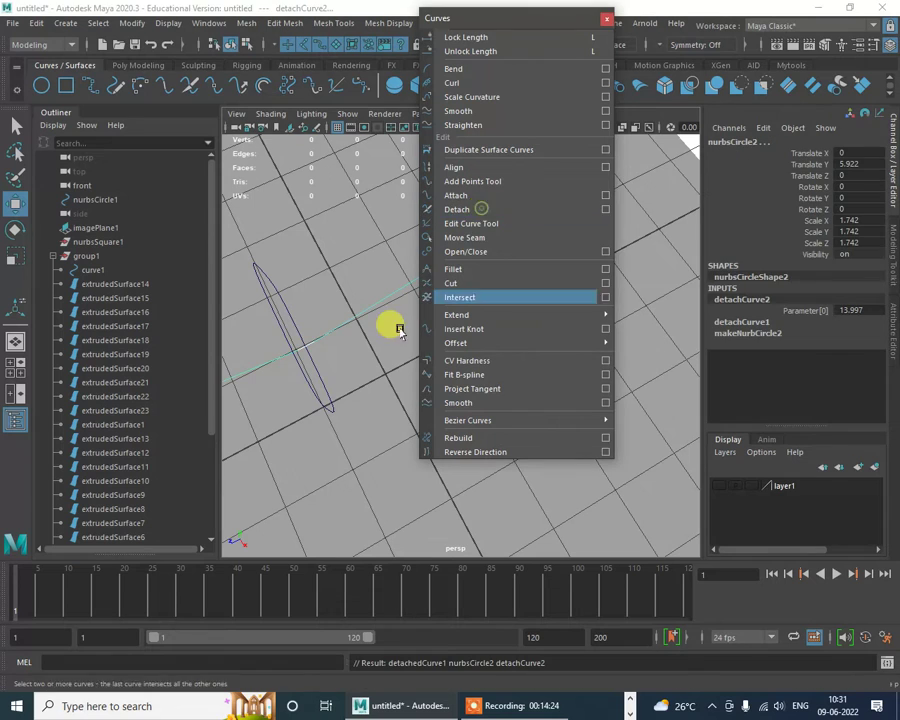
{"action": "left_click", "coordinate": [340, 320]}
{"action": "right_click", "coordinate": [350, 328]}
{"action": "right_click_drag", "start_coordinate": [350, 328], "coordinate": [272, 326]}
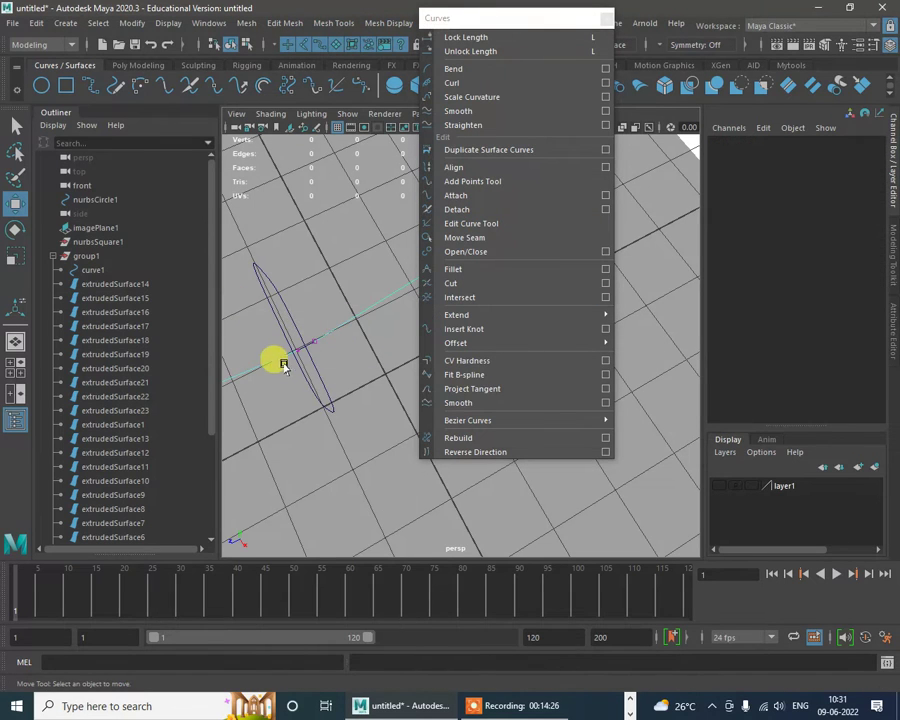
{"action": "left_click_drag", "start_coordinate": [283, 364], "coordinate": [295, 316], "text": "alt"}
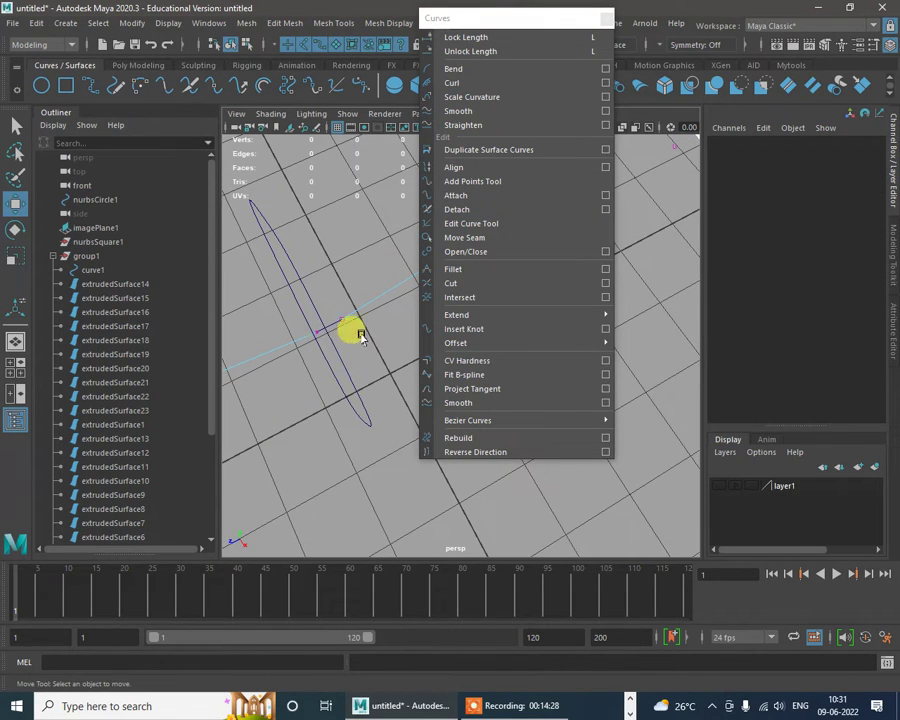
{"action": "key", "text": "ctrl+z"}
{"action": "key", "text": "ctrl+z"}
{"action": "key", "text": "ctrl+z"}
{"action": "key", "text": "ctrl+z"}
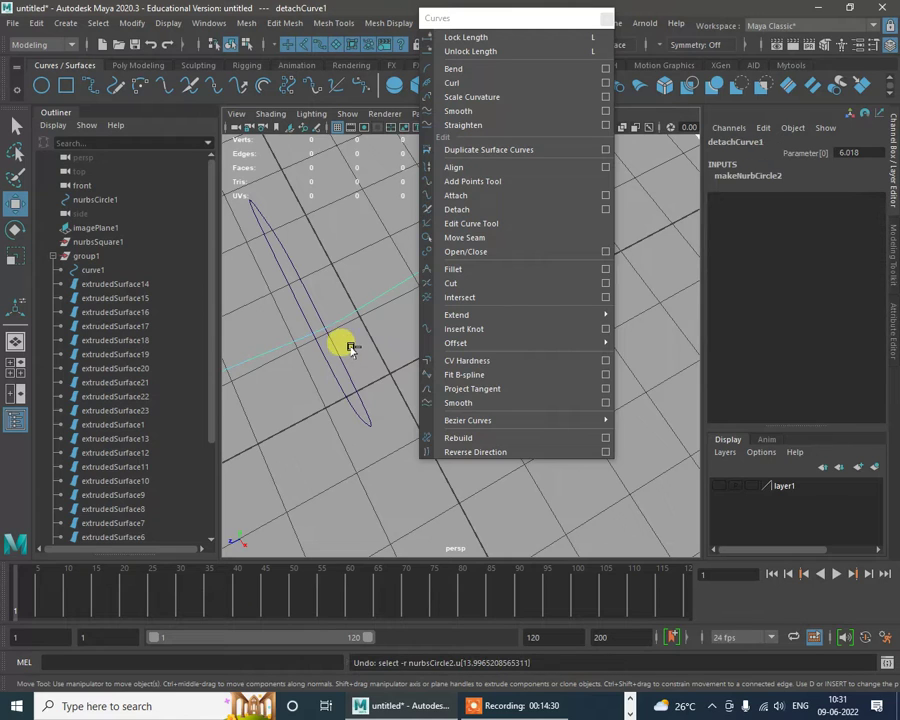
Step: Detach the rim circle at a second curve point near the profile curve and delete the short segment between the two cuts
{"action": "right_click_drag", "start_coordinate": [343, 319], "coordinate": [352, 347]}
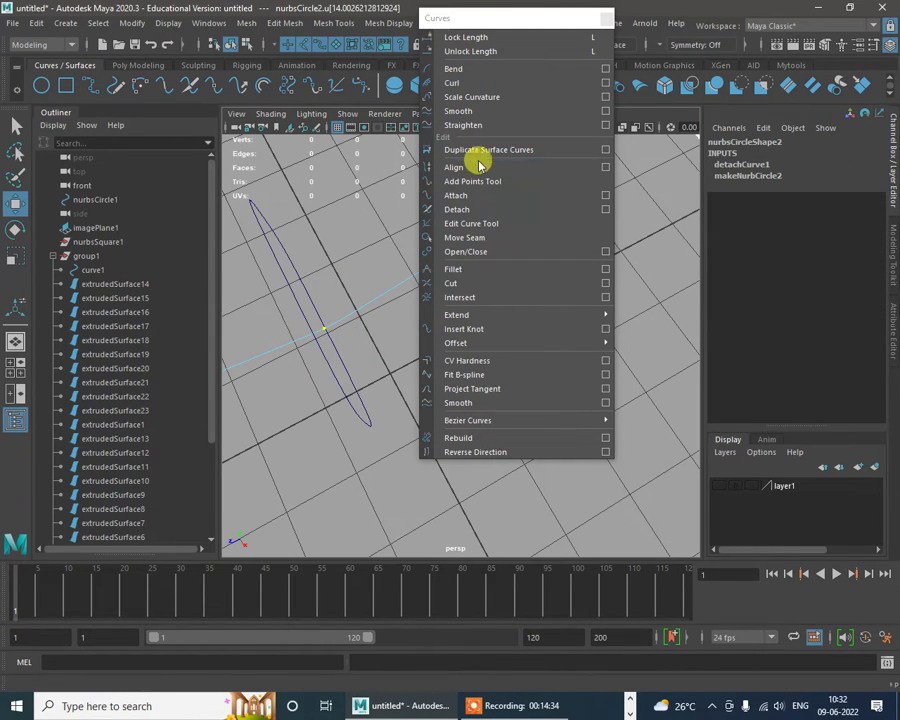
{"action": "left_click", "coordinate": [480, 209]}
{"action": "left_click", "coordinate": [366, 312]}
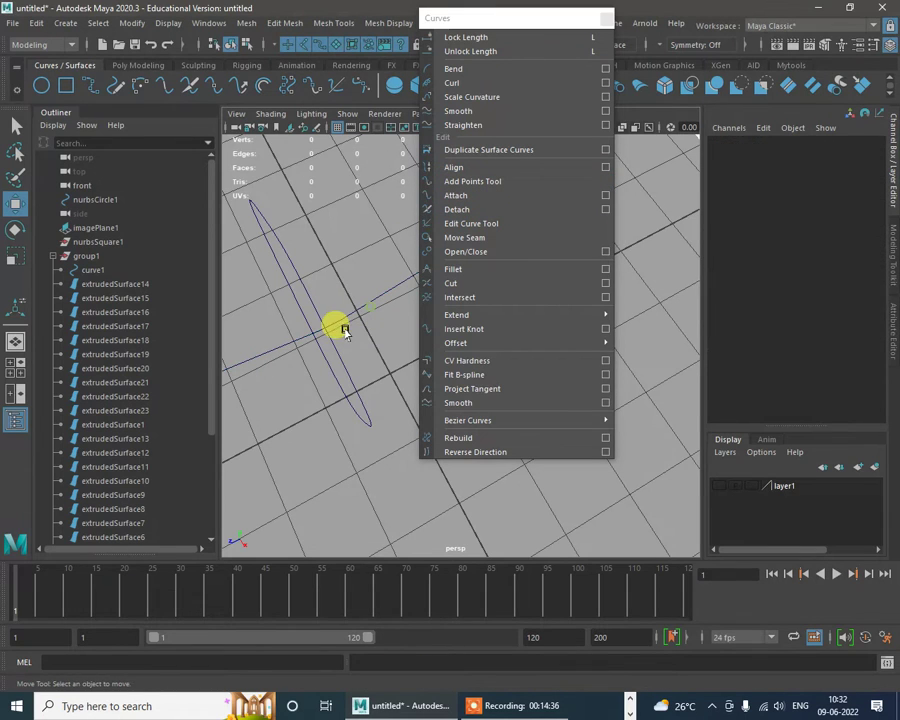
{"action": "left_click", "coordinate": [334, 323]}
{"action": "left_click", "coordinate": [338, 340]}
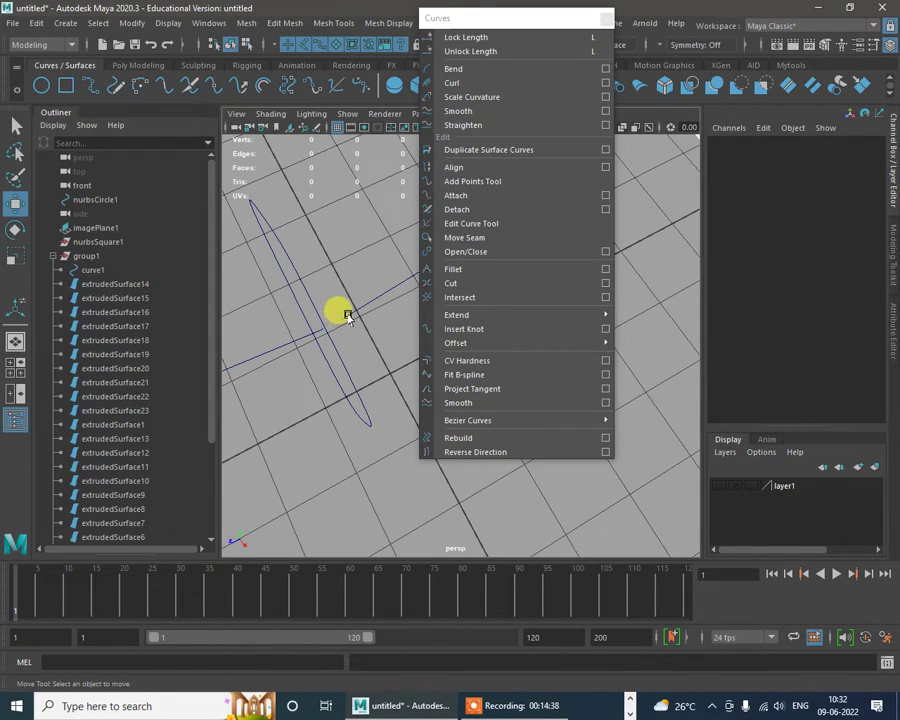
Step: Extrude the profile curve nurbsCircle1 along the opened rim circle nurbsCircle2 to form the rim surface
{"action": "left_click", "coordinate": [347, 315]}
{"action": "left_click_drag", "start_coordinate": [367, 340], "coordinate": [360, 329], "text": "alt"}
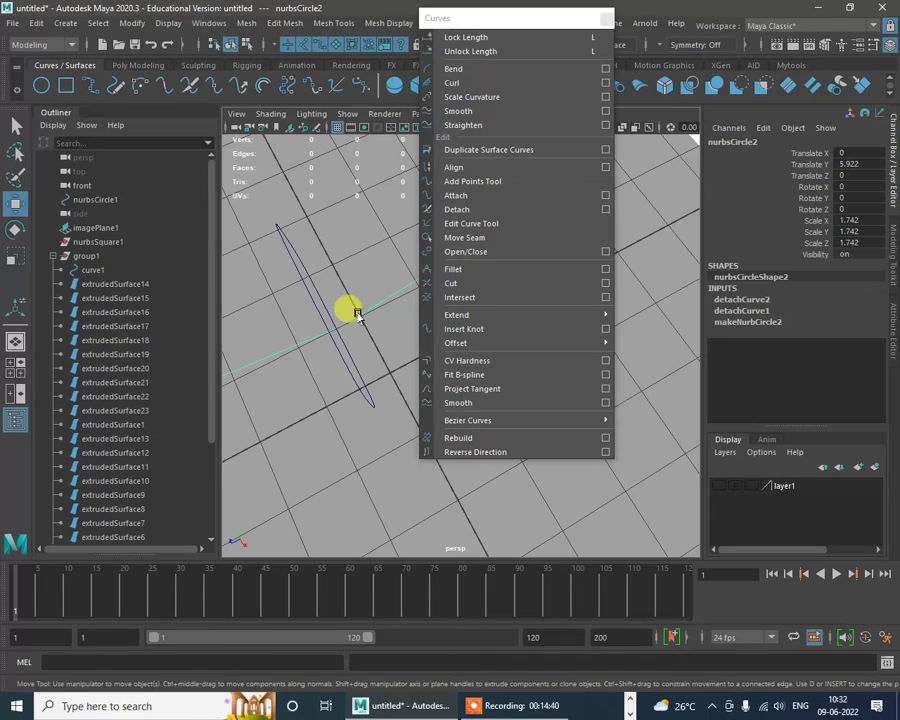
{"action": "left_click", "coordinate": [366, 306]}
{"action": "left_click", "coordinate": [395, 295], "text": "shift"}
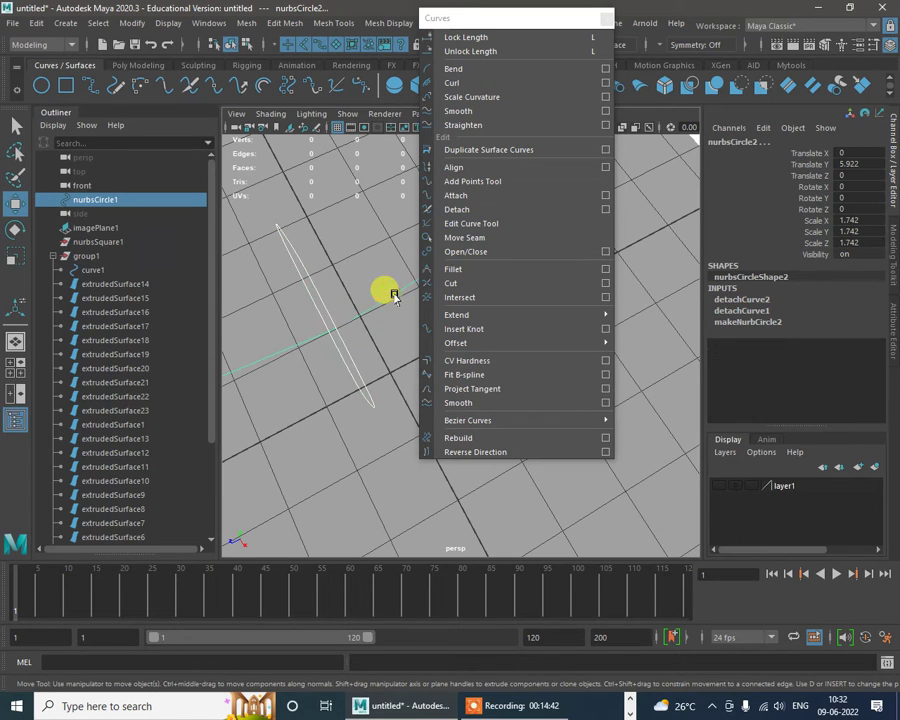
{"action": "left_click", "coordinate": [606, 21]}
{"action": "left_click", "coordinate": [606, 22]}
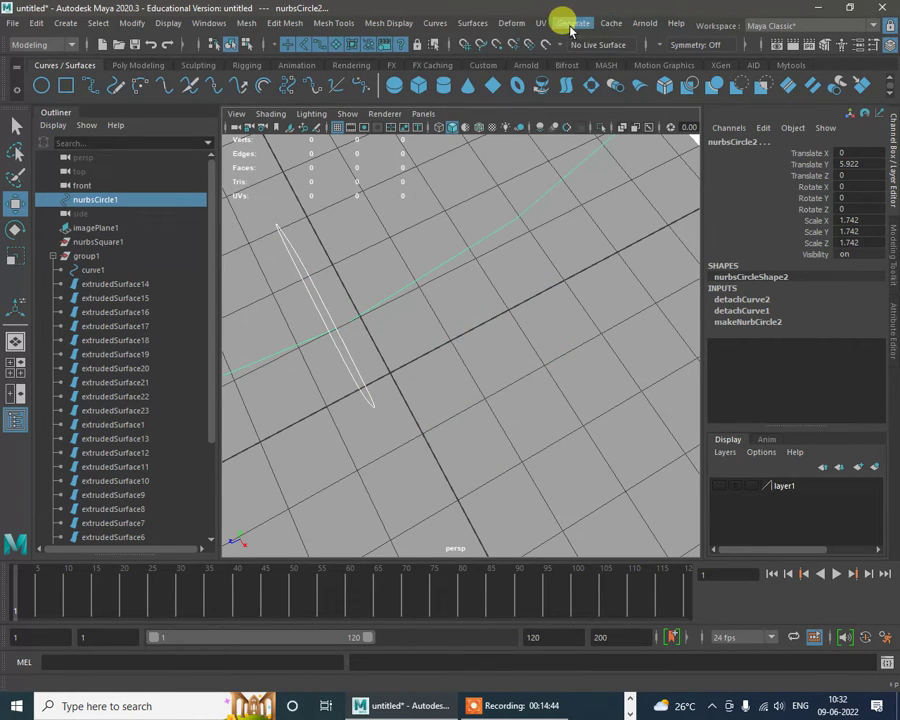
{"action": "left_click", "coordinate": [473, 22]}
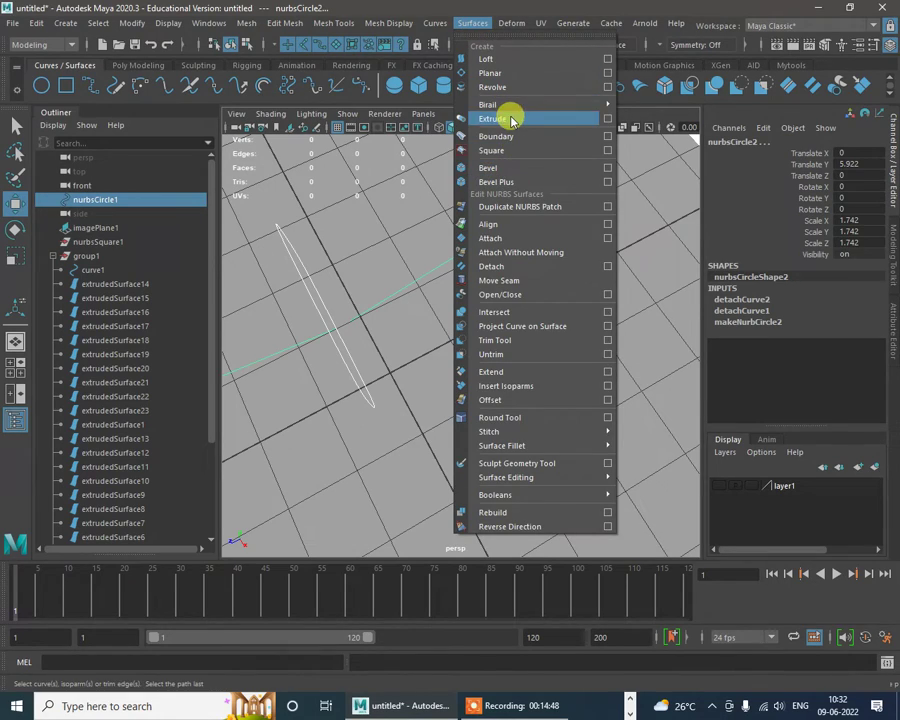
{"action": "left_click", "coordinate": [511, 119]}
{"action": "left_click_drag", "start_coordinate": [426, 321], "coordinate": [492, 270], "text": "alt"}
{"action": "scroll", "coordinate": [520, 368], "scroll_direction": "up", "scroll_amount": 3}
Step: Float the list of surface commands and try Open/Close on the extruded rim surface
{"action": "left_click", "coordinate": [472, 24]}
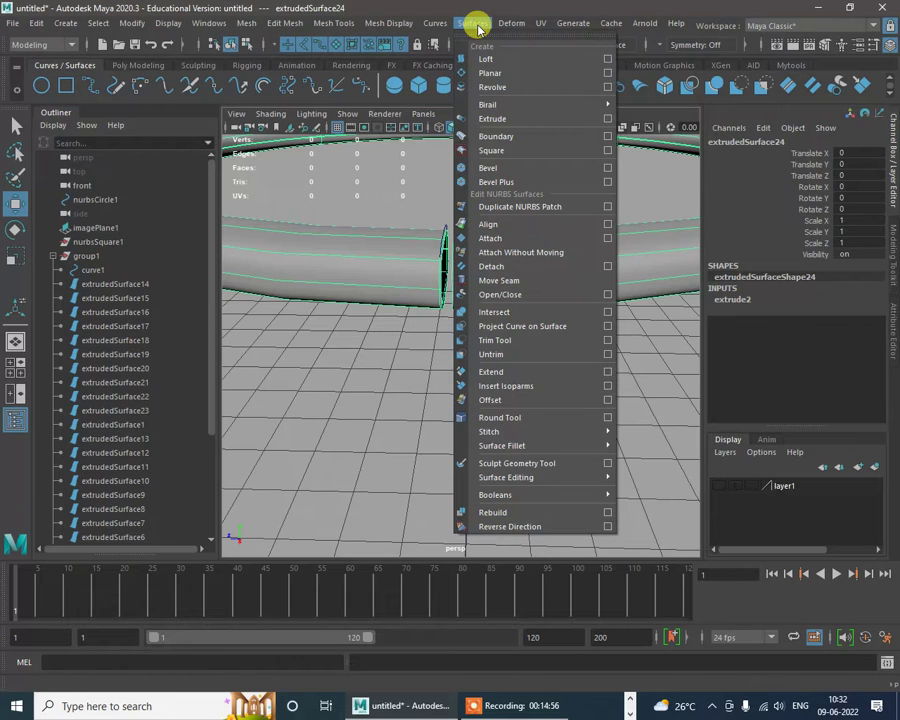
{"action": "left_click", "coordinate": [479, 34]}
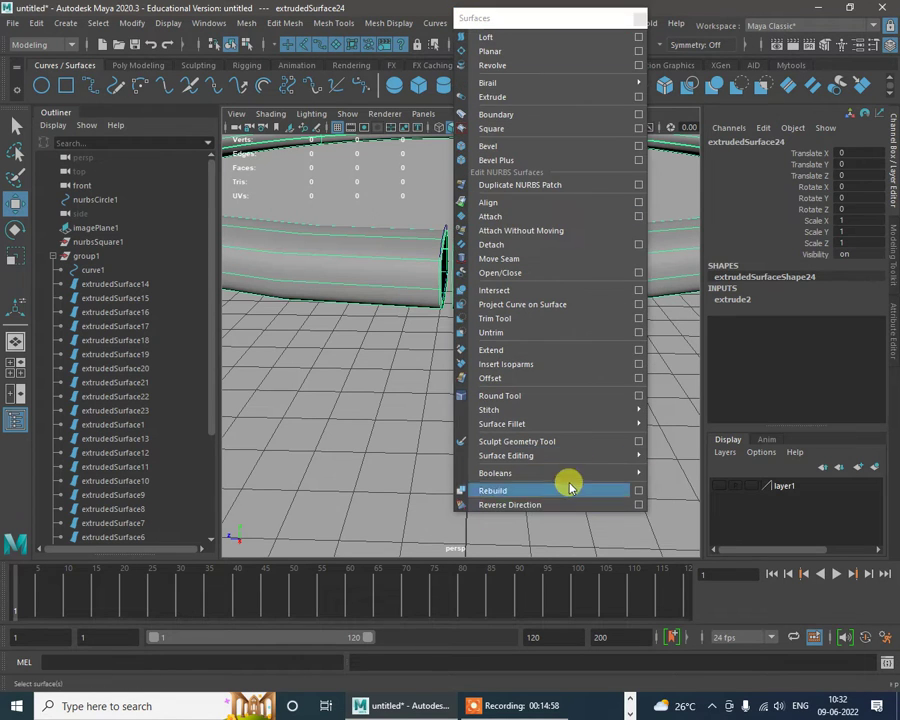
{"action": "left_click", "coordinate": [517, 274]}
{"action": "left_click_drag", "start_coordinate": [366, 416], "coordinate": [410, 406], "text": "alt"}
{"action": "left_click", "coordinate": [418, 405]}
{"action": "left_click_drag", "start_coordinate": [388, 355], "coordinate": [374, 398], "text": "alt"}
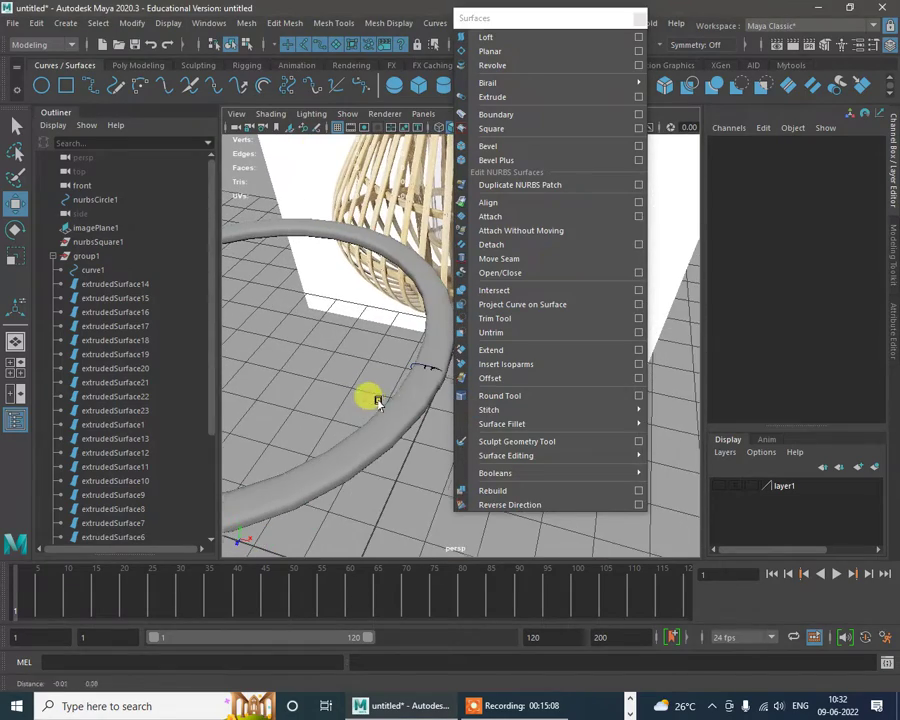
Step: Scale the profile curve nurbsCircle1 to 0.028 on X, 0.044 on Y and 0.057 on Z
{"action": "left_click", "coordinate": [402, 410]}
{"action": "left_click_drag", "start_coordinate": [366, 452], "coordinate": [326, 362], "text": "alt"}
{"action": "left_click", "coordinate": [363, 314]}
{"action": "key", "text": "r"}
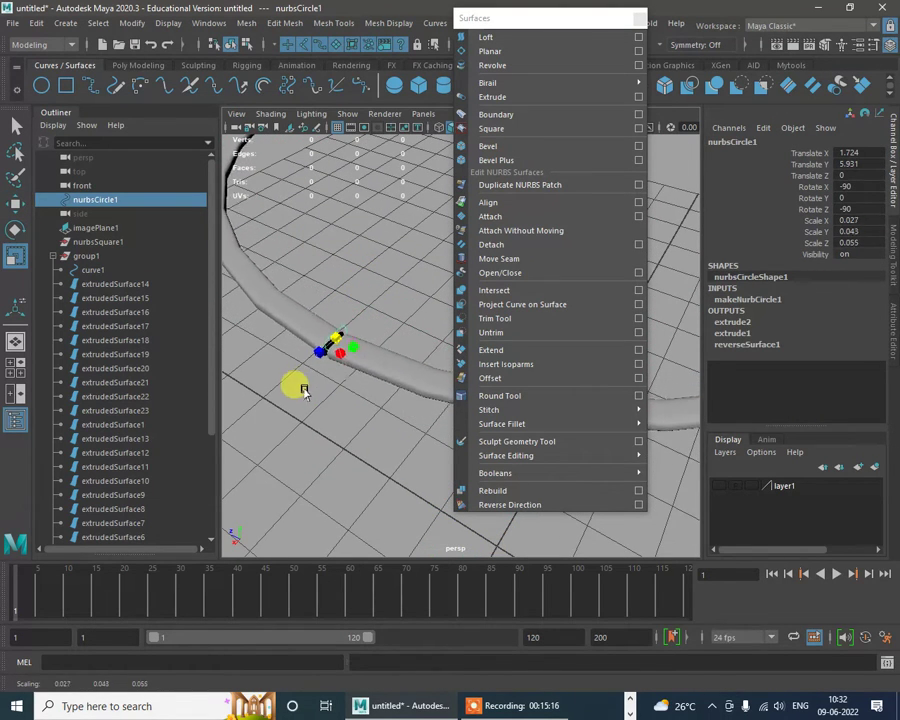
{"action": "left_click_drag", "start_coordinate": [293, 403], "coordinate": [382, 342], "text": "alt"}
{"action": "key", "text": "w"}
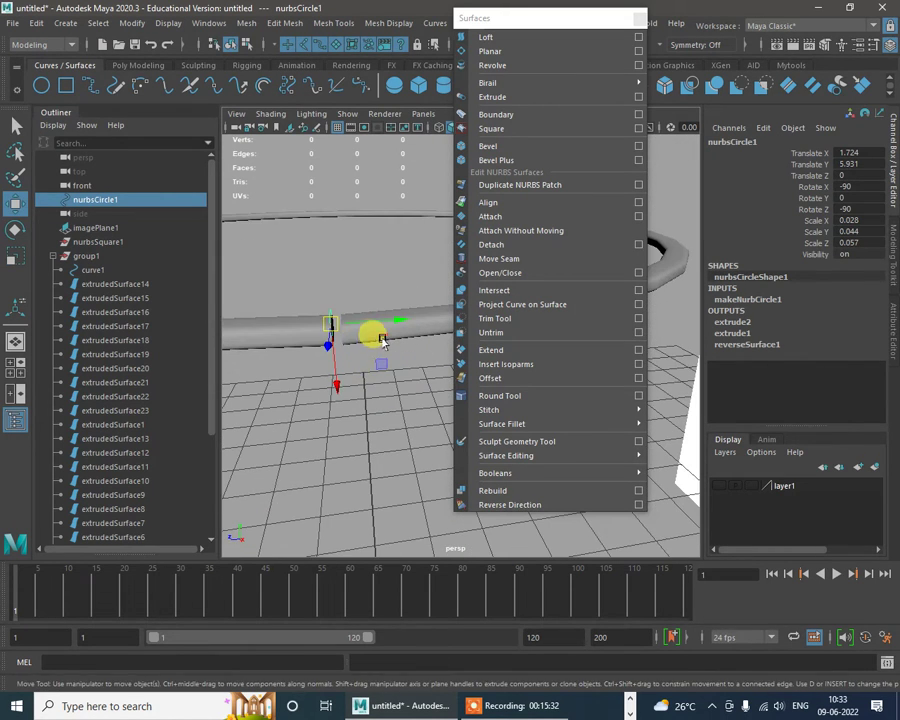
Step: Show the extruded rim surface's hulls and move the hull at its open end past the other end so the two overlap
{"action": "left_click", "coordinate": [416, 332]}
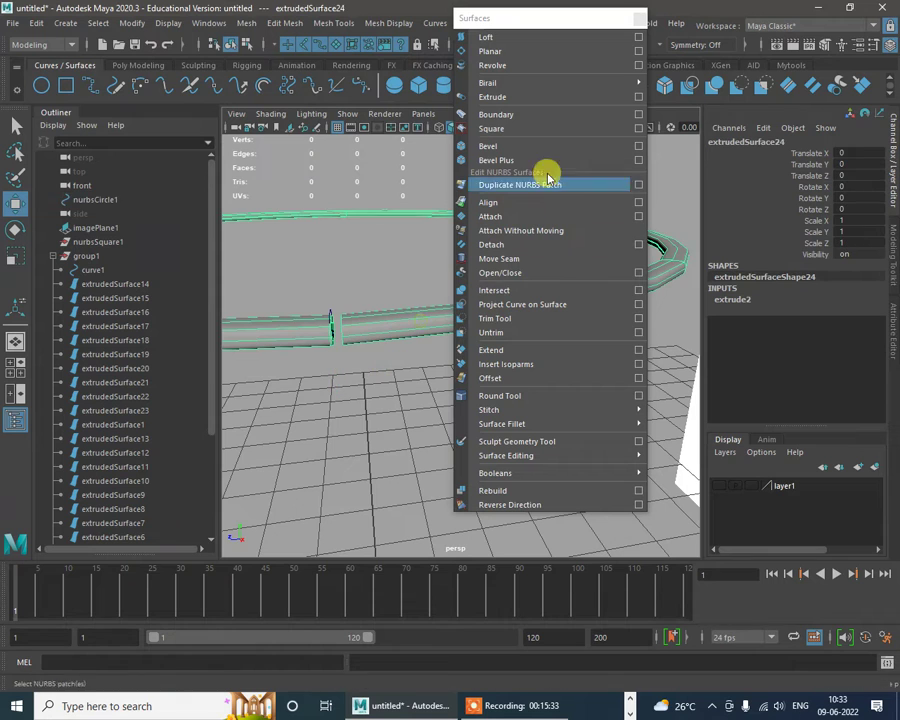
{"action": "left_click", "coordinate": [643, 22]}
{"action": "left_click_drag", "start_coordinate": [358, 277], "coordinate": [478, 295], "text": "alt"}
{"action": "right_click", "coordinate": [491, 302]}
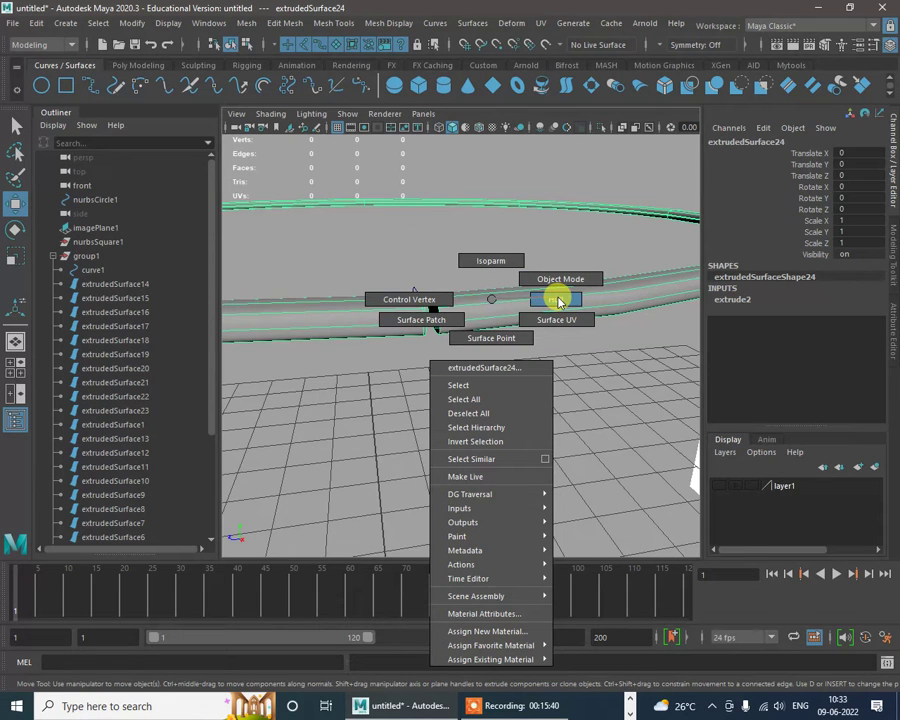
{"action": "right_click_drag", "start_coordinate": [491, 299], "coordinate": [559, 301]}
{"action": "scroll", "coordinate": [375, 333], "scroll_direction": "up", "scroll_amount": 6}
{"action": "left_click", "coordinate": [362, 237]}
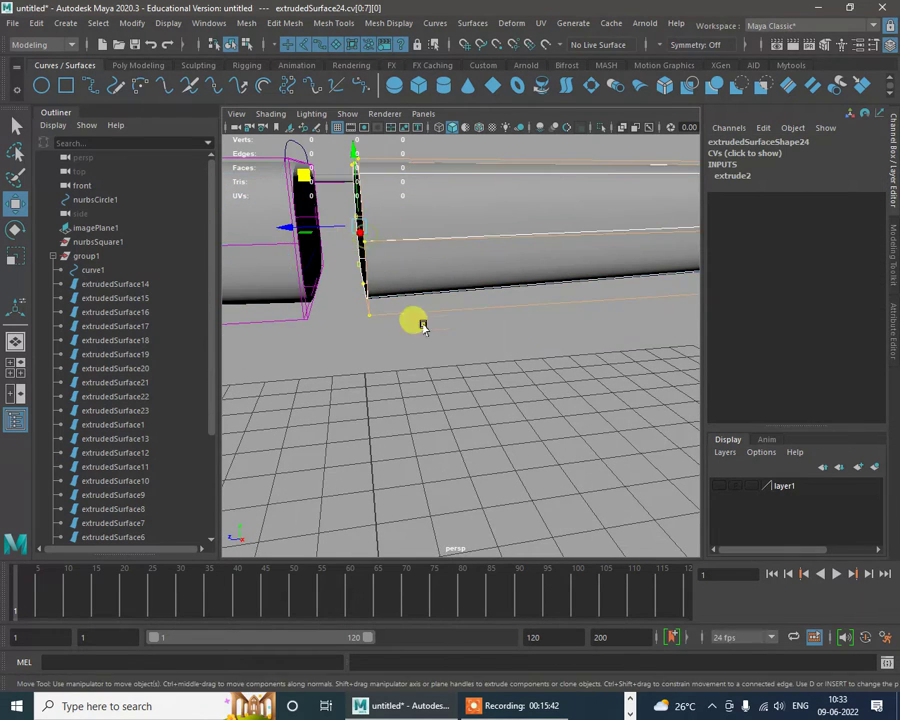
{"action": "left_click_drag", "start_coordinate": [420, 321], "coordinate": [350, 345], "text": "alt"}
{"action": "left_click_drag", "start_coordinate": [563, 353], "coordinate": [488, 374], "text": "alt"}
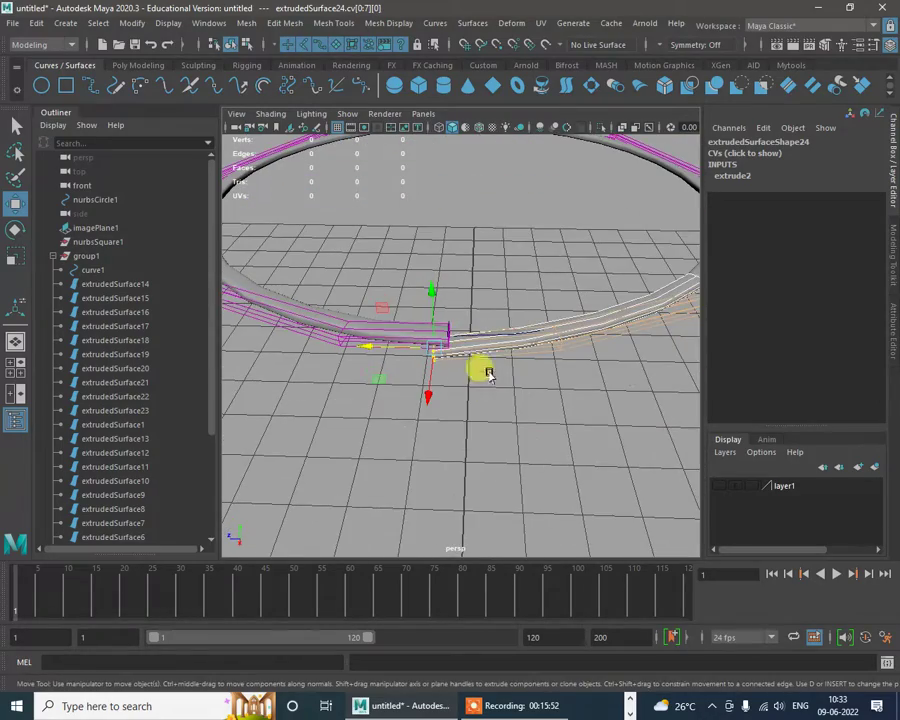
{"action": "left_click", "coordinate": [460, 333]}
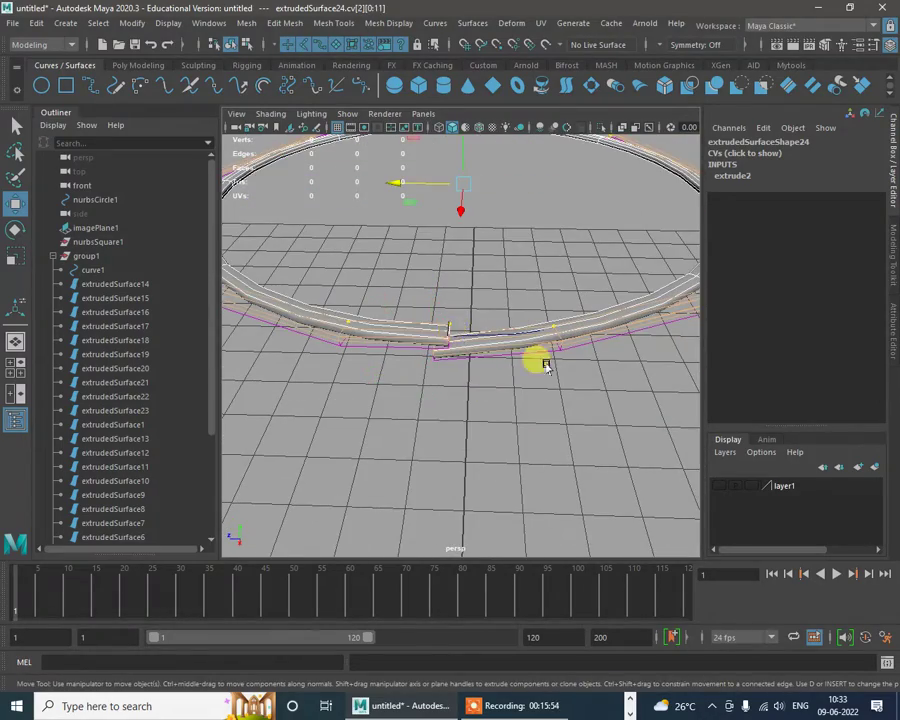
{"action": "left_click_drag", "start_coordinate": [545, 365], "coordinate": [640, 272], "text": "alt"}
{"action": "left_click", "coordinate": [405, 355]}
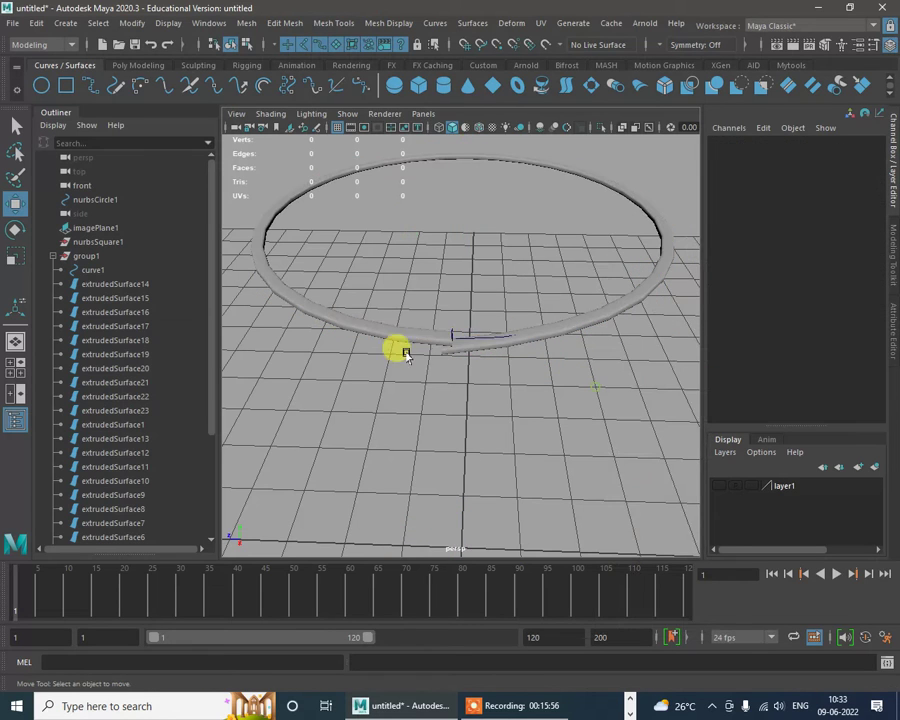
Step: Duplicate the rim circle and raise the copy to about 5.967 on Y, just above the rim surface
{"action": "left_click", "coordinate": [461, 338]}
{"action": "scroll", "coordinate": [463, 340], "scroll_direction": "down", "scroll_amount": 2}
{"action": "left_click_drag", "start_coordinate": [480, 348], "coordinate": [496, 328], "text": "alt"}
{"action": "key", "text": "ctrl+d"}
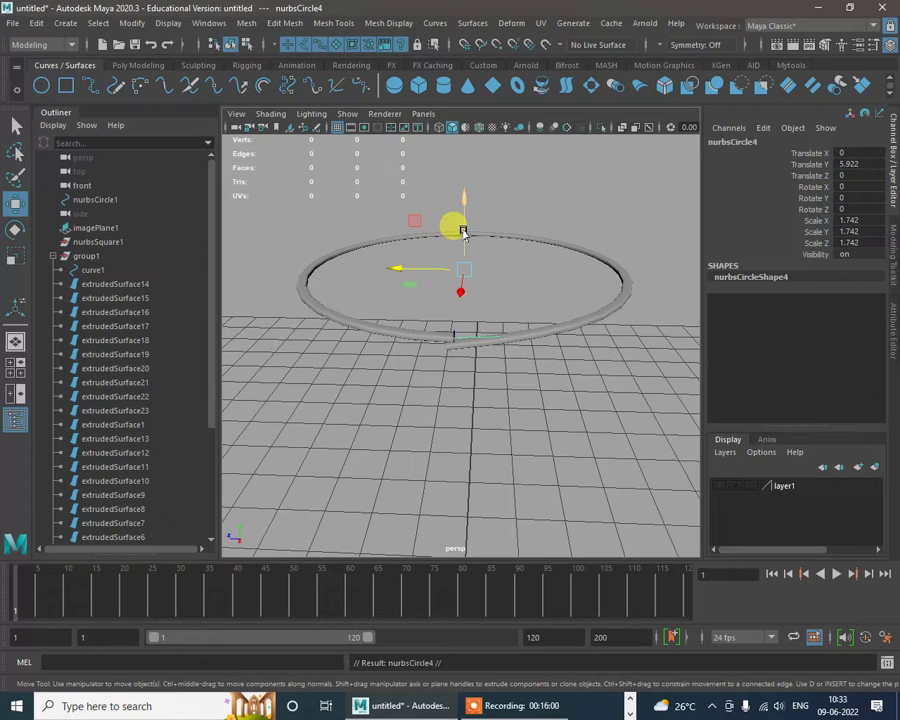
{"action": "left_click_drag", "start_coordinate": [462, 227], "coordinate": [467, 224]}
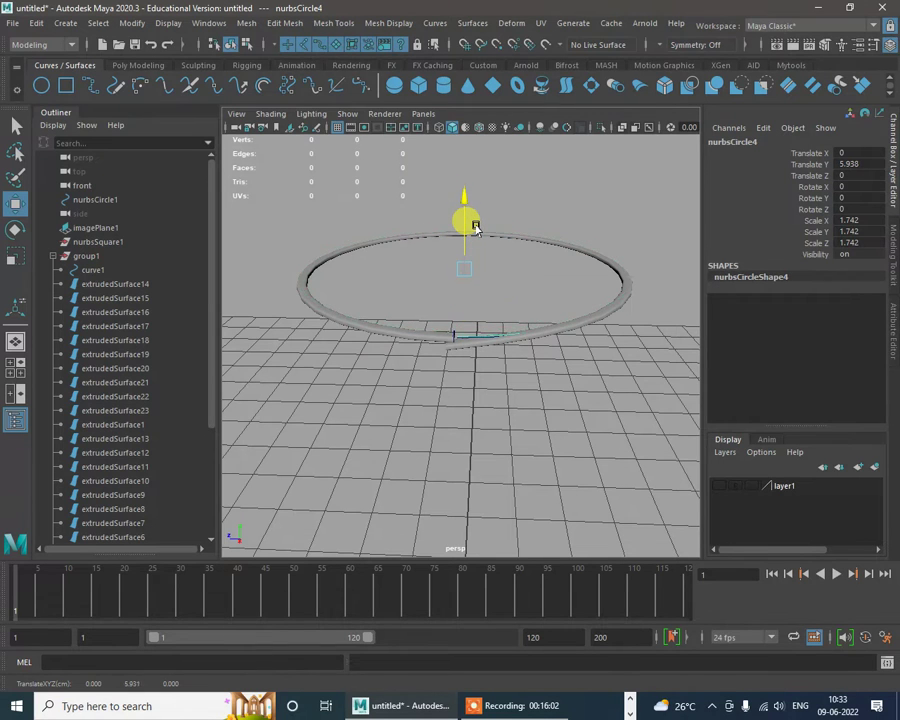
{"action": "left_click_drag", "start_coordinate": [475, 228], "coordinate": [441, 343], "text": "alt"}
{"action": "left_click_drag", "start_coordinate": [452, 297], "coordinate": [461, 340], "text": "alt"}
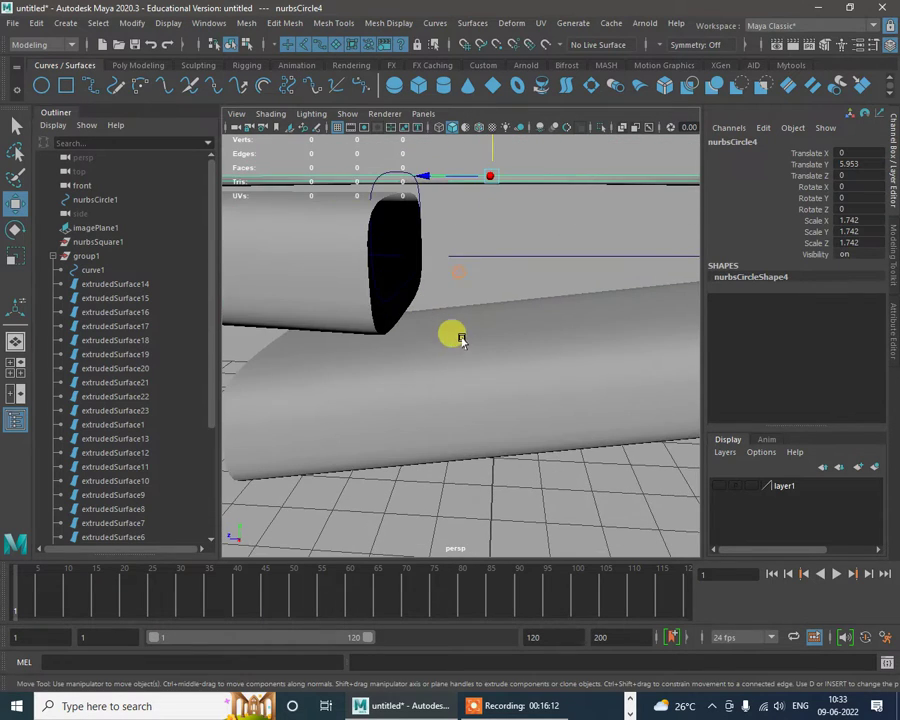
{"action": "scroll", "coordinate": [480, 212], "scroll_direction": "down", "scroll_amount": 6}
{"action": "left_click_drag", "start_coordinate": [481, 175], "coordinate": [431, 283]}
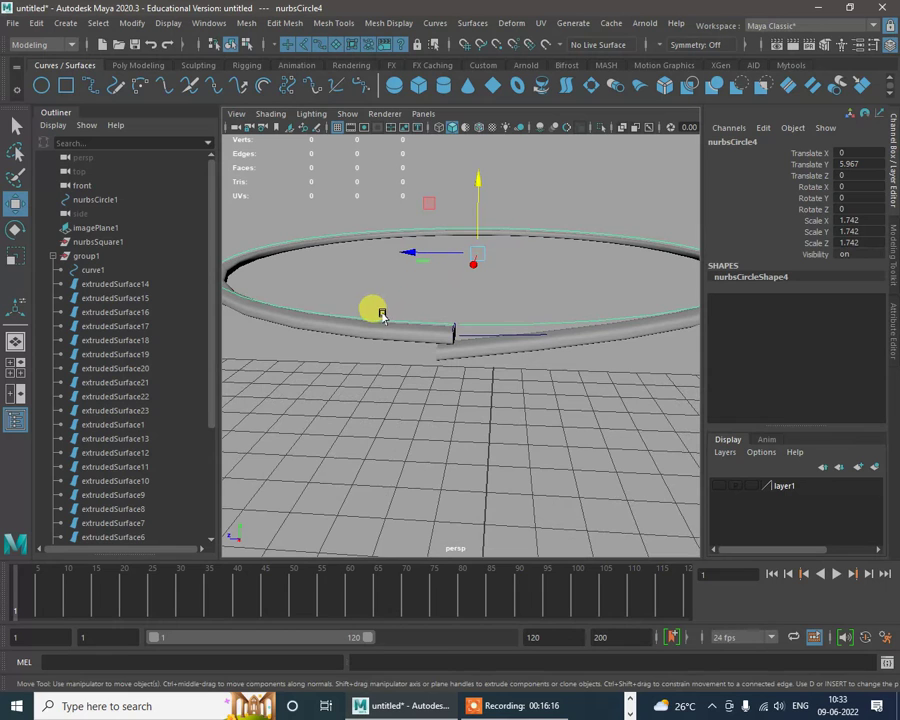
Step: Select the control vertices along one half of the copied rim circle in the side view and raise them slightly above the rim
{"action": "right_click_drag", "start_coordinate": [383, 320], "coordinate": [255, 291]}
{"action": "key", "text": "space"}
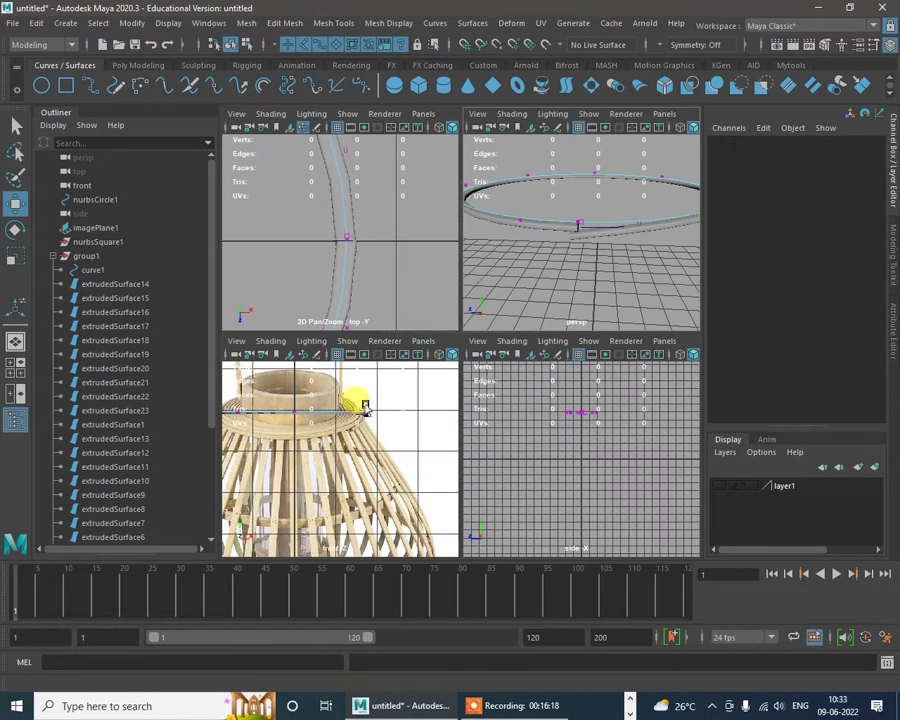
{"action": "key", "text": "space"}
{"action": "right_click_drag", "start_coordinate": [342, 268], "coordinate": [482, 338], "text": "alt"}
{"action": "middle_click_drag", "start_coordinate": [347, 130], "coordinate": [352, 230], "text": "alt"}
{"action": "right_click_drag", "start_coordinate": [352, 230], "coordinate": [390, 324], "text": "alt"}
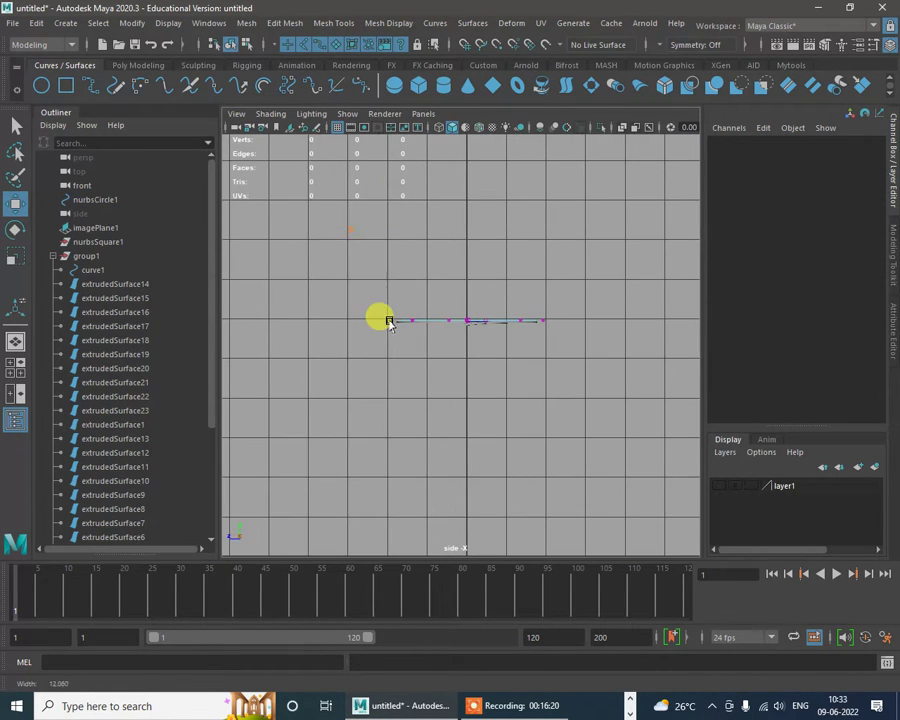
{"action": "left_click_drag", "start_coordinate": [474, 347], "coordinate": [477, 348]}
{"action": "key", "text": "space"}
{"action": "key", "text": "space"}
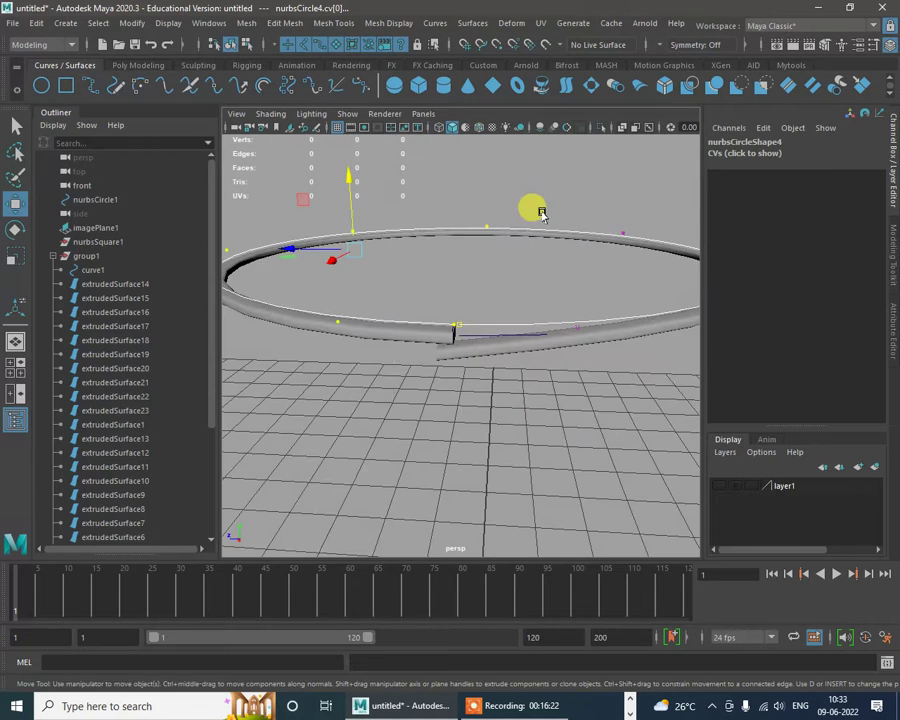
{"action": "right_click_drag", "start_coordinate": [540, 211], "coordinate": [456, 273], "text": "alt"}
{"action": "middle_click_drag", "start_coordinate": [456, 273], "coordinate": [473, 266], "text": "alt"}
{"action": "right_click_drag", "start_coordinate": [473, 280], "coordinate": [482, 334], "text": "alt"}
{"action": "left_click_drag", "start_coordinate": [482, 334], "coordinate": [490, 318], "text": "alt"}
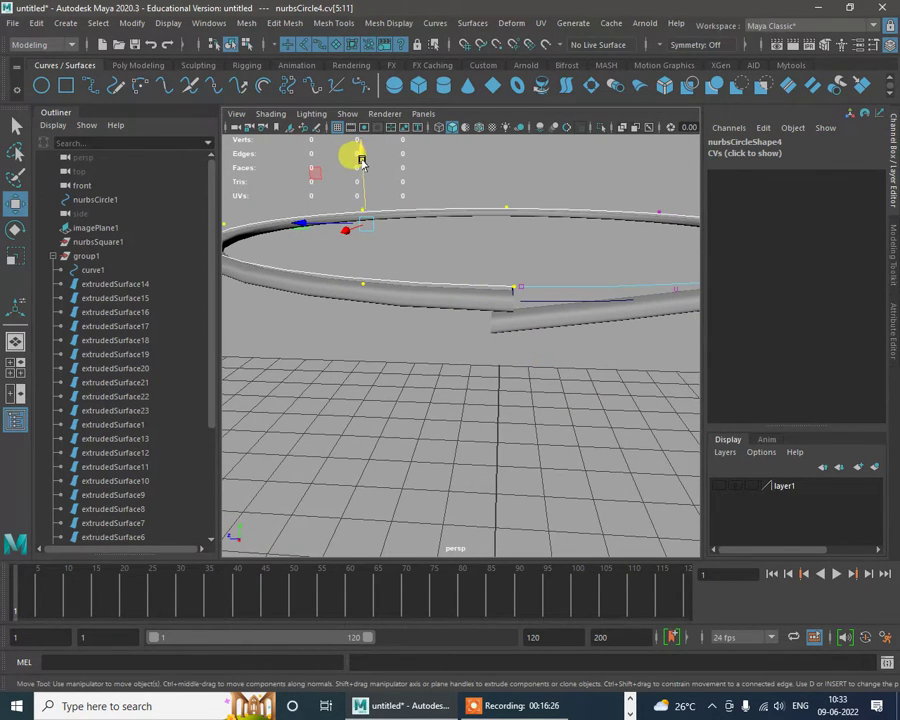
{"action": "left_click_drag", "start_coordinate": [362, 162], "coordinate": [365, 147]}
Step: Select the first two control vertices at the copied circle's other open end and lower them to line up with the rim tube's end
{"action": "right_click_drag", "start_coordinate": [530, 286], "coordinate": [506, 305], "text": "alt"}
{"action": "left_click_drag", "start_coordinate": [506, 305], "coordinate": [608, 318], "text": "alt"}
{"action": "left_click_drag", "start_coordinate": [546, 262], "coordinate": [425, 316]}
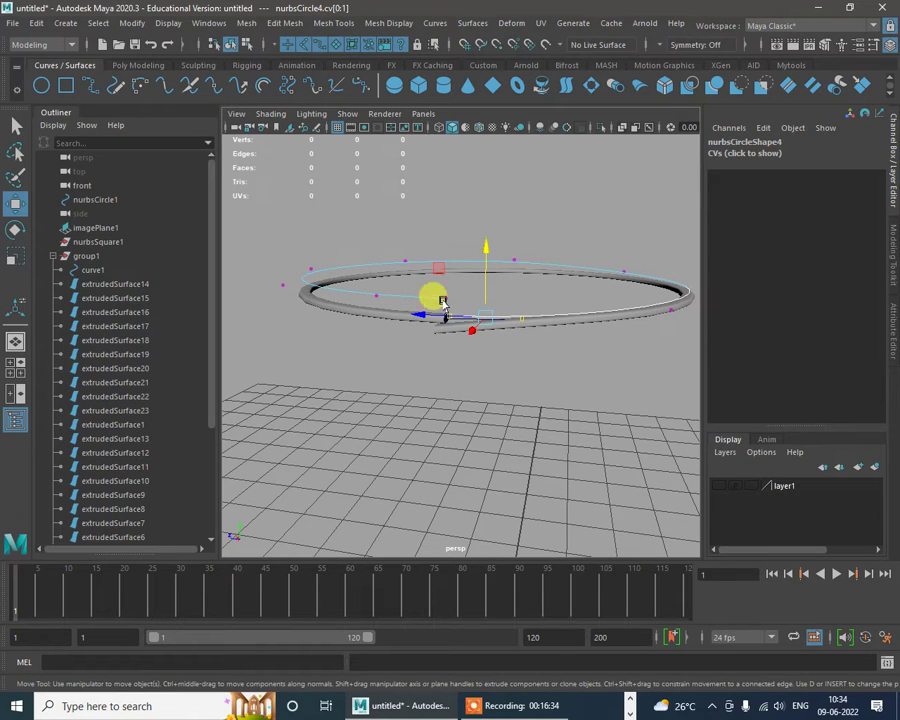
{"action": "right_click_drag", "start_coordinate": [427, 322], "coordinate": [454, 358], "text": "alt"}
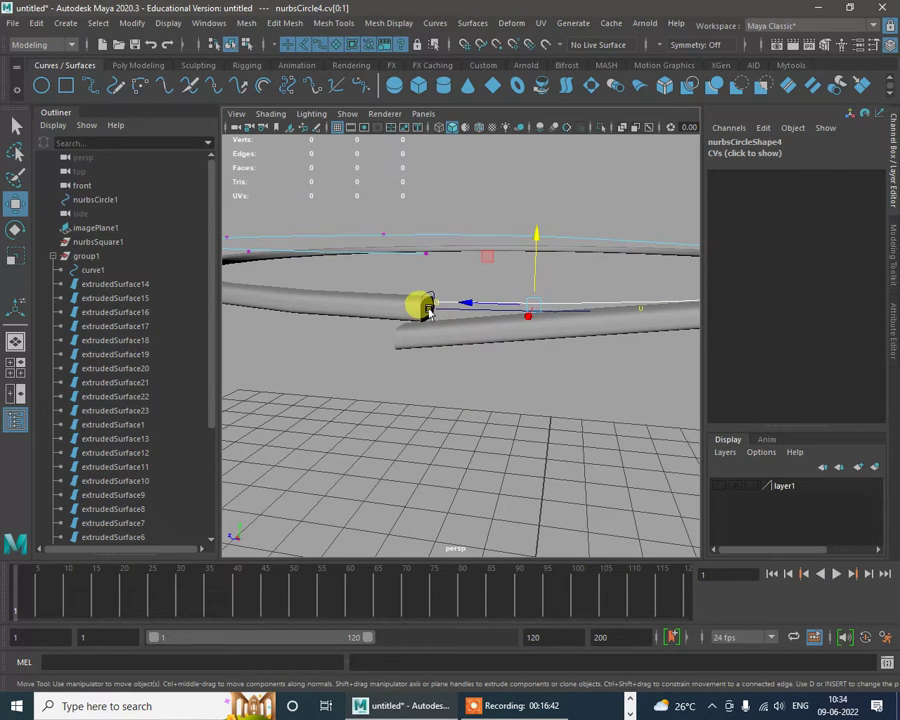
{"action": "left_click_drag", "start_coordinate": [500, 368], "coordinate": [436, 330], "text": "alt"}
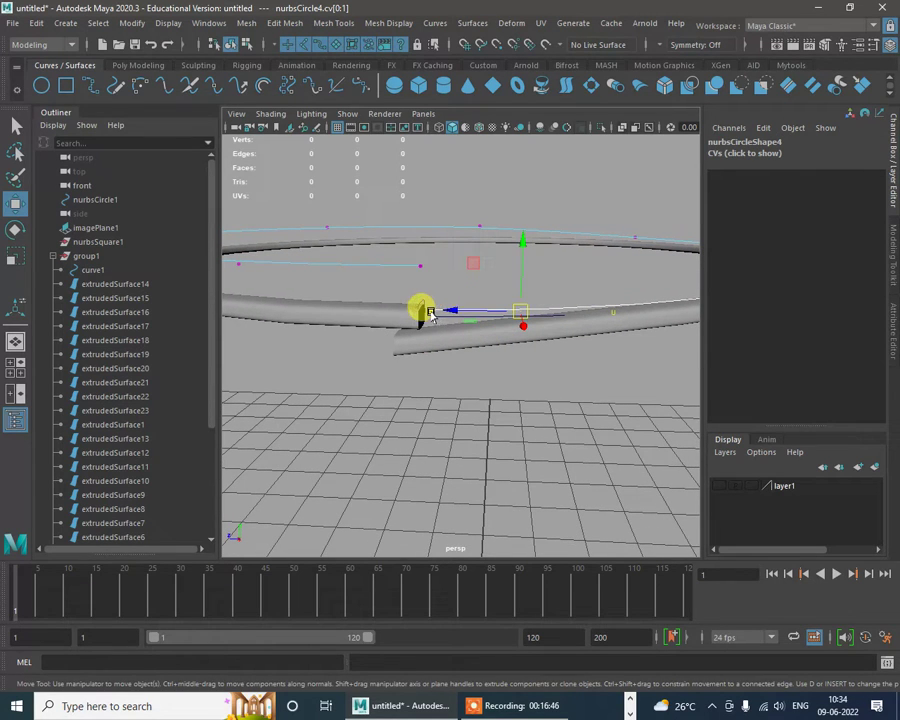
Step: Return to object selection, duplicate the reshaped rim curve and raise the copy to 6.069 on Y
{"action": "right_click_drag", "start_coordinate": [446, 316], "coordinate": [501, 268]}
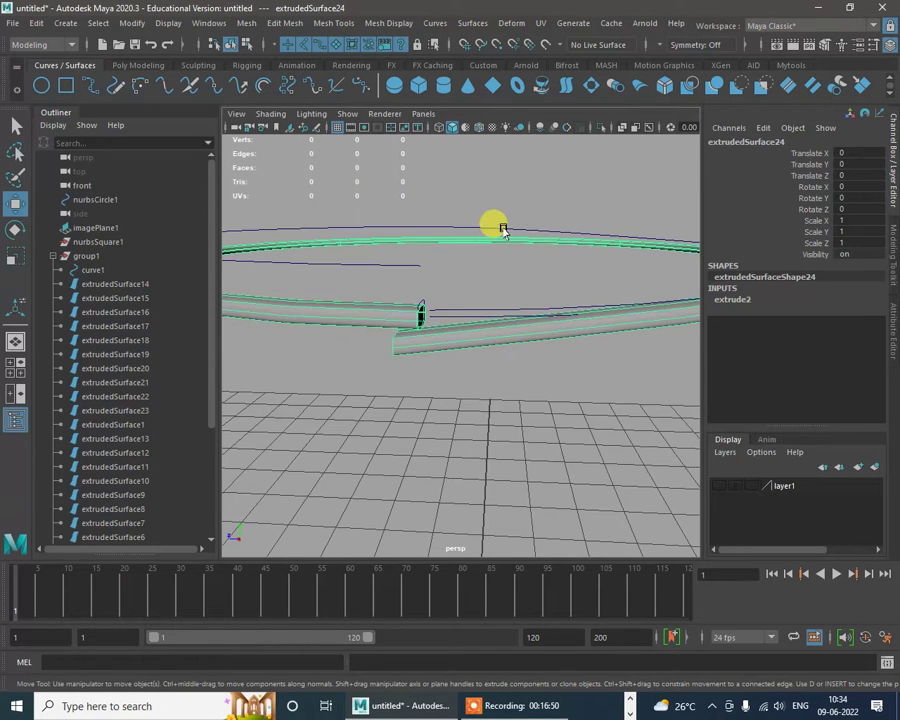
{"action": "left_click", "coordinate": [503, 229]}
{"action": "mouse_move", "coordinate": [504, 239]}
{"action": "left_mouse_down", "text": "alt"}
{"action": "mouse_move", "coordinate": [503, 263]}
{"action": "mouse_move", "coordinate": [510, 255]}
{"action": "left_mouse_up", "text": "alt"}
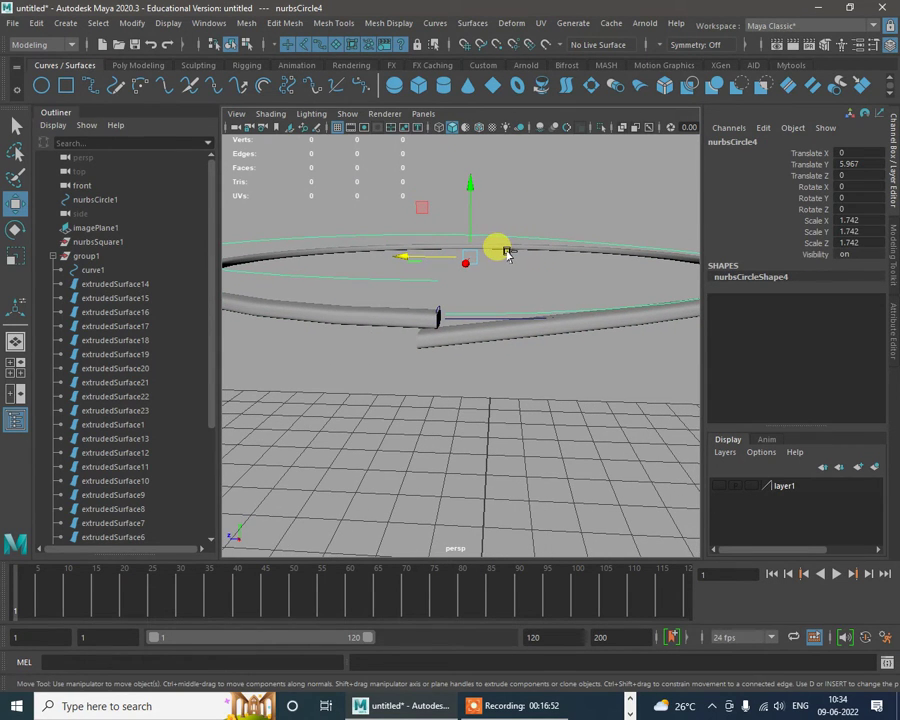
{"action": "left_click_drag", "start_coordinate": [470, 205], "coordinate": [438, 311]}
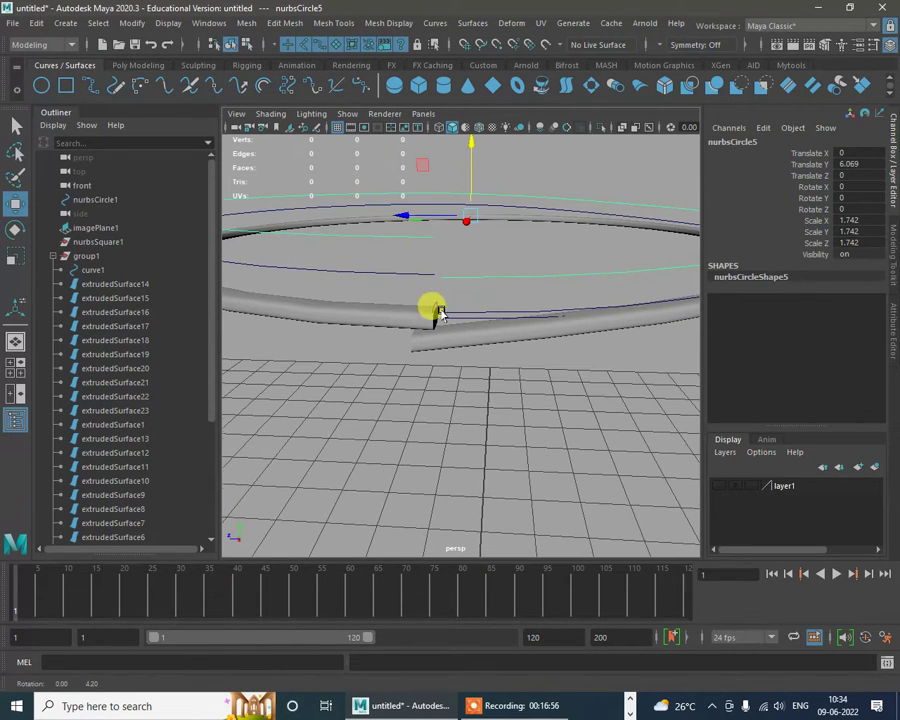
Step: Select the two stacked rim curves together, with the lower one picked last
{"action": "left_click", "coordinate": [425, 275], "text": "shift"}
{"action": "left_click_drag", "start_coordinate": [483, 285], "coordinate": [493, 297], "text": "alt"}
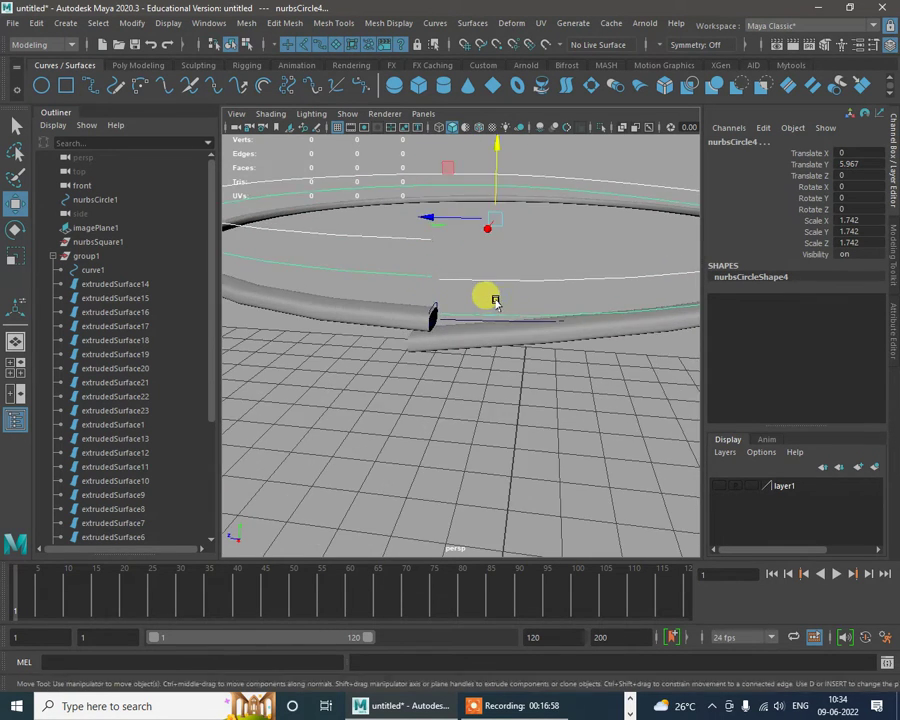
Step: Try to attach the two vertically offset circle curves into one continuous spiral curve
{"action": "left_click", "coordinate": [416, 282]}
{"action": "left_click", "coordinate": [415, 273]}
{"action": "left_click_drag", "start_coordinate": [420, 289], "coordinate": [460, 289], "text": "alt"}
{"action": "left_click", "coordinate": [469, 297]}
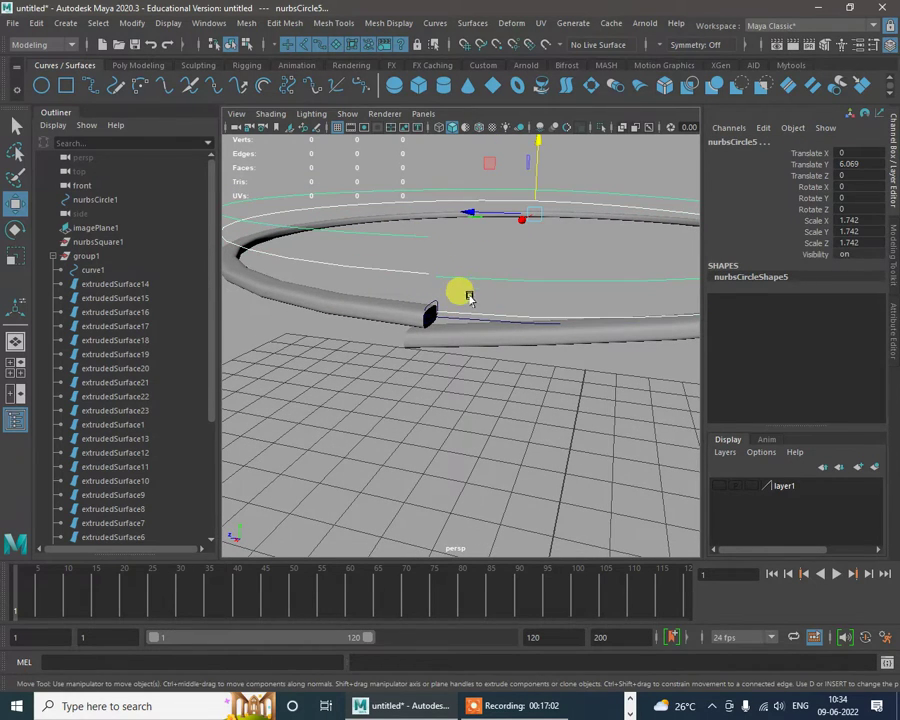
{"action": "left_click", "coordinate": [440, 23]}
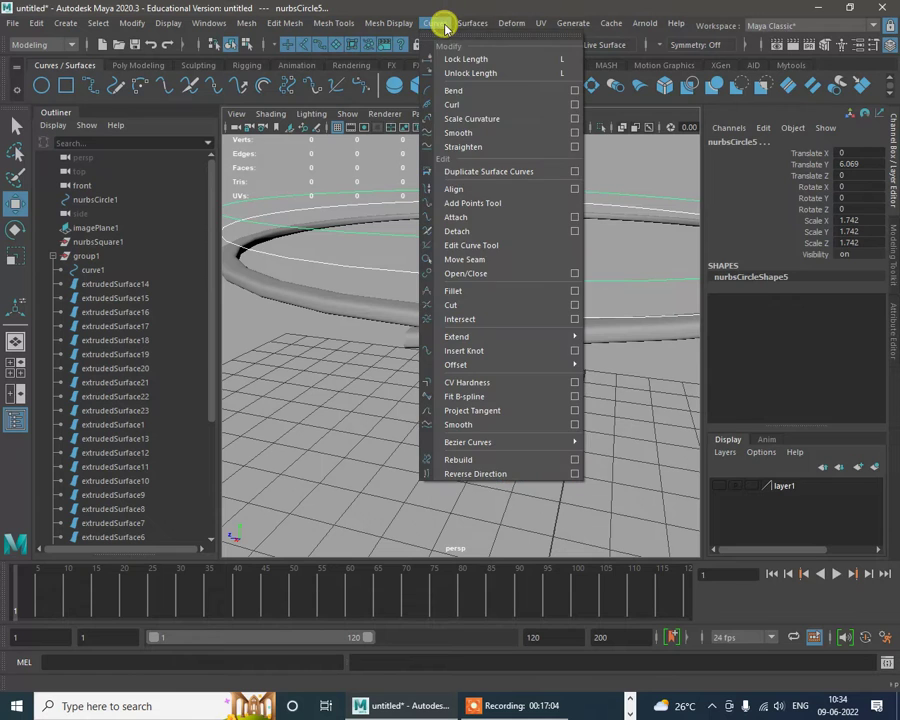
{"action": "left_click", "coordinate": [475, 219]}
{"action": "left_click_drag", "start_coordinate": [448, 344], "coordinate": [410, 335], "text": "alt"}
Step: Test-lift the attached curve, undo that move, and delete all construction history in the scene
{"action": "left_click_drag", "start_coordinate": [601, 226], "coordinate": [619, 155]}
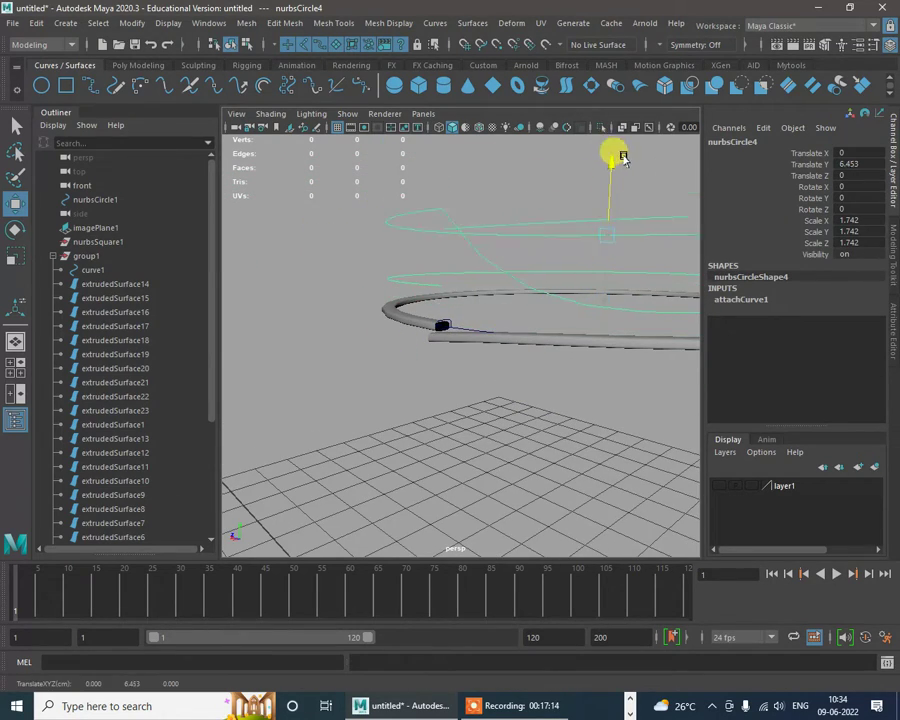
{"action": "key", "text": "ctrl+z"}
{"action": "left_click_drag", "start_coordinate": [606, 243], "coordinate": [579, 362], "text": "alt"}
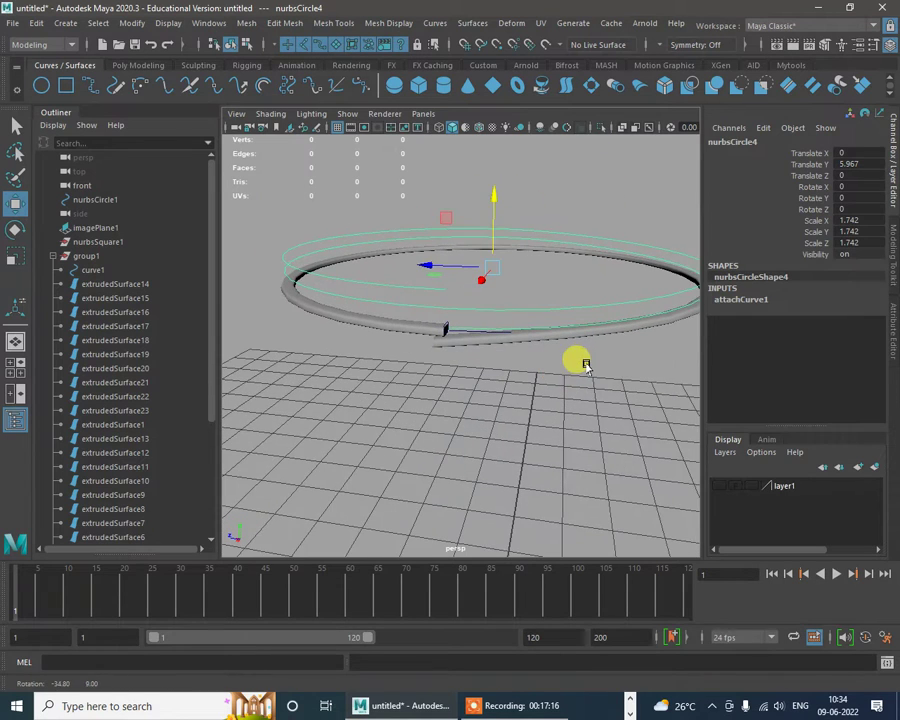
{"action": "left_click_drag", "start_coordinate": [492, 277], "coordinate": [522, 326], "text": "alt"}
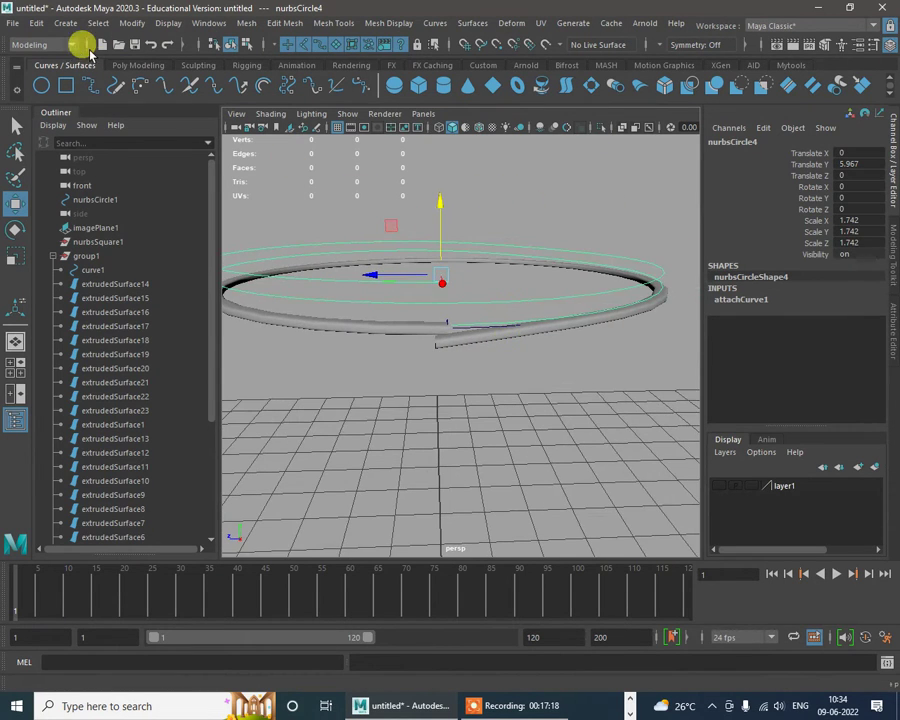
{"action": "left_click", "coordinate": [36, 22]}
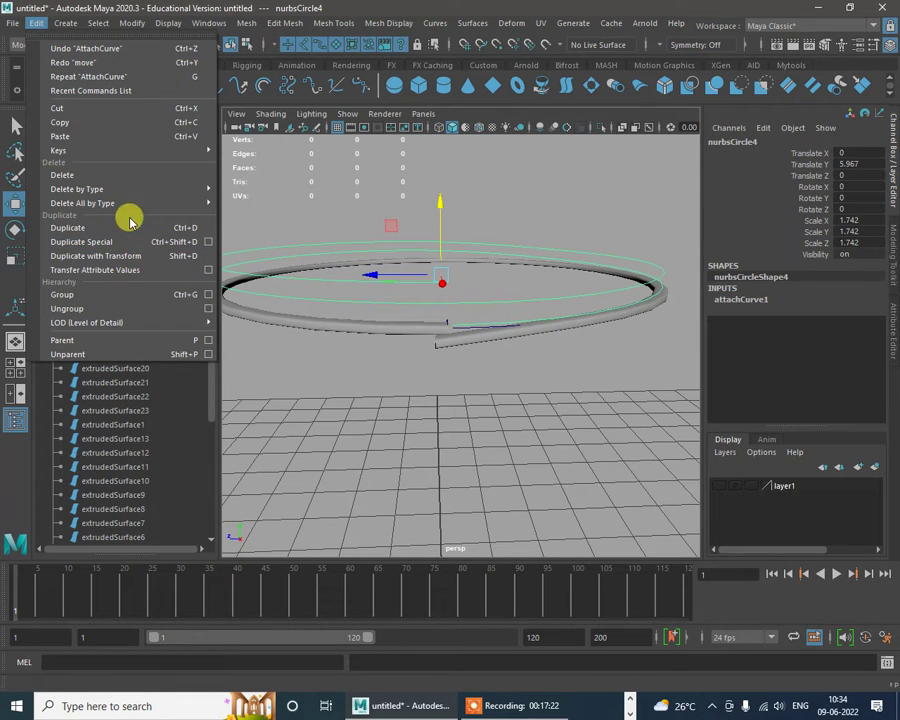
{"action": "mouse_move", "coordinate": [144, 202]}
{"action": "left_click", "coordinate": [300, 202]}
Step: Duplicate the attached spiral curve, raise the copy to Translate Y 6.193, and select it together with the original
{"action": "left_click_drag", "start_coordinate": [532, 428], "coordinate": [510, 432], "text": "alt"}
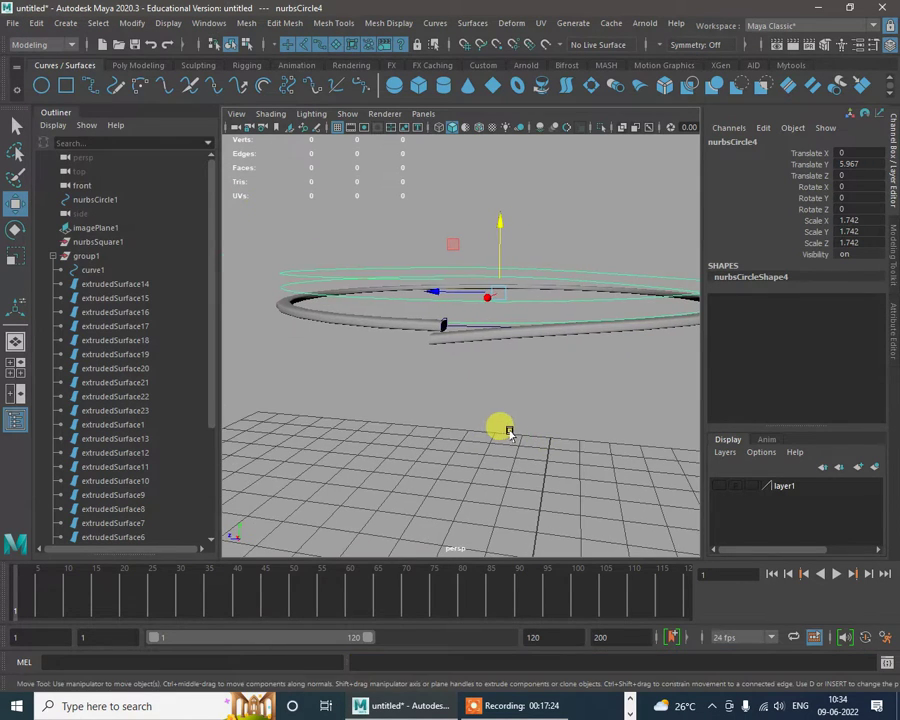
{"action": "left_click_drag", "start_coordinate": [498, 234], "coordinate": [504, 207]}
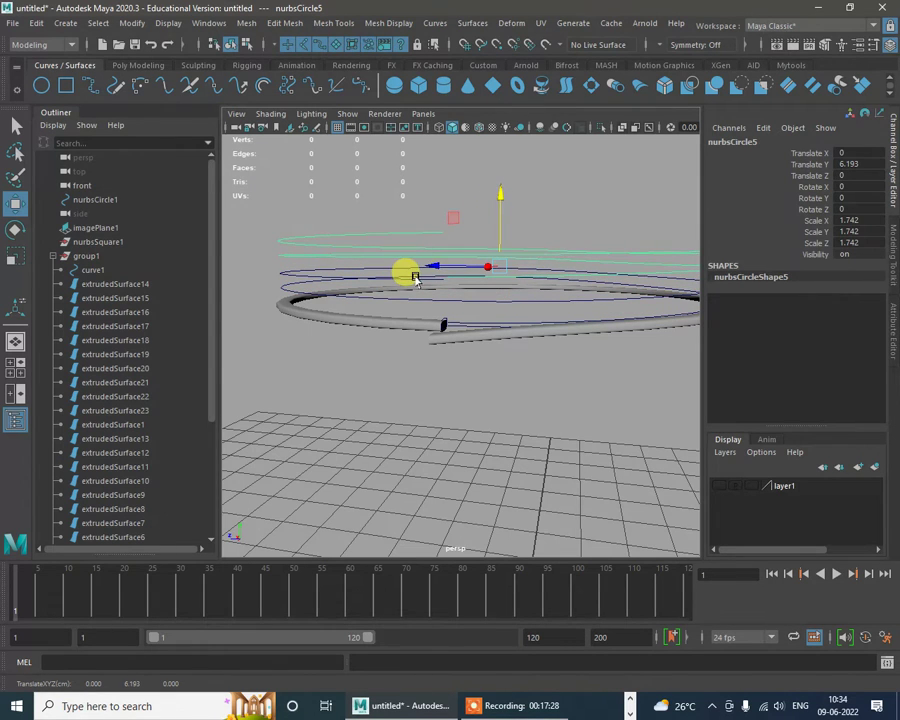
{"action": "left_click", "coordinate": [415, 278], "text": "shift"}
{"action": "left_click_drag", "start_coordinate": [459, 309], "coordinate": [492, 332], "text": "alt"}
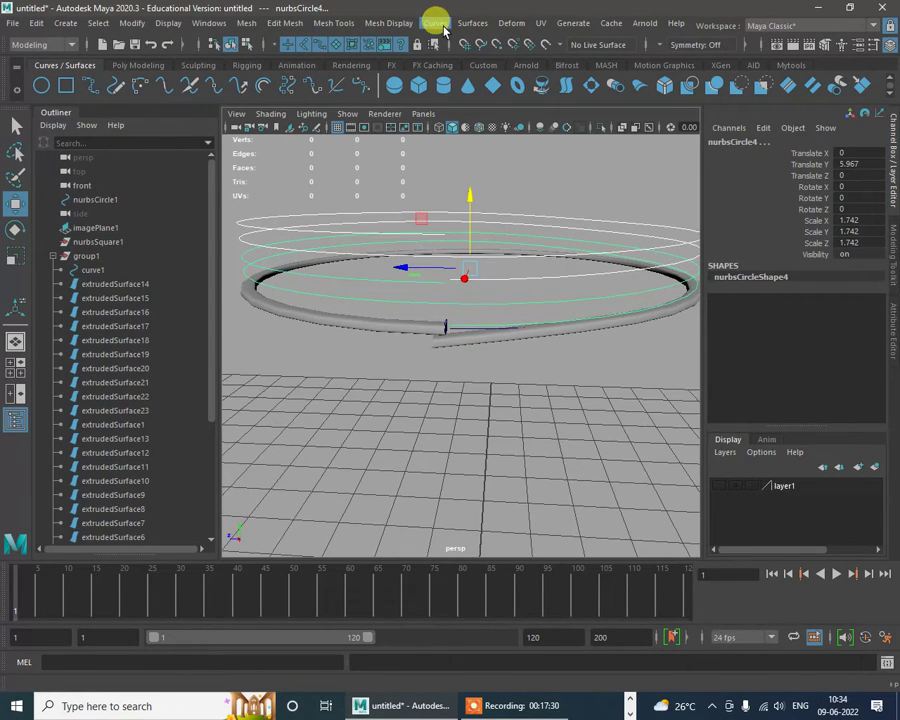
Step: Compare the stacked curves with the lantern reference, and undo the raised copies, the attachment and the second circle's height offset
{"action": "left_click_drag", "start_coordinate": [561, 470], "coordinate": [615, 474], "text": "alt"}
{"action": "right_click_drag", "start_coordinate": [620, 490], "coordinate": [415, 371], "text": "alt"}
{"action": "left_click_drag", "start_coordinate": [560, 450], "coordinate": [450, 460], "text": "alt"}
{"action": "right_click_drag", "start_coordinate": [331, 492], "coordinate": [547, 412], "text": "alt"}
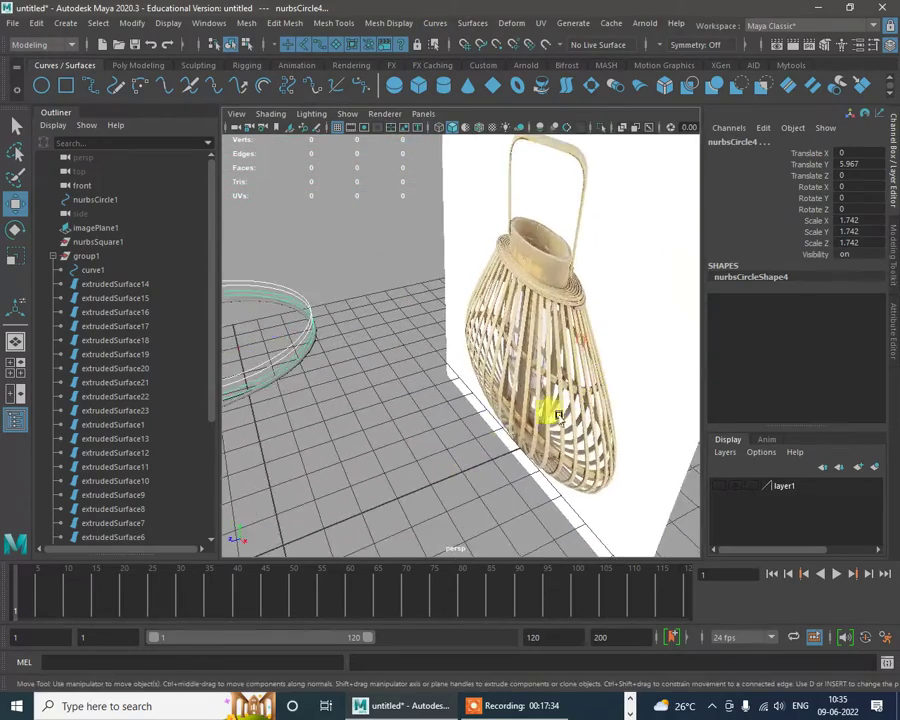
{"action": "left_click_drag", "start_coordinate": [547, 412], "coordinate": [661, 416], "text": "alt"}
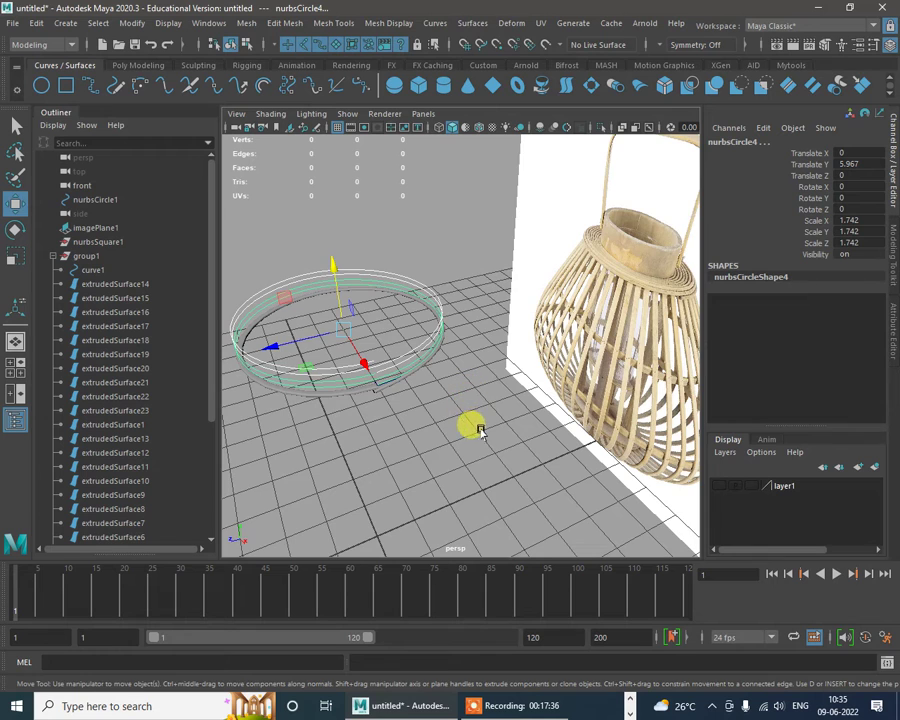
{"action": "middle_click_drag", "start_coordinate": [480, 430], "coordinate": [560, 430], "text": "alt"}
{"action": "key", "text": "ctrl+z"}
{"action": "key", "text": "ctrl+z"}
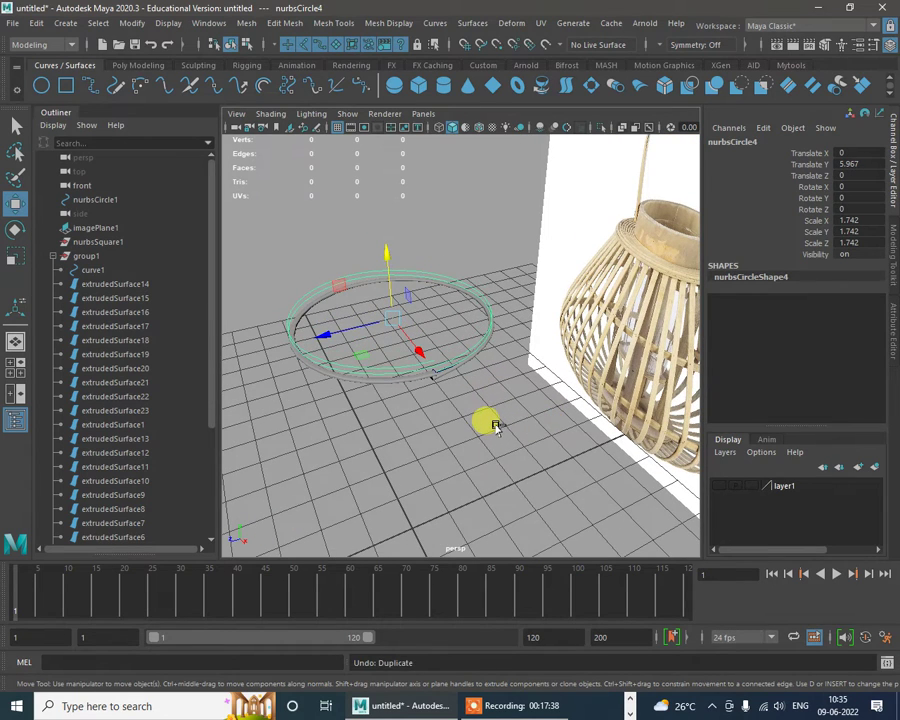
{"action": "key", "text": "ctrl+z"}
{"action": "key", "text": "ctrl+z"}
{"action": "key", "text": "ctrl+z"}
{"action": "key", "text": "ctrl+z"}
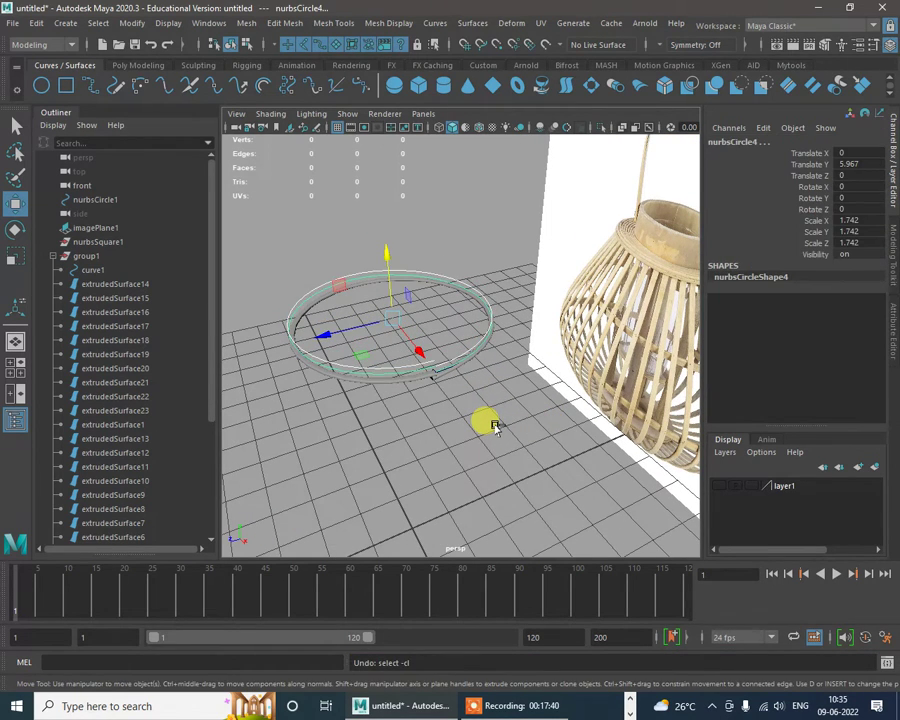
{"action": "key", "text": "ctrl+z"}
{"action": "key", "text": "ctrl+z"}
{"action": "key", "text": "ctrl+z"}
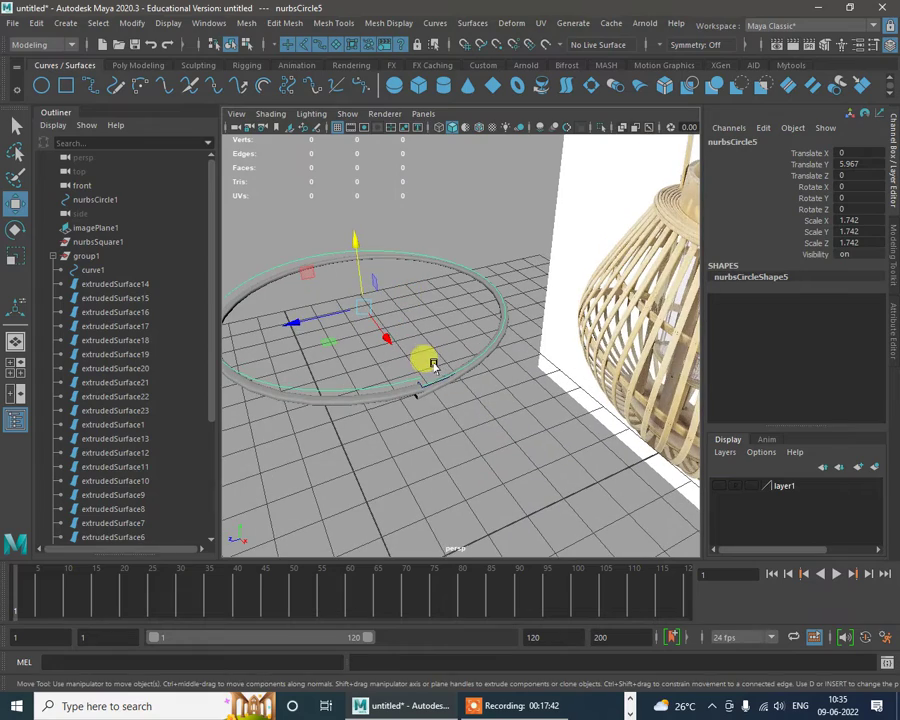
Step: Scale the duplicated circle uniformly to 1.576, and add another copy inside it scaled to 1.433
{"action": "key", "text": "r"}
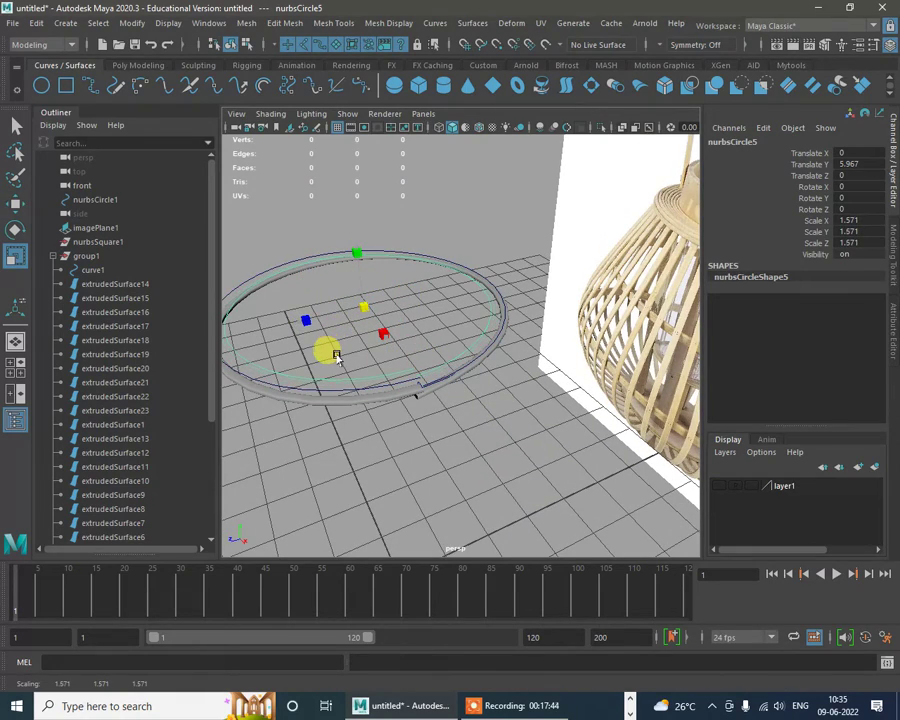
{"action": "mouse_move", "coordinate": [411, 363]}
{"action": "left_mouse_down", "text": "alt"}
{"action": "mouse_move", "coordinate": [366, 428]}
{"action": "mouse_move", "coordinate": [472, 388]}
{"action": "mouse_move", "coordinate": [461, 355]}
{"action": "left_mouse_up", "text": "alt"}
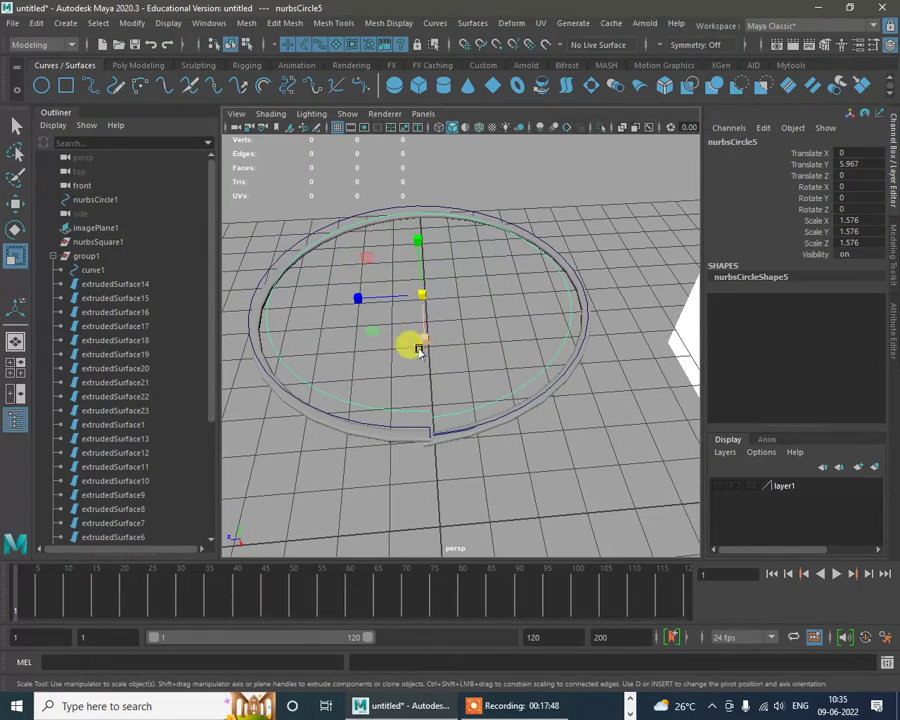
{"action": "left_click_drag", "start_coordinate": [418, 293], "coordinate": [404, 319]}
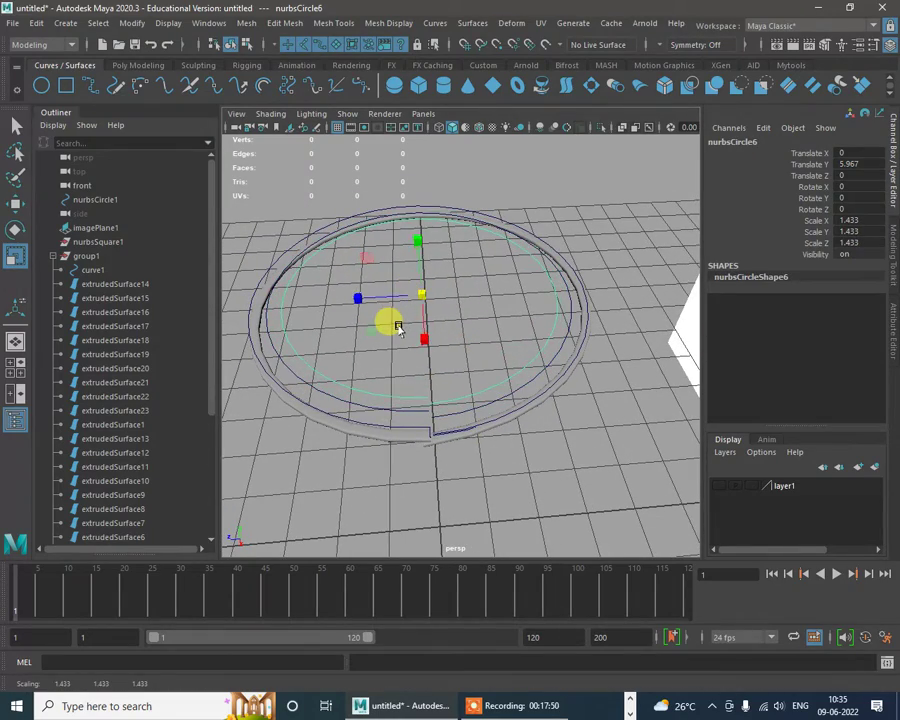
Step: Try to attach the middle circle curve to the outer one, and undo the attachment
{"action": "left_click_drag", "start_coordinate": [462, 452], "coordinate": [388, 507], "text": "alt"}
{"action": "right_click_drag", "start_coordinate": [434, 418], "coordinate": [466, 506], "text": "alt"}
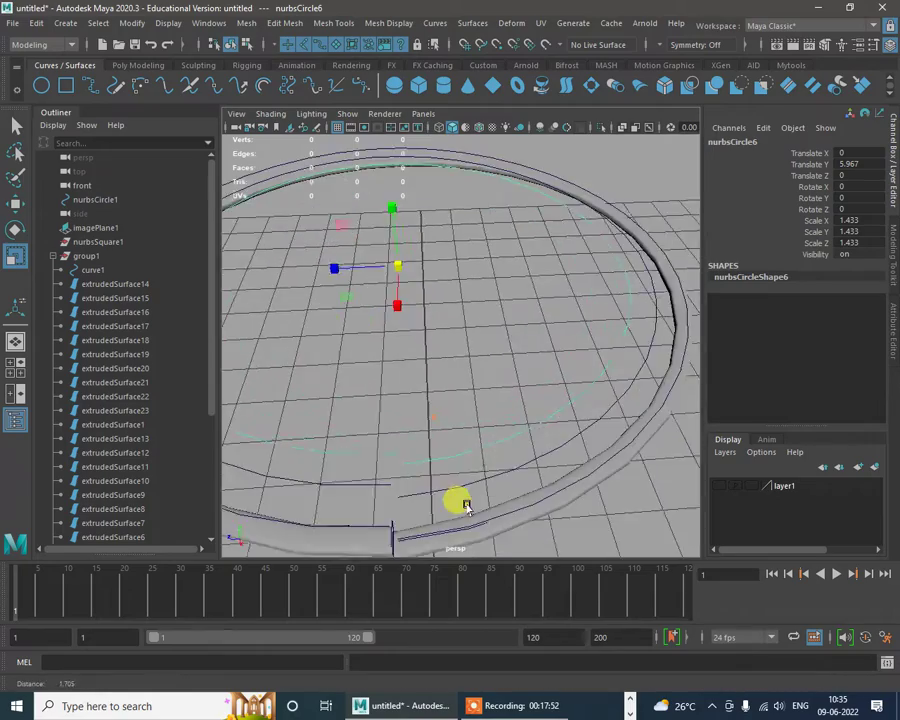
{"action": "middle_click_drag", "start_coordinate": [466, 506], "coordinate": [542, 418], "text": "alt"}
{"action": "left_click_drag", "start_coordinate": [510, 447], "coordinate": [418, 384], "text": "alt"}
{"action": "right_click_drag", "start_coordinate": [410, 378], "coordinate": [424, 433], "text": "alt"}
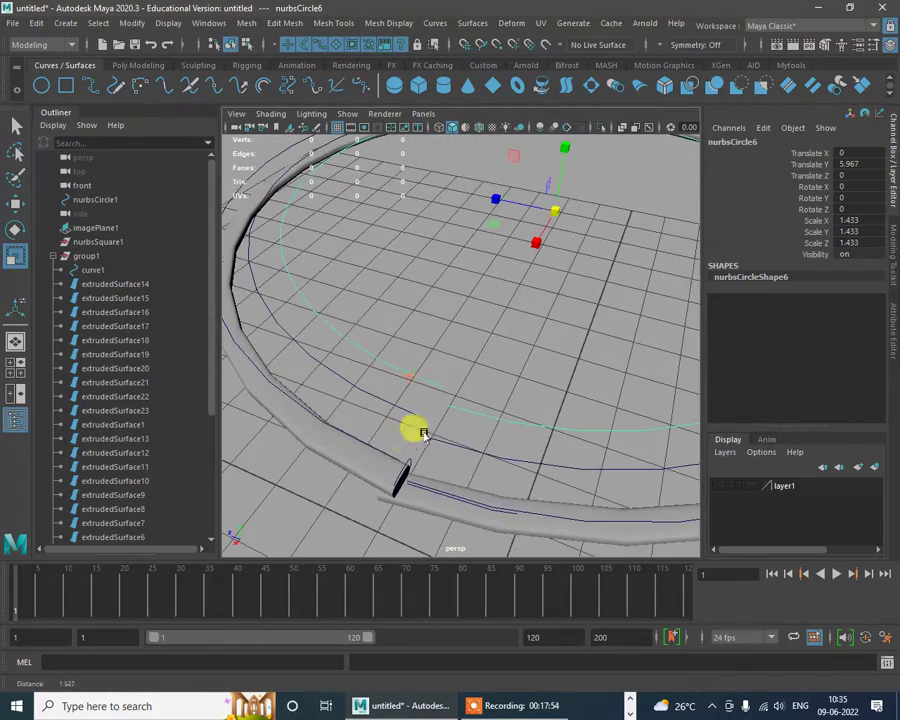
{"action": "key", "text": "w"}
{"action": "left_click", "coordinate": [414, 451]}
{"action": "left_click", "coordinate": [467, 450], "text": "shift"}
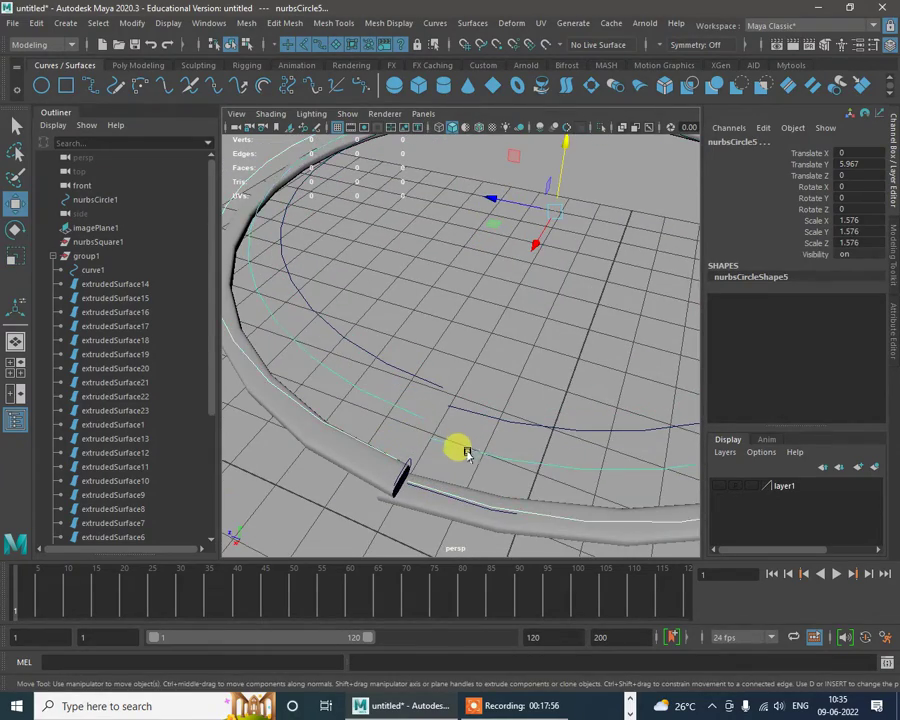
{"action": "left_click_drag", "start_coordinate": [522, 491], "coordinate": [449, 485], "text": "alt"}
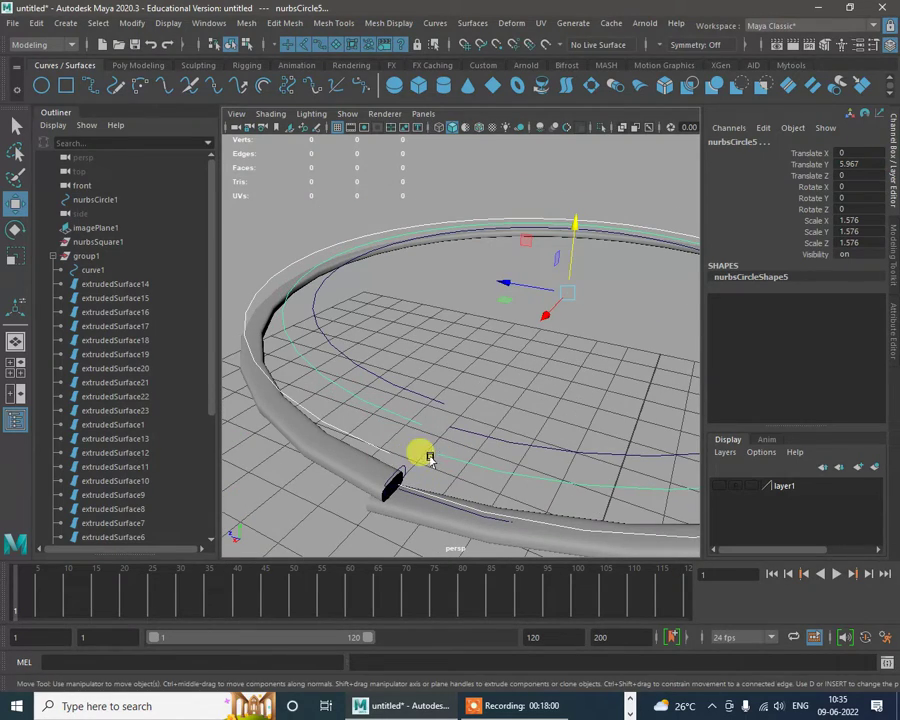
{"action": "left_click", "coordinate": [434, 24]}
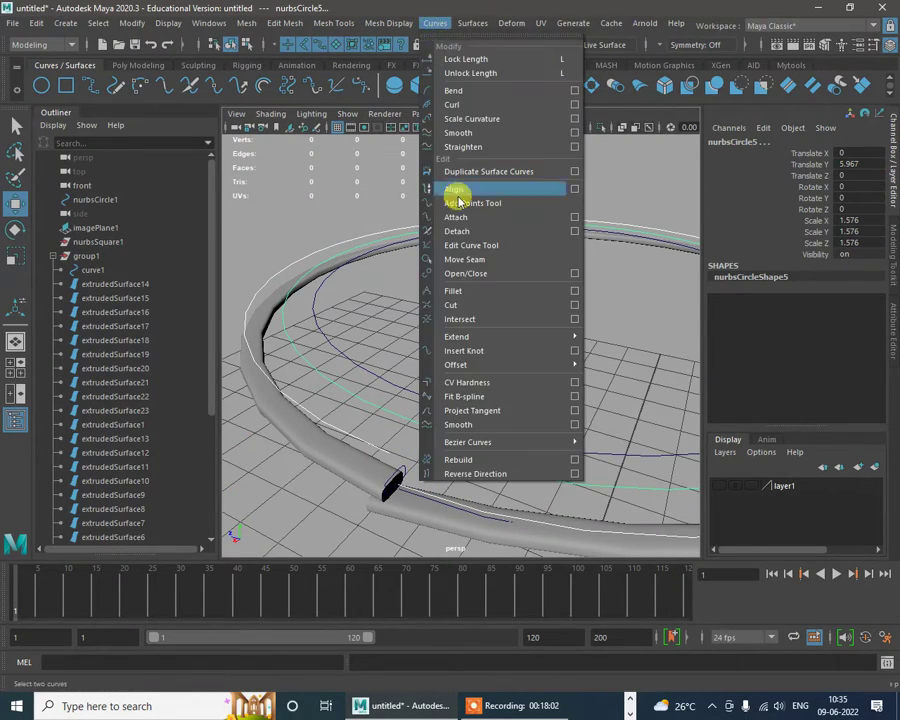
{"action": "left_click", "coordinate": [458, 216]}
{"action": "left_click_drag", "start_coordinate": [461, 432], "coordinate": [519, 406], "text": "alt"}
{"action": "key", "text": "ctrl+z"}
Step: Examine the control vertices of the outer and middle circle curves to compare their start points and directions
{"action": "left_click", "coordinate": [448, 381]}
{"action": "left_click", "coordinate": [451, 368]}
{"action": "left_click", "coordinate": [422, 398]}
{"action": "left_click", "coordinate": [436, 367]}
{"action": "left_click", "coordinate": [386, 369]}
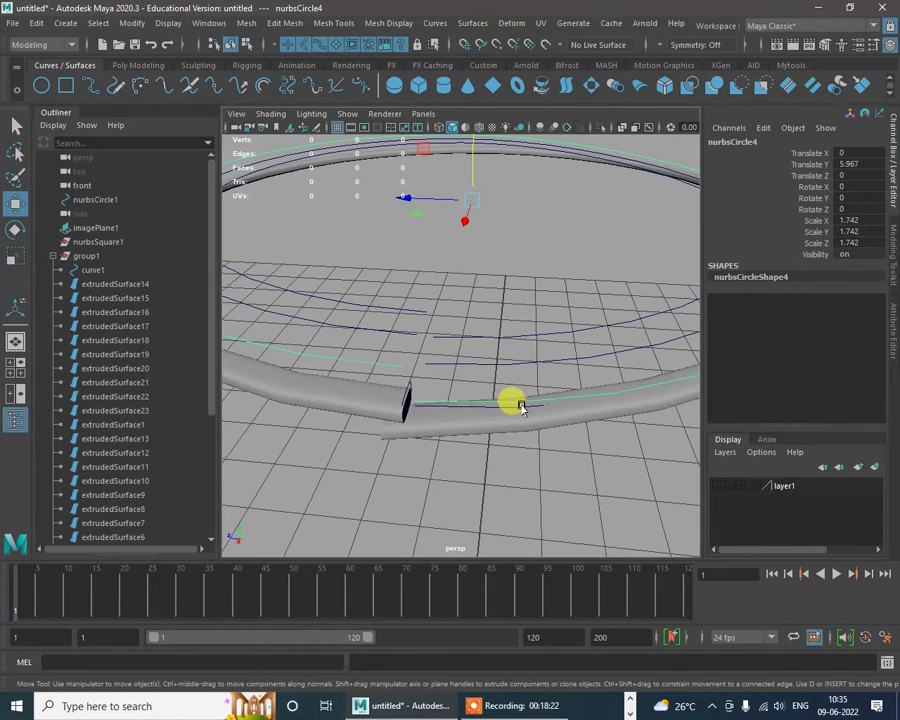
{"action": "right_click_drag", "start_coordinate": [566, 466], "coordinate": [490, 356]}
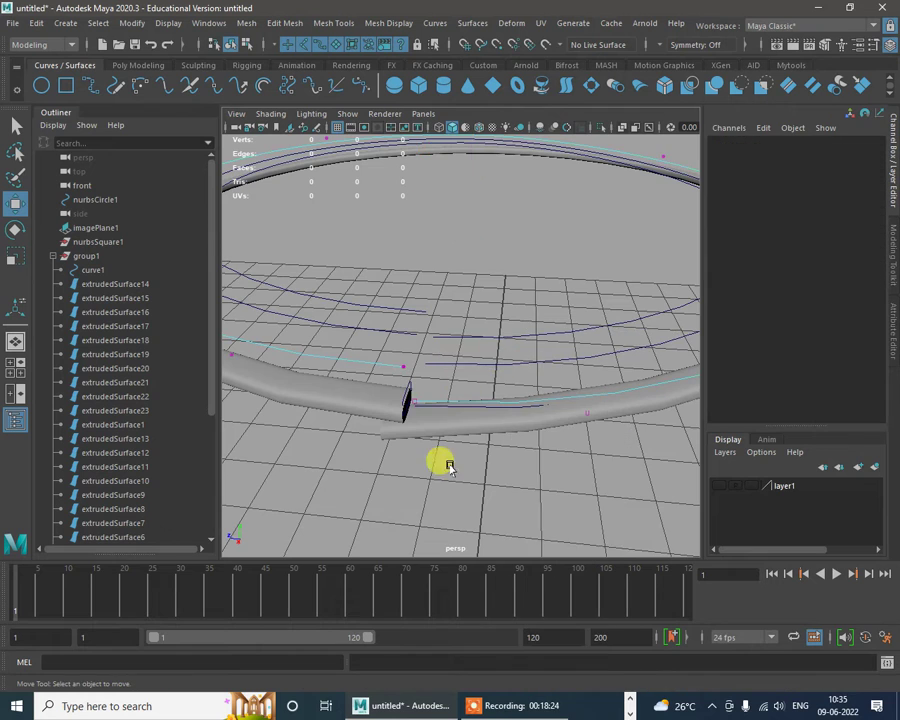
{"action": "scroll", "coordinate": [437, 463], "scroll_direction": "up", "scroll_amount": 2}
{"action": "left_click_drag", "start_coordinate": [437, 463], "coordinate": [464, 272], "text": "alt"}
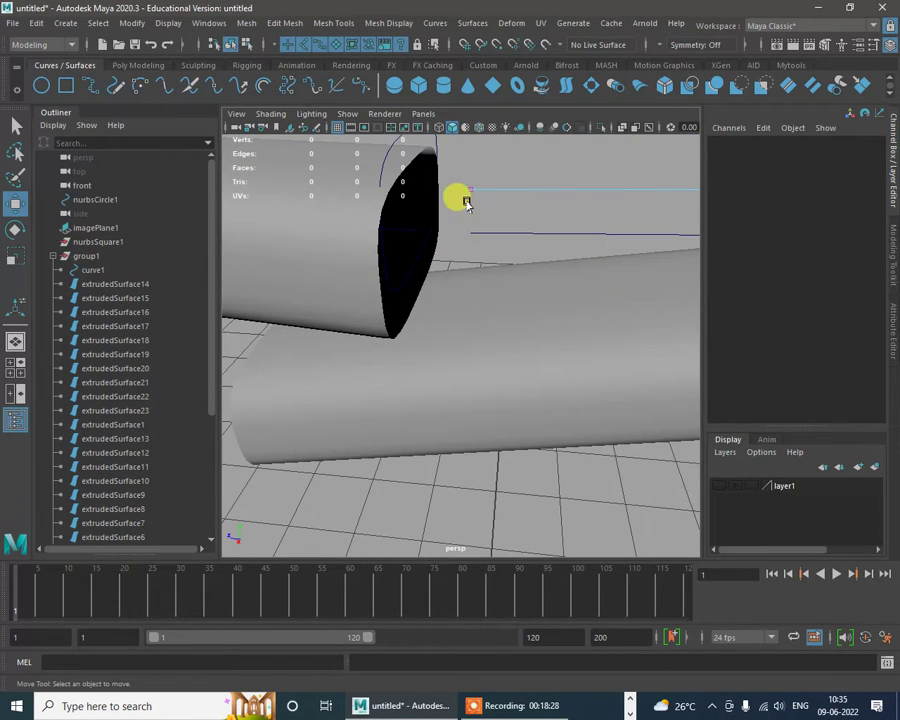
{"action": "left_click_drag", "start_coordinate": [462, 209], "coordinate": [476, 302], "text": "alt"}
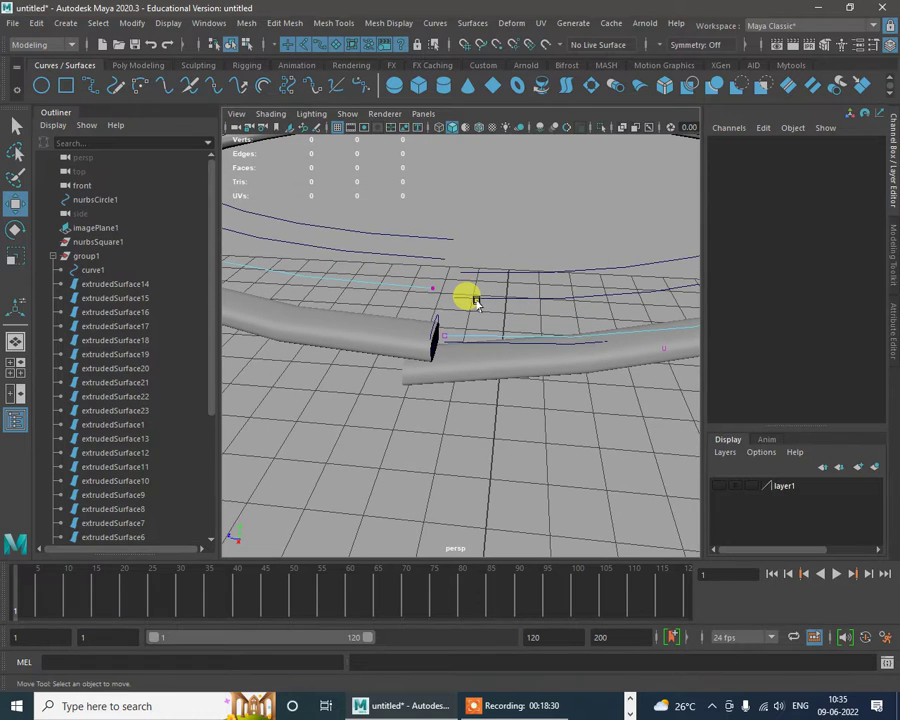
{"action": "left_click", "coordinate": [483, 296]}
{"action": "right_click_drag", "start_coordinate": [484, 296], "coordinate": [419, 318]}
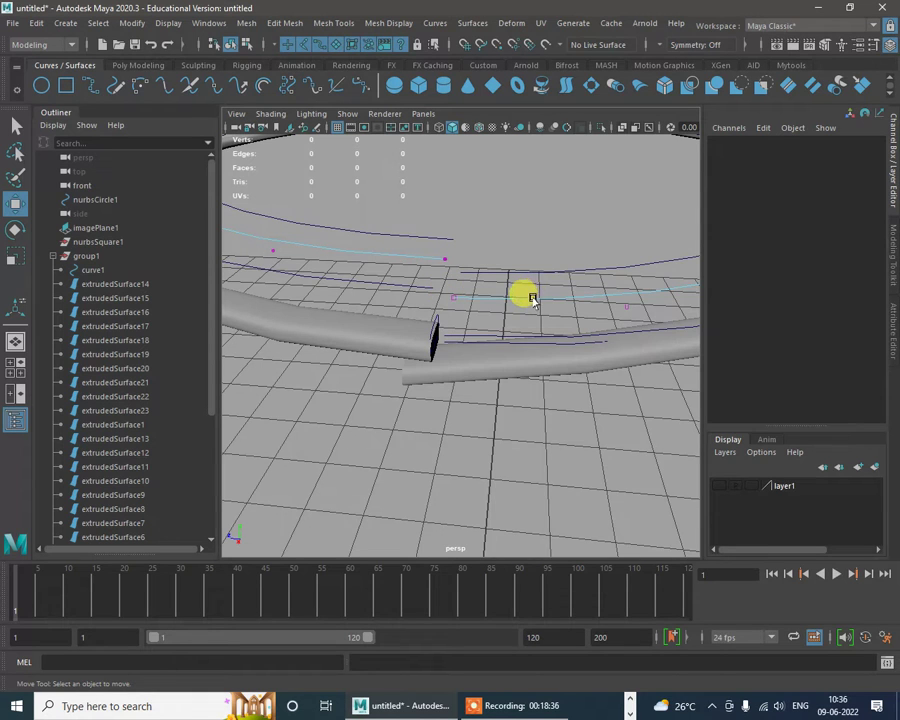
{"action": "right_click_drag", "start_coordinate": [533, 300], "coordinate": [612, 272]}
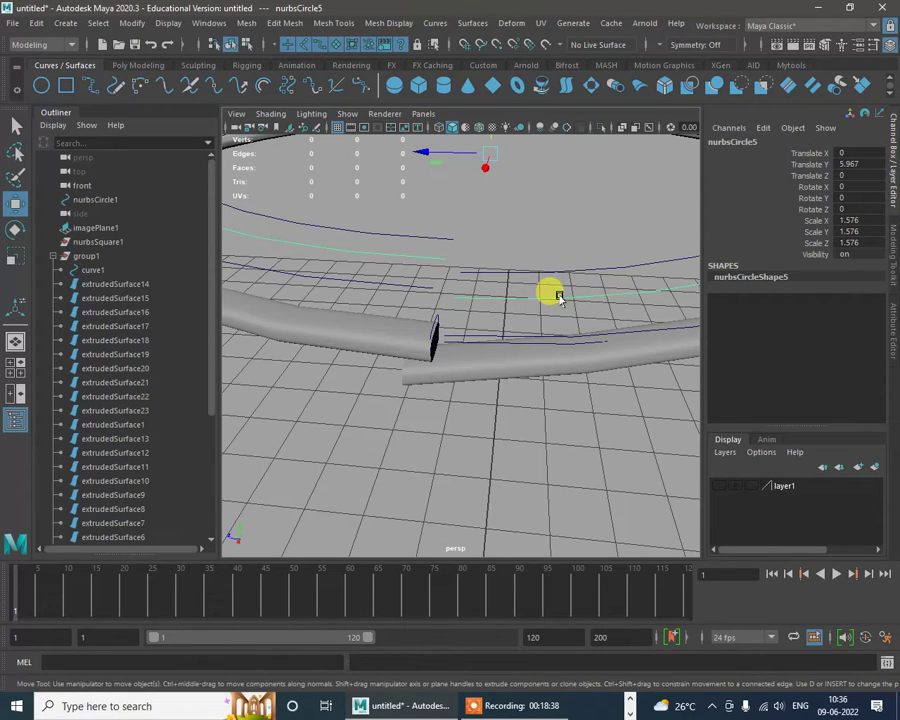
Step: Reverse the direction of the middle circle curve and check its starting control vertex
{"action": "left_click", "coordinate": [437, 25]}
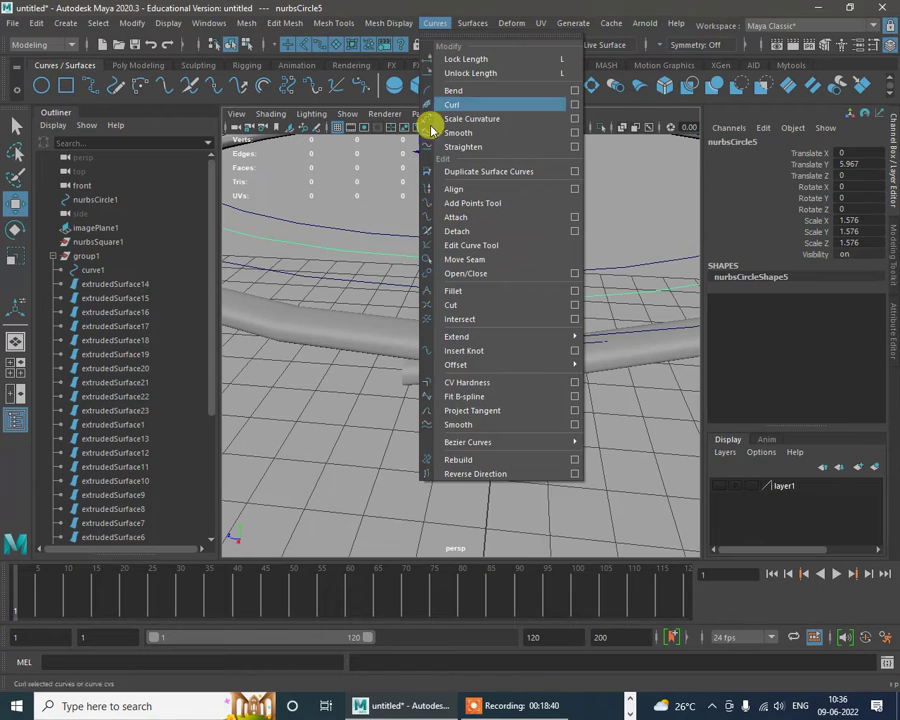
{"action": "left_click", "coordinate": [481, 476]}
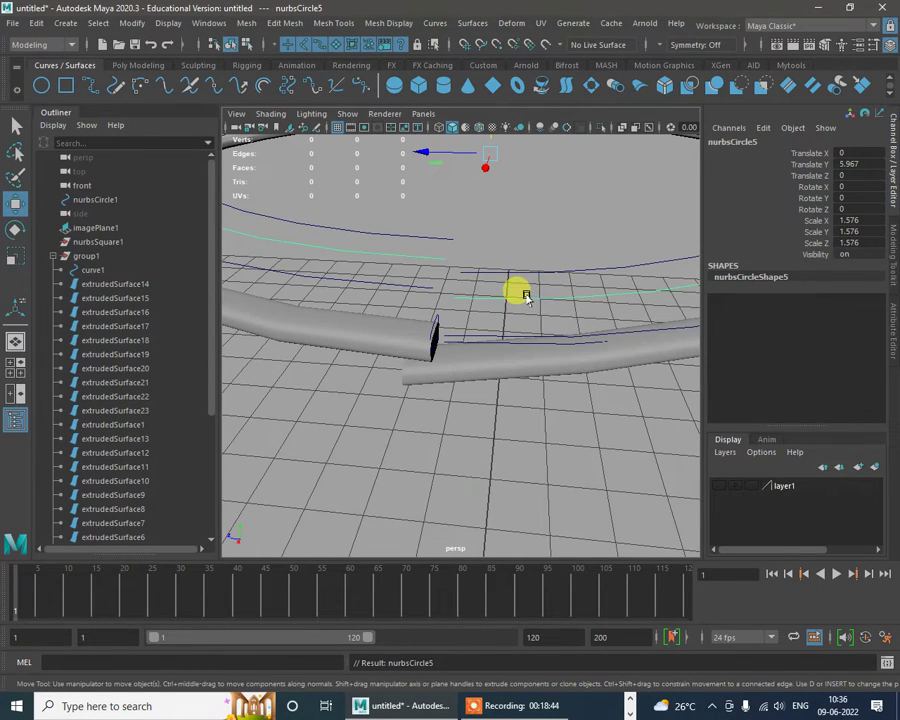
{"action": "right_click_drag", "start_coordinate": [526, 296], "coordinate": [443, 322]}
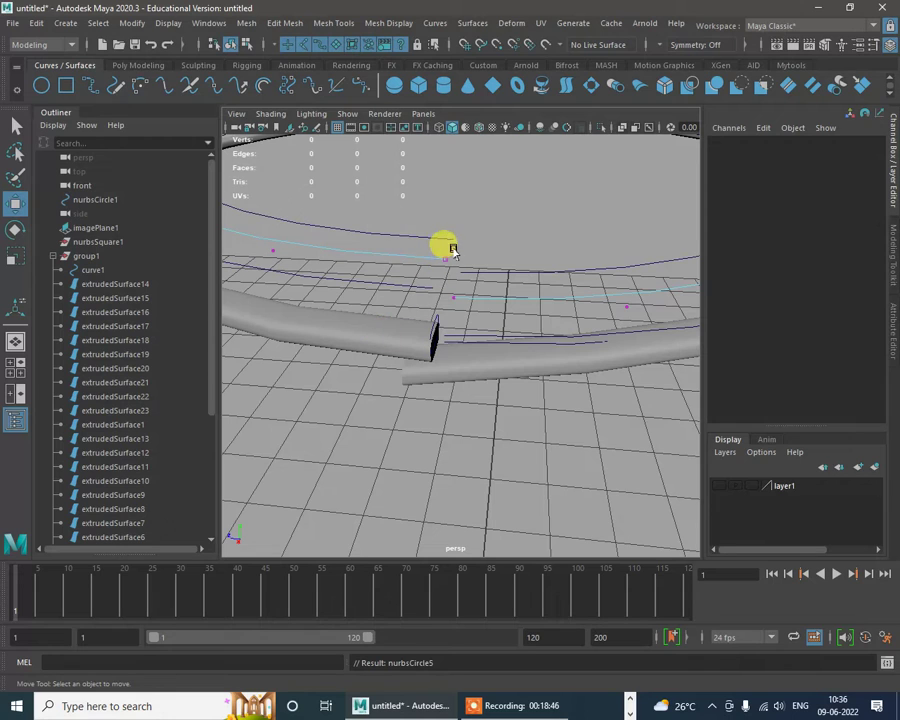
{"action": "left_click_drag", "start_coordinate": [453, 250], "coordinate": [431, 288]}
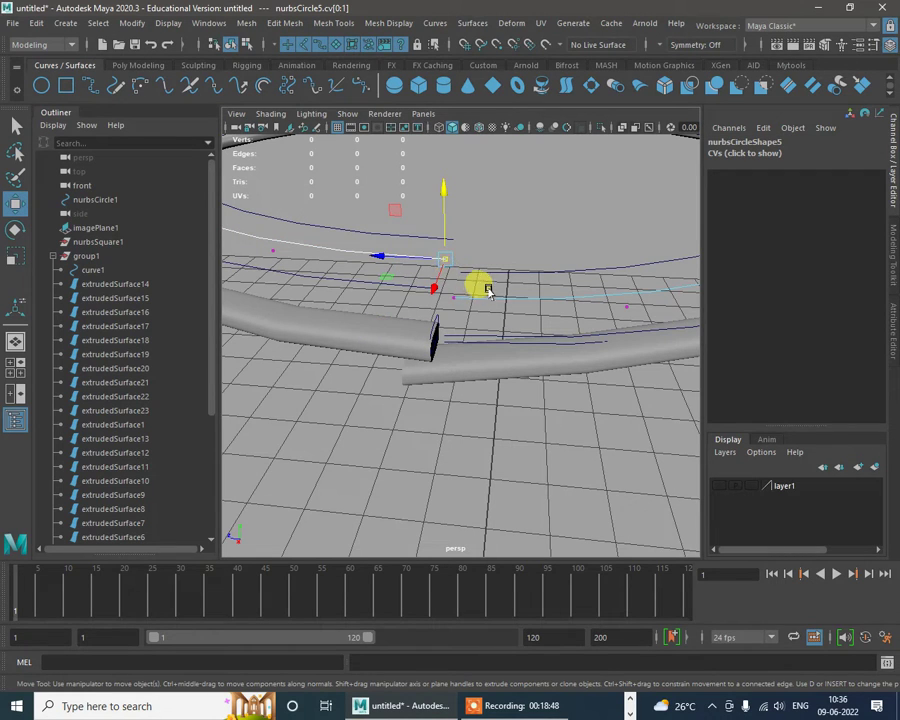
{"action": "right_click_drag", "start_coordinate": [508, 297], "coordinate": [579, 271]}
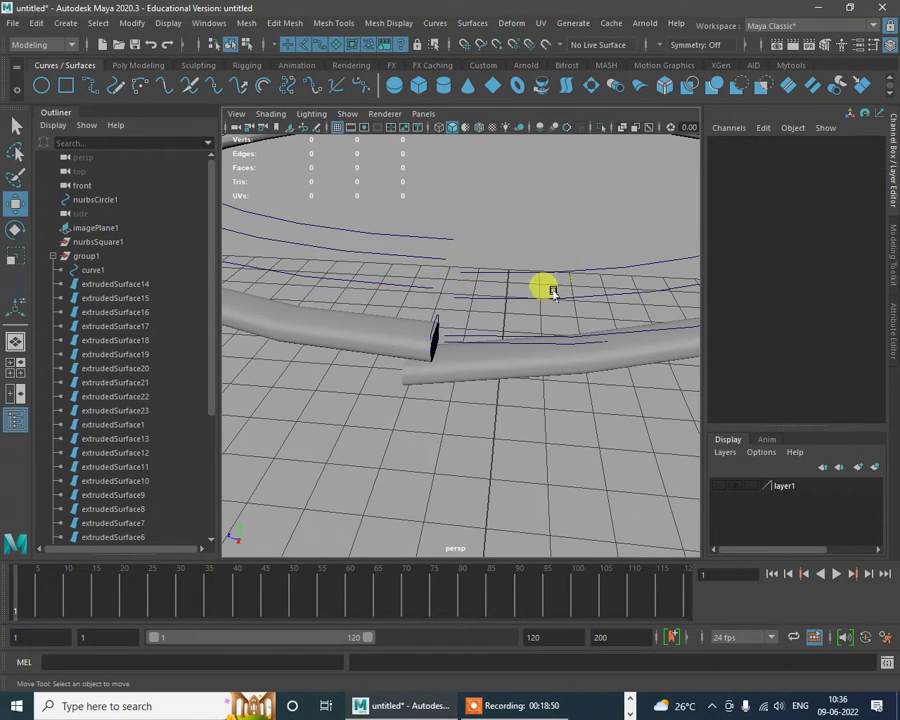
Step: Try attaching the reversed middle circle curve to the outer circle curve, and inspect the join
{"action": "left_click", "coordinate": [533, 298]}
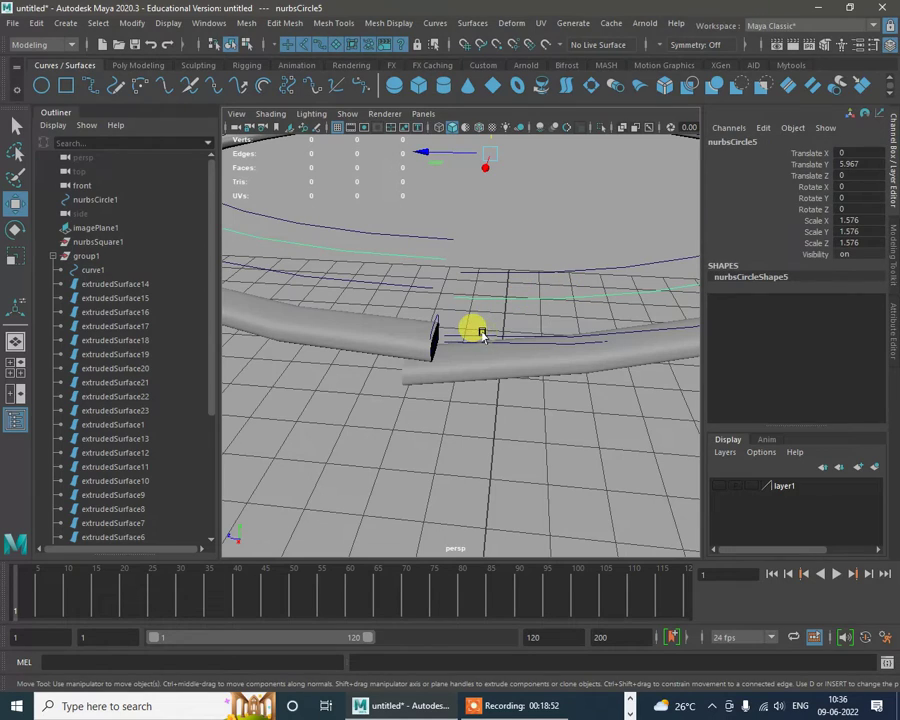
{"action": "left_click", "coordinate": [462, 337], "text": "shift"}
{"action": "left_click_drag", "start_coordinate": [424, 267], "coordinate": [451, 343], "text": "alt"}
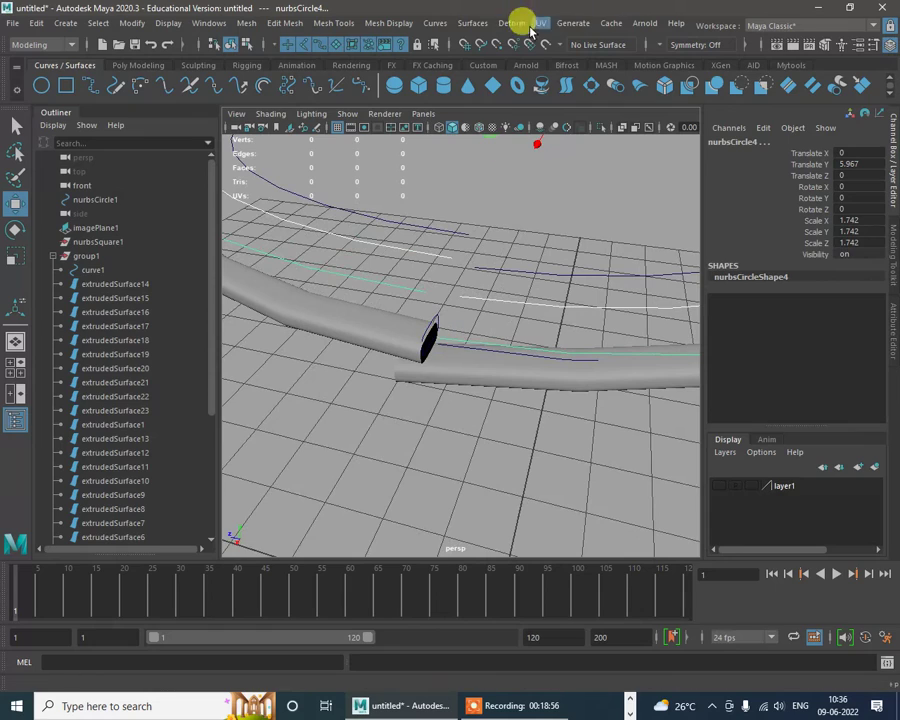
{"action": "left_click", "coordinate": [436, 23]}
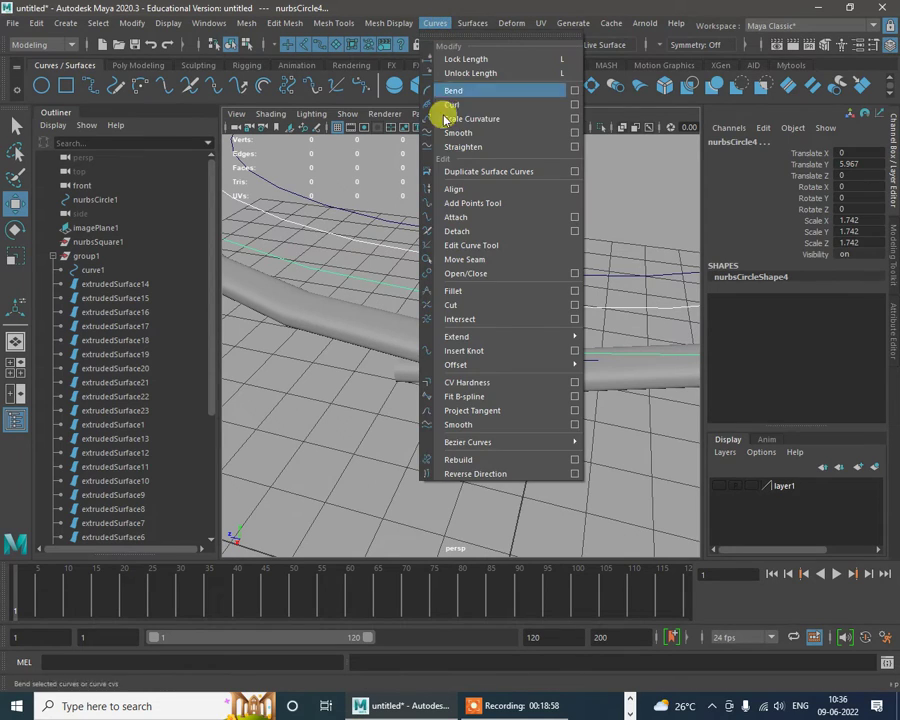
{"action": "left_click", "coordinate": [489, 225]}
{"action": "left_click_drag", "start_coordinate": [446, 346], "coordinate": [492, 343], "text": "alt"}
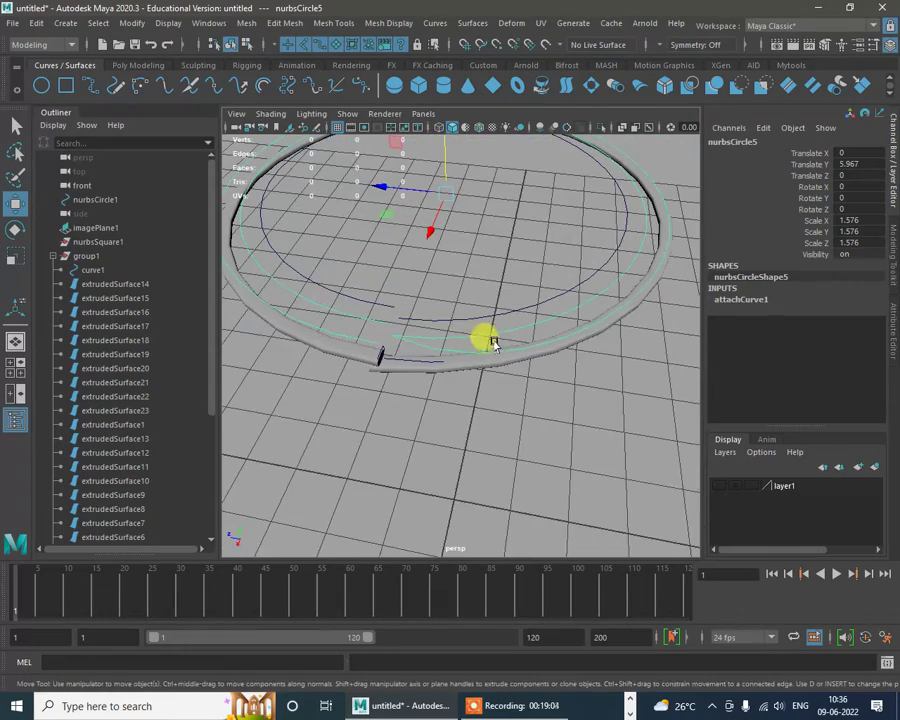
{"action": "left_click", "coordinate": [380, 340], "text": "shift"}
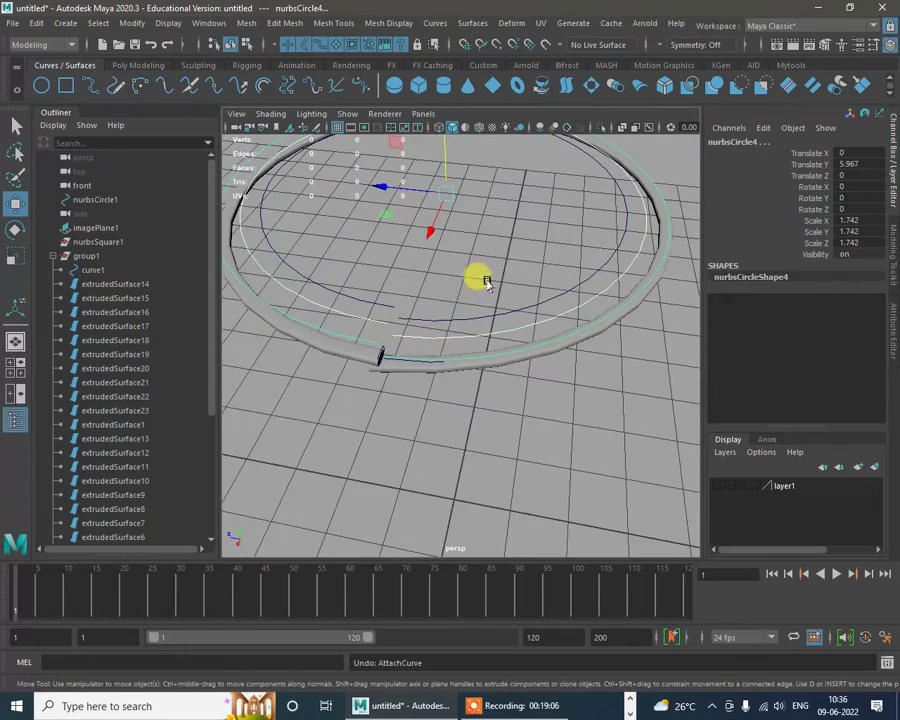
{"action": "left_click_drag", "start_coordinate": [471, 269], "coordinate": [444, 346], "text": "alt"}
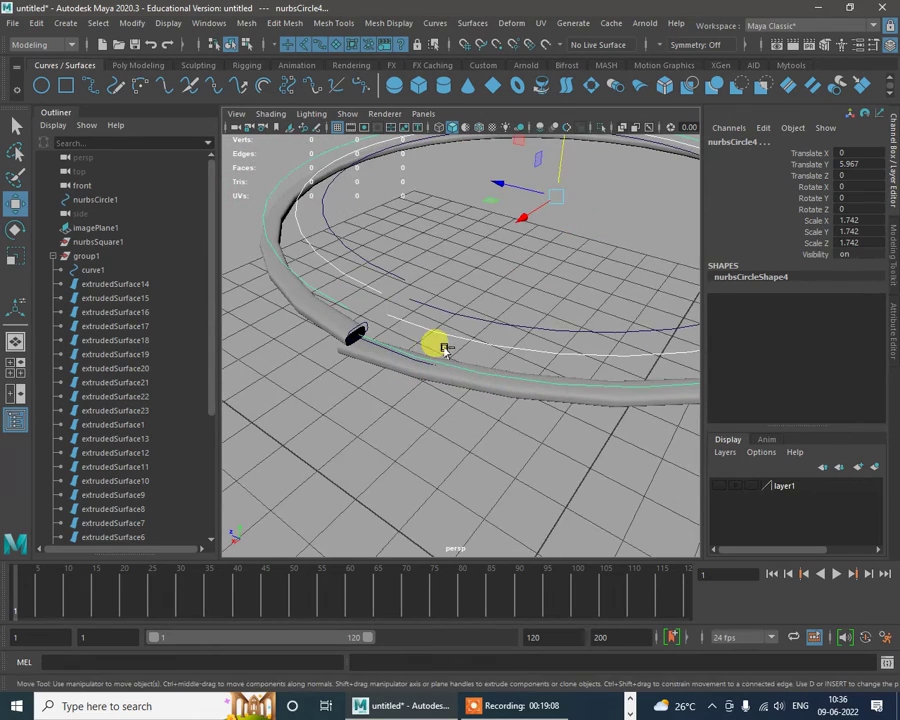
Step: Undo the direction reversal, control vertex selections and scaled copies, back to the unscaled duplicate of the outer circle
{"action": "key", "text": "ctrl+z"}
{"action": "key", "text": "ctrl+z"}
{"action": "key", "text": "ctrl+z"}
{"action": "key", "text": "ctrl+z"}
{"action": "key", "text": "ctrl+z"}
{"action": "key", "text": "ctrl+z"}
{"action": "key", "text": "ctrl+z"}
{"action": "key", "text": "ctrl+z"}
{"action": "key", "text": "ctrl+z"}
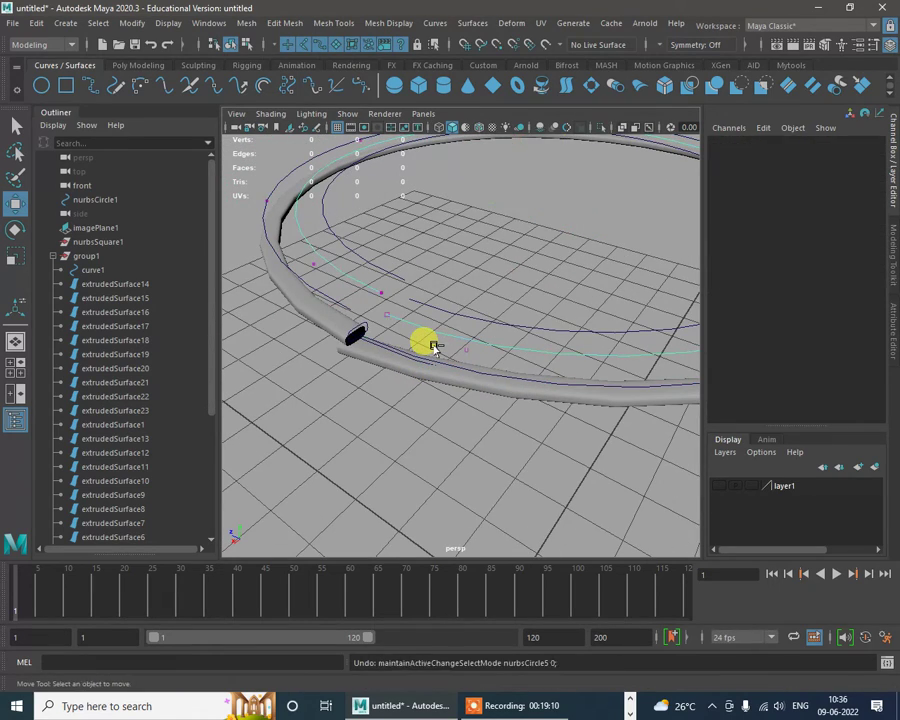
{"action": "key", "text": "ctrl+z"}
{"action": "key", "text": "ctrl+z"}
{"action": "key", "text": "ctrl+z"}
{"action": "key", "text": "ctrl+z"}
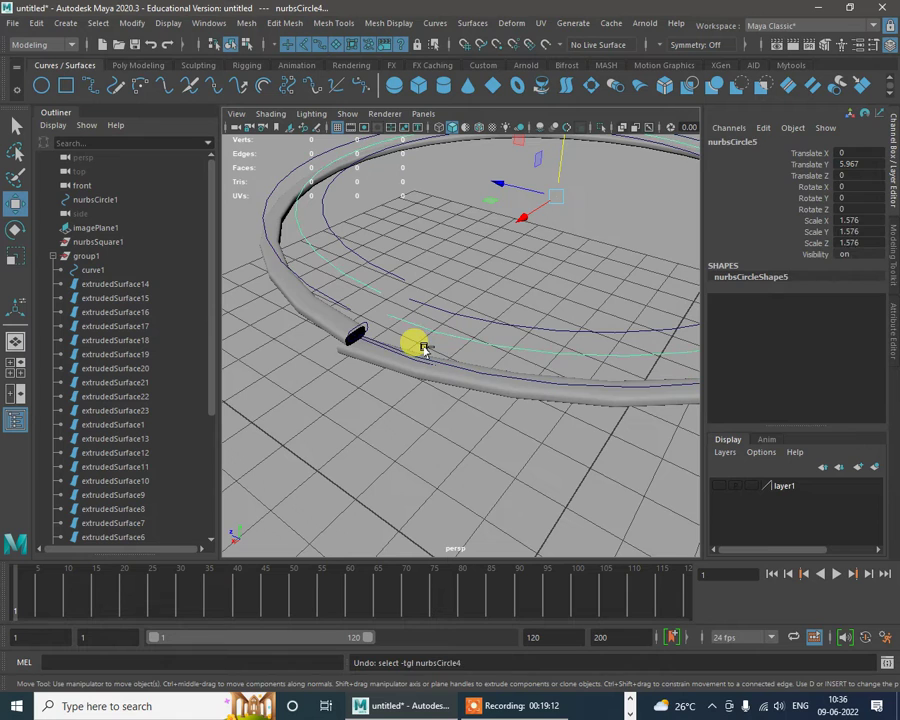
{"action": "key", "text": "ctrl+z"}
{"action": "key", "text": "ctrl+z"}
{"action": "key", "text": "ctrl+z"}
{"action": "key", "text": "ctrl+z"}
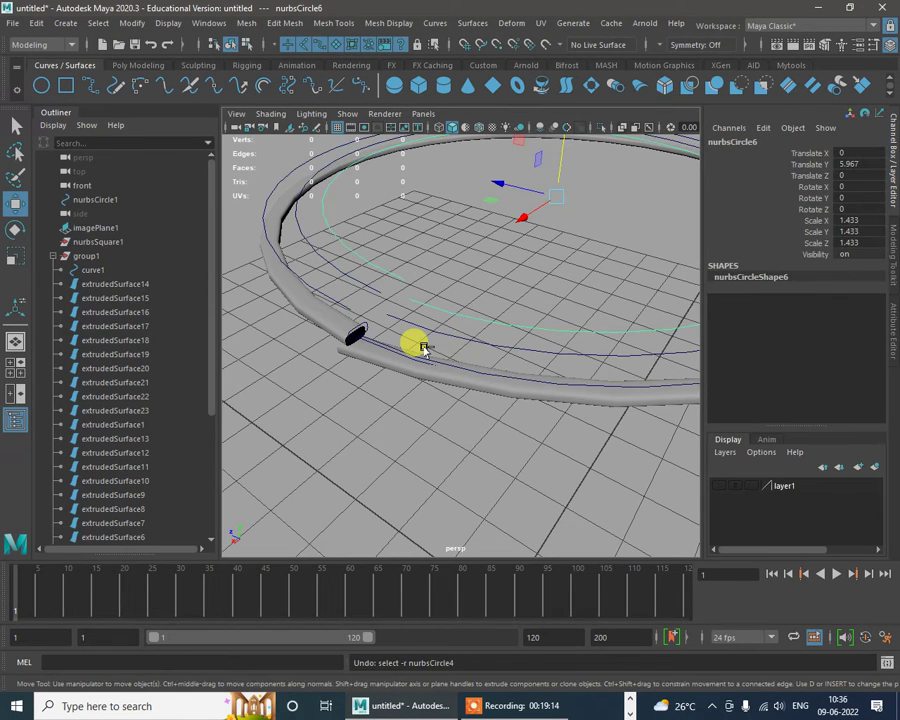
{"action": "key", "text": "ctrl+z"}
Step: Raise the duplicate circle to about Y 6.07 and attach it to the outer circle curve
{"action": "left_click_drag", "start_coordinate": [424, 348], "coordinate": [458, 352], "text": "alt"}
{"action": "left_click_drag", "start_coordinate": [499, 222], "coordinate": [509, 197]}
{"action": "left_click", "coordinate": [400, 312], "text": "shift"}
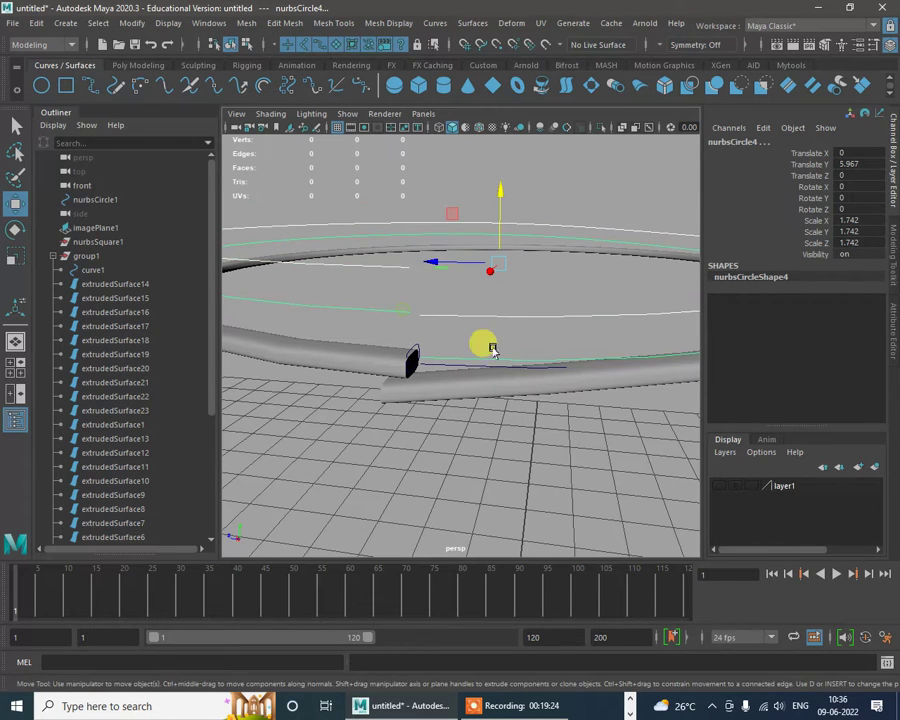
{"action": "left_click", "coordinate": [435, 23]}
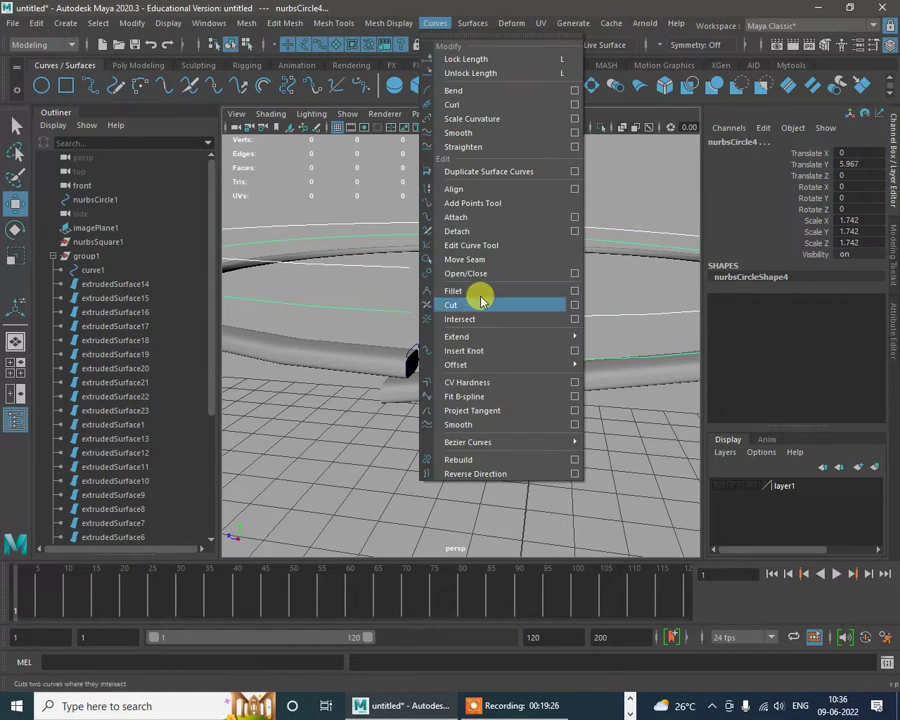
{"action": "left_click", "coordinate": [455, 217]}
Step: Show the attached curve's control vertices and delete the one where the two loops join
{"action": "left_click_drag", "start_coordinate": [470, 387], "coordinate": [471, 333], "text": "alt"}
{"action": "right_click_drag", "start_coordinate": [462, 324], "coordinate": [384, 315]}
{"action": "left_click", "coordinate": [430, 326]}
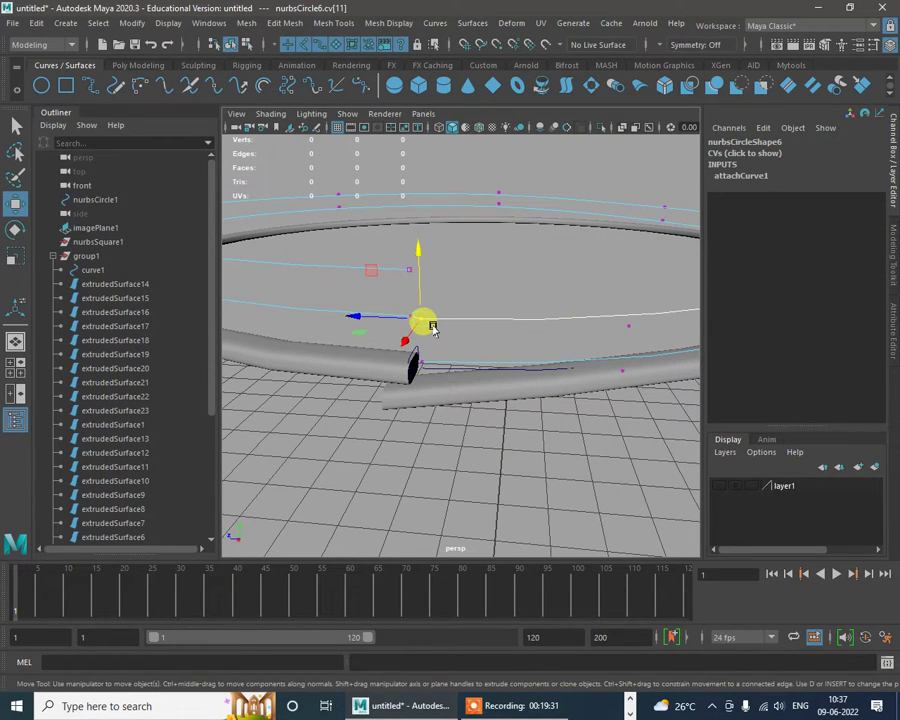
{"action": "left_click", "coordinate": [444, 322]}
{"action": "left_click_drag", "start_coordinate": [452, 323], "coordinate": [561, 305], "text": "alt"}
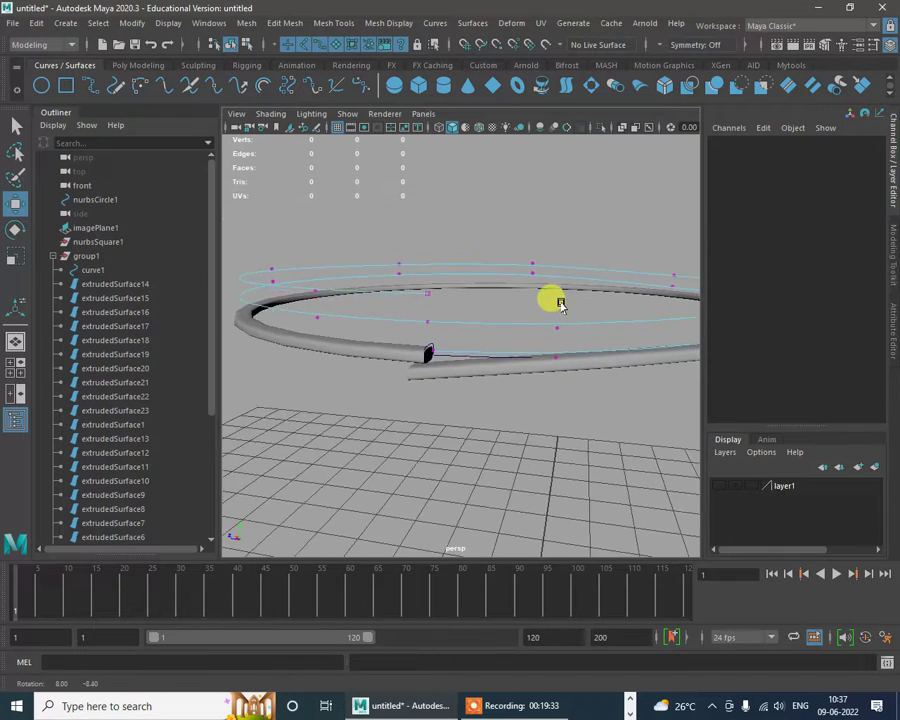
Step: Select the attached curve's control vertices 0 to 16 in side view and scale them uniformly inward
{"action": "key", "text": "space"}
{"action": "key", "text": "space"}
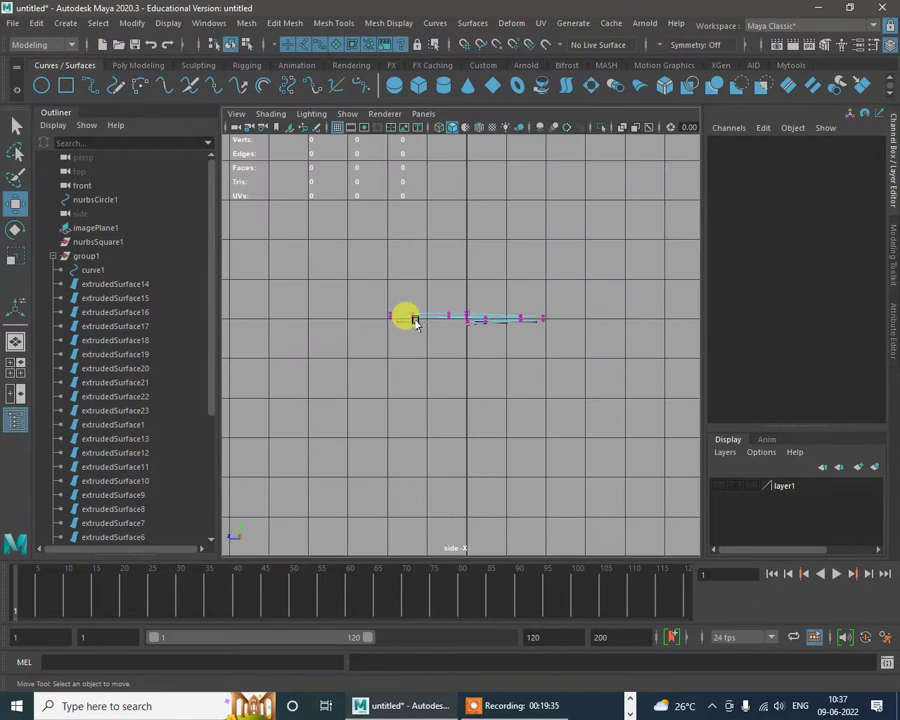
{"action": "right_click_drag", "start_coordinate": [427, 307], "coordinate": [520, 386], "text": "alt"}
{"action": "middle_click_drag", "start_coordinate": [520, 386], "coordinate": [474, 396], "text": "alt"}
{"action": "right_click_drag", "start_coordinate": [424, 273], "coordinate": [428, 292], "text": "alt"}
{"action": "left_click_drag", "start_coordinate": [237, 258], "coordinate": [600, 304]}
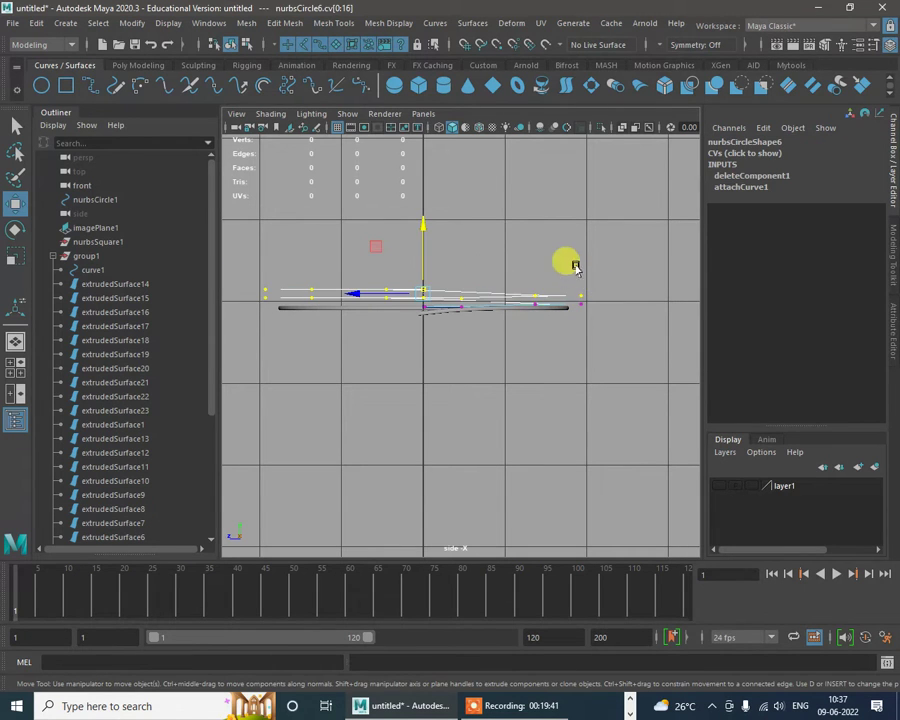
{"action": "key", "text": "space"}
{"action": "key", "text": "space"}
{"action": "left_click_drag", "start_coordinate": [541, 322], "coordinate": [531, 394], "text": "alt"}
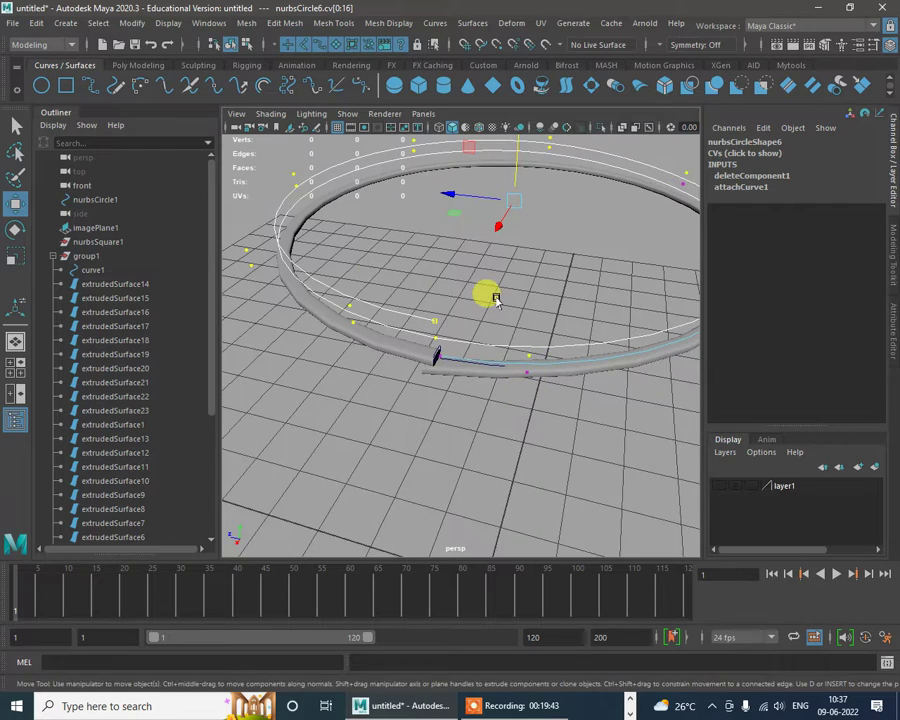
{"action": "key", "text": "r"}
{"action": "left_click_drag", "start_coordinate": [508, 201], "coordinate": [491, 220]}
Step: Raise the selected control vertices slightly, to about Y 6.09
{"action": "left_click_drag", "start_coordinate": [530, 260], "coordinate": [531, 246], "text": "alt"}
{"action": "key", "text": "w"}
{"action": "left_click_drag", "start_coordinate": [499, 179], "coordinate": [505, 177]}
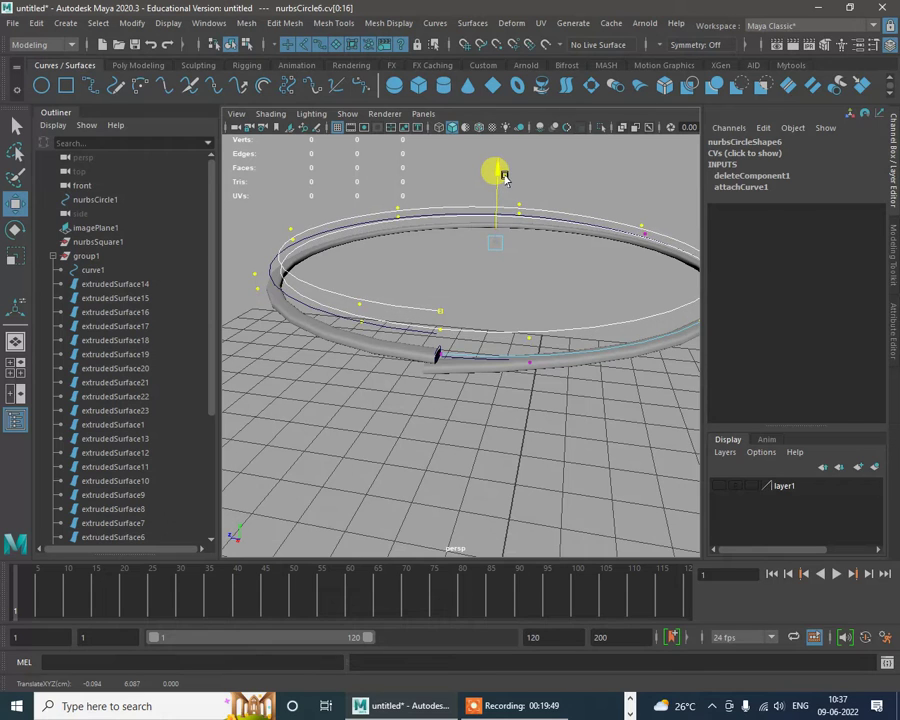
Step: Select control vertices 0 to 6 of the top loop in side view and lower them slightly towards the loop below
{"action": "mouse_move", "coordinate": [513, 290]}
{"action": "left_mouse_down", "text": "alt"}
{"action": "mouse_move", "coordinate": [530, 267]}
{"action": "mouse_move", "coordinate": [521, 273]}
{"action": "left_mouse_up", "text": "alt"}
{"action": "key", "text": "space"}
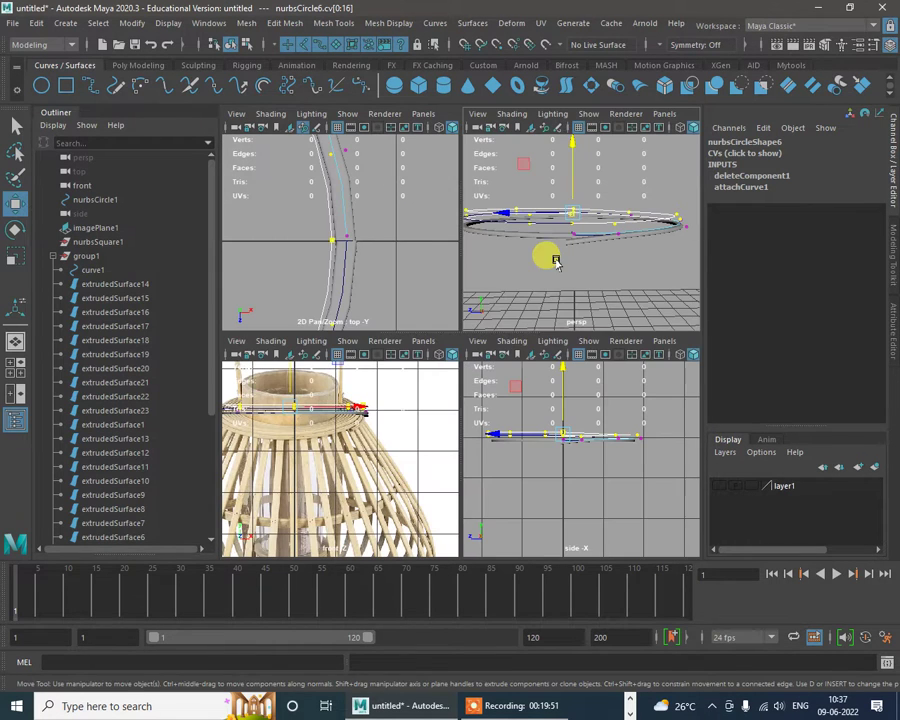
{"action": "key", "text": "space"}
{"action": "middle_click_drag", "start_coordinate": [488, 345], "coordinate": [548, 337], "text": "alt"}
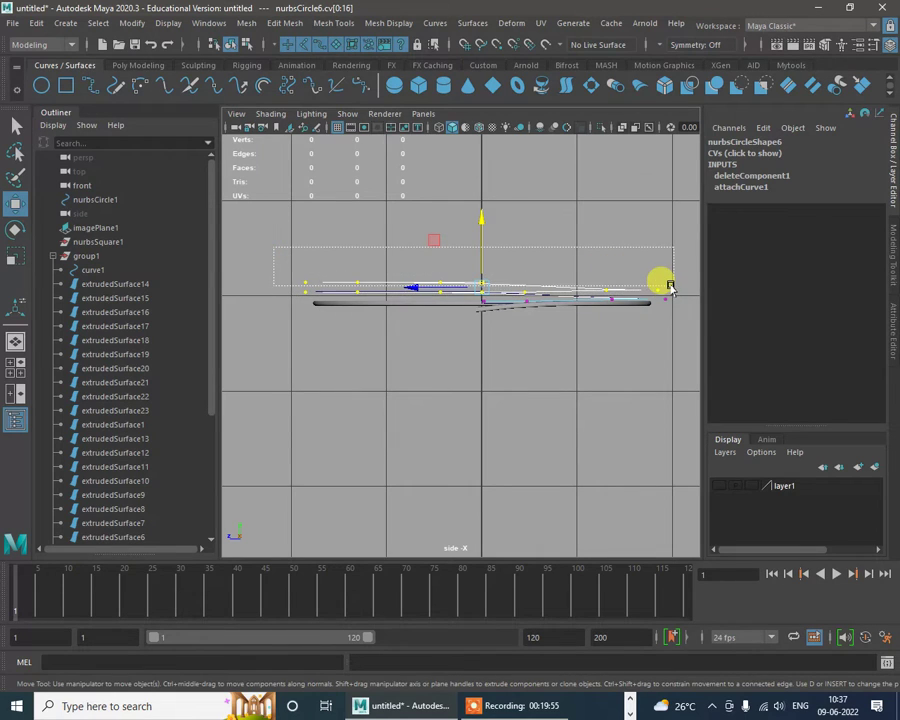
{"action": "left_click_drag", "start_coordinate": [670, 287], "coordinate": [559, 290]}
{"action": "left_click_drag", "start_coordinate": [395, 228], "coordinate": [400, 236]}
Step: Select control vertices 0 to 17 of the attached curve and scale them uniformly to about 0.96
{"action": "key", "text": "space"}
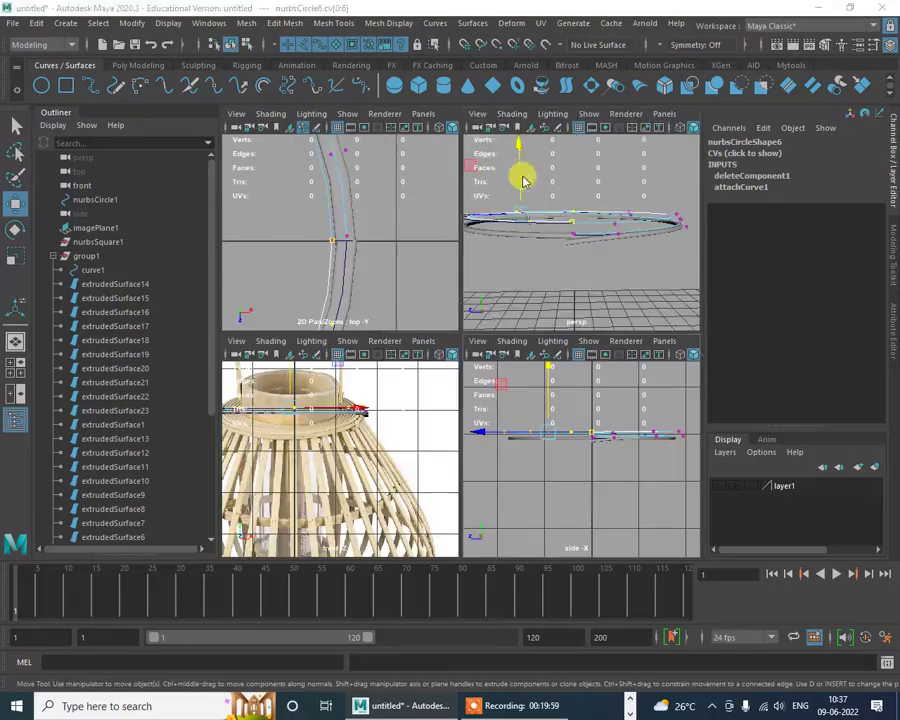
{"action": "key", "text": "space"}
{"action": "scroll", "coordinate": [554, 360], "scroll_direction": "down", "scroll_amount": 3}
{"action": "left_click_drag", "start_coordinate": [531, 308], "coordinate": [520, 353], "text": "alt"}
{"action": "middle_click_drag", "start_coordinate": [520, 353], "coordinate": [518, 267], "text": "alt"}
{"action": "right_click_drag", "start_coordinate": [518, 267], "coordinate": [476, 299], "text": "alt"}
{"action": "left_click_drag", "start_coordinate": [476, 297], "coordinate": [518, 289], "text": "alt"}
{"action": "left_click_drag", "start_coordinate": [299, 318], "coordinate": [589, 355]}
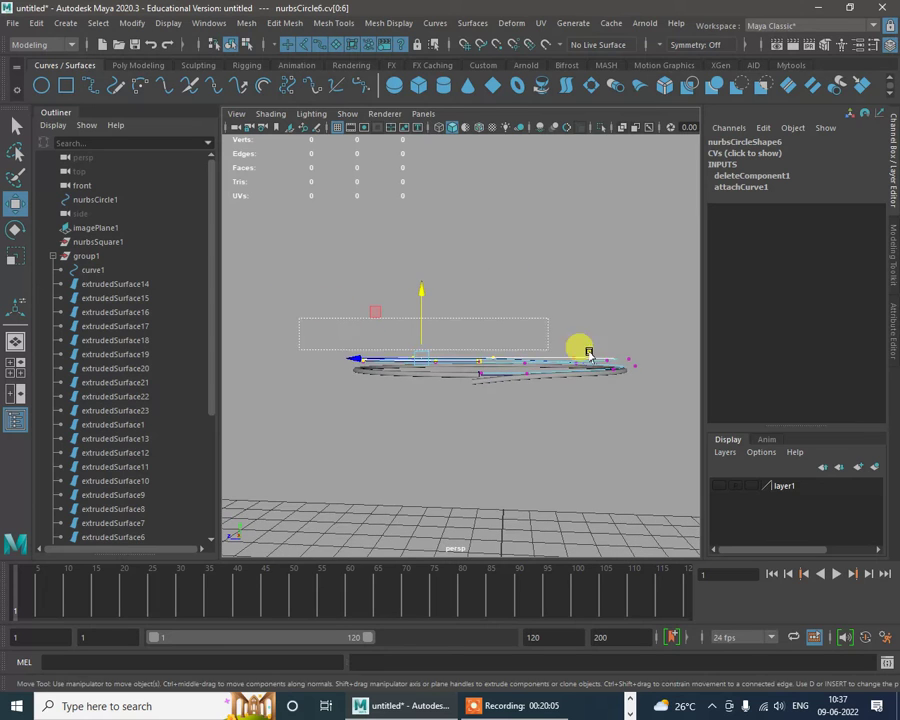
{"action": "key", "text": "r"}
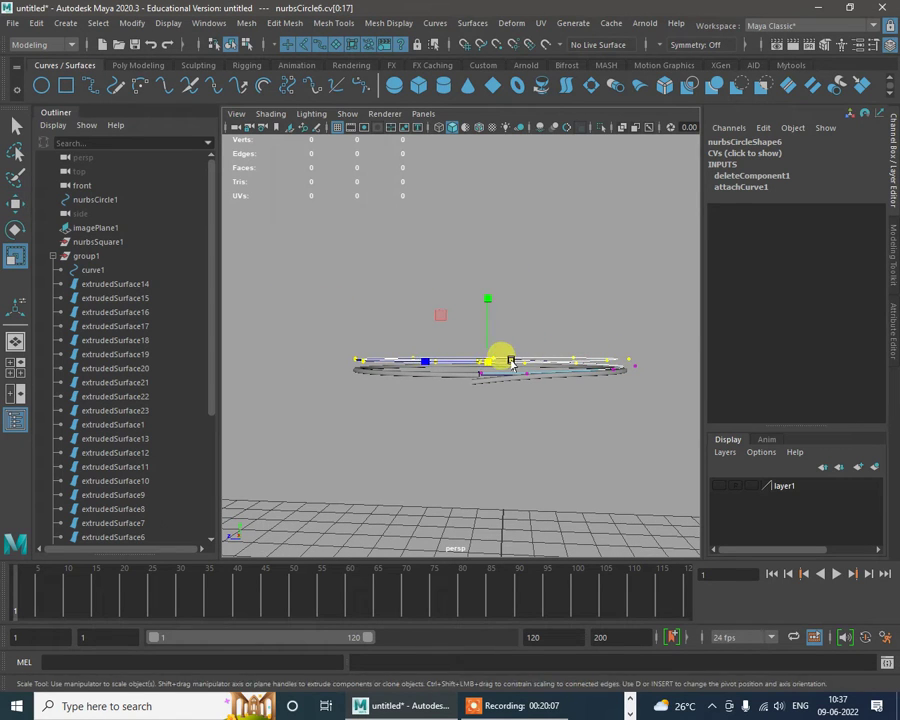
{"action": "left_click_drag", "start_coordinate": [506, 360], "coordinate": [478, 325], "text": "alt"}
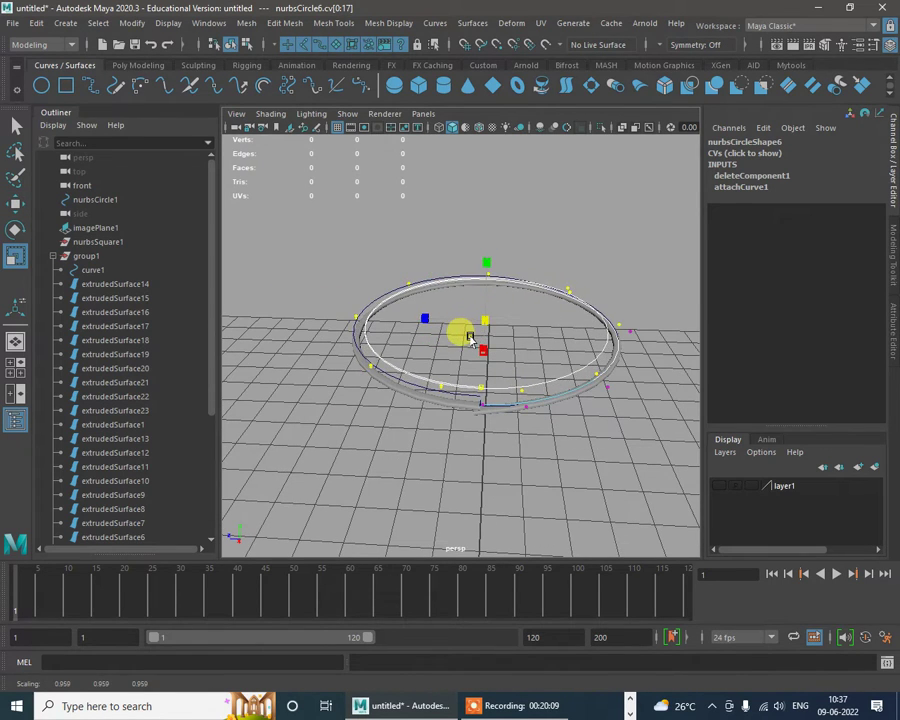
{"action": "left_click_drag", "start_coordinate": [507, 385], "coordinate": [504, 231], "text": "alt"}
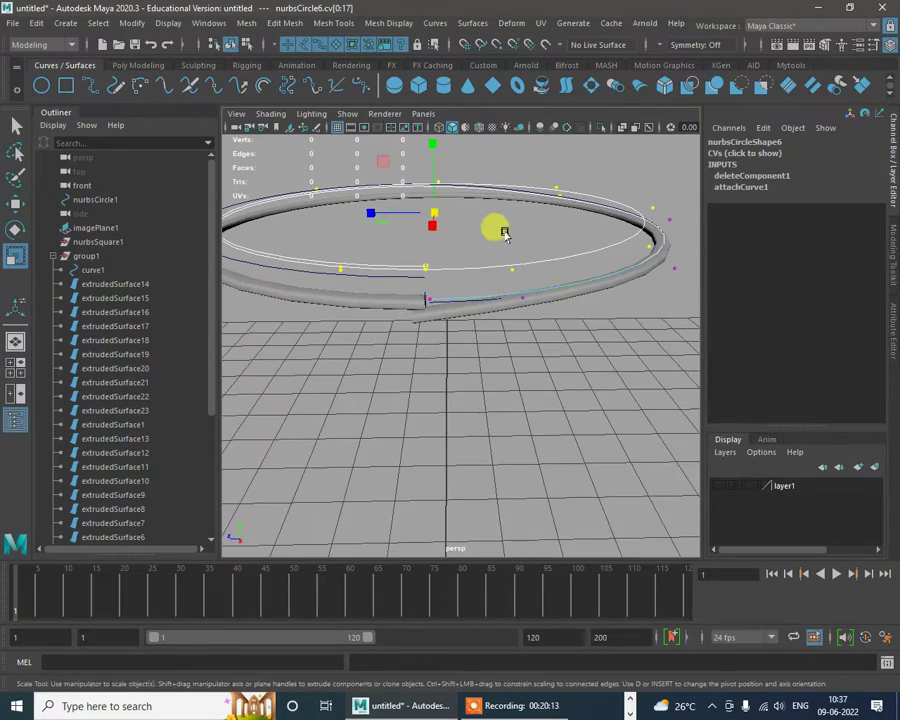
{"action": "left_click", "coordinate": [506, 231]}
{"action": "right_click_drag", "start_coordinate": [576, 281], "coordinate": [574, 250], "text": "alt"}
{"action": "key", "text": "ctrl+z"}
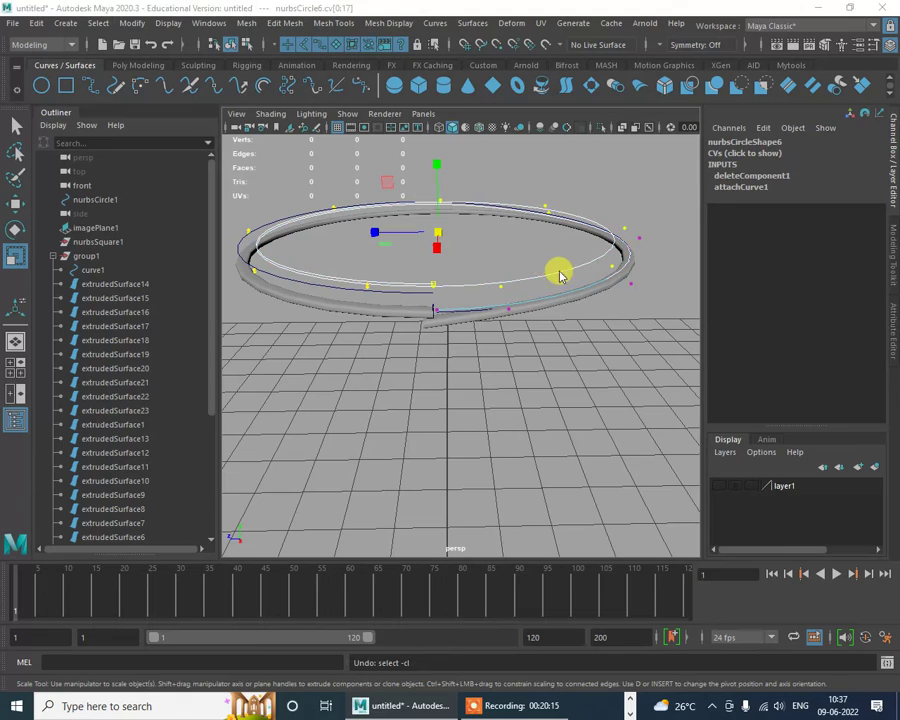
Step: Lower control vertices 0 to 17 in side view to about Y 5.9, level with the rim tube
{"action": "key", "text": "space"}
{"action": "key", "text": "space"}
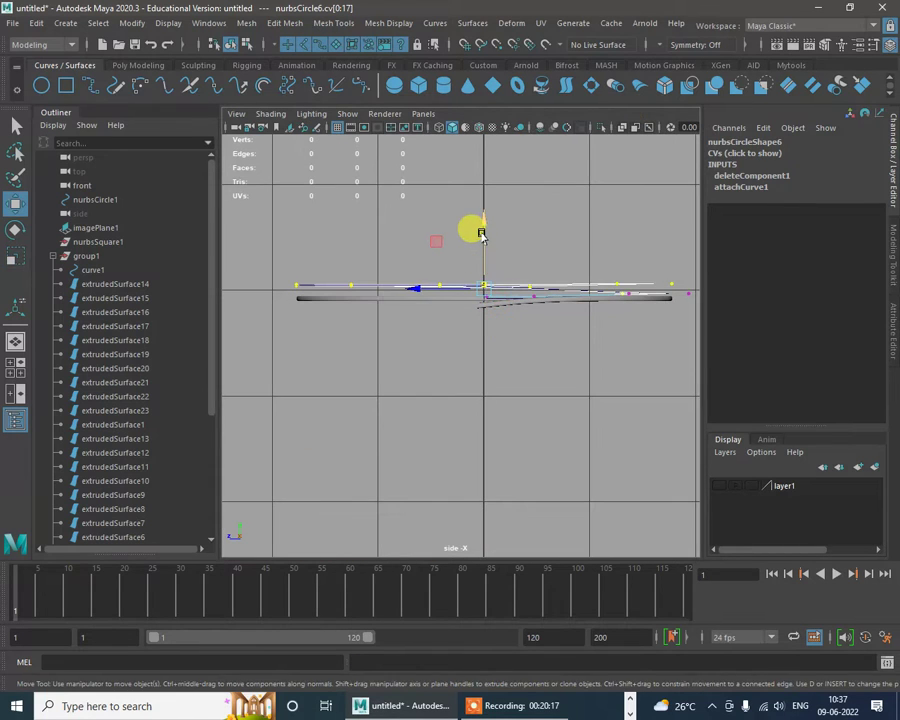
{"action": "left_click_drag", "start_coordinate": [481, 233], "coordinate": [482, 240]}
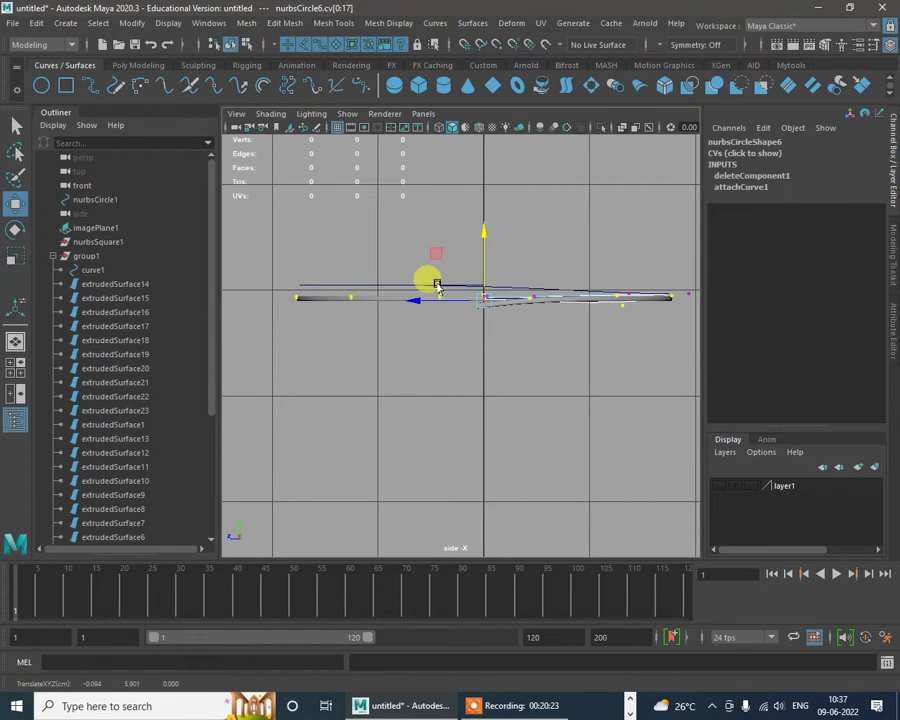
Step: Return to object selection, delete the leftover original circle curve, and select the attached spiral curve
{"action": "key", "text": "F8"}
{"action": "key", "text": "space"}
{"action": "left_click_drag", "start_coordinate": [603, 275], "coordinate": [462, 317], "text": "alt"}
{"action": "key", "text": "Delete"}
{"action": "scroll", "coordinate": [462, 317], "scroll_direction": "up", "scroll_amount": 2}
{"action": "left_click", "coordinate": [390, 305]}
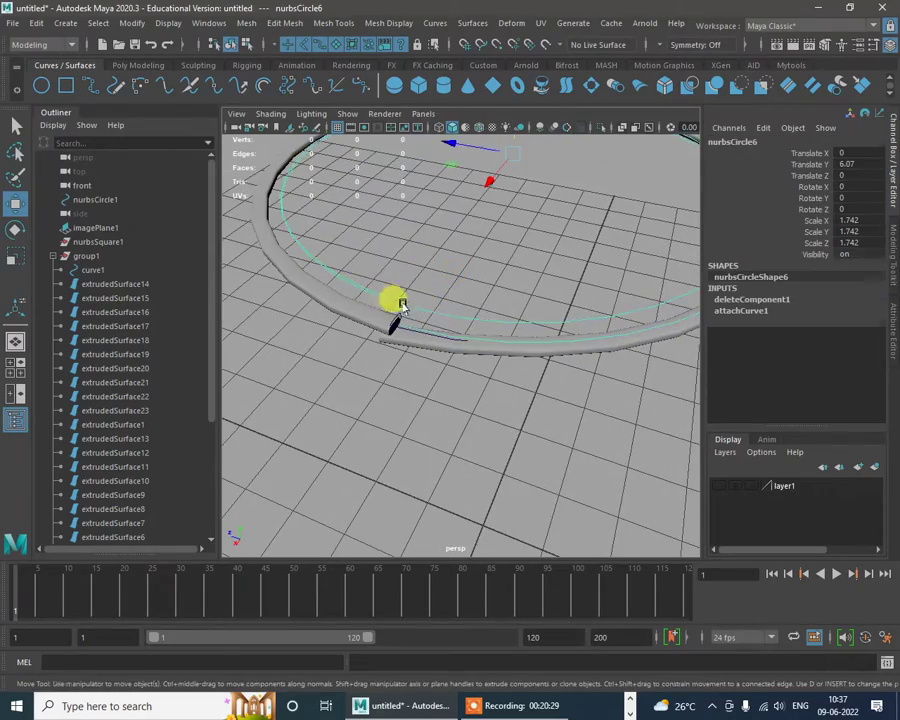
Step: Examine the spiral curve from several angles, checking how its loops meet near the rim tube's open end
{"action": "scroll", "coordinate": [490, 289], "scroll_direction": "down", "scroll_amount": 4}
{"action": "left_click_drag", "start_coordinate": [526, 290], "coordinate": [641, 263], "text": "alt"}
{"action": "scroll", "coordinate": [548, 287], "scroll_direction": "down", "scroll_amount": 2}
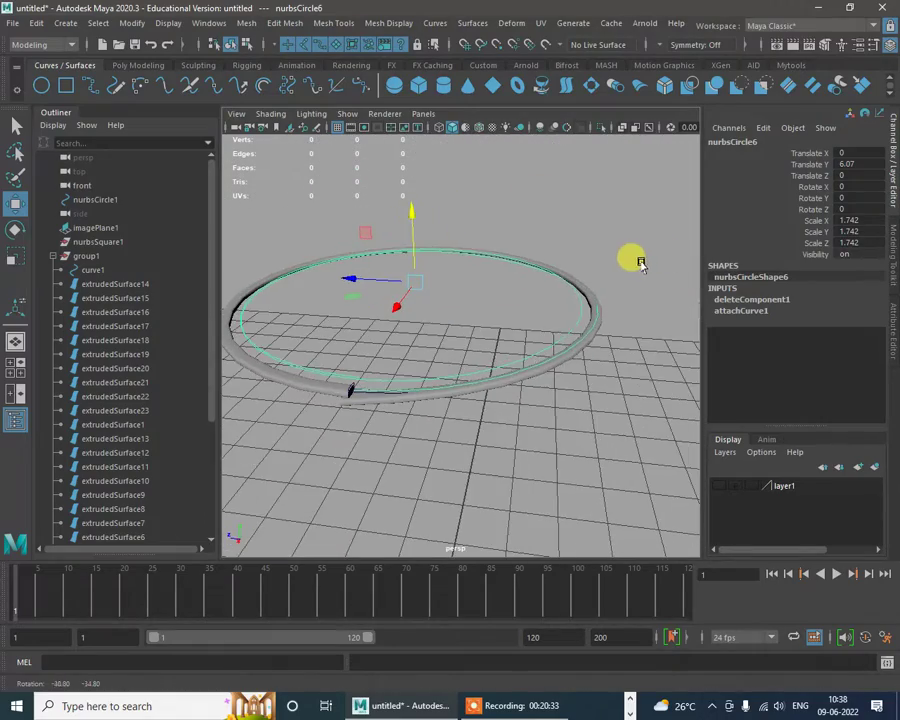
{"action": "scroll", "coordinate": [456, 354], "scroll_direction": "down", "scroll_amount": 4}
{"action": "middle_click_drag", "start_coordinate": [478, 348], "coordinate": [526, 323], "text": "alt"}
{"action": "left_click_drag", "start_coordinate": [465, 316], "coordinate": [564, 245], "text": "alt"}
{"action": "scroll", "coordinate": [495, 393], "scroll_direction": "up", "scroll_amount": 8}
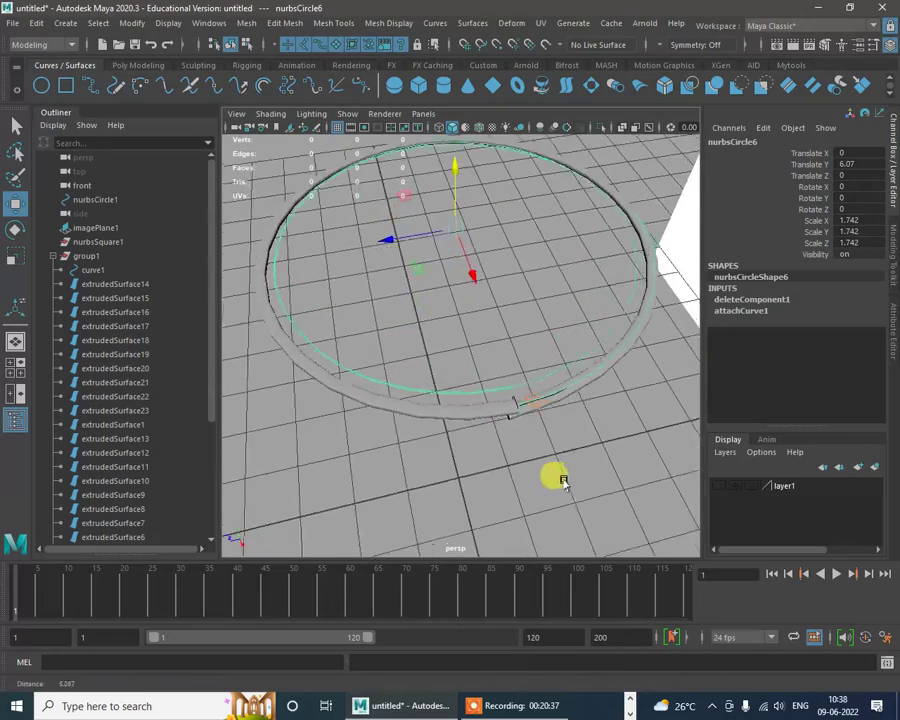
{"action": "scroll", "coordinate": [522, 383], "scroll_direction": "down", "scroll_amount": 5}
{"action": "left_click_drag", "start_coordinate": [522, 383], "coordinate": [531, 323], "text": "alt"}
{"action": "scroll", "coordinate": [510, 317], "scroll_direction": "down", "scroll_amount": 4}
{"action": "scroll", "coordinate": [486, 311], "scroll_direction": "up", "scroll_amount": 2}
{"action": "middle_click_drag", "start_coordinate": [486, 311], "coordinate": [537, 318], "text": "alt"}
{"action": "left_click_drag", "start_coordinate": [537, 318], "coordinate": [498, 400], "text": "alt"}
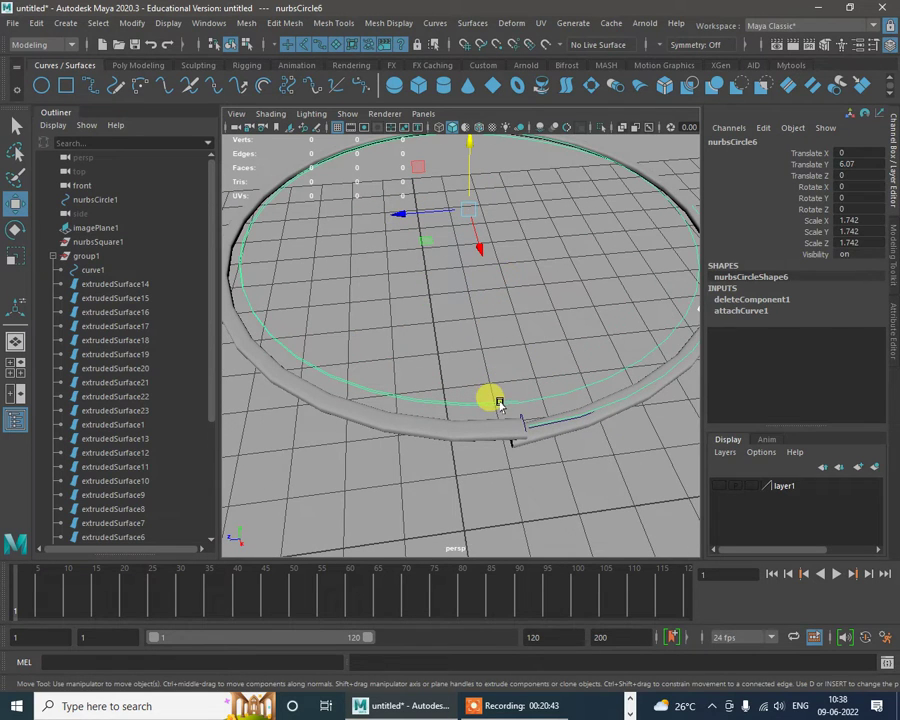
Step: Select all control vertices (0 to 21) of the spiral curve and scale them uniformly to about 0.99
{"action": "right_click_drag", "start_coordinate": [502, 359], "coordinate": [505, 327]}
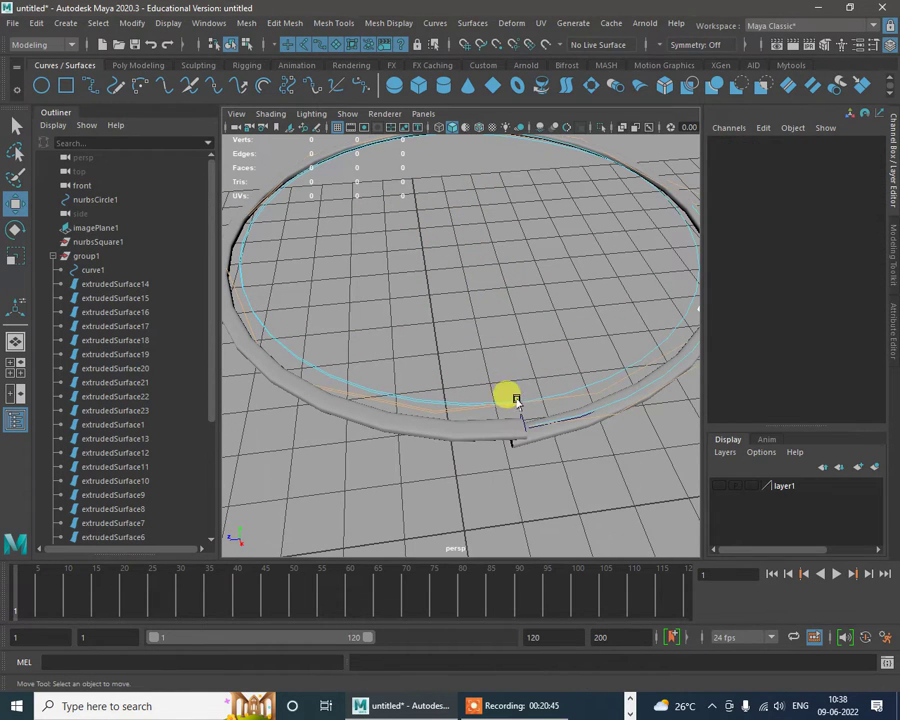
{"action": "left_click", "coordinate": [576, 392]}
{"action": "scroll", "coordinate": [560, 380], "scroll_direction": "down", "scroll_amount": 4}
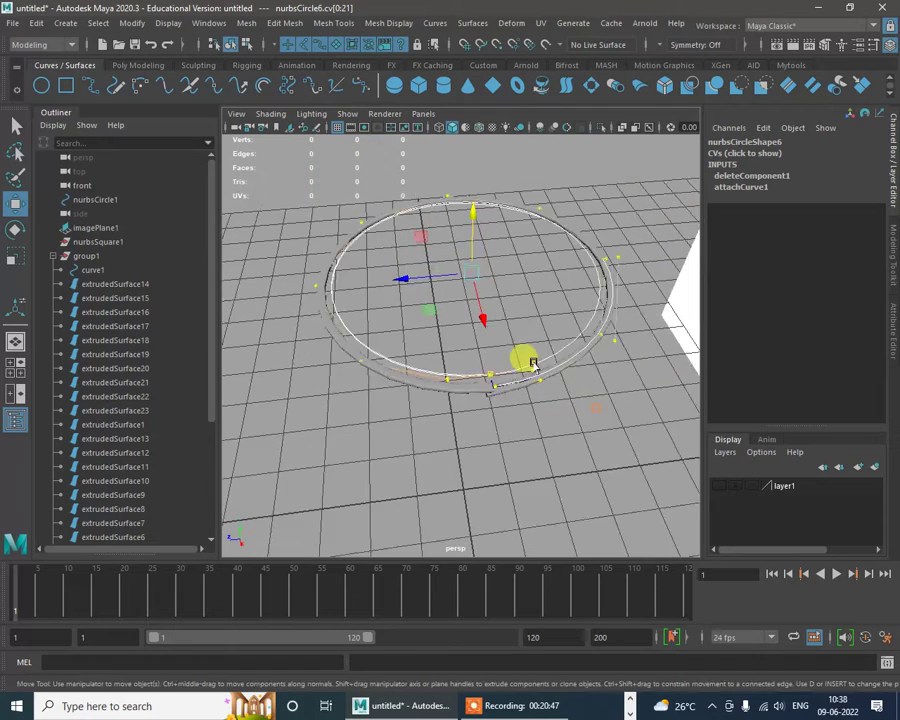
{"action": "left_click_drag", "start_coordinate": [531, 363], "coordinate": [486, 329], "text": "alt"}
{"action": "key", "text": "r"}
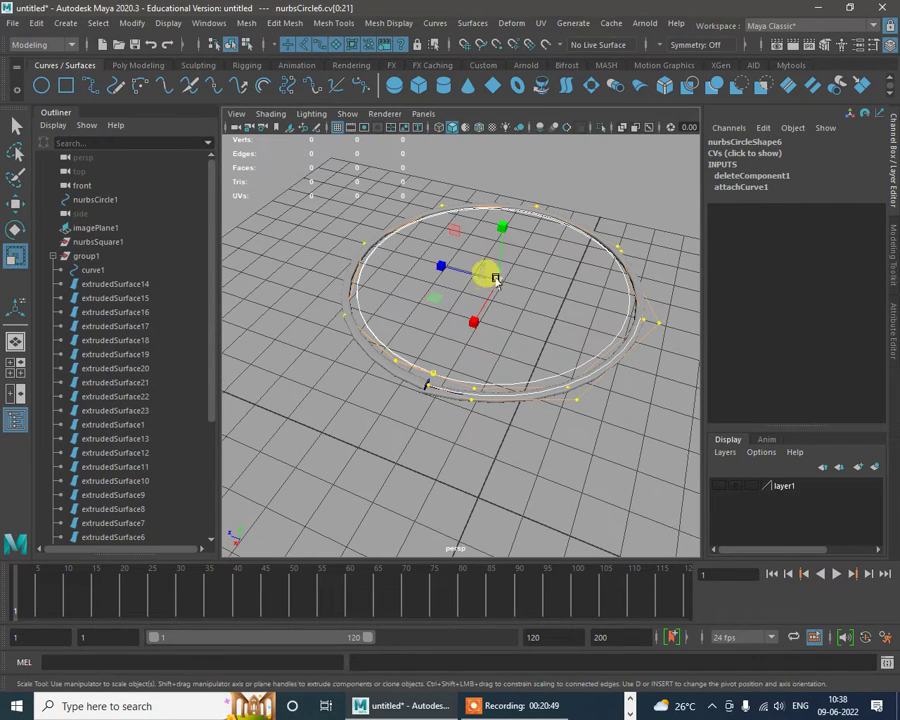
{"action": "left_click_drag", "start_coordinate": [494, 276], "coordinate": [476, 298]}
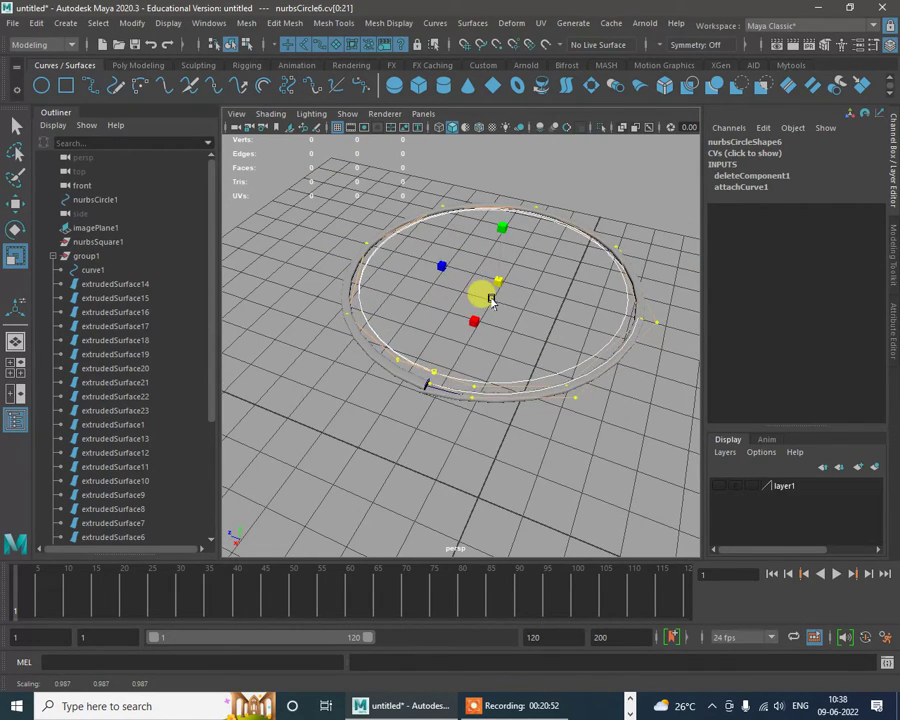
Step: Return to object selection and delete the small profile circle at the rim tube's open end
{"action": "left_click_drag", "start_coordinate": [501, 366], "coordinate": [571, 305], "text": "alt"}
{"action": "key", "text": "w"}
{"action": "right_click", "coordinate": [610, 307]}
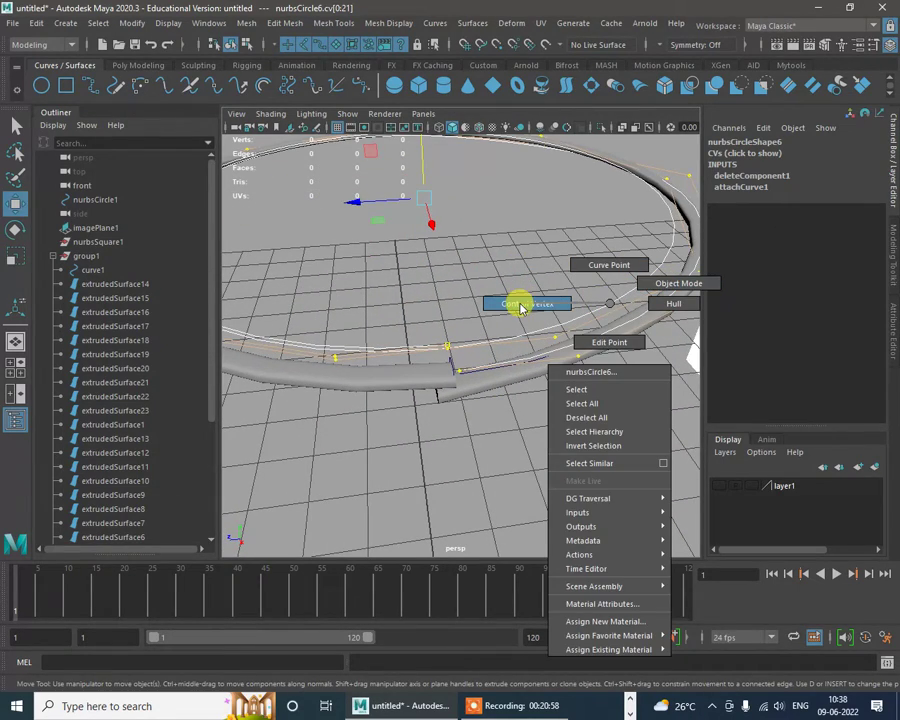
{"action": "left_click", "coordinate": [686, 290]}
{"action": "left_click_drag", "start_coordinate": [627, 390], "coordinate": [392, 335], "text": "alt"}
{"action": "left_click", "coordinate": [398, 348]}
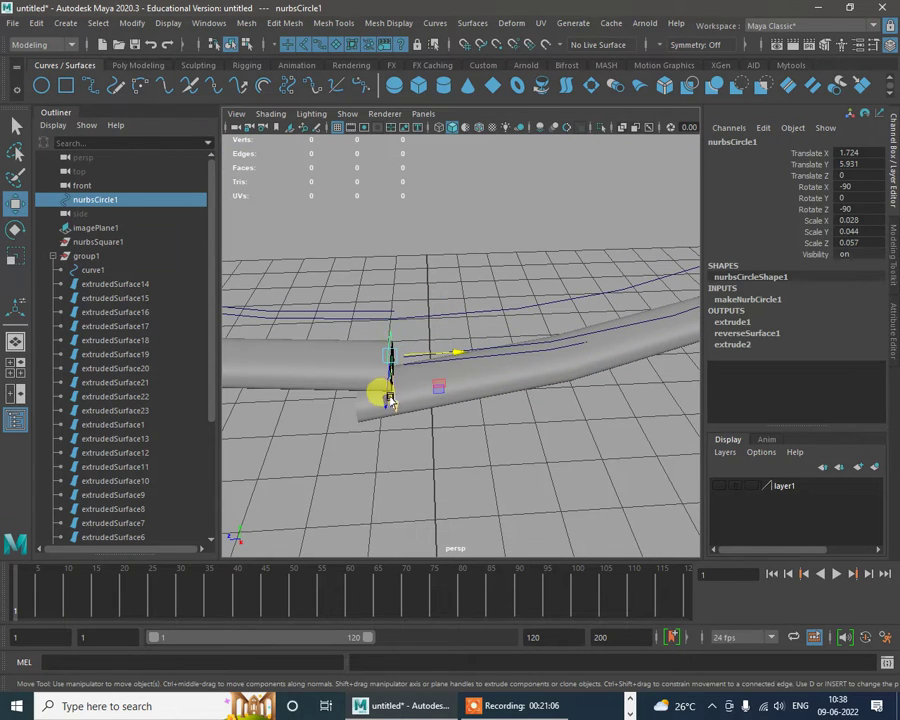
{"action": "left_click", "coordinate": [385, 414]}
{"action": "left_click_drag", "start_coordinate": [382, 418], "coordinate": [402, 350], "text": "alt"}
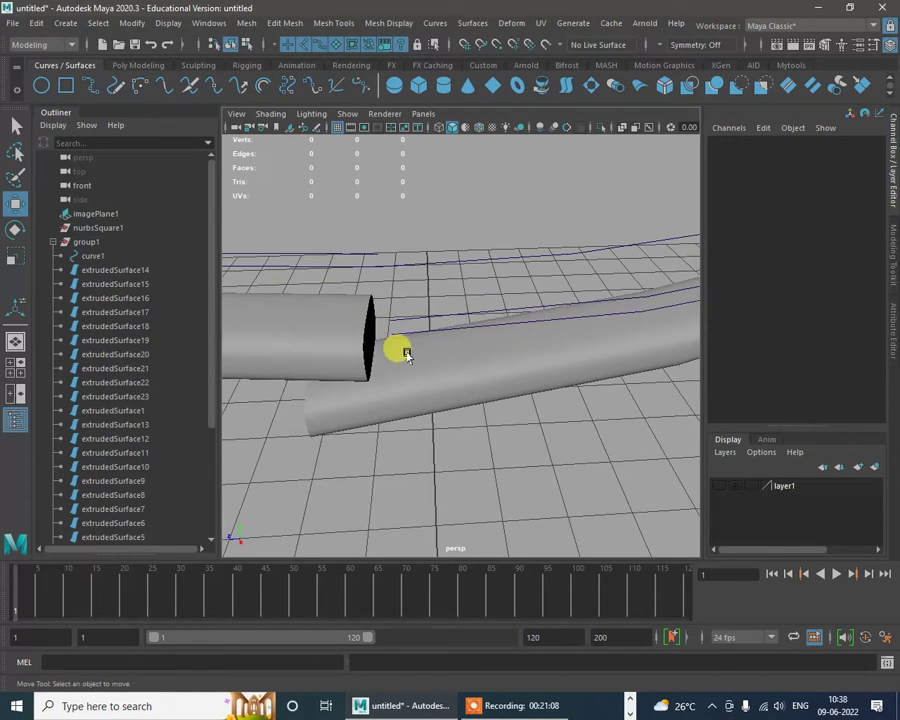
Step: Try to extrude the isoparm at the rim tube's open end along the spiral curve, and undo the extrusion
{"action": "left_click", "coordinate": [352, 316]}
{"action": "right_click_drag", "start_coordinate": [352, 316], "coordinate": [362, 270]}
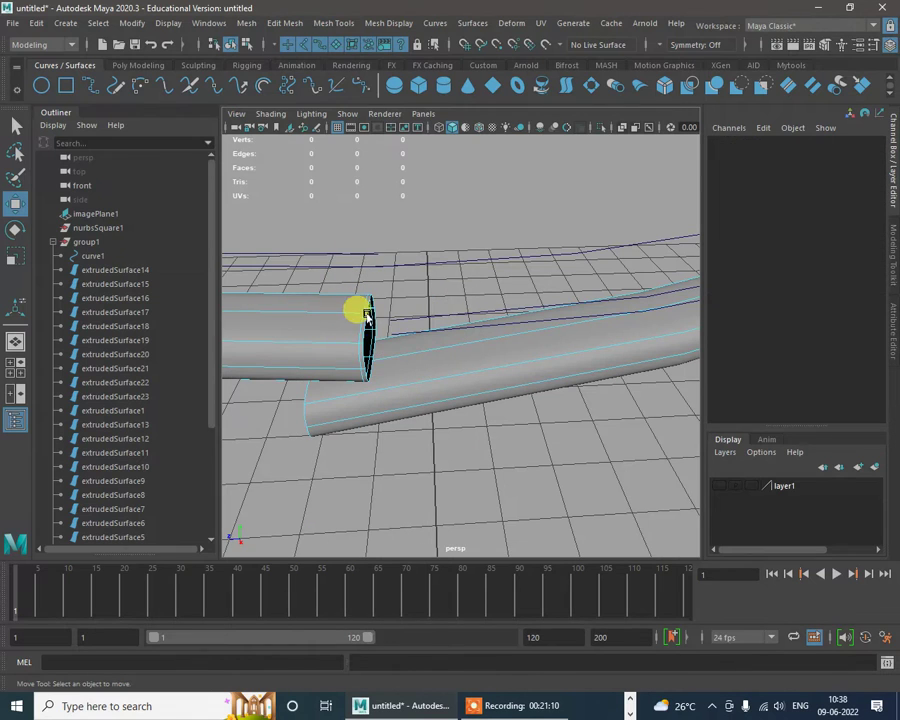
{"action": "left_click", "coordinate": [372, 330]}
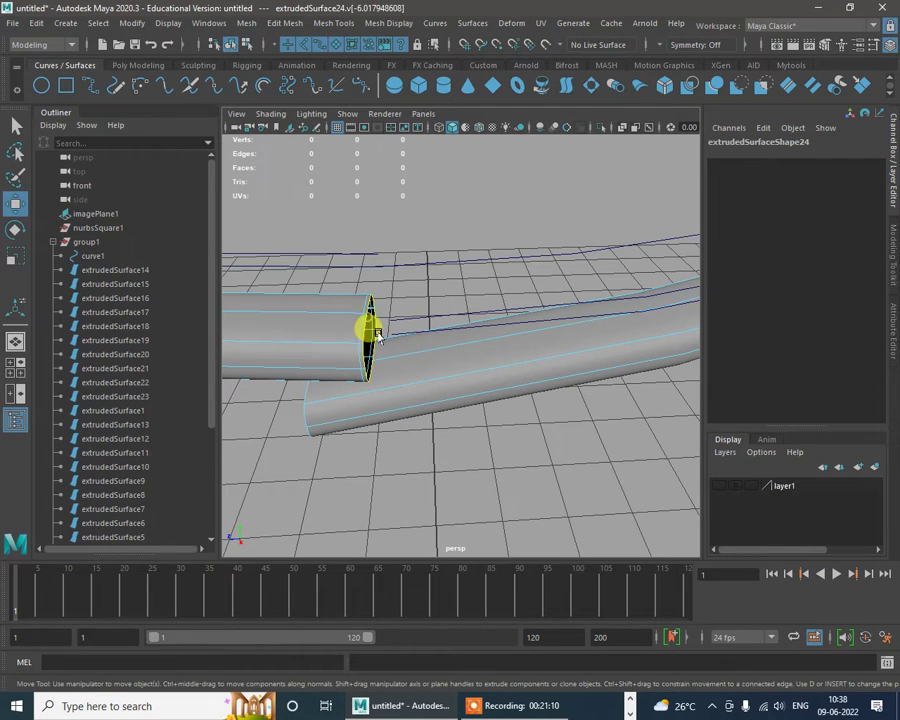
{"action": "left_click", "coordinate": [446, 315]}
{"action": "scroll", "coordinate": [486, 347], "scroll_direction": "down", "scroll_amount": 3}
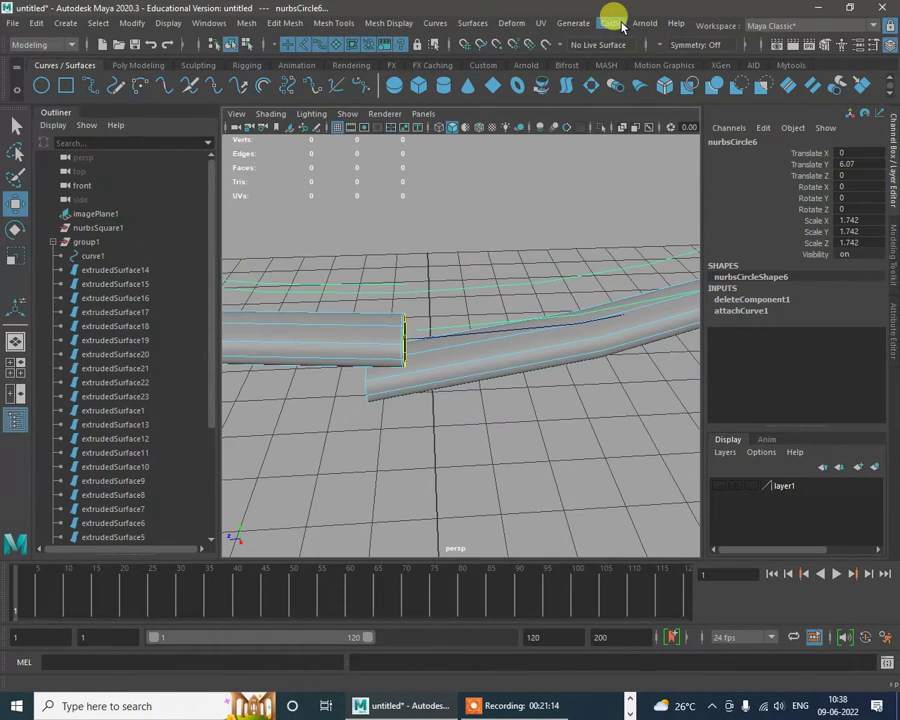
{"action": "left_click", "coordinate": [471, 24]}
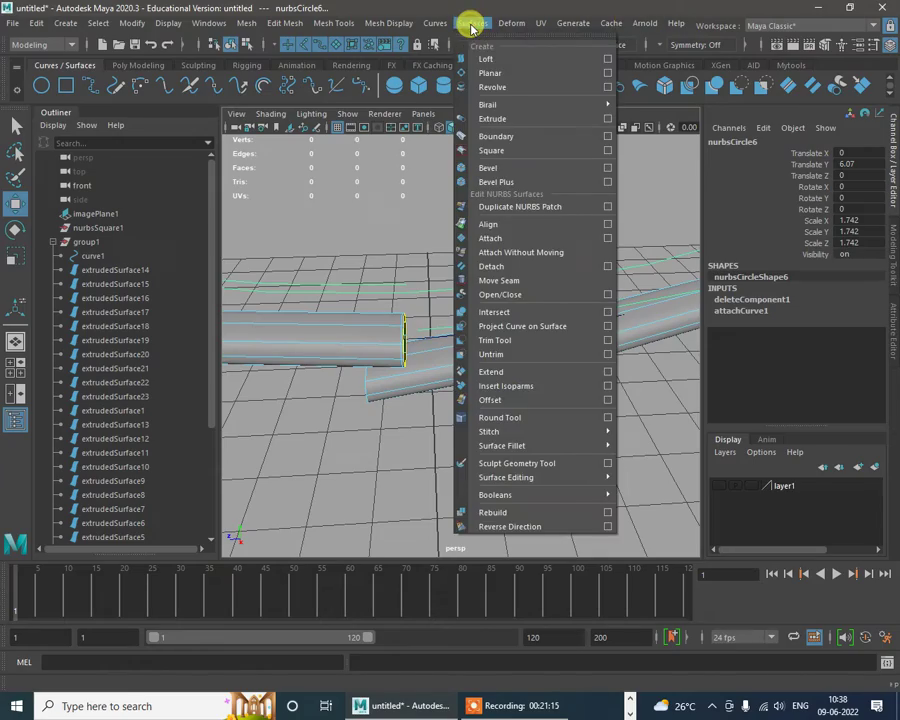
{"action": "left_click", "coordinate": [502, 118]}
{"action": "right_click_drag", "start_coordinate": [521, 298], "coordinate": [80, 165], "text": "alt"}
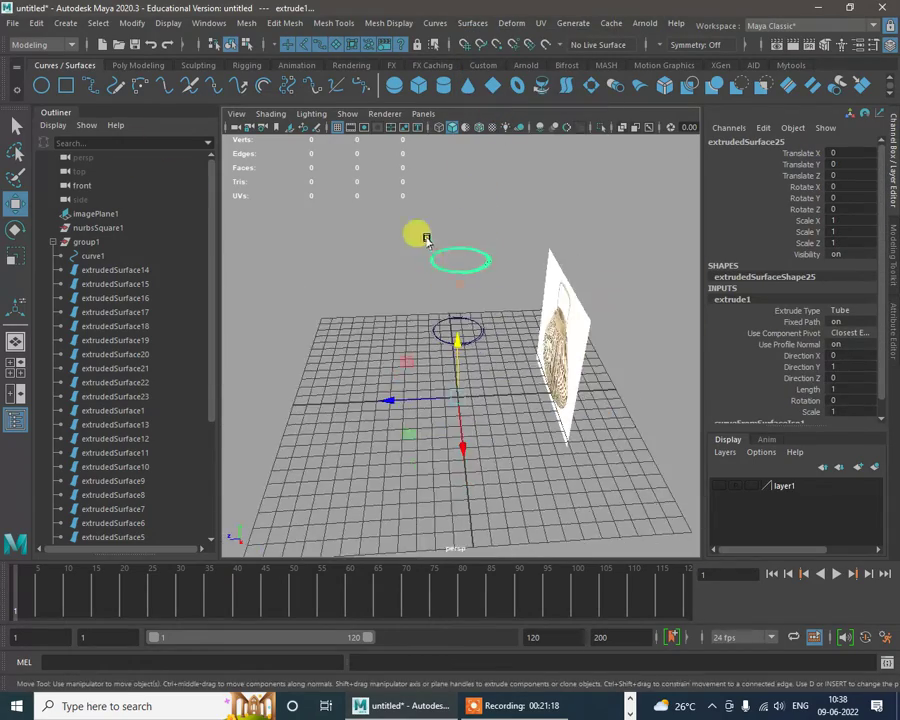
{"action": "left_click_drag", "start_coordinate": [424, 238], "coordinate": [443, 307], "text": "alt"}
{"action": "key", "text": "ctrl+z"}
Step: Duplicate the isoparm at the rim tube's open end as a surface curve
{"action": "mouse_move", "coordinate": [443, 307]}
{"action": "right_mouse_down", "text": "alt"}
{"action": "mouse_move", "coordinate": [538, 358]}
{"action": "mouse_move", "coordinate": [436, 295]}
{"action": "mouse_move", "coordinate": [488, 362]}
{"action": "mouse_move", "coordinate": [437, 322]}
{"action": "right_mouse_up", "text": "alt"}
{"action": "left_click_drag", "start_coordinate": [437, 322], "coordinate": [372, 274], "text": "alt"}
{"action": "left_click", "coordinate": [380, 224]}
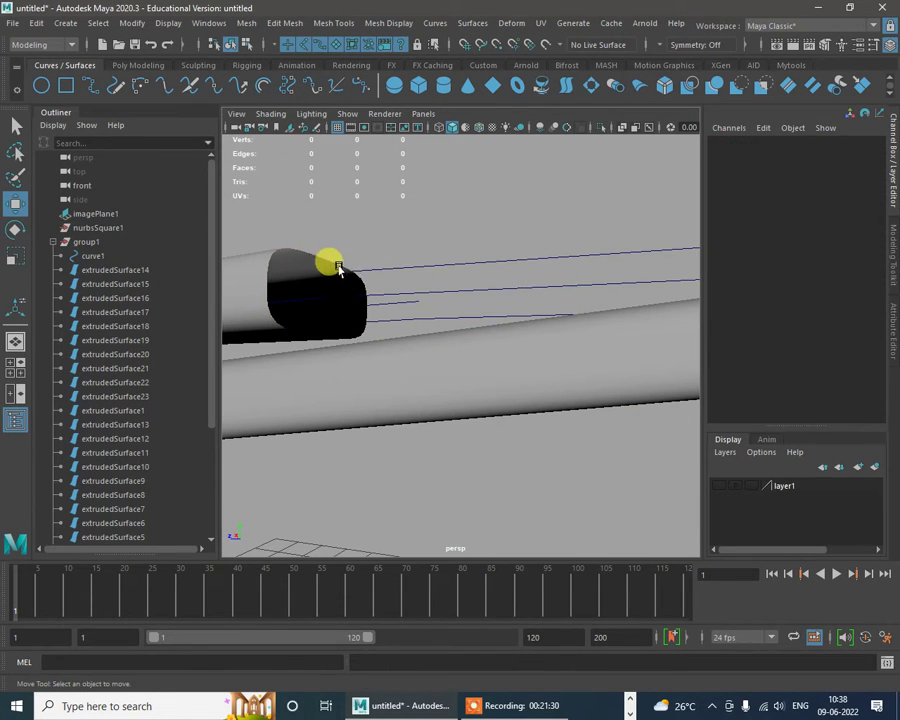
{"action": "left_click", "coordinate": [326, 256]}
{"action": "right_click_drag", "start_coordinate": [325, 256], "coordinate": [311, 217]}
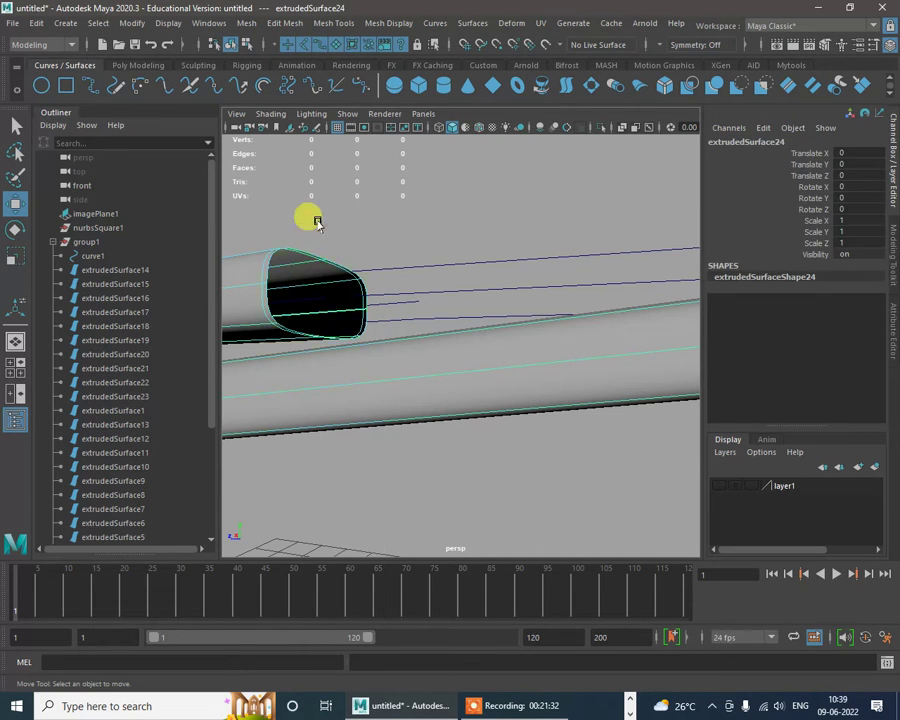
{"action": "left_click_drag", "start_coordinate": [328, 261], "coordinate": [394, 285], "text": "alt"}
{"action": "left_click", "coordinate": [474, 22]}
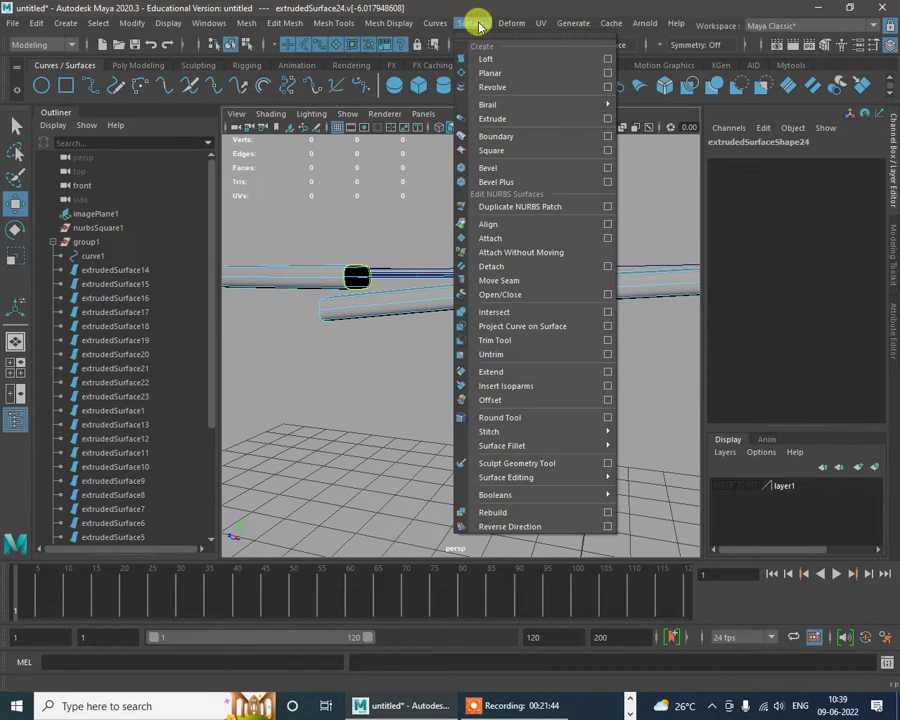
{"action": "left_click", "coordinate": [435, 24]}
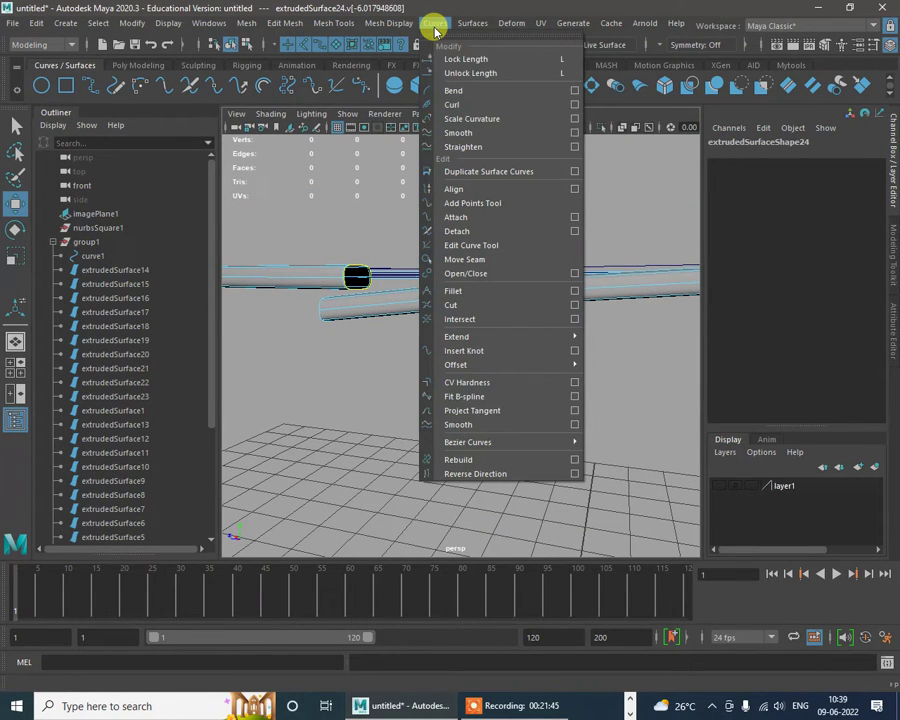
{"action": "left_click", "coordinate": [491, 174]}
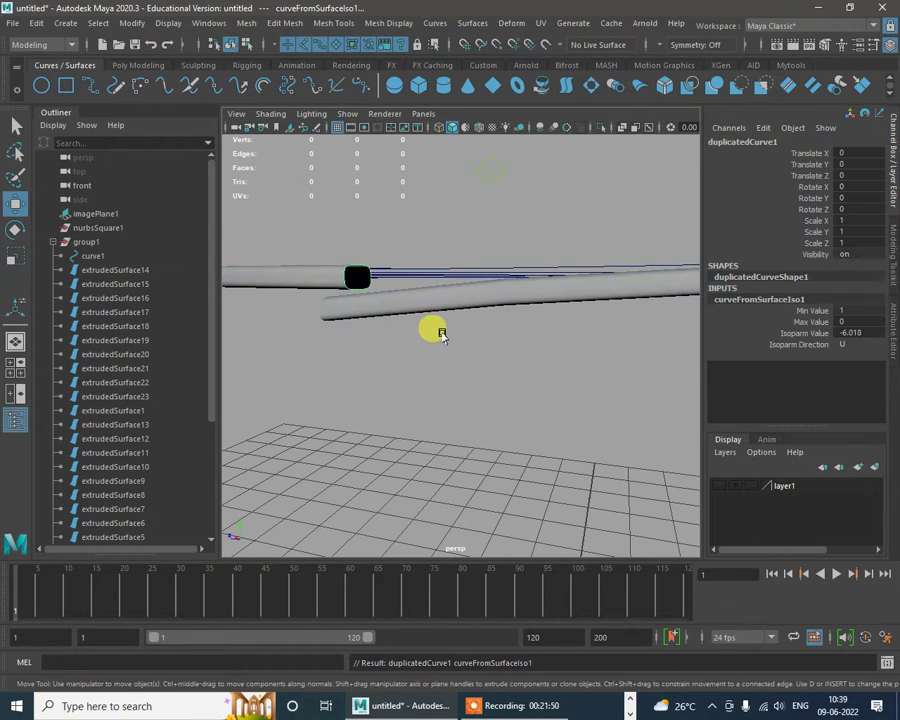
Step: Center the pivot of the curve duplicated from the tube's end
{"action": "left_click_drag", "start_coordinate": [440, 330], "coordinate": [390, 325], "text": "alt"}
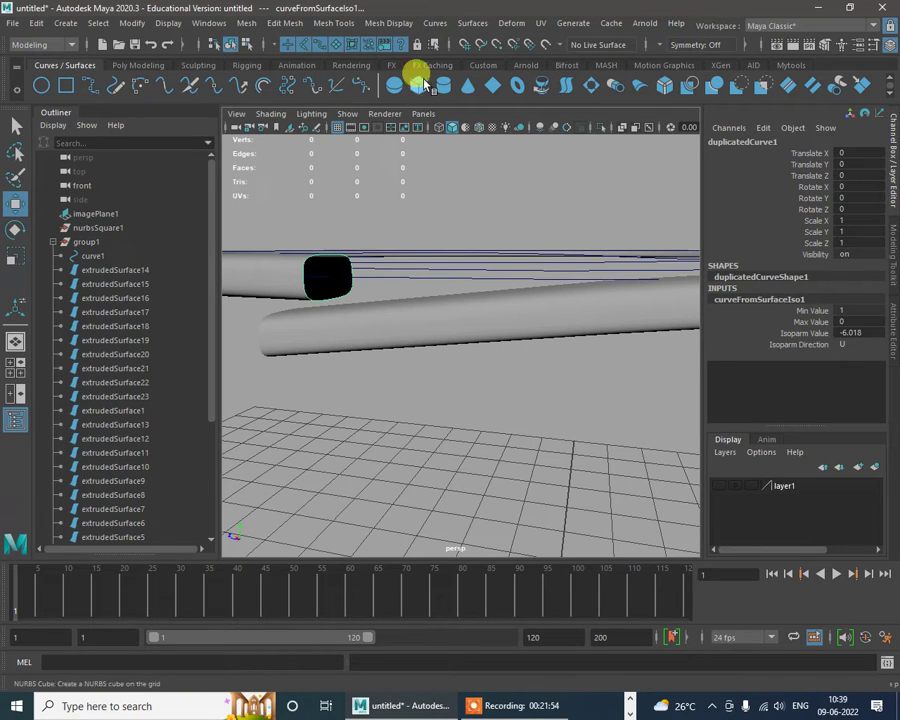
{"action": "left_click", "coordinate": [132, 24]}
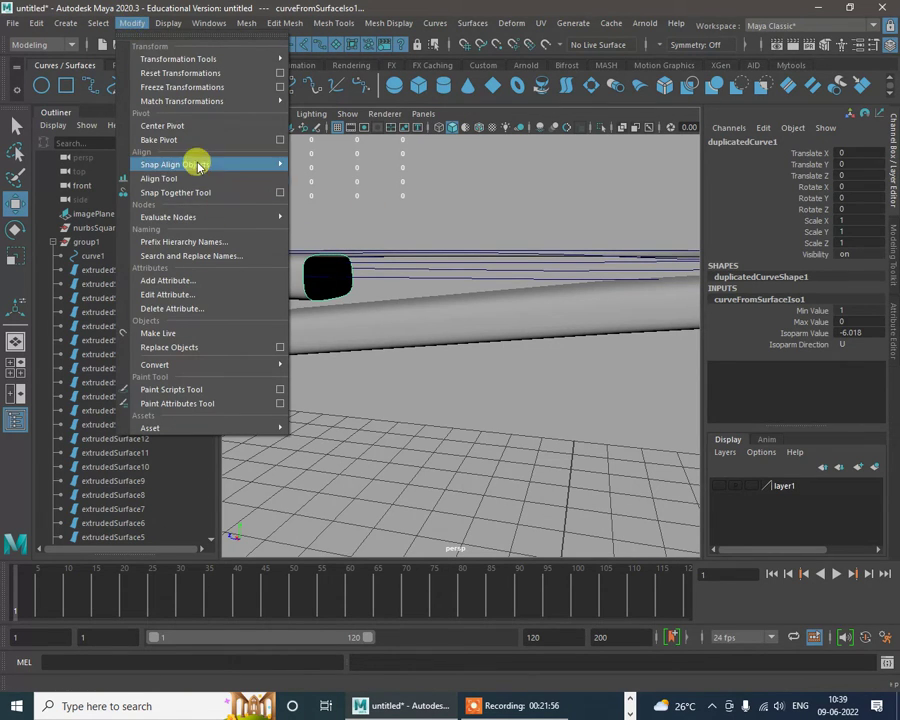
{"action": "left_click", "coordinate": [192, 126]}
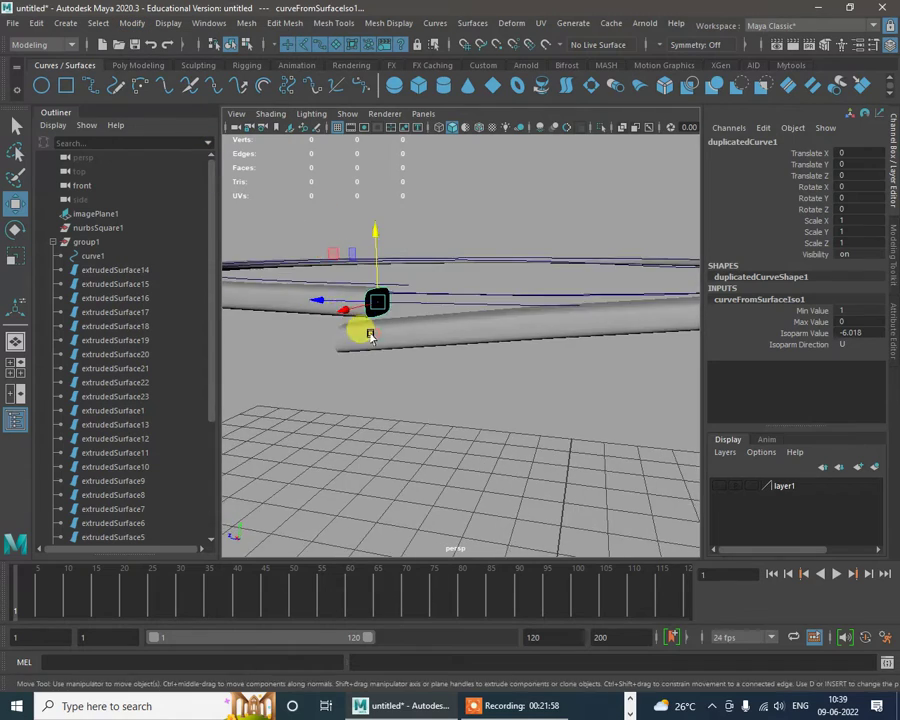
Step: Delete the short leftover circle arc running from the rim tube's open end
{"action": "left_click_drag", "start_coordinate": [370, 336], "coordinate": [490, 311], "text": "alt"}
{"action": "left_click", "coordinate": [421, 262]}
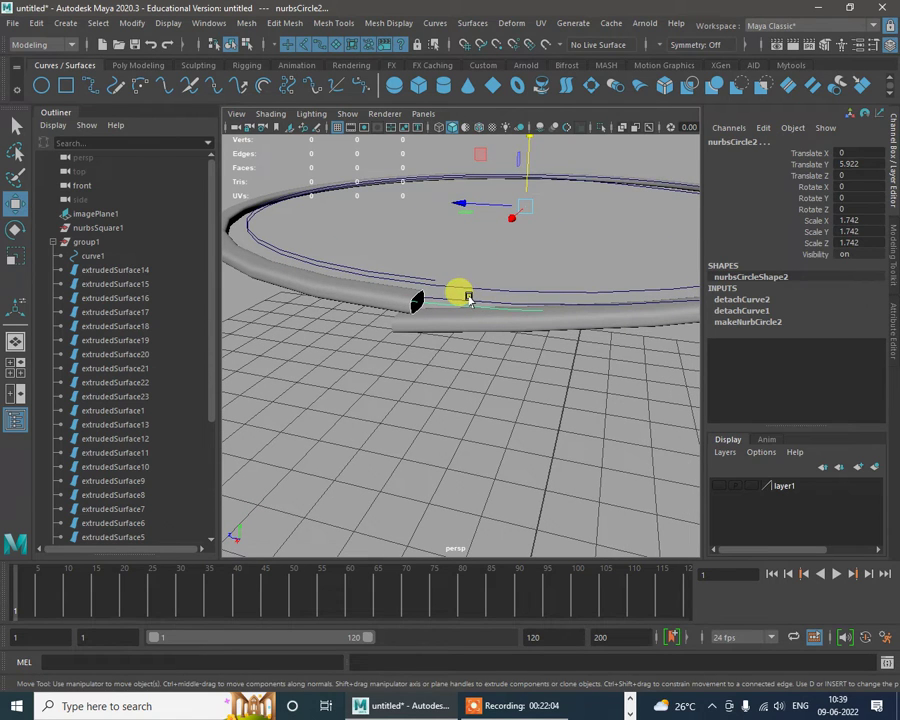
{"action": "left_click", "coordinate": [471, 308]}
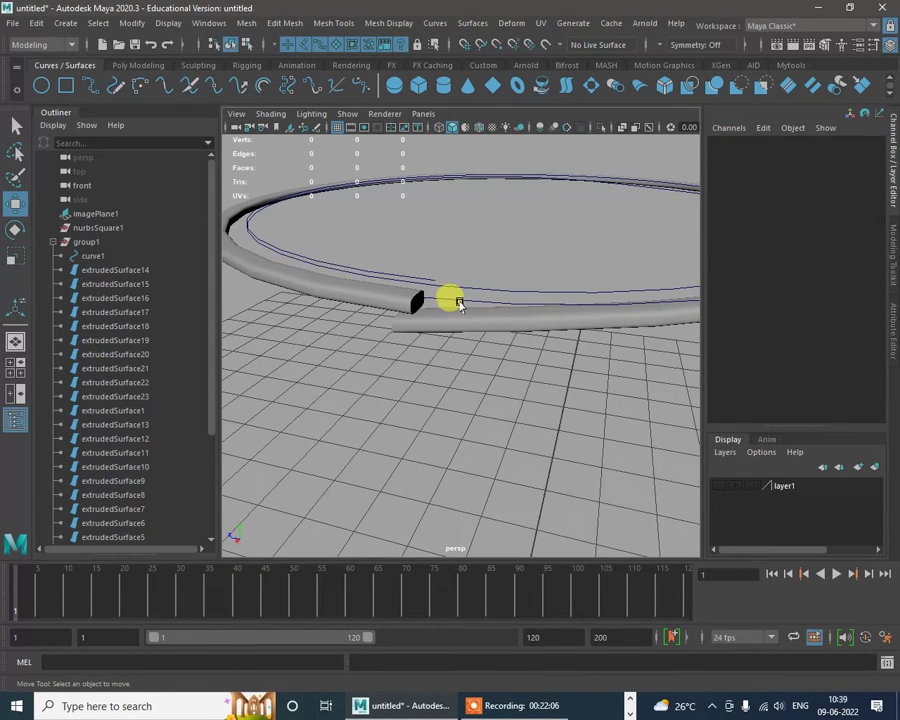
{"action": "left_click", "coordinate": [459, 304]}
Step: Try to select the duplicated profile curve around the rim tube's open end at close range
{"action": "left_click_drag", "start_coordinate": [408, 306], "coordinate": [426, 245], "text": "alt"}
{"action": "left_click", "coordinate": [441, 252]}
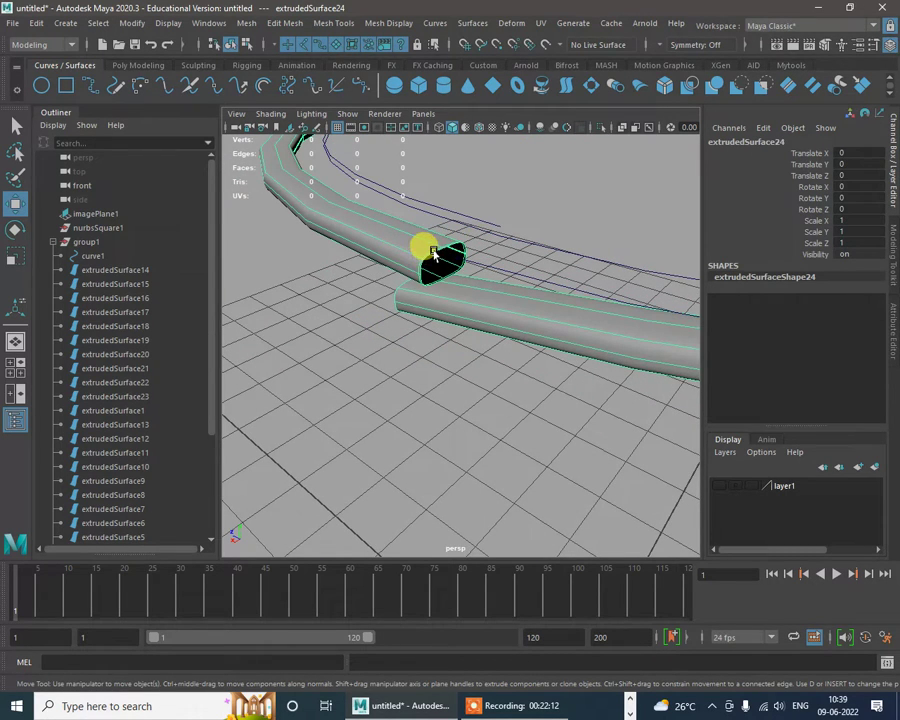
{"action": "left_click", "coordinate": [465, 252]}
{"action": "left_click", "coordinate": [469, 254]}
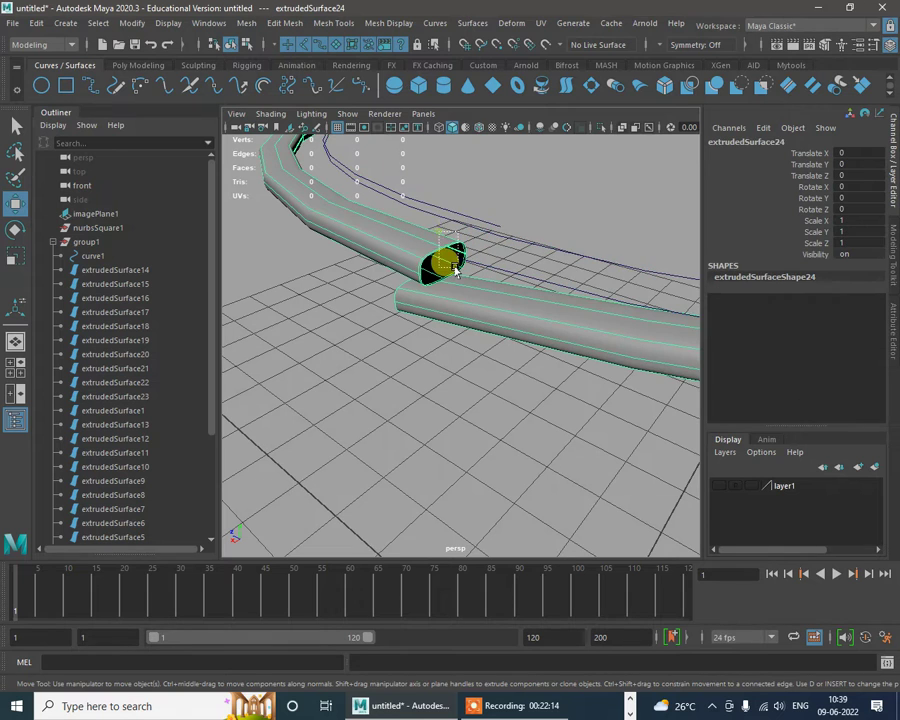
{"action": "left_click", "coordinate": [391, 263]}
{"action": "scroll", "coordinate": [432, 288], "scroll_direction": "up", "scroll_amount": 5}
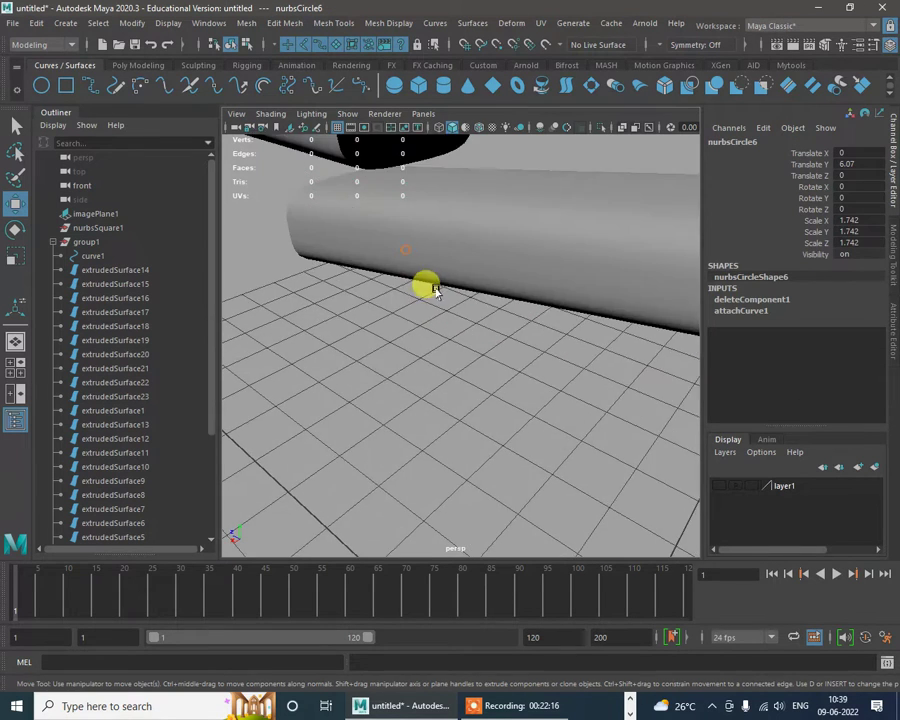
{"action": "left_click_drag", "start_coordinate": [433, 288], "coordinate": [470, 292], "text": "alt"}
{"action": "scroll", "coordinate": [488, 325], "scroll_direction": "up", "scroll_amount": 3}
{"action": "left_click", "coordinate": [502, 305]}
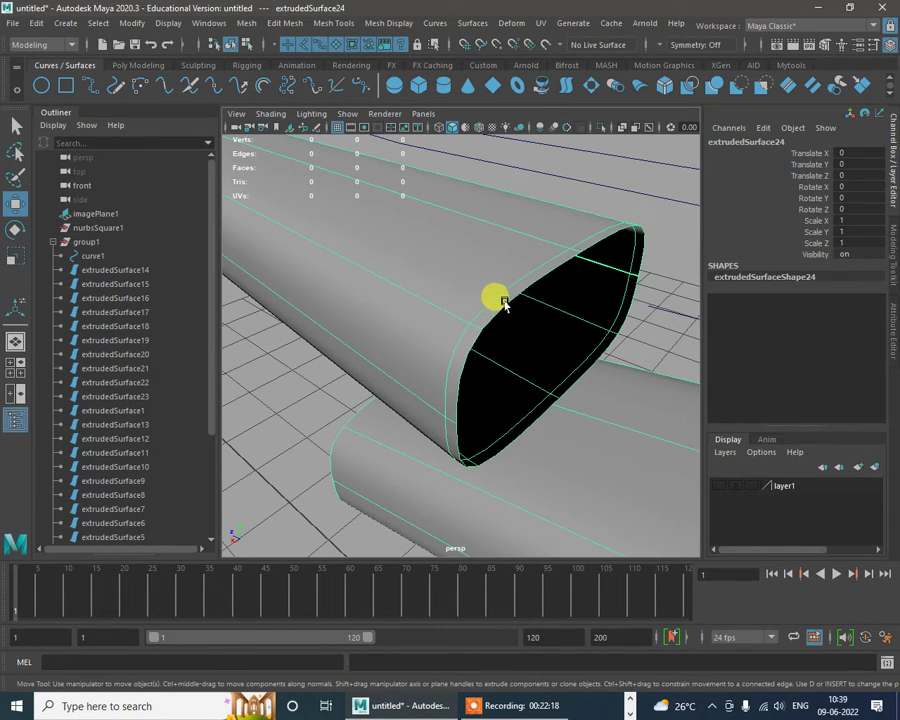
{"action": "left_click", "coordinate": [518, 332]}
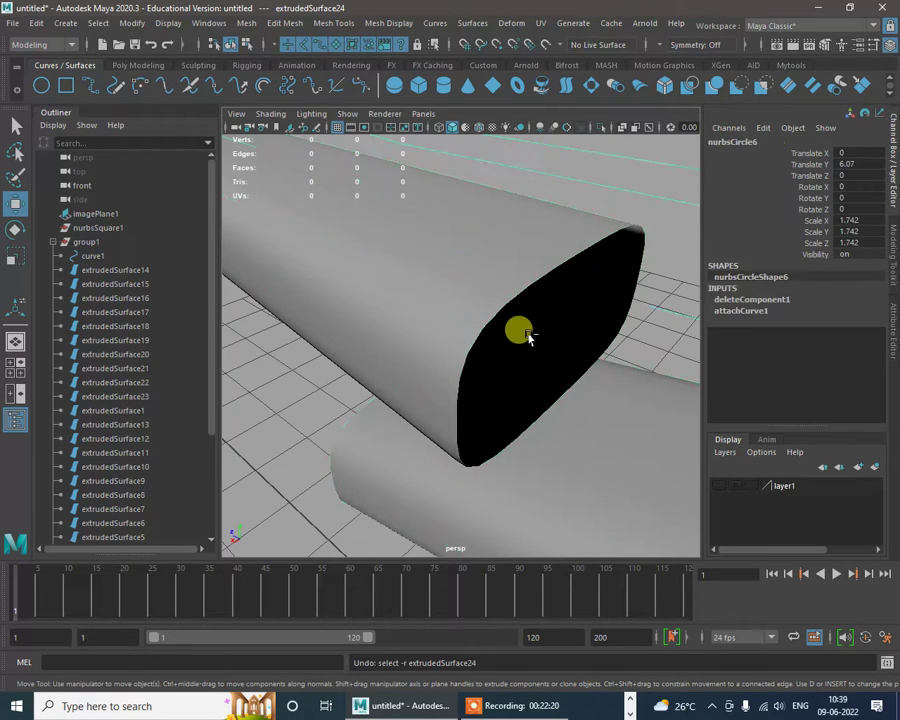
{"action": "key", "text": "ctrl+z"}
{"action": "left_click", "coordinate": [521, 332]}
{"action": "key", "text": "ctrl+z"}
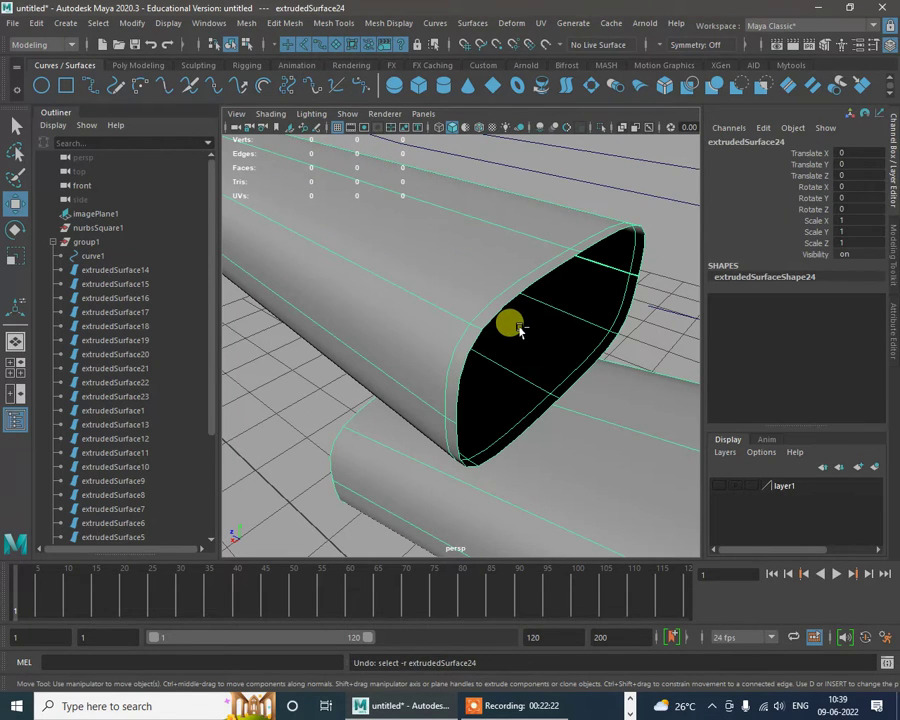
{"action": "right_click_drag", "start_coordinate": [538, 379], "coordinate": [474, 348], "text": "alt"}
{"action": "left_click_drag", "start_coordinate": [474, 348], "coordinate": [453, 357], "text": "alt"}
{"action": "scroll", "coordinate": [405, 277], "scroll_direction": "up", "scroll_amount": 5}
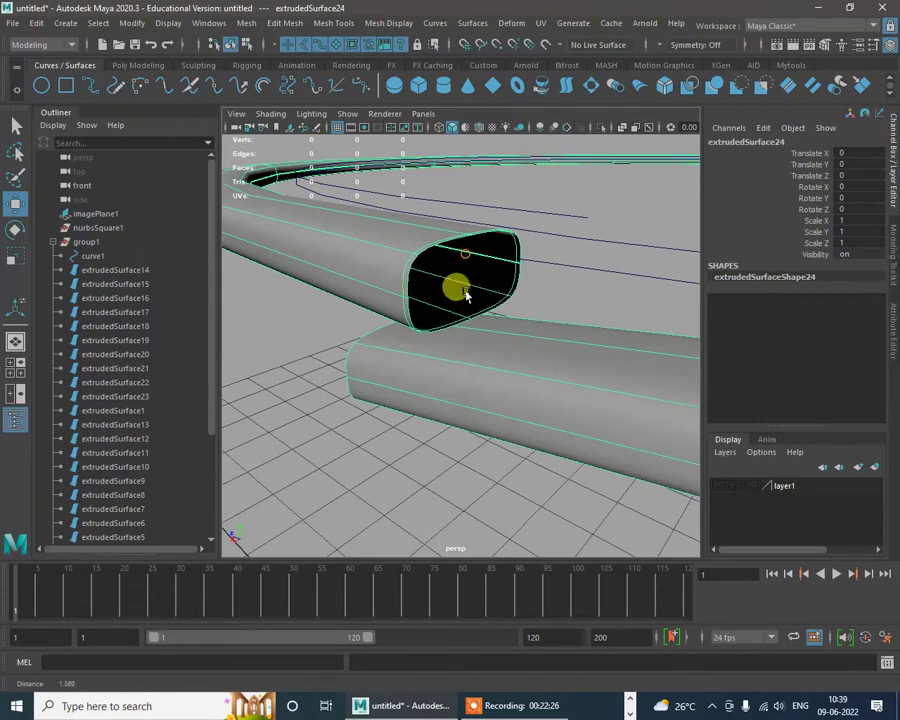
Step: Hide NURBS surfaces to check for the profile curve at the tube's opening, and show the surfaces again
{"action": "left_click", "coordinate": [351, 117]}
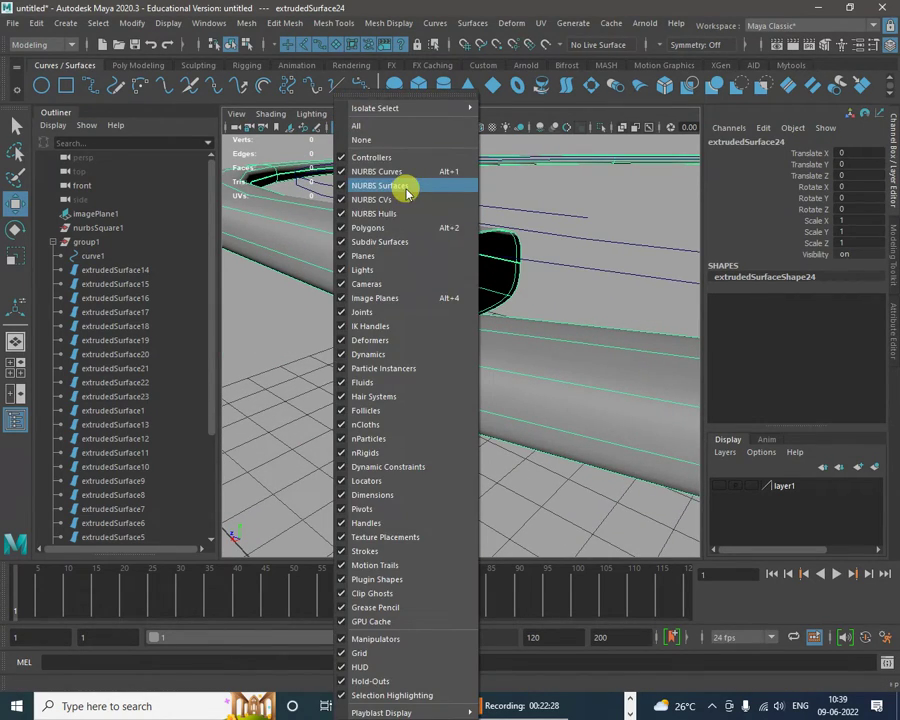
{"action": "left_click", "coordinate": [403, 186]}
{"action": "left_click", "coordinate": [458, 265]}
{"action": "key", "text": "ctrl+z"}
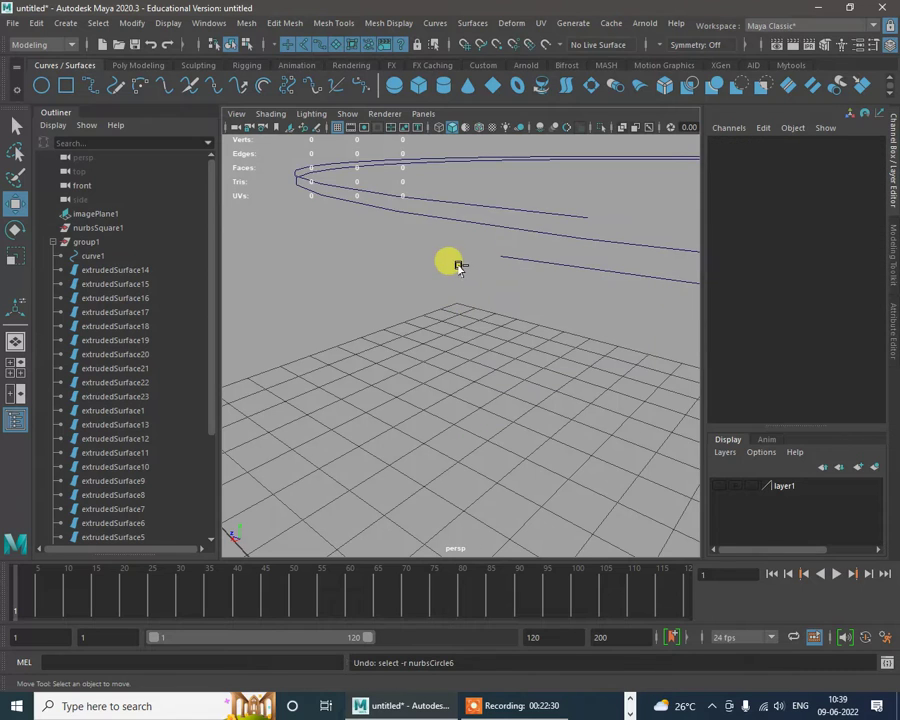
{"action": "left_click", "coordinate": [349, 116]}
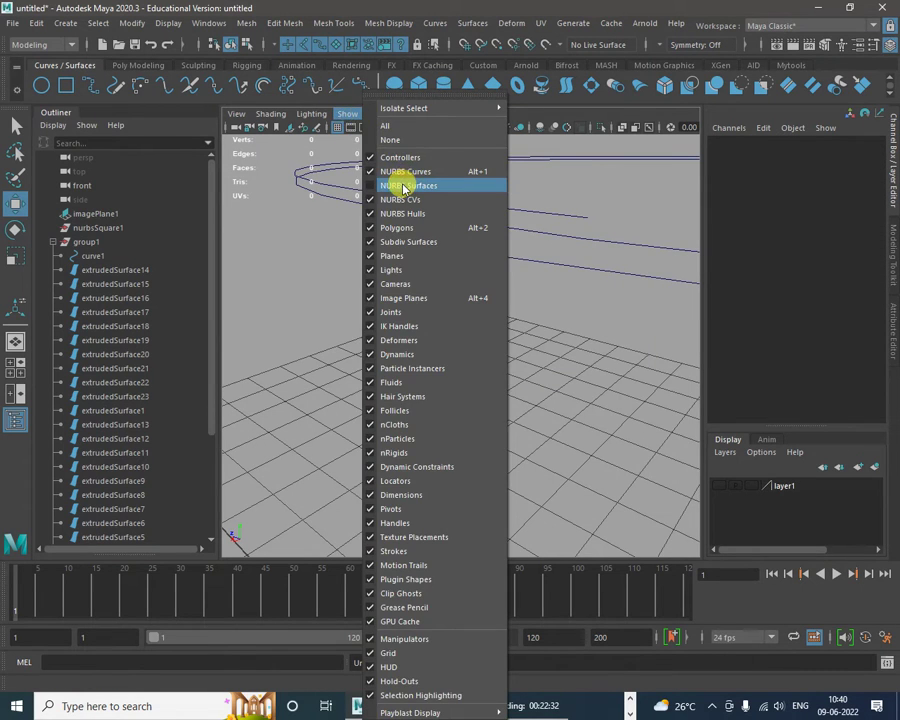
{"action": "left_click", "coordinate": [403, 186]}
Step: Select the end isoparm of the rim tube and duplicate it as a new profile curve
{"action": "left_click", "coordinate": [418, 241]}
{"action": "right_click", "coordinate": [428, 246]}
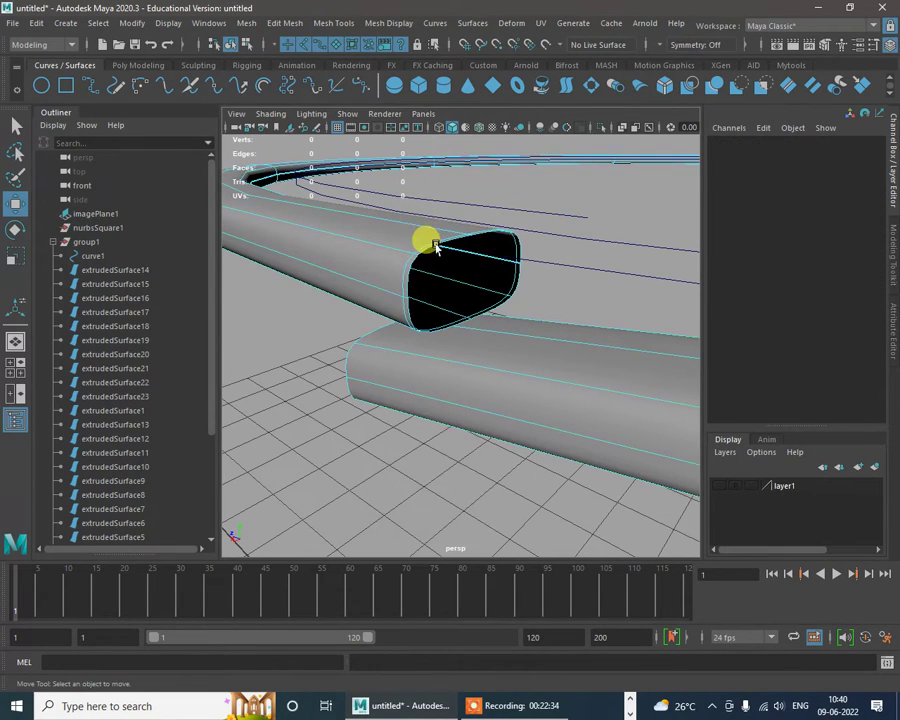
{"action": "left_click", "coordinate": [432, 248]}
{"action": "left_click", "coordinate": [430, 24]}
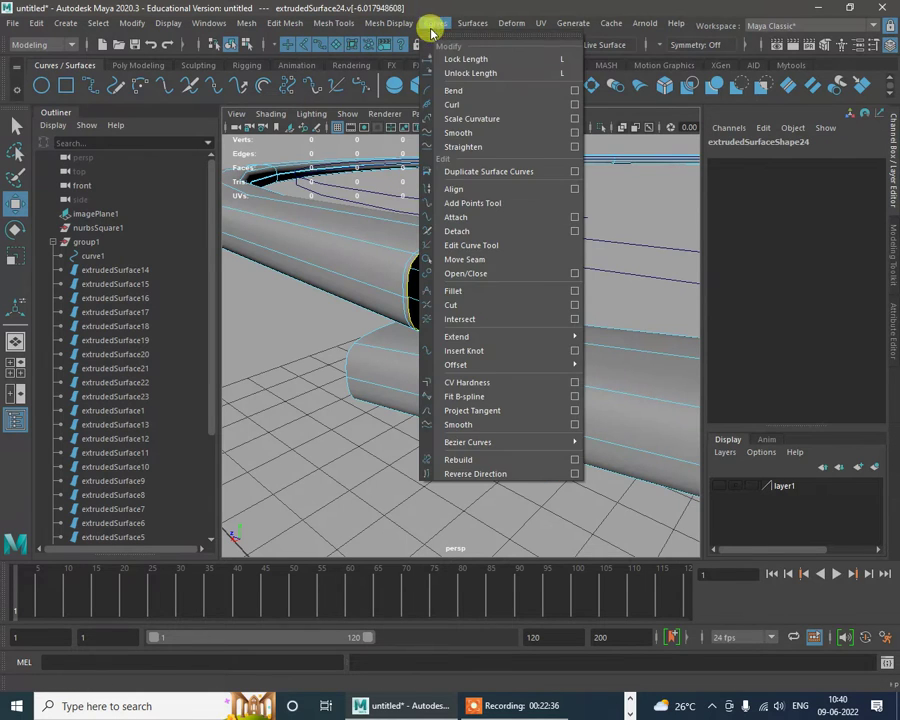
{"action": "left_click", "coordinate": [500, 172]}
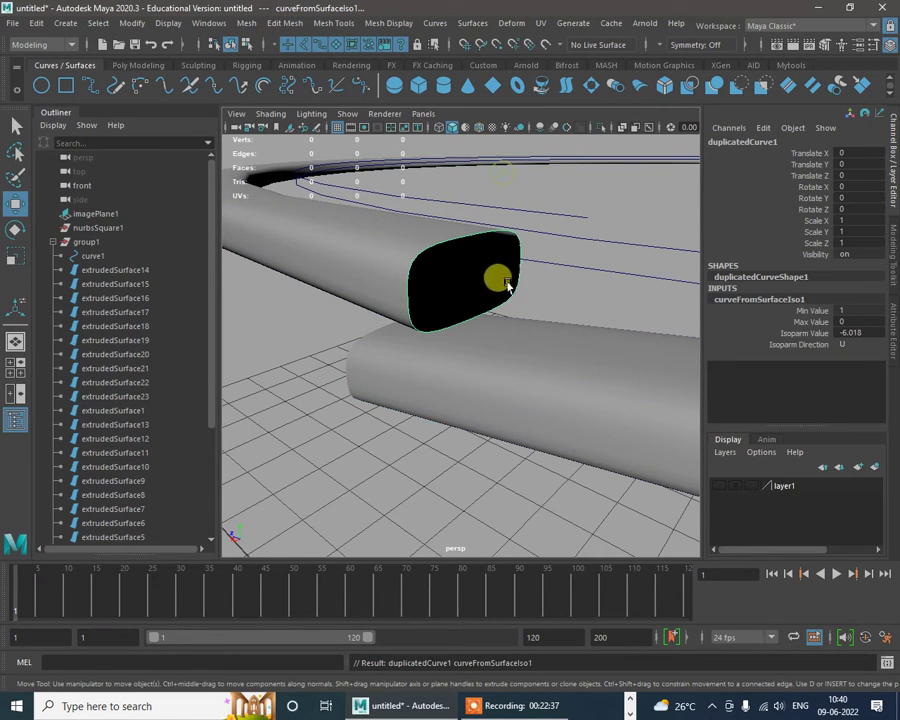
Step: Hide NURBS surfaces in the view, select the duplicated profile curve, and center its pivot
{"action": "left_click", "coordinate": [354, 241]}
{"action": "left_click", "coordinate": [350, 115]}
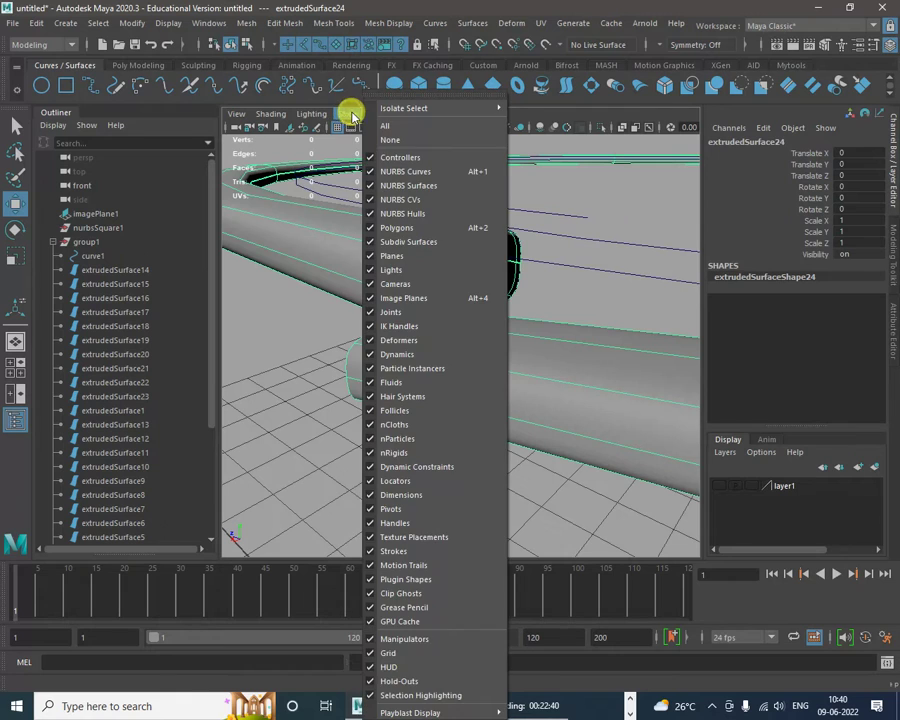
{"action": "left_click", "coordinate": [400, 187]}
{"action": "left_click", "coordinate": [515, 289]}
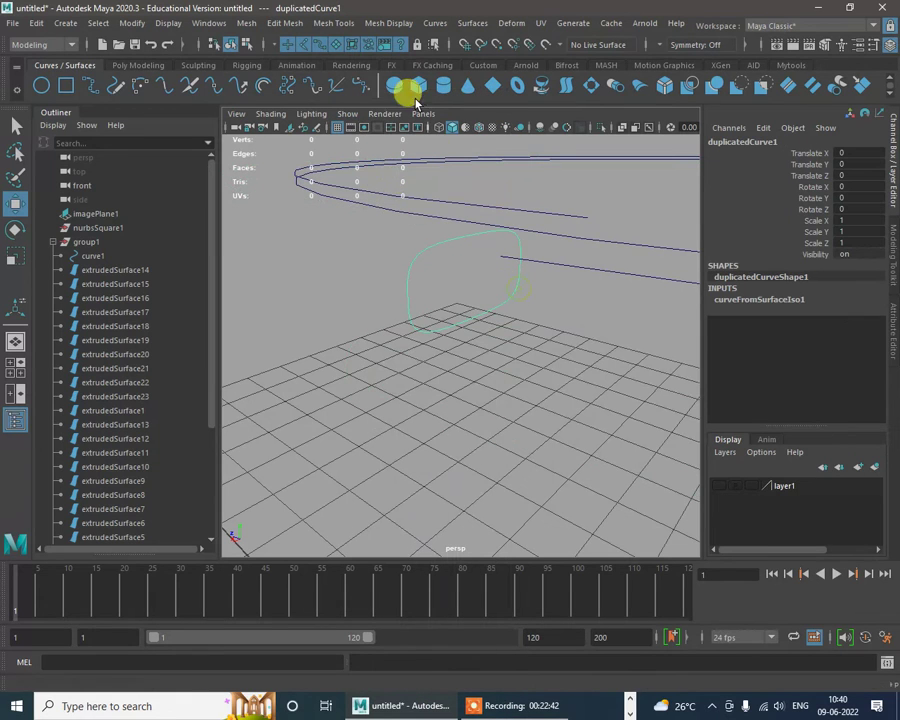
{"action": "left_click", "coordinate": [133, 24]}
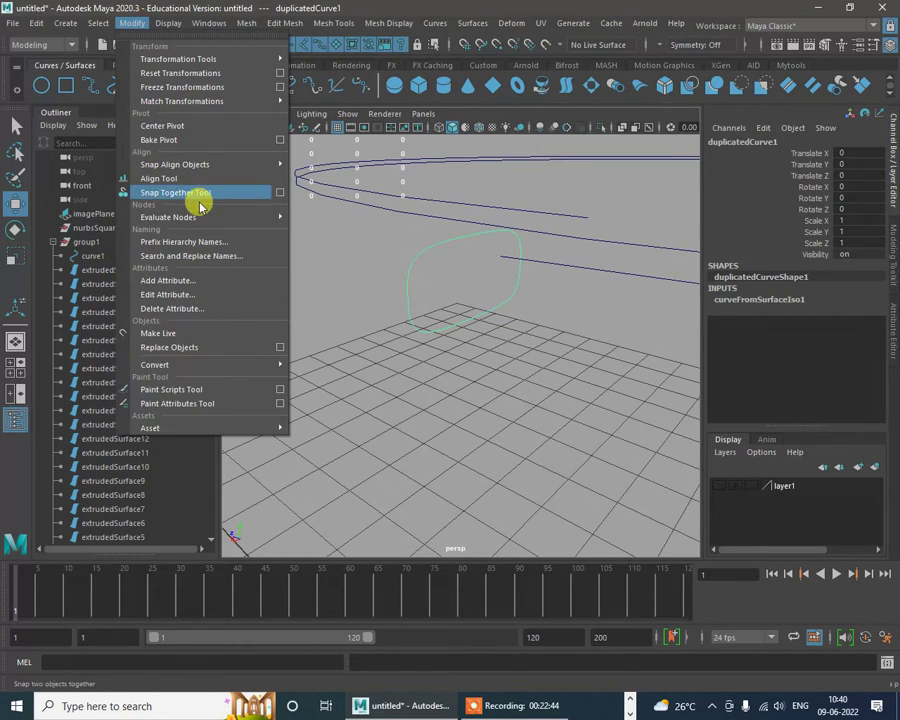
{"action": "left_click", "coordinate": [180, 126]}
{"action": "left_click_drag", "start_coordinate": [455, 285], "coordinate": [484, 324], "text": "alt"}
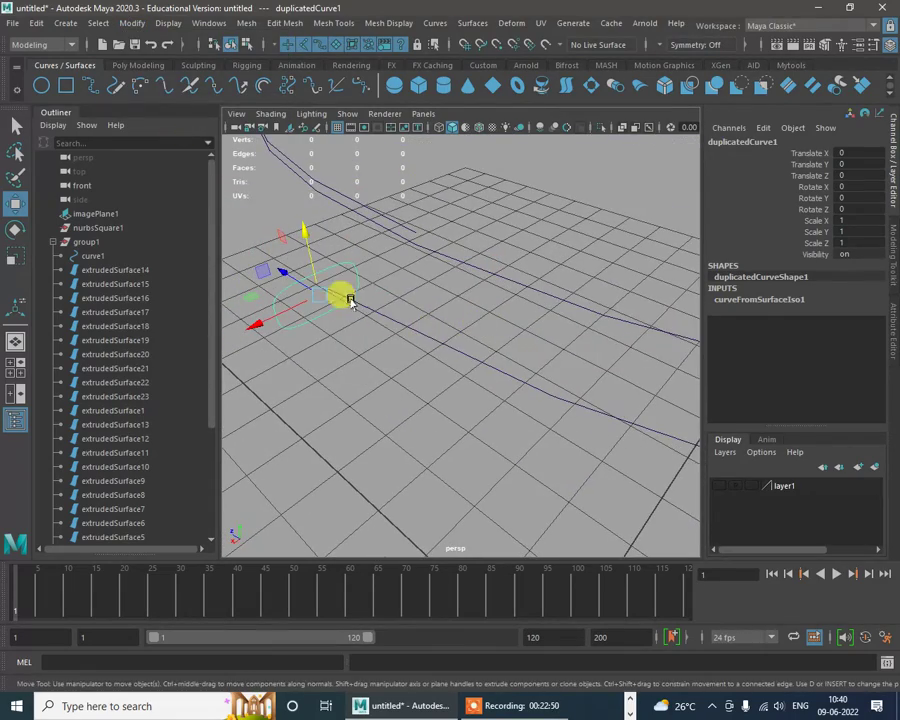
Step: Display the spiral path curve's control points, turn on point snapping, and move the duplicated profile curve onto the path's end point
{"action": "left_click", "coordinate": [387, 316]}
{"action": "right_click_drag", "start_coordinate": [388, 316], "coordinate": [308, 300]}
{"action": "left_click", "coordinate": [299, 284]}
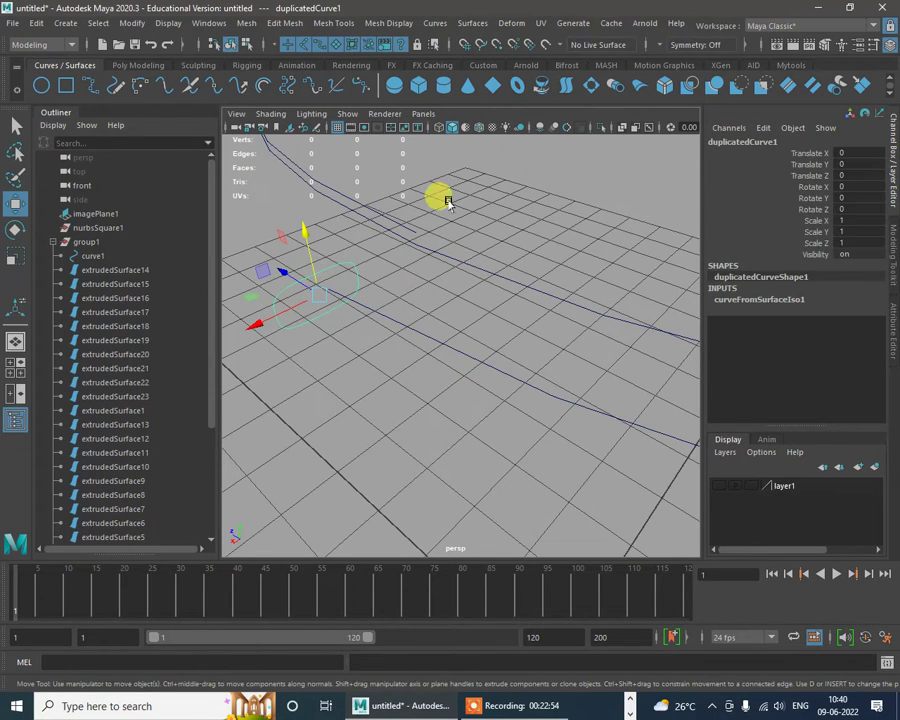
{"action": "right_click_drag", "start_coordinate": [459, 358], "coordinate": [343, 303]}
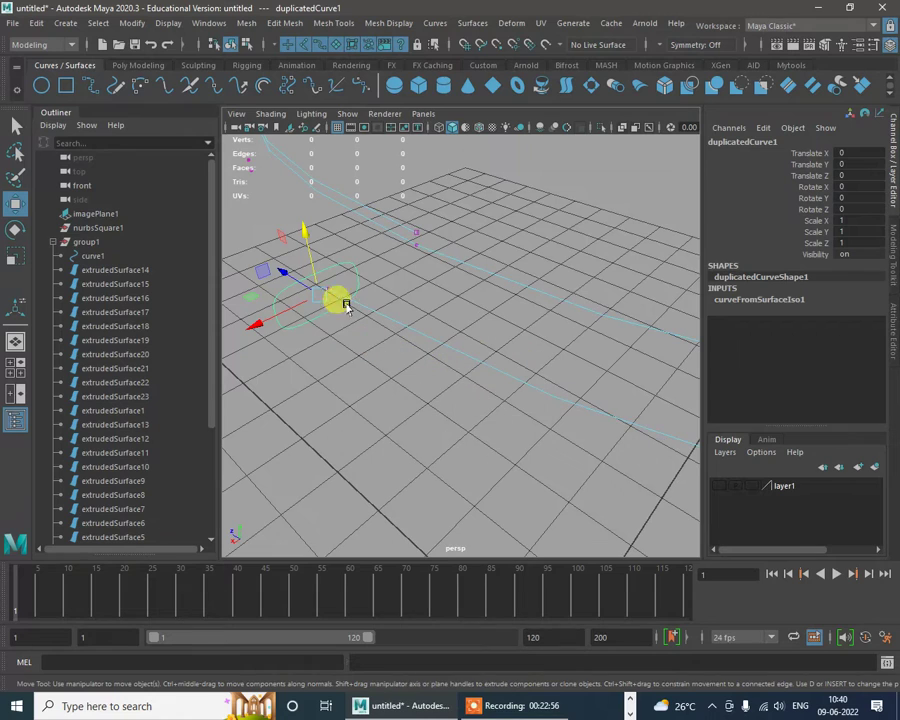
{"action": "left_click", "coordinate": [498, 44]}
{"action": "left_click_drag", "start_coordinate": [322, 292], "coordinate": [334, 305]}
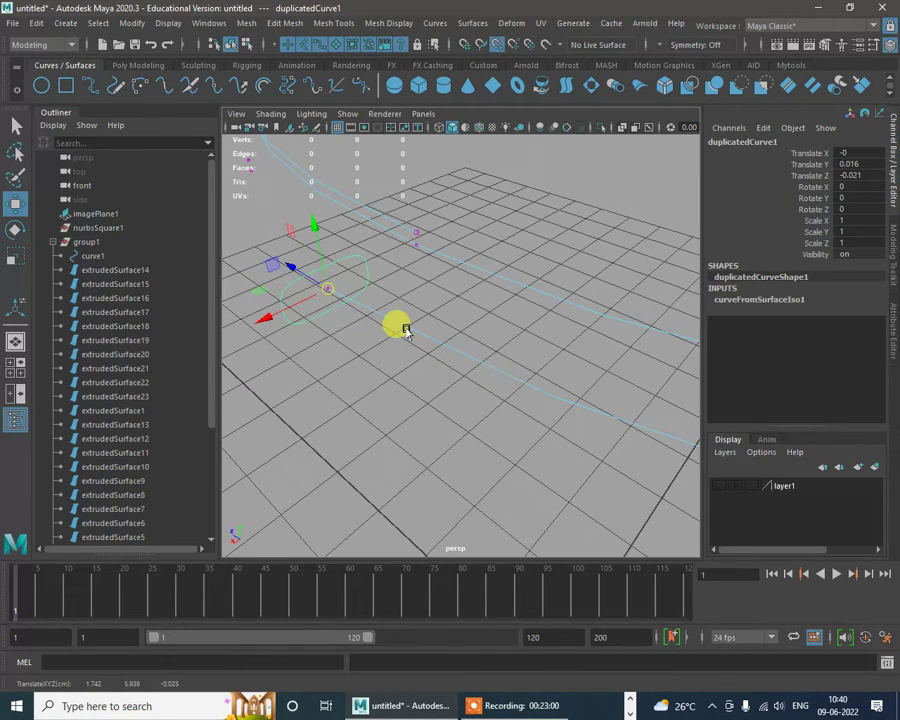
Step: Return the path curve to object mode, select the profile and the spiral curve, and extrude the profile along it
{"action": "right_click_drag", "start_coordinate": [383, 313], "coordinate": [414, 278]}
{"action": "left_click", "coordinate": [352, 263]}
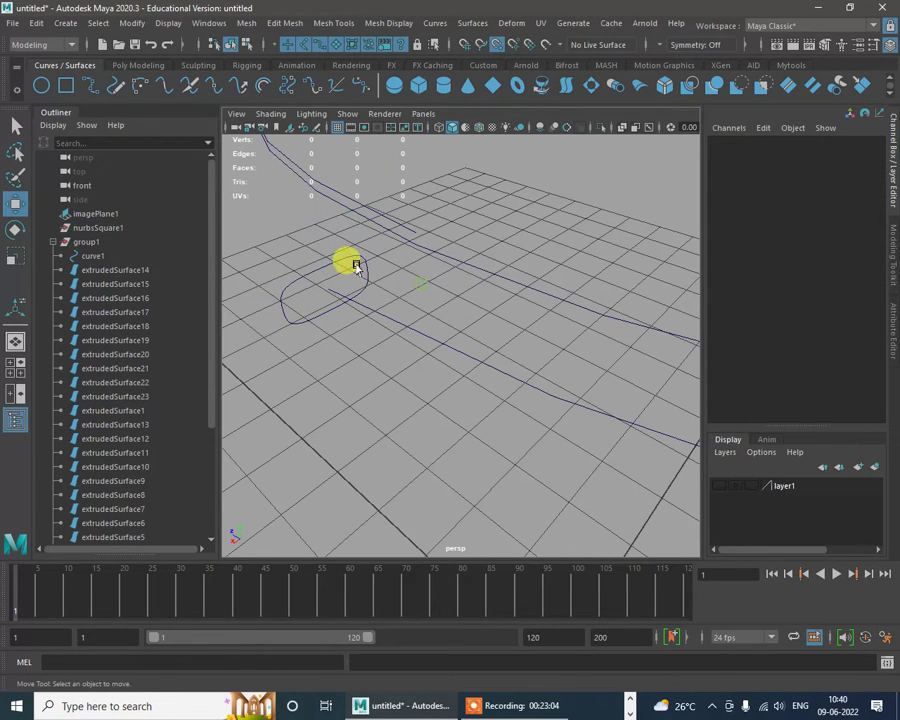
{"action": "left_click", "coordinate": [369, 292]}
{"action": "left_click", "coordinate": [430, 352]}
{"action": "left_click_drag", "start_coordinate": [492, 382], "coordinate": [436, 321], "text": "alt"}
{"action": "left_click", "coordinate": [466, 25]}
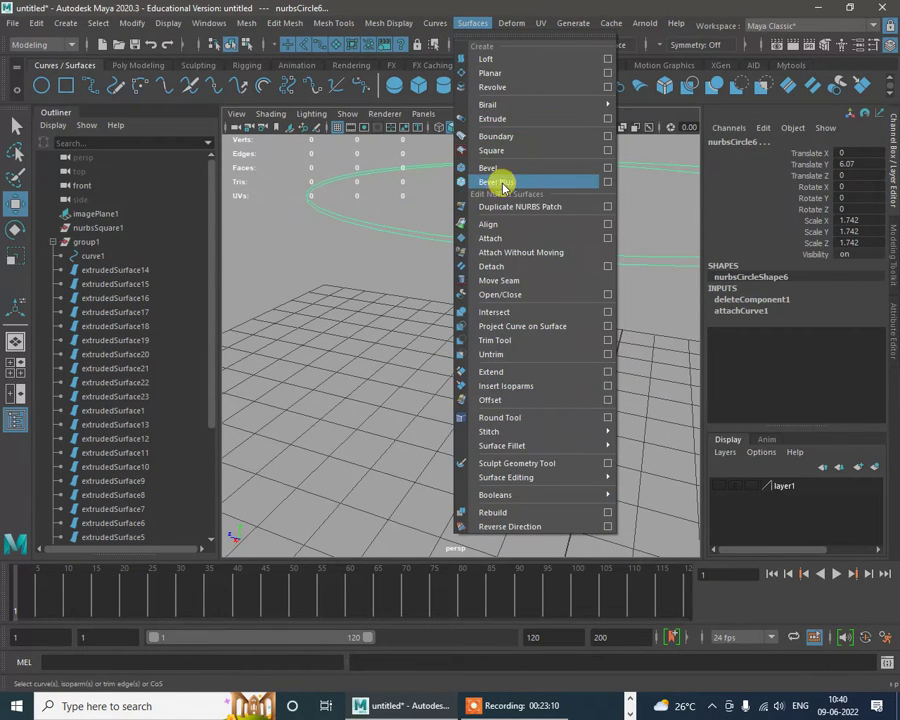
{"action": "left_click", "coordinate": [519, 124]}
Step: Show NURBS surfaces in the view again and look over the newly extruded spiral tube
{"action": "left_click_drag", "start_coordinate": [494, 161], "coordinate": [586, 337], "text": "alt"}
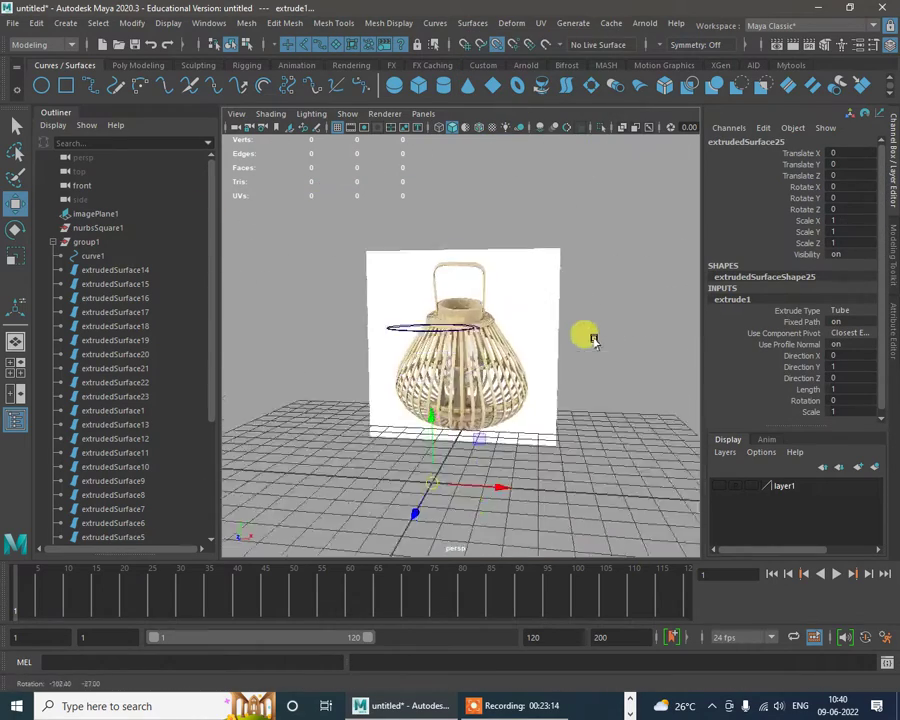
{"action": "right_click_drag", "start_coordinate": [591, 338], "coordinate": [293, 249], "text": "alt"}
{"action": "left_click_drag", "start_coordinate": [293, 249], "coordinate": [484, 398], "text": "alt"}
{"action": "left_click", "coordinate": [346, 113]}
{"action": "left_click", "coordinate": [411, 187]}
{"action": "left_click_drag", "start_coordinate": [555, 402], "coordinate": [450, 445], "text": "alt"}
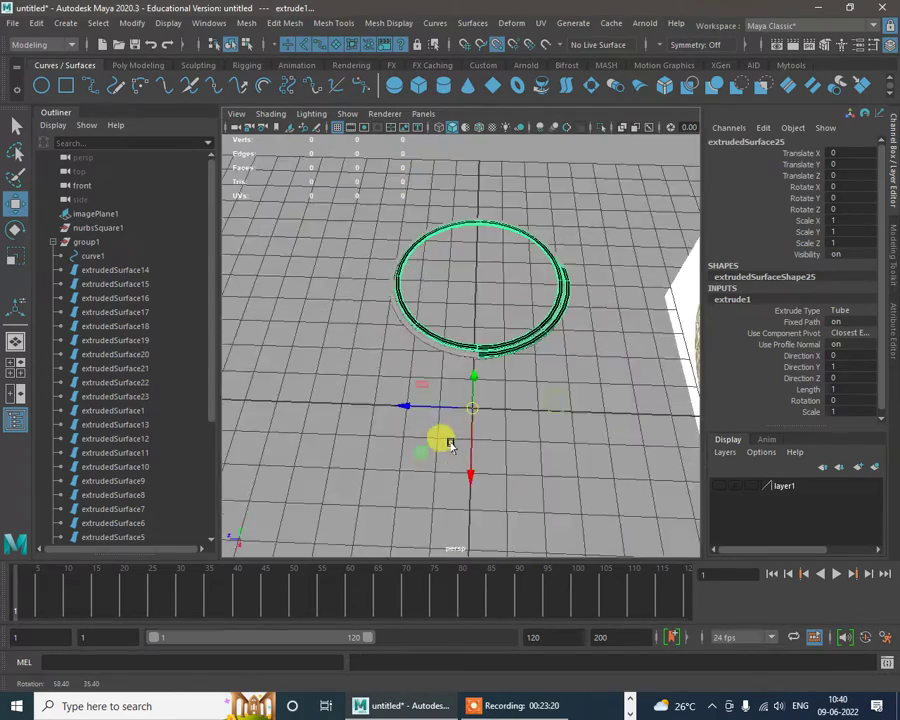
Step: Reverse the surface direction of the new spiral tube and clear the selection
{"action": "right_click_drag", "start_coordinate": [496, 420], "coordinate": [537, 372], "text": "alt"}
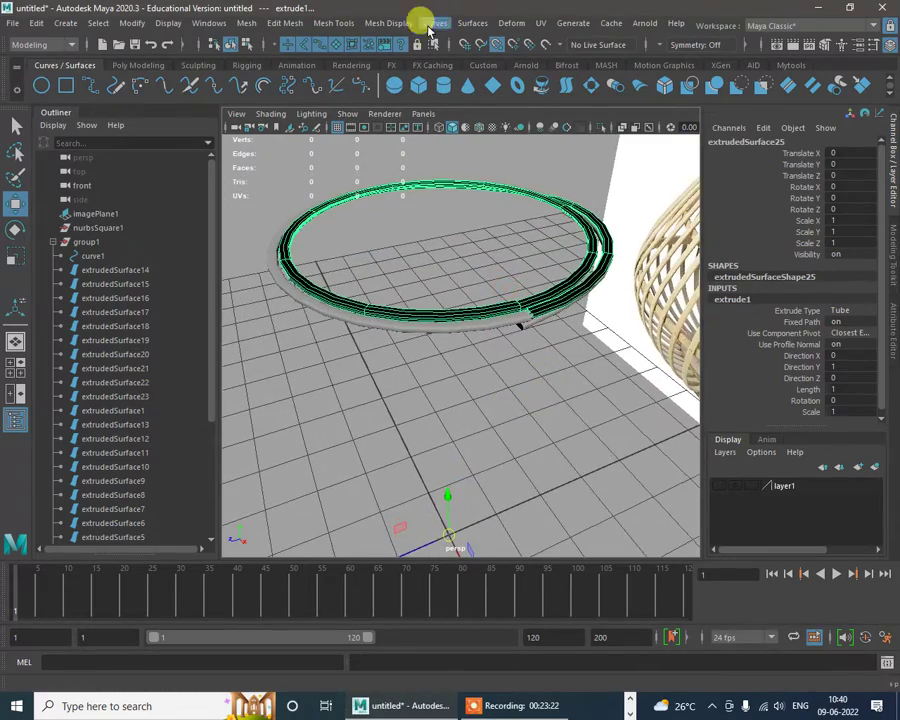
{"action": "left_click", "coordinate": [470, 23]}
{"action": "left_click", "coordinate": [535, 525]}
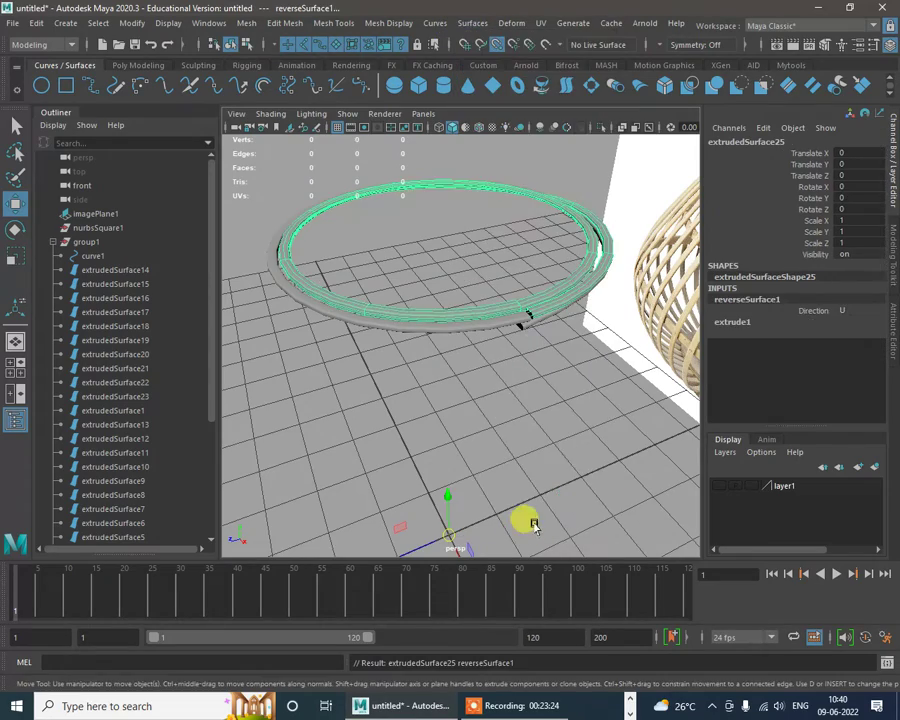
{"action": "left_click", "coordinate": [575, 467]}
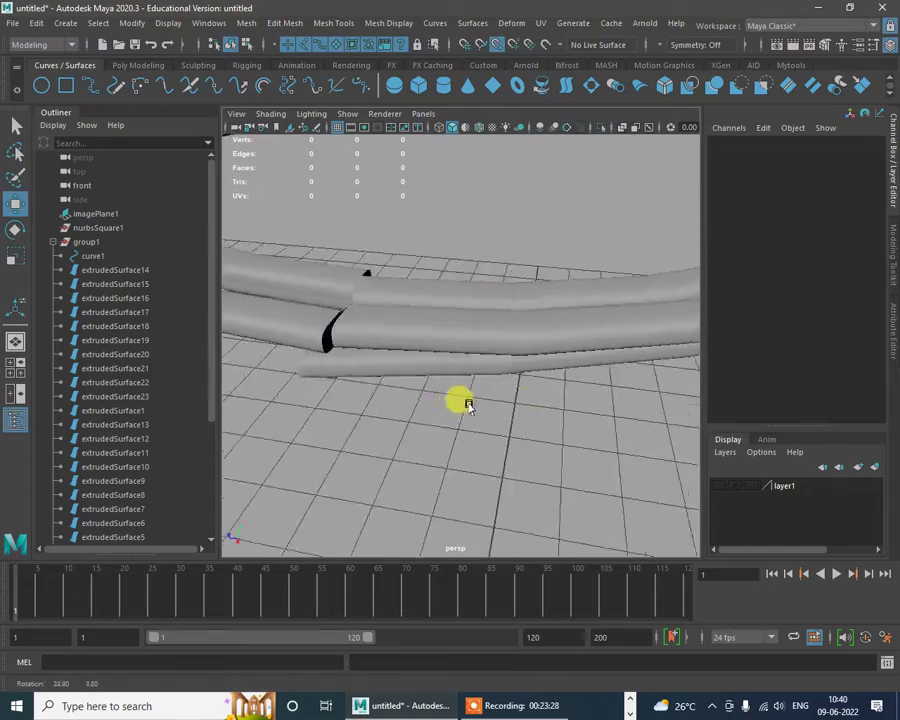
Step: Select the new spiral tube and examine the gap where its end meets the existing rim tube
{"action": "left_click", "coordinate": [441, 358]}
{"action": "left_click_drag", "start_coordinate": [462, 370], "coordinate": [399, 327], "text": "alt"}
{"action": "scroll", "coordinate": [404, 345], "scroll_direction": "up", "scroll_amount": 5}
{"action": "left_click_drag", "start_coordinate": [414, 406], "coordinate": [376, 396], "text": "alt"}
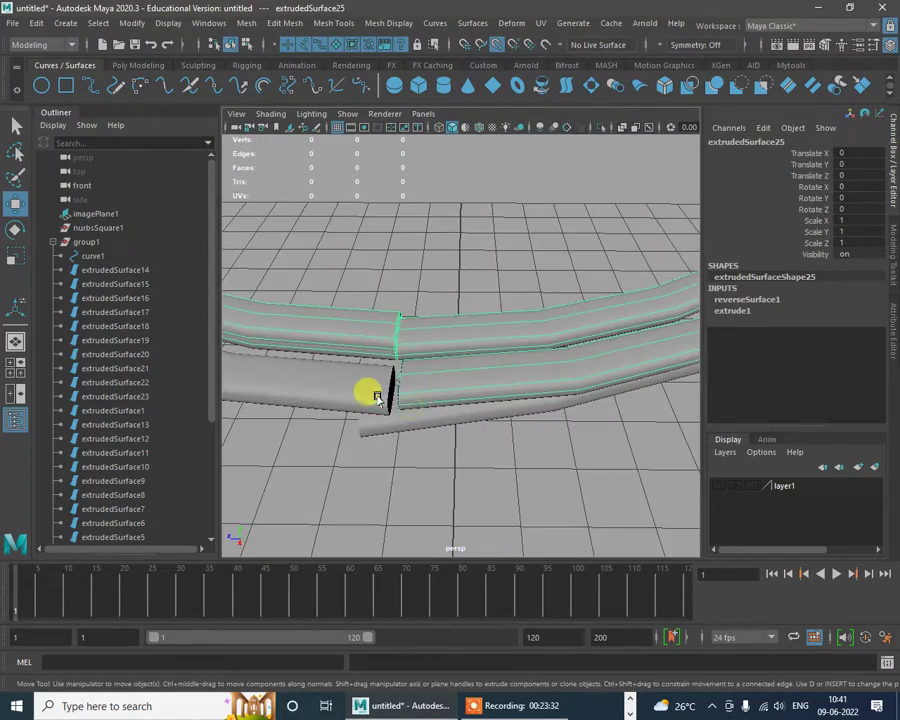
{"action": "left_click", "coordinate": [376, 396]}
{"action": "left_click", "coordinate": [494, 333]}
{"action": "left_click_drag", "start_coordinate": [494, 333], "coordinate": [434, 370], "text": "alt"}
{"action": "scroll", "coordinate": [512, 404], "scroll_direction": "up", "scroll_amount": 5}
{"action": "scroll", "coordinate": [432, 324], "scroll_direction": "up", "scroll_amount": 5}
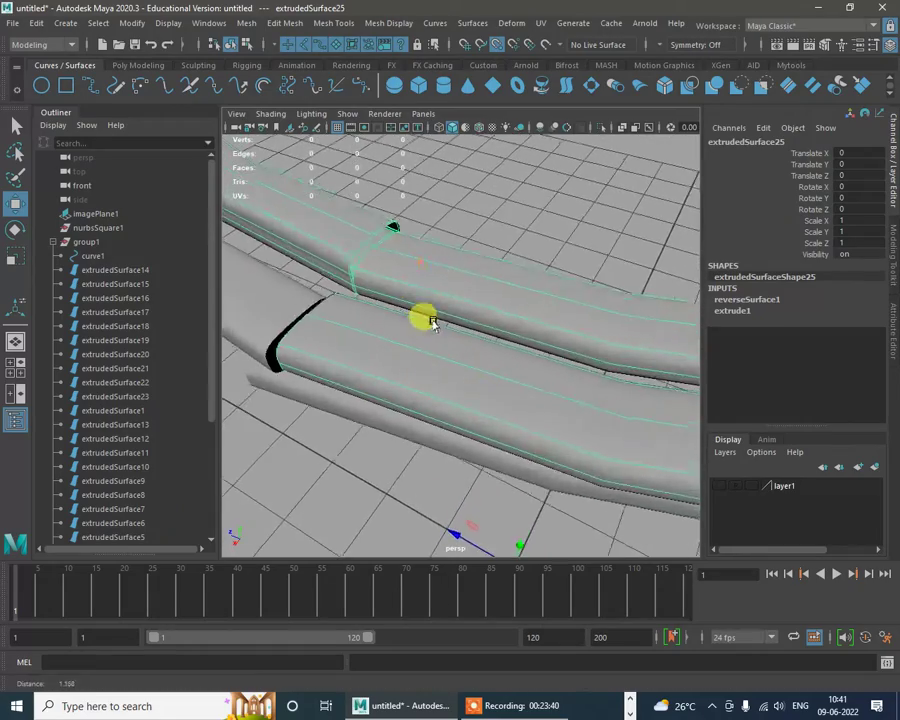
Step: Display the new tube's control vertices, turn off point snapping, and raise the ring of vertices at its inner end
{"action": "mouse_move", "coordinate": [432, 322]}
{"action": "left_mouse_down", "text": "alt"}
{"action": "mouse_move", "coordinate": [455, 307]}
{"action": "mouse_move", "coordinate": [447, 318]}
{"action": "left_mouse_up", "text": "alt"}
{"action": "left_click_drag", "start_coordinate": [359, 224], "coordinate": [465, 343], "text": "alt"}
{"action": "right_click_drag", "start_coordinate": [443, 243], "coordinate": [500, 244]}
{"action": "left_click_drag", "start_coordinate": [486, 243], "coordinate": [456, 220], "text": "alt"}
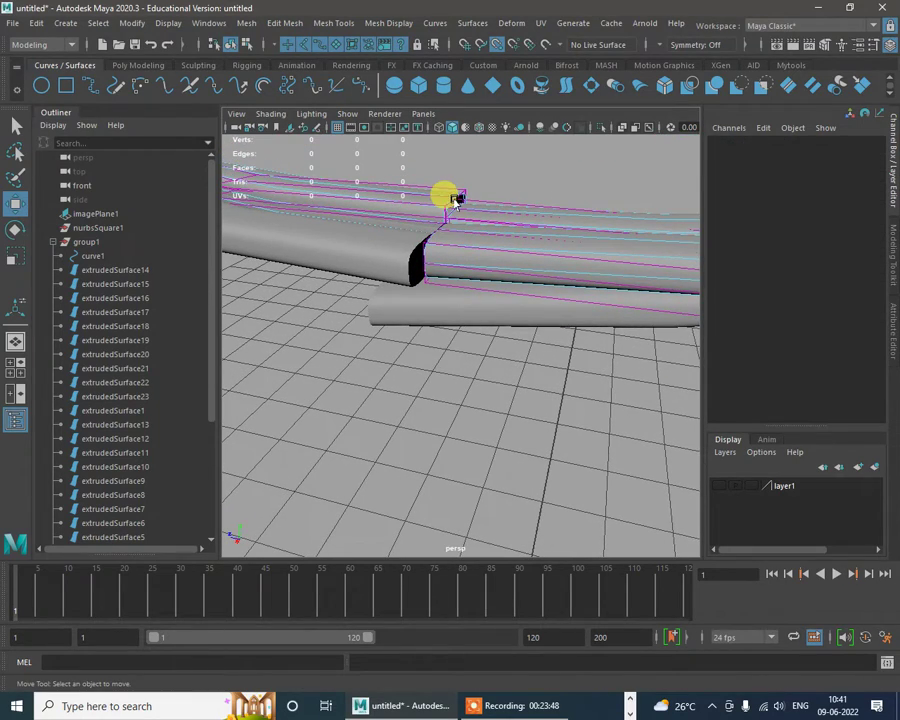
{"action": "left_click", "coordinate": [455, 196]}
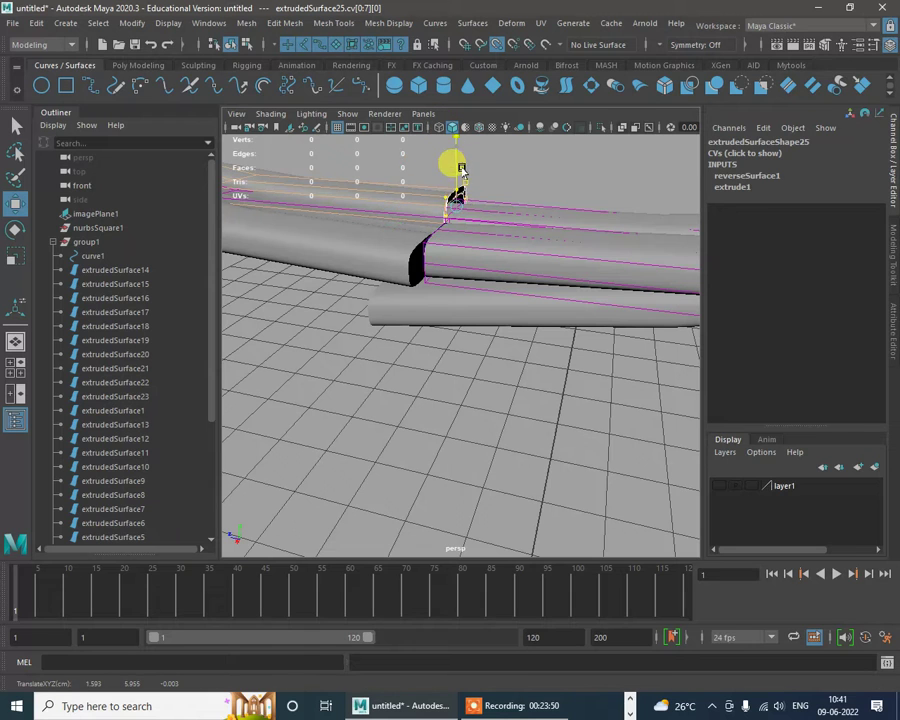
{"action": "left_click_drag", "start_coordinate": [440, 160], "coordinate": [420, 250], "text": "alt"}
{"action": "left_click", "coordinate": [423, 264]}
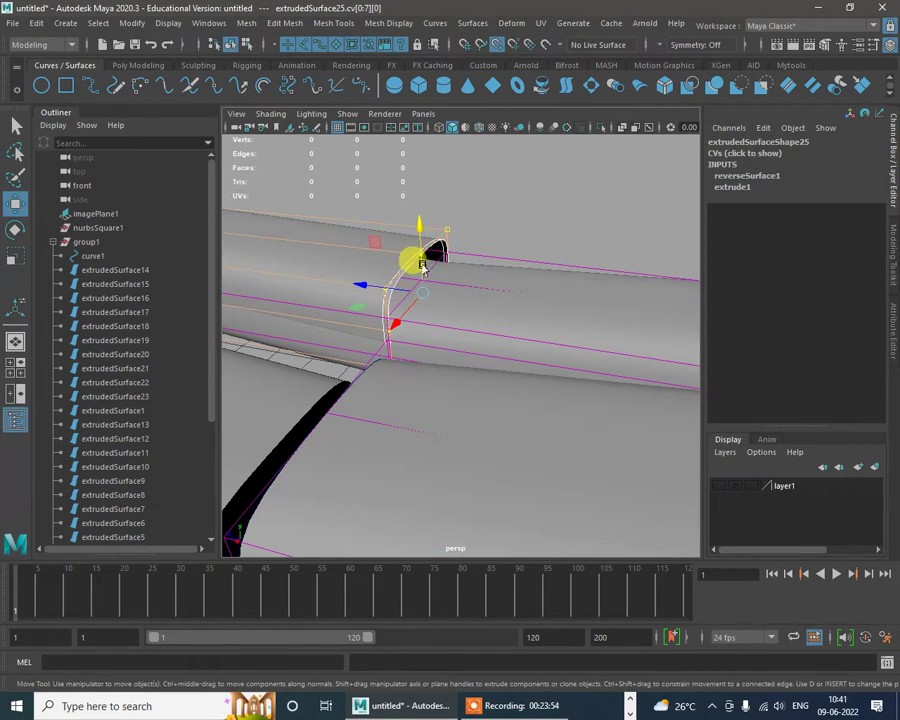
{"action": "left_click", "coordinate": [499, 45]}
{"action": "left_click_drag", "start_coordinate": [418, 274], "coordinate": [461, 211]}
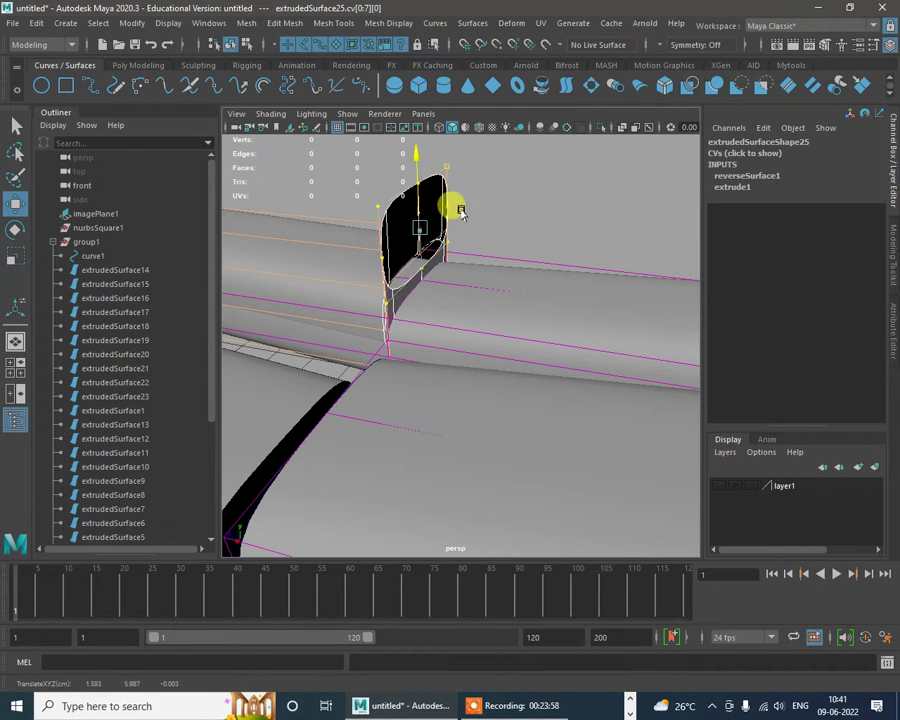
Step: Try raising the tube's end ring of control vertices further, and undo the move
{"action": "left_click_drag", "start_coordinate": [472, 256], "coordinate": [508, 386], "text": "alt"}
{"action": "left_click", "coordinate": [480, 283]}
{"action": "left_click", "coordinate": [471, 291]}
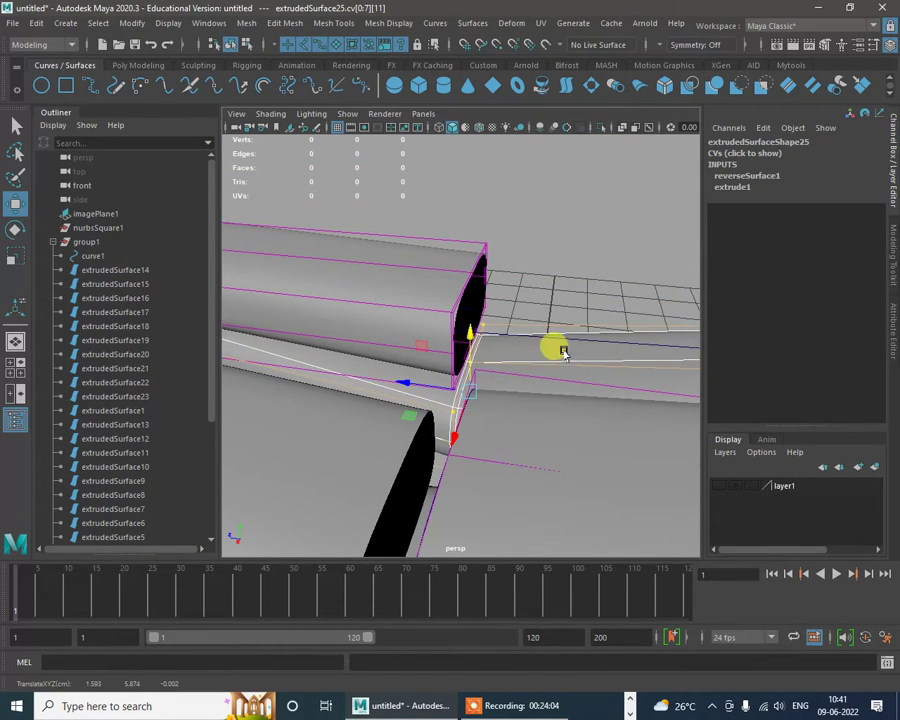
{"action": "left_click_drag", "start_coordinate": [563, 352], "coordinate": [484, 360], "text": "alt"}
{"action": "left_click_drag", "start_coordinate": [468, 254], "coordinate": [466, 205]}
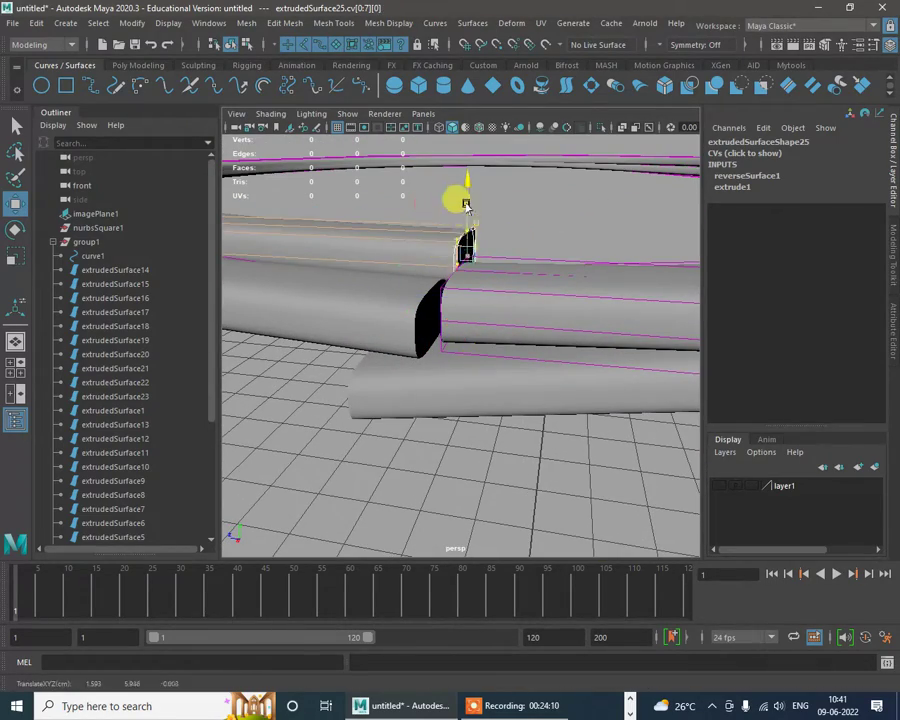
{"action": "key", "text": "ctrl+z"}
Step: Raise the fourth ring of control vertices from the new tube's end, at the bend of the rim
{"action": "left_click_drag", "start_coordinate": [514, 279], "coordinate": [463, 280], "text": "alt"}
{"action": "scroll", "coordinate": [465, 293], "scroll_direction": "up", "scroll_amount": 4}
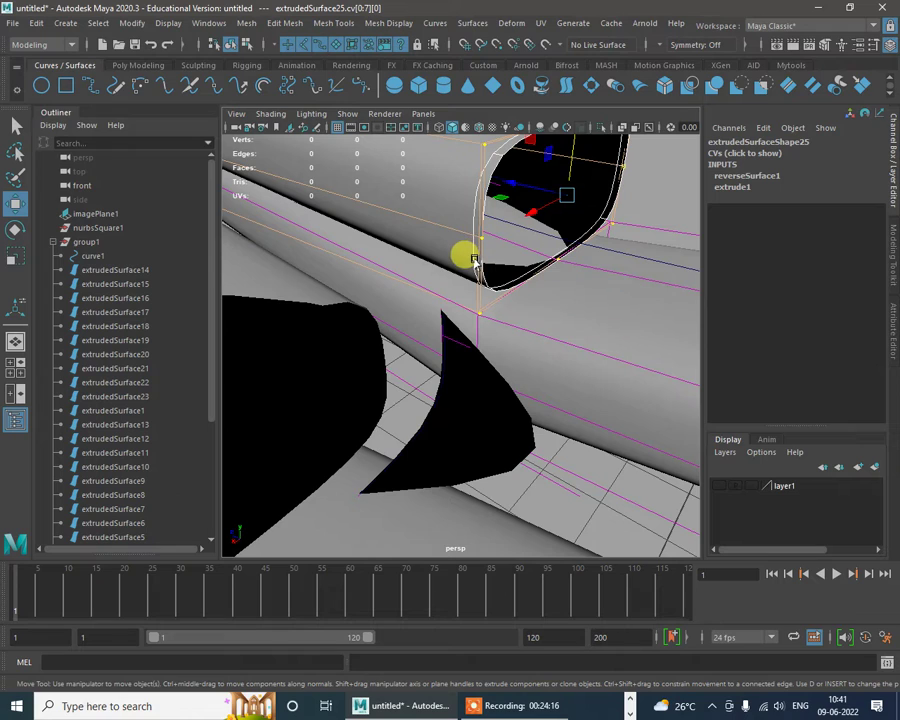
{"action": "scroll", "coordinate": [541, 239], "scroll_direction": "down", "scroll_amount": 5}
{"action": "left_click_drag", "start_coordinate": [485, 255], "coordinate": [413, 277], "text": "alt"}
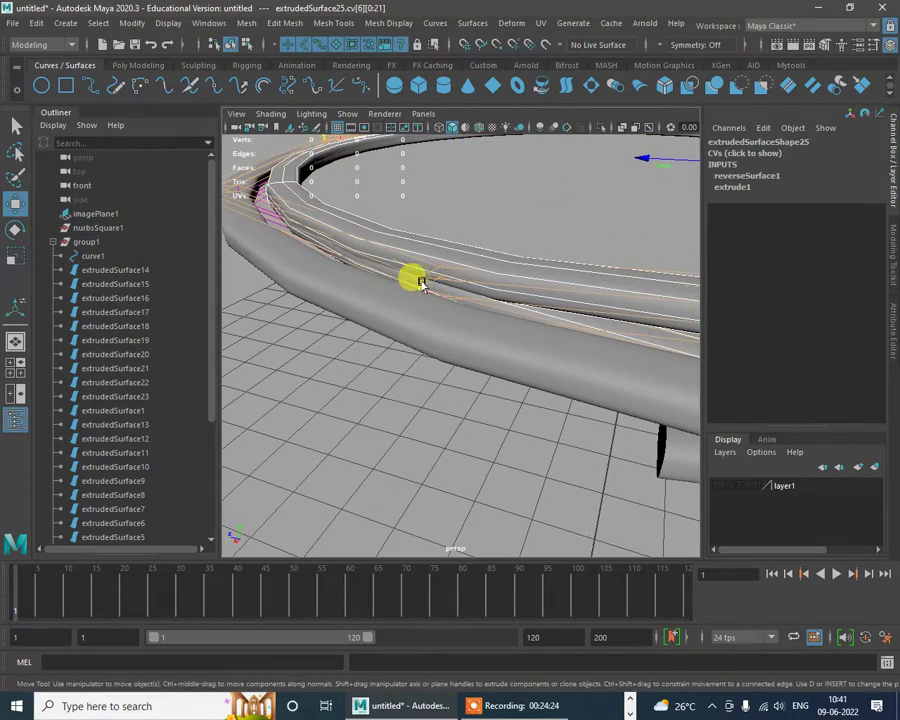
{"action": "left_click_drag", "start_coordinate": [503, 229], "coordinate": [415, 277], "text": "alt"}
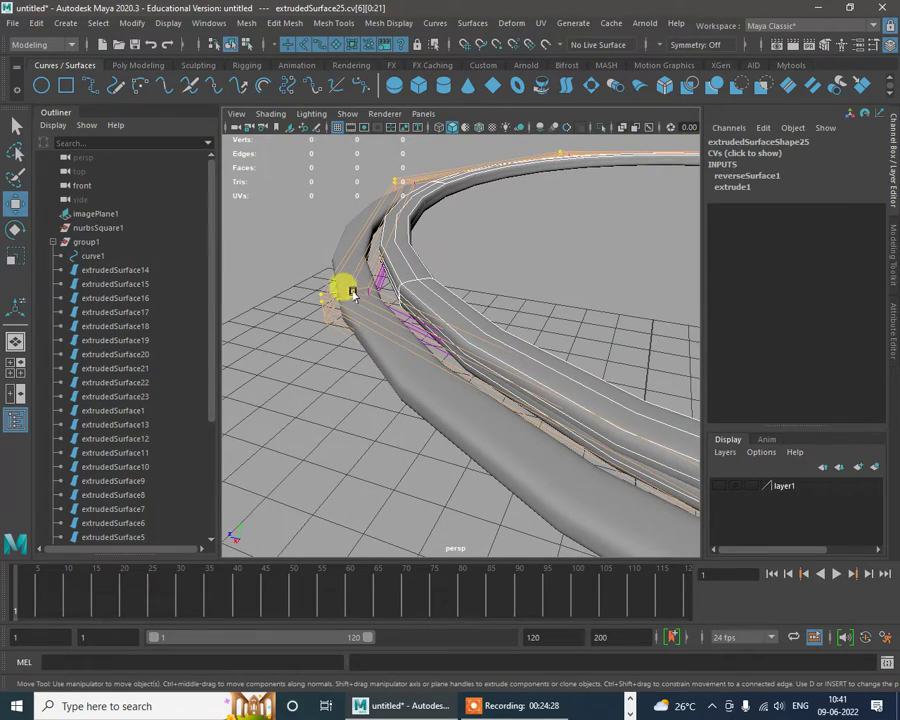
{"action": "left_click_drag", "start_coordinate": [336, 290], "coordinate": [348, 305]}
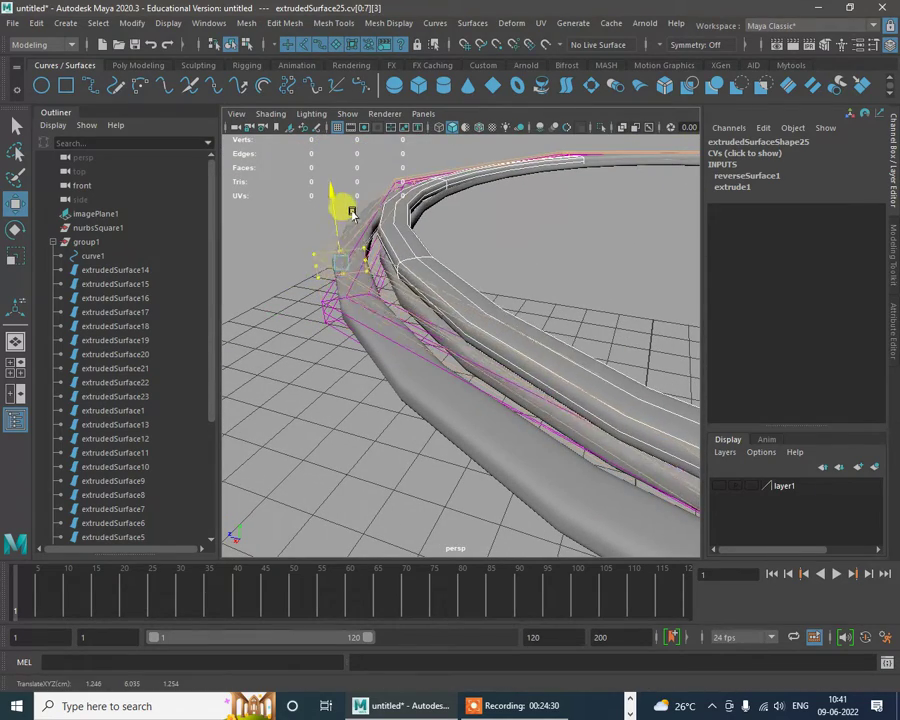
Step: Move the fourth and third rings of control vertices inward toward the rim's centre
{"action": "left_click_drag", "start_coordinate": [488, 295], "coordinate": [466, 311], "text": "alt"}
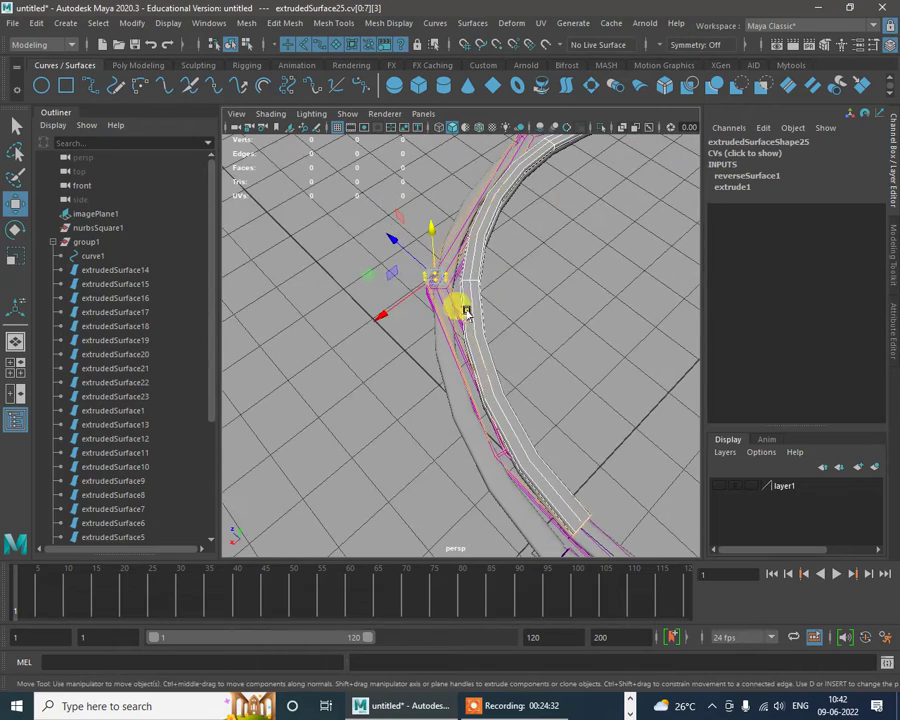
{"action": "left_click_drag", "start_coordinate": [409, 280], "coordinate": [437, 278]}
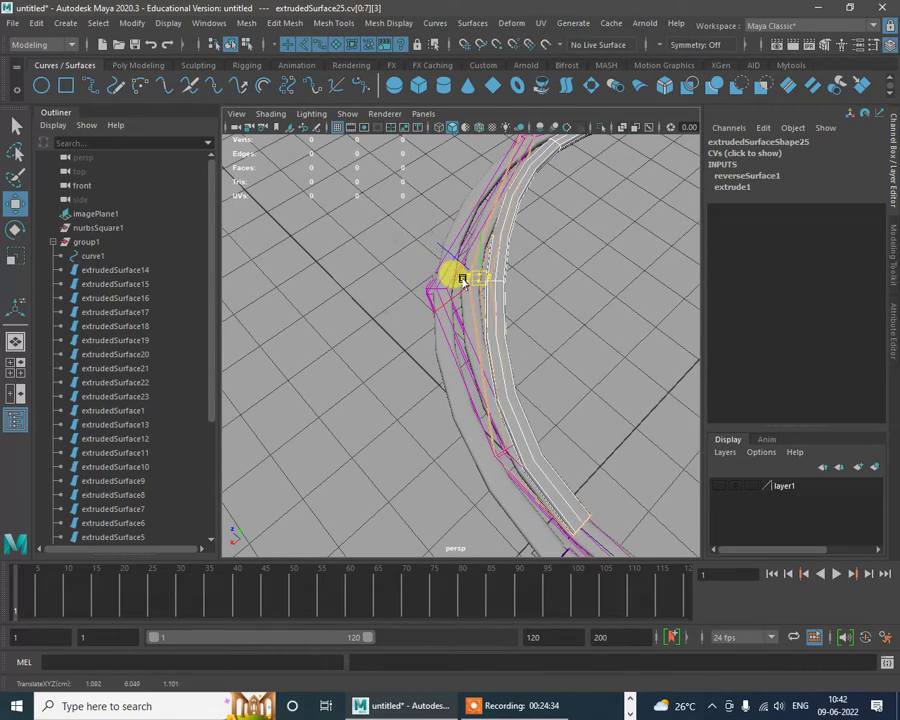
{"action": "middle_click_drag", "start_coordinate": [527, 387], "coordinate": [521, 318], "text": "alt"}
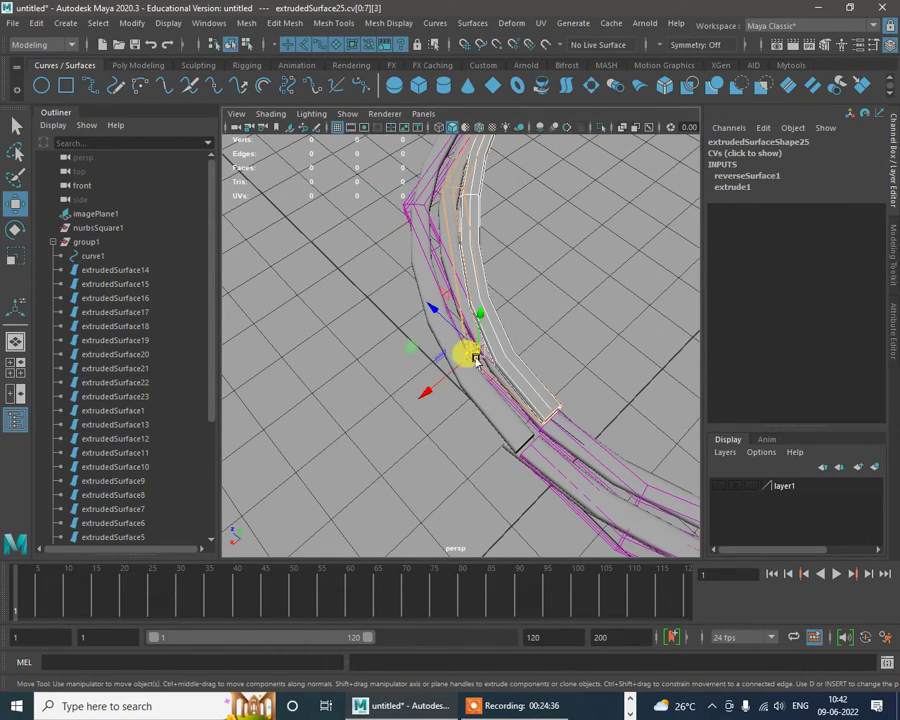
{"action": "left_click_drag", "start_coordinate": [480, 352], "coordinate": [503, 345]}
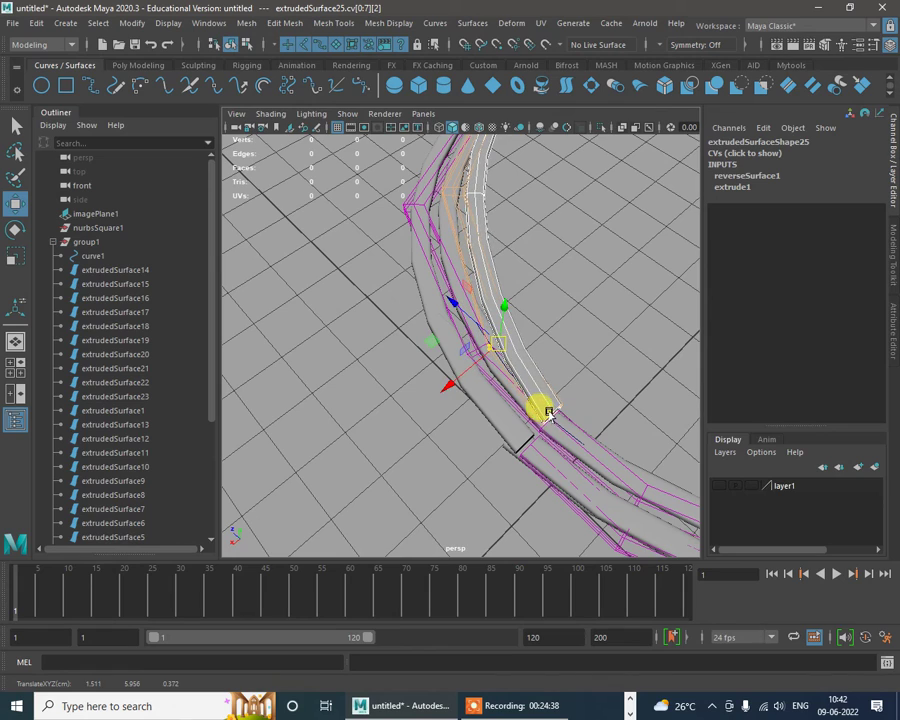
Step: Examine the new tube's raised open end and its end ring of control vertices at close range
{"action": "scroll", "coordinate": [570, 338], "scroll_direction": "up", "scroll_amount": 4}
{"action": "left_click_drag", "start_coordinate": [570, 338], "coordinate": [526, 291], "text": "alt"}
{"action": "scroll", "coordinate": [560, 349], "scroll_direction": "up", "scroll_amount": 4}
{"action": "scroll", "coordinate": [510, 287], "scroll_direction": "up", "scroll_amount": 5}
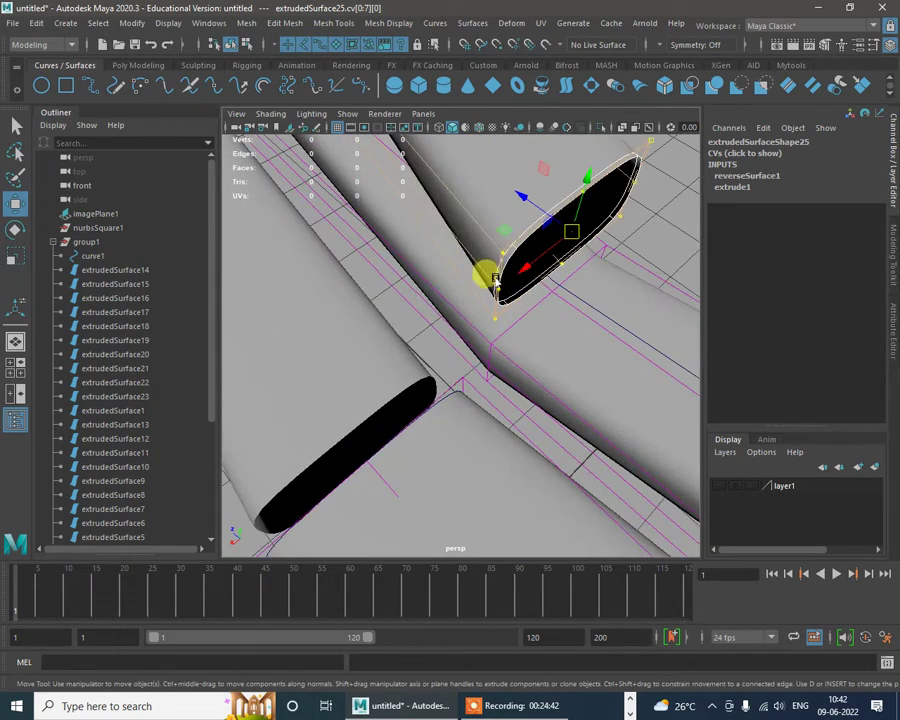
{"action": "left_click", "coordinate": [496, 275]}
{"action": "scroll", "coordinate": [514, 224], "scroll_direction": "up", "scroll_amount": 5}
{"action": "left_click_drag", "start_coordinate": [514, 224], "coordinate": [527, 266], "text": "alt"}
{"action": "scroll", "coordinate": [526, 266], "scroll_direction": "down", "scroll_amount": 4}
{"action": "left_click", "coordinate": [542, 372]}
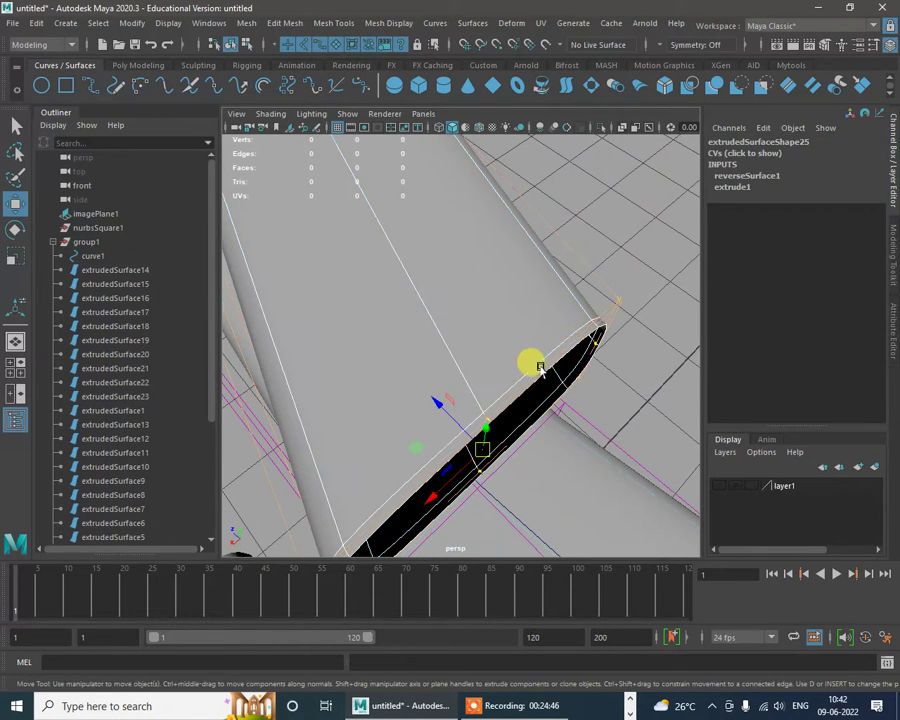
Step: Inspect the new tube's control vertices around the rest of the rim from several angles
{"action": "left_click_drag", "start_coordinate": [628, 366], "coordinate": [403, 290], "text": "alt"}
{"action": "left_click_drag", "start_coordinate": [488, 305], "coordinate": [634, 335], "text": "alt"}
{"action": "left_click", "coordinate": [649, 341]}
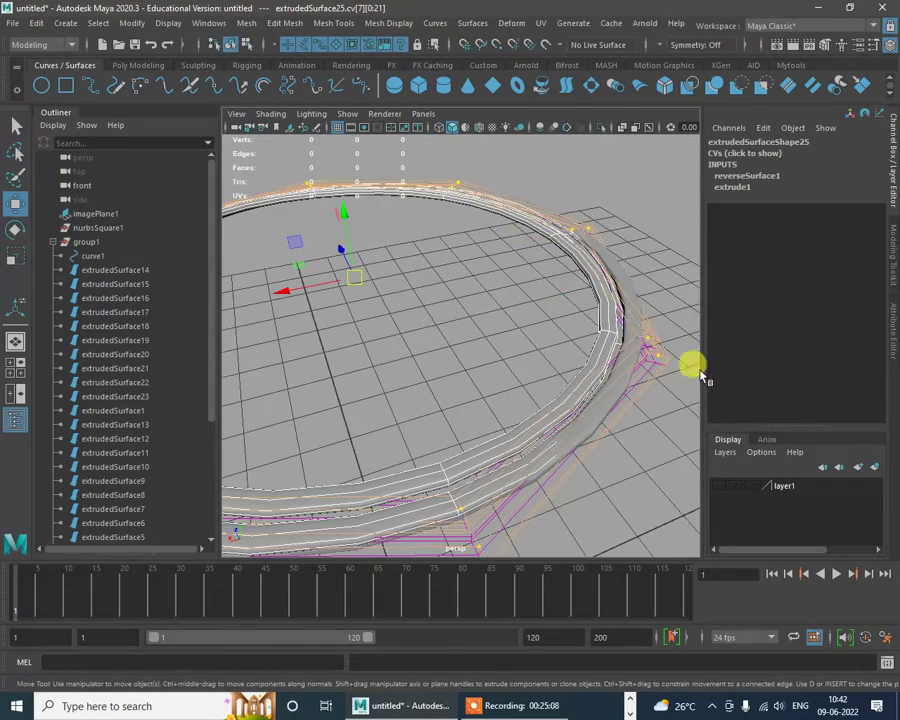
{"action": "left_click_drag", "start_coordinate": [699, 371], "coordinate": [600, 343], "text": "alt"}
{"action": "left_click", "coordinate": [643, 351]}
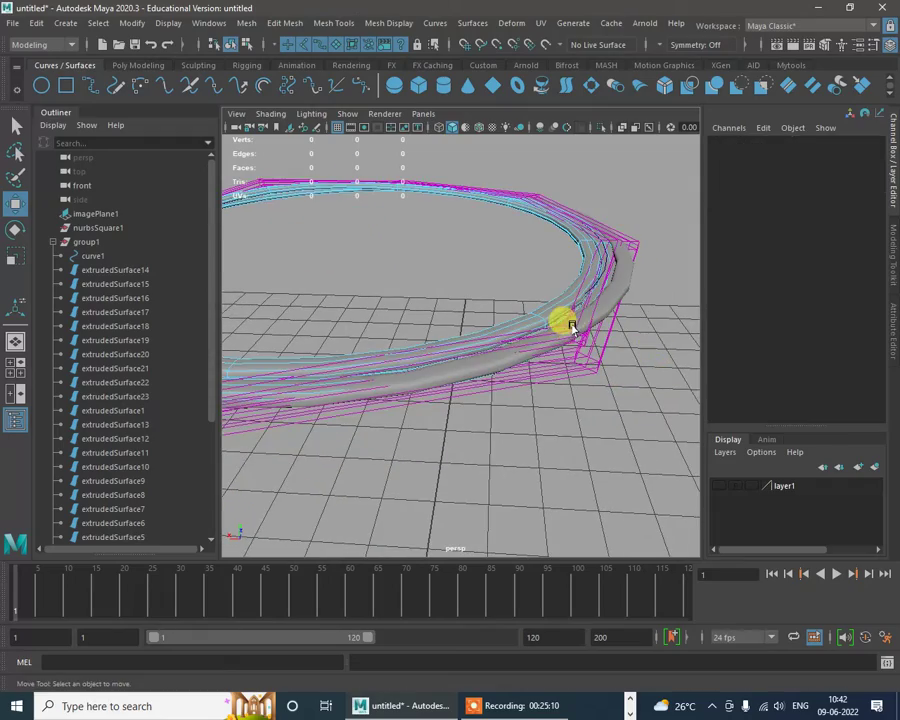
{"action": "left_click", "coordinate": [571, 328]}
{"action": "left_click_drag", "start_coordinate": [568, 333], "coordinate": [447, 337], "text": "alt"}
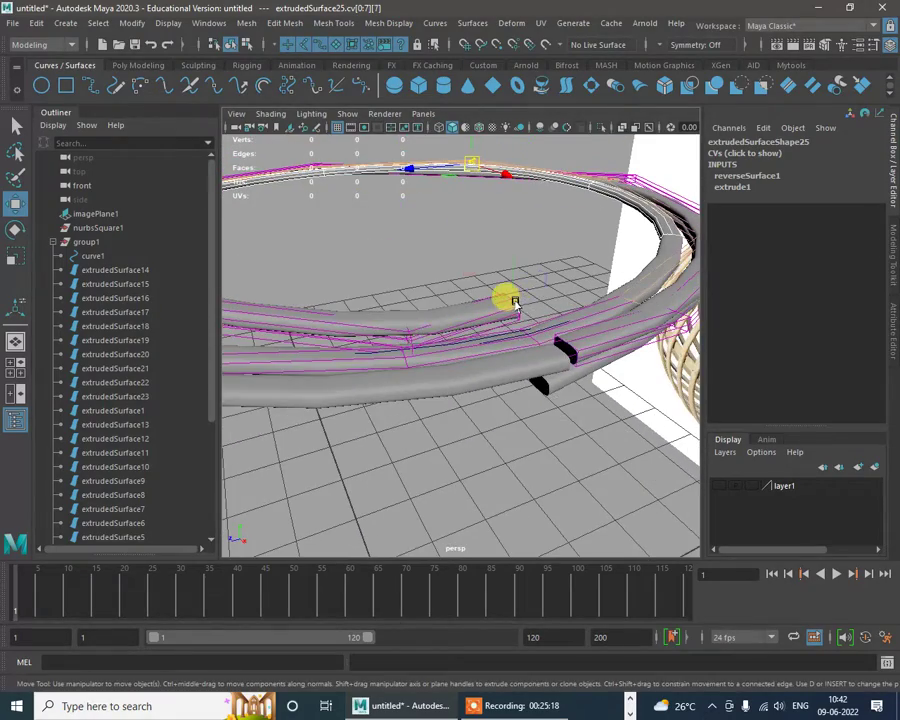
Step: Lower the control vertices at the new tube's end slightly and shift the third ring inward along X
{"action": "left_click_drag", "start_coordinate": [513, 303], "coordinate": [574, 343], "text": "alt"}
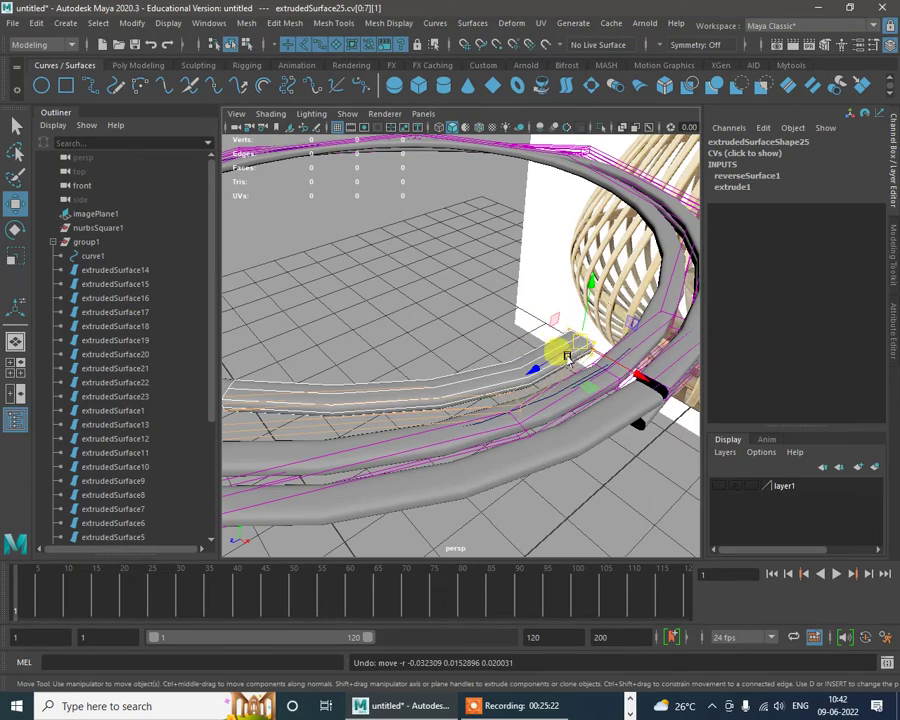
{"action": "left_click_drag", "start_coordinate": [566, 356], "coordinate": [481, 305], "text": "alt"}
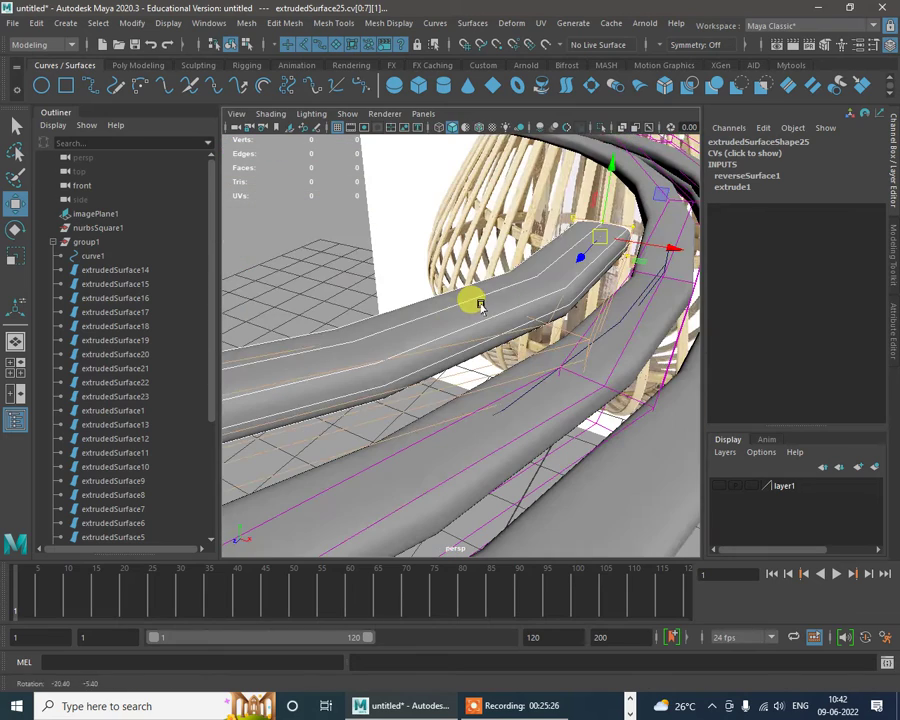
{"action": "left_click_drag", "start_coordinate": [604, 187], "coordinate": [607, 217]}
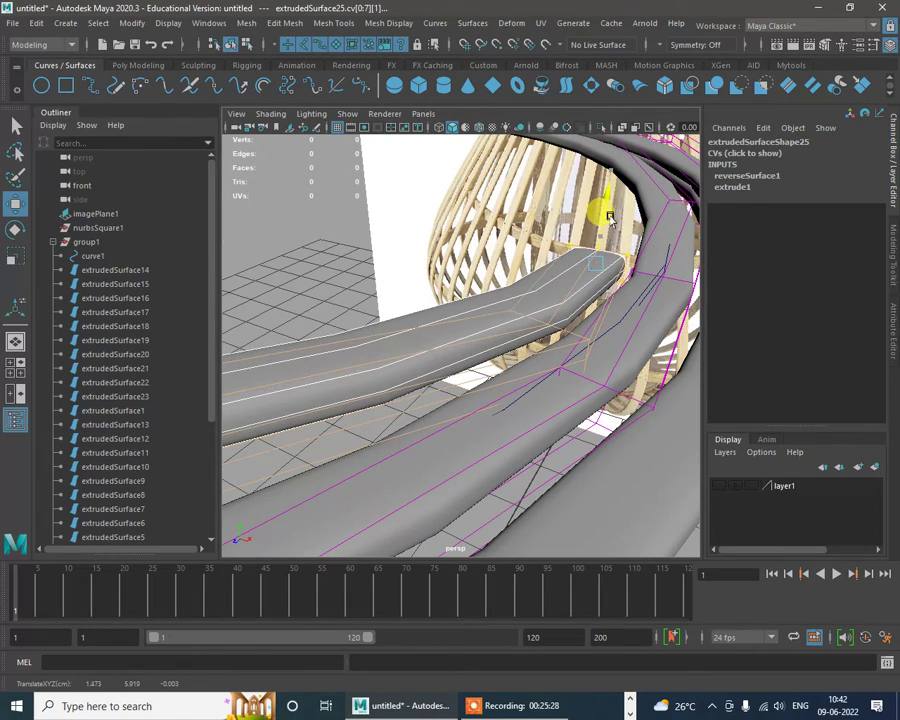
{"action": "left_click", "coordinate": [570, 333]}
{"action": "left_click_drag", "start_coordinate": [601, 359], "coordinate": [562, 349]}
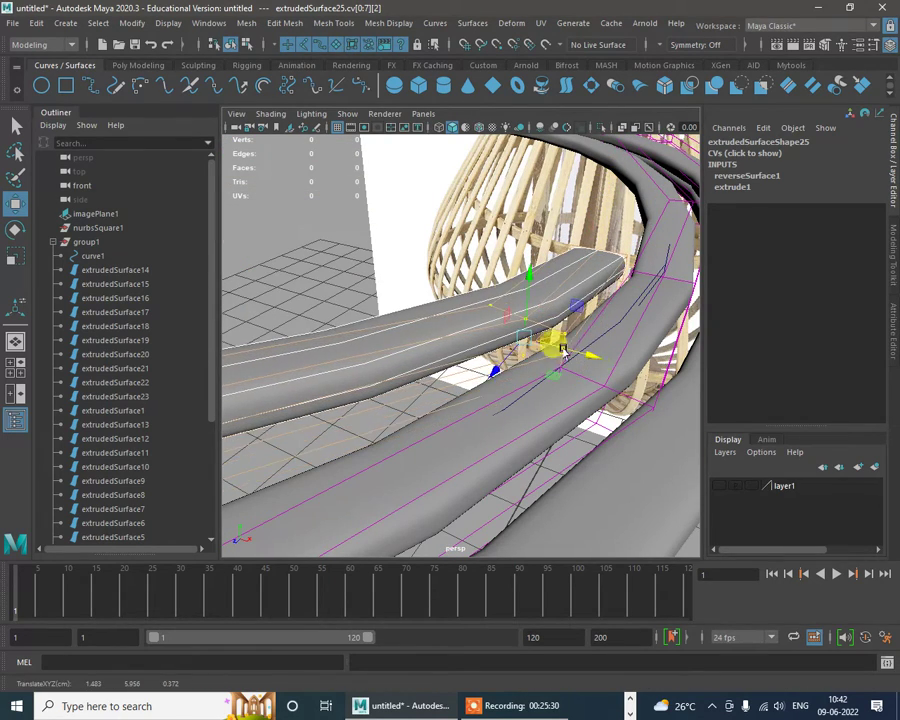
Step: Lower the fourth ring of control vertices near the new tube's raised end to the rim's level and return to object selection
{"action": "left_click_drag", "start_coordinate": [528, 268], "coordinate": [534, 406], "text": "alt"}
{"action": "scroll", "coordinate": [490, 329], "scroll_direction": "up", "scroll_amount": 3}
{"action": "left_click_drag", "start_coordinate": [490, 329], "coordinate": [498, 392], "text": "alt"}
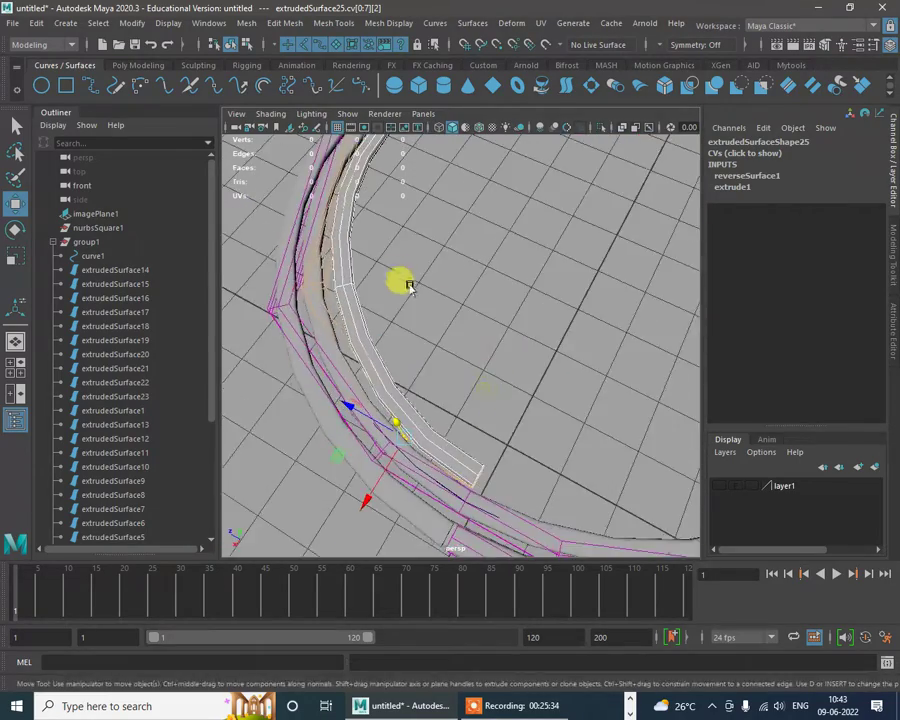
{"action": "middle_click_drag", "start_coordinate": [410, 285], "coordinate": [498, 364], "text": "alt"}
{"action": "left_click_drag", "start_coordinate": [497, 362], "coordinate": [356, 310], "text": "alt"}
{"action": "key", "text": "space"}
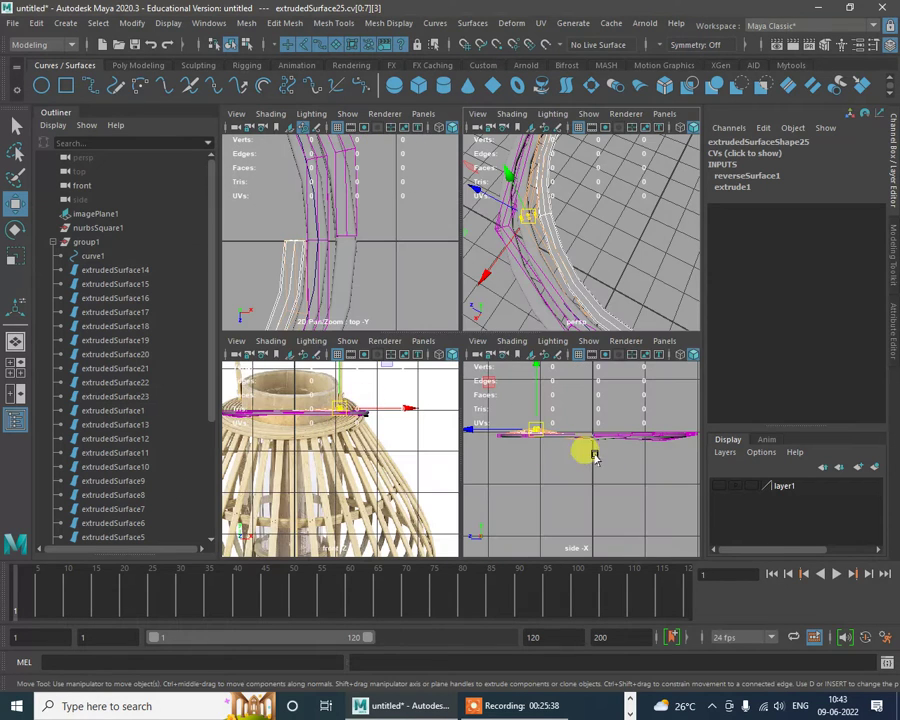
{"action": "key", "text": "space"}
{"action": "right_click_drag", "start_coordinate": [308, 293], "coordinate": [438, 307], "text": "alt"}
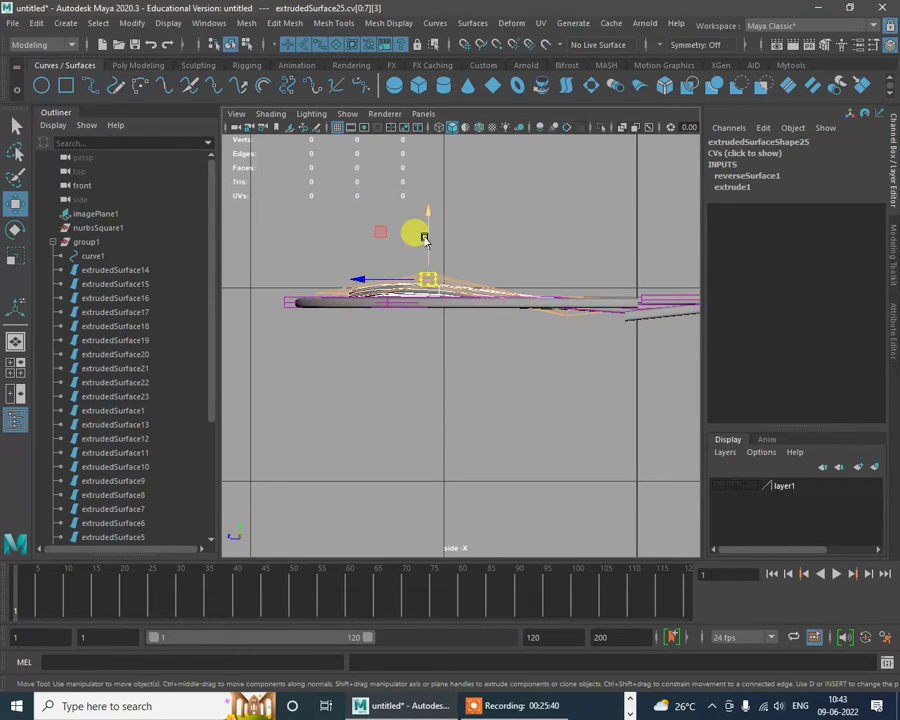
{"action": "left_click_drag", "start_coordinate": [425, 238], "coordinate": [427, 256]}
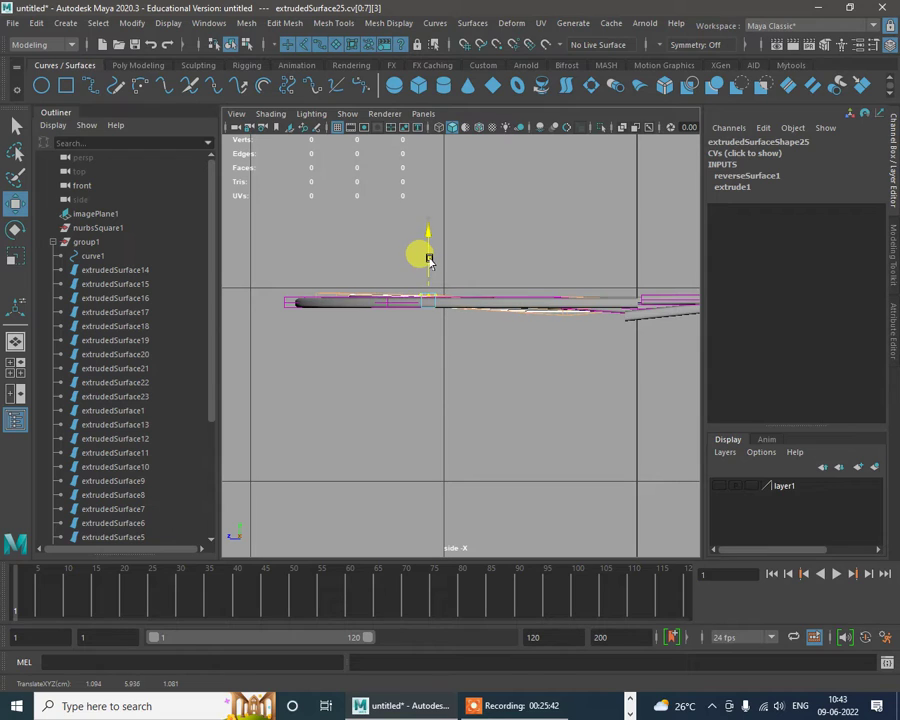
{"action": "key", "text": "space"}
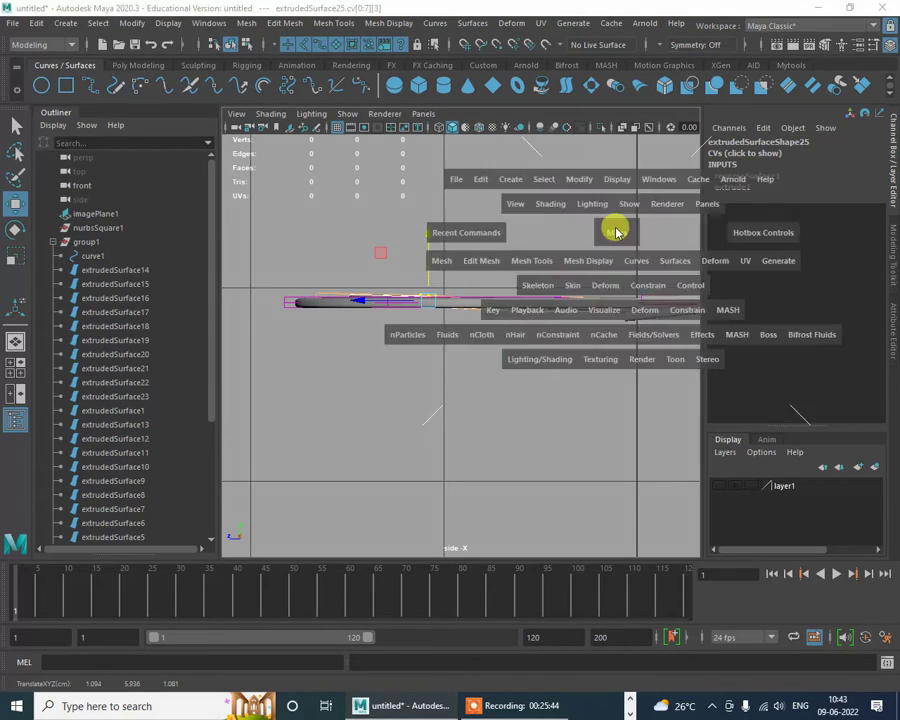
{"action": "key", "text": "space"}
{"action": "scroll", "coordinate": [490, 270], "scroll_direction": "down", "scroll_amount": 3}
{"action": "scroll", "coordinate": [490, 270], "scroll_direction": "down", "scroll_amount": 1}
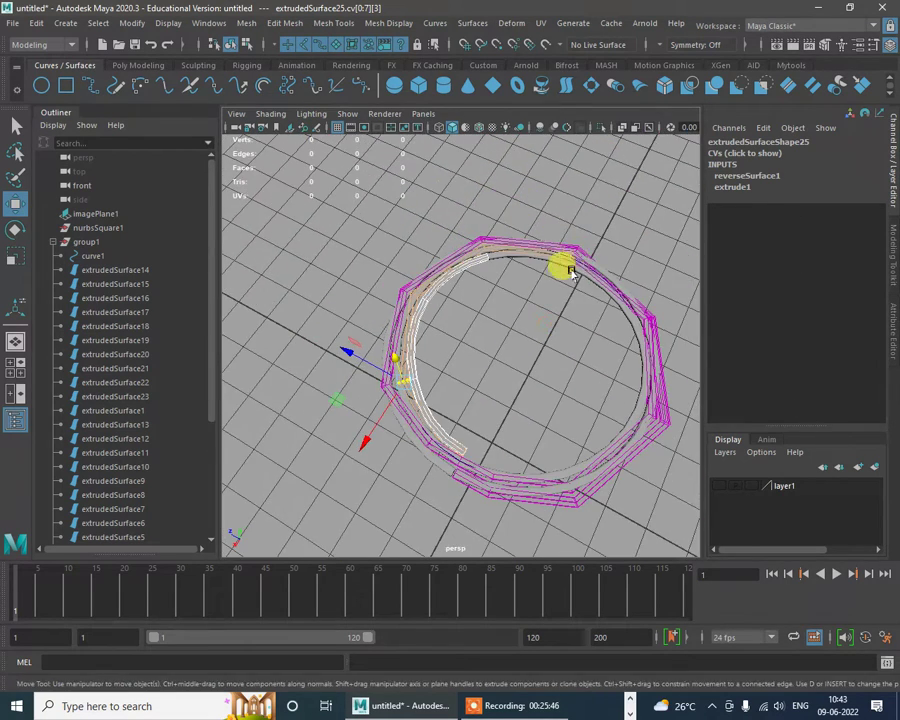
{"action": "right_click_drag", "start_coordinate": [562, 262], "coordinate": [600, 242]}
{"action": "left_click", "coordinate": [568, 318]}
Step: Examine the gap where the new tube meets the outer rim tube, including the new tube's adjoining end ring of control vertices
{"action": "left_click_drag", "start_coordinate": [568, 318], "coordinate": [496, 327], "text": "alt"}
{"action": "scroll", "coordinate": [496, 327], "scroll_direction": "up", "scroll_amount": 2}
{"action": "scroll", "coordinate": [497, 327], "scroll_direction": "up", "scroll_amount": 3}
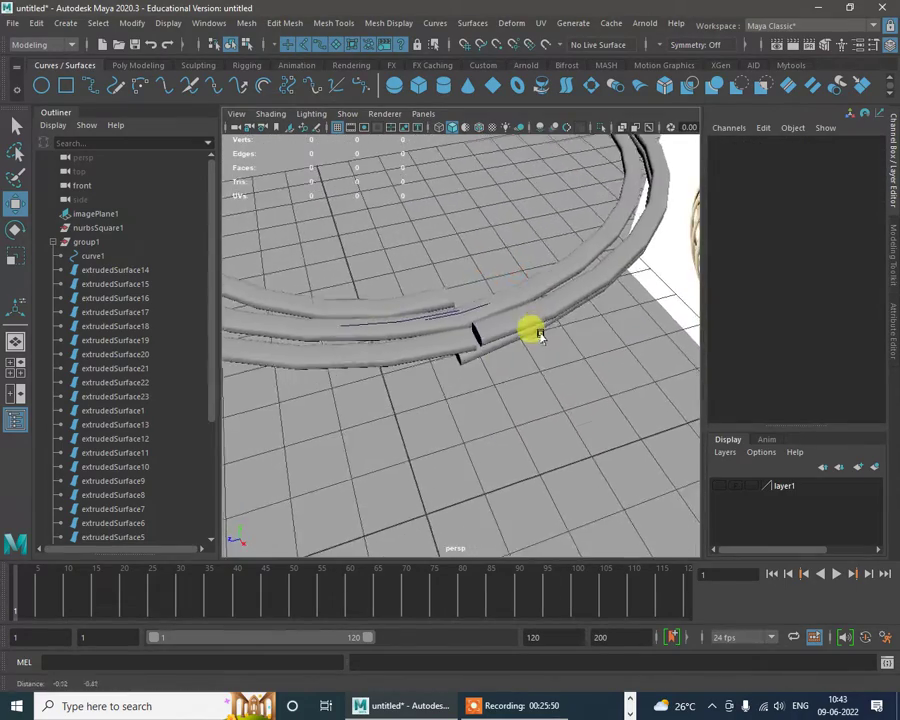
{"action": "left_click", "coordinate": [518, 318]}
{"action": "scroll", "coordinate": [512, 305], "scroll_direction": "up", "scroll_amount": 3}
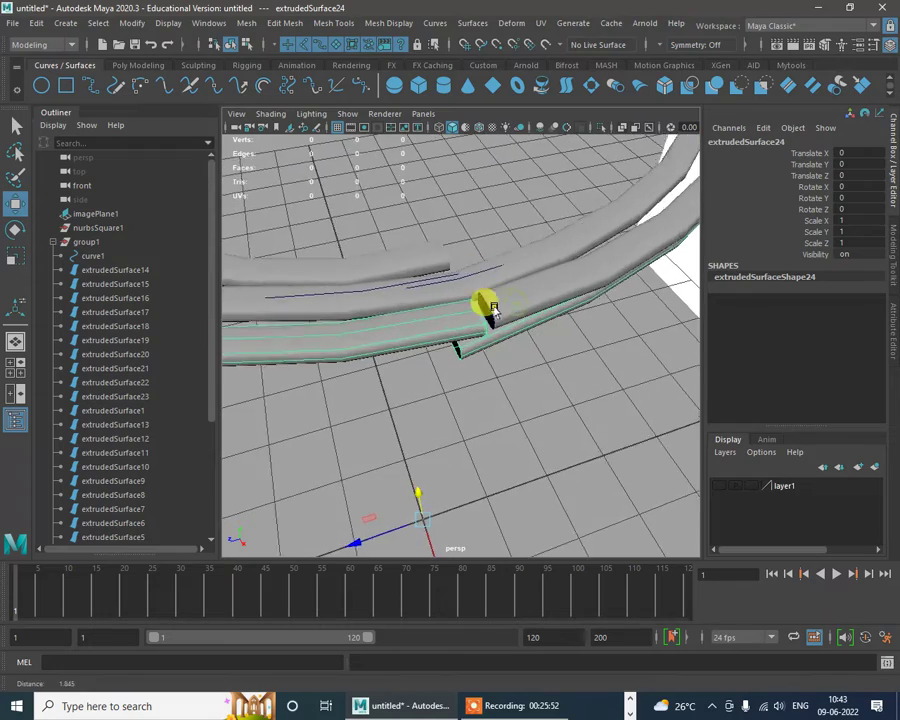
{"action": "left_click", "coordinate": [506, 247]}
{"action": "scroll", "coordinate": [520, 308], "scroll_direction": "up", "scroll_amount": 1}
{"action": "left_click_drag", "start_coordinate": [519, 308], "coordinate": [484, 256], "text": "alt"}
{"action": "left_click", "coordinate": [452, 264]}
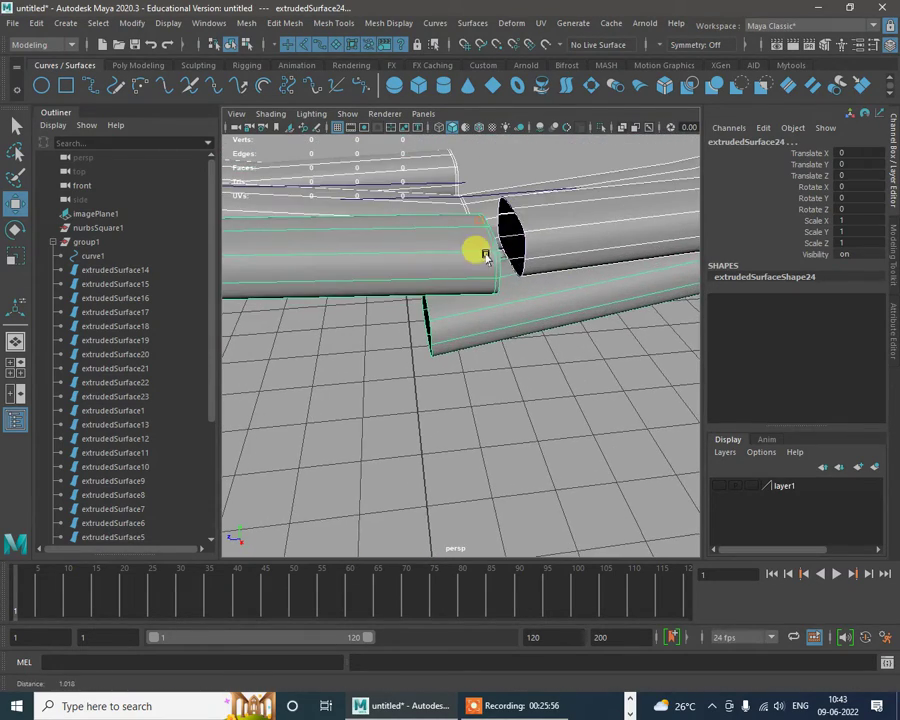
{"action": "right_click", "coordinate": [522, 226]}
{"action": "left_click", "coordinate": [592, 221]}
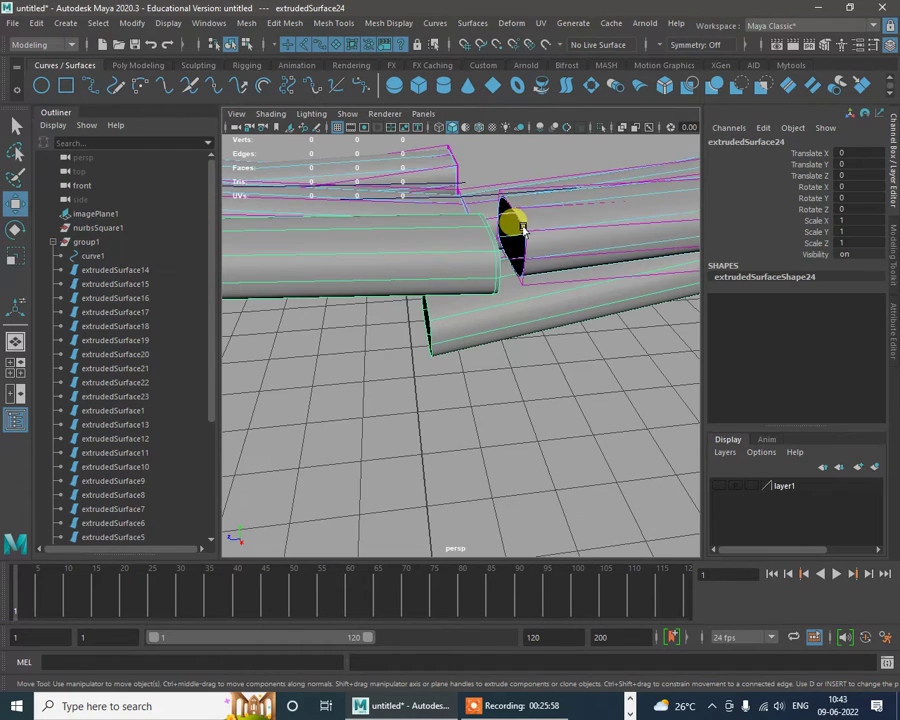
{"action": "left_click_drag", "start_coordinate": [510, 175], "coordinate": [435, 264]}
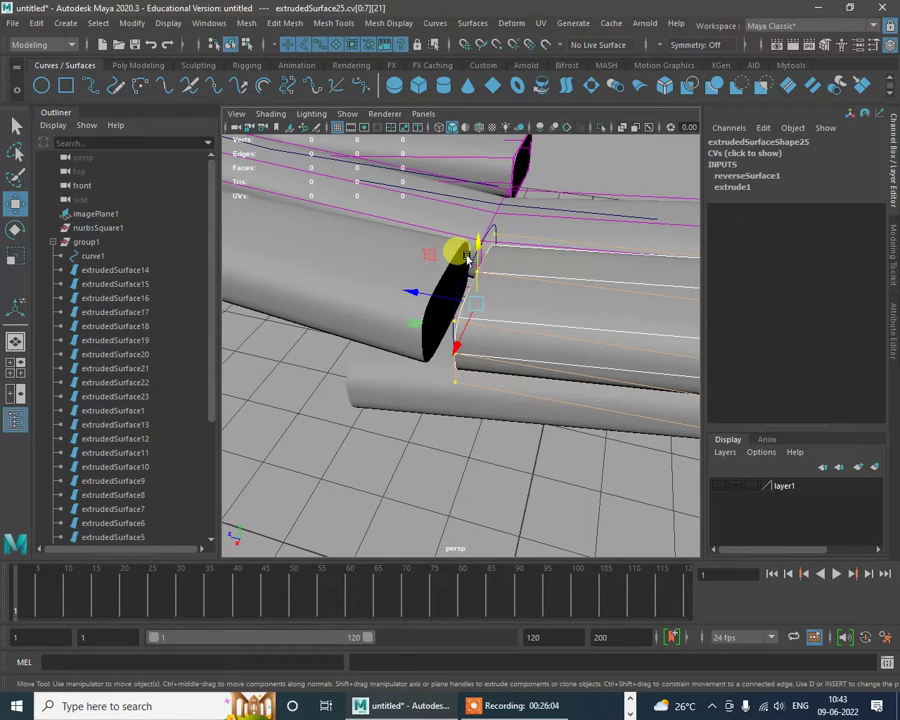
{"action": "right_click_drag", "start_coordinate": [520, 280], "coordinate": [556, 276]}
Step: Try to join the outer rim tube and the new tube into one surface with the Attach command
{"action": "left_click", "coordinate": [392, 287]}
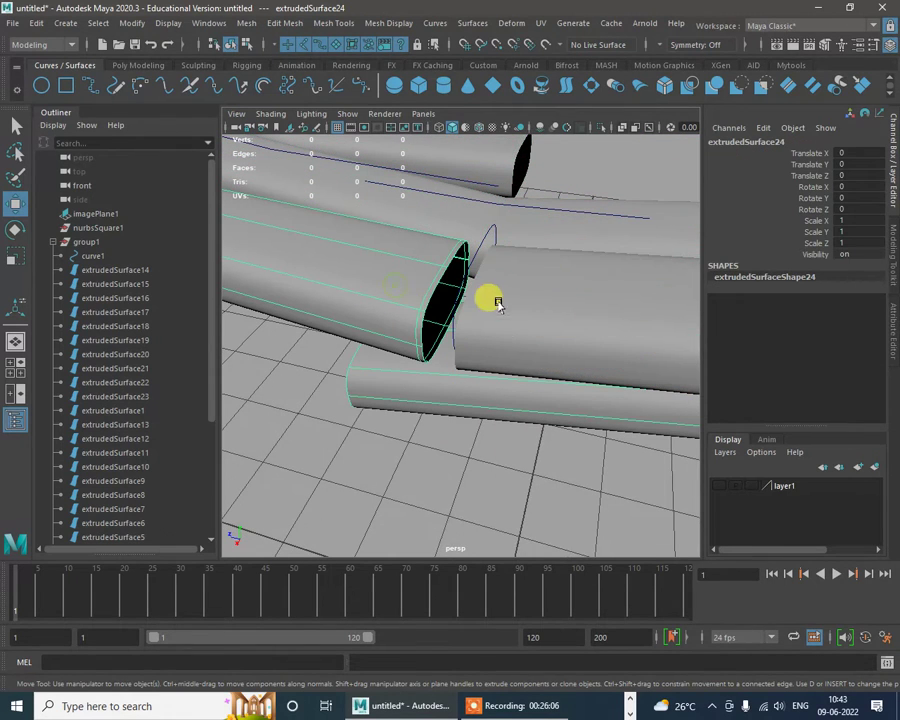
{"action": "left_click", "coordinate": [533, 332]}
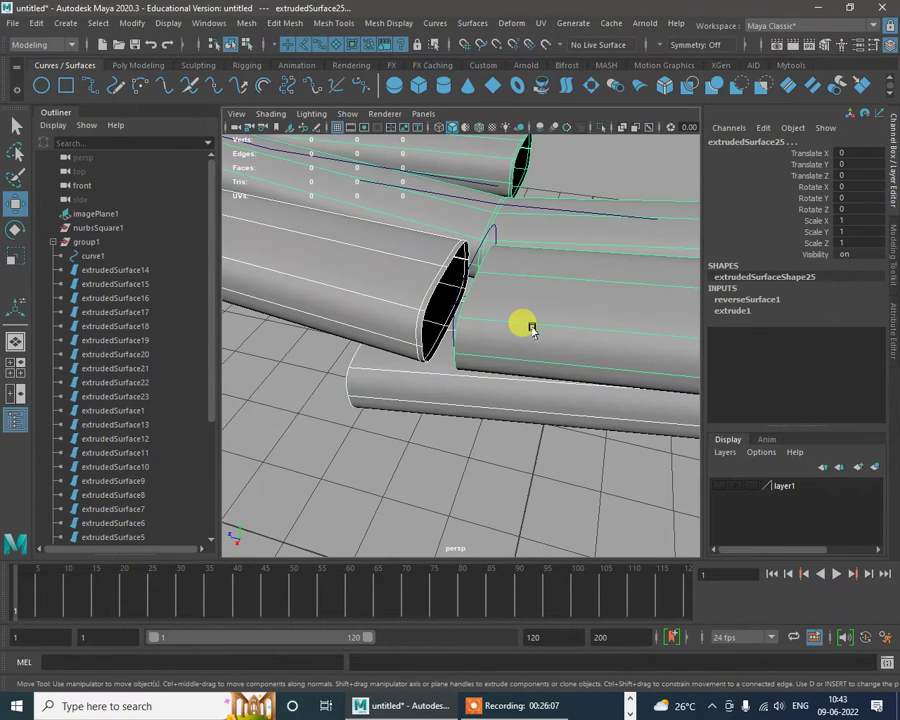
{"action": "left_click", "coordinate": [474, 25]}
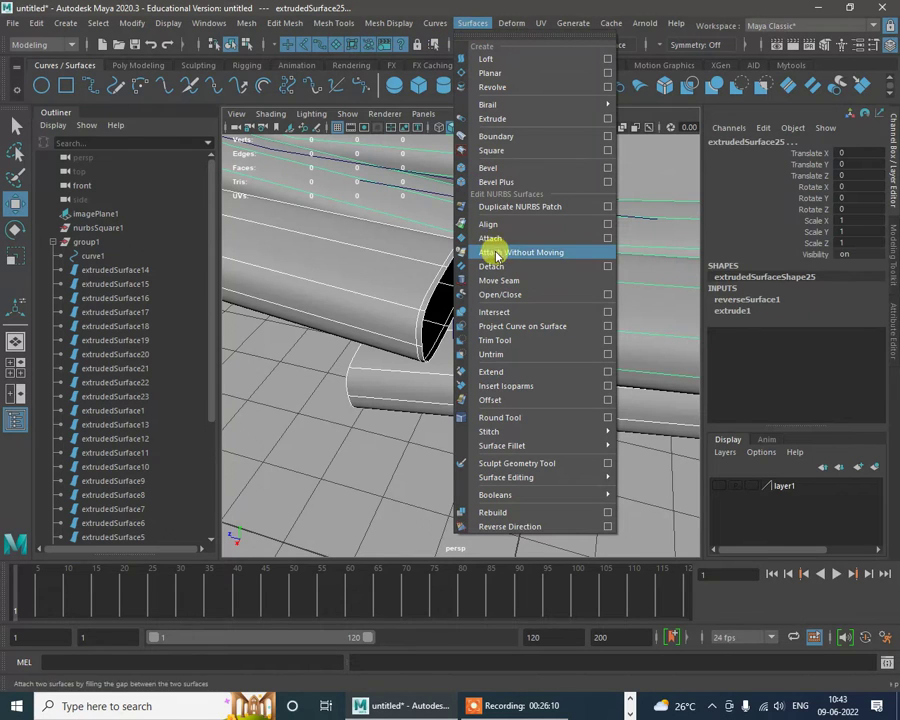
{"action": "left_click", "coordinate": [536, 38]}
{"action": "left_click_drag", "start_coordinate": [538, 24], "coordinate": [794, 89]}
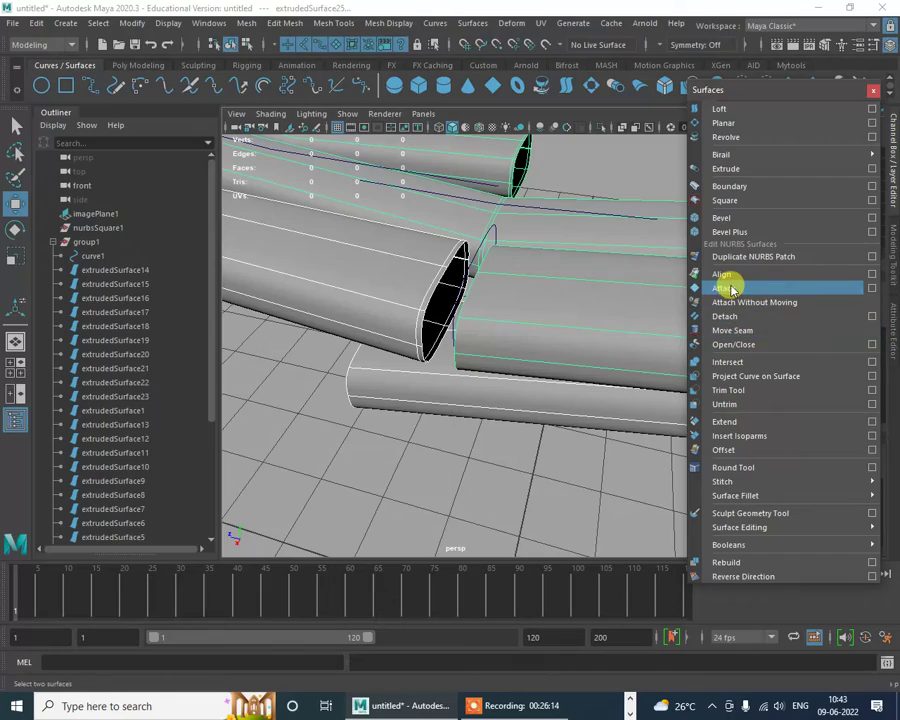
{"action": "left_click", "coordinate": [733, 289]}
{"action": "left_click_drag", "start_coordinate": [607, 293], "coordinate": [484, 317], "text": "alt"}
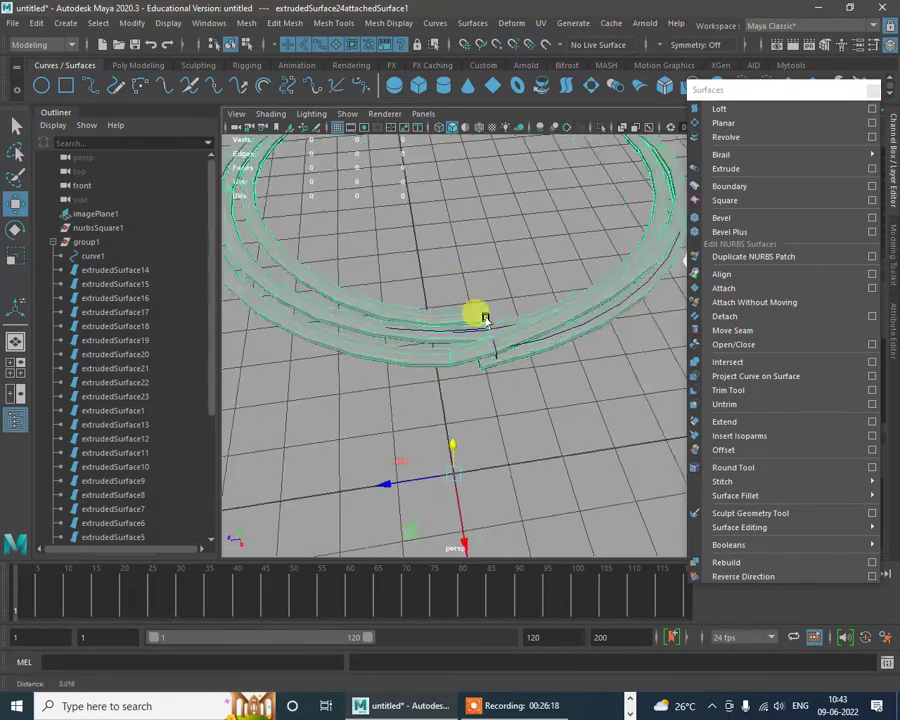
{"action": "right_click_drag", "start_coordinate": [484, 317], "coordinate": [524, 412], "text": "alt"}
{"action": "middle_click_drag", "start_coordinate": [524, 412], "coordinate": [499, 410], "text": "alt"}
{"action": "key", "text": "ctrl+z"}
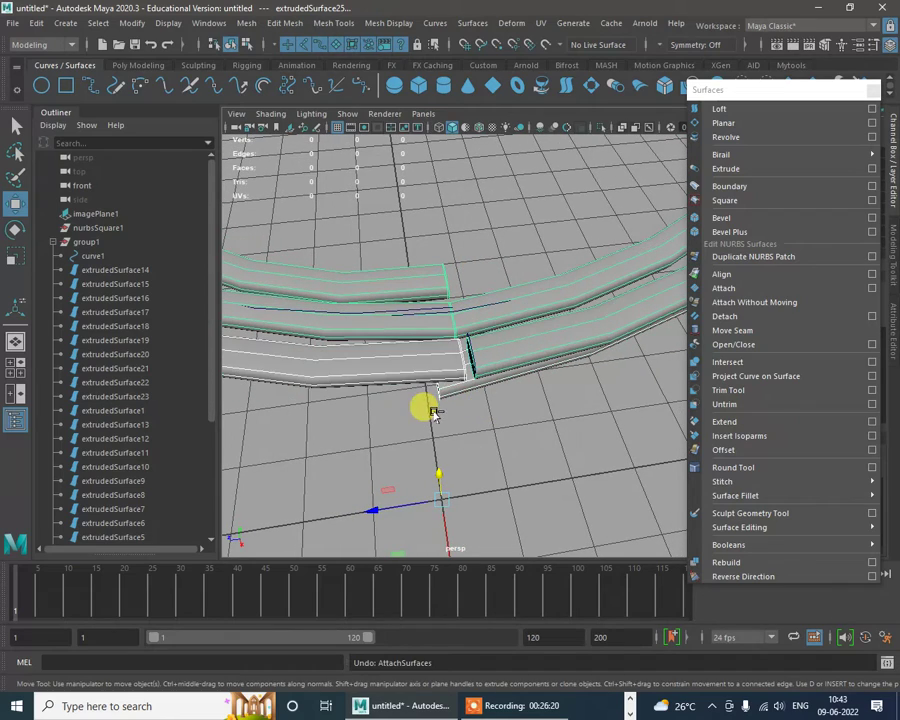
Step: Try Attach Without Moving on the end isoparms of the outer rim tube and the new tube
{"action": "left_click_drag", "start_coordinate": [503, 383], "coordinate": [480, 366], "text": "alt"}
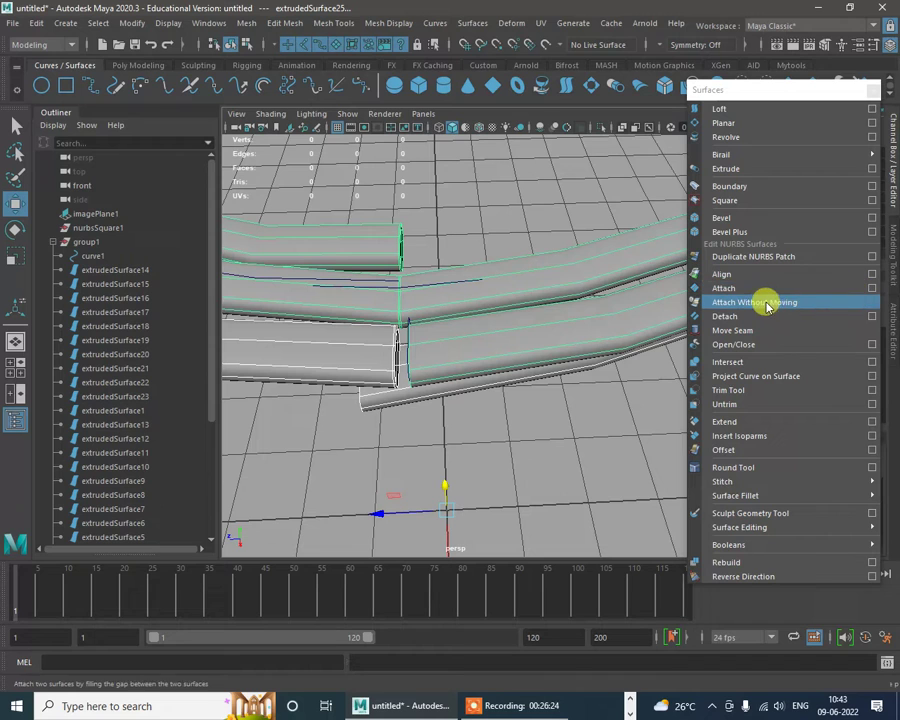
{"action": "right_click_drag", "start_coordinate": [298, 378], "coordinate": [376, 467], "text": "alt"}
{"action": "left_click", "coordinate": [420, 471]}
{"action": "right_click", "coordinate": [342, 345]}
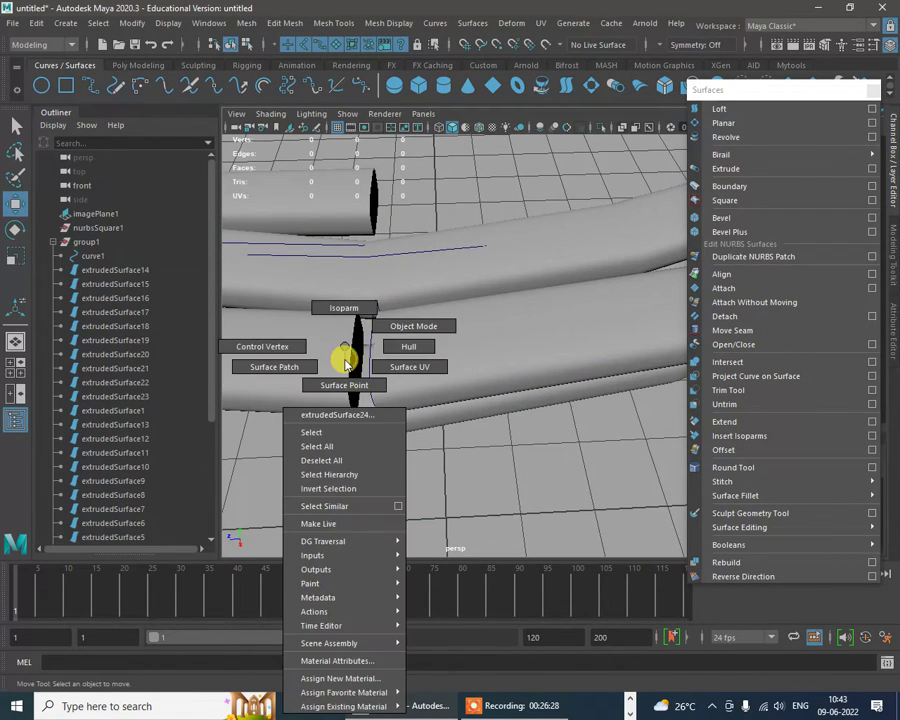
{"action": "left_click", "coordinate": [343, 341]}
{"action": "left_click", "coordinate": [345, 355]}
{"action": "right_click", "coordinate": [420, 352]}
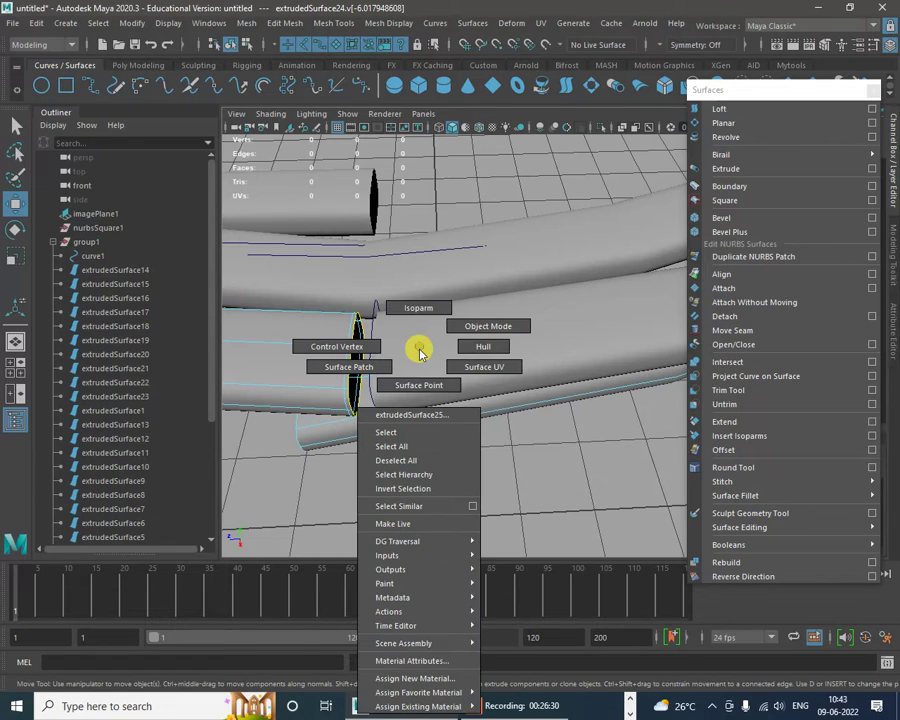
{"action": "left_click", "coordinate": [424, 305]}
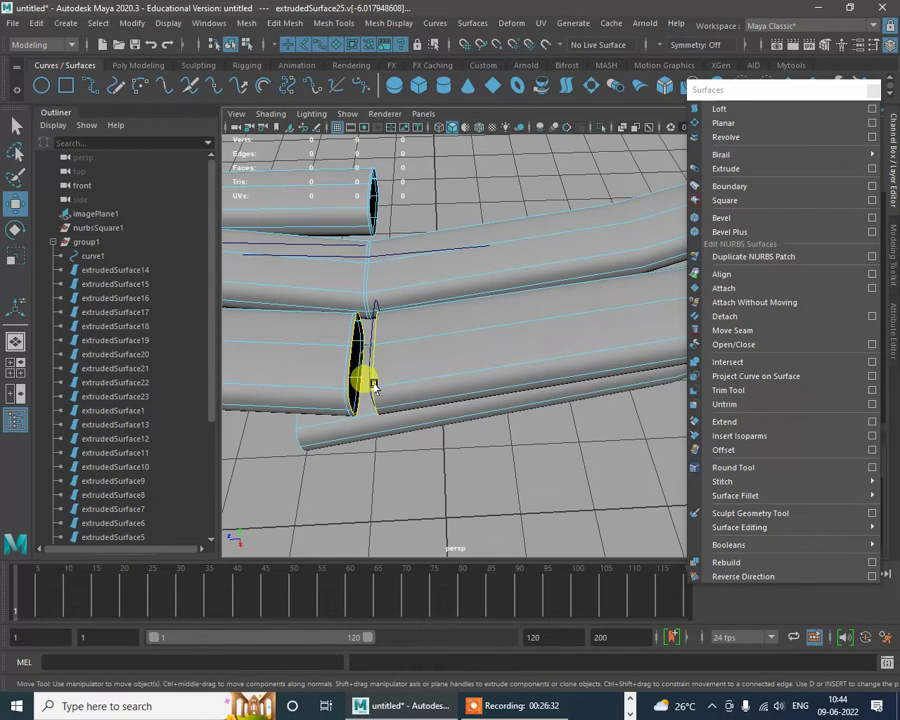
{"action": "left_click", "coordinate": [763, 302]}
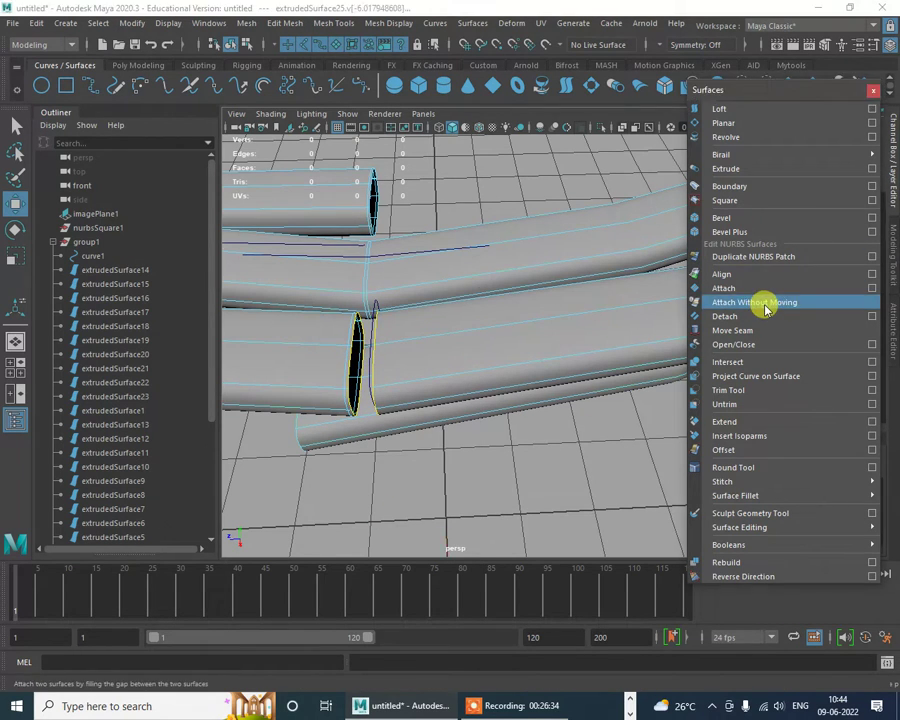
{"action": "left_click_drag", "start_coordinate": [558, 378], "coordinate": [587, 372], "text": "alt"}
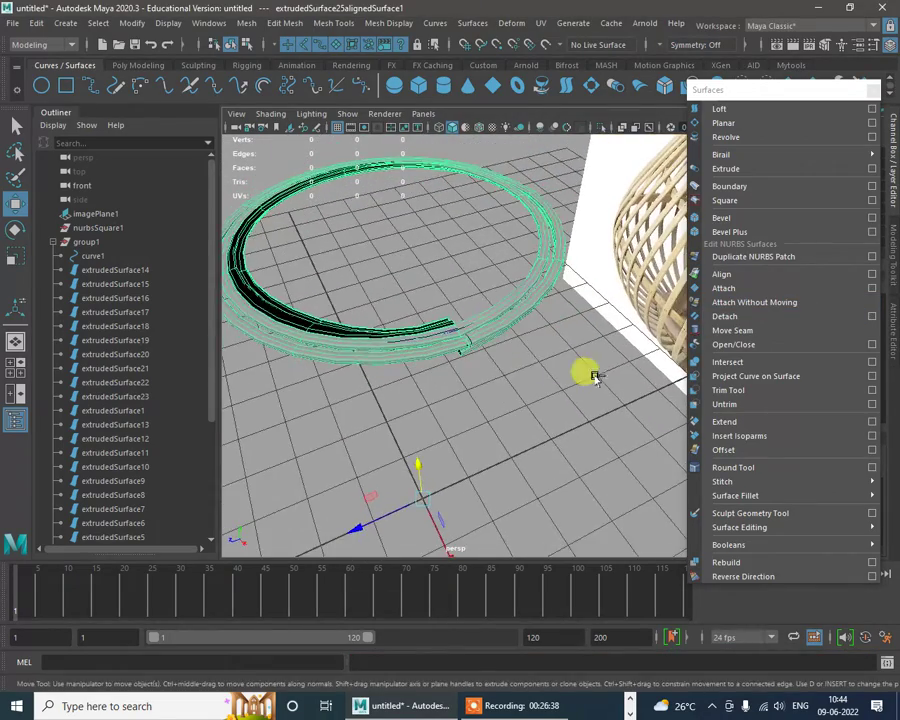
{"action": "key", "text": "ctrl+z"}
Step: Switch the Attach Surfaces method to Connect with multiple knots kept, and close the options
{"action": "right_click_drag", "start_coordinate": [484, 308], "coordinate": [522, 425], "text": "alt"}
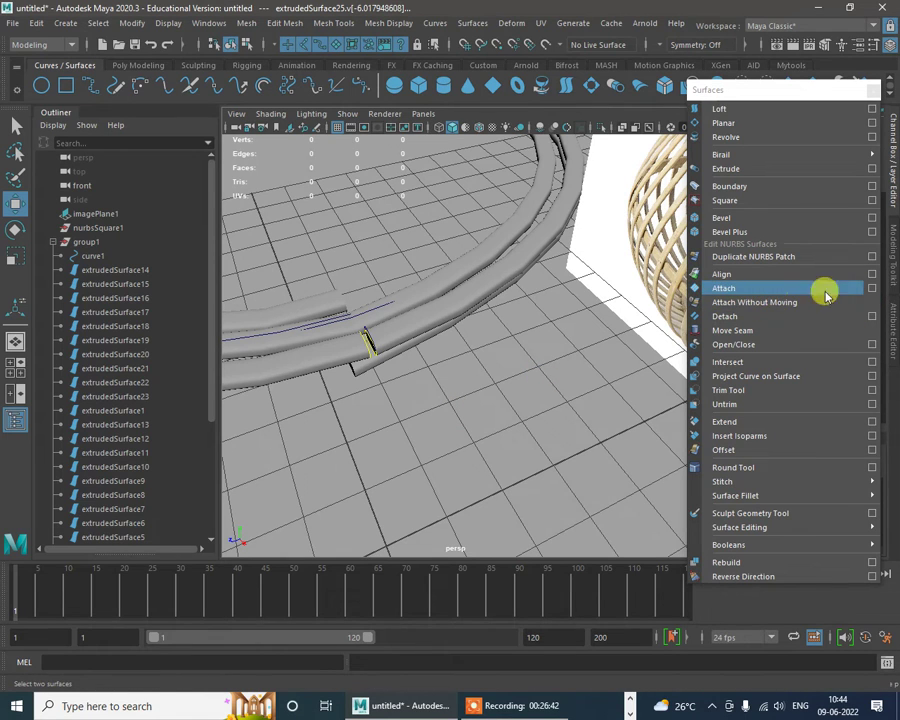
{"action": "left_click", "coordinate": [869, 288]}
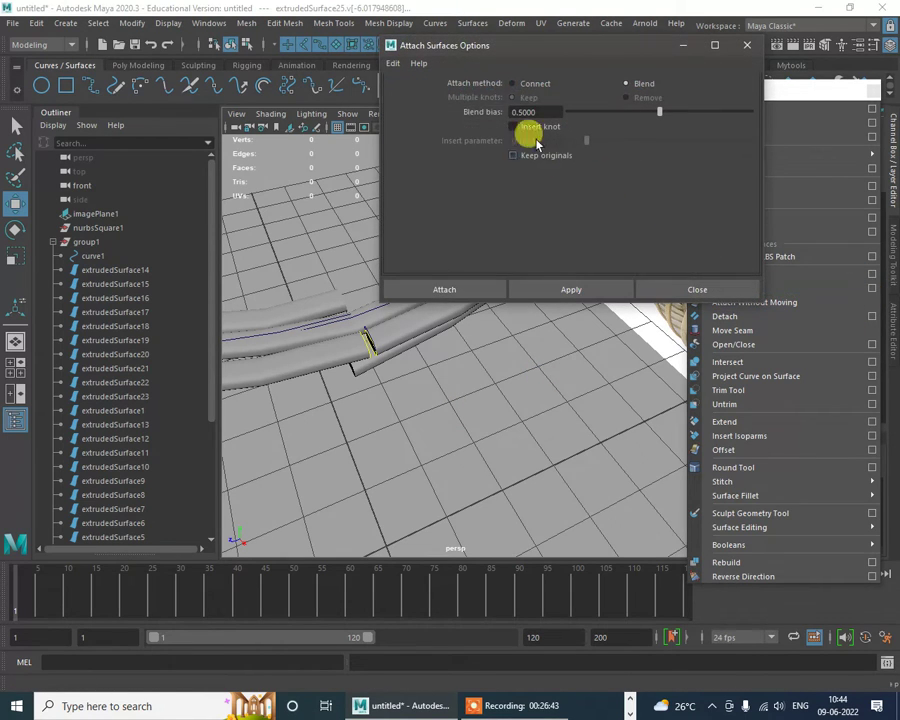
{"action": "left_click", "coordinate": [532, 86]}
{"action": "left_click", "coordinate": [627, 84]}
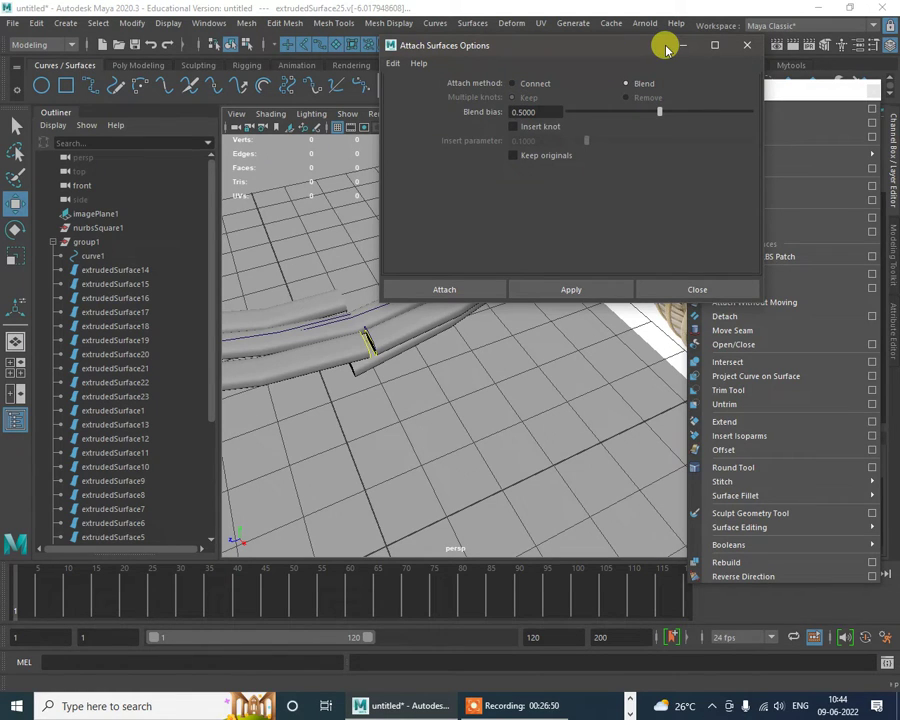
{"action": "left_click", "coordinate": [532, 84]}
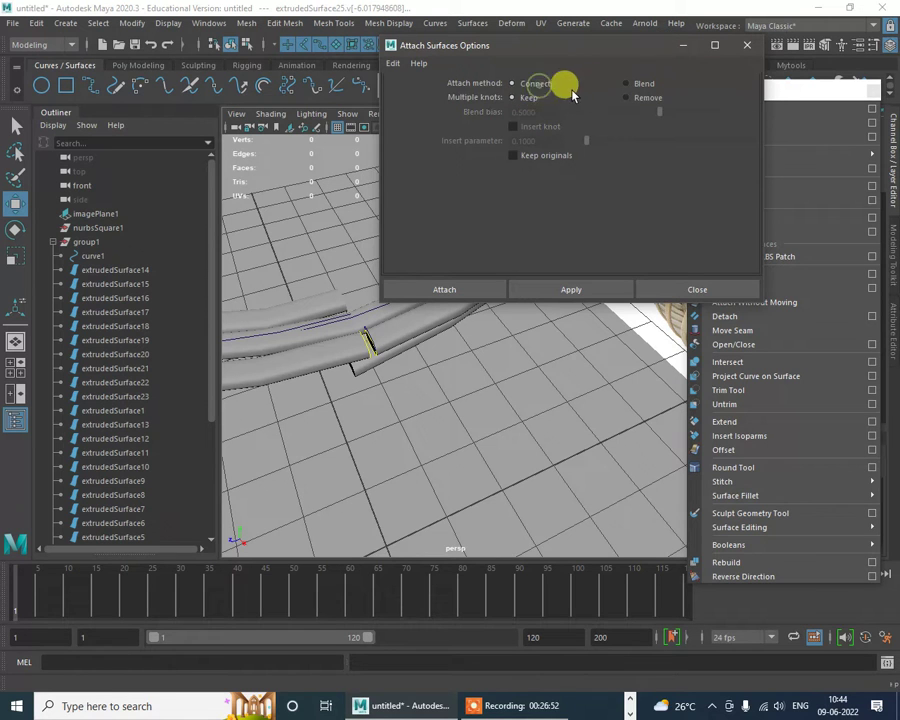
{"action": "left_click", "coordinate": [692, 289]}
Step: Try attaching the outer rim tube and the new tube again as whole surfaces, and inspect the joint from above
{"action": "left_click", "coordinate": [362, 351]}
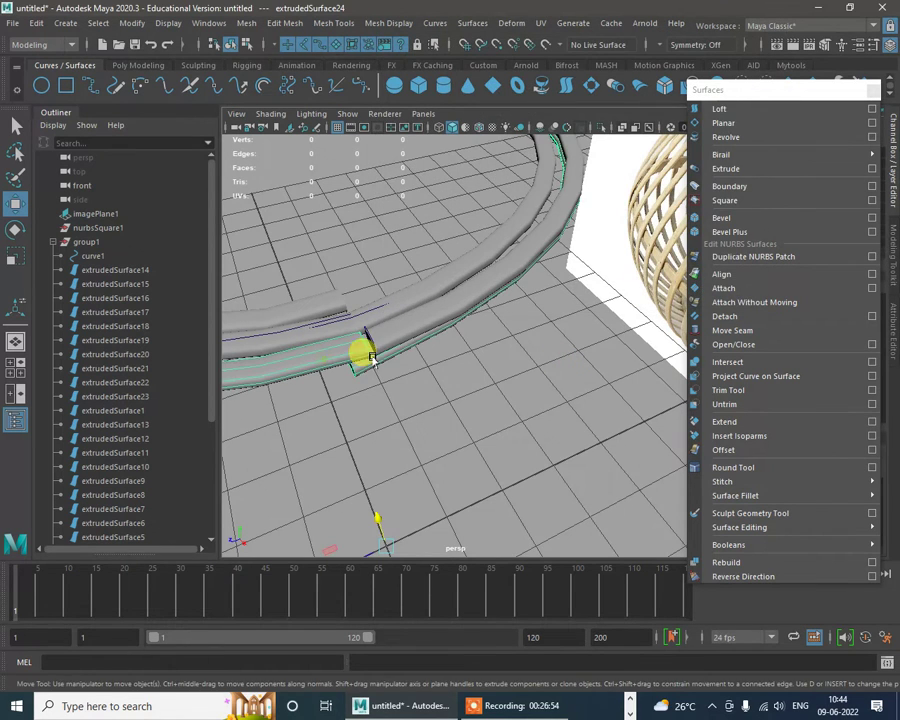
{"action": "left_click", "coordinate": [404, 317], "text": "shift"}
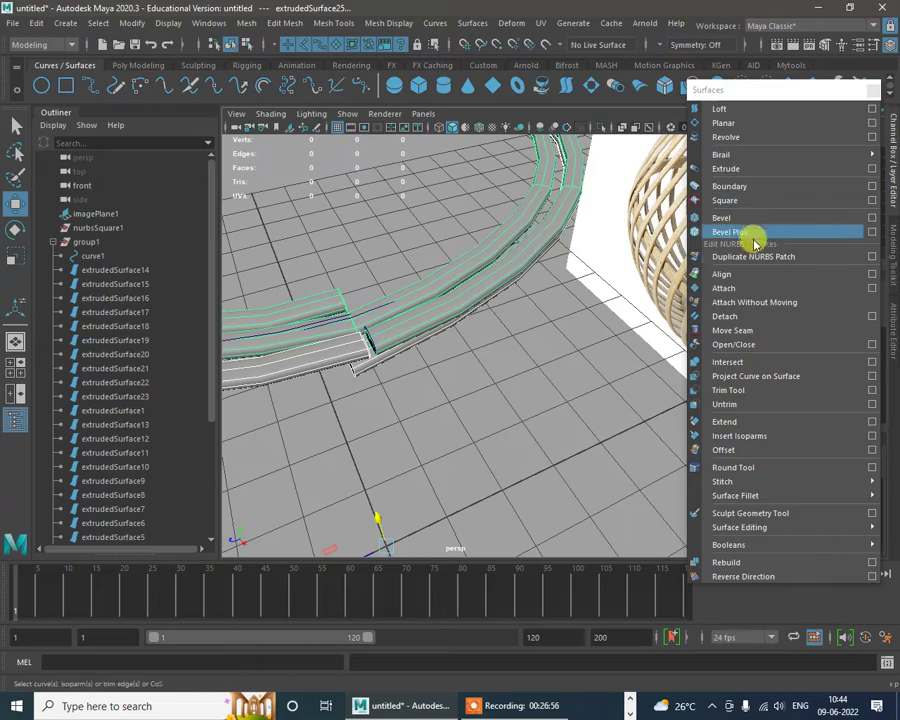
{"action": "left_click", "coordinate": [740, 287]}
{"action": "left_click", "coordinate": [443, 385]}
{"action": "left_click_drag", "start_coordinate": [443, 385], "coordinate": [504, 354], "text": "alt"}
{"action": "scroll", "coordinate": [504, 354], "scroll_direction": "up", "scroll_amount": 3}
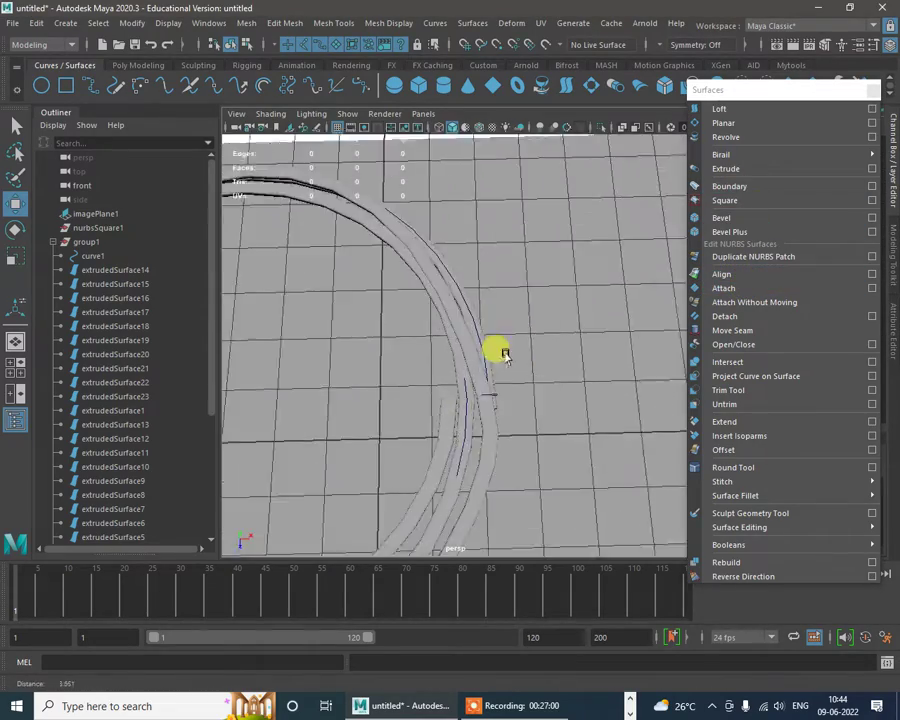
{"action": "middle_click_drag", "start_coordinate": [504, 354], "coordinate": [494, 309], "text": "alt"}
{"action": "left_click", "coordinate": [470, 302]}
{"action": "left_click_drag", "start_coordinate": [536, 334], "coordinate": [532, 281], "text": "alt"}
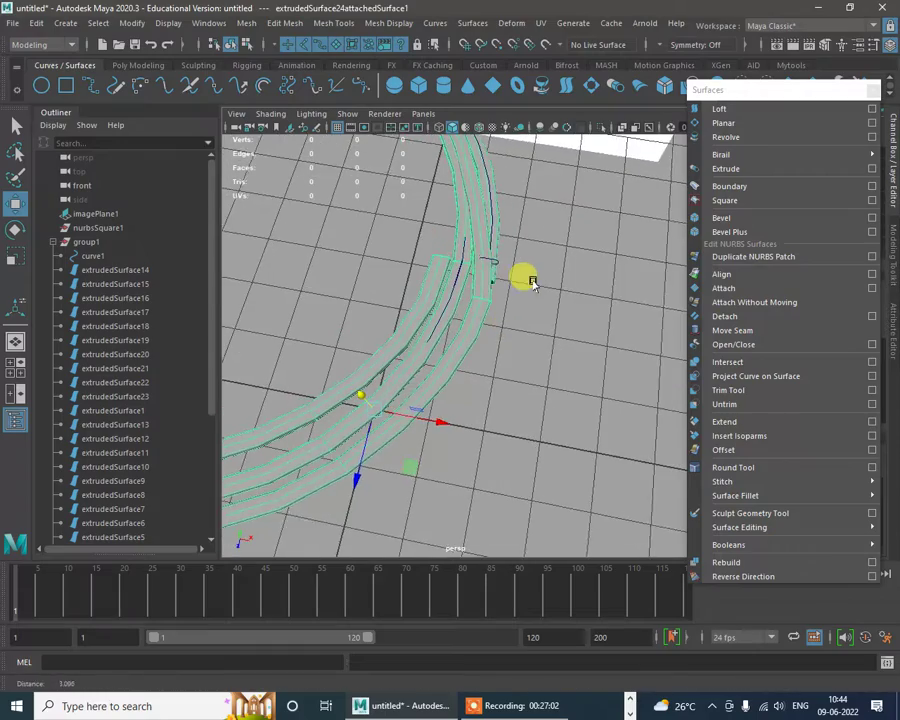
{"action": "key", "text": "ctrl+z"}
{"action": "key", "text": "ctrl+z"}
{"action": "key", "text": "ctrl+z"}
Step: Insert an isoparm around the new tube just behind its open end facing the outer rim tube
{"action": "left_click_drag", "start_coordinate": [567, 320], "coordinate": [530, 262], "text": "alt"}
{"action": "middle_click_drag", "start_coordinate": [530, 325], "coordinate": [463, 337], "text": "alt"}
{"action": "left_click_drag", "start_coordinate": [464, 335], "coordinate": [605, 344], "text": "alt"}
{"action": "left_click", "coordinate": [591, 351]}
{"action": "scroll", "coordinate": [380, 340], "scroll_direction": "up", "scroll_amount": 3}
{"action": "left_click_drag", "start_coordinate": [380, 318], "coordinate": [392, 393], "text": "alt"}
{"action": "left_click_drag", "start_coordinate": [410, 288], "coordinate": [455, 320], "text": "alt"}
{"action": "middle_click_drag", "start_coordinate": [455, 320], "coordinate": [505, 290], "text": "alt"}
{"action": "left_click_drag", "start_coordinate": [505, 289], "coordinate": [497, 253], "text": "alt"}
{"action": "left_click", "coordinate": [490, 251]}
{"action": "right_click", "coordinate": [494, 207]}
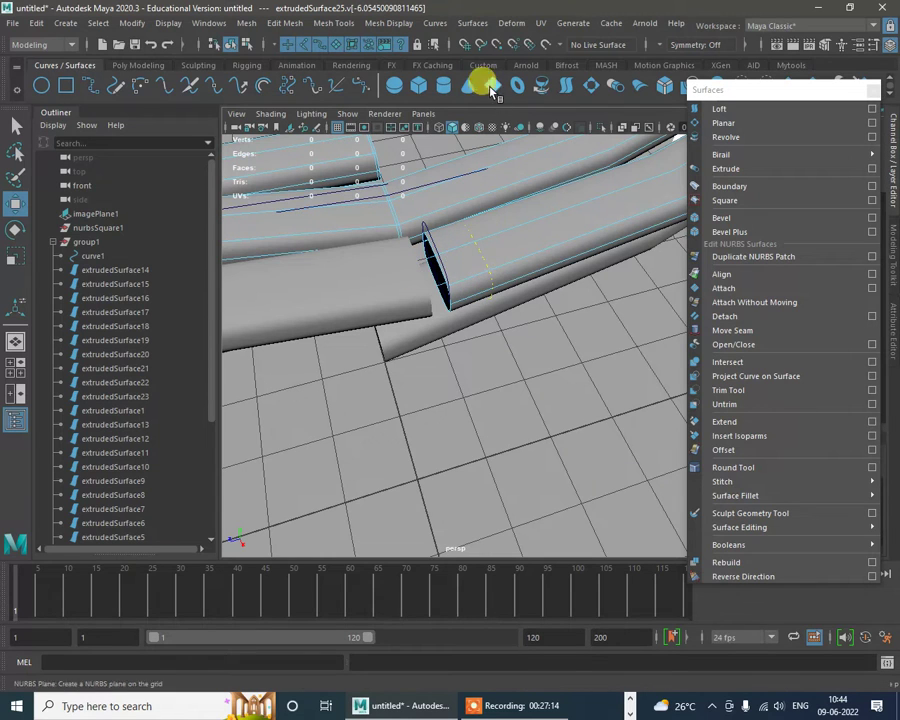
{"action": "left_click", "coordinate": [757, 435]}
Step: Insert an isoparm around the outer rim tube just behind its end facing the new tube
{"action": "left_click", "coordinate": [388, 288]}
{"action": "right_click_drag", "start_coordinate": [390, 283], "coordinate": [392, 236]}
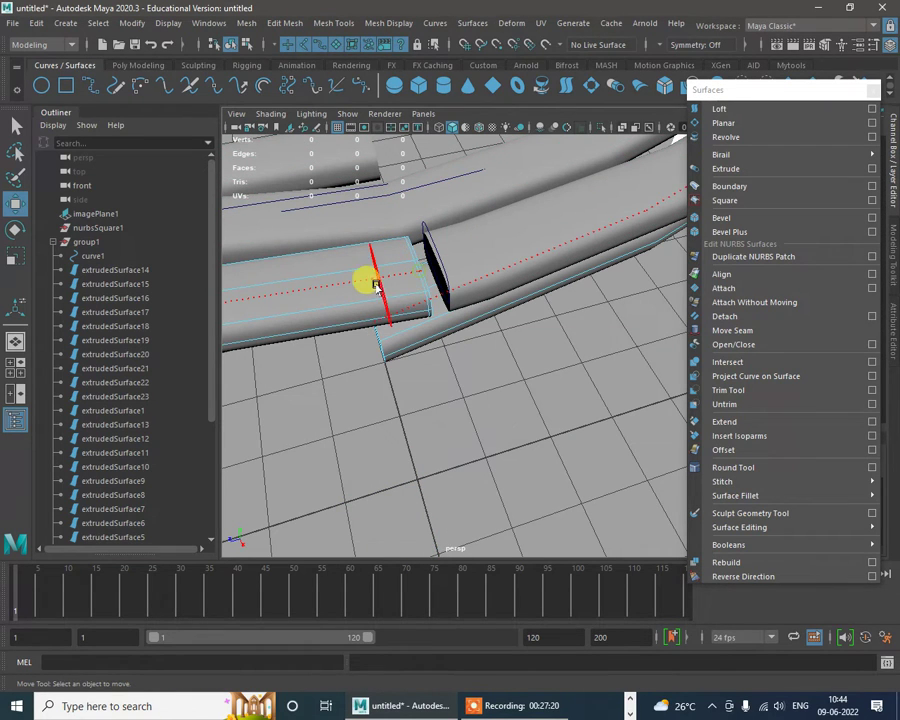
{"action": "left_click", "coordinate": [752, 435]}
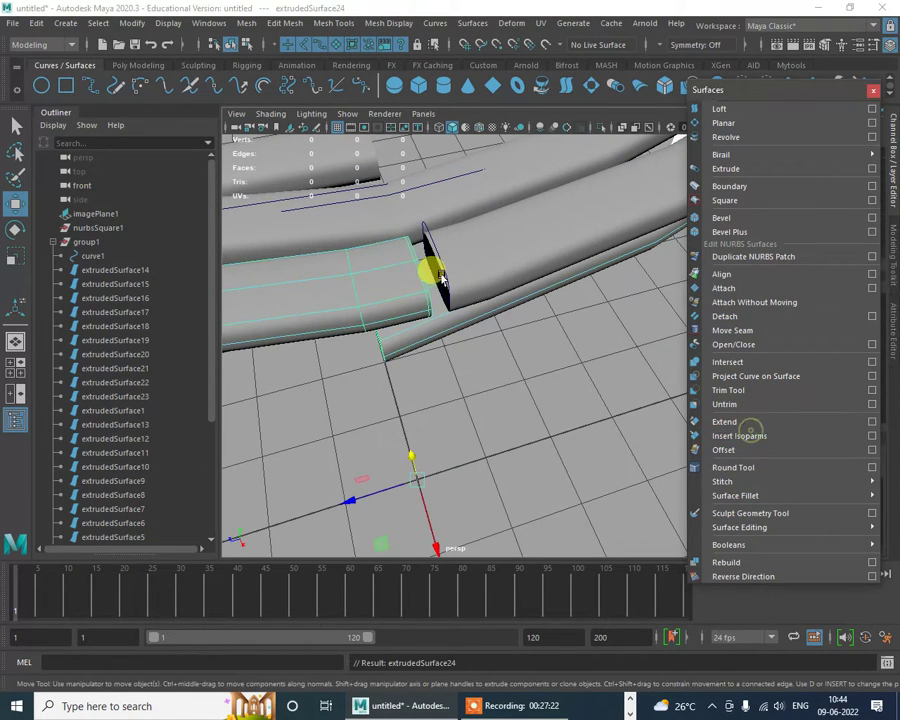
Step: Attach the outer rim tube and the new inward-spiralling tube as whole surfaces, and inspect the joint around the ring
{"action": "left_click", "coordinate": [484, 263]}
{"action": "left_click", "coordinate": [390, 294], "text": "shift"}
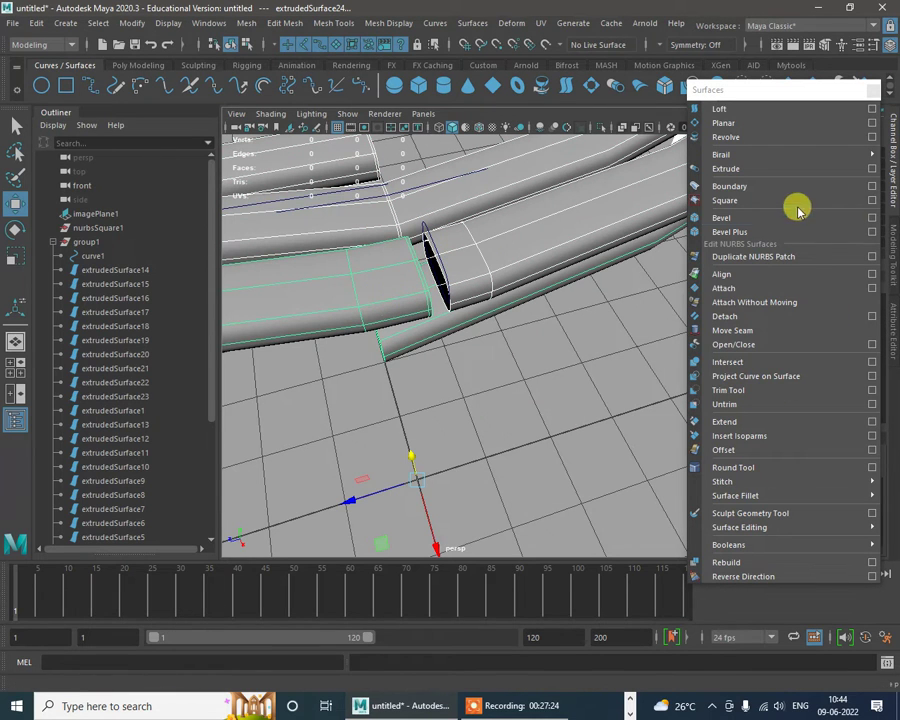
{"action": "left_click", "coordinate": [749, 288]}
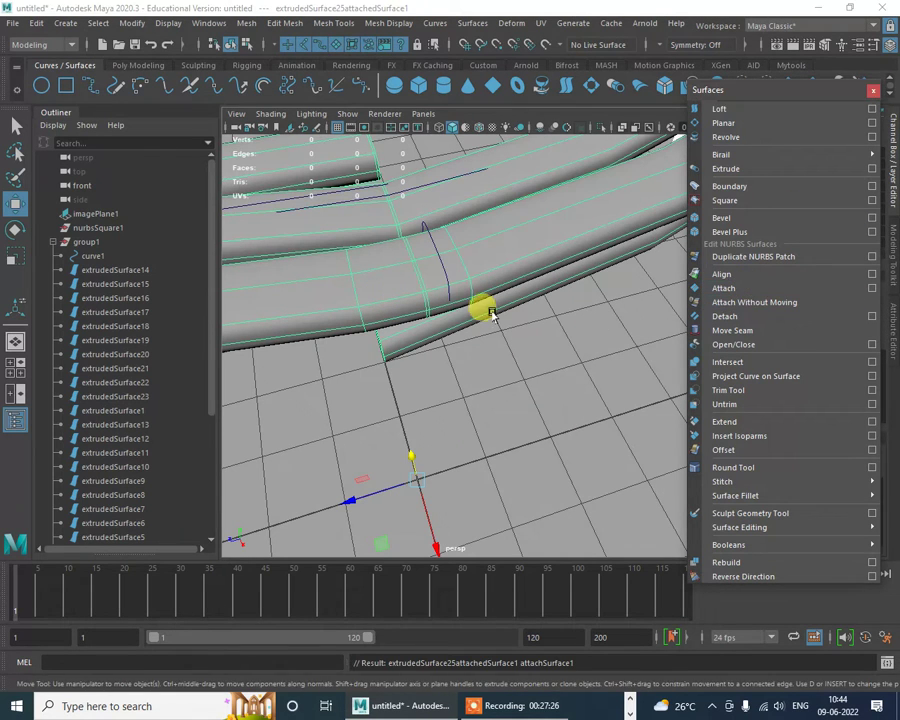
{"action": "left_click", "coordinate": [557, 390]}
{"action": "left_click_drag", "start_coordinate": [557, 390], "coordinate": [476, 322], "text": "alt"}
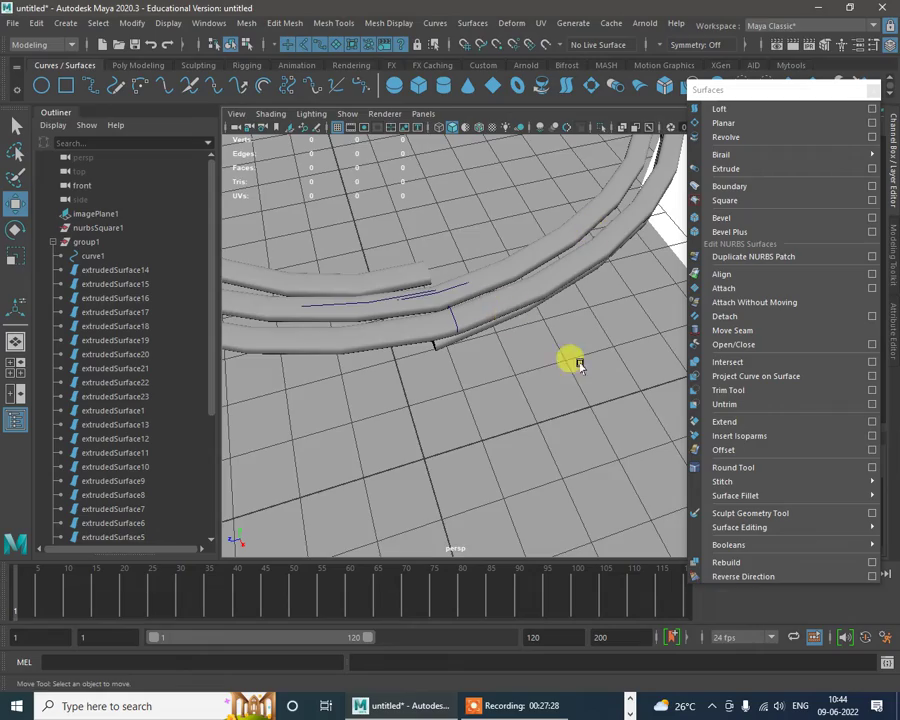
{"action": "left_click_drag", "start_coordinate": [579, 366], "coordinate": [493, 272], "text": "alt"}
{"action": "left_click_drag", "start_coordinate": [575, 287], "coordinate": [537, 325], "text": "alt"}
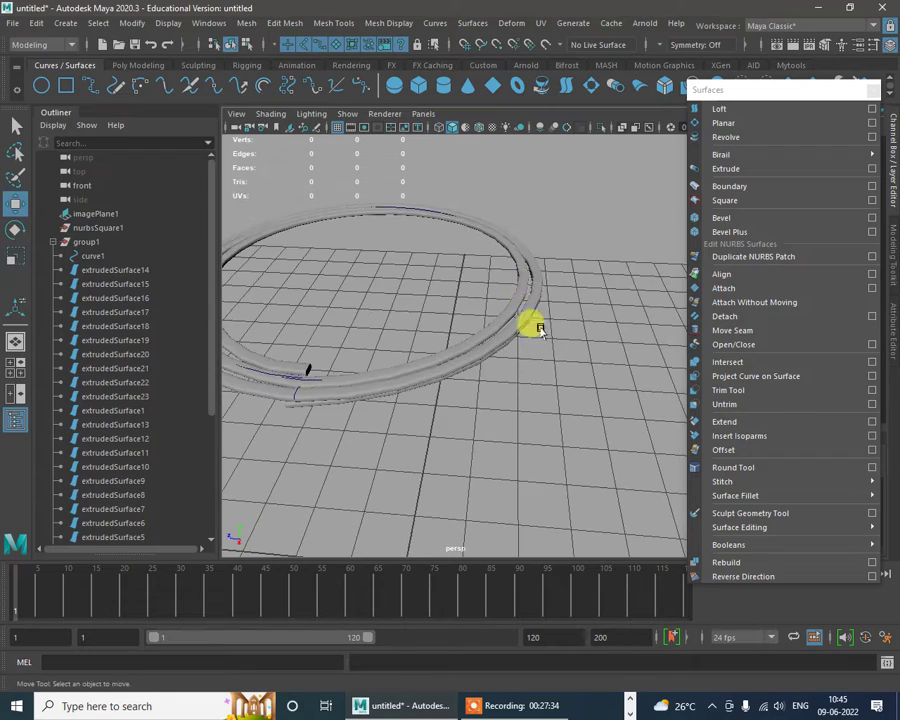
Step: Close the detached Surfaces commands and bring the rest of the lantern back into view around the attached rim
{"action": "left_click", "coordinate": [528, 285]}
{"action": "scroll", "coordinate": [560, 318], "scroll_direction": "down", "scroll_amount": 4}
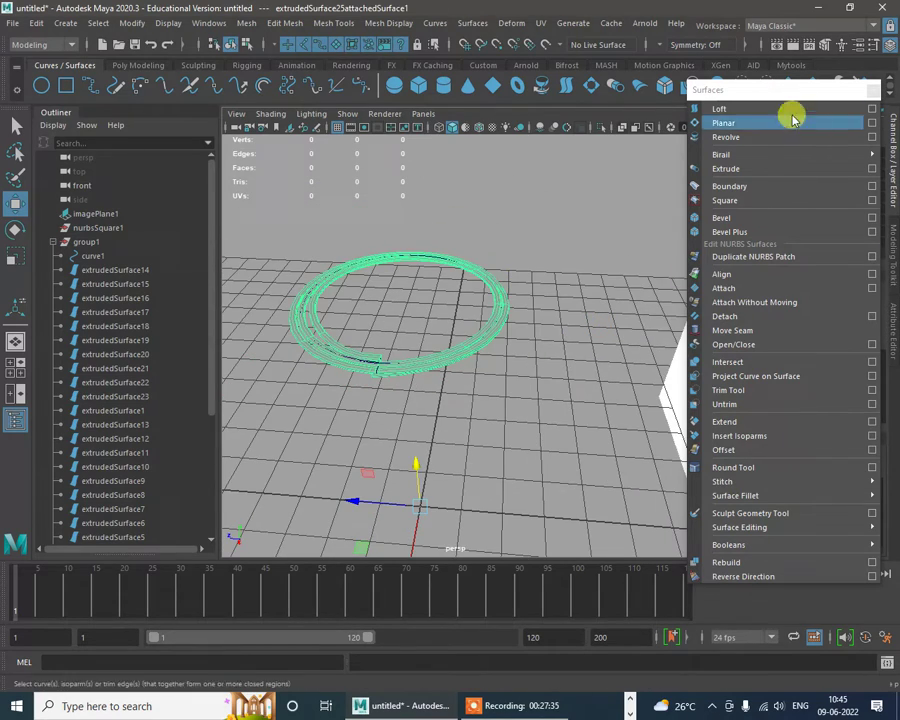
{"action": "left_click", "coordinate": [870, 90]}
{"action": "left_click_drag", "start_coordinate": [690, 468], "coordinate": [600, 400], "text": "alt"}
{"action": "left_click", "coordinate": [622, 346]}
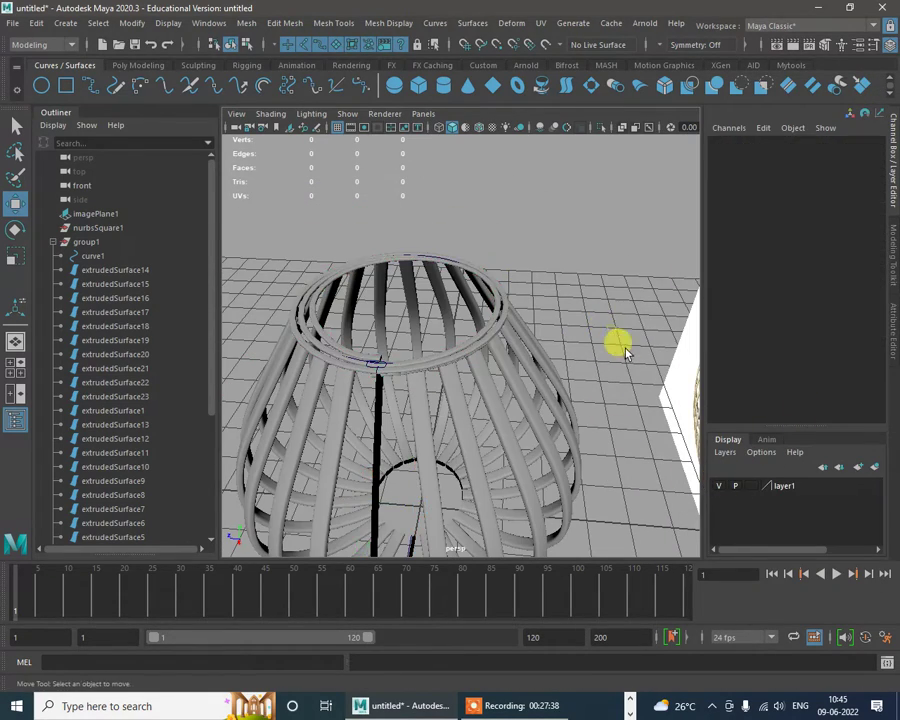
{"action": "left_click_drag", "start_coordinate": [622, 346], "coordinate": [583, 305], "text": "alt"}
{"action": "right_click_drag", "start_coordinate": [583, 305], "coordinate": [548, 312], "text": "alt"}
Step: Duplicate the attached rim spiral, centre the copy's pivot, and scale it uniformly to about 0.88 inside the original
{"action": "left_click", "coordinate": [572, 322]}
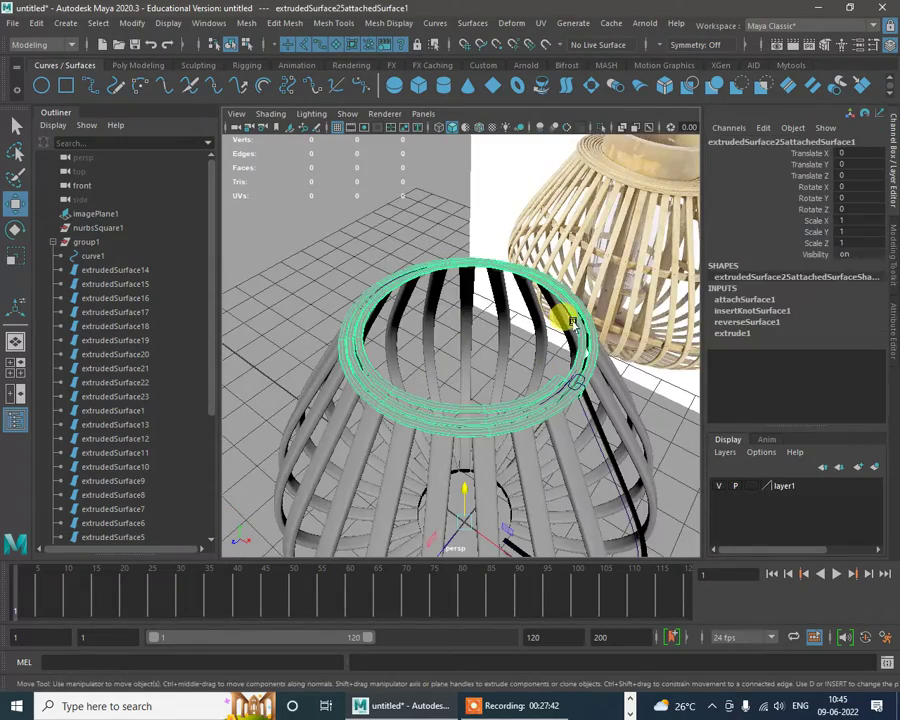
{"action": "key", "text": "ctrl+d"}
{"action": "key", "text": "r"}
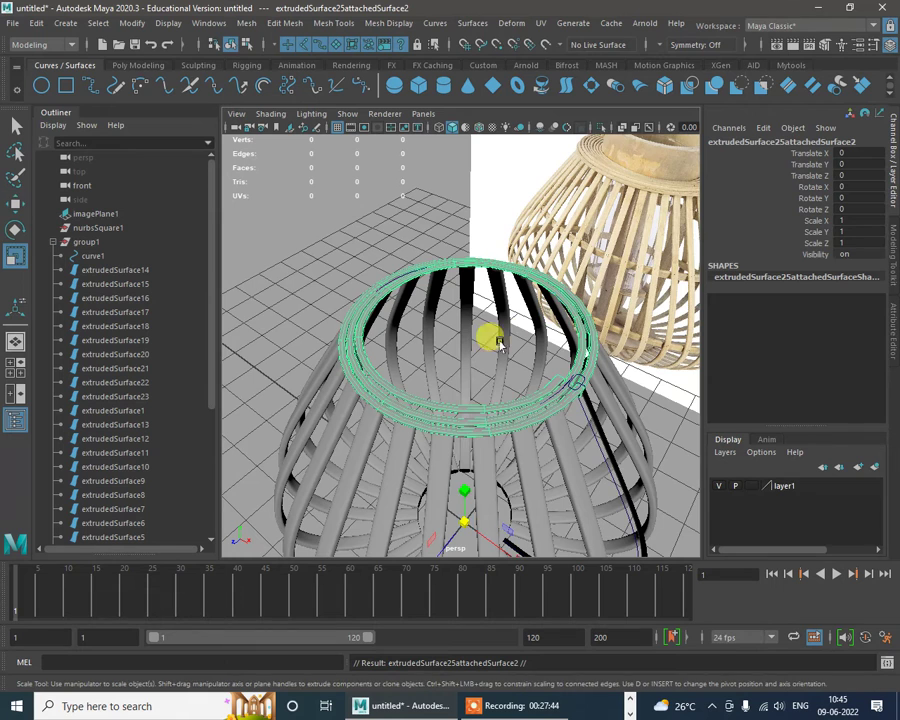
{"action": "left_click_drag", "start_coordinate": [528, 484], "coordinate": [464, 306], "text": "alt"}
{"action": "left_click", "coordinate": [132, 22]}
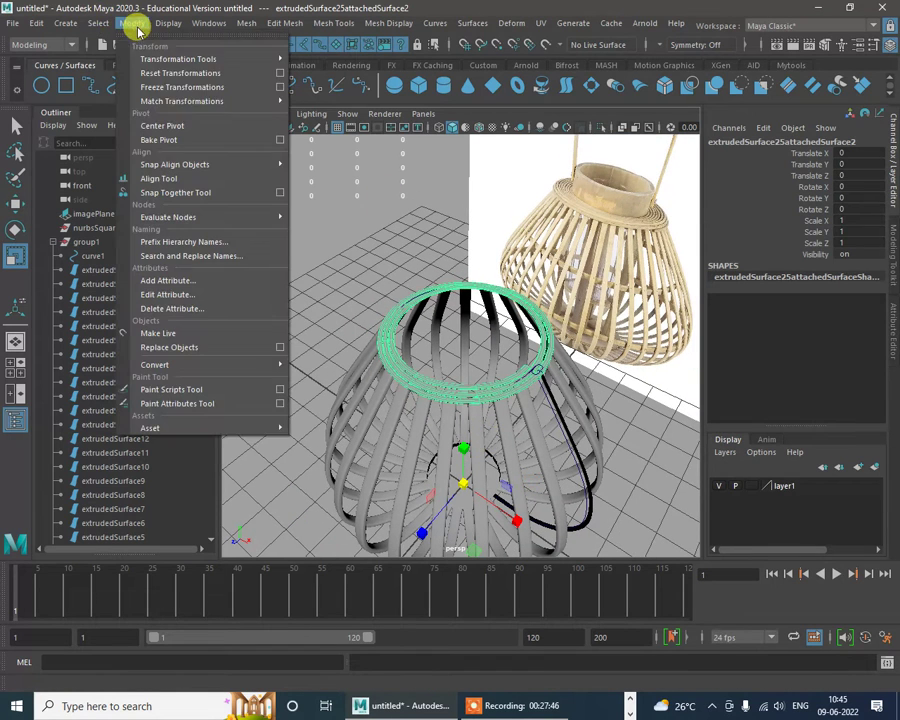
{"action": "left_click", "coordinate": [179, 125]}
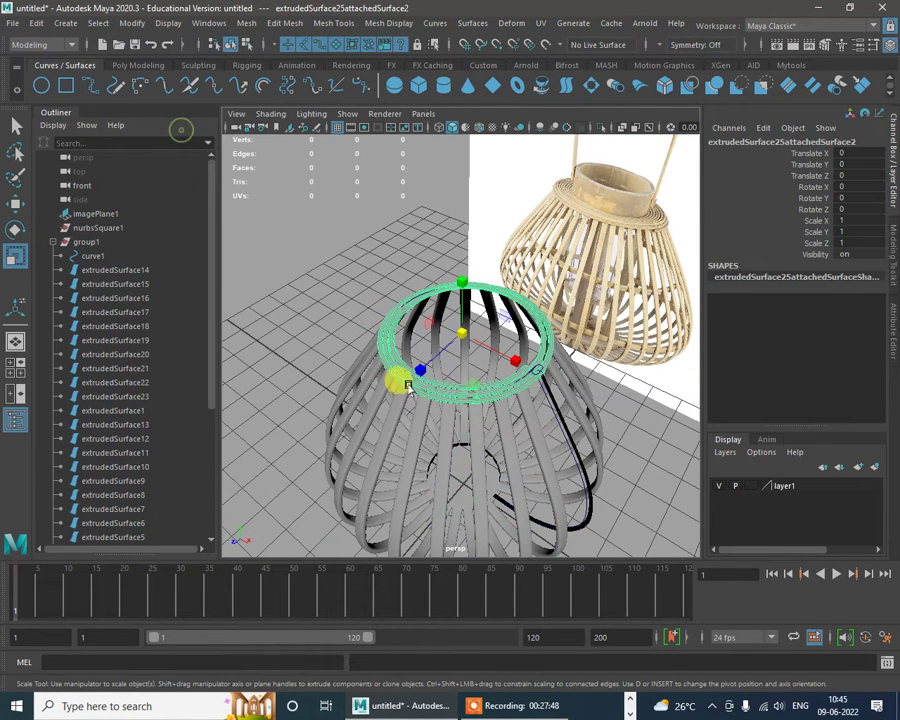
{"action": "left_click_drag", "start_coordinate": [453, 335], "coordinate": [443, 355]}
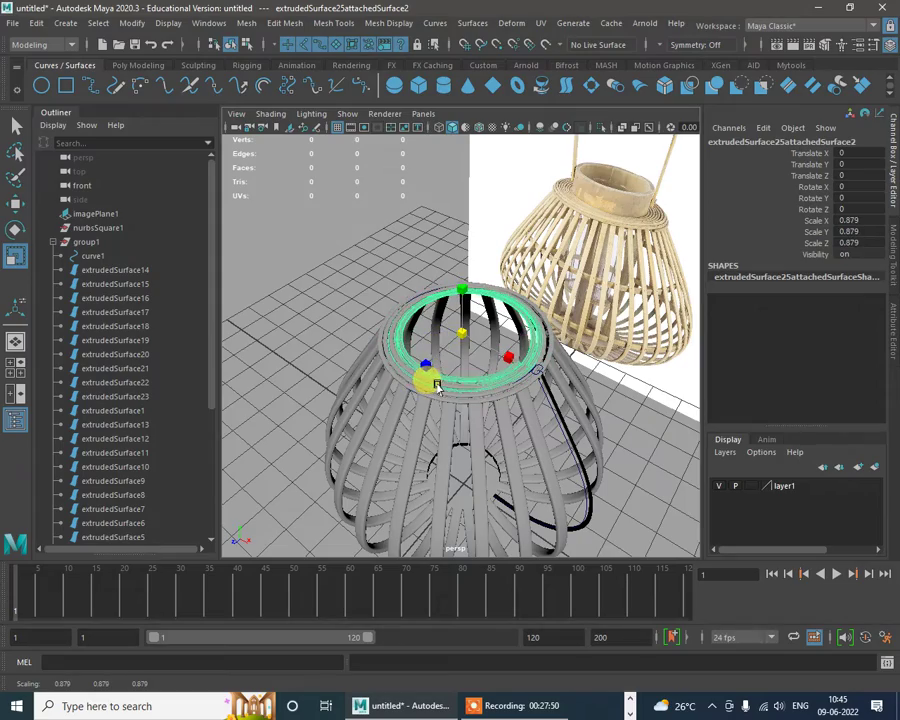
Step: Examine the doubled rim, and compare the lantern's base with the reference image in the front view
{"action": "left_click", "coordinate": [680, 438]}
{"action": "left_click_drag", "start_coordinate": [680, 438], "coordinate": [510, 313], "text": "alt"}
{"action": "scroll", "coordinate": [590, 312], "scroll_direction": "up", "scroll_amount": 3}
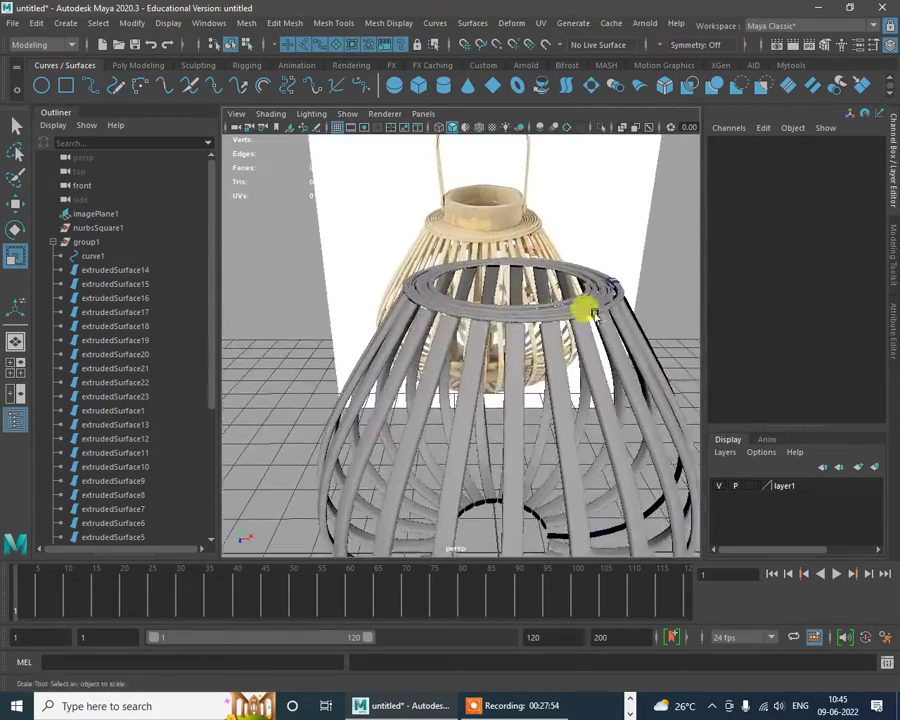
{"action": "left_click_drag", "start_coordinate": [636, 313], "coordinate": [543, 305], "text": "alt"}
{"action": "scroll", "coordinate": [588, 328], "scroll_direction": "down", "scroll_amount": 3}
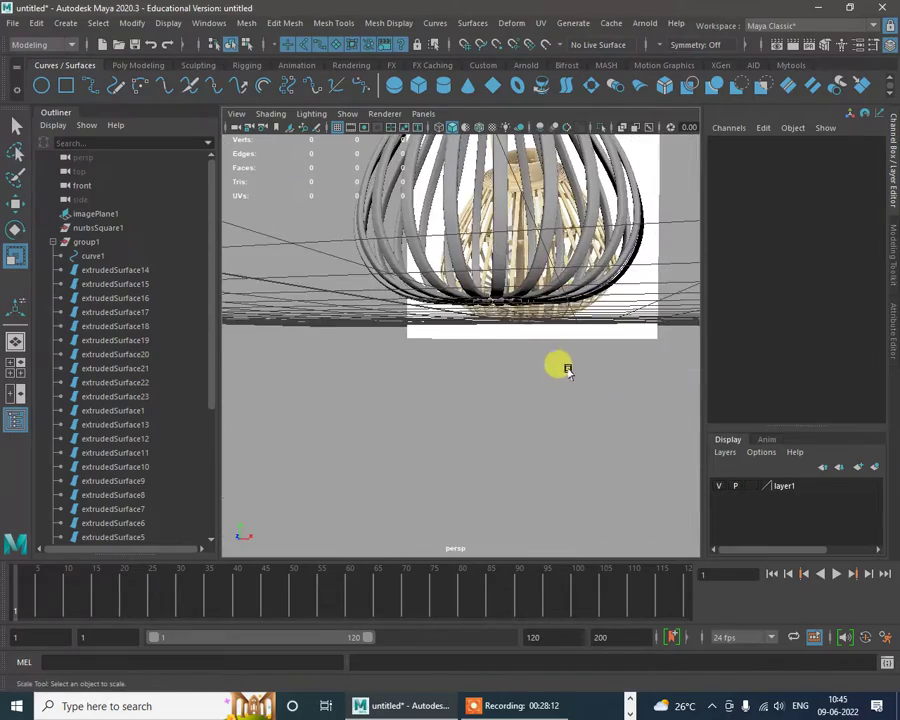
{"action": "key", "text": "space"}
{"action": "key", "text": "space"}
{"action": "right_click_drag", "start_coordinate": [491, 518], "coordinate": [438, 436], "text": "alt"}
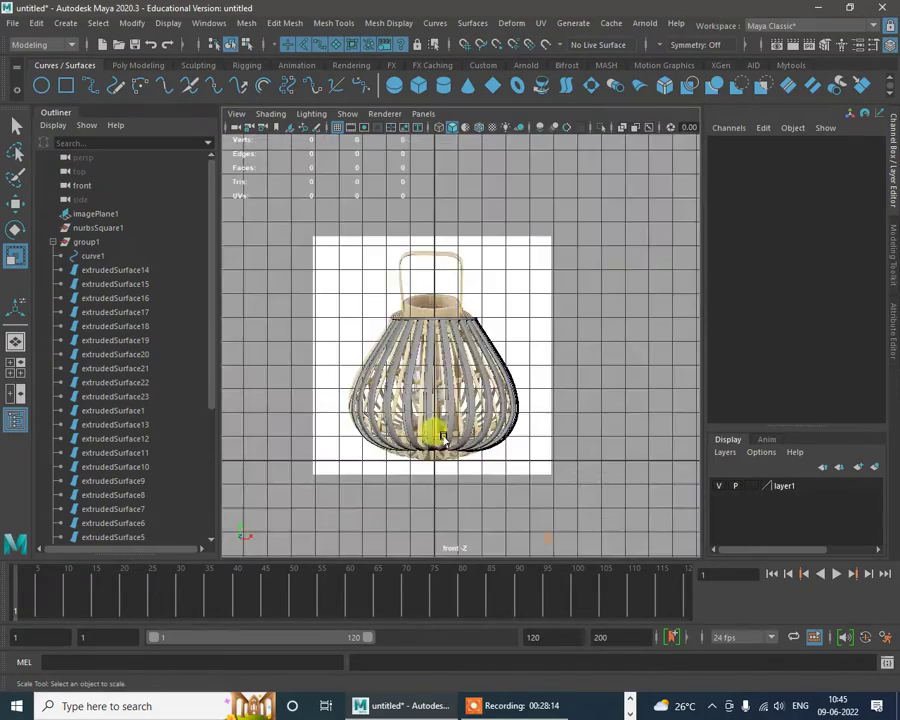
{"action": "middle_click_drag", "start_coordinate": [428, 408], "coordinate": [421, 308], "text": "alt"}
{"action": "right_click_drag", "start_coordinate": [421, 308], "coordinate": [511, 493], "text": "alt"}
{"action": "middle_click_drag", "start_coordinate": [455, 439], "coordinate": [647, 438], "text": "alt"}
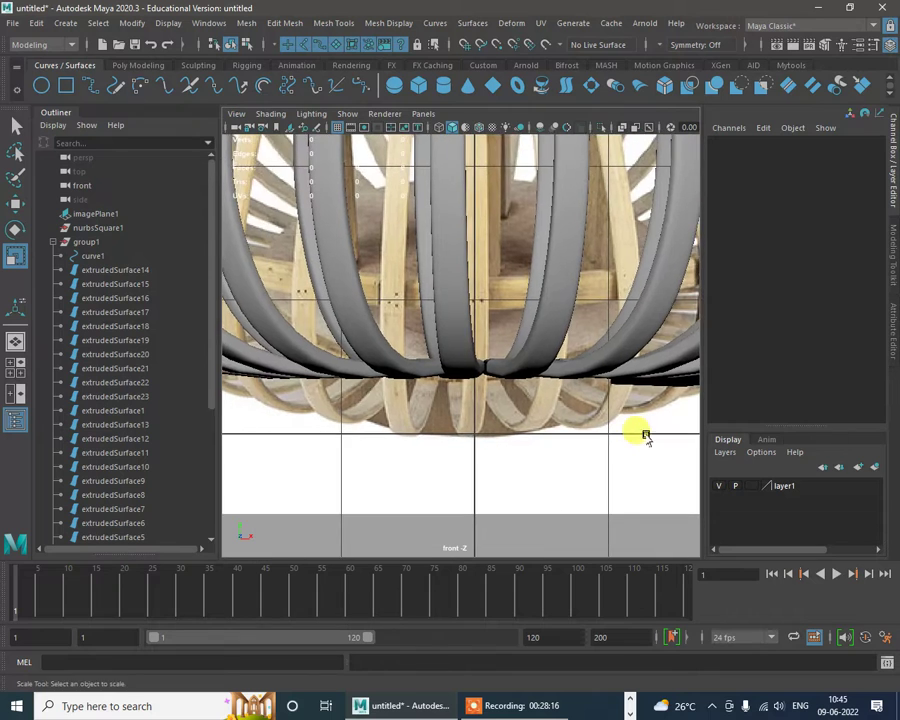
{"action": "right_click_drag", "start_coordinate": [550, 368], "coordinate": [568, 392], "text": "alt"}
{"action": "middle_click_drag", "start_coordinate": [568, 392], "coordinate": [548, 398], "text": "alt"}
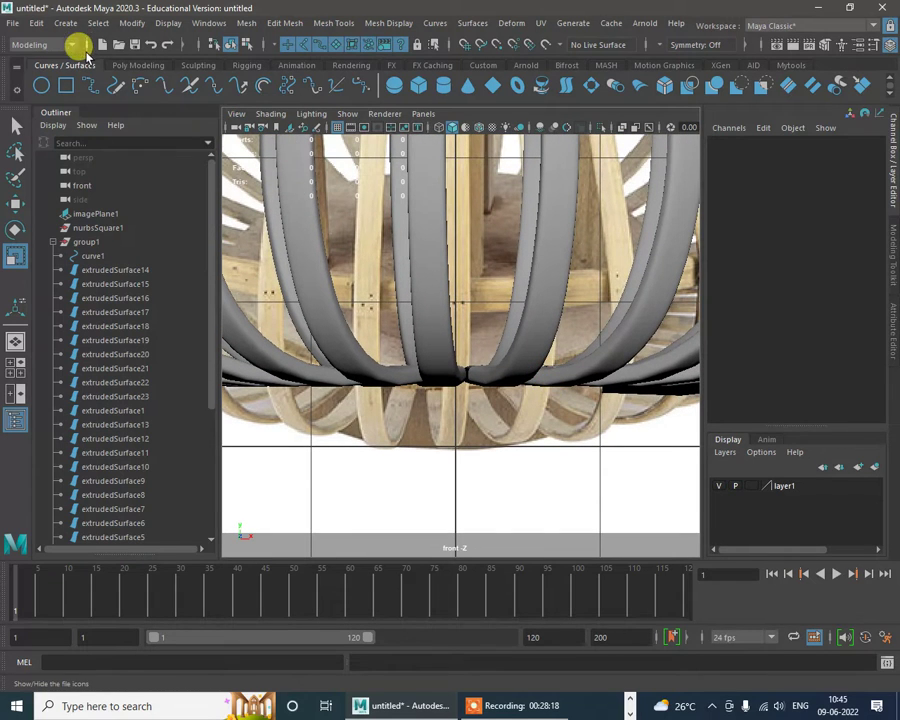
Step: Draw an open sideways U-shaped EP curve in the side view at the lantern's base, starting and ending on the centre axis
{"action": "left_click", "coordinate": [90, 84]}
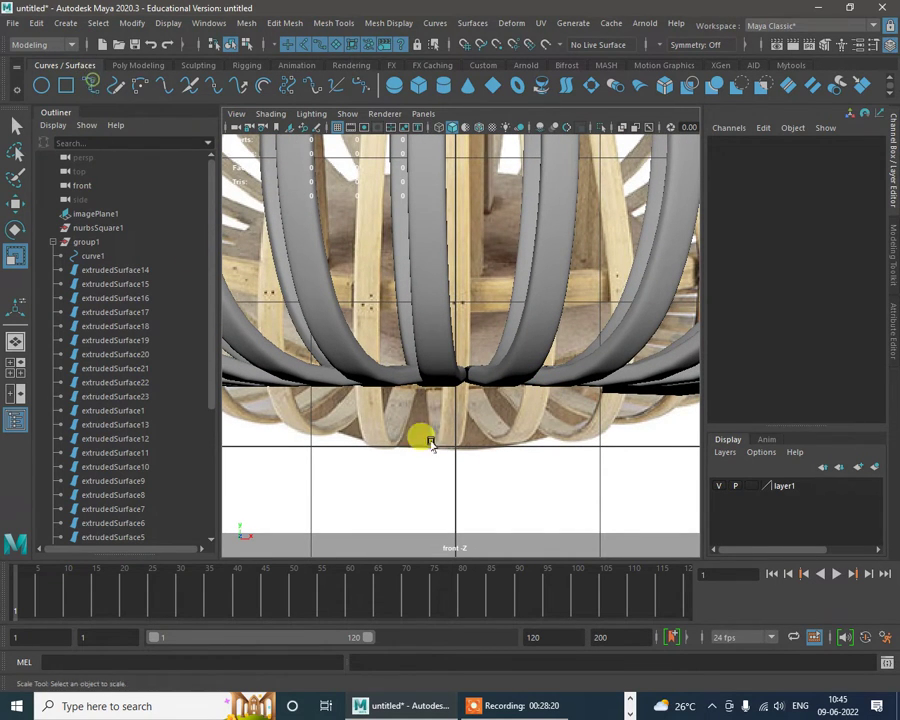
{"action": "key", "text": "space"}
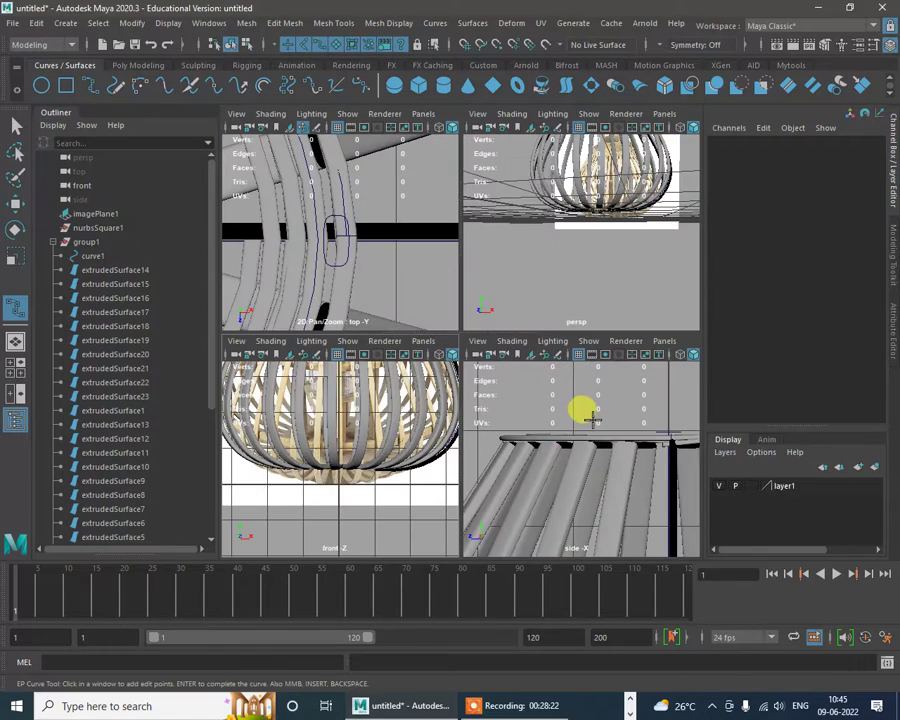
{"action": "key", "text": "space"}
{"action": "right_click_drag", "start_coordinate": [625, 487], "coordinate": [545, 416], "text": "alt"}
{"action": "middle_click_drag", "start_coordinate": [543, 416], "coordinate": [530, 235], "text": "alt"}
{"action": "right_click_drag", "start_coordinate": [530, 345], "coordinate": [605, 345], "text": "alt"}
{"action": "middle_click_drag", "start_coordinate": [519, 291], "coordinate": [479, 355], "text": "alt"}
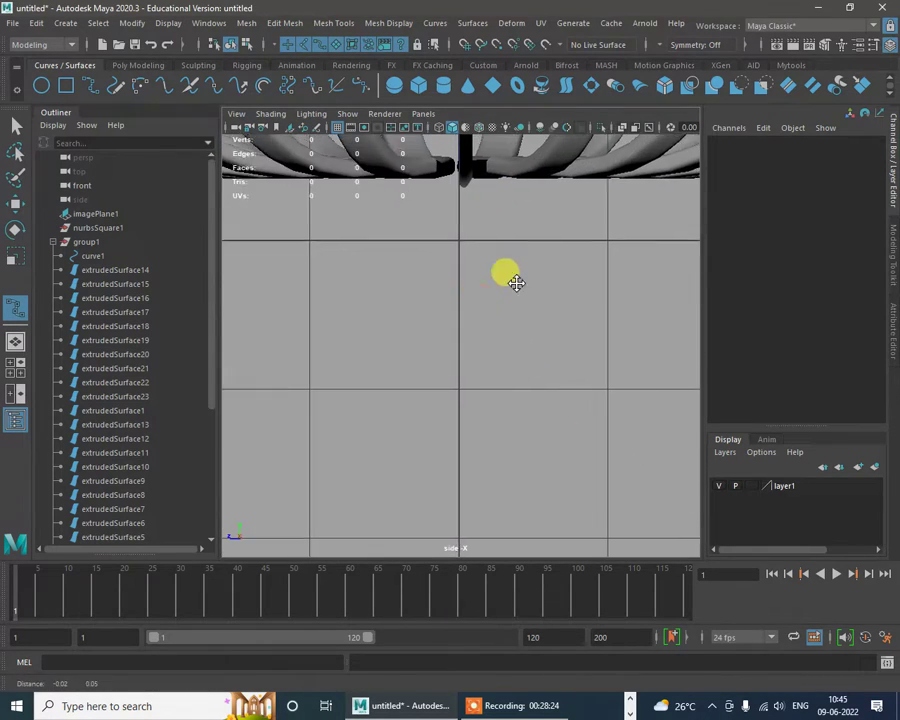
{"action": "right_click_drag", "start_coordinate": [487, 233], "coordinate": [491, 260], "text": "alt"}
{"action": "middle_click_drag", "start_coordinate": [555, 251], "coordinate": [542, 279], "text": "alt"}
{"action": "right_click_drag", "start_coordinate": [451, 264], "coordinate": [464, 274], "text": "alt"}
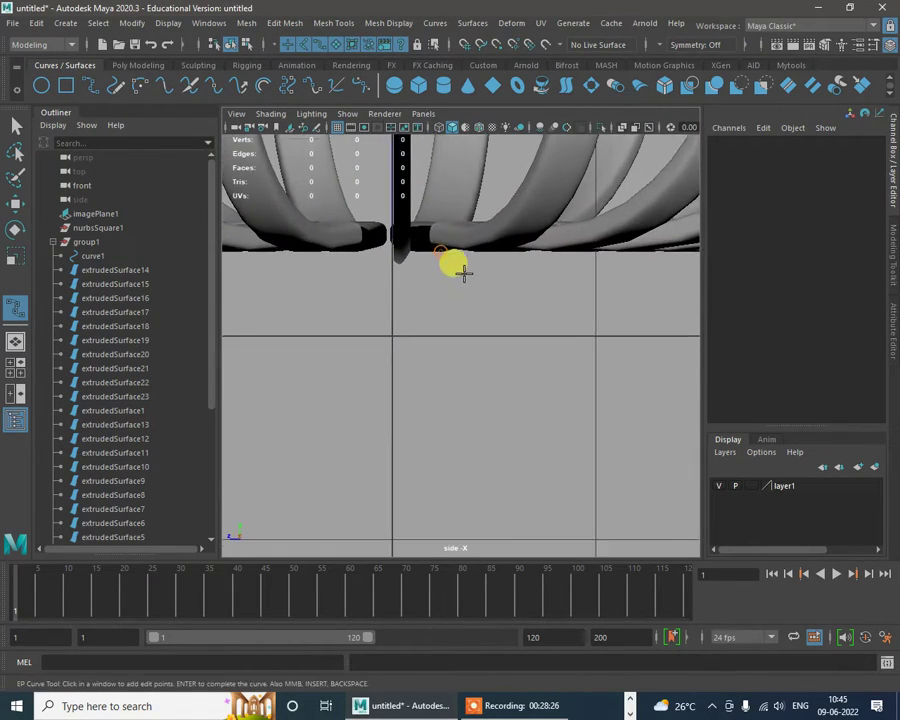
{"action": "middle_click_drag", "start_coordinate": [463, 272], "coordinate": [471, 240], "text": "alt"}
{"action": "left_click", "coordinate": [476, 228]}
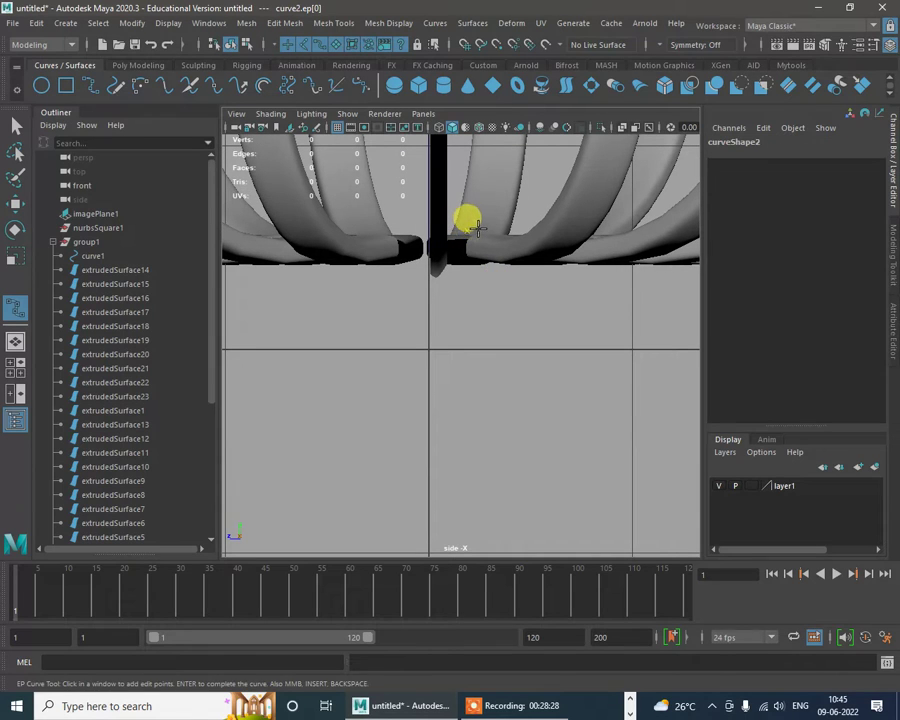
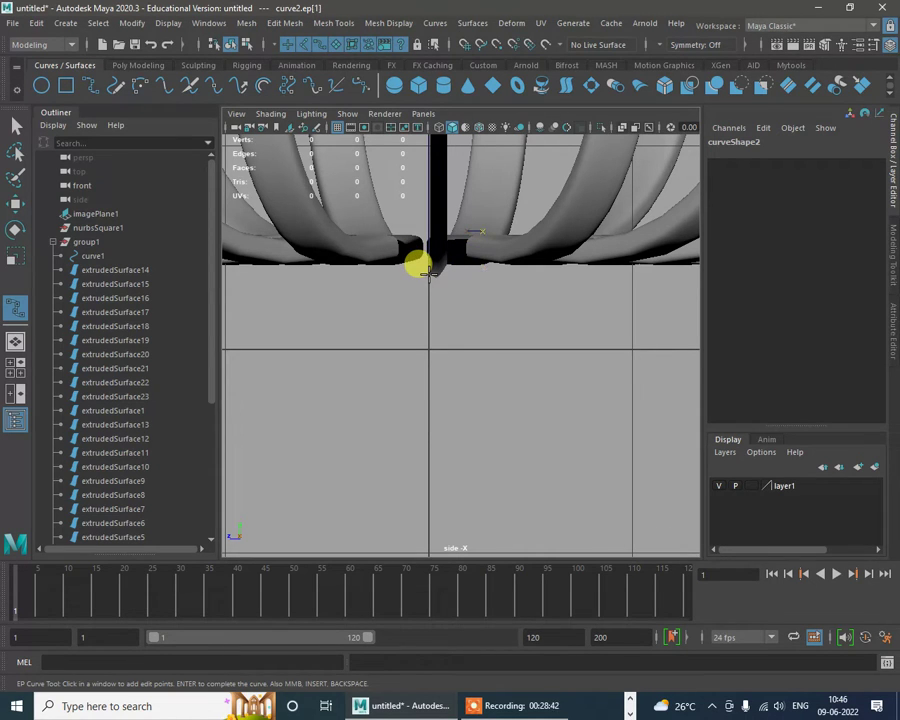
{"action": "left_click", "coordinate": [428, 240]}
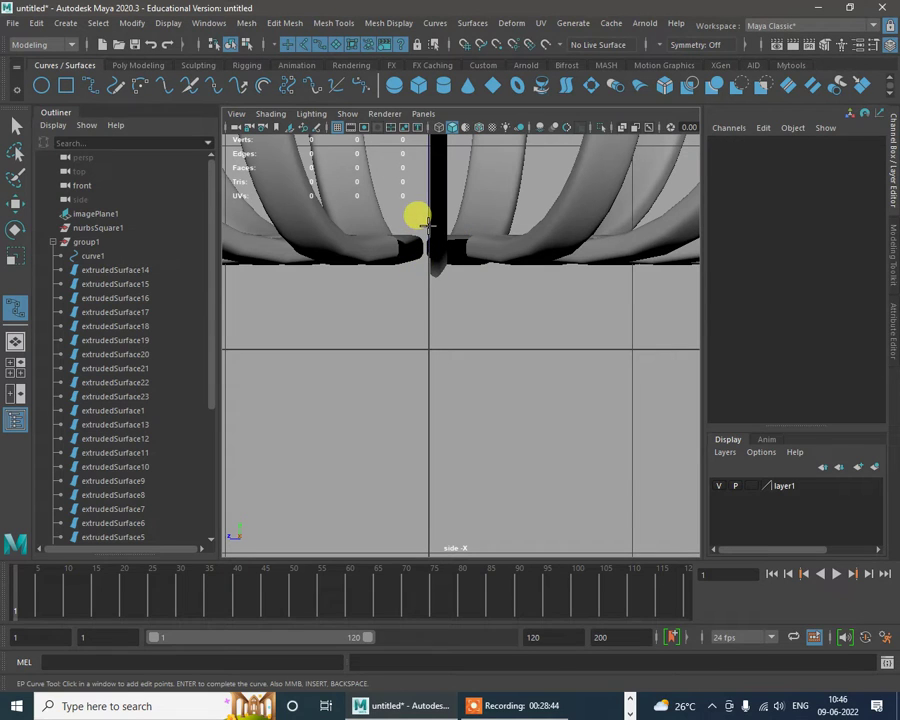
{"action": "left_click", "coordinate": [428, 224]}
{"action": "left_click", "coordinate": [507, 227]}
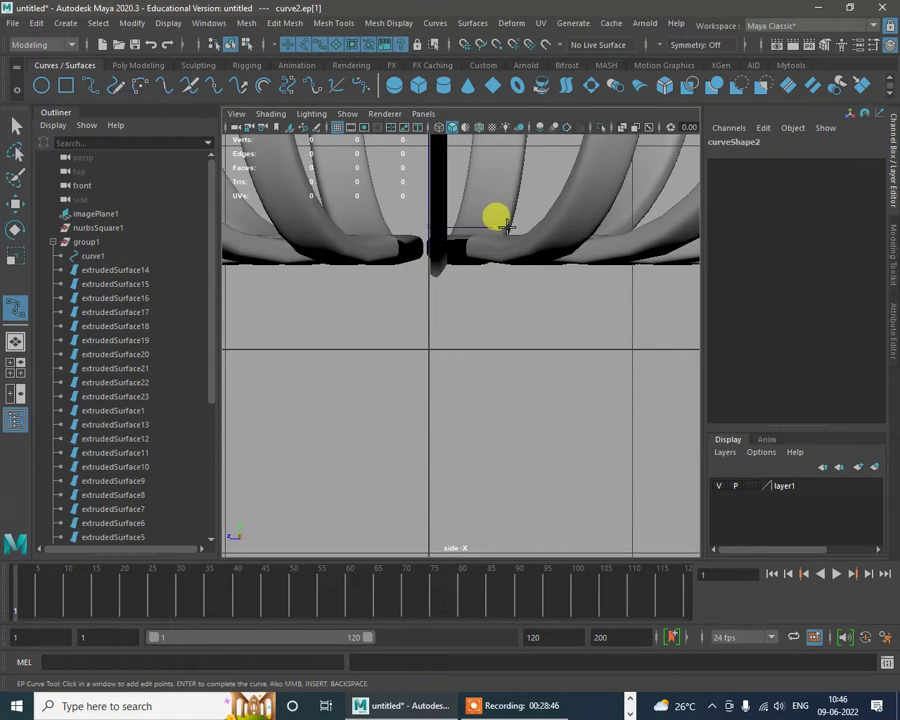
{"action": "left_click", "coordinate": [512, 240]}
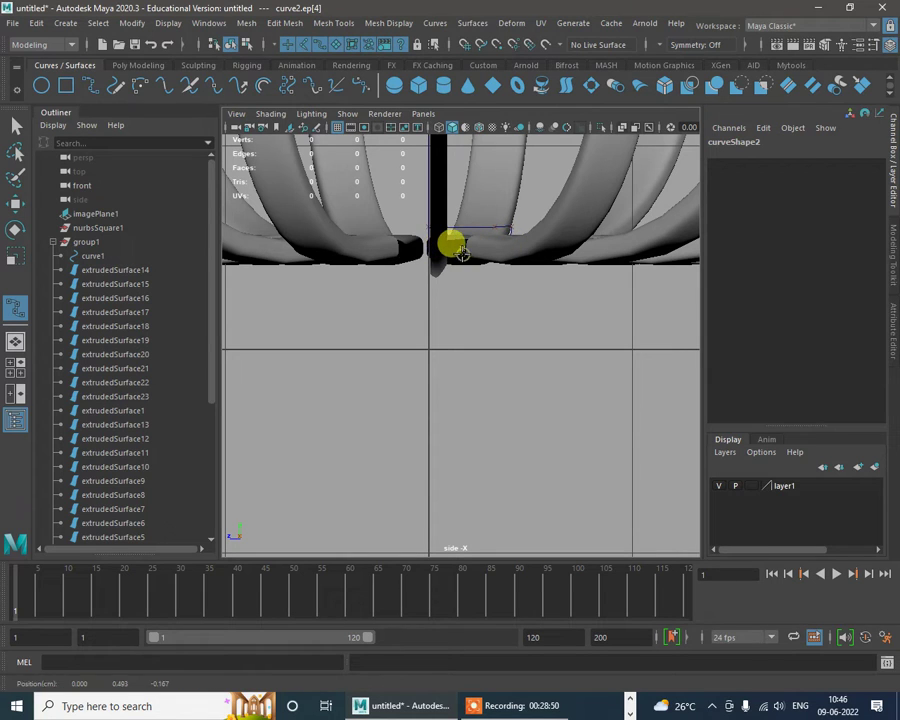
{"action": "left_click", "coordinate": [429, 249]}
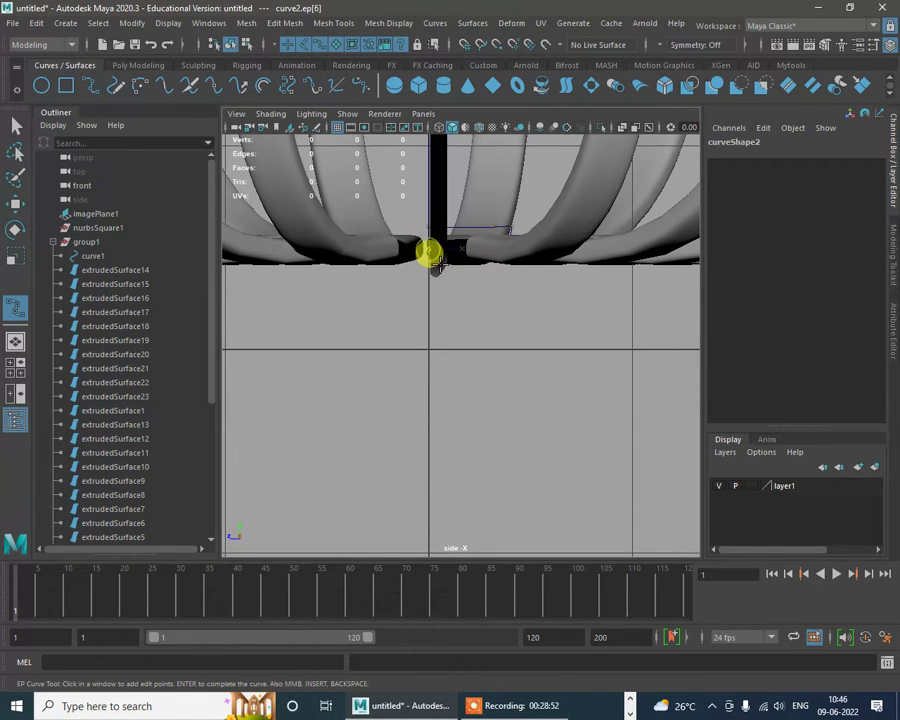
{"action": "key", "text": "Return"}
Step: Round the outer bend of the base profile curve by moving its control vertices outward in the perspective view
{"action": "key", "text": "space"}
{"action": "key", "text": "space"}
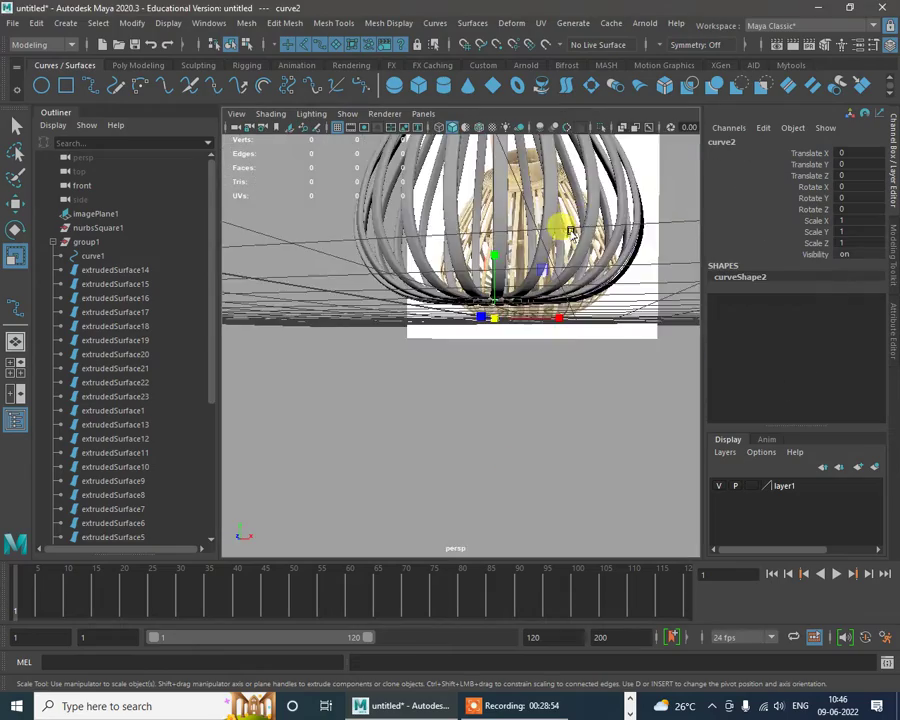
{"action": "scroll", "coordinate": [569, 300], "scroll_direction": "up", "scroll_amount": 5}
{"action": "left_click_drag", "start_coordinate": [568, 358], "coordinate": [474, 290], "text": "alt"}
{"action": "scroll", "coordinate": [528, 312], "scroll_direction": "up", "scroll_amount": 5}
{"action": "scroll", "coordinate": [476, 290], "scroll_direction": "down", "scroll_amount": 3}
{"action": "middle_click_drag", "start_coordinate": [474, 290], "coordinate": [501, 247], "text": "alt"}
{"action": "scroll", "coordinate": [522, 268], "scroll_direction": "up", "scroll_amount": 5}
{"action": "right_click_drag", "start_coordinate": [504, 201], "coordinate": [458, 202]}
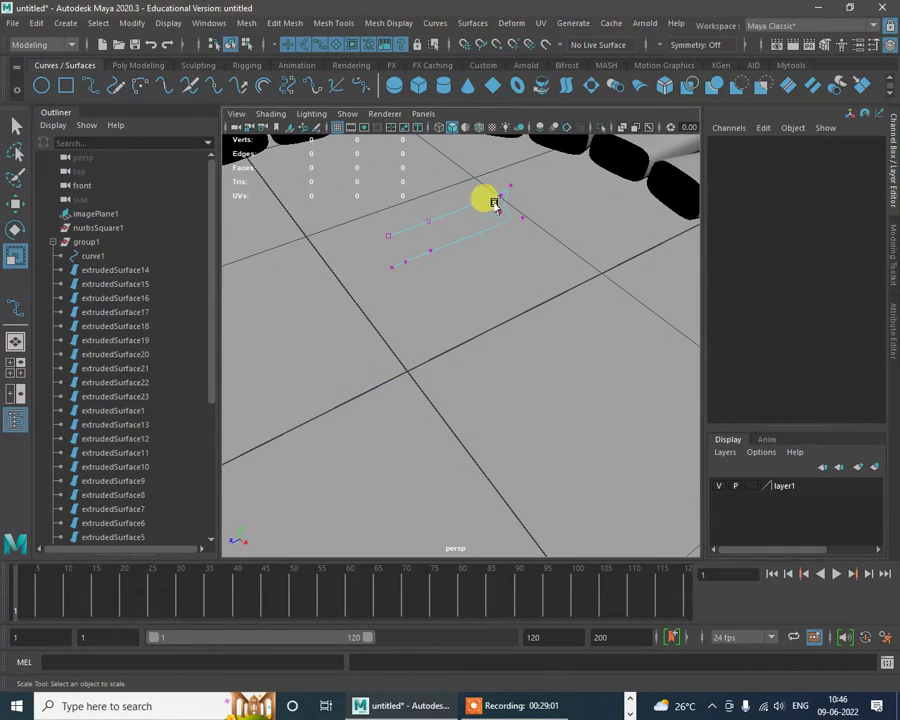
{"action": "left_click_drag", "start_coordinate": [489, 201], "coordinate": [505, 217]}
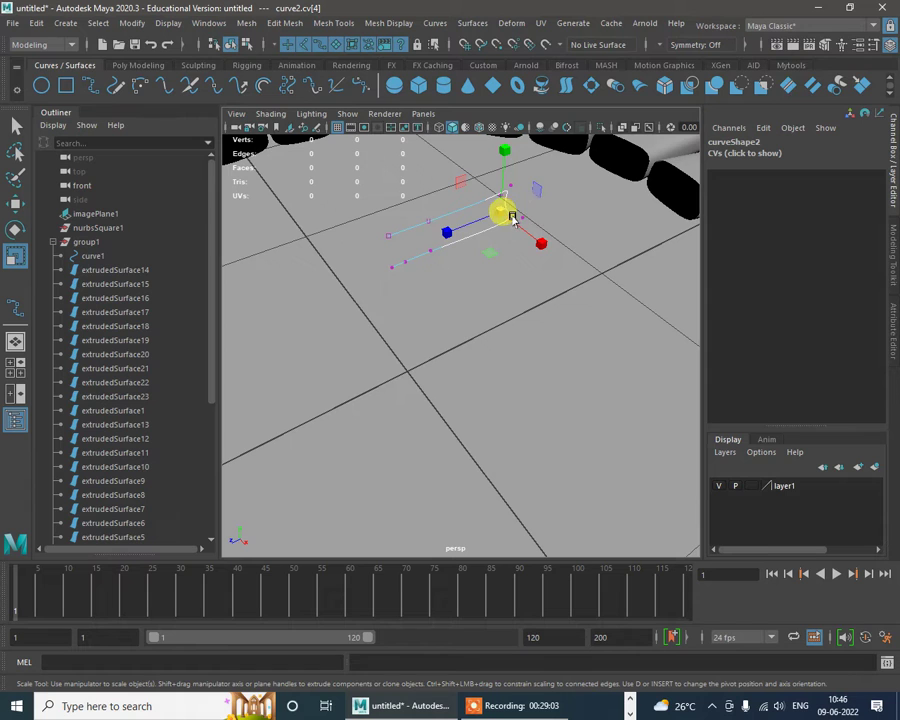
{"action": "key", "text": "w"}
{"action": "left_click_drag", "start_coordinate": [452, 234], "coordinate": [457, 232]}
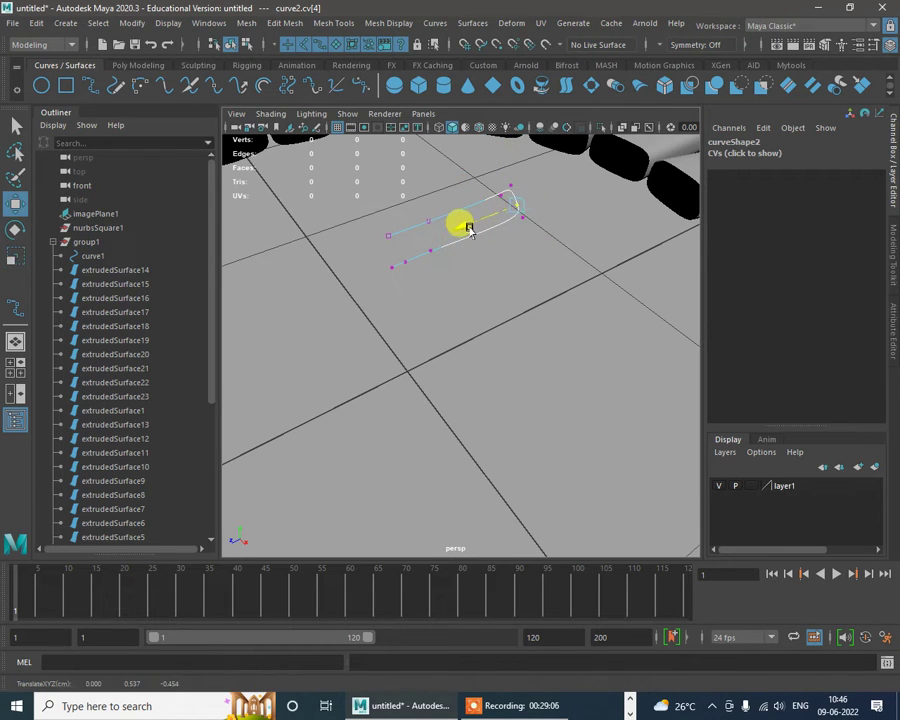
{"action": "left_click_drag", "start_coordinate": [504, 206], "coordinate": [536, 237], "text": "alt"}
{"action": "scroll", "coordinate": [549, 247], "scroll_direction": "up", "scroll_amount": 2}
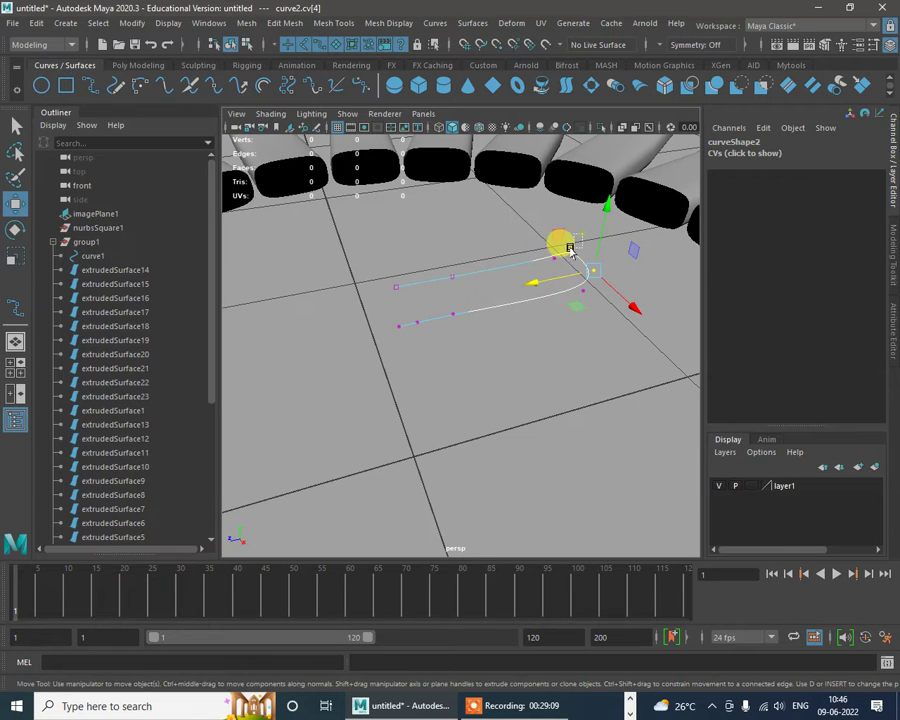
{"action": "middle_click_drag", "start_coordinate": [562, 255], "coordinate": [550, 253]}
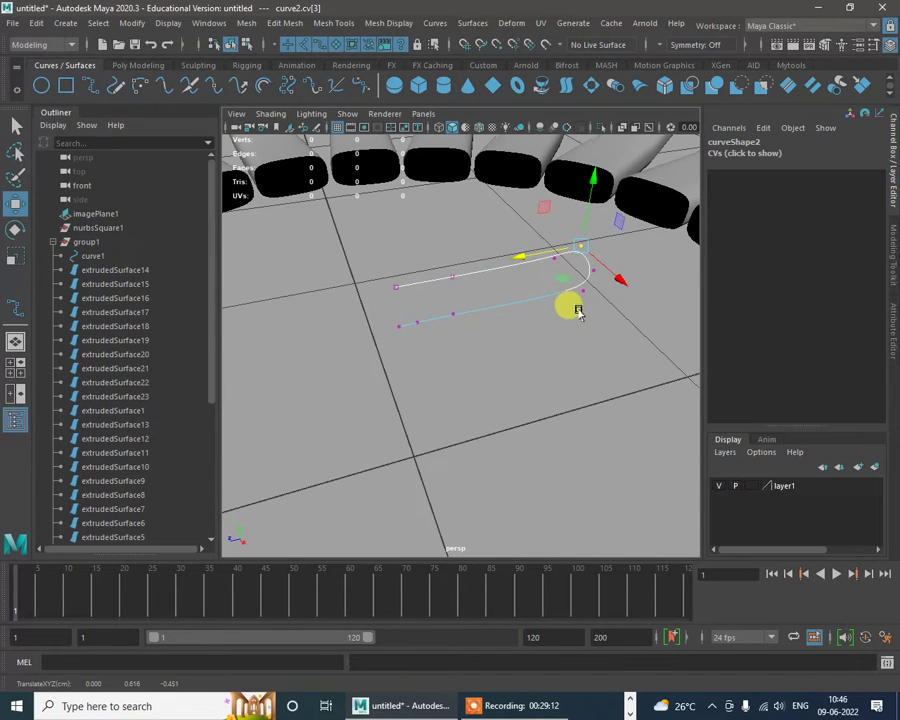
{"action": "left_click_drag", "start_coordinate": [578, 312], "coordinate": [560, 304], "text": "alt"}
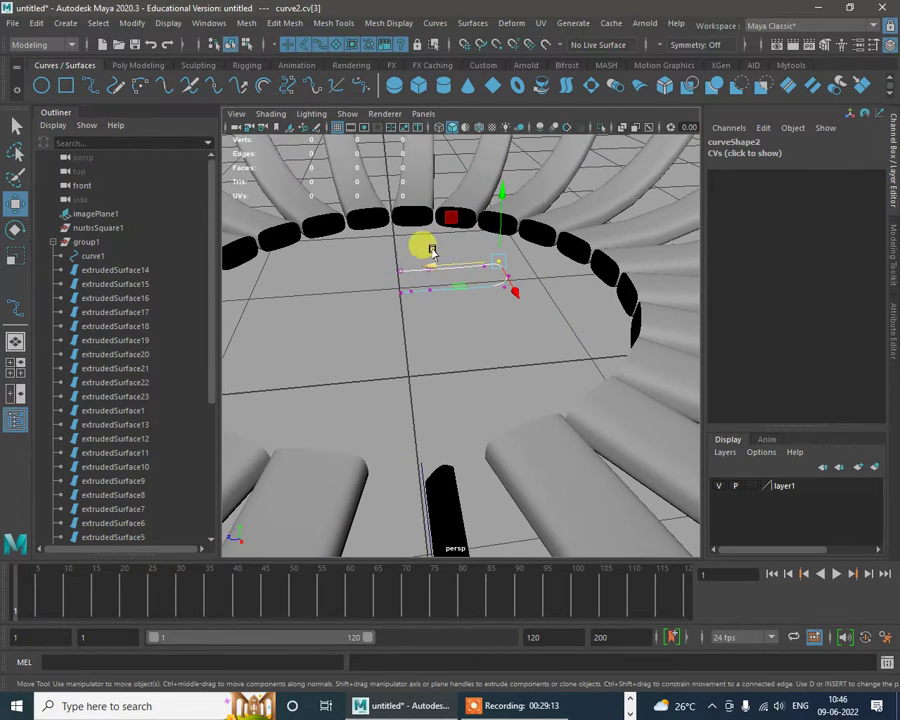
Step: Move the profile curve's outer control vertices along Z to reach the ribs' inner ends, and return to whole-object selection
{"action": "left_click_drag", "start_coordinate": [560, 351], "coordinate": [464, 244]}
{"action": "mouse_move", "coordinate": [431, 279]}
{"action": "left_mouse_down"}
{"action": "mouse_move", "coordinate": [553, 286]}
{"action": "mouse_move", "coordinate": [522, 301]}
{"action": "mouse_move", "coordinate": [468, 271]}
{"action": "mouse_move", "coordinate": [446, 285]}
{"action": "left_mouse_up"}
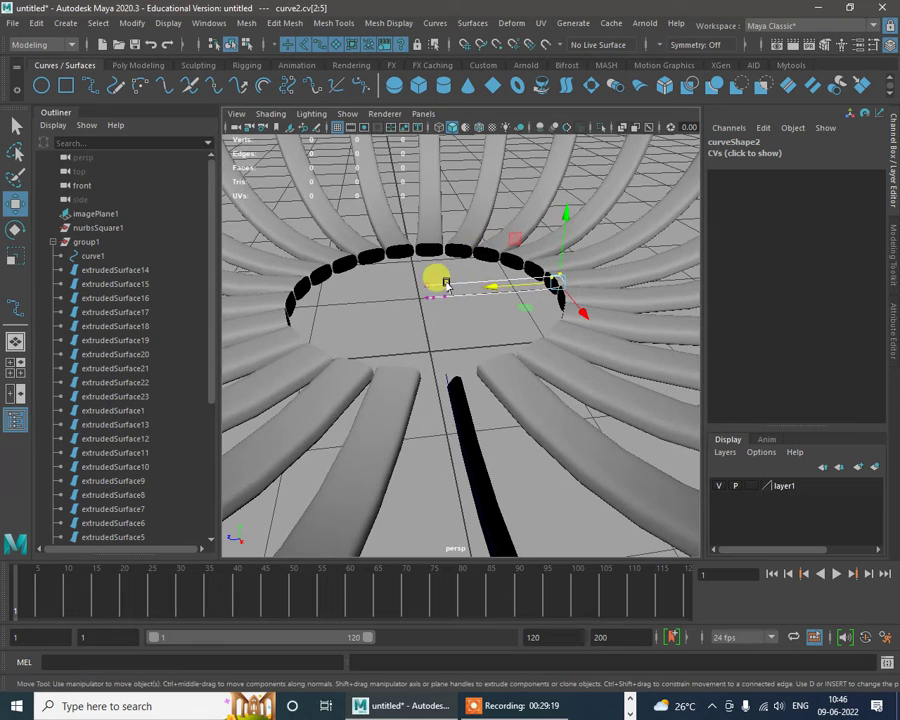
{"action": "right_click_drag", "start_coordinate": [446, 285], "coordinate": [512, 262]}
{"action": "left_click_drag", "start_coordinate": [464, 290], "coordinate": [450, 318], "text": "alt"}
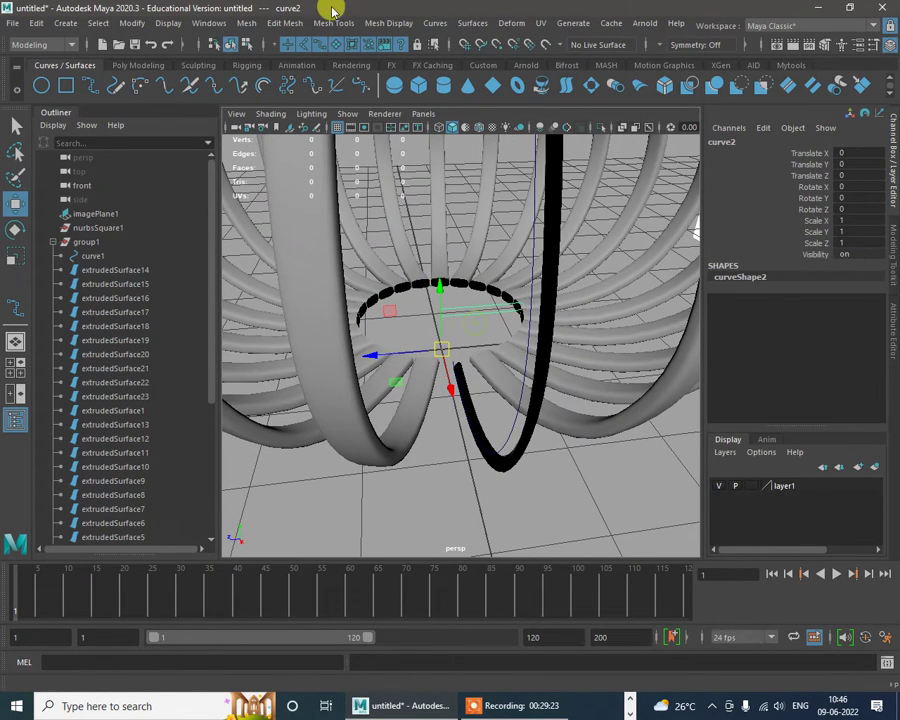
Step: Revolve the base profile curve around the Y axis into a disc, and reverse its surface direction
{"action": "left_click", "coordinate": [472, 23]}
{"action": "left_click", "coordinate": [490, 86]}
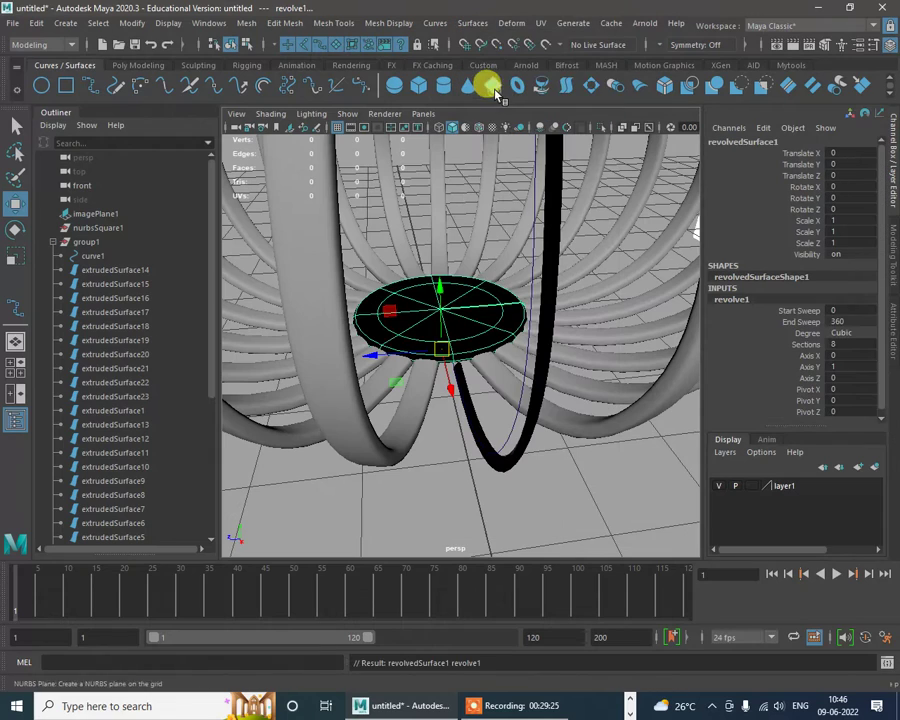
{"action": "left_click_drag", "start_coordinate": [585, 472], "coordinate": [532, 425], "text": "alt"}
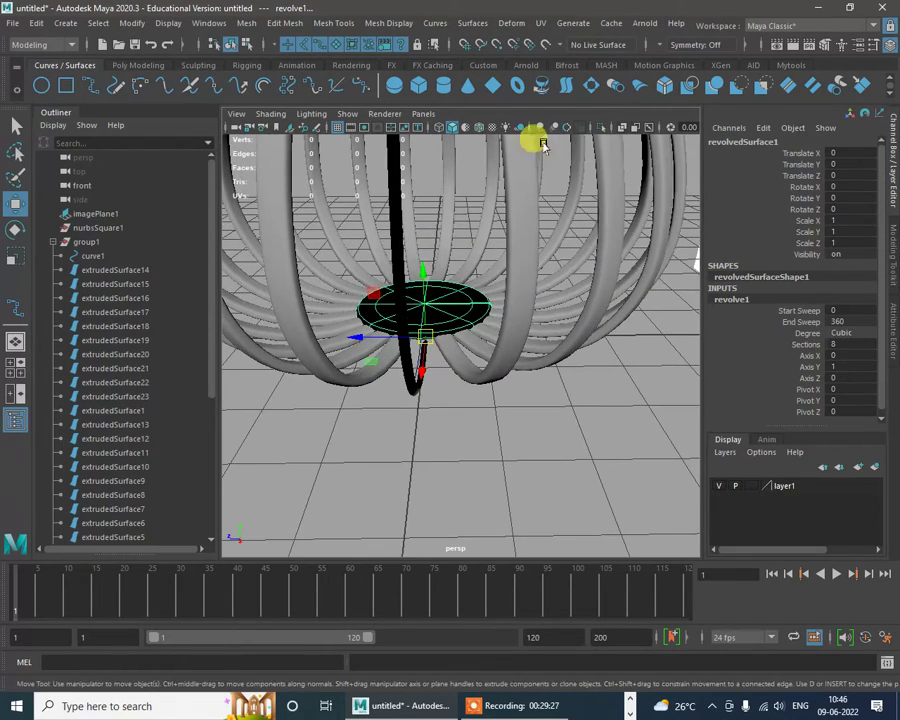
{"action": "left_click", "coordinate": [472, 22]}
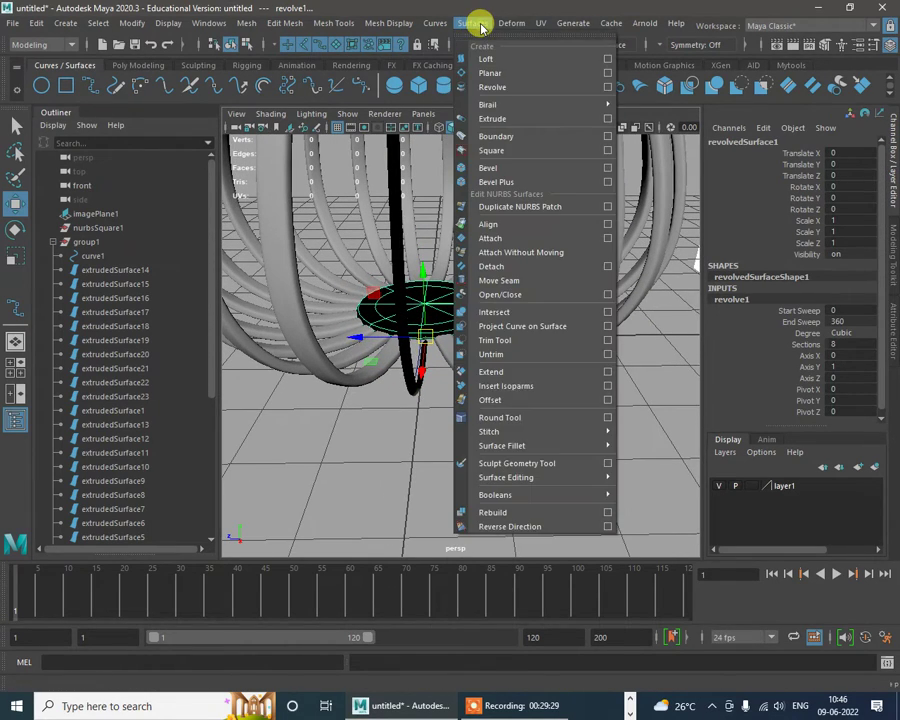
{"action": "left_click", "coordinate": [537, 524]}
{"action": "left_click", "coordinate": [537, 524]}
Step: Examine from several angles how the revolved base disc meets the lower ends of the ribs
{"action": "left_click_drag", "start_coordinate": [537, 524], "coordinate": [545, 395], "text": "alt"}
{"action": "scroll", "coordinate": [514, 301], "scroll_direction": "up", "scroll_amount": 5}
{"action": "left_click_drag", "start_coordinate": [514, 304], "coordinate": [482, 392], "text": "alt"}
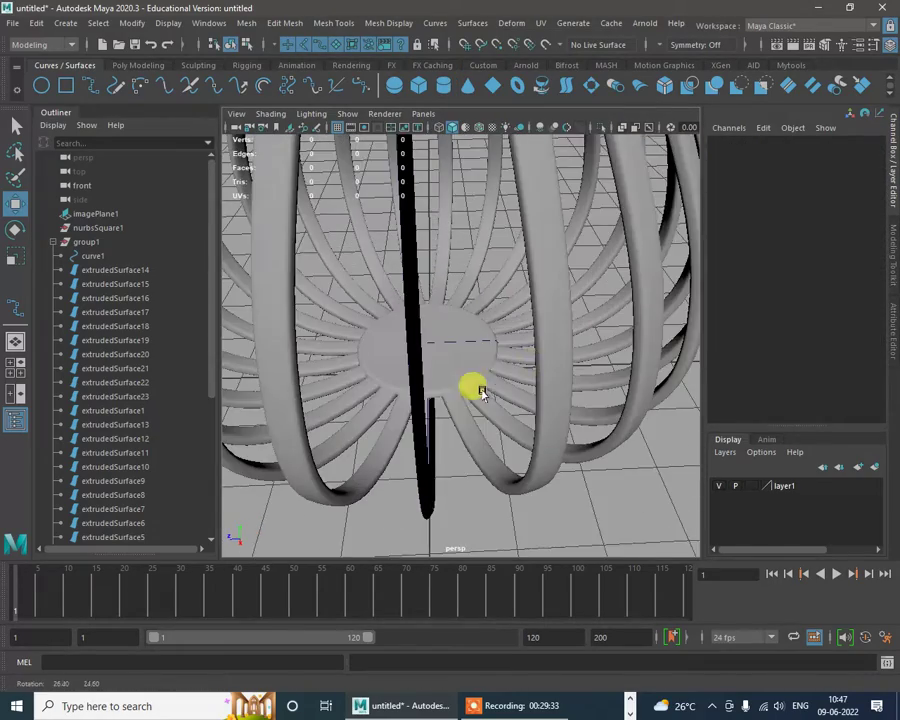
{"action": "scroll", "coordinate": [486, 308], "scroll_direction": "up", "scroll_amount": 1}
{"action": "scroll", "coordinate": [492, 312], "scroll_direction": "up", "scroll_amount": 1}
{"action": "left_click_drag", "start_coordinate": [496, 315], "coordinate": [591, 336], "text": "alt"}
{"action": "scroll", "coordinate": [496, 293], "scroll_direction": "up", "scroll_amount": 2}
{"action": "scroll", "coordinate": [495, 266], "scroll_direction": "down", "scroll_amount": 5}
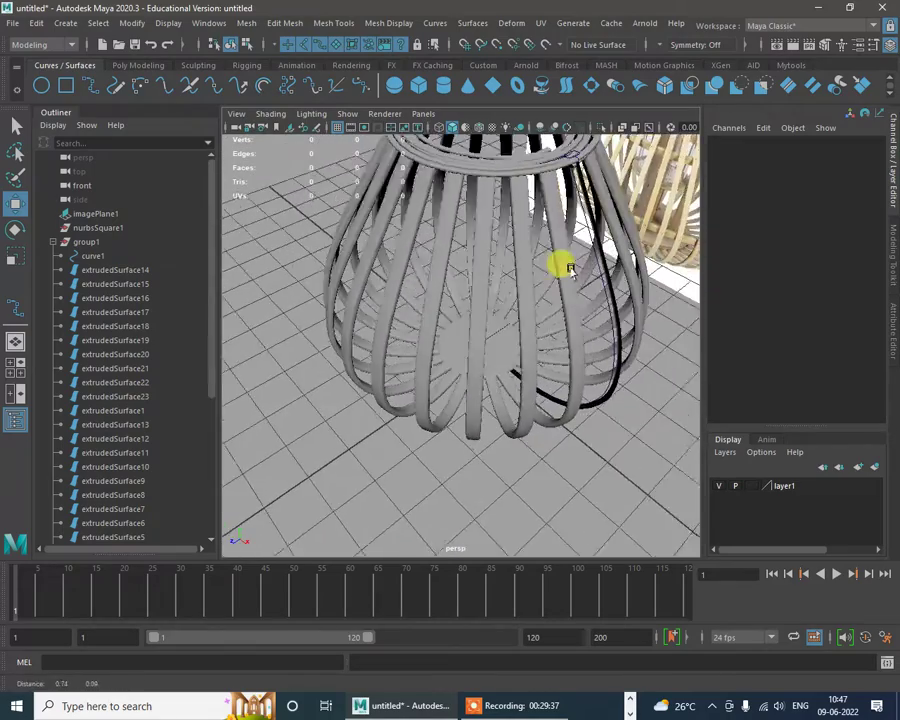
{"action": "scroll", "coordinate": [591, 336], "scroll_direction": "up", "scroll_amount": 4}
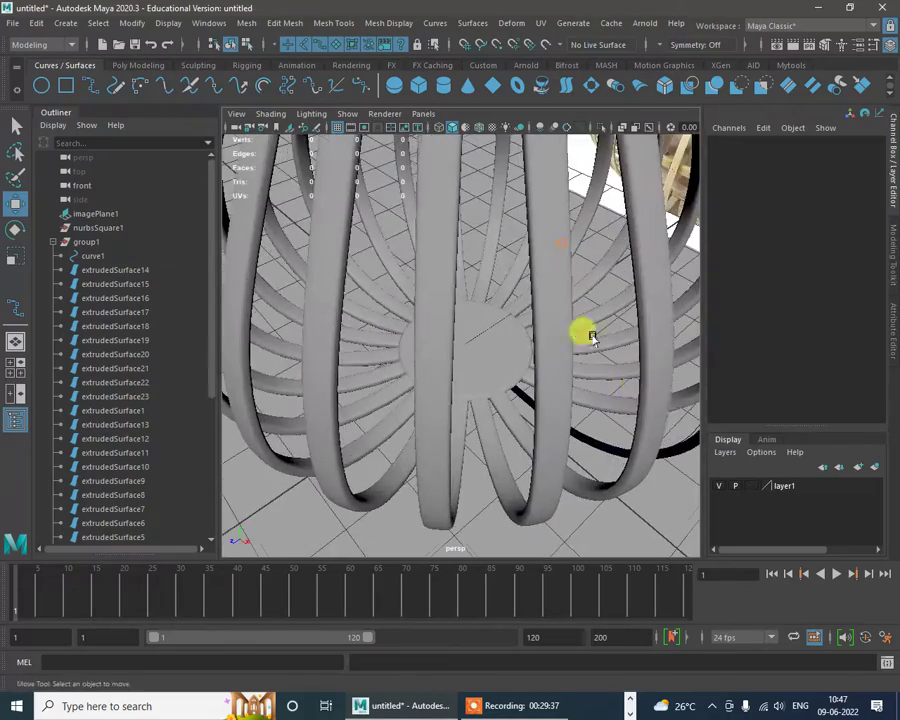
{"action": "middle_click_drag", "start_coordinate": [652, 399], "coordinate": [499, 348], "text": "alt"}
Step: Replace the black rib by deleting it, duplicating the neighbouring rib, and rotating the copy about Y into the gap
{"action": "left_click", "coordinate": [371, 328]}
{"action": "left_click_drag", "start_coordinate": [368, 340], "coordinate": [460, 294], "text": "alt"}
{"action": "right_click_drag", "start_coordinate": [460, 294], "coordinate": [540, 362], "text": "alt"}
{"action": "mouse_move", "coordinate": [540, 362]}
{"action": "left_mouse_down", "text": "alt"}
{"action": "mouse_move", "coordinate": [466, 388]}
{"action": "mouse_move", "coordinate": [536, 366]}
{"action": "mouse_move", "coordinate": [553, 373]}
{"action": "left_mouse_up", "text": "alt"}
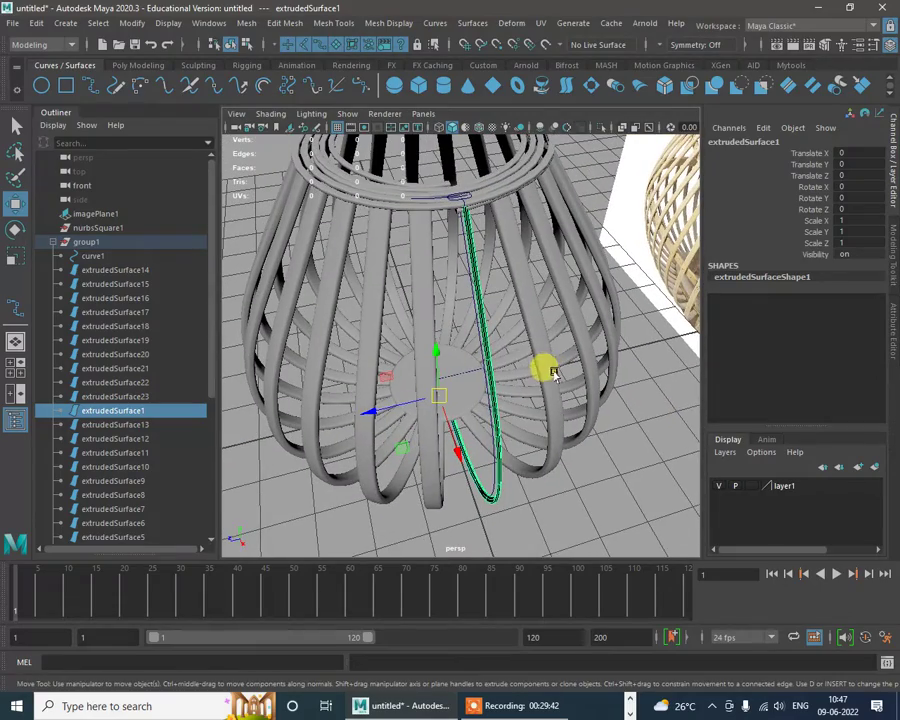
{"action": "left_click", "coordinate": [546, 424]}
{"action": "key", "text": "ctrl+d"}
{"action": "key", "text": "e"}
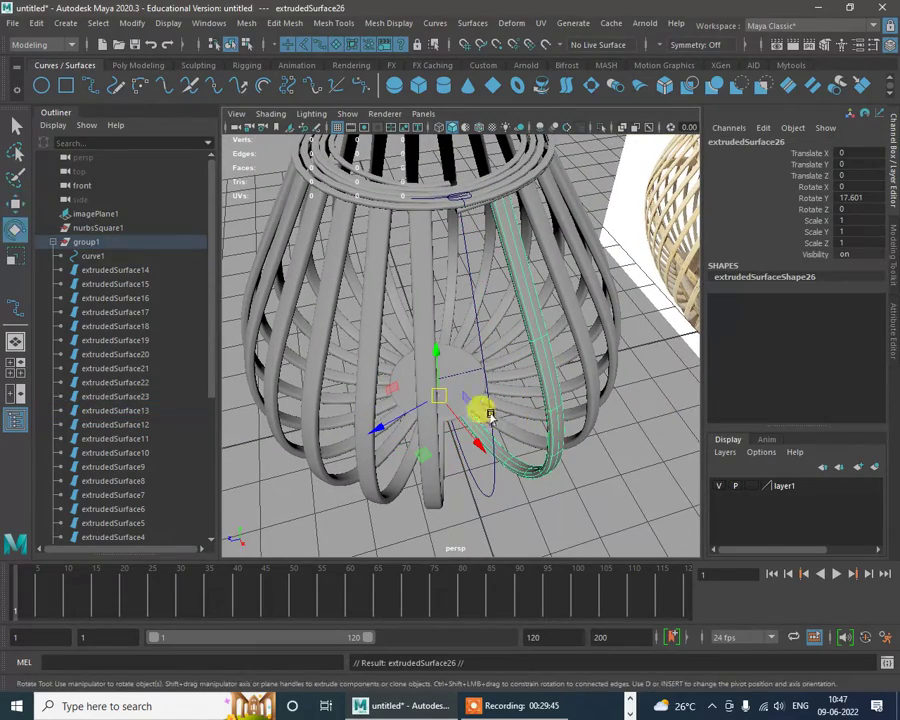
{"action": "left_click_drag", "start_coordinate": [465, 447], "coordinate": [447, 447]}
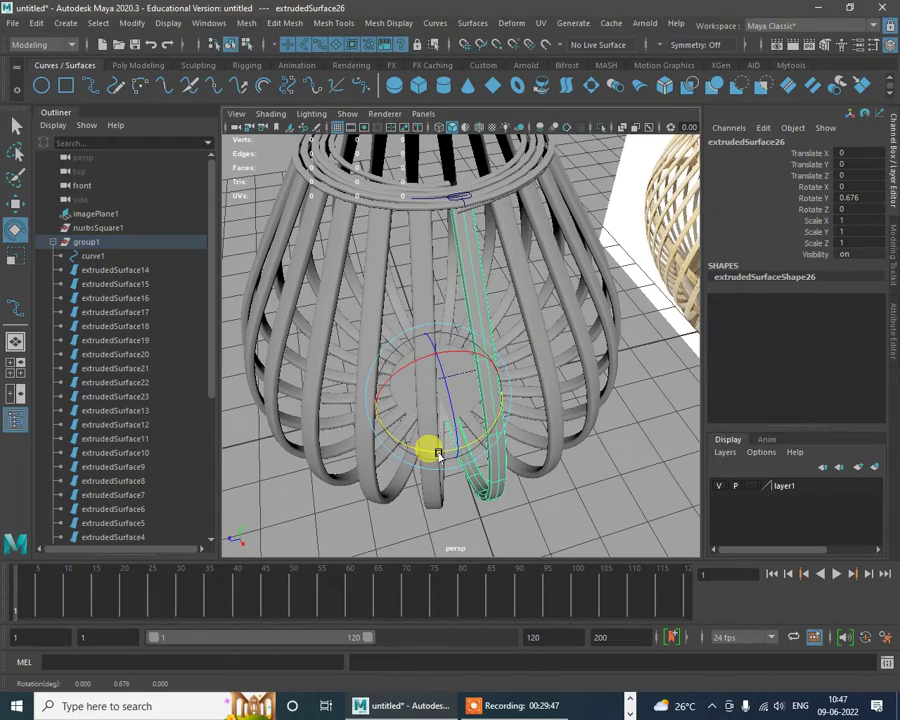
{"action": "left_click", "coordinate": [592, 489]}
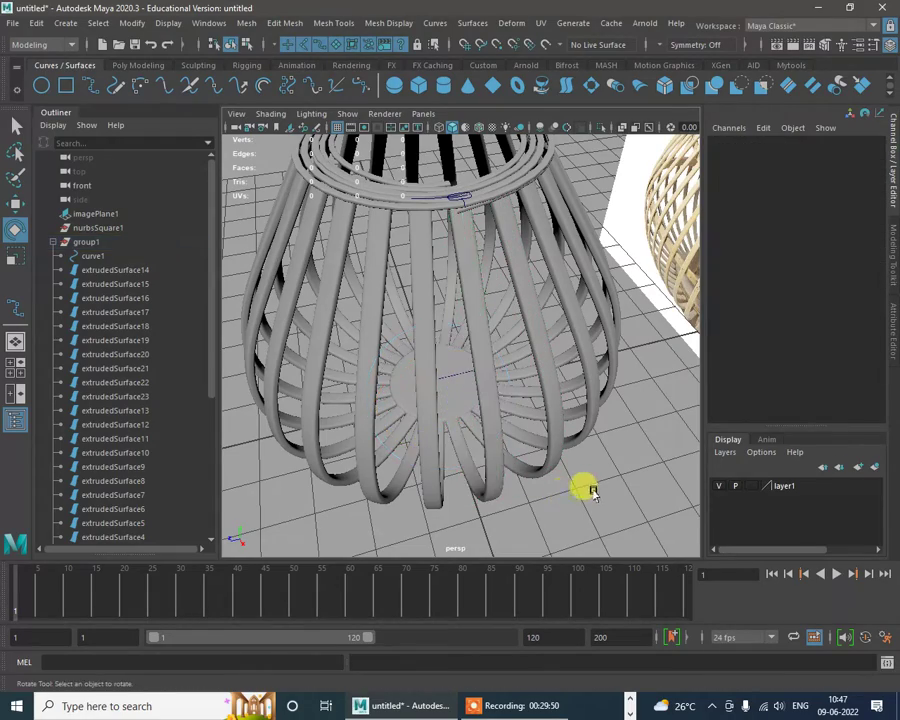
Step: Duplicate the revolved base disc and move the copy slightly down along Y beneath the original
{"action": "scroll", "coordinate": [595, 489], "scroll_direction": "down", "scroll_amount": 5}
{"action": "left_click_drag", "start_coordinate": [597, 488], "coordinate": [545, 352], "text": "alt"}
{"action": "scroll", "coordinate": [498, 307], "scroll_direction": "up", "scroll_amount": 5}
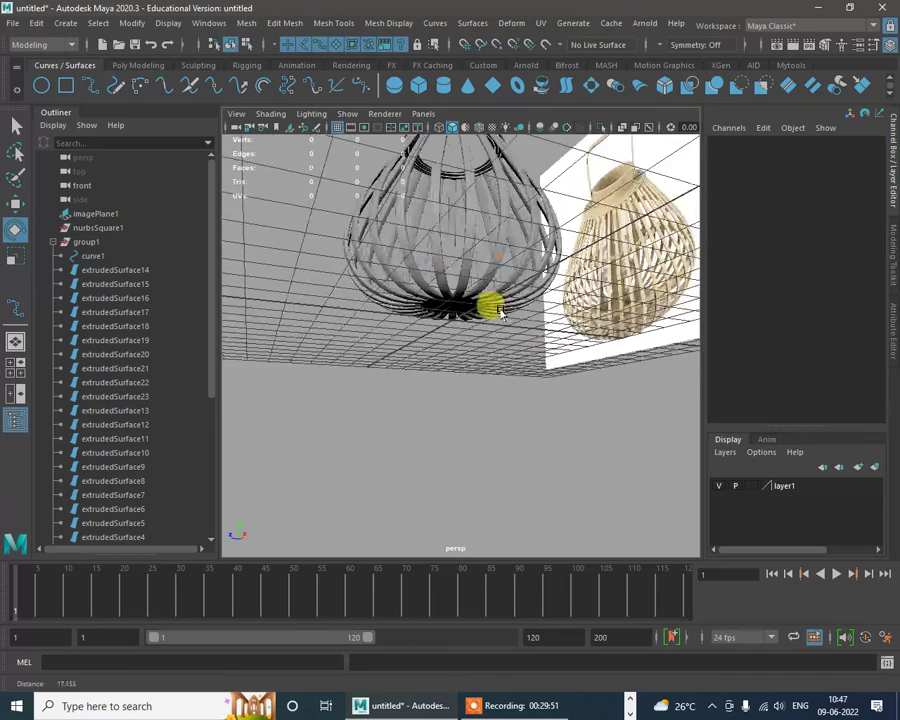
{"action": "left_click", "coordinate": [438, 281]}
{"action": "scroll", "coordinate": [484, 302], "scroll_direction": "up", "scroll_amount": 2}
{"action": "middle_click_drag", "start_coordinate": [510, 345], "coordinate": [497, 381], "text": "alt"}
{"action": "key", "text": "w"}
{"action": "left_click_drag", "start_coordinate": [496, 381], "coordinate": [465, 347], "text": "alt"}
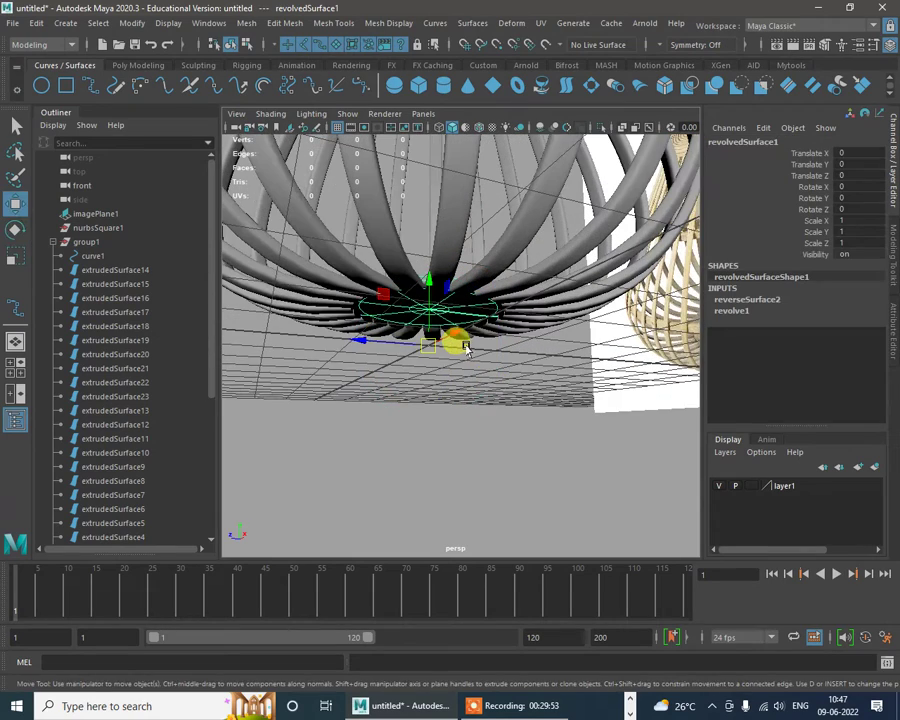
{"action": "key", "text": "ctrl+d"}
{"action": "left_click_drag", "start_coordinate": [424, 280], "coordinate": [426, 283]}
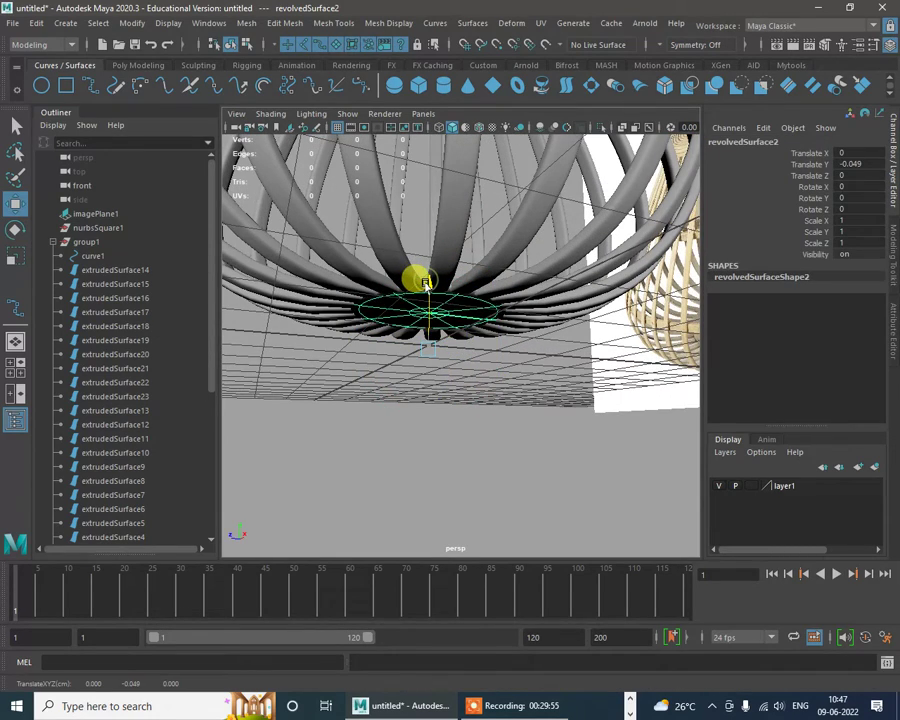
Step: Lower the duplicated base disc further, to about 0.1 unit below the original, checking it from underneath
{"action": "left_click", "coordinate": [538, 454]}
{"action": "left_click_drag", "start_coordinate": [538, 454], "coordinate": [469, 400], "text": "alt"}
{"action": "right_click_drag", "start_coordinate": [469, 400], "coordinate": [497, 442], "text": "alt"}
{"action": "left_click_drag", "start_coordinate": [444, 399], "coordinate": [478, 308], "text": "alt"}
{"action": "left_click", "coordinate": [448, 303]}
{"action": "scroll", "coordinate": [422, 303], "scroll_direction": "down", "scroll_amount": 5}
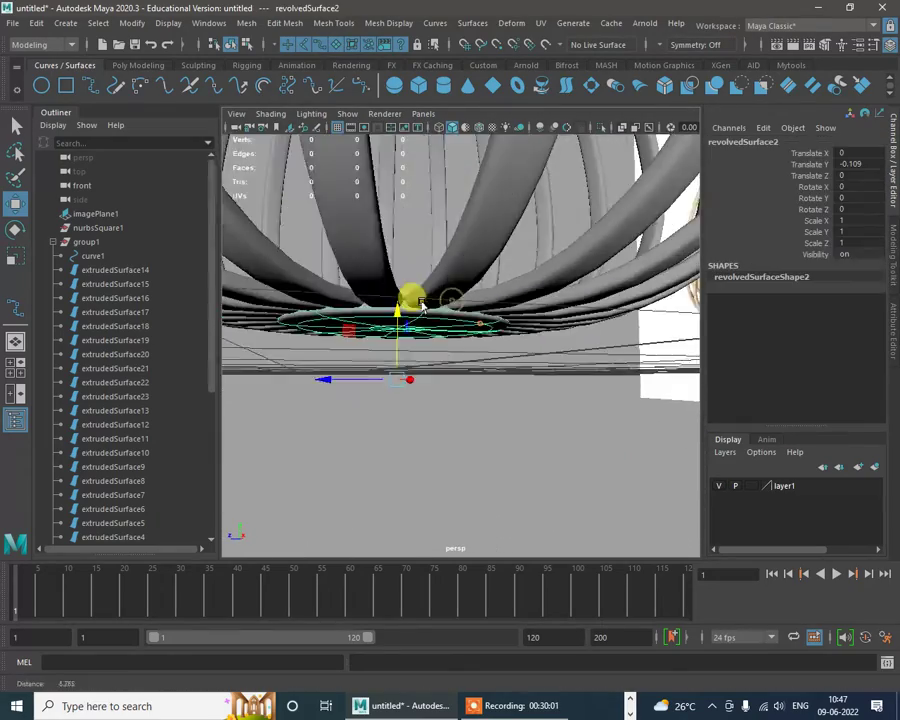
{"action": "left_click_drag", "start_coordinate": [420, 303], "coordinate": [434, 328], "text": "alt"}
{"action": "scroll", "coordinate": [438, 306], "scroll_direction": "up", "scroll_amount": 3}
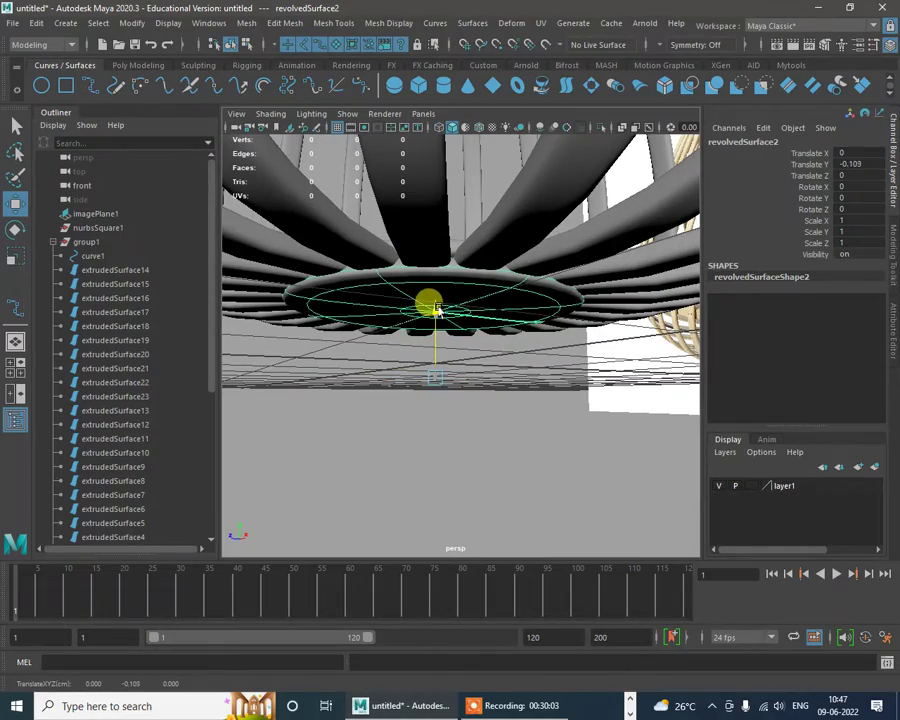
{"action": "left_click", "coordinate": [546, 430]}
Step: Examine the whole lantern, and compare its top with the reference image's collar in the front view
{"action": "left_click_drag", "start_coordinate": [546, 430], "coordinate": [410, 281], "text": "alt"}
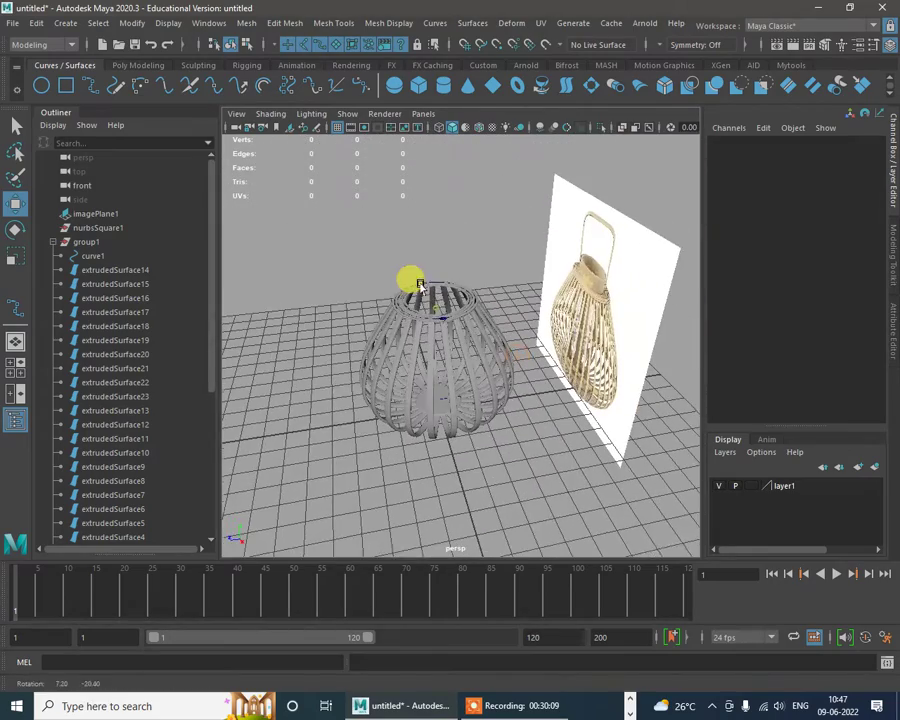
{"action": "left_click_drag", "start_coordinate": [594, 275], "coordinate": [516, 261], "text": "alt"}
{"action": "key", "text": "space"}
{"action": "key", "text": "space"}
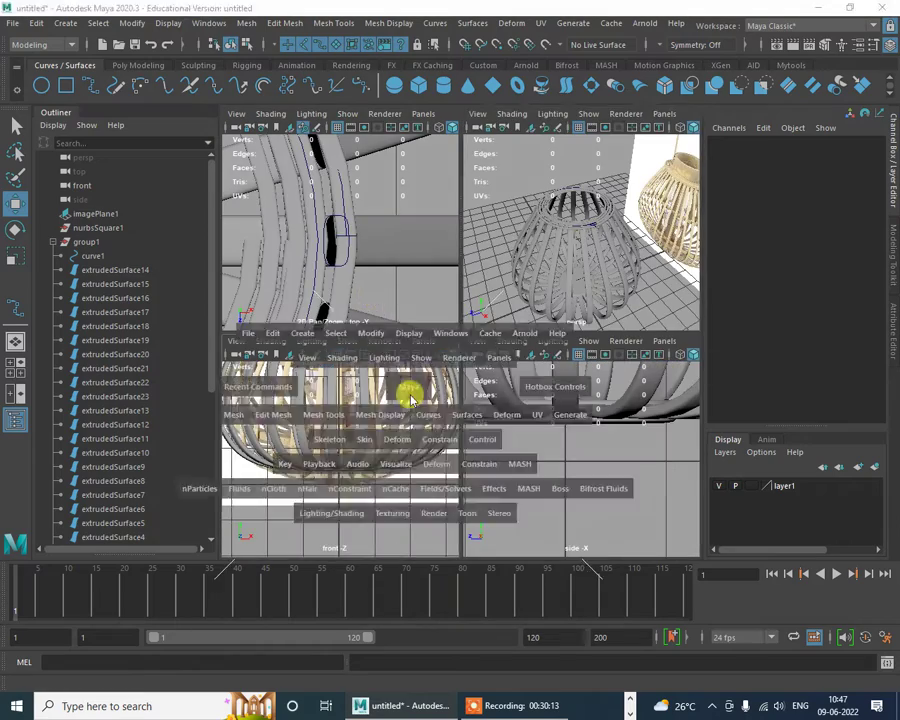
{"action": "right_click_drag", "start_coordinate": [412, 398], "coordinate": [456, 240], "text": "alt"}
{"action": "middle_click_drag", "start_coordinate": [421, 142], "coordinate": [412, 242], "text": "alt"}
{"action": "right_click_drag", "start_coordinate": [412, 242], "coordinate": [508, 344], "text": "alt"}
{"action": "scroll", "coordinate": [500, 325], "scroll_direction": "up", "scroll_amount": 3}
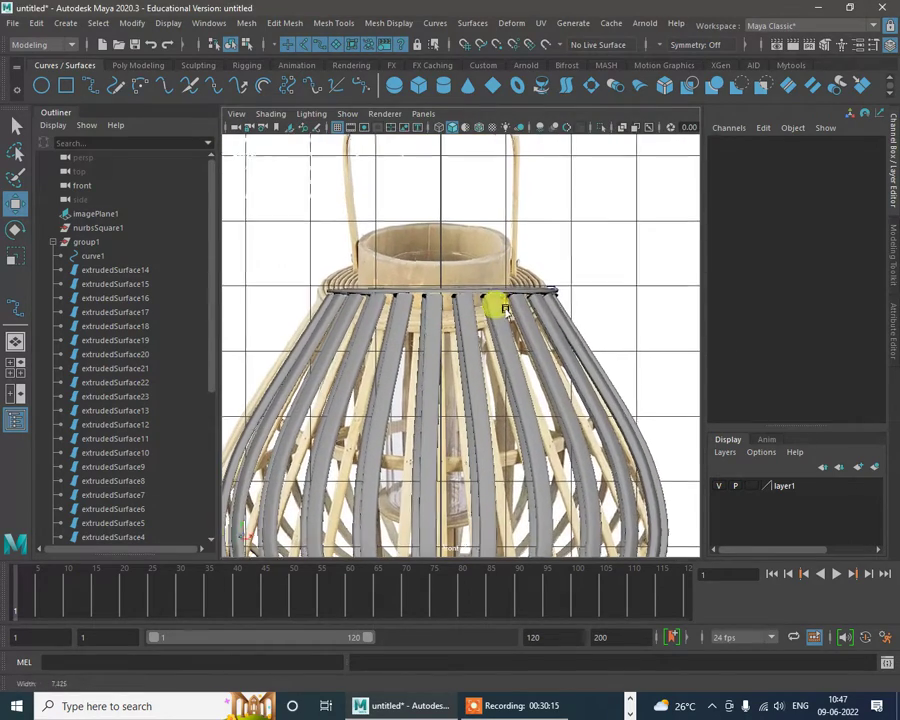
Step: Start an EP curve at the collar's inner rim edge in the front view, and undo the points placed along its outer wall
{"action": "left_click", "coordinate": [90, 86]}
{"action": "scroll", "coordinate": [470, 292], "scroll_direction": "up", "scroll_amount": 2}
{"action": "scroll", "coordinate": [483, 247], "scroll_direction": "up", "scroll_amount": 4}
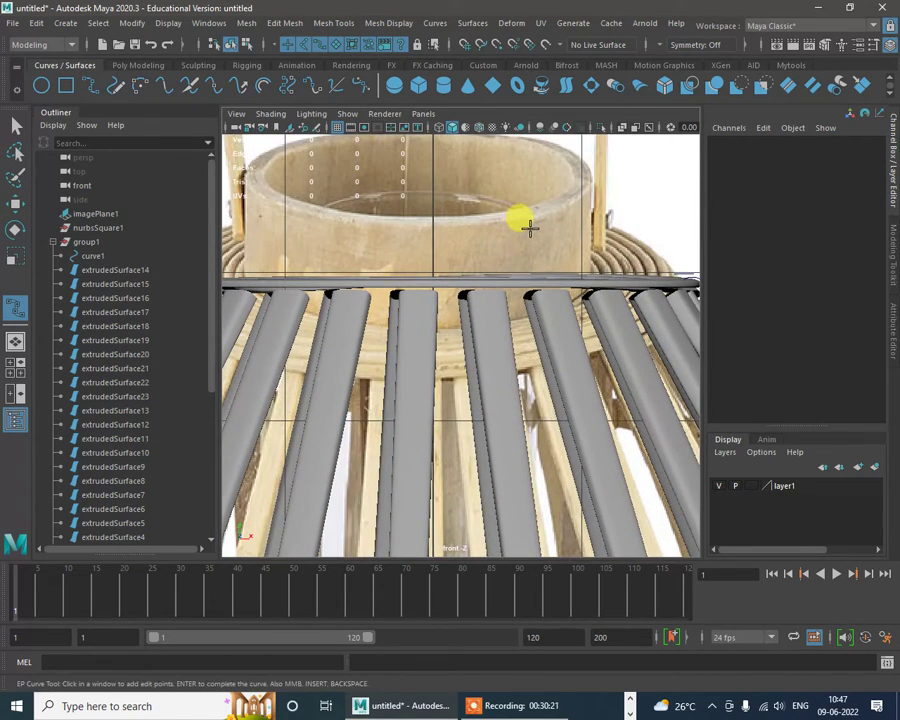
{"action": "left_click", "coordinate": [577, 177]}
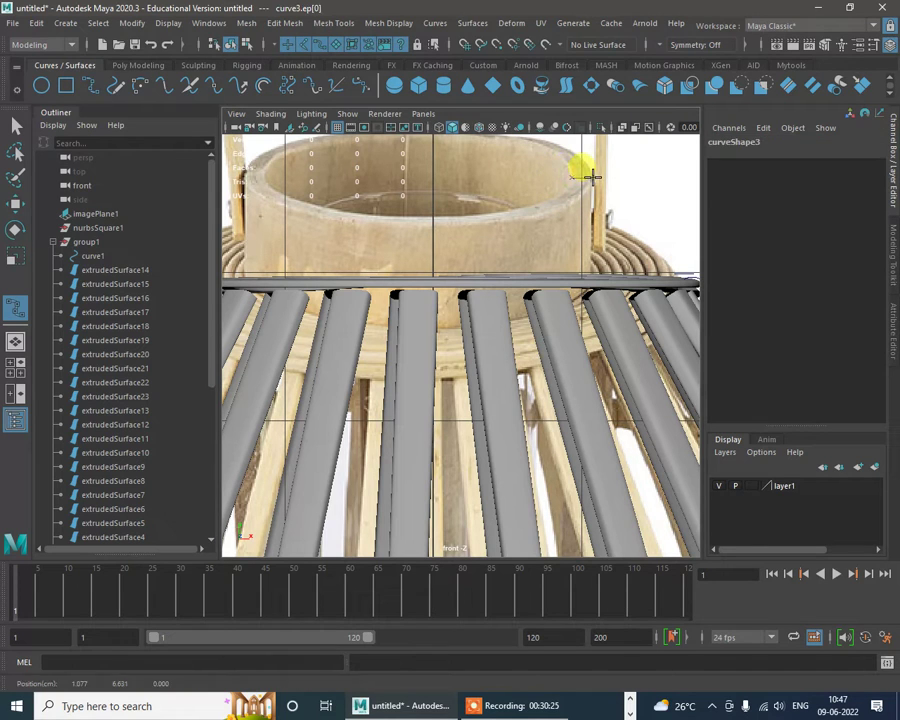
{"action": "left_click", "coordinate": [596, 235]}
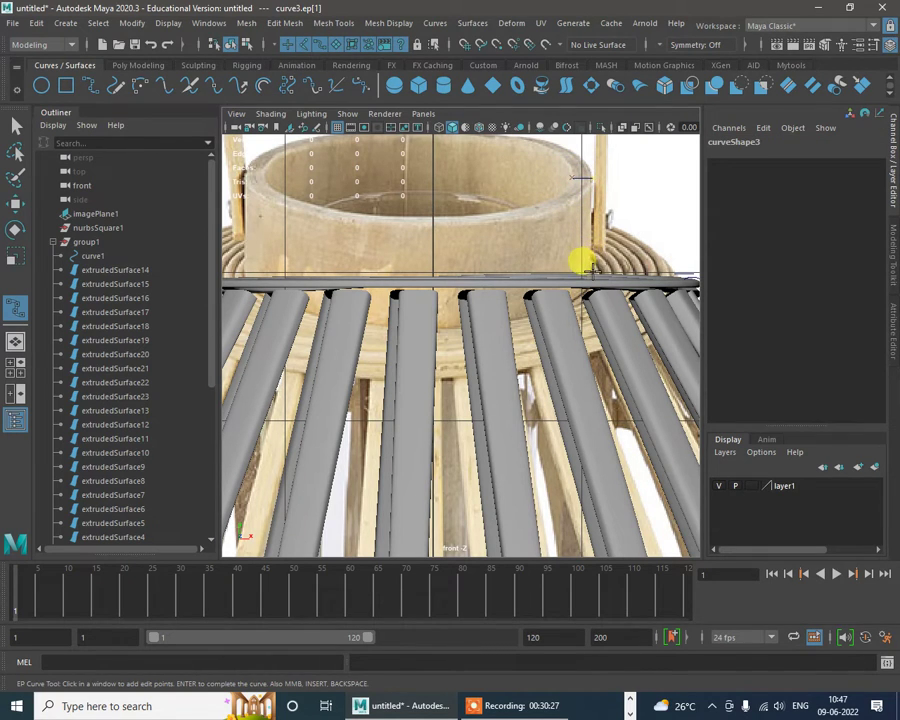
{"action": "left_click", "coordinate": [592, 270]}
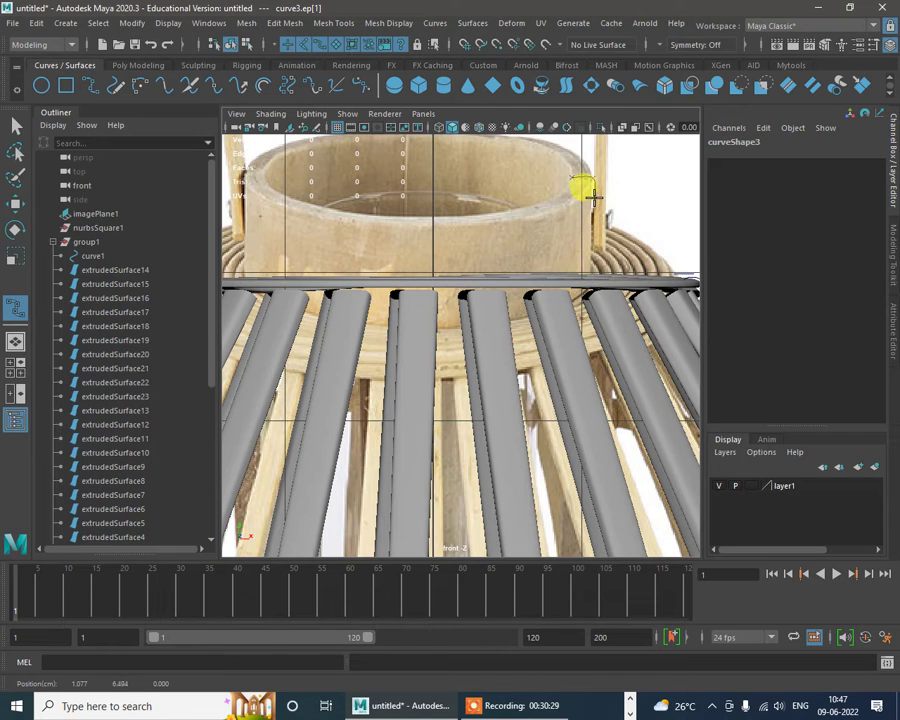
{"action": "left_click", "coordinate": [593, 243]}
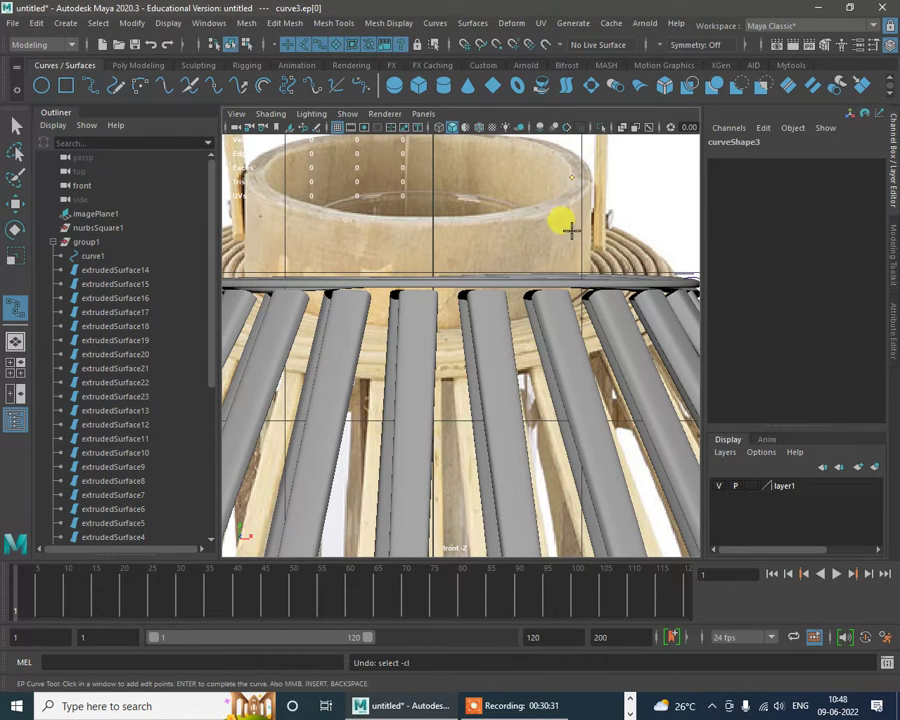
Step: Try to trace the collar's rim thickness and outer wall down to the spiral rim as an EP curve, and delete it
{"action": "scroll", "coordinate": [570, 228], "scroll_direction": "up", "scroll_amount": 6}
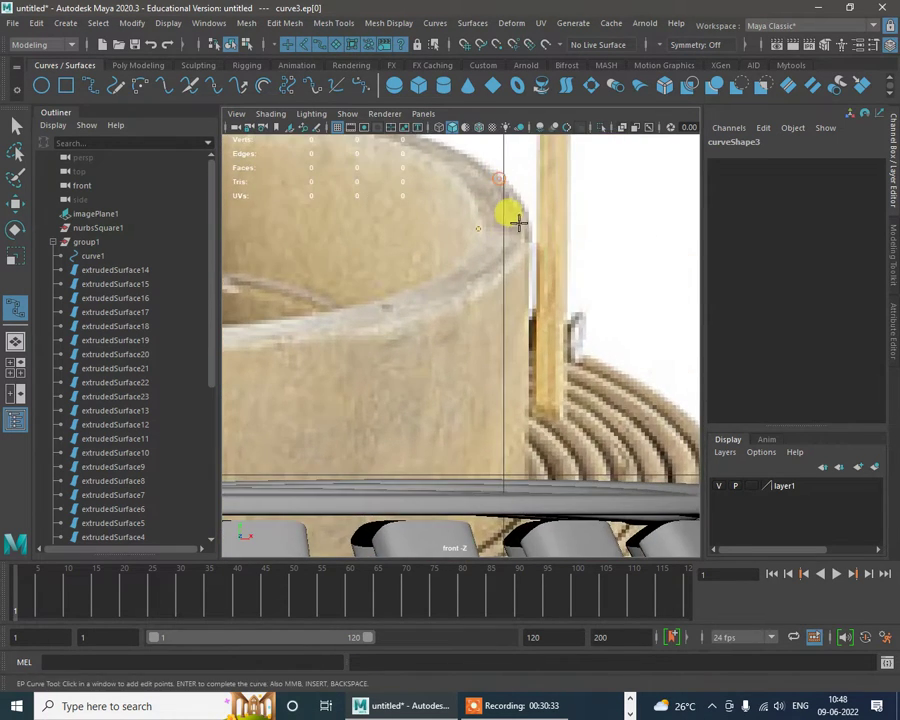
{"action": "left_click", "coordinate": [531, 229]}
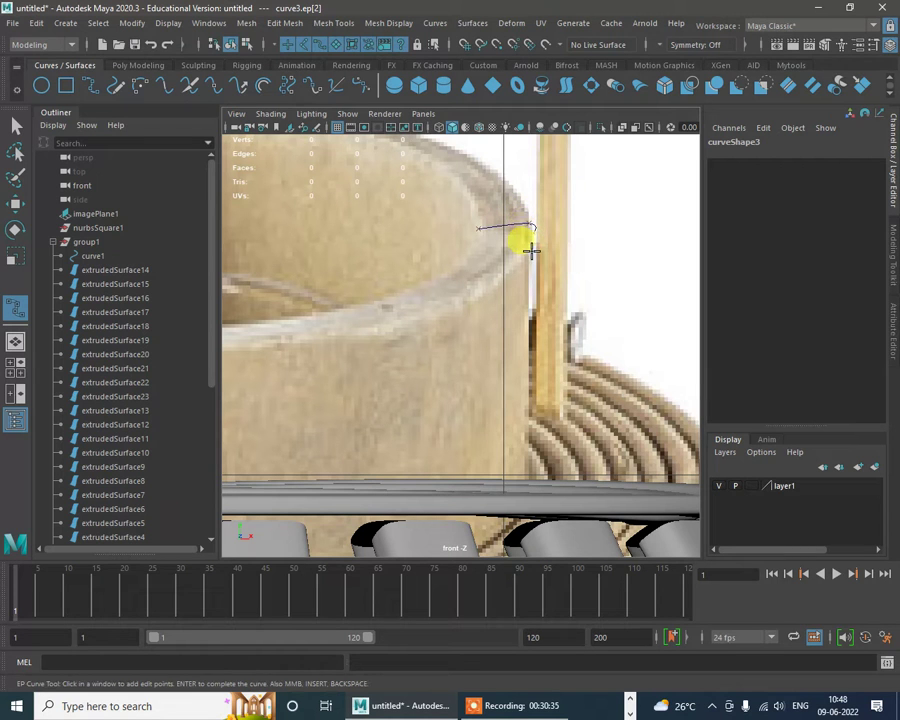
{"action": "left_click", "coordinate": [531, 280]}
{"action": "scroll", "coordinate": [553, 385], "scroll_direction": "down", "scroll_amount": 7}
{"action": "middle_click_drag", "start_coordinate": [548, 370], "coordinate": [538, 302], "text": "alt"}
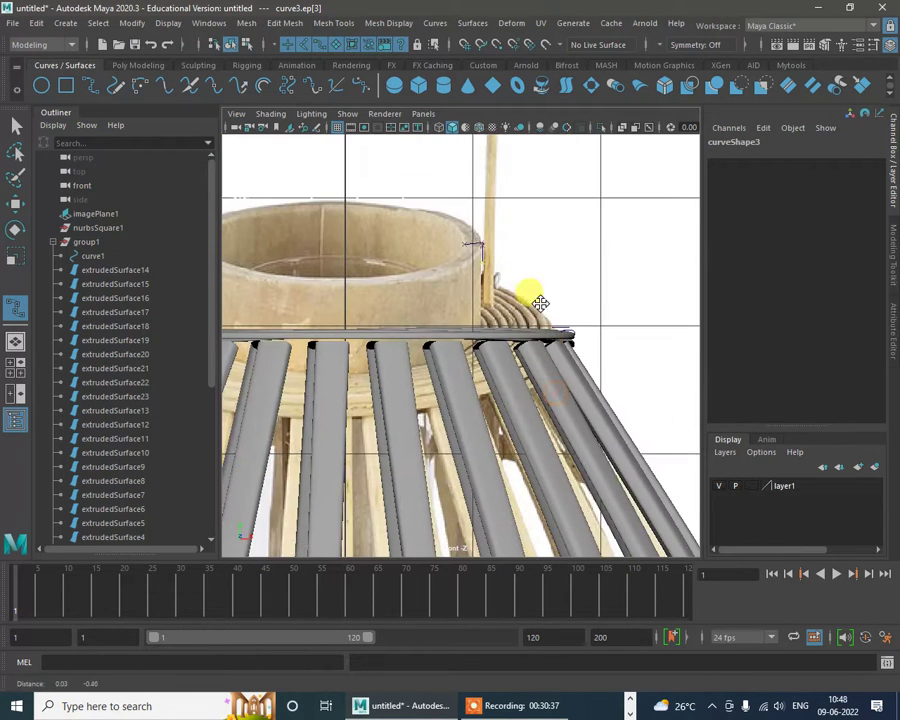
{"action": "scroll", "coordinate": [510, 326], "scroll_direction": "up", "scroll_amount": 1}
{"action": "middle_click_drag", "start_coordinate": [480, 309], "coordinate": [482, 319]}
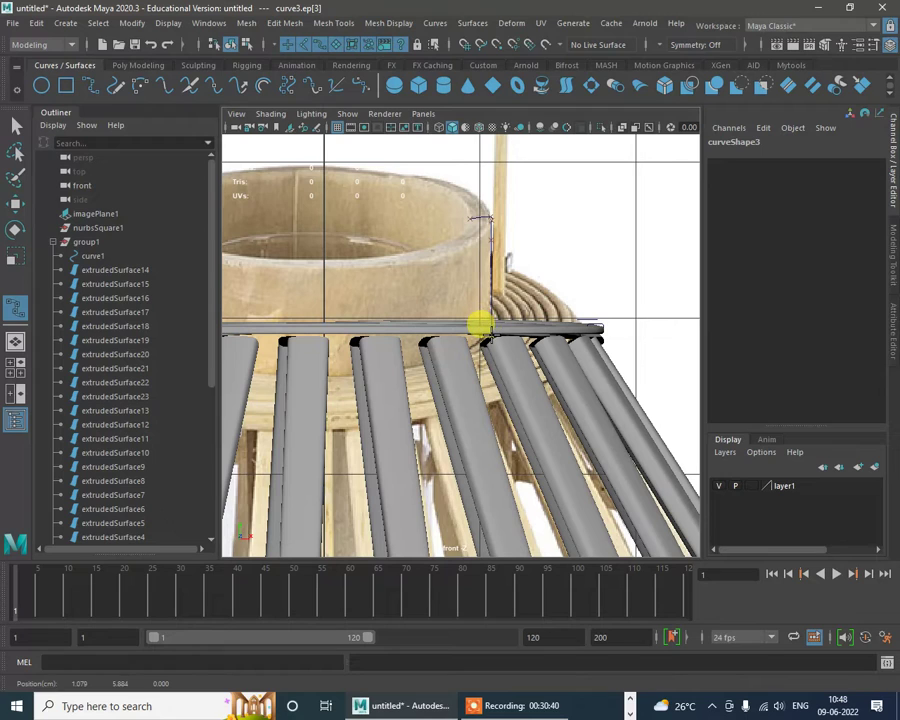
{"action": "left_click", "coordinate": [478, 324]}
{"action": "left_click", "coordinate": [466, 331]}
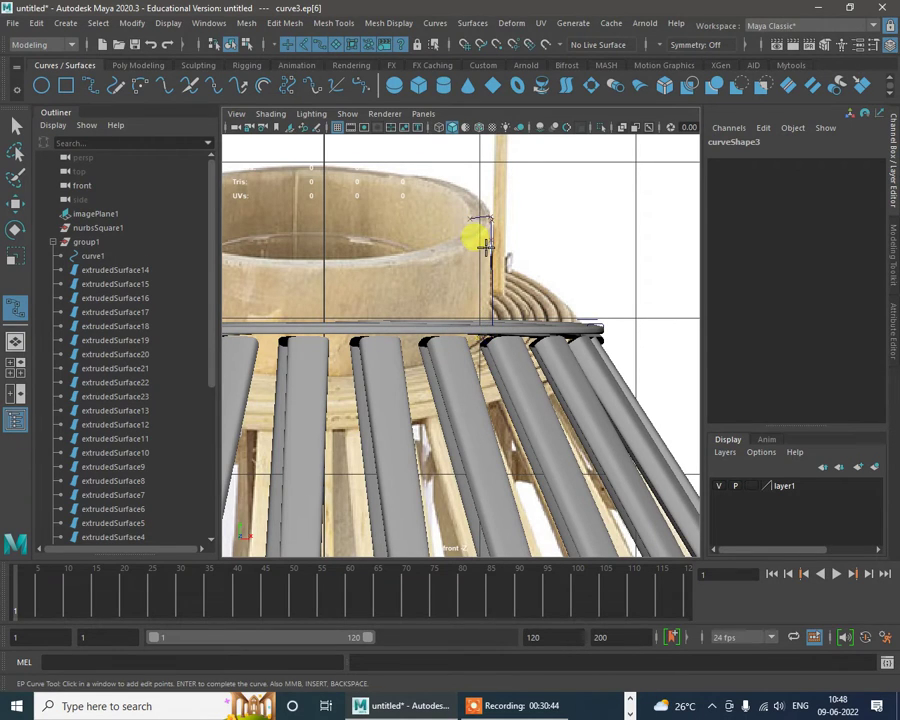
{"action": "key", "text": "w"}
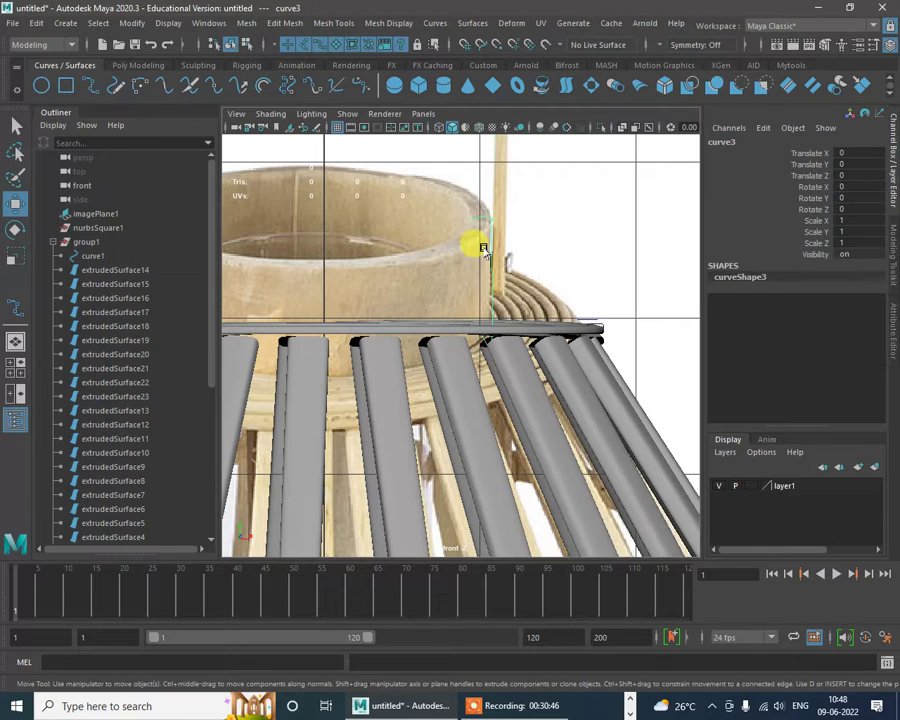
{"action": "key", "text": "Delete"}
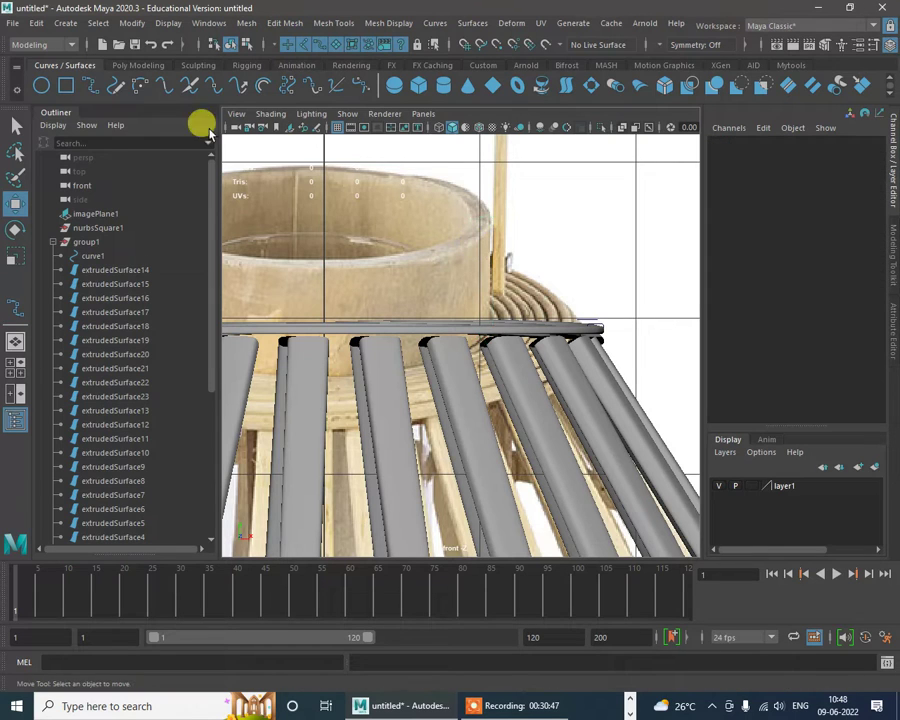
Step: Create a NURBS circle, raise it to about Y 6.18 at the reference collar, and rotate it 90 degrees about X
{"action": "left_click", "coordinate": [40, 88]}
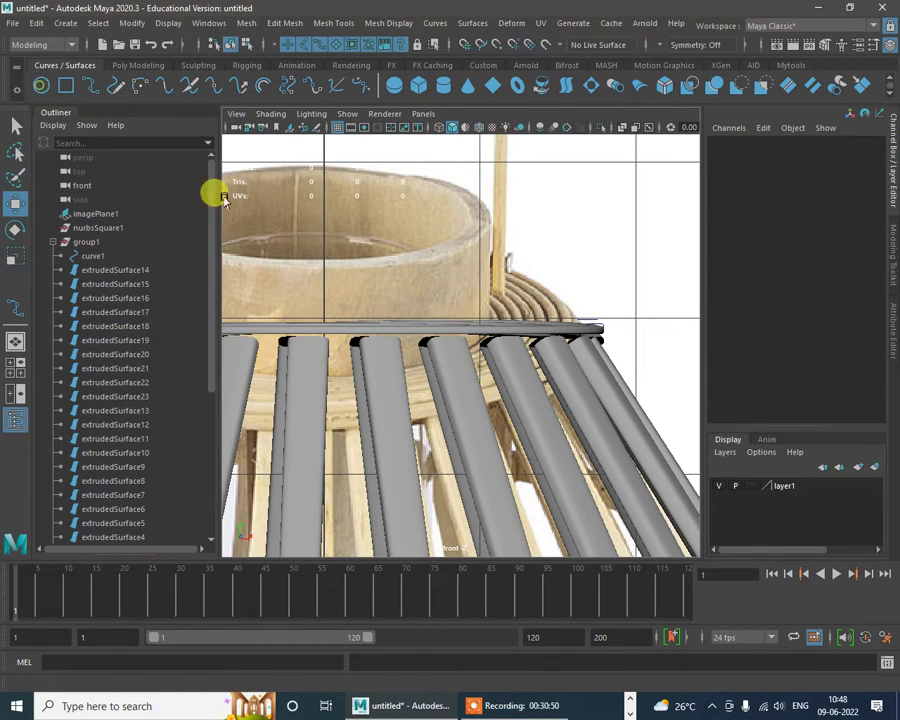
{"action": "scroll", "coordinate": [458, 315], "scroll_direction": "down", "scroll_amount": 6}
{"action": "left_click_drag", "start_coordinate": [447, 425], "coordinate": [470, 284]}
{"action": "scroll", "coordinate": [484, 396], "scroll_direction": "up", "scroll_amount": 4}
{"action": "key", "text": "e"}
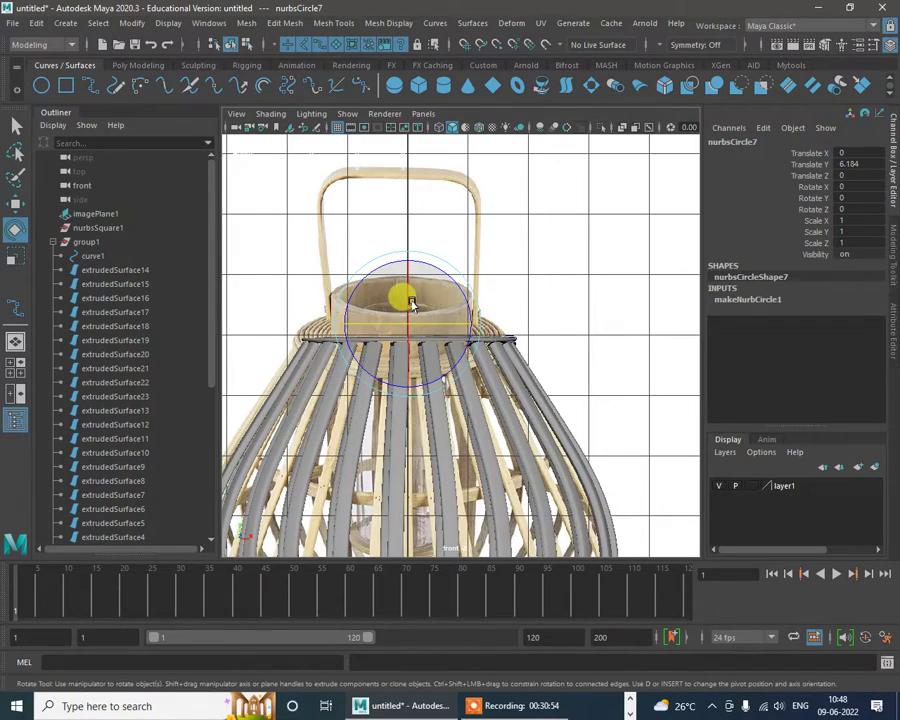
{"action": "left_click_drag", "start_coordinate": [405, 292], "coordinate": [470, 340]}
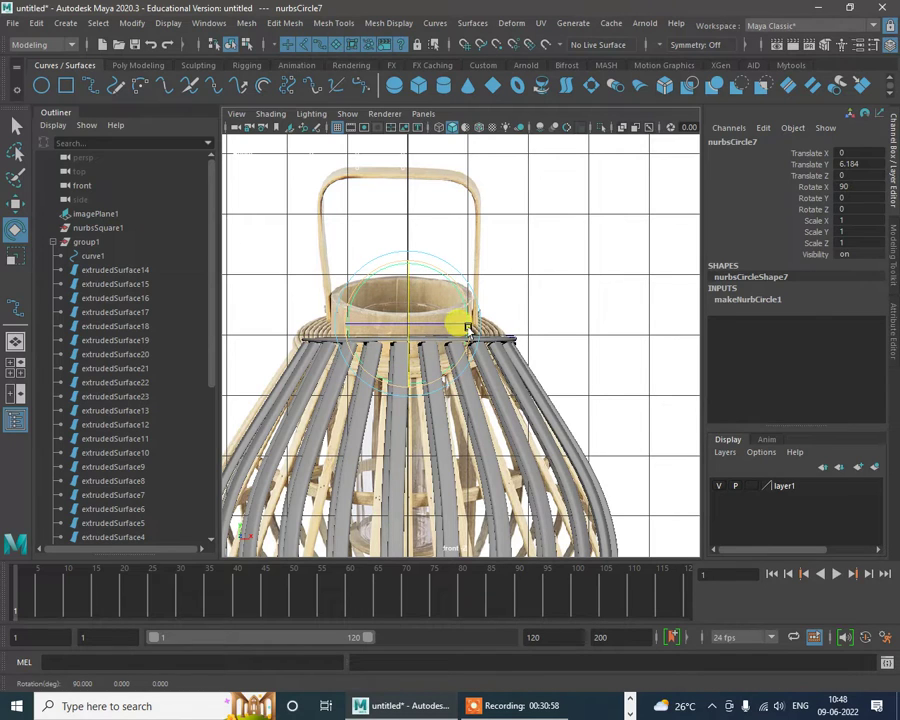
Step: Scale the circle uniformly to about 0.51 and move it along X to about 1.03, onto the collar's outer wall
{"action": "key", "text": "r"}
{"action": "left_click_drag", "start_coordinate": [408, 328], "coordinate": [353, 347]}
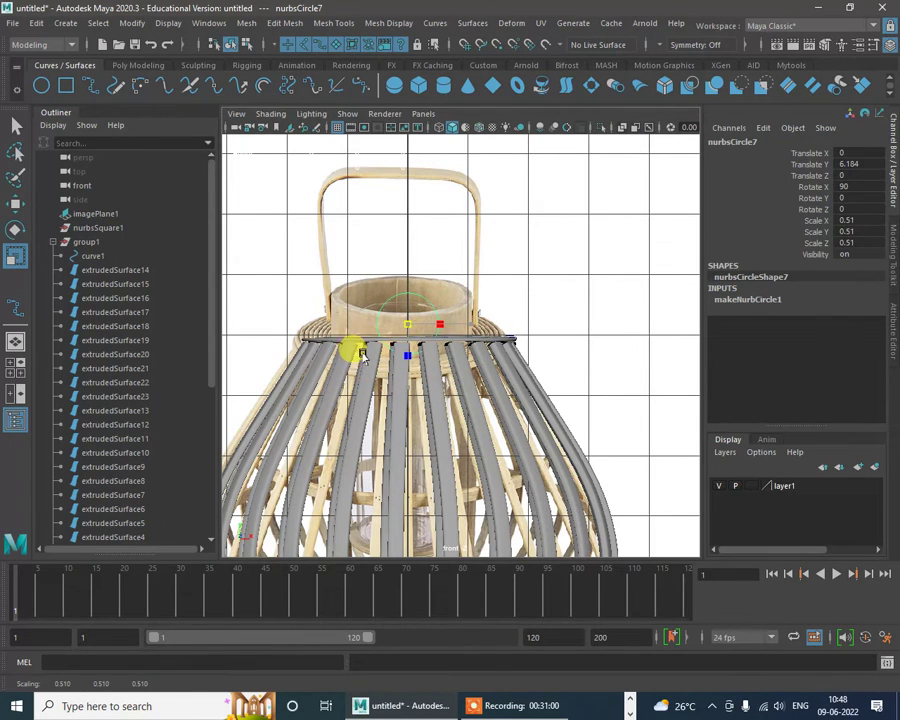
{"action": "key", "text": "w"}
{"action": "left_click_drag", "start_coordinate": [460, 317], "coordinate": [481, 325]}
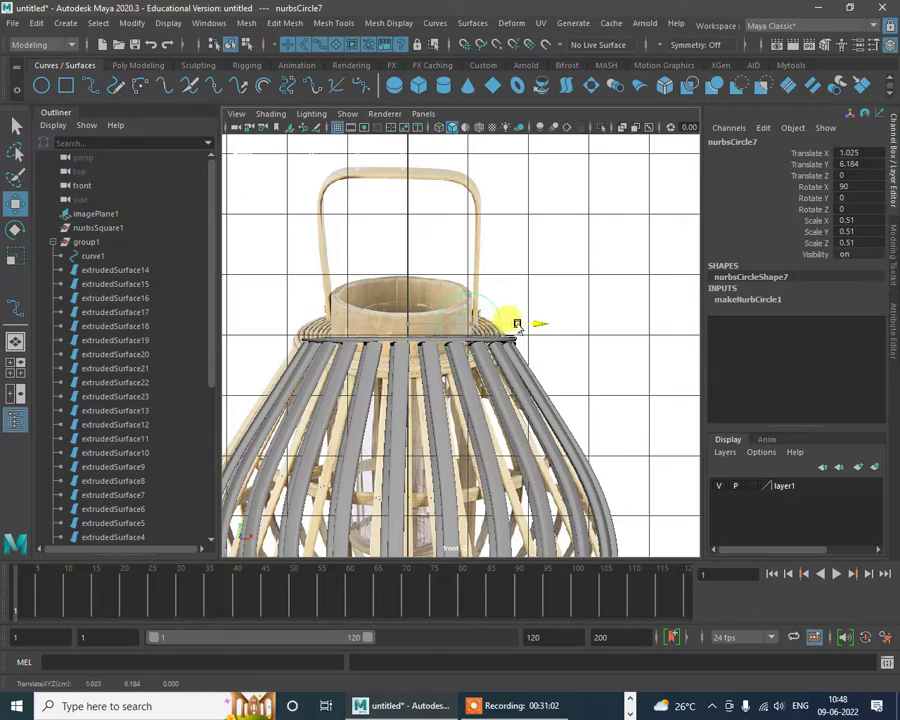
Step: Narrow the circle into an upright oval at X 1.179 over the spiral rim, scaling X to 0.077 and Z to 0.322
{"action": "key", "text": "space"}
{"action": "key", "text": "space"}
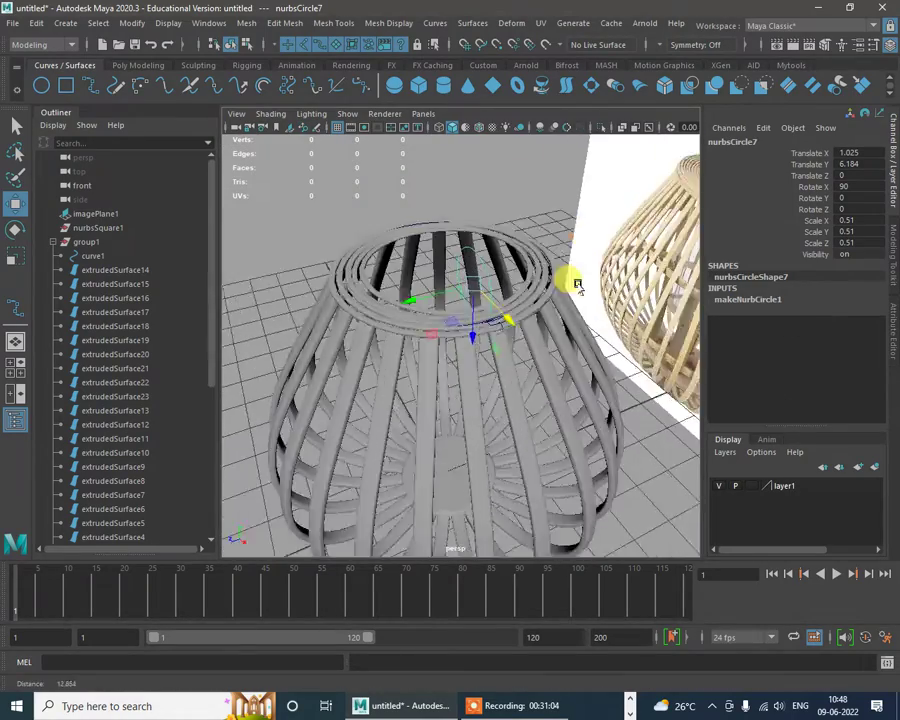
{"action": "scroll", "coordinate": [590, 335], "scroll_direction": "up", "scroll_amount": 5}
{"action": "left_click_drag", "start_coordinate": [575, 285], "coordinate": [555, 228], "text": "alt"}
{"action": "key", "text": "r"}
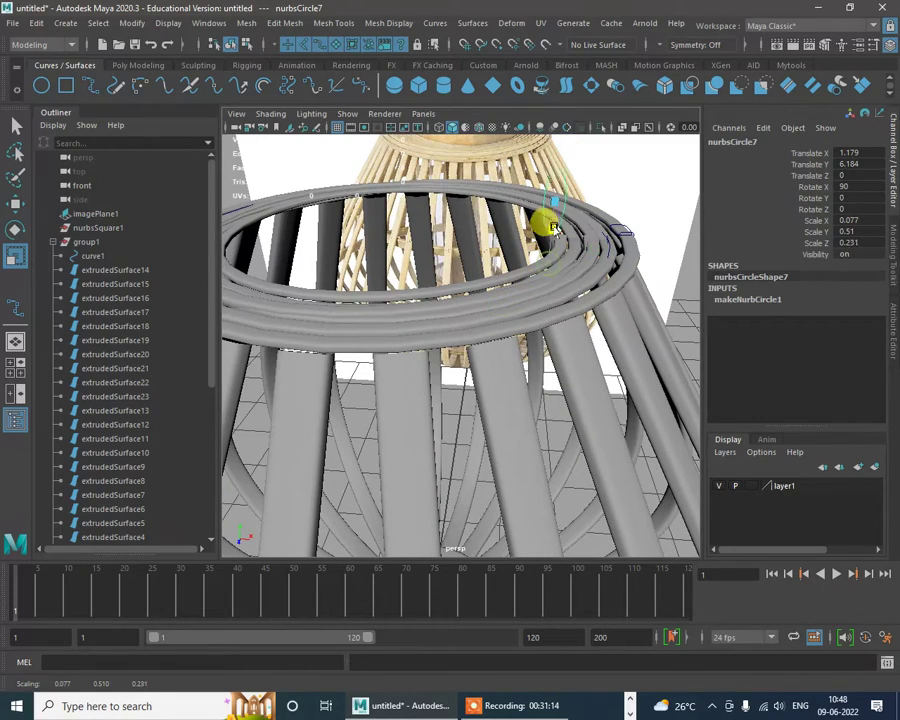
{"action": "left_click_drag", "start_coordinate": [578, 270], "coordinate": [657, 308], "text": "alt"}
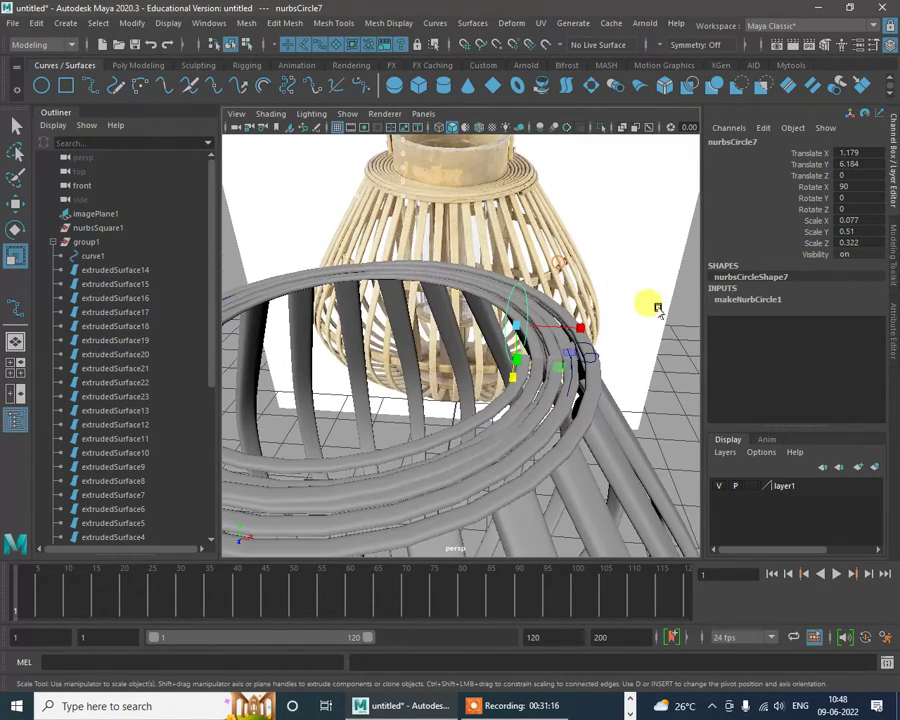
Step: Level the oval's upper three control vertices, and likewise its lower three, into straight horizontal rows in the front view
{"action": "right_click_drag", "start_coordinate": [690, 303], "coordinate": [604, 297]}
{"action": "key", "text": "space"}
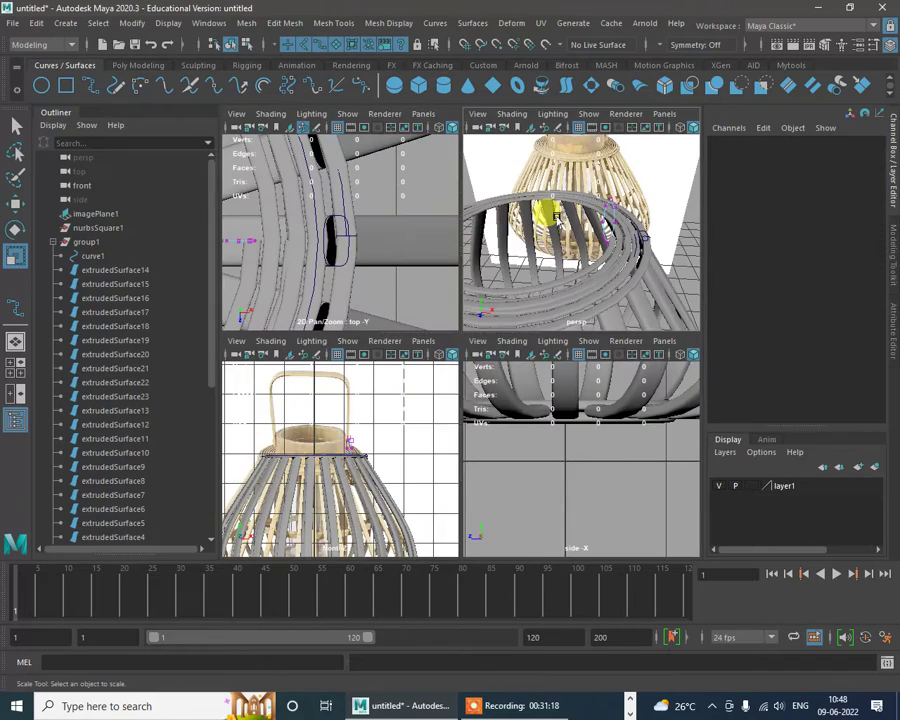
{"action": "key", "text": "space"}
{"action": "key", "text": "space"}
{"action": "scroll", "coordinate": [432, 261], "scroll_direction": "up", "scroll_amount": 5}
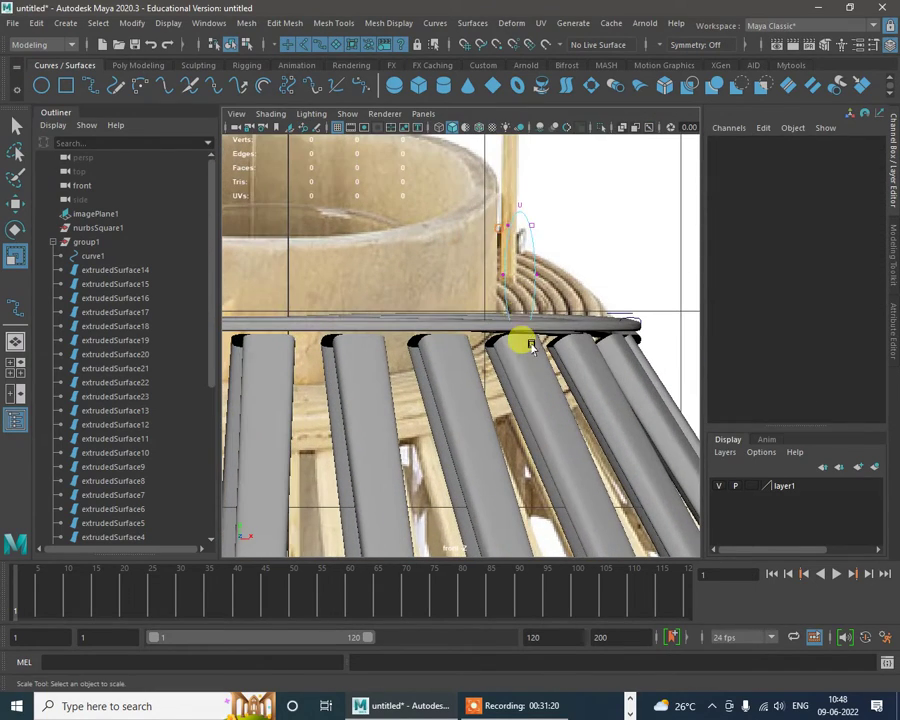
{"action": "left_click_drag", "start_coordinate": [549, 244], "coordinate": [549, 245]}
{"action": "left_click_drag", "start_coordinate": [516, 280], "coordinate": [526, 187]}
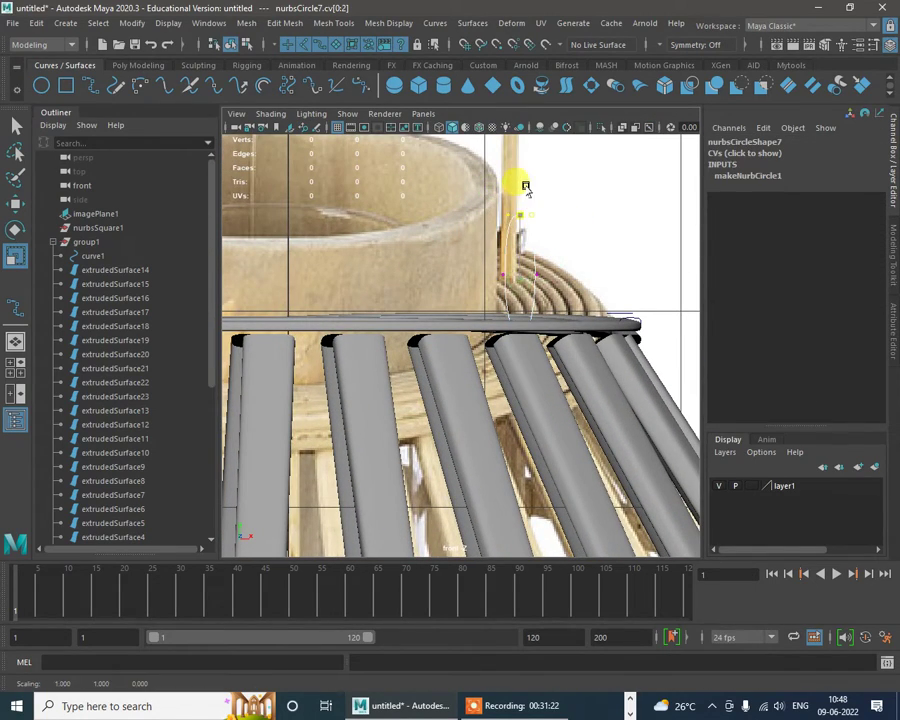
{"action": "middle_click_drag", "start_coordinate": [534, 294], "coordinate": [527, 251], "text": "alt"}
{"action": "left_click_drag", "start_coordinate": [477, 265], "coordinate": [511, 354]}
{"action": "scroll", "coordinate": [523, 175], "scroll_direction": "up", "scroll_amount": 5}
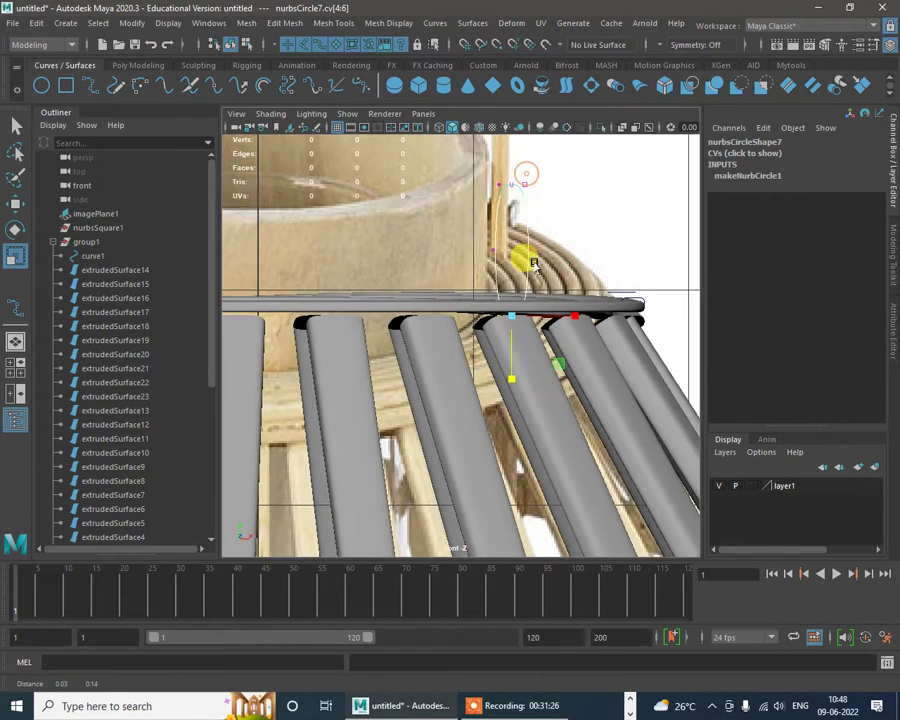
{"action": "middle_click_drag", "start_coordinate": [566, 311], "coordinate": [534, 370], "text": "alt"}
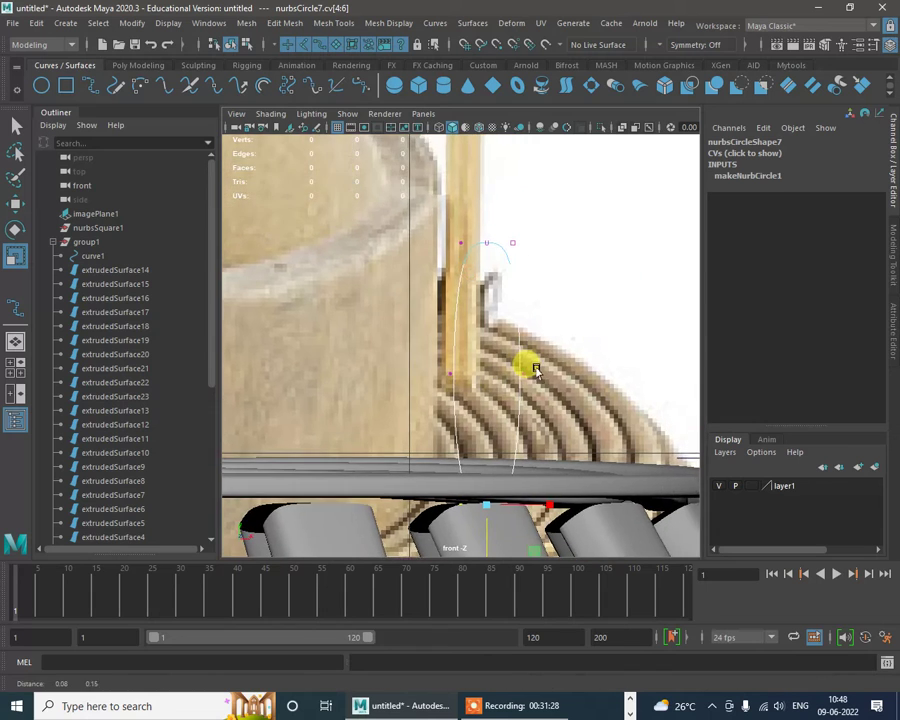
{"action": "scroll", "coordinate": [522, 307], "scroll_direction": "up", "scroll_amount": 2}
Step: Insert knots at two curve points, one on each upper shoulder of the oval profile
{"action": "key", "text": "w"}
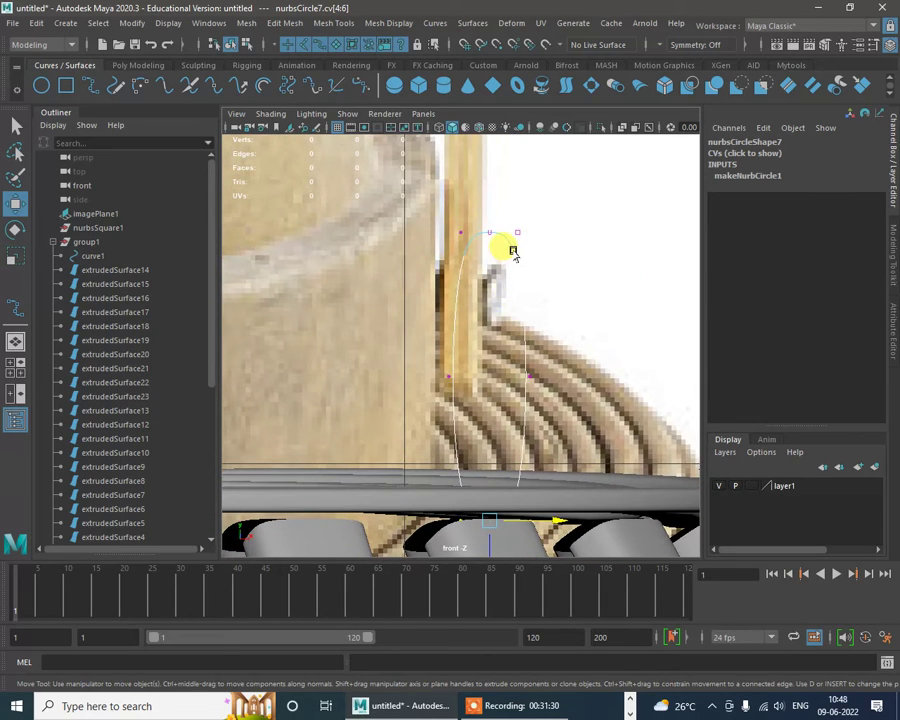
{"action": "right_click", "coordinate": [515, 254]}
{"action": "left_click", "coordinate": [514, 210]}
{"action": "left_click", "coordinate": [508, 241]}
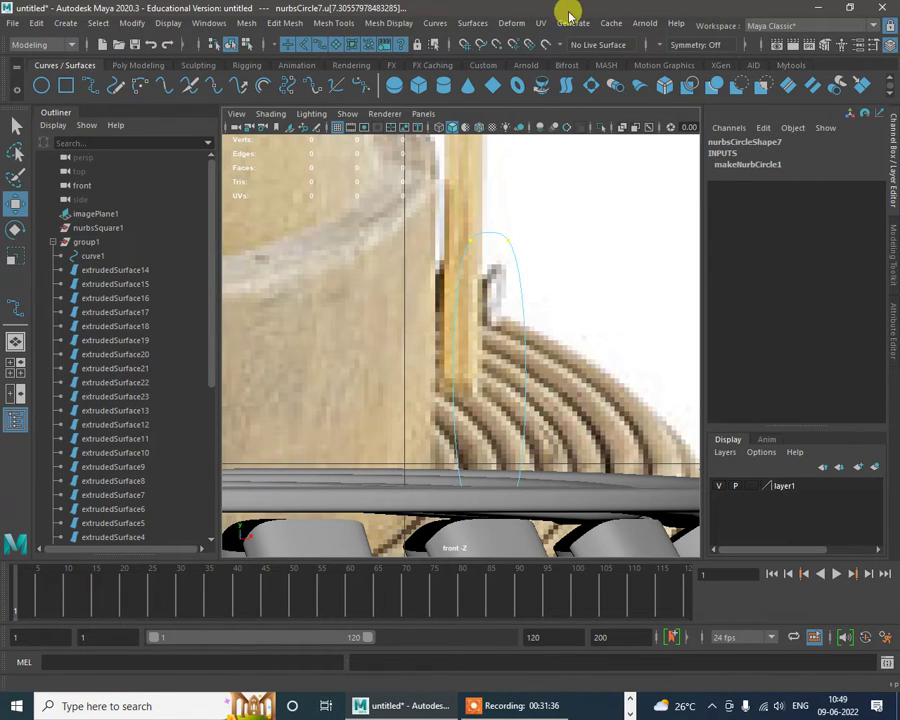
{"action": "left_click", "coordinate": [437, 23]}
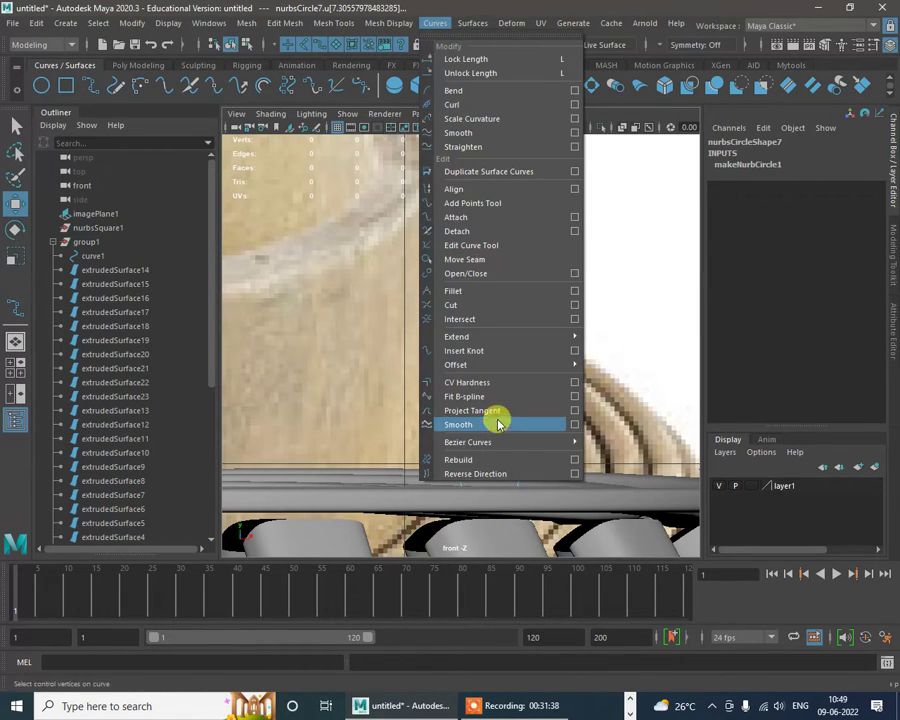
{"action": "left_click", "coordinate": [484, 351]}
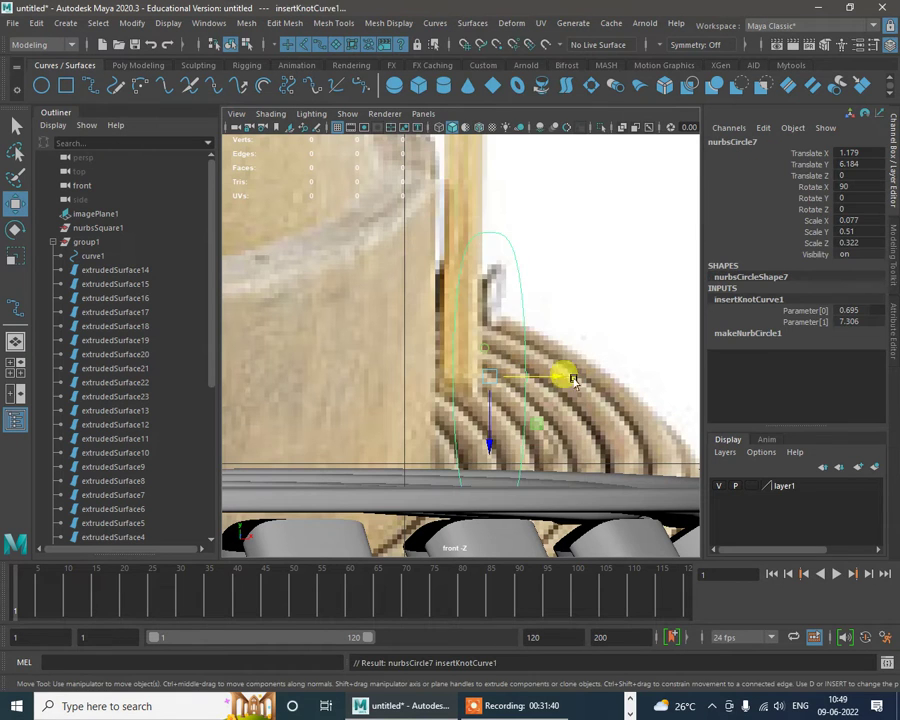
Step: Square off the profile's top by aligning each upper corner's pair of control vertices vertically
{"action": "right_click_drag", "start_coordinate": [510, 258], "coordinate": [430, 254]}
{"action": "scroll", "coordinate": [515, 268], "scroll_direction": "up", "scroll_amount": 3}
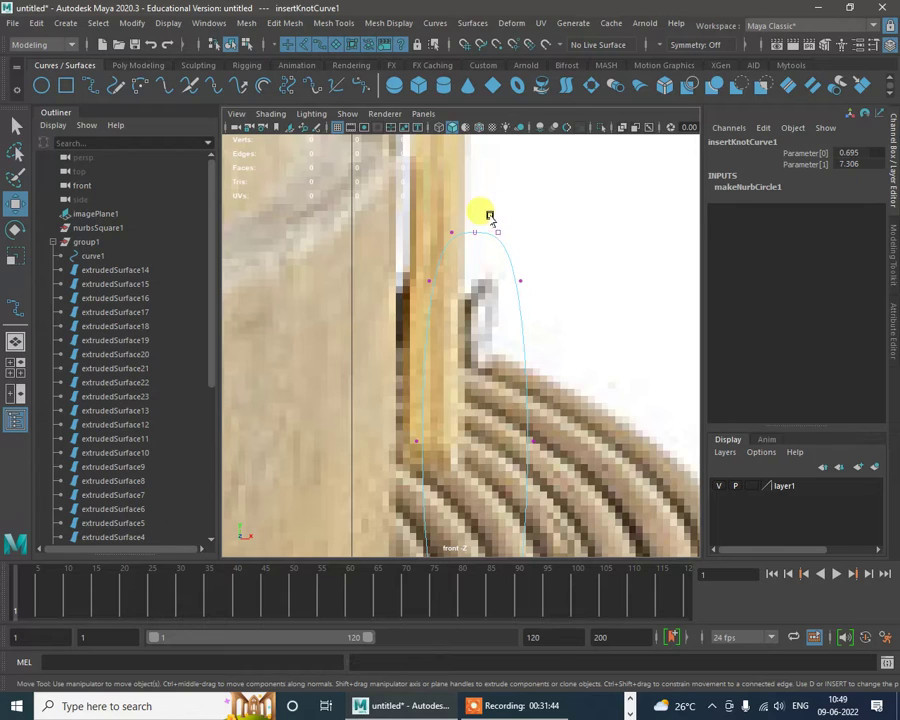
{"action": "left_click", "coordinate": [513, 255]}
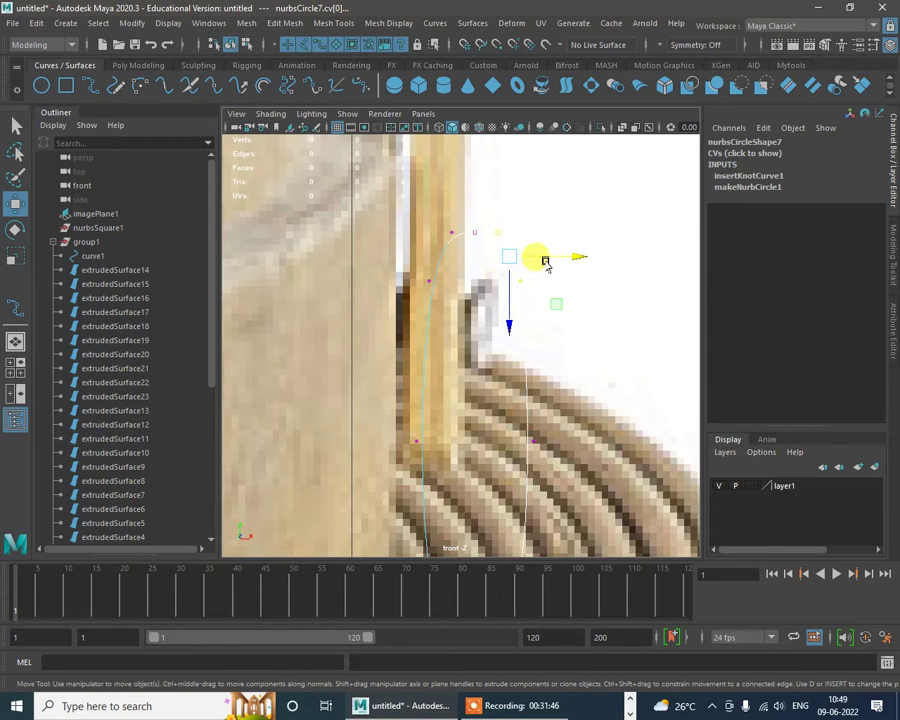
{"action": "key", "text": "r"}
{"action": "left_click_drag", "start_coordinate": [574, 257], "coordinate": [399, 247]}
{"action": "left_click_drag", "start_coordinate": [404, 217], "coordinate": [460, 320]}
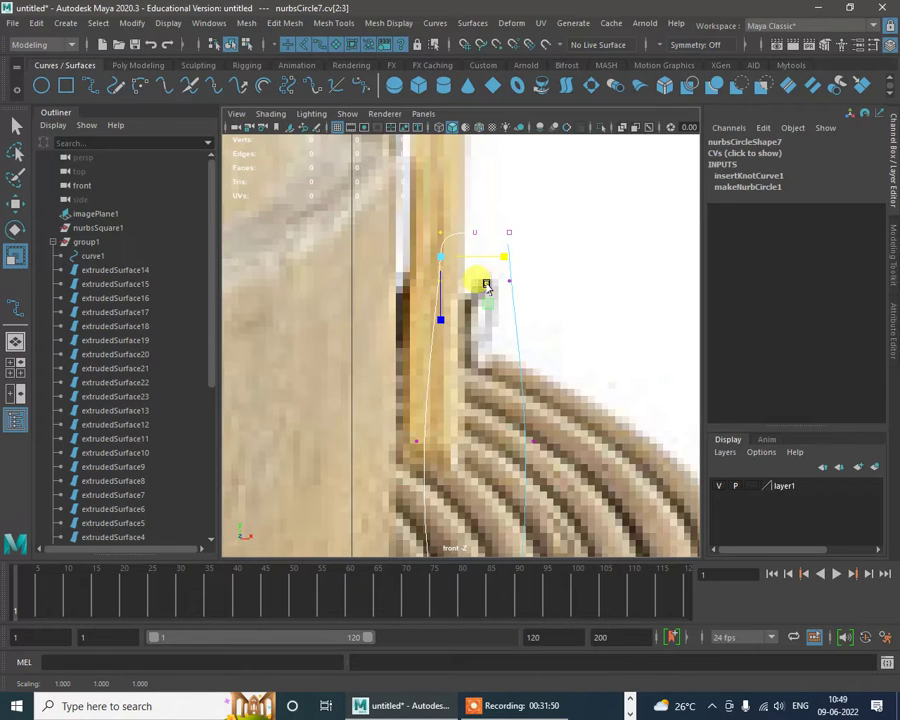
Step: Straighten the profile's long sides by scaling each side's control vertices flat along X
{"action": "middle_click_drag", "start_coordinate": [490, 290], "coordinate": [467, 229], "text": "alt"}
{"action": "scroll", "coordinate": [496, 307], "scroll_direction": "down", "scroll_amount": 10}
{"action": "middle_click_drag", "start_coordinate": [496, 307], "coordinate": [472, 217], "text": "alt"}
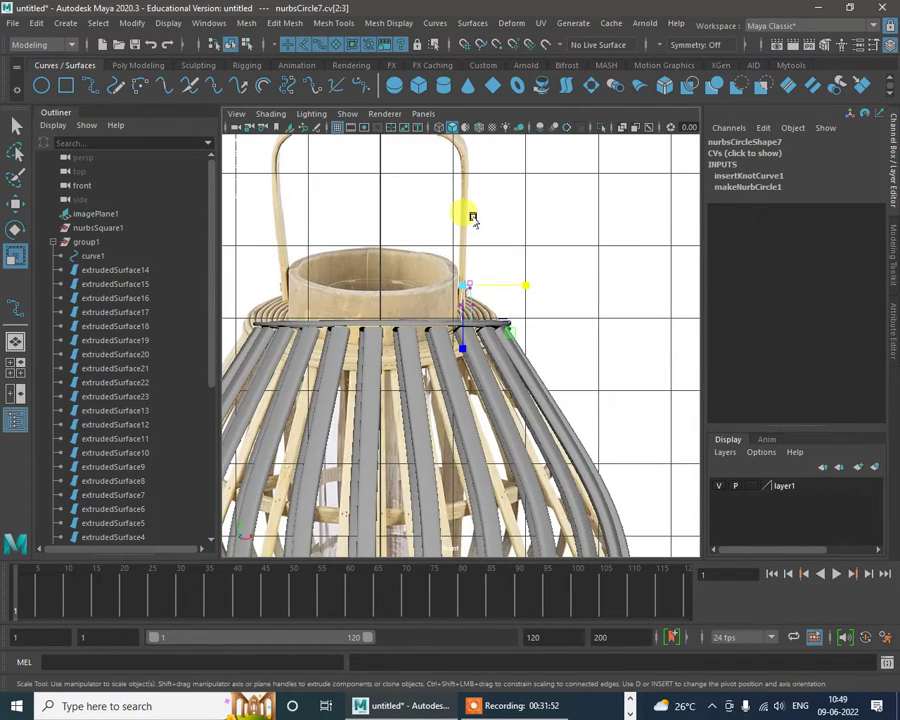
{"action": "scroll", "coordinate": [514, 222], "scroll_direction": "up", "scroll_amount": 5}
{"action": "left_click_drag", "start_coordinate": [548, 273], "coordinate": [489, 341]}
{"action": "left_click_drag", "start_coordinate": [548, 230], "coordinate": [446, 236]}
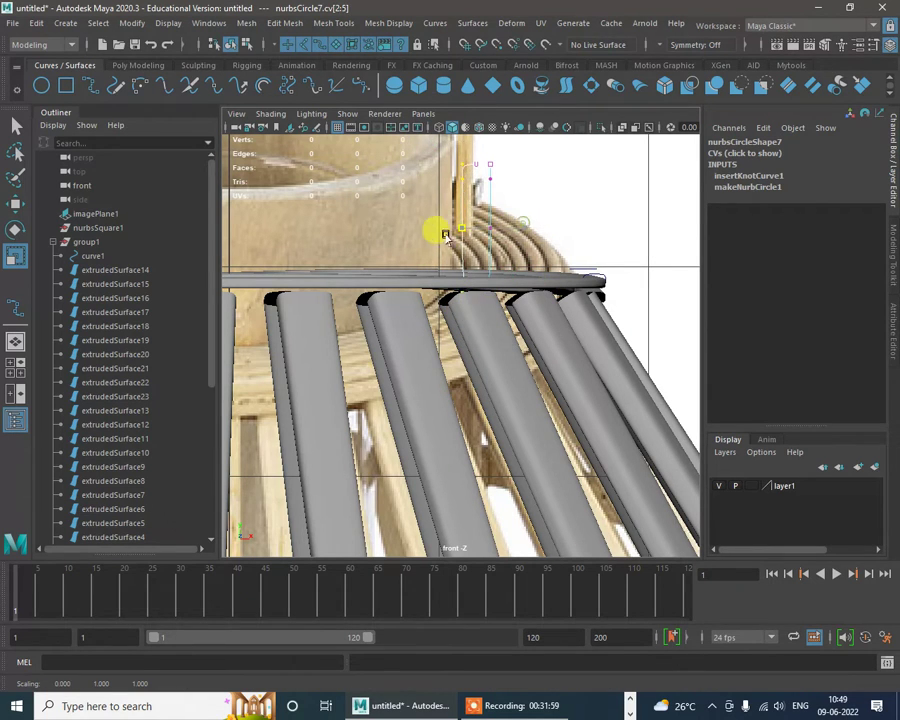
Step: Reselect the whole collar profile and move its pivot to the lantern's centre axis
{"action": "key", "text": "w"}
{"action": "right_click_drag", "start_coordinate": [487, 176], "coordinate": [530, 152]}
{"action": "left_click", "coordinate": [508, 191]}
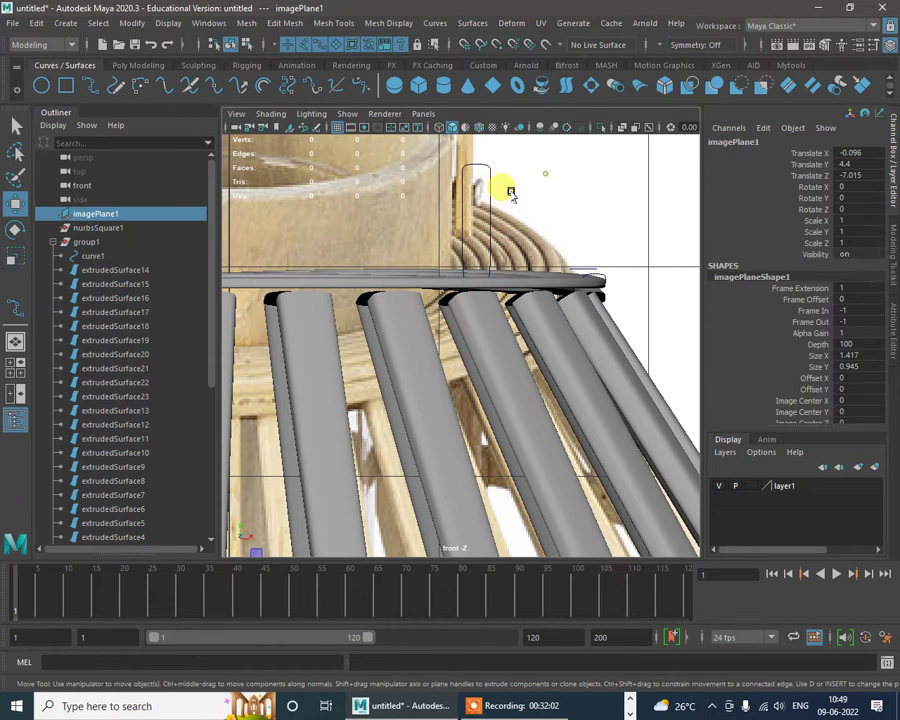
{"action": "left_click", "coordinate": [489, 195]}
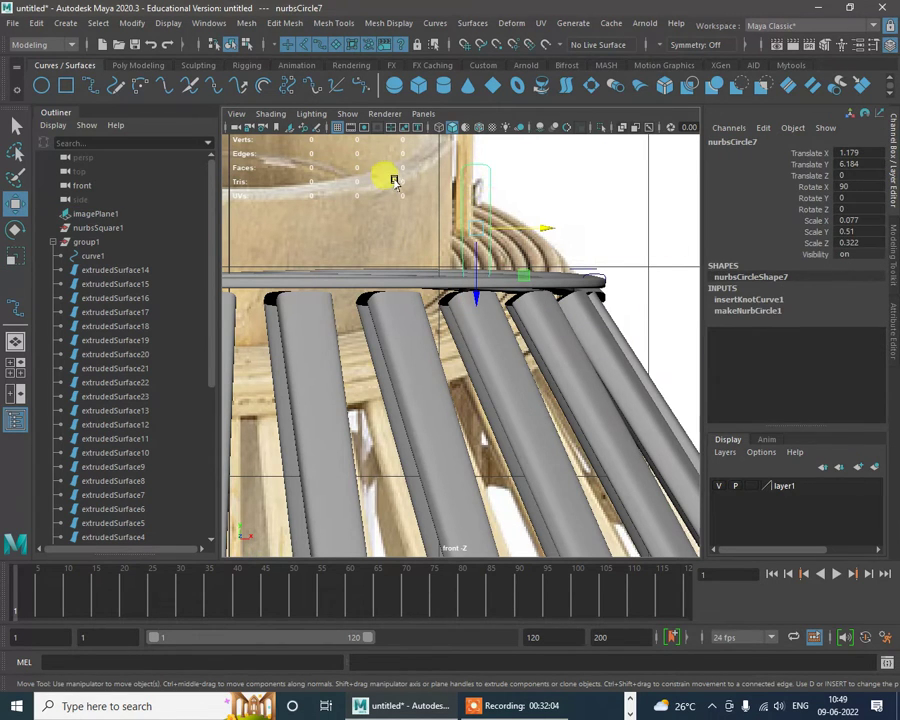
{"action": "key", "text": "space"}
{"action": "key", "text": "space"}
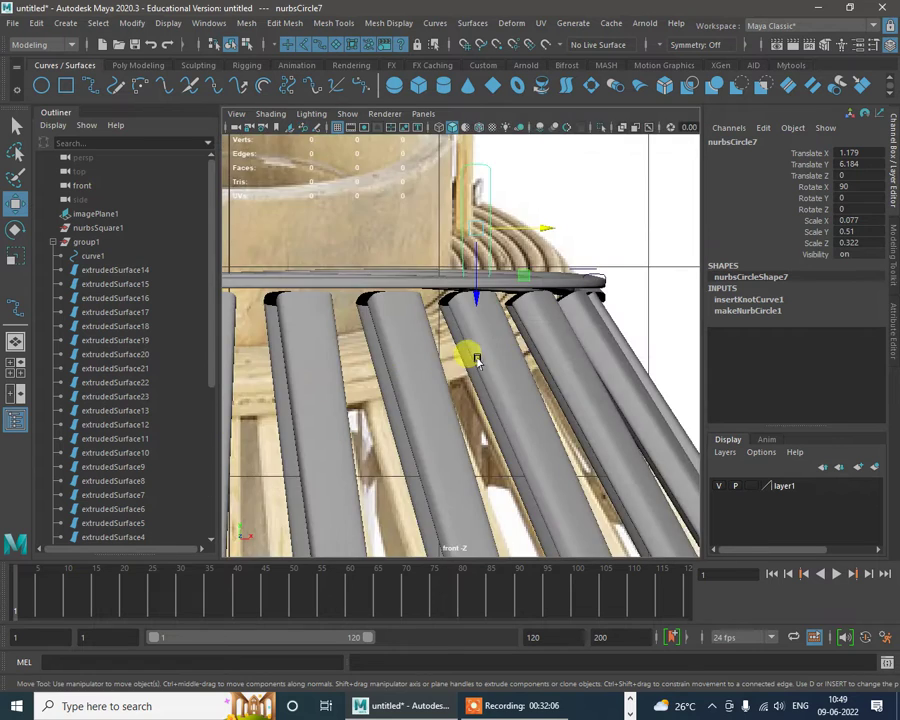
{"action": "scroll", "coordinate": [478, 330], "scroll_direction": "down", "scroll_amount": 4}
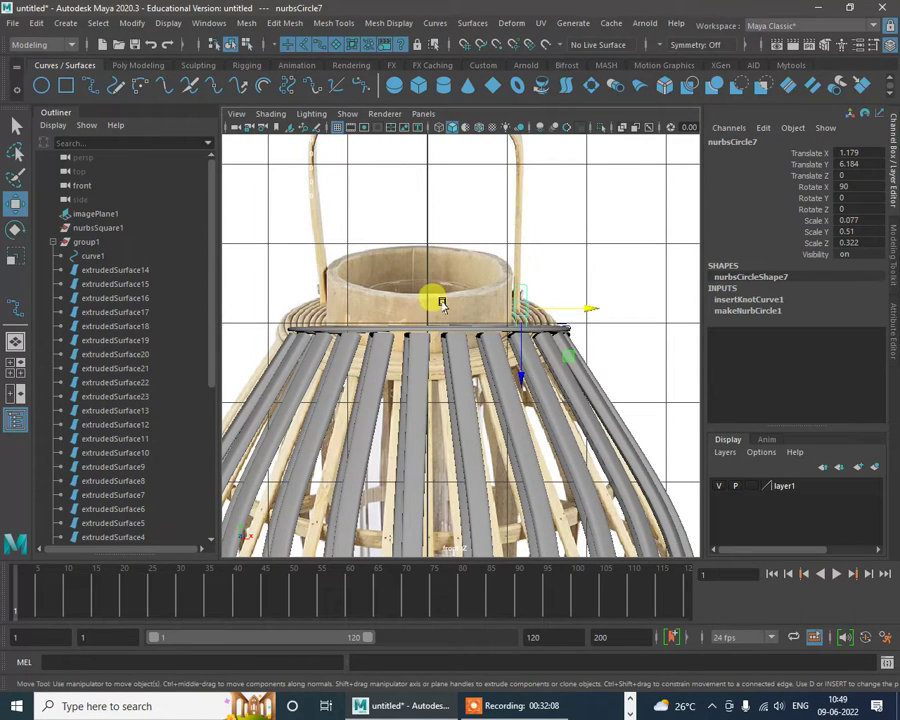
{"action": "mouse_move", "coordinate": [541, 318]}
{"action": "left_mouse_down"}
{"action": "mouse_move", "coordinate": [576, 311]}
{"action": "mouse_move", "coordinate": [548, 311]}
{"action": "left_mouse_up"}
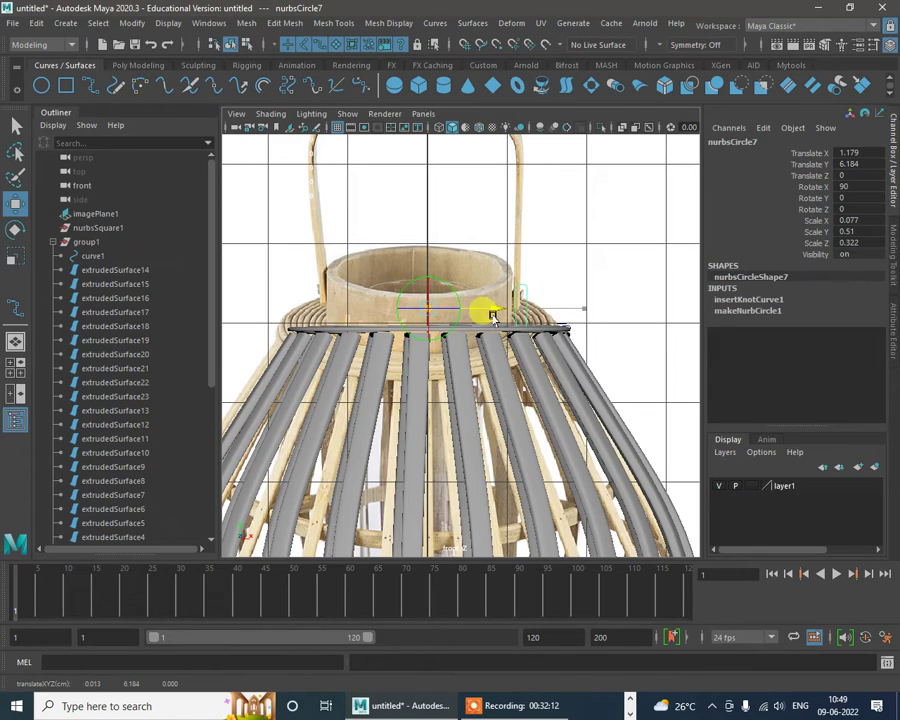
Step: Try to revolve the profile into the collar, compare its height with the reference, and undo the revolve
{"action": "key", "text": "space"}
{"action": "key", "text": "space"}
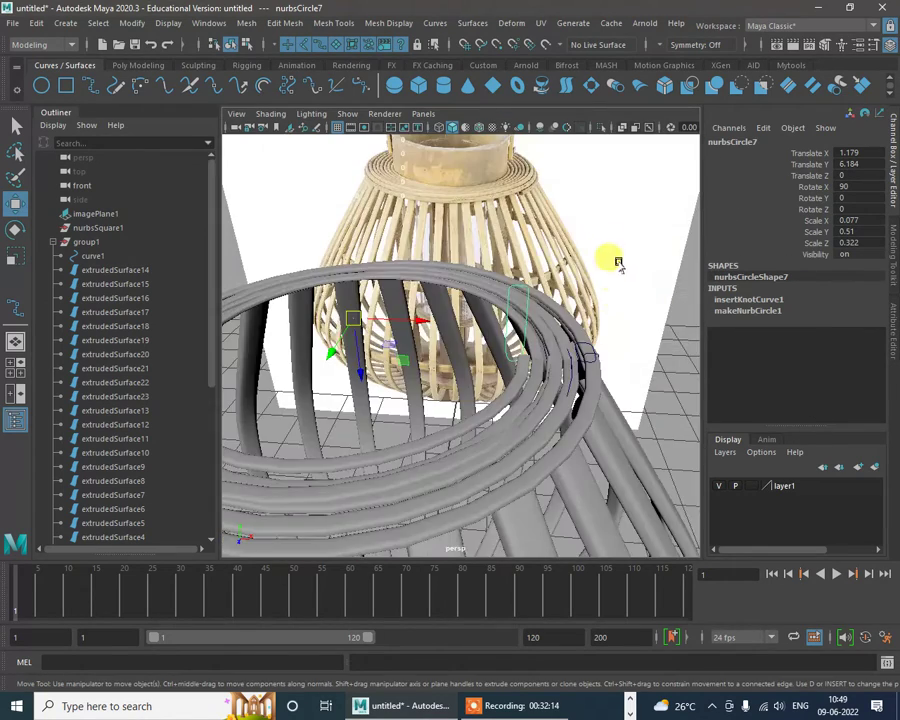
{"action": "left_click_drag", "start_coordinate": [614, 256], "coordinate": [582, 253], "text": "alt"}
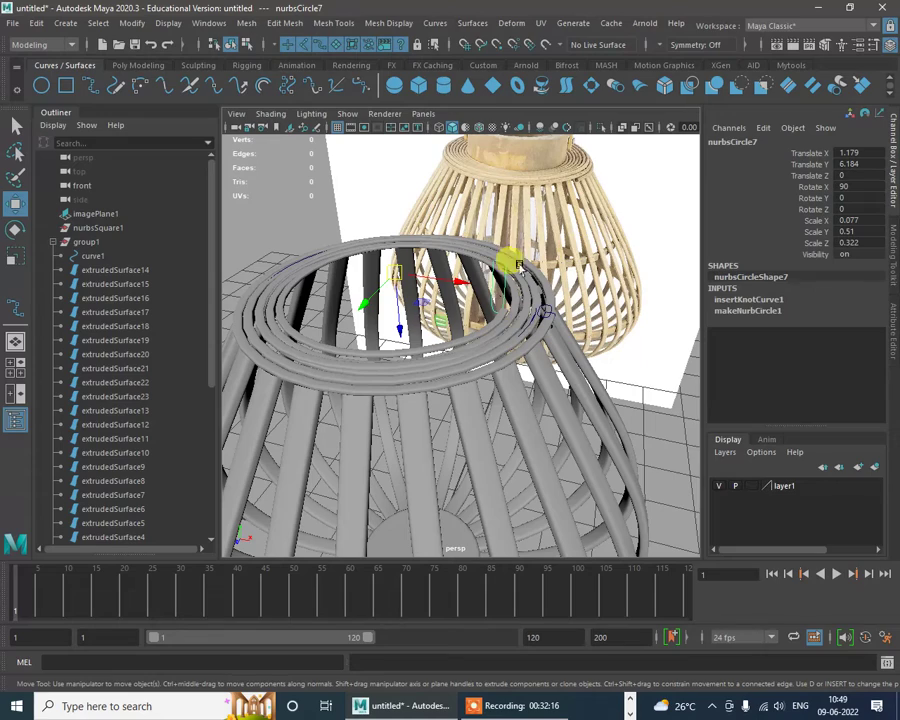
{"action": "left_click", "coordinate": [472, 22]}
{"action": "left_click", "coordinate": [494, 87]}
{"action": "left_click_drag", "start_coordinate": [515, 200], "coordinate": [522, 290], "text": "alt"}
{"action": "right_click_drag", "start_coordinate": [514, 243], "coordinate": [540, 321], "text": "alt"}
{"action": "mouse_move", "coordinate": [538, 320]}
{"action": "left_mouse_down", "text": "alt"}
{"action": "mouse_move", "coordinate": [456, 346]}
{"action": "mouse_move", "coordinate": [538, 321]}
{"action": "mouse_move", "coordinate": [512, 301]}
{"action": "mouse_move", "coordinate": [543, 333]}
{"action": "mouse_move", "coordinate": [518, 295]}
{"action": "mouse_move", "coordinate": [530, 301]}
{"action": "left_mouse_up", "text": "alt"}
{"action": "key", "text": "space"}
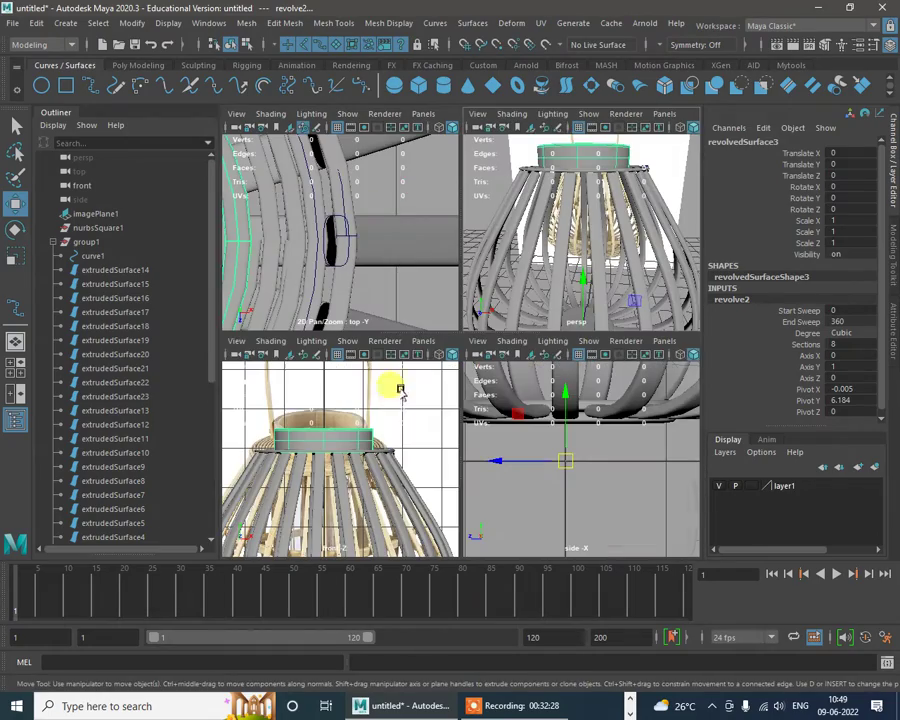
{"action": "key", "text": "space"}
{"action": "left_click_drag", "start_coordinate": [588, 192], "coordinate": [610, 270], "text": "alt"}
{"action": "key", "text": "ctrl+z"}
Step: Raise the upper control vertices of the collar profile to make the wall taller
{"action": "right_click", "coordinate": [672, 262]}
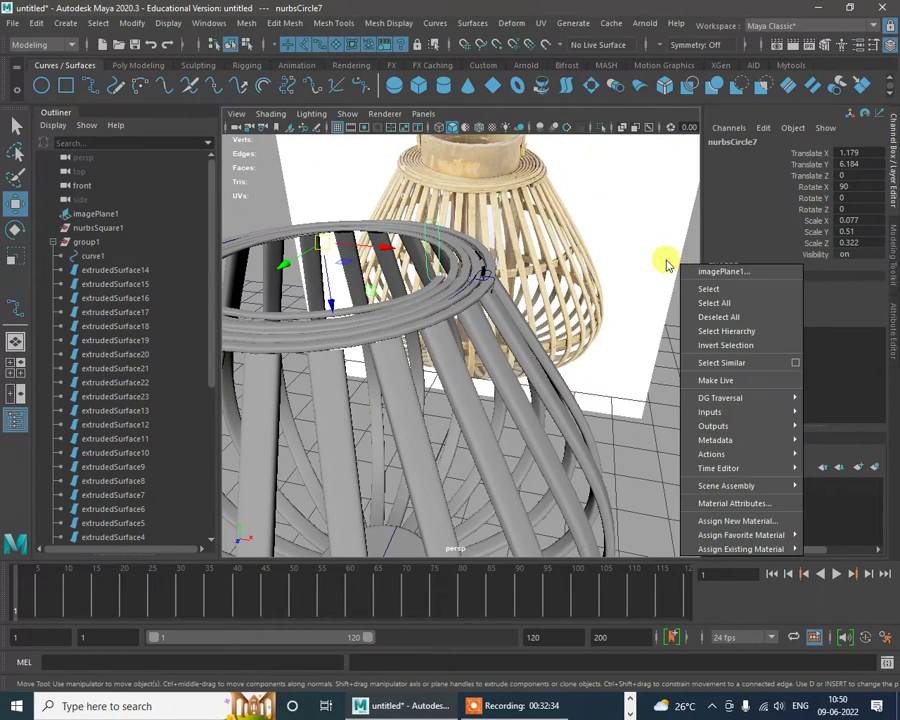
{"action": "right_click_drag", "start_coordinate": [440, 228], "coordinate": [378, 226]}
{"action": "left_click_drag", "start_coordinate": [378, 226], "coordinate": [390, 228], "text": "alt"}
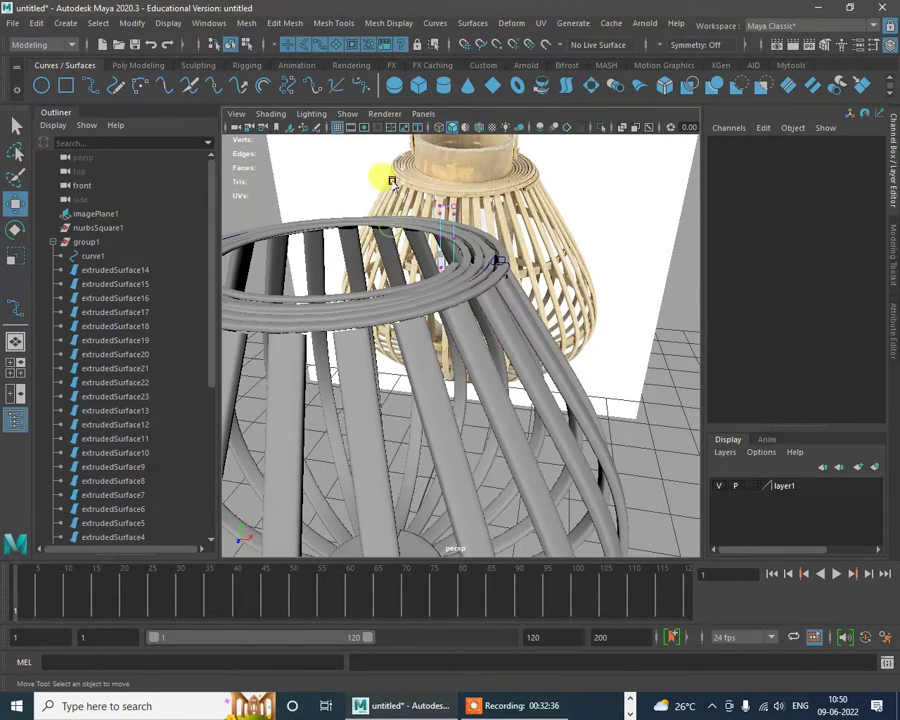
{"action": "left_click_drag", "start_coordinate": [471, 221], "coordinate": [449, 189]}
{"action": "left_click_drag", "start_coordinate": [444, 271], "coordinate": [478, 259]}
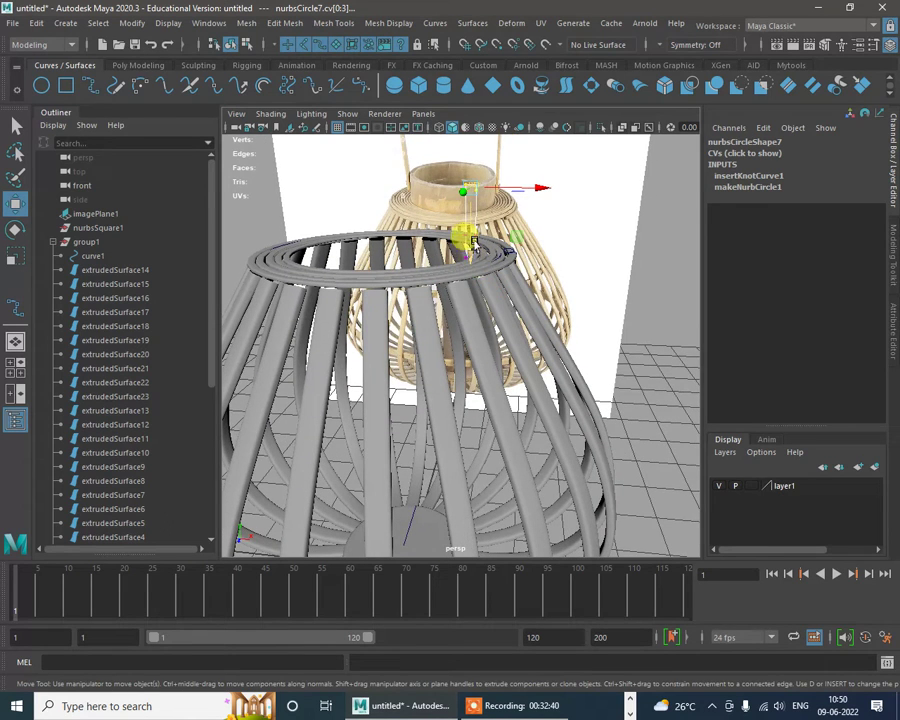
Step: Revolve the taller profile around the lantern's centre axis to form the collar
{"action": "right_click_drag", "start_coordinate": [472, 208], "coordinate": [526, 187]}
{"action": "left_click", "coordinate": [478, 222]}
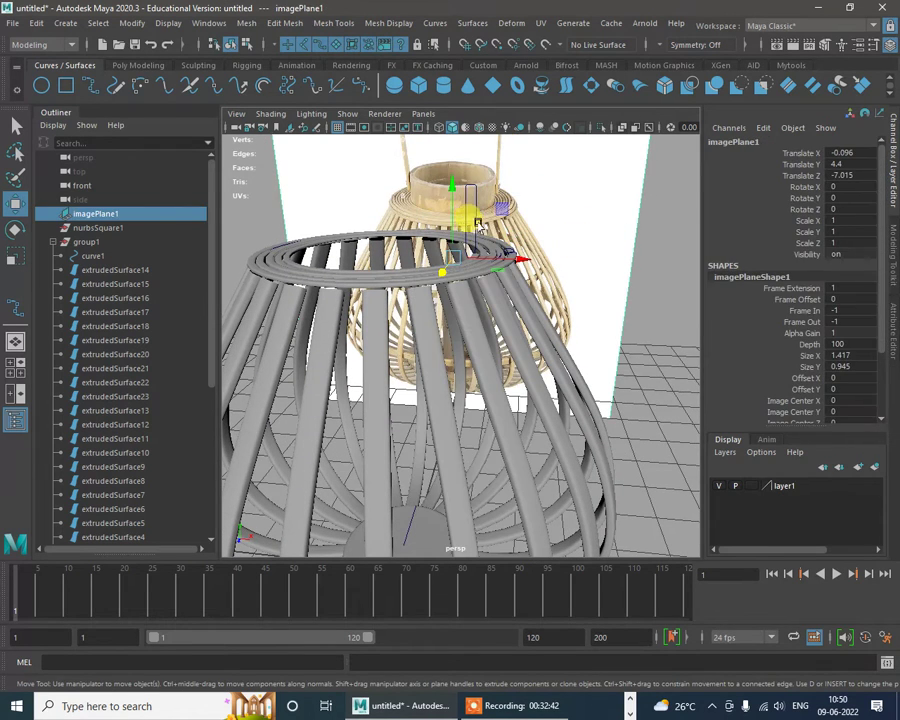
{"action": "left_click", "coordinate": [471, 215]}
{"action": "left_click", "coordinate": [469, 24]}
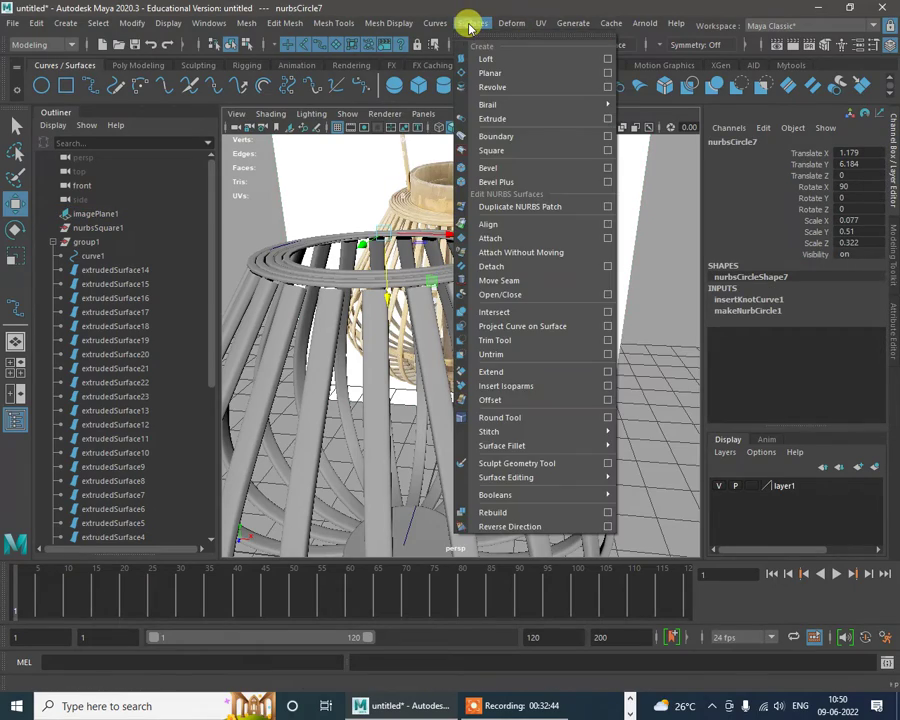
{"action": "left_click", "coordinate": [512, 91]}
{"action": "left_click", "coordinate": [605, 288]}
Step: Examine the finished collar against the reference image, and how the reference handle meets the collar and spiral rim
{"action": "scroll", "coordinate": [500, 335], "scroll_direction": "down", "scroll_amount": 6}
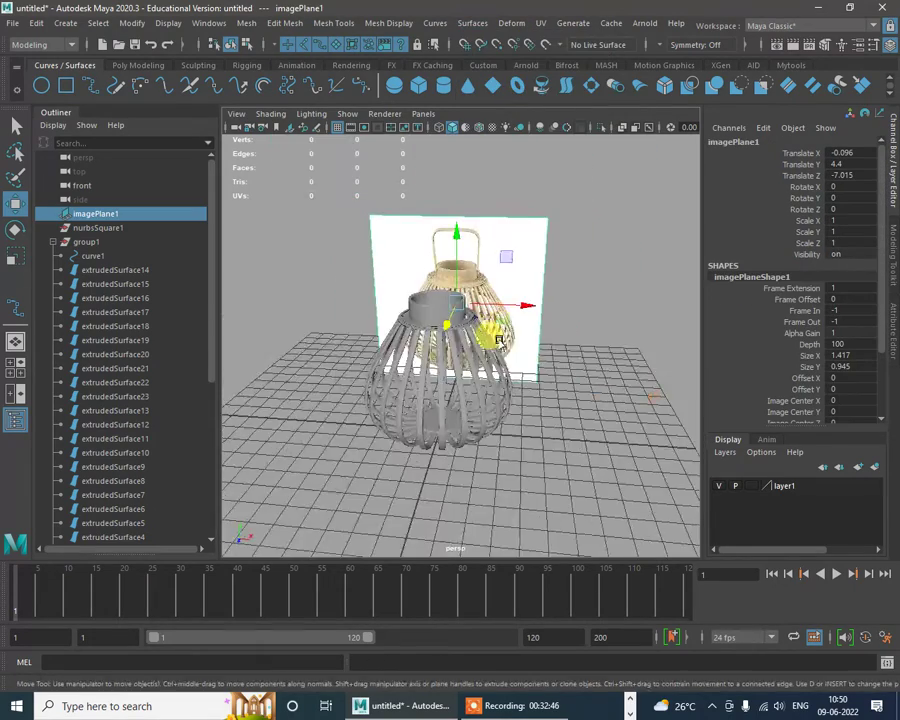
{"action": "left_click_drag", "start_coordinate": [498, 337], "coordinate": [585, 338], "text": "alt"}
{"action": "left_click", "coordinate": [617, 287]}
{"action": "scroll", "coordinate": [598, 305], "scroll_direction": "up", "scroll_amount": 3}
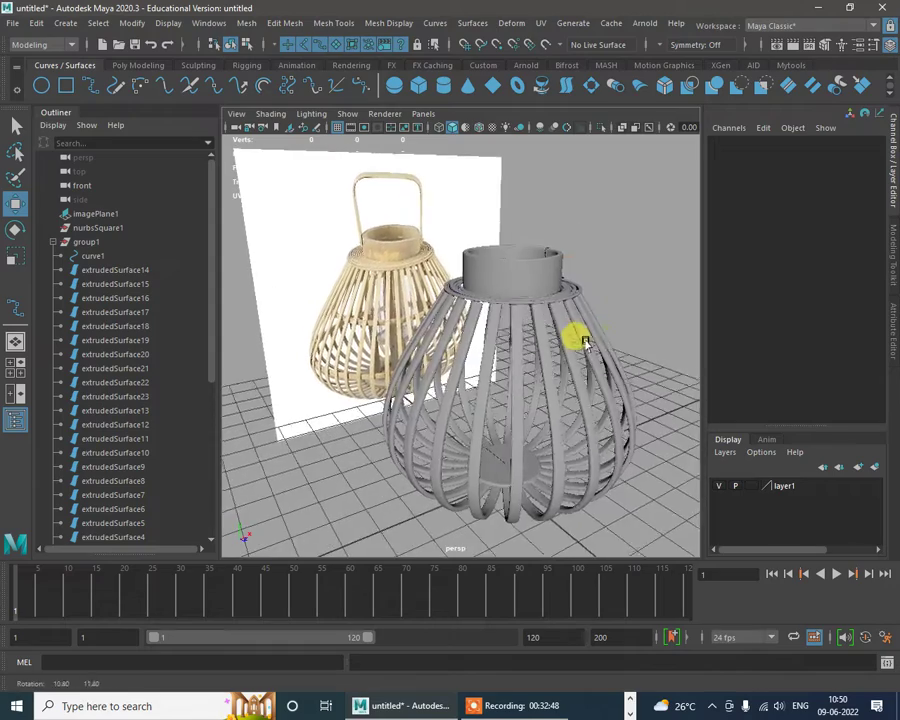
{"action": "middle_click_drag", "start_coordinate": [585, 338], "coordinate": [526, 376], "text": "alt"}
{"action": "scroll", "coordinate": [526, 377], "scroll_direction": "up", "scroll_amount": 6}
{"action": "left_click_drag", "start_coordinate": [526, 377], "coordinate": [598, 434], "text": "alt"}
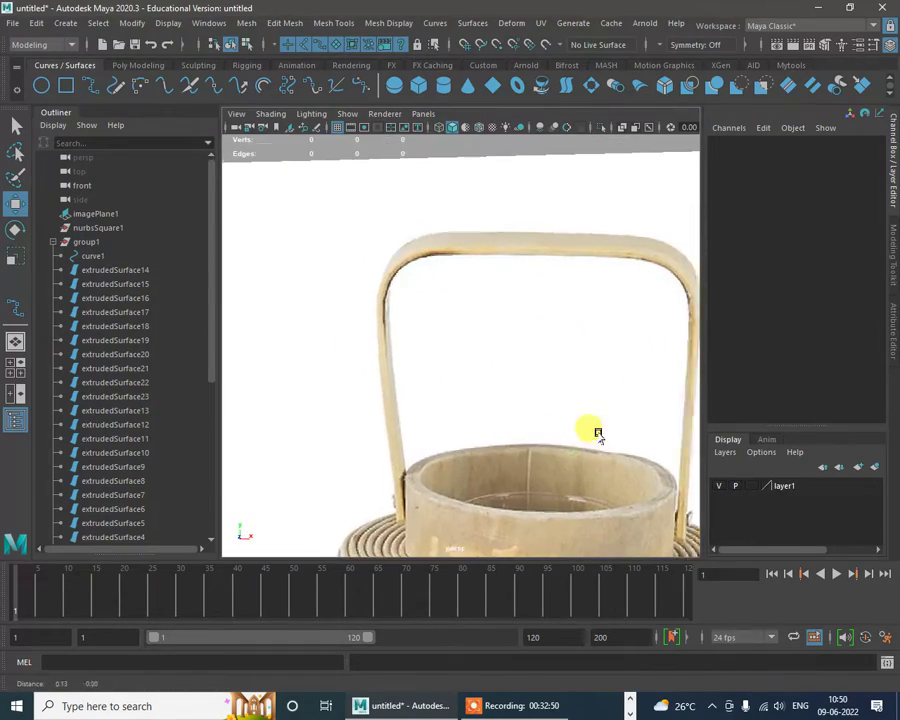
{"action": "middle_click_drag", "start_coordinate": [598, 434], "coordinate": [364, 250], "text": "alt"}
{"action": "scroll", "coordinate": [472, 402], "scroll_direction": "up", "scroll_amount": 4}
{"action": "mouse_move", "coordinate": [472, 402]}
{"action": "left_mouse_down", "text": "alt"}
{"action": "mouse_move", "coordinate": [482, 454]}
{"action": "mouse_move", "coordinate": [458, 430]}
{"action": "mouse_move", "coordinate": [462, 384]}
{"action": "left_mouse_up", "text": "alt"}
{"action": "middle_click_drag", "start_coordinate": [462, 384], "coordinate": [382, 365], "text": "alt"}
{"action": "left_click_drag", "start_coordinate": [381, 364], "coordinate": [431, 280], "text": "alt"}
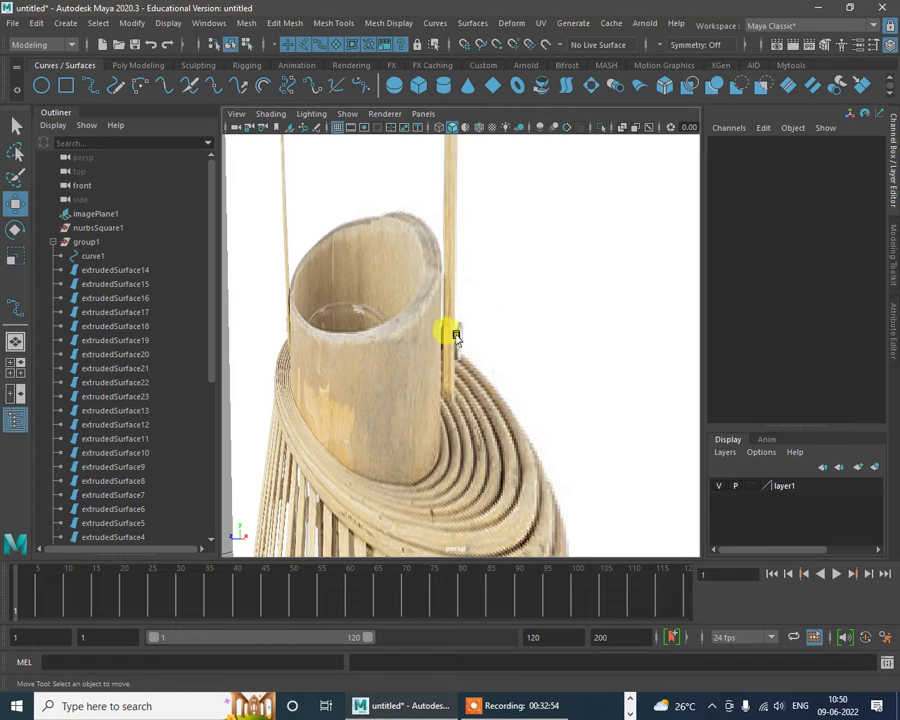
{"action": "right_click_drag", "start_coordinate": [515, 375], "coordinate": [352, 291], "text": "alt"}
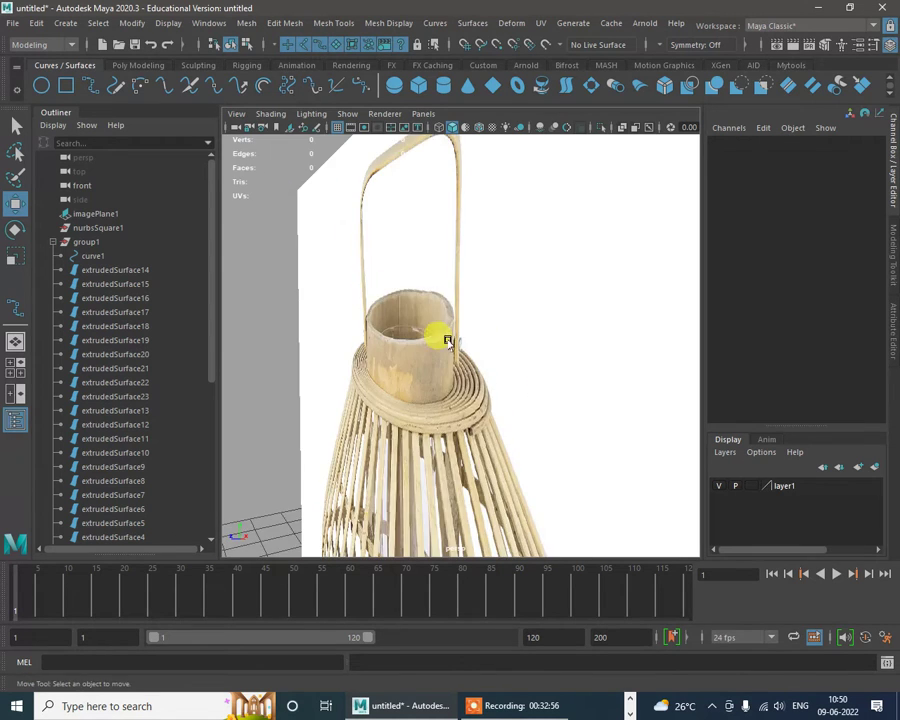
Step: Duplicate the small profile circle at the spiral rim and move the copy inward and up beside the collar, to about Y 6.371
{"action": "left_click_drag", "start_coordinate": [446, 338], "coordinate": [494, 338], "text": "alt"}
{"action": "right_click_drag", "start_coordinate": [494, 338], "coordinate": [392, 279], "text": "alt"}
{"action": "middle_click_drag", "start_coordinate": [392, 279], "coordinate": [490, 334], "text": "alt"}
{"action": "left_click_drag", "start_coordinate": [507, 295], "coordinate": [556, 408], "text": "alt"}
{"action": "right_click_drag", "start_coordinate": [526, 289], "coordinate": [532, 338], "text": "alt"}
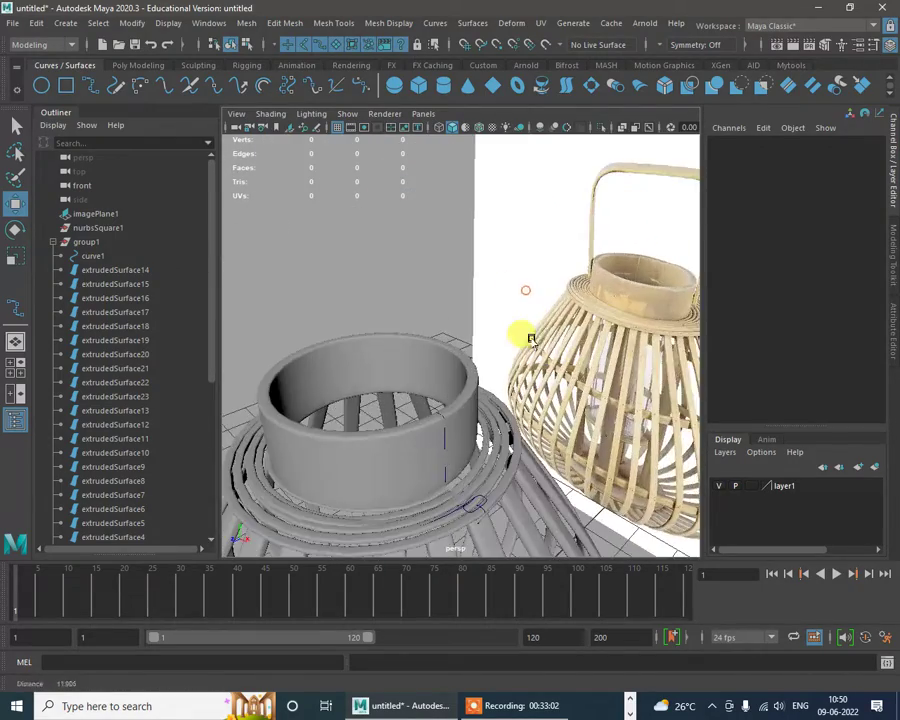
{"action": "left_click_drag", "start_coordinate": [532, 338], "coordinate": [548, 287], "text": "alt"}
{"action": "right_click_drag", "start_coordinate": [547, 315], "coordinate": [529, 398], "text": "alt"}
{"action": "left_click", "coordinate": [527, 378]}
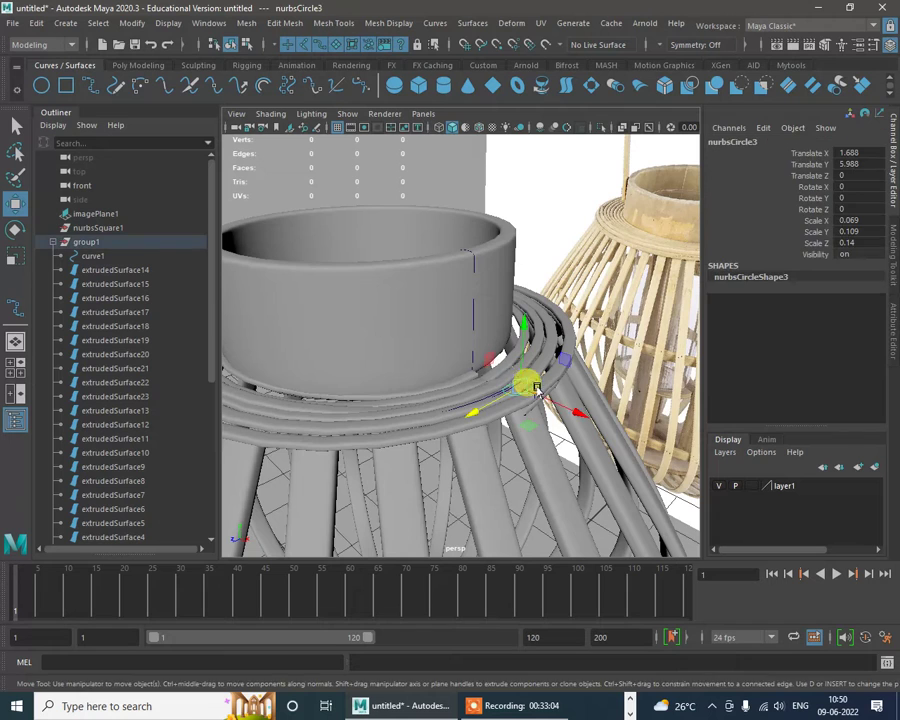
{"action": "left_click_drag", "start_coordinate": [522, 378], "coordinate": [570, 326], "text": "alt"}
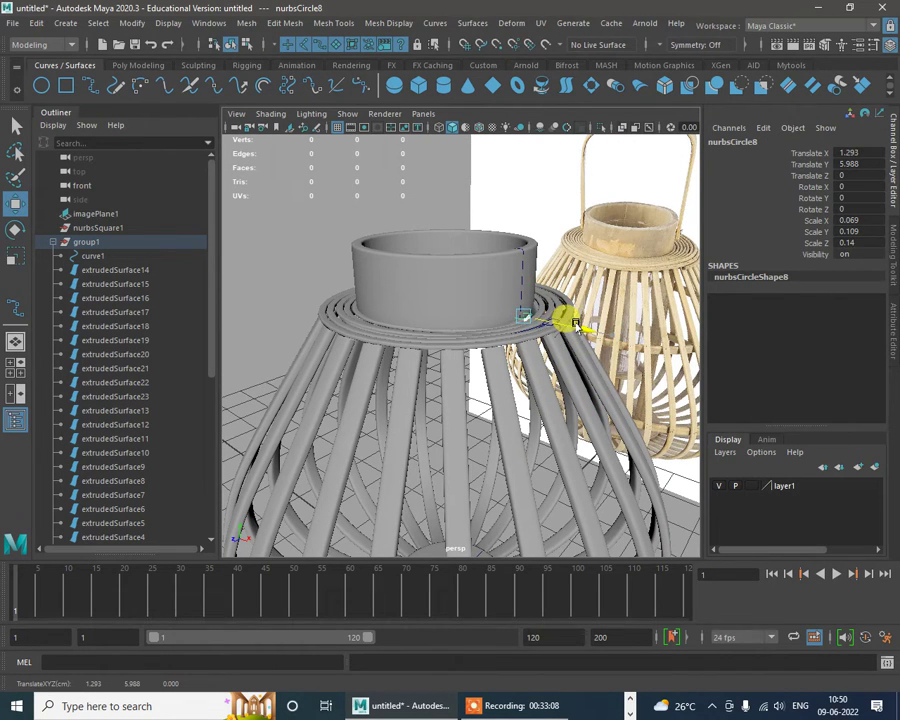
{"action": "left_click_drag", "start_coordinate": [533, 267], "coordinate": [531, 253]}
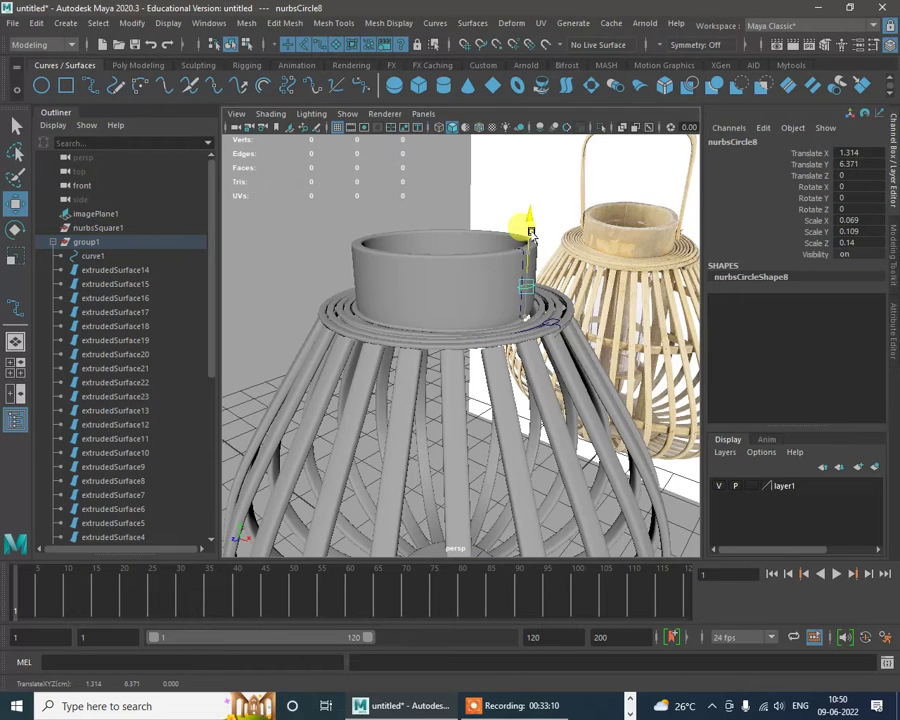
Step: In the front view, shift the copied circle sideways against the collar's outer wall, to about X 1.299
{"action": "key", "text": "space"}
{"action": "key", "text": "space"}
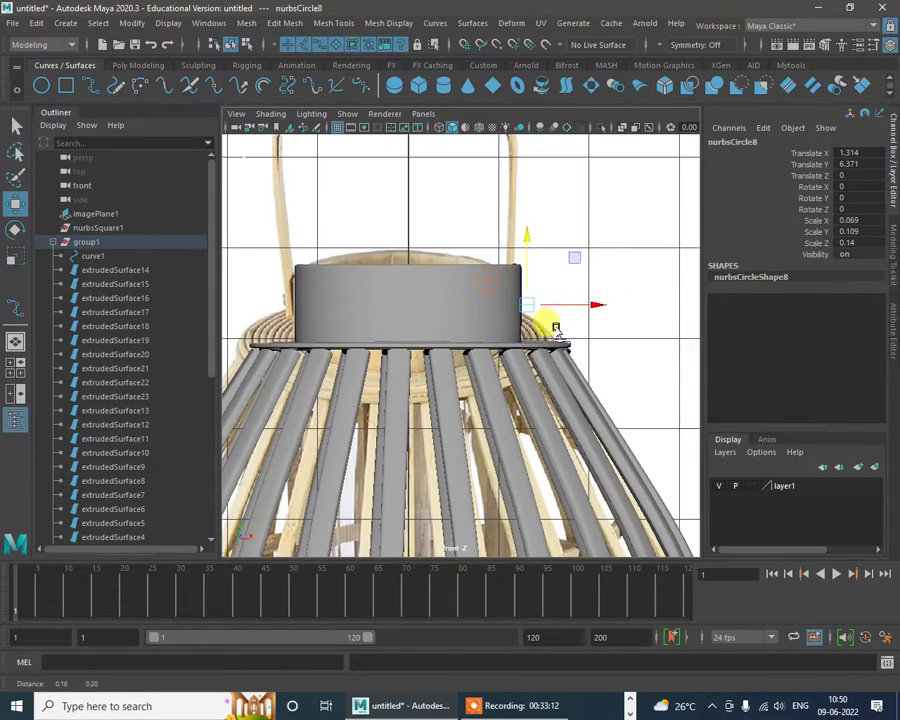
{"action": "middle_click_drag", "start_coordinate": [556, 329], "coordinate": [545, 340], "text": "alt"}
{"action": "left_click_drag", "start_coordinate": [557, 316], "coordinate": [560, 317]}
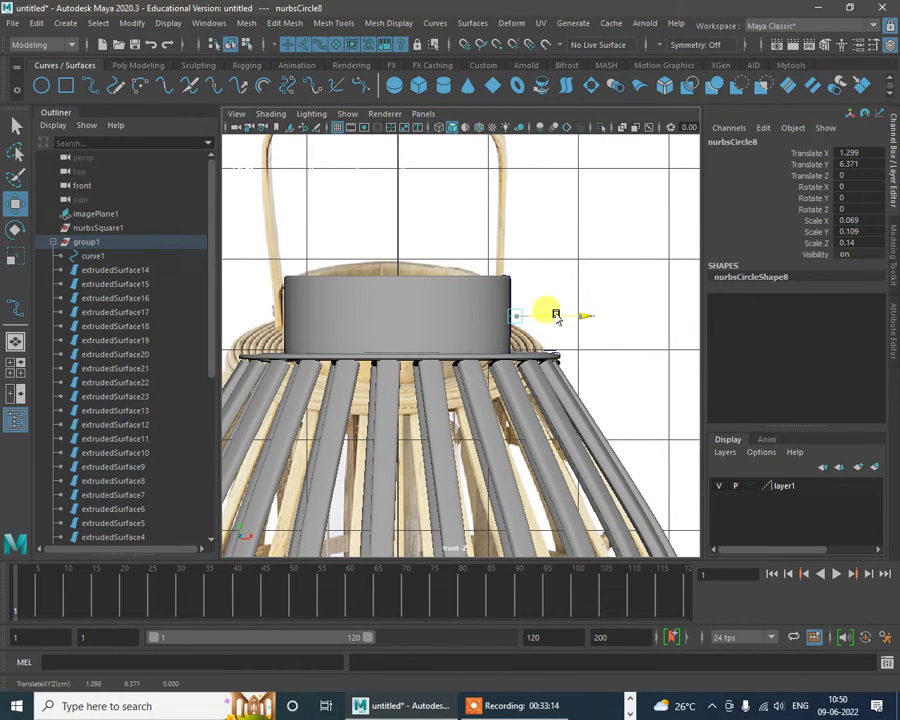
Step: Examine the small profile circle's placement beside the lantern collar in the front and top views
{"action": "scroll", "coordinate": [532, 298], "scroll_direction": "down", "scroll_amount": 5}
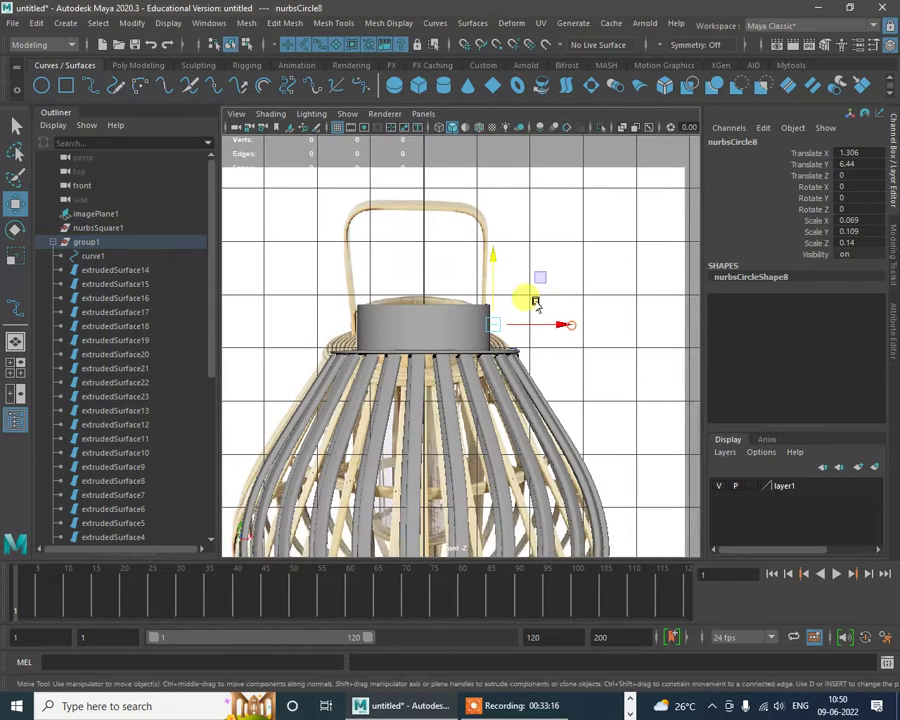
{"action": "middle_click_drag", "start_coordinate": [534, 301], "coordinate": [556, 337], "text": "alt"}
{"action": "scroll", "coordinate": [545, 320], "scroll_direction": "up", "scroll_amount": 2}
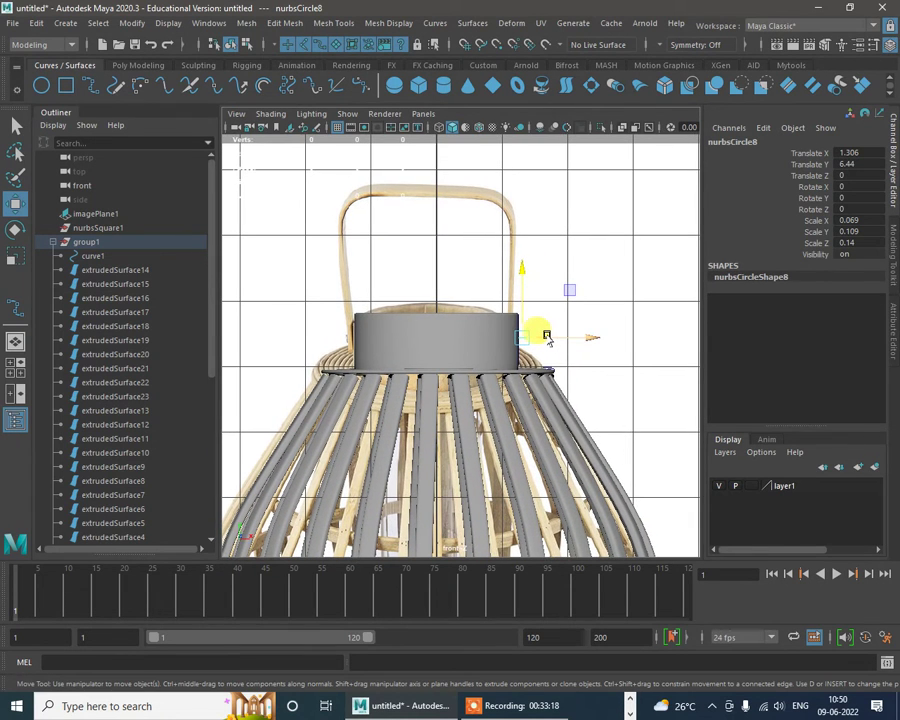
{"action": "key", "text": "space"}
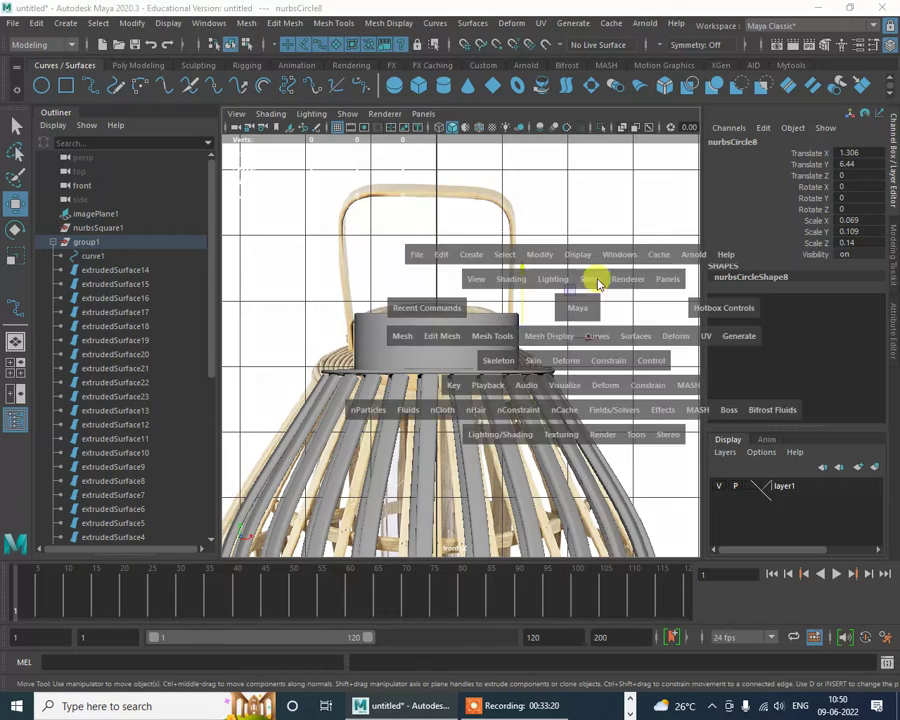
{"action": "key", "text": "space"}
{"action": "left_click_drag", "start_coordinate": [555, 213], "coordinate": [580, 290], "text": "alt"}
{"action": "middle_click_drag", "start_coordinate": [580, 290], "coordinate": [410, 403], "text": "alt"}
{"action": "scroll", "coordinate": [484, 416], "scroll_direction": "up", "scroll_amount": 5}
{"action": "middle_click_drag", "start_coordinate": [456, 428], "coordinate": [590, 353], "text": "alt"}
{"action": "right_click_drag", "start_coordinate": [590, 355], "coordinate": [512, 321], "text": "alt"}
{"action": "key", "text": "space"}
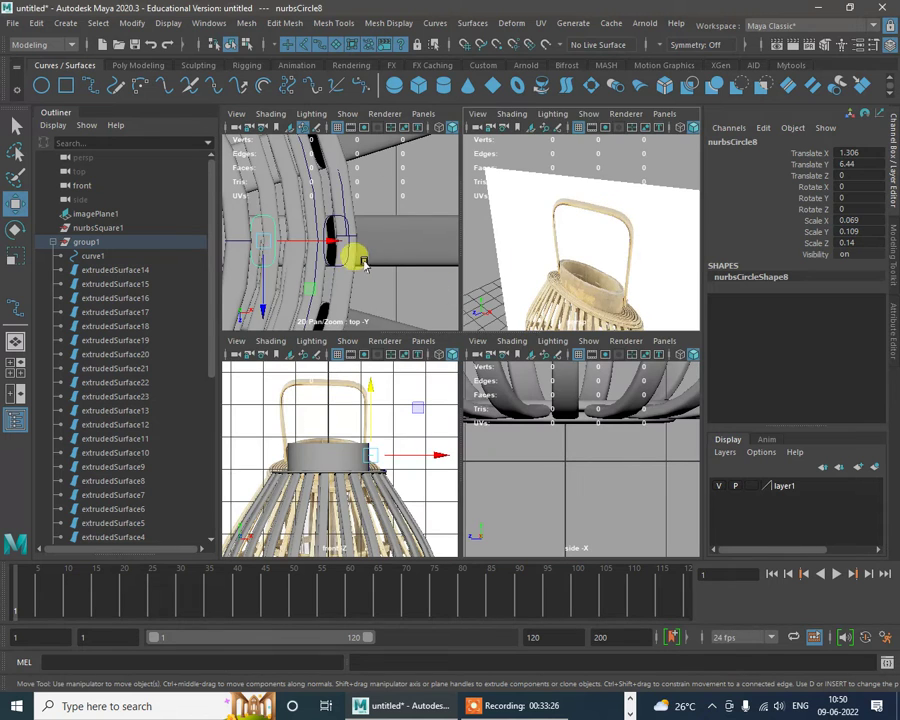
{"action": "key", "text": "space"}
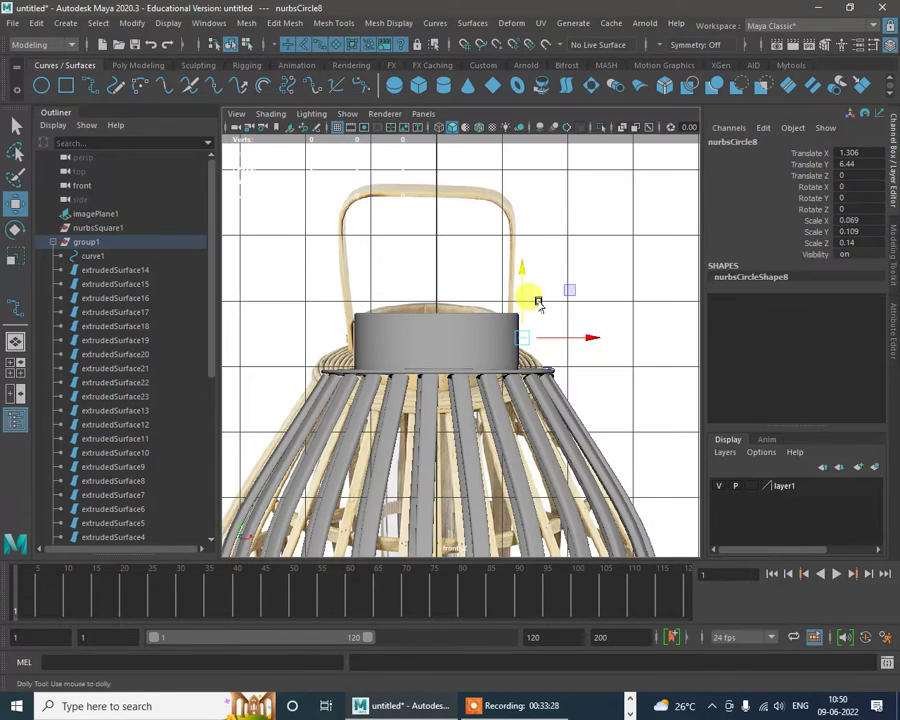
{"action": "right_click_drag", "start_coordinate": [532, 301], "coordinate": [597, 424], "text": "alt"}
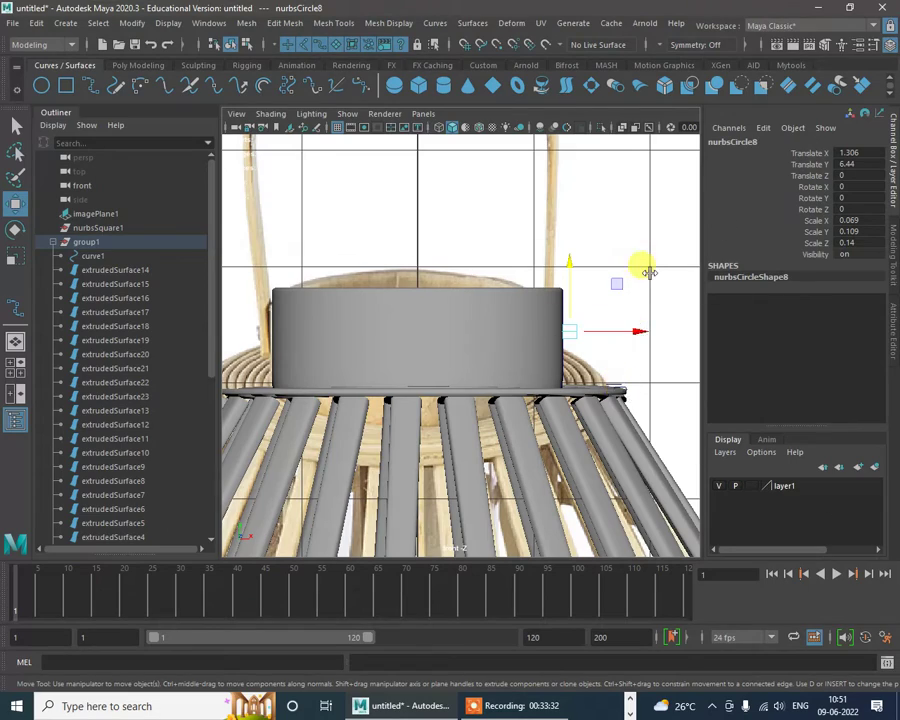
Step: Move the profile circle beside the collar slightly along Z, to a Translate Z of about 0.028
{"action": "key", "text": "space"}
{"action": "key", "text": "space"}
{"action": "right_click_drag", "start_coordinate": [422, 317], "coordinate": [471, 398], "text": "alt"}
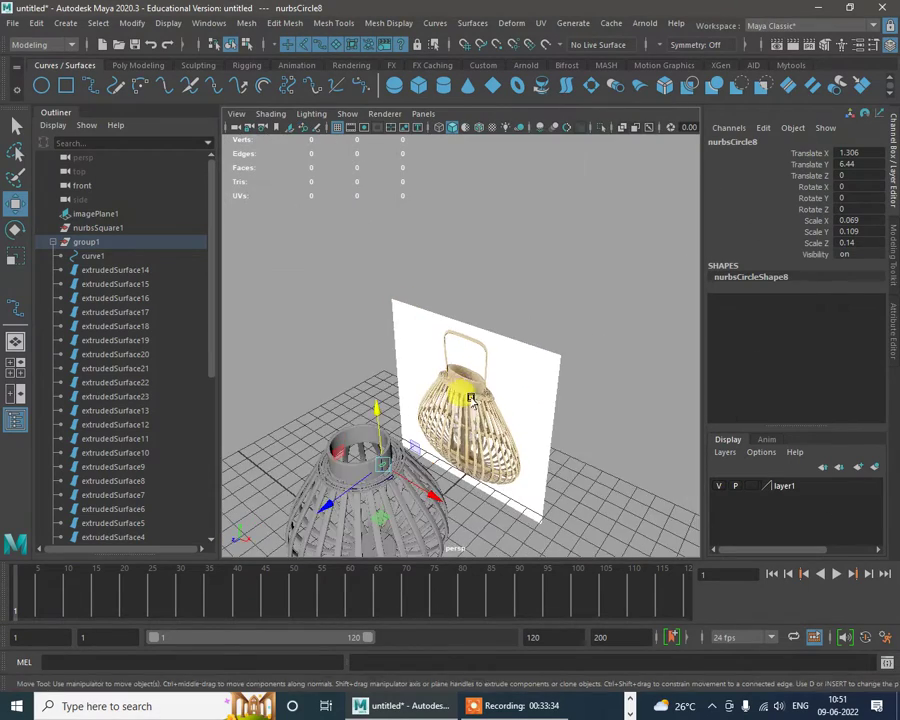
{"action": "middle_click_drag", "start_coordinate": [378, 400], "coordinate": [453, 298], "text": "alt"}
{"action": "right_click_drag", "start_coordinate": [453, 291], "coordinate": [530, 470], "text": "alt"}
{"action": "middle_click_drag", "start_coordinate": [526, 515], "coordinate": [486, 392], "text": "alt"}
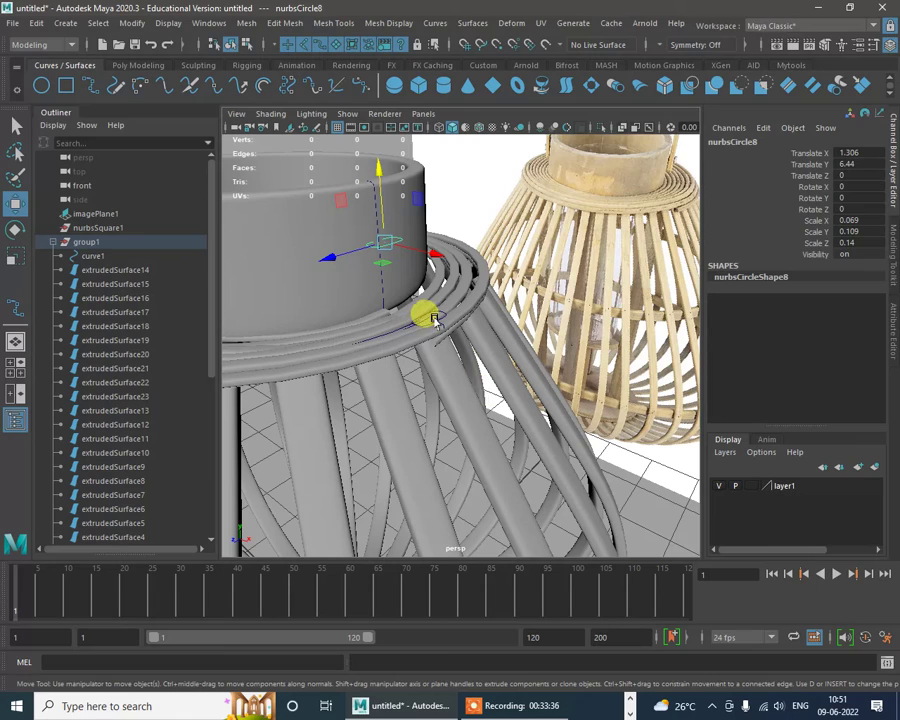
{"action": "right_click_drag", "start_coordinate": [432, 320], "coordinate": [485, 308], "text": "alt"}
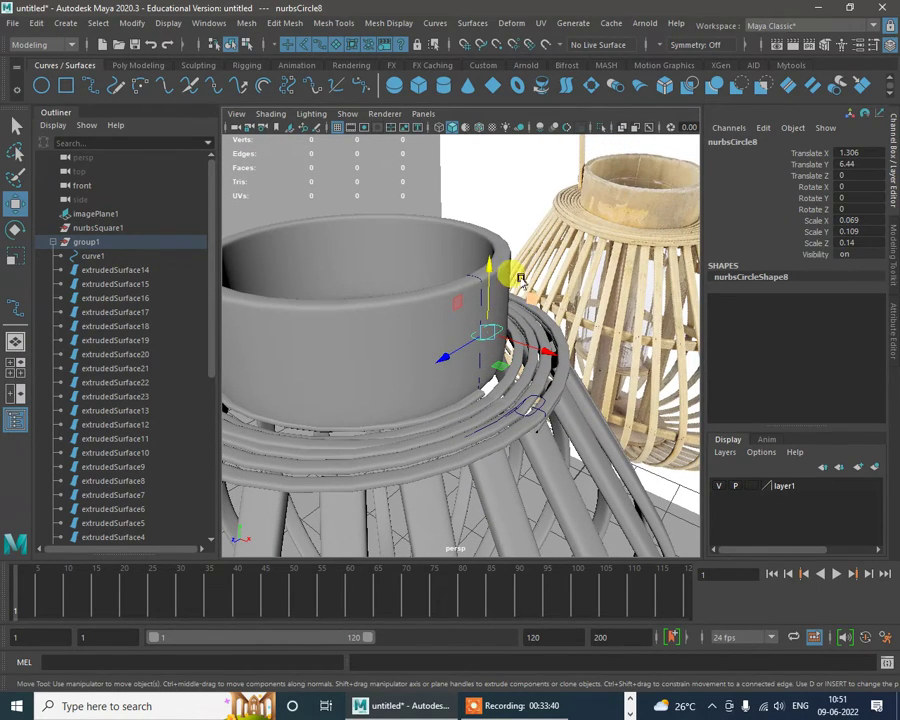
{"action": "left_click", "coordinate": [518, 302]}
{"action": "left_click", "coordinate": [492, 332]}
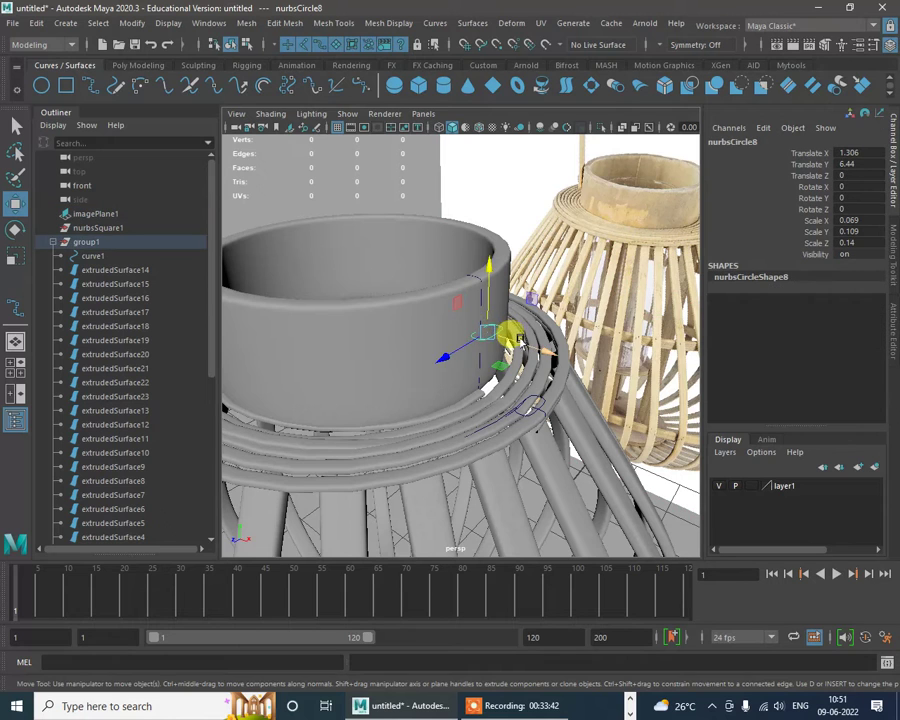
{"action": "left_click_drag", "start_coordinate": [532, 342], "coordinate": [403, 396]}
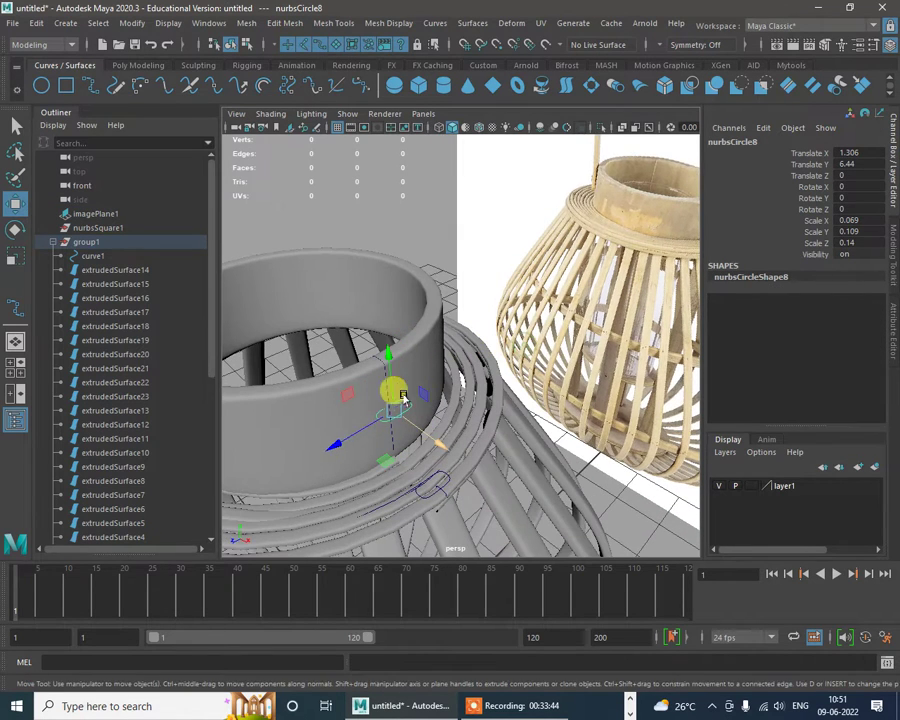
{"action": "left_click_drag", "start_coordinate": [359, 437], "coordinate": [436, 406]}
Step: Draw an EP curve in the front view from the profile circle up the handle's outer side, around its corner to the vertical centre line
{"action": "key", "text": "space"}
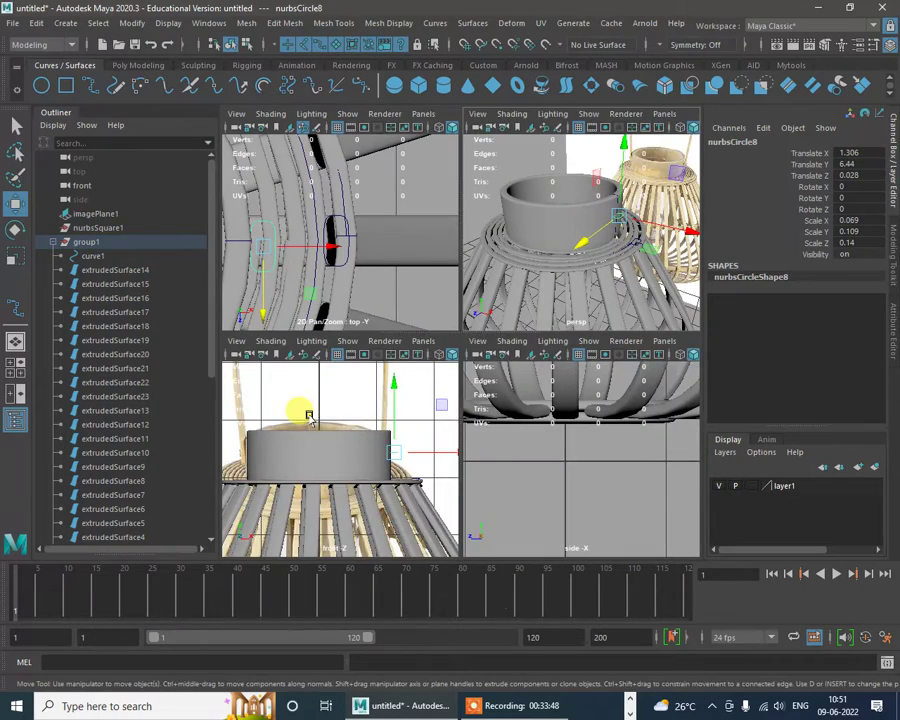
{"action": "key", "text": "space"}
{"action": "scroll", "coordinate": [470, 425], "scroll_direction": "up", "scroll_amount": 2}
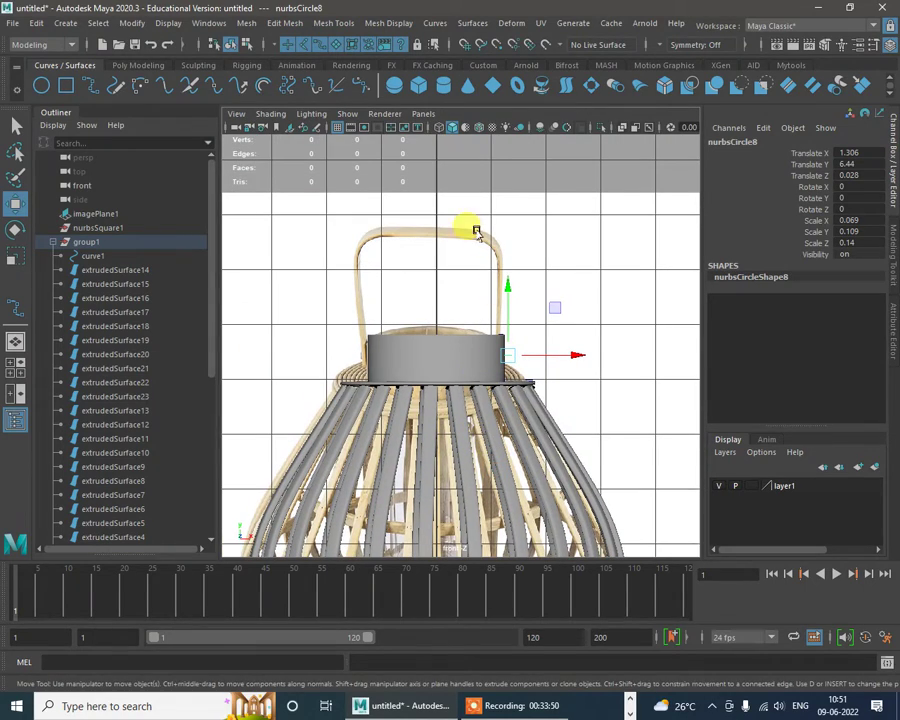
{"action": "left_click", "coordinate": [93, 88]}
{"action": "right_click_drag", "start_coordinate": [525, 296], "coordinate": [552, 427], "text": "alt"}
{"action": "scroll", "coordinate": [524, 314], "scroll_direction": "up", "scroll_amount": 3}
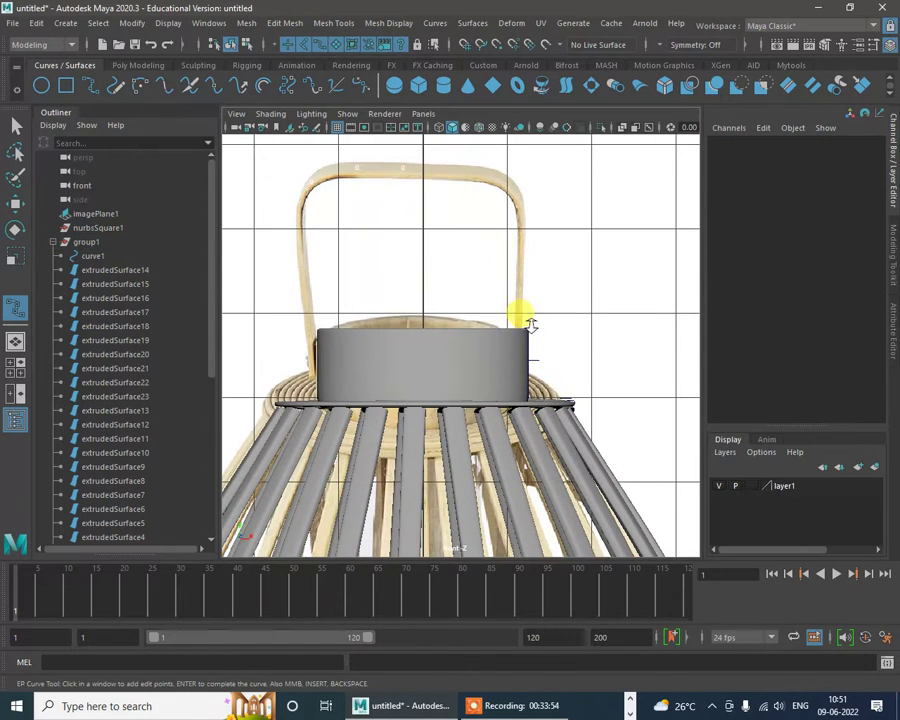
{"action": "left_click", "coordinate": [546, 352]}
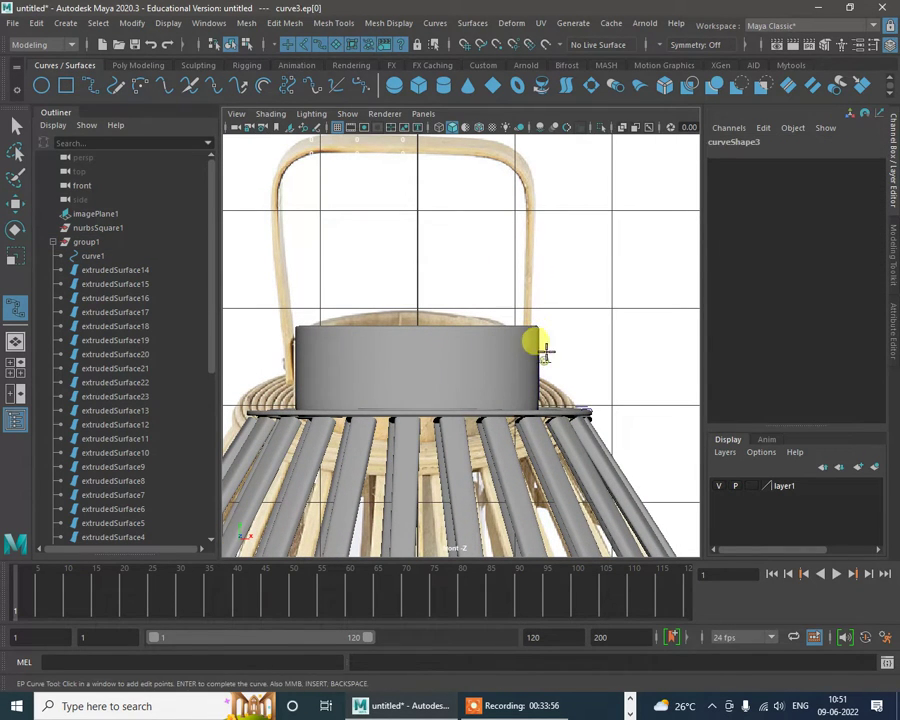
{"action": "left_click", "coordinate": [543, 291]}
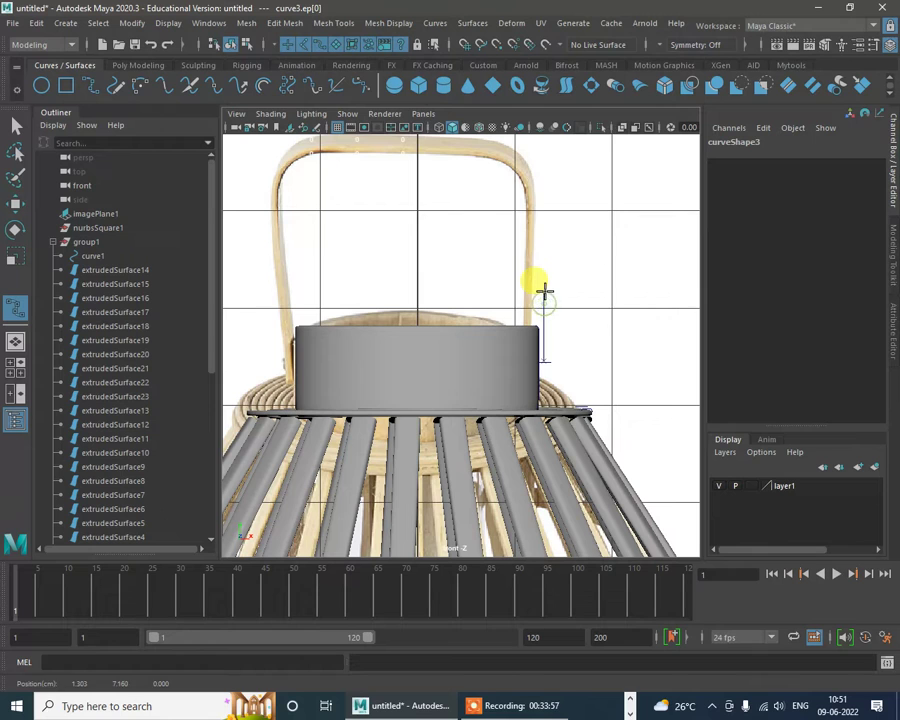
{"action": "left_click", "coordinate": [522, 164]}
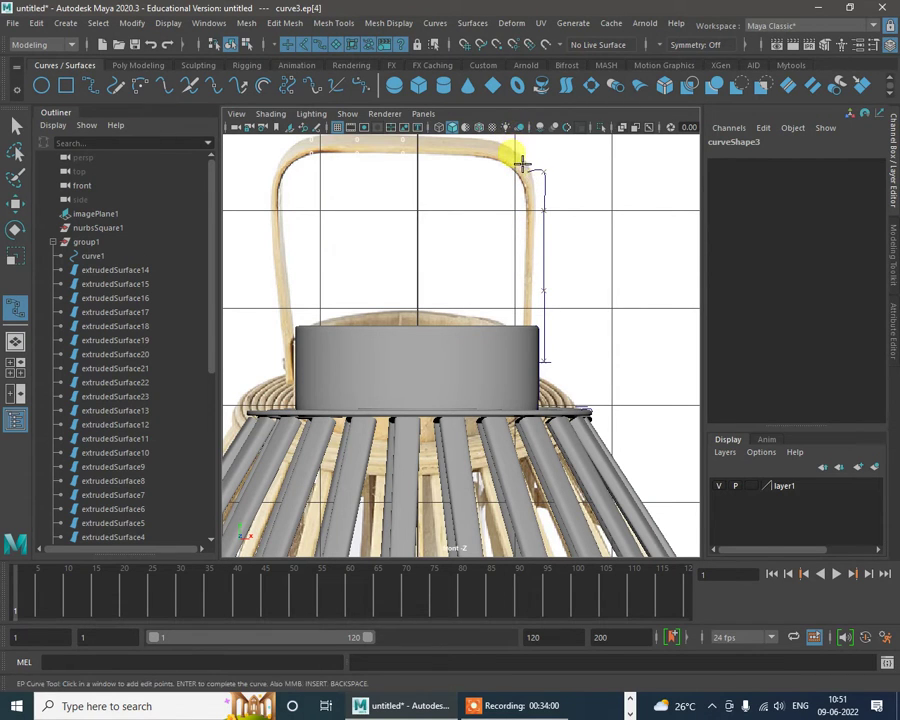
{"action": "scroll", "coordinate": [505, 225], "scroll_direction": "up", "scroll_amount": 3}
{"action": "middle_click_drag", "start_coordinate": [536, 234], "coordinate": [572, 394], "text": "alt"}
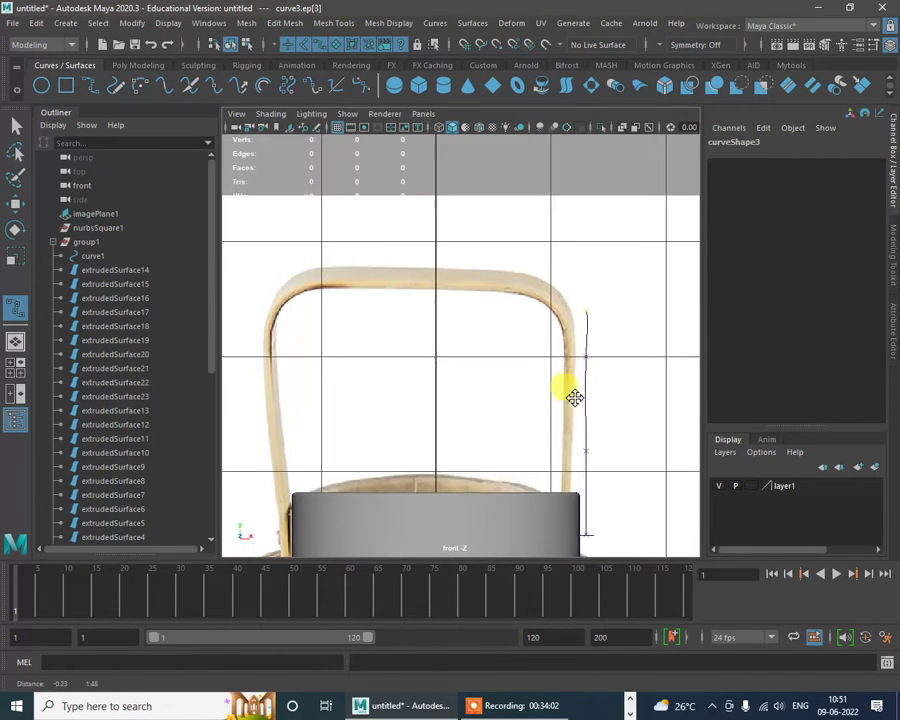
{"action": "left_click", "coordinate": [547, 273]}
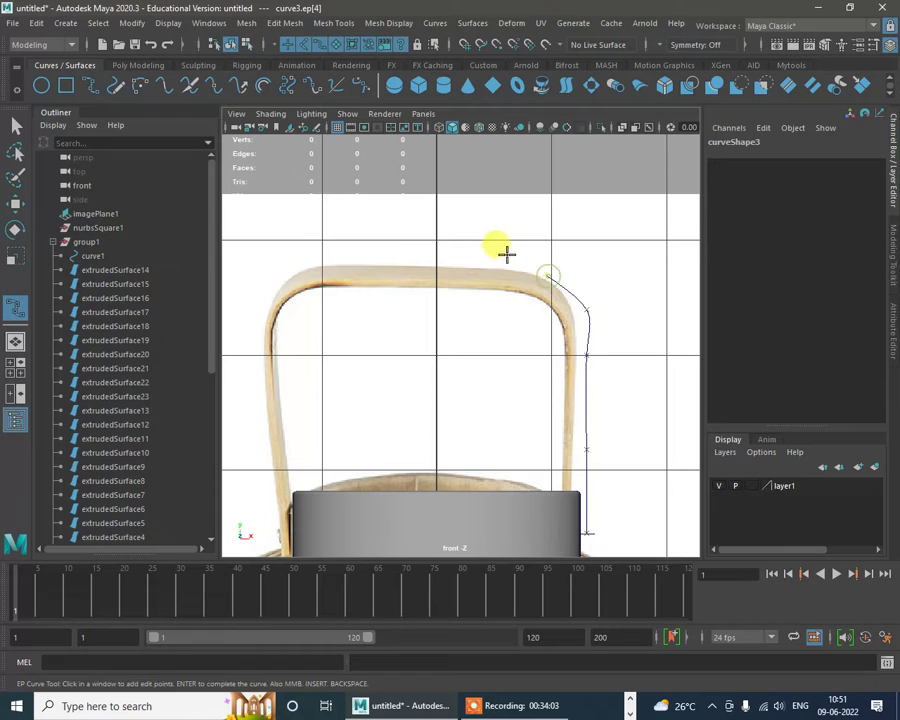
{"action": "left_click", "coordinate": [433, 261]}
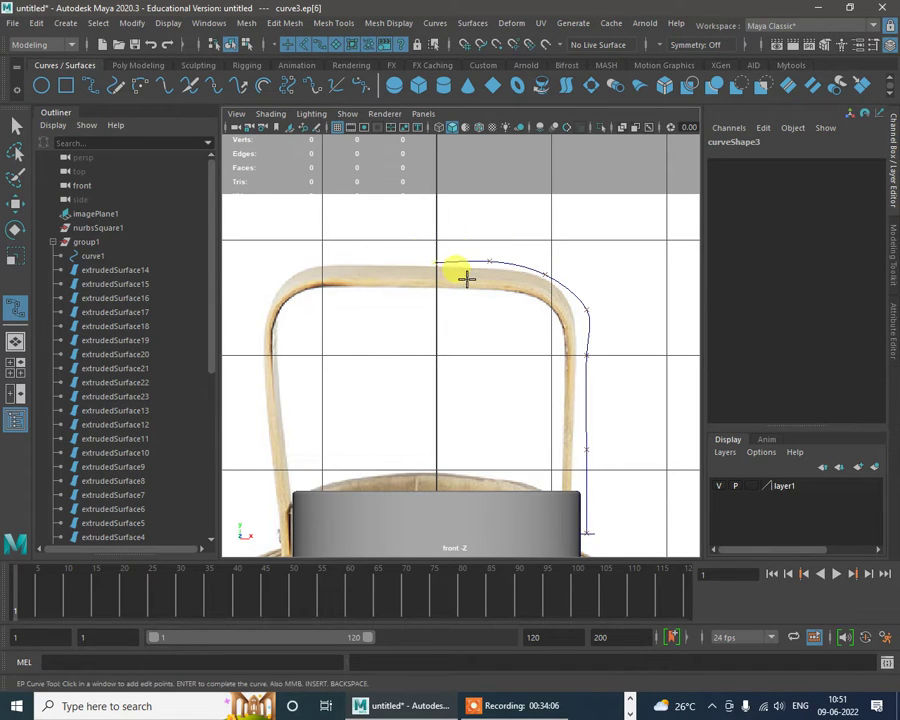
{"action": "key", "text": "w"}
Step: Move the control vertex at the half-handle curve's outer corner inward and up, to about X 1.213, Y 8.566
{"action": "right_click_drag", "start_coordinate": [583, 305], "coordinate": [480, 288]}
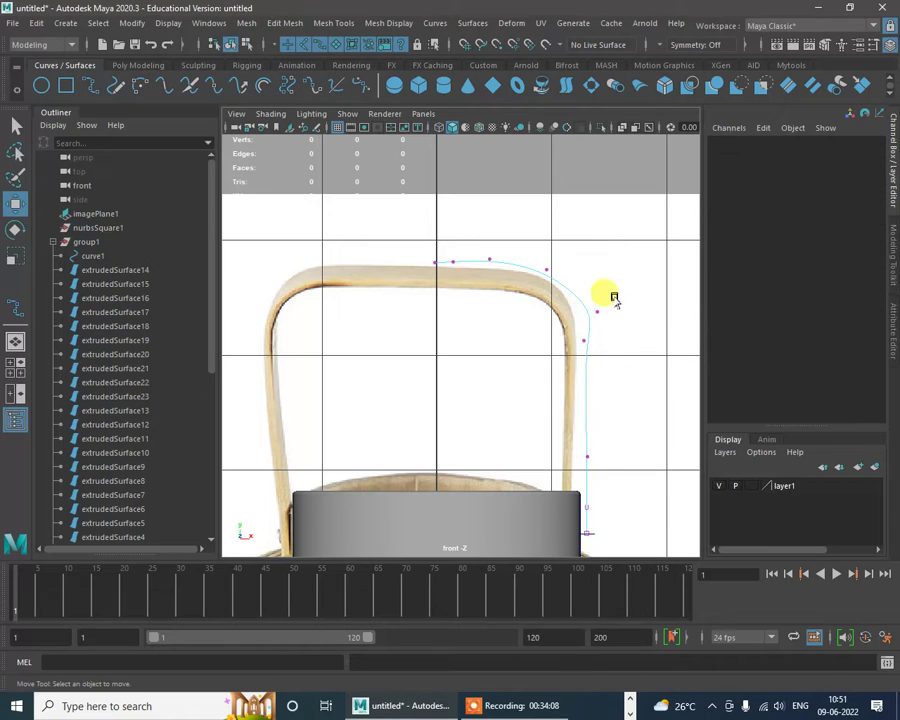
{"action": "left_click", "coordinate": [596, 311]}
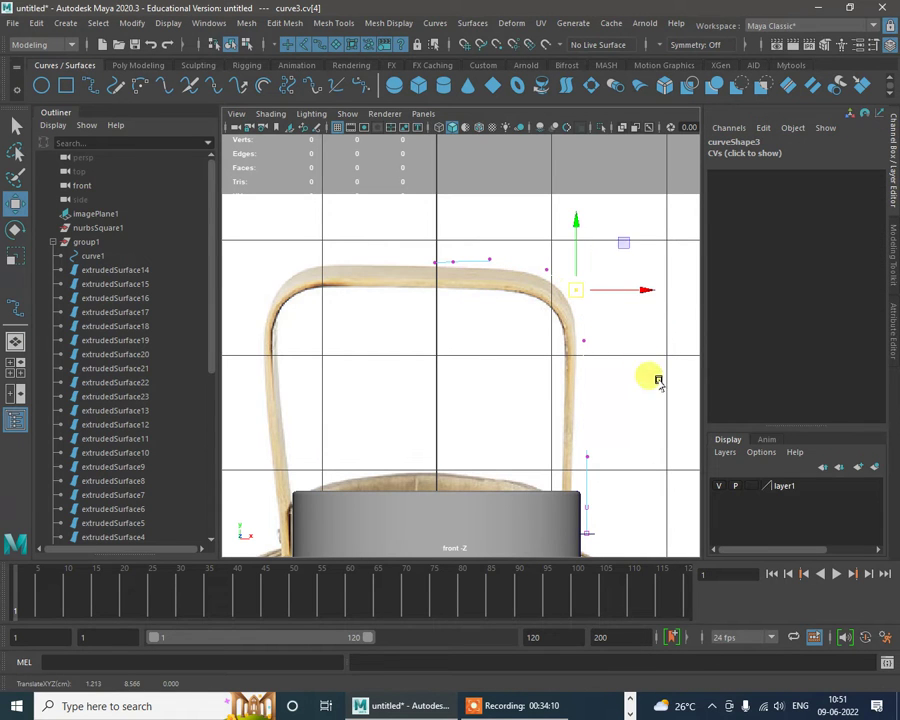
{"action": "scroll", "coordinate": [565, 366], "scroll_direction": "down", "scroll_amount": 3}
{"action": "scroll", "coordinate": [555, 380], "scroll_direction": "up", "scroll_amount": 2}
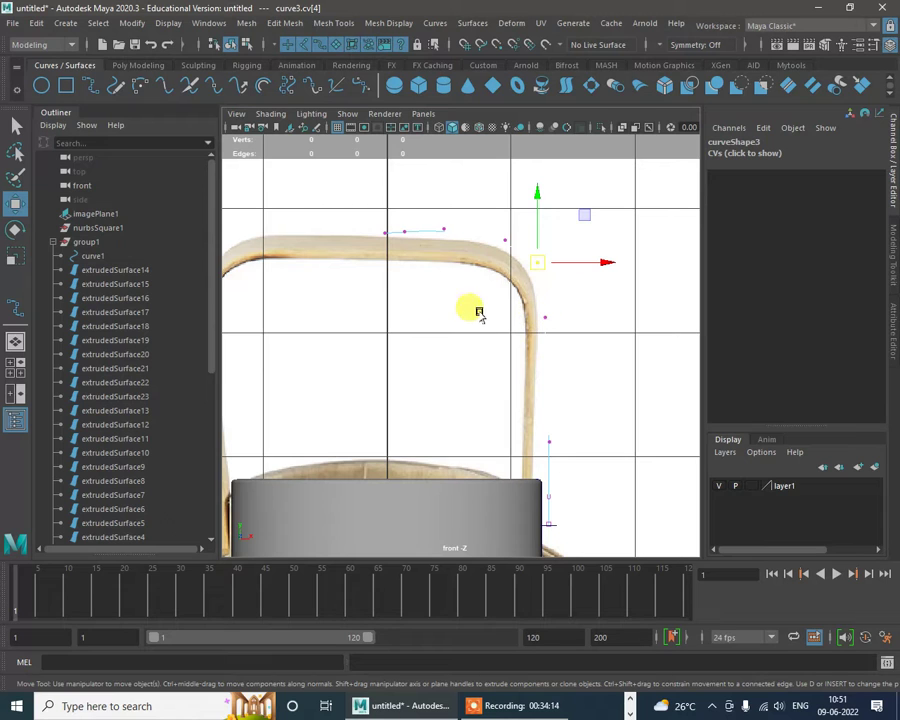
{"action": "scroll", "coordinate": [462, 251], "scroll_direction": "up", "scroll_amount": 2}
{"action": "middle_click_drag", "start_coordinate": [501, 276], "coordinate": [513, 322], "text": "alt"}
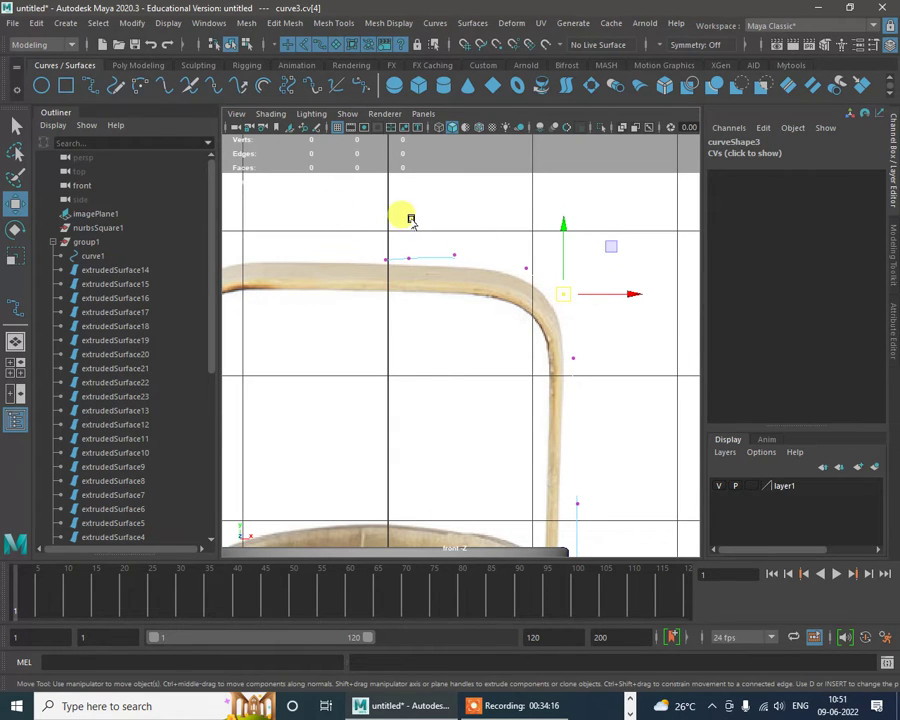
Step: Duplicate the half-handle curve and mirror the copy by setting its Scale X to -1
{"action": "right_click_drag", "start_coordinate": [531, 278], "coordinate": [611, 257]}
{"action": "left_click", "coordinate": [538, 299]}
{"action": "left_click", "coordinate": [553, 291]}
{"action": "key", "text": "a"}
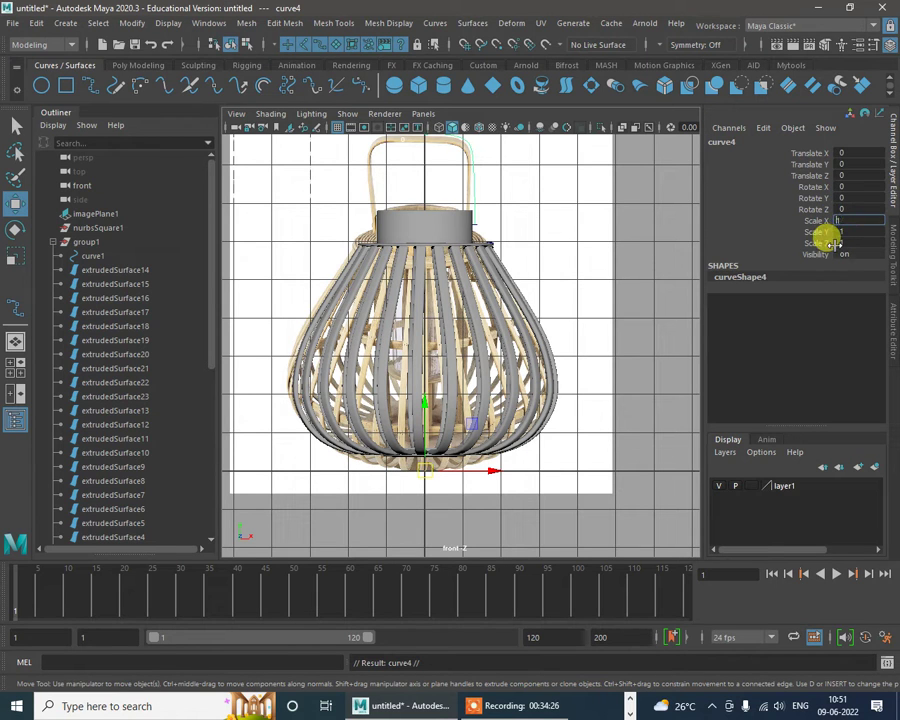
{"action": "key", "text": "space"}
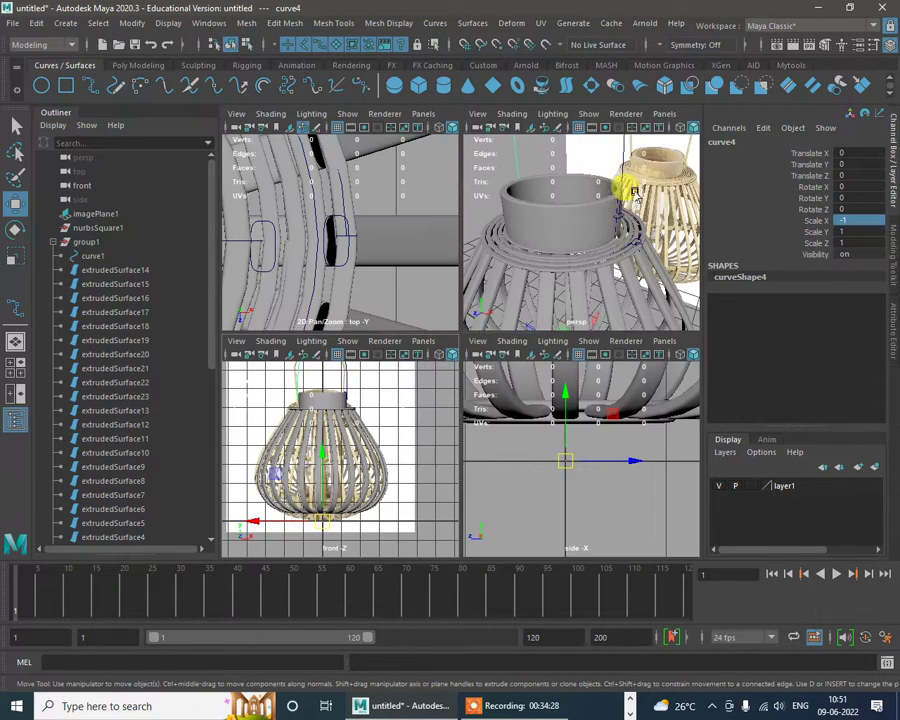
{"action": "key", "text": "space"}
{"action": "left_click_drag", "start_coordinate": [613, 255], "coordinate": [644, 343], "text": "alt"}
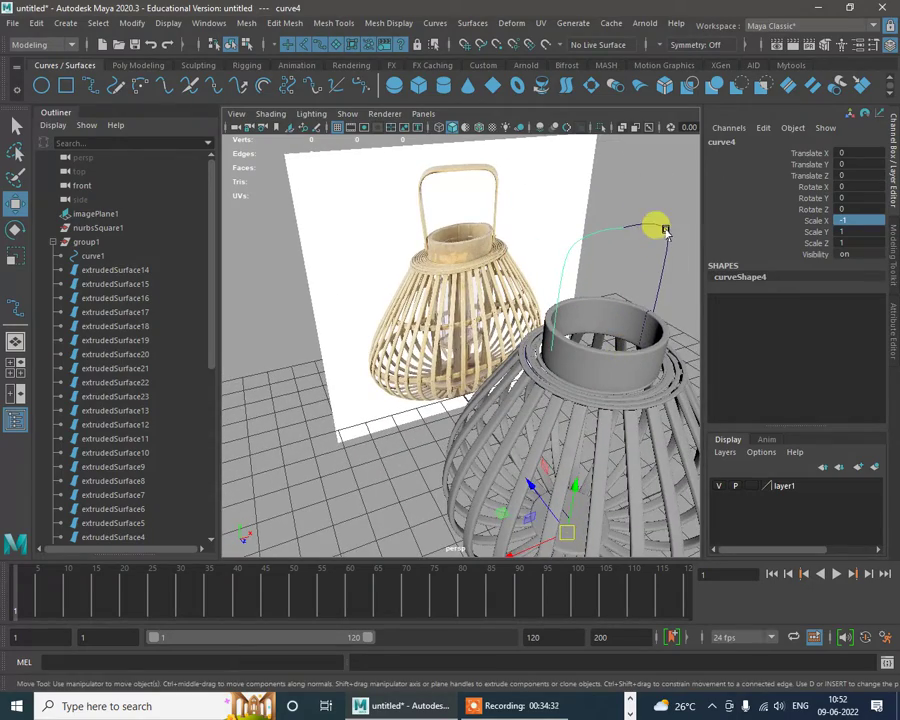
Step: Select both half-handle curves and attach them into one curve
{"action": "left_click", "coordinate": [542, 74]}
{"action": "left_click", "coordinate": [434, 22]}
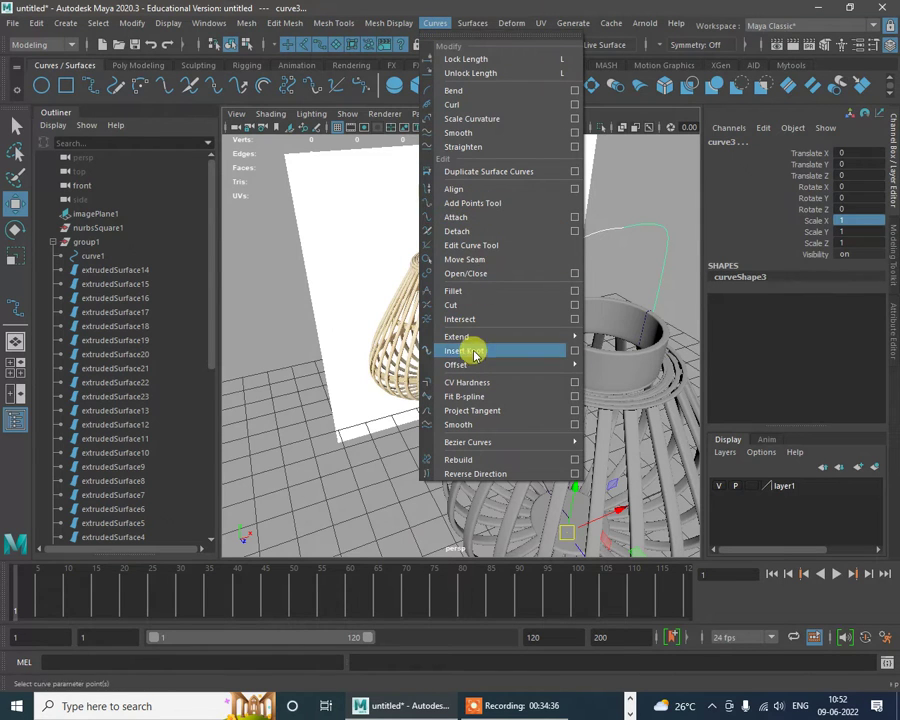
{"action": "mouse_move", "coordinate": [480, 335]}
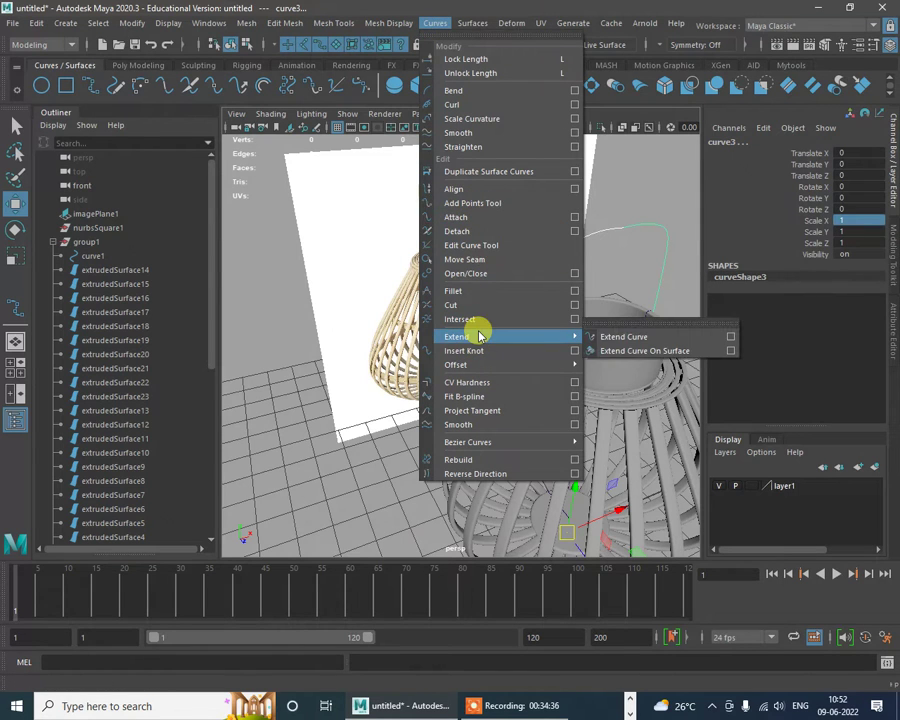
{"action": "left_click", "coordinate": [462, 218]}
Step: Delete the control vertex at the join in the top middle of the attached handle curve
{"action": "left_click_drag", "start_coordinate": [629, 270], "coordinate": [634, 219], "text": "alt"}
{"action": "right_click_drag", "start_coordinate": [636, 218], "coordinate": [556, 218]}
{"action": "left_click_drag", "start_coordinate": [558, 255], "coordinate": [517, 219], "text": "alt"}
{"action": "right_click_drag", "start_coordinate": [521, 218], "coordinate": [552, 289], "text": "alt"}
{"action": "left_click", "coordinate": [610, 234]}
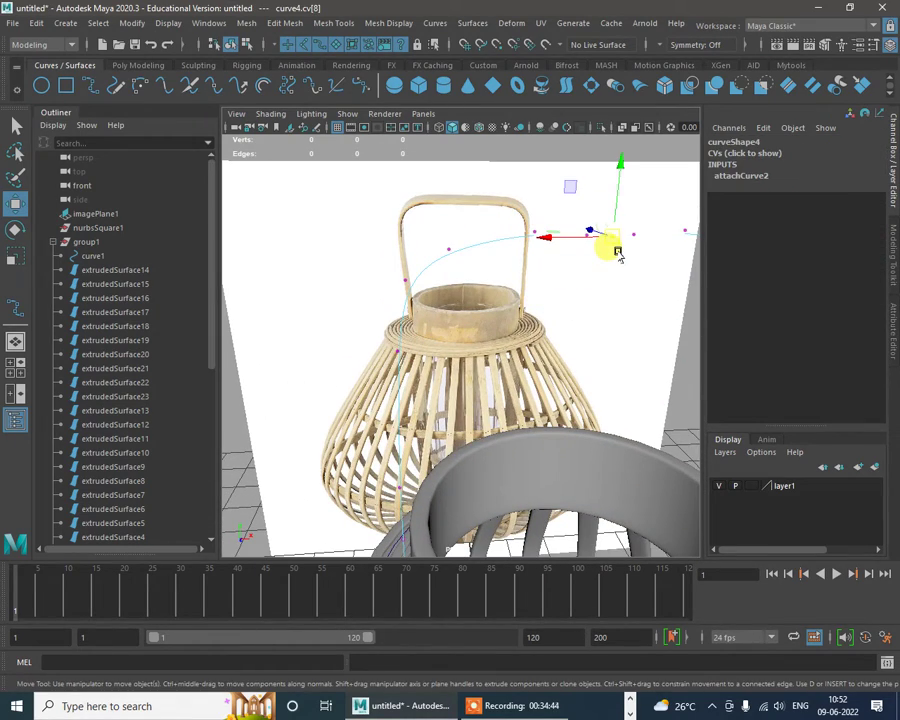
{"action": "left_click", "coordinate": [615, 272]}
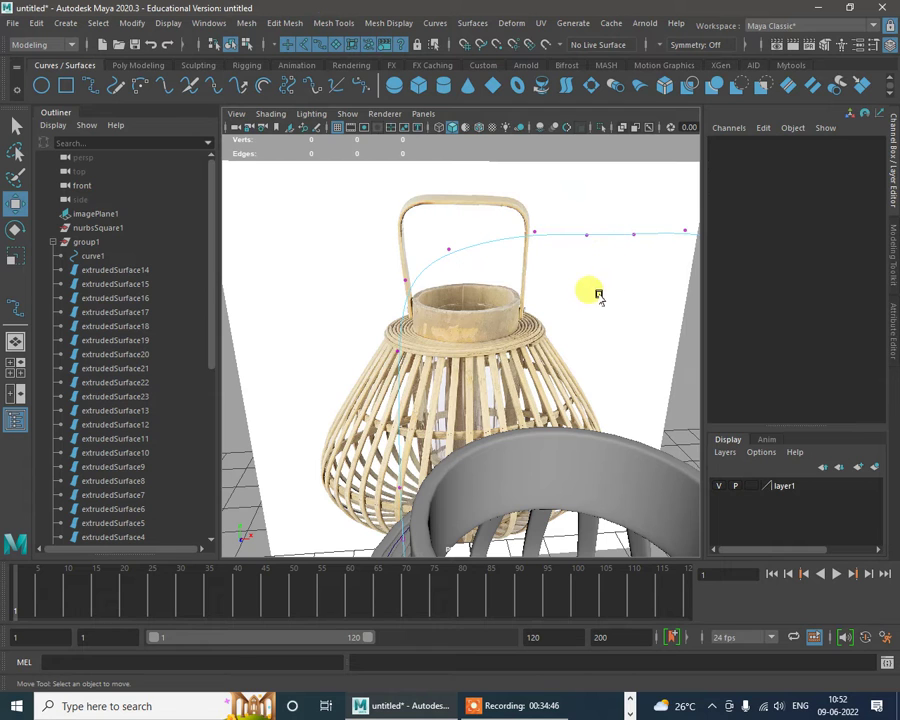
Step: Delete the remaining middle control vertices along the top of the handle curve to smooth it between the two corners
{"action": "left_click_drag", "start_coordinate": [598, 295], "coordinate": [587, 255], "text": "alt"}
{"action": "left_click", "coordinate": [426, 238]}
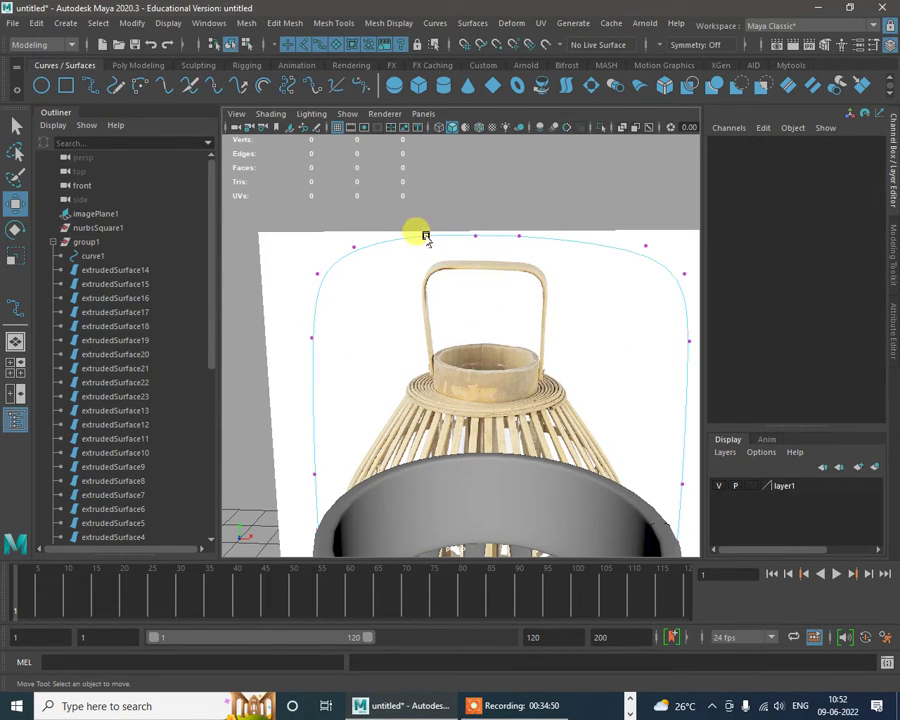
{"action": "key", "text": "Delete"}
{"action": "left_click_drag", "start_coordinate": [453, 259], "coordinate": [513, 283]}
{"action": "left_click", "coordinate": [508, 247]}
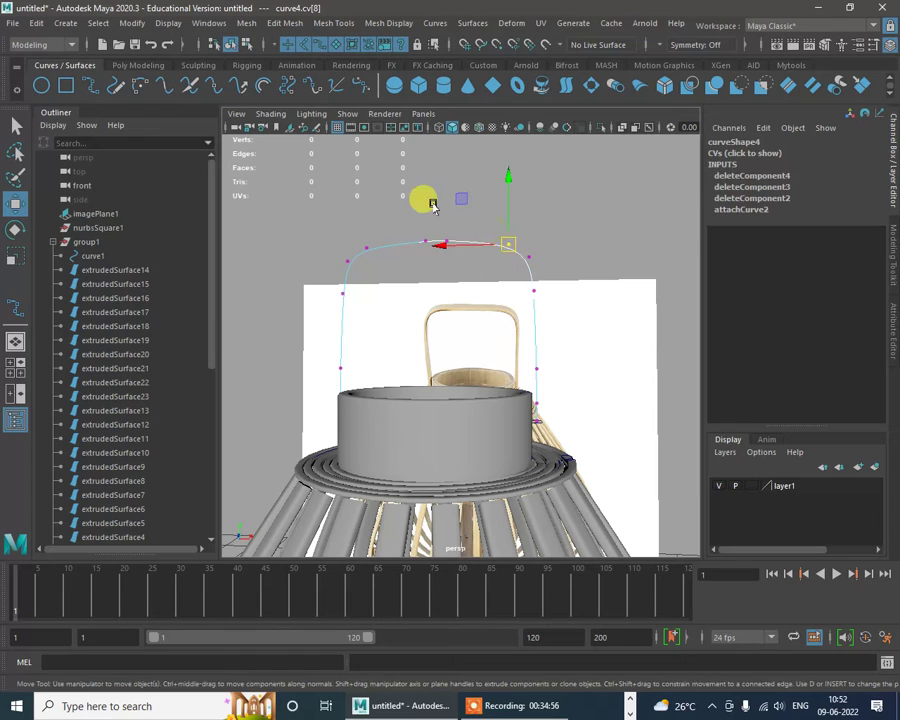
{"action": "left_click", "coordinate": [414, 295]}
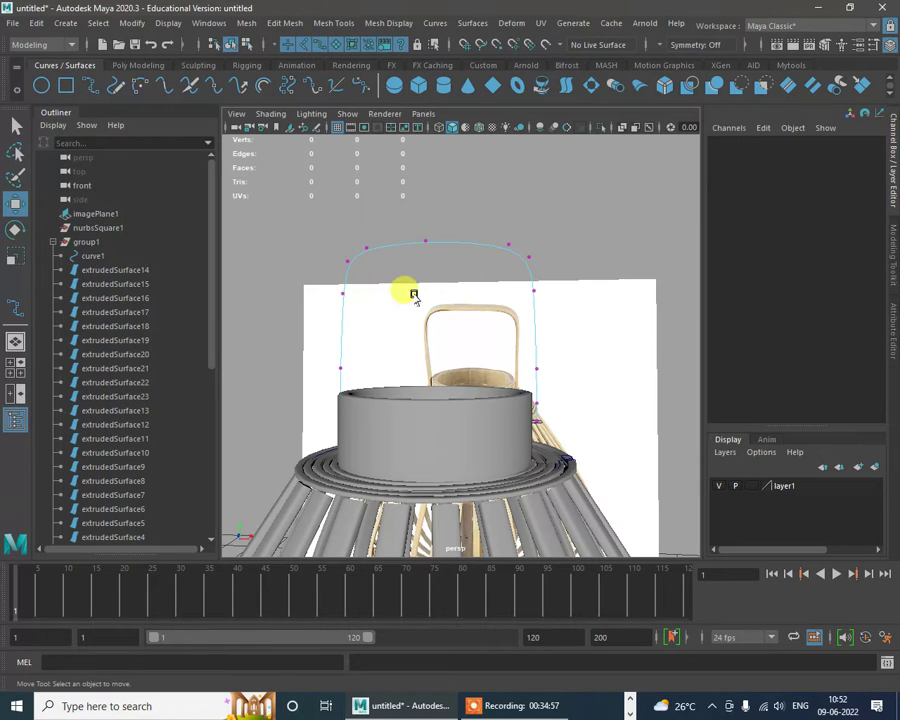
{"action": "left_click", "coordinate": [440, 247]}
{"action": "left_click", "coordinate": [440, 282]}
{"action": "left_click_drag", "start_coordinate": [440, 282], "coordinate": [587, 269], "text": "alt"}
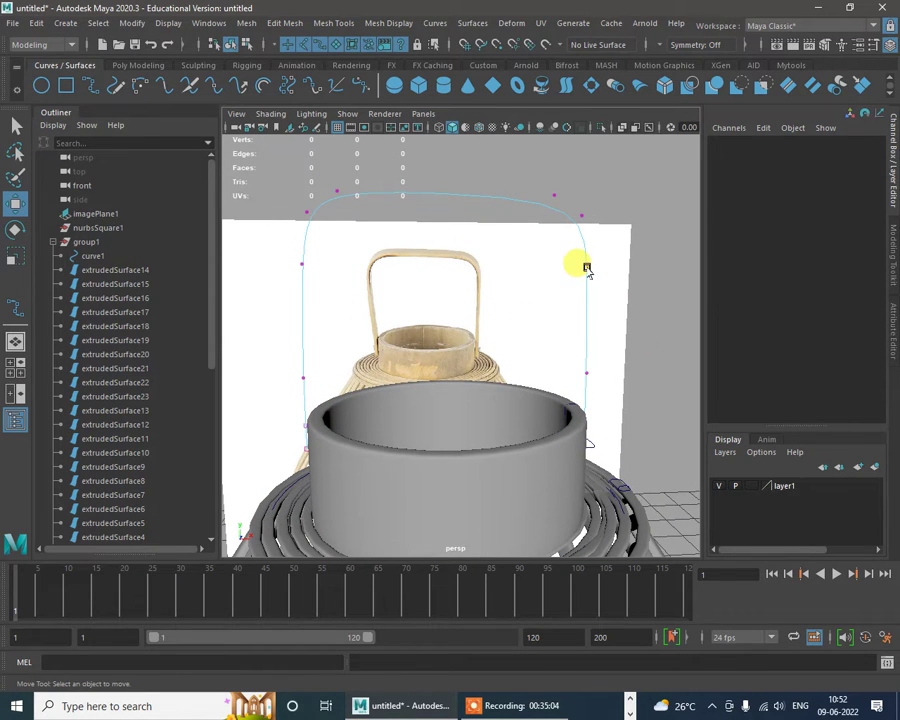
Step: Select the small profile circle at the handle's base together with the handle curve and extrude the circle along it
{"action": "left_click", "coordinate": [654, 258]}
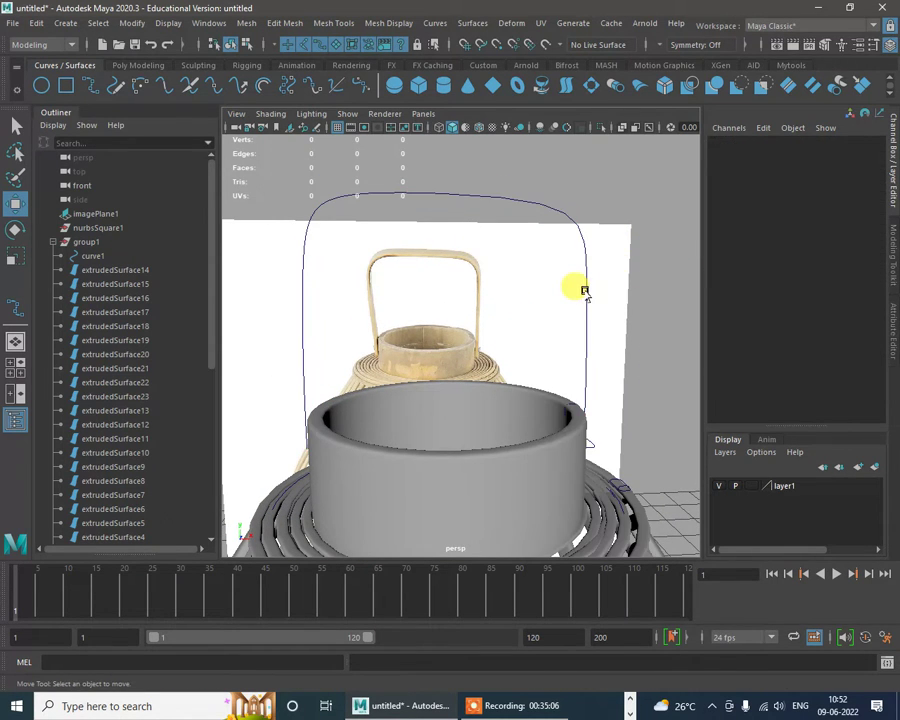
{"action": "left_click", "coordinate": [585, 292]}
{"action": "left_click", "coordinate": [598, 453]}
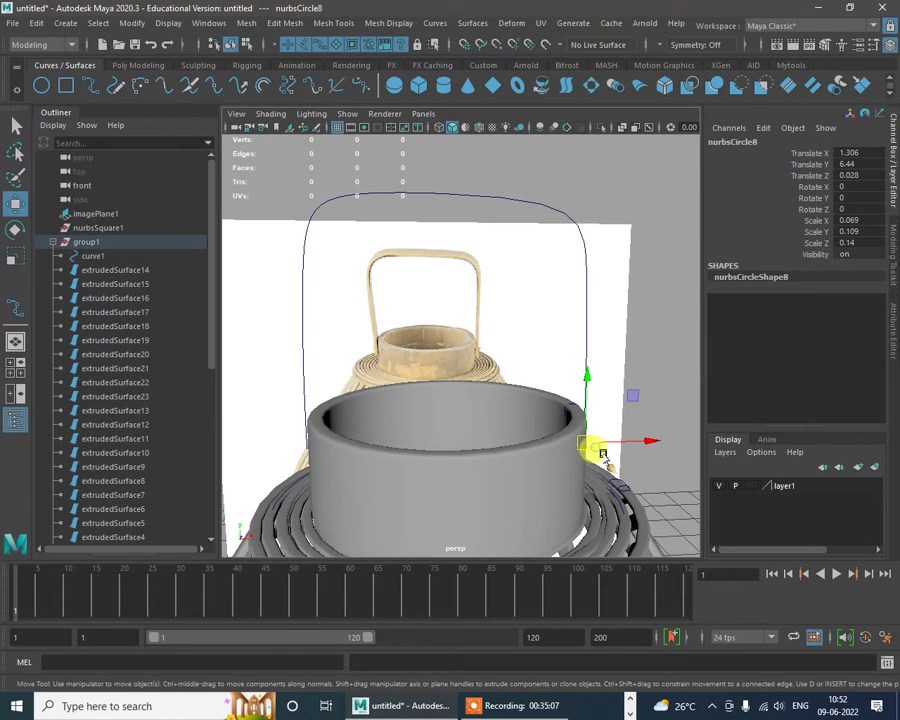
{"action": "left_click", "coordinate": [585, 304]}
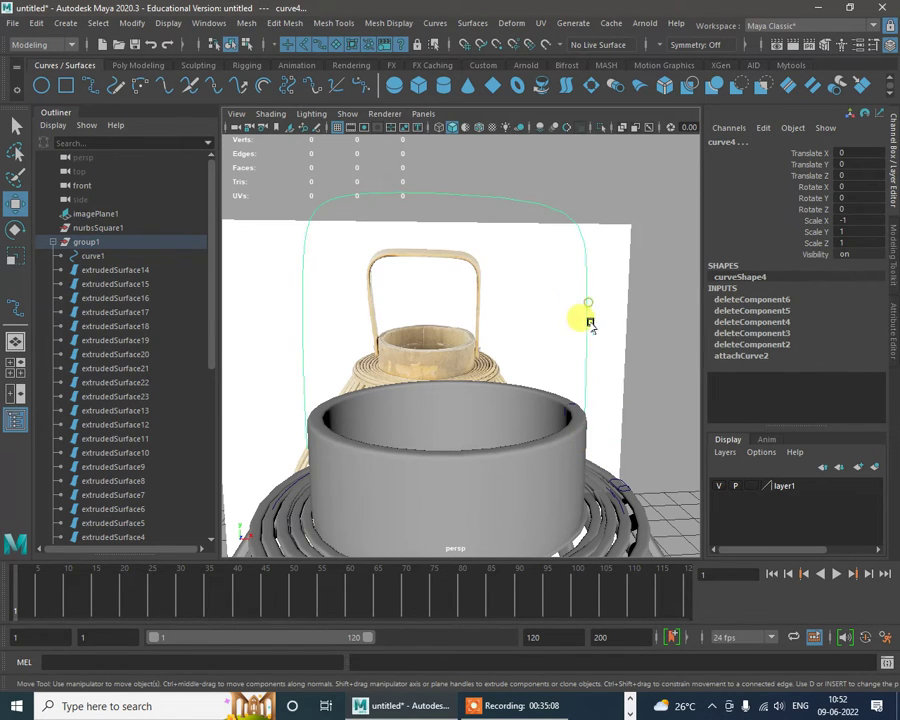
{"action": "left_click", "coordinate": [473, 23]}
{"action": "left_click", "coordinate": [512, 118]}
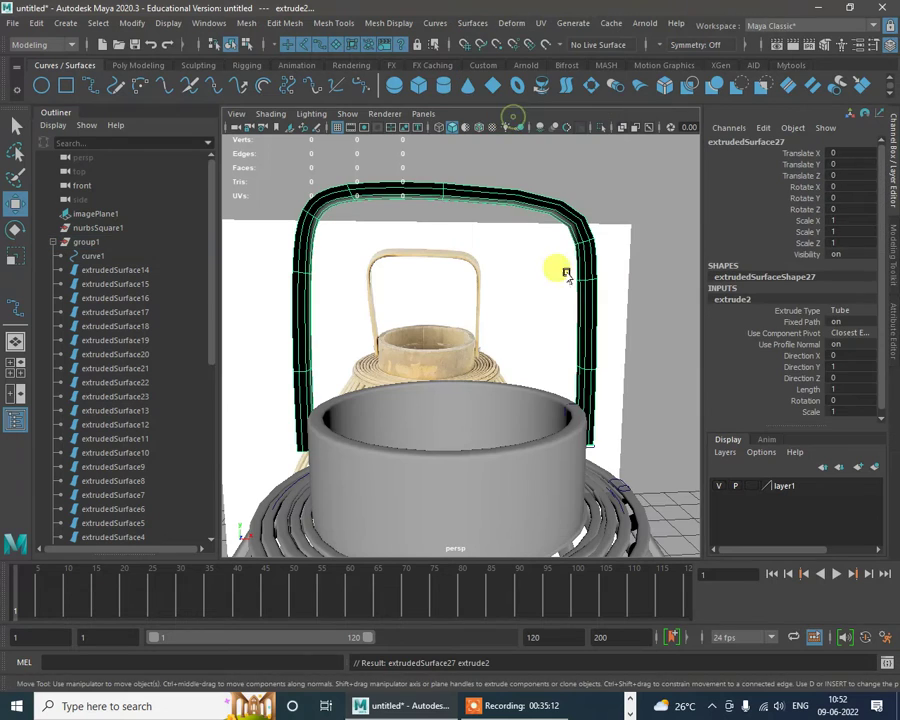
Step: Reverse the surface direction of the extruded handle and deselect it
{"action": "left_click", "coordinate": [480, 24]}
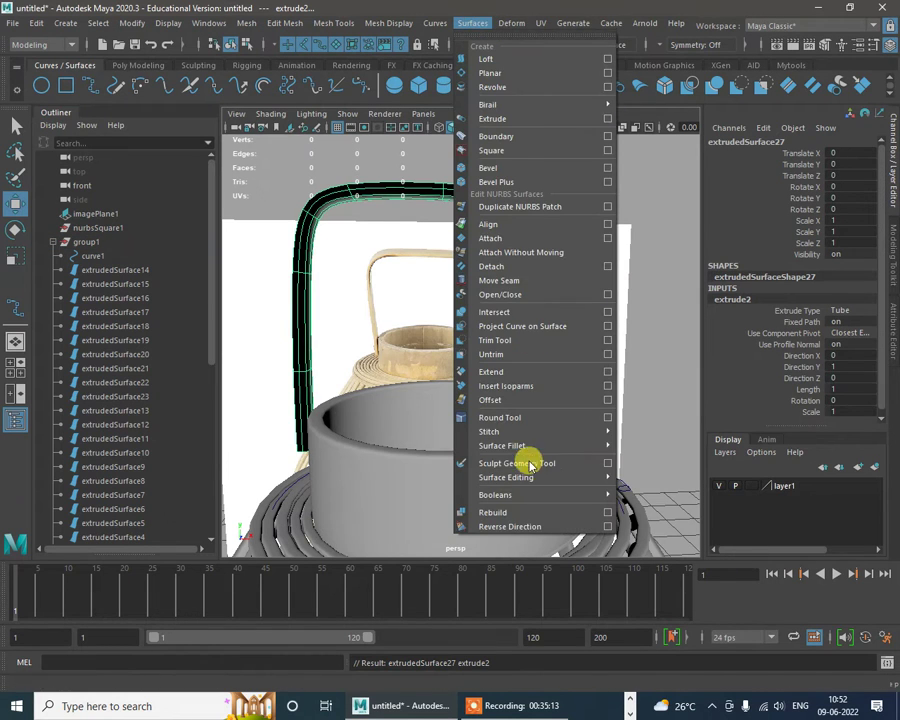
{"action": "left_click", "coordinate": [516, 526]}
{"action": "left_click_drag", "start_coordinate": [620, 342], "coordinate": [540, 360], "text": "alt"}
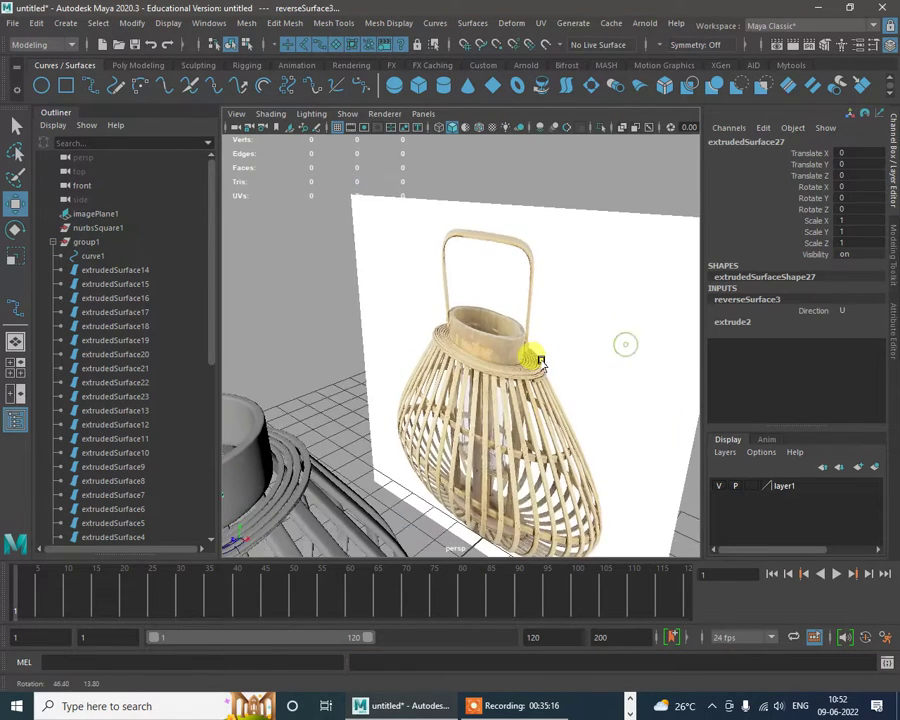
{"action": "scroll", "coordinate": [540, 362], "scroll_direction": "down", "scroll_amount": 3}
{"action": "middle_click_drag", "start_coordinate": [497, 374], "coordinate": [590, 330], "text": "alt"}
{"action": "left_click", "coordinate": [450, 175]}
{"action": "scroll", "coordinate": [423, 214], "scroll_direction": "up", "scroll_amount": 5}
{"action": "left_click_drag", "start_coordinate": [465, 332], "coordinate": [406, 269], "text": "alt"}
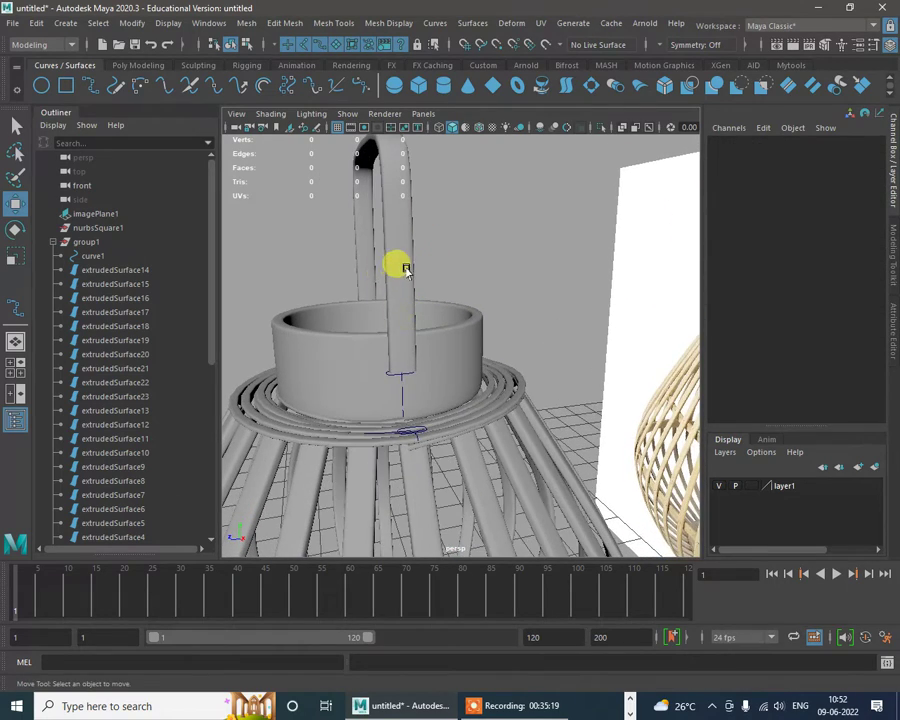
Step: Try to taper one end of the handle by selecting its two lowest hull rows in turn and scaling them narrower
{"action": "left_click", "coordinate": [406, 269]}
{"action": "right_click_drag", "start_coordinate": [412, 267], "coordinate": [481, 267]}
{"action": "scroll", "coordinate": [402, 356], "scroll_direction": "up", "scroll_amount": 5}
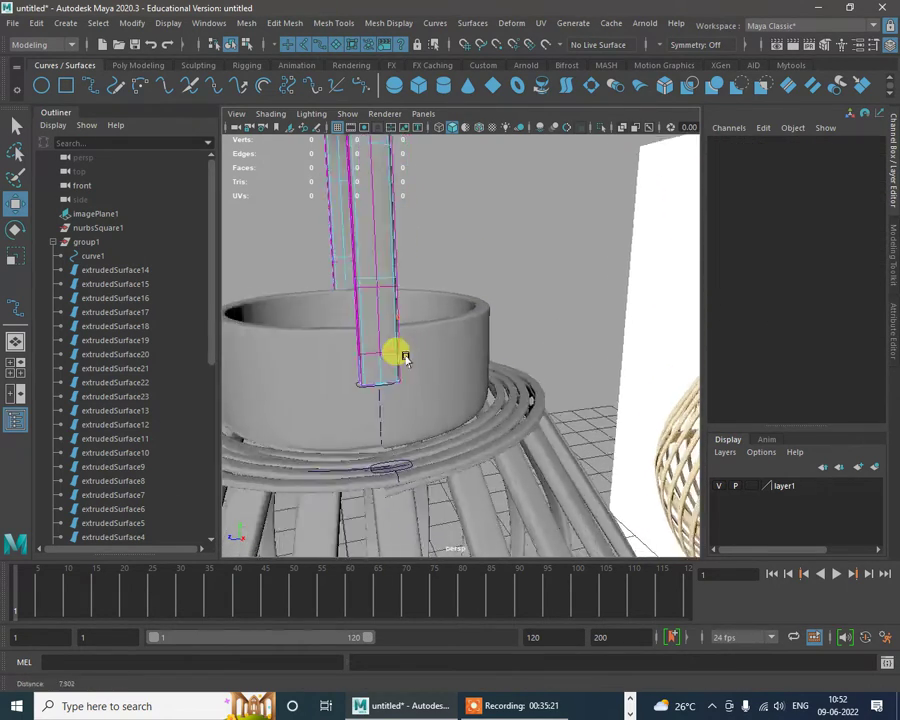
{"action": "left_click_drag", "start_coordinate": [406, 358], "coordinate": [470, 376], "text": "alt"}
{"action": "left_click", "coordinate": [420, 359]}
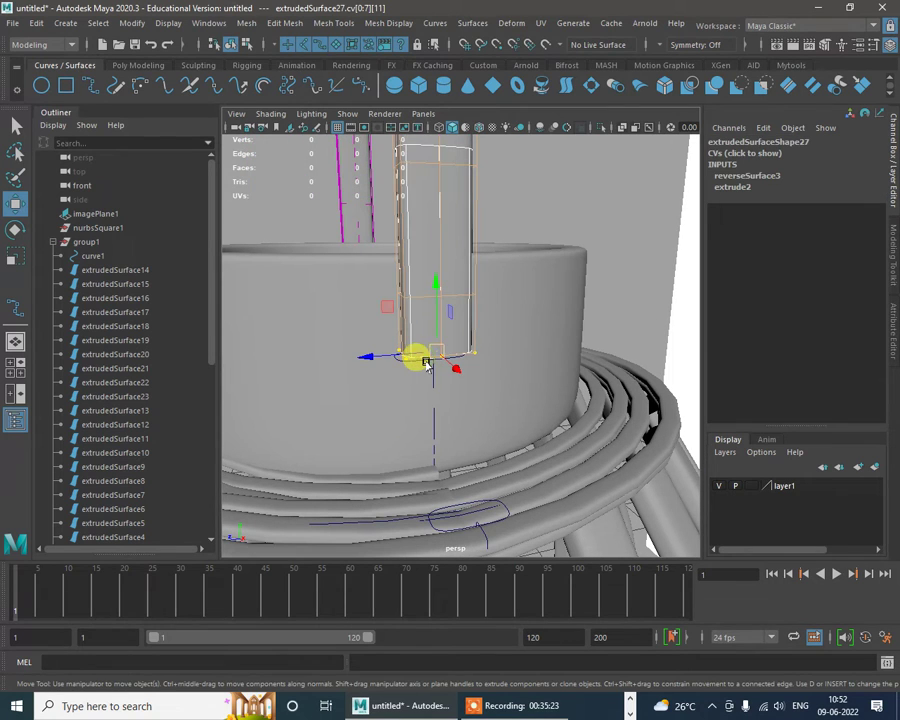
{"action": "key", "text": "r"}
{"action": "left_click_drag", "start_coordinate": [369, 358], "coordinate": [441, 338]}
{"action": "left_click", "coordinate": [461, 295]}
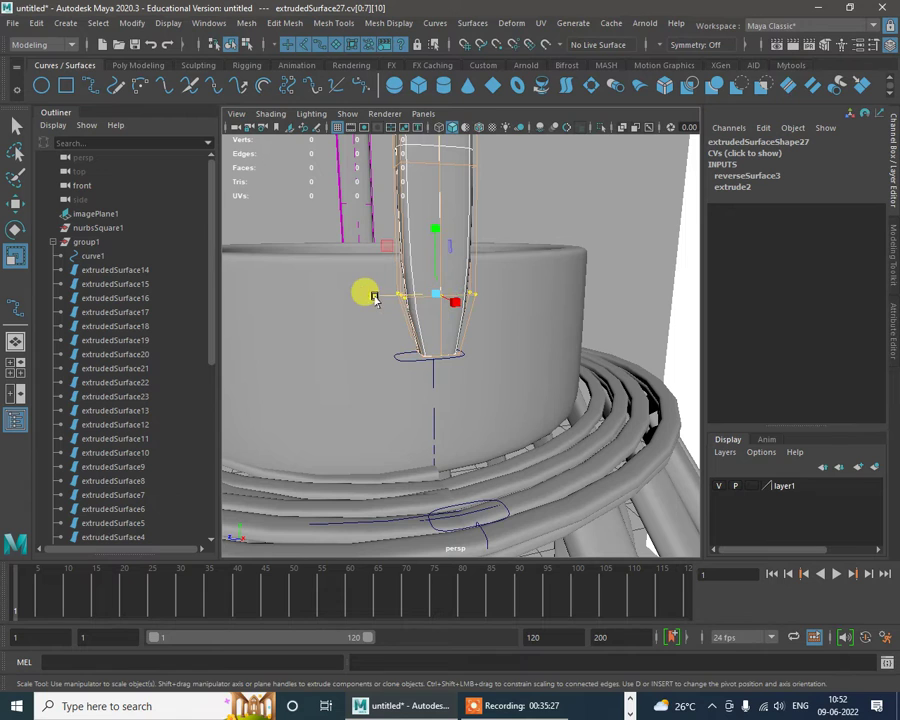
{"action": "left_click_drag", "start_coordinate": [374, 297], "coordinate": [458, 302]}
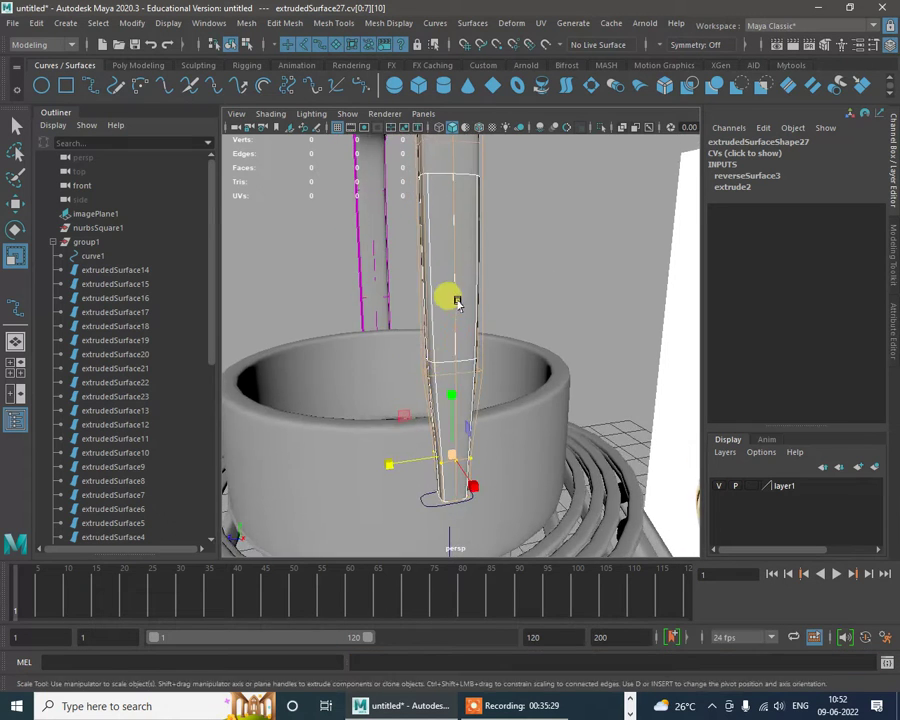
{"action": "right_click_drag", "start_coordinate": [457, 302], "coordinate": [450, 421], "text": "alt"}
{"action": "left_click_drag", "start_coordinate": [450, 421], "coordinate": [538, 207], "text": "alt"}
Step: Show the handle's control vertices in the wireframe side view and scale the two lowest rows of both legs narrower in depth
{"action": "right_click", "coordinate": [543, 229]}
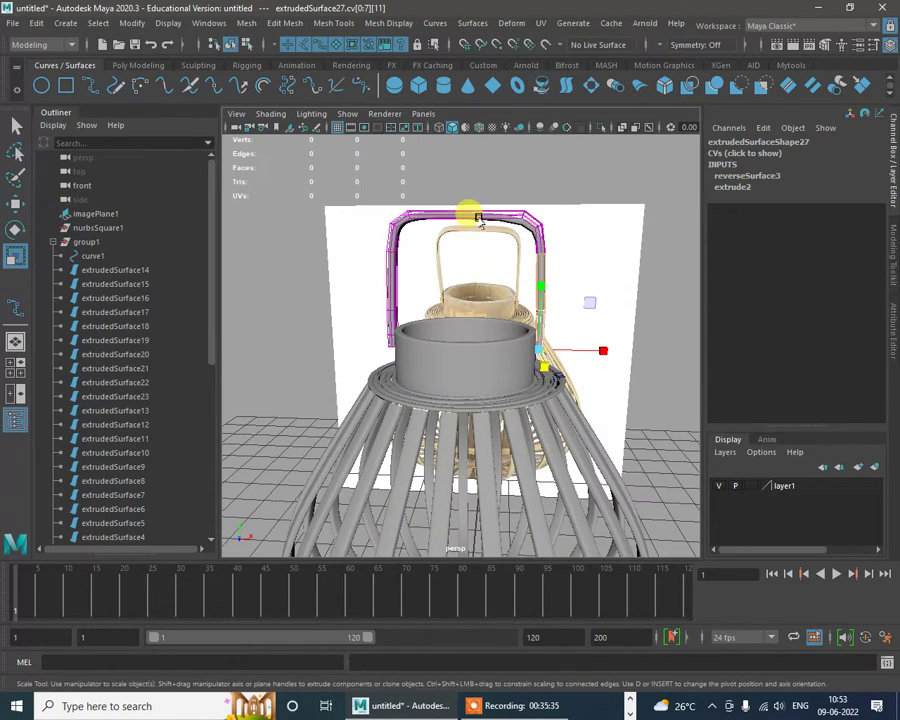
{"action": "right_click_drag", "start_coordinate": [494, 217], "coordinate": [420, 217]}
{"action": "key", "text": "space"}
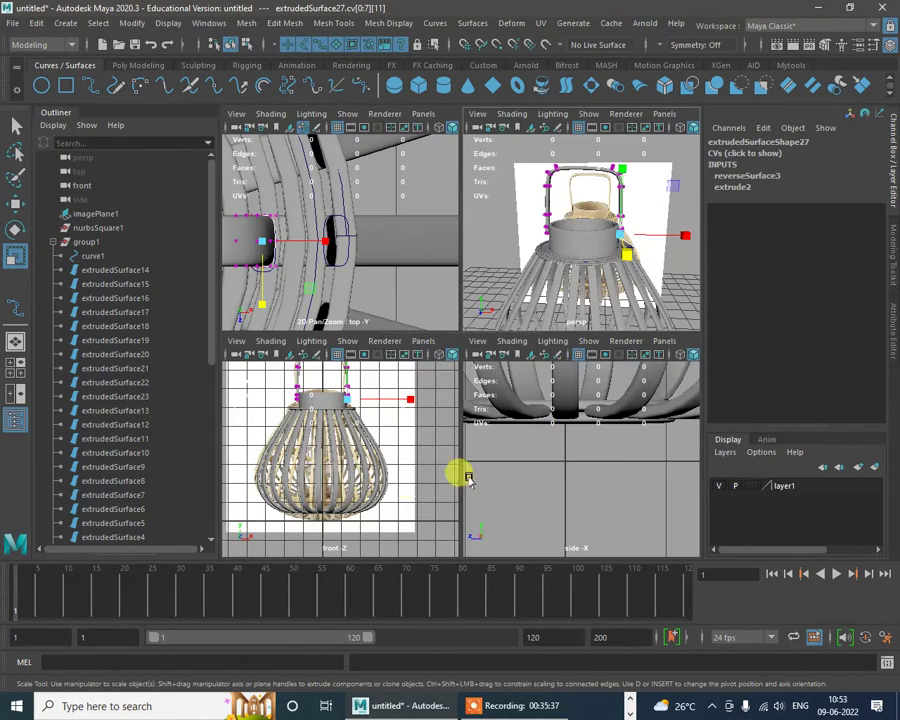
{"action": "key", "text": "space"}
{"action": "scroll", "coordinate": [484, 281], "scroll_direction": "down", "scroll_amount": 5}
{"action": "scroll", "coordinate": [460, 396], "scroll_direction": "up", "scroll_amount": 8}
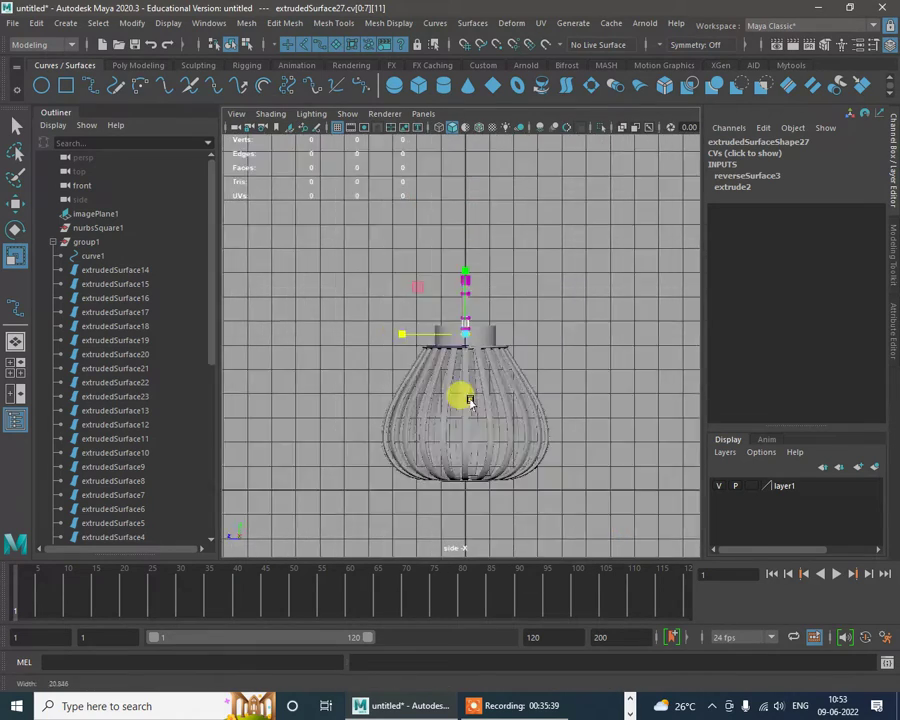
{"action": "scroll", "coordinate": [482, 450], "scroll_direction": "down", "scroll_amount": 4}
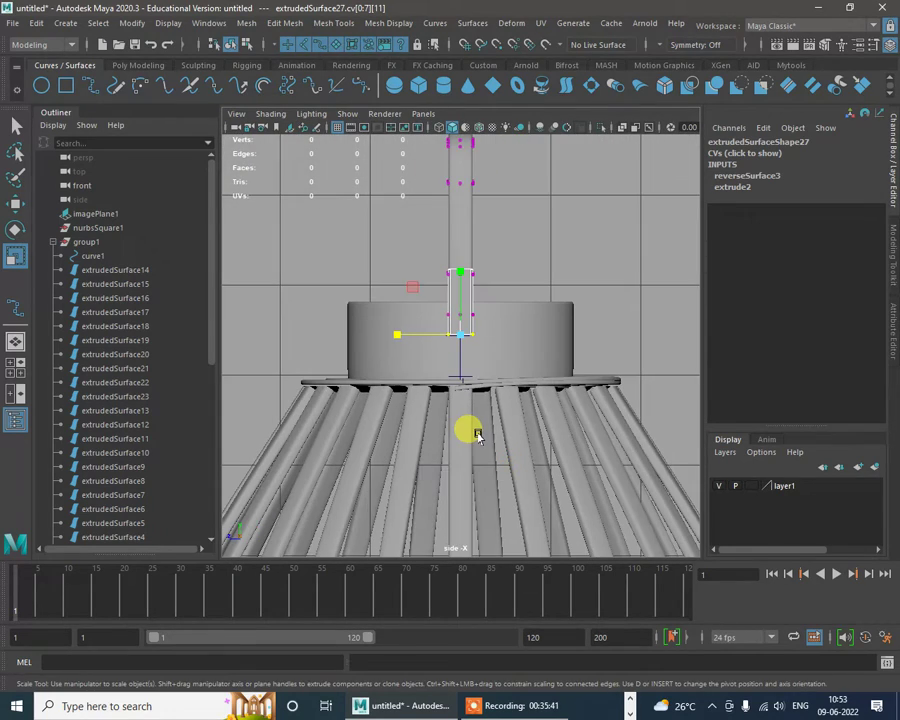
{"action": "key", "text": "4"}
{"action": "left_click", "coordinate": [535, 273]}
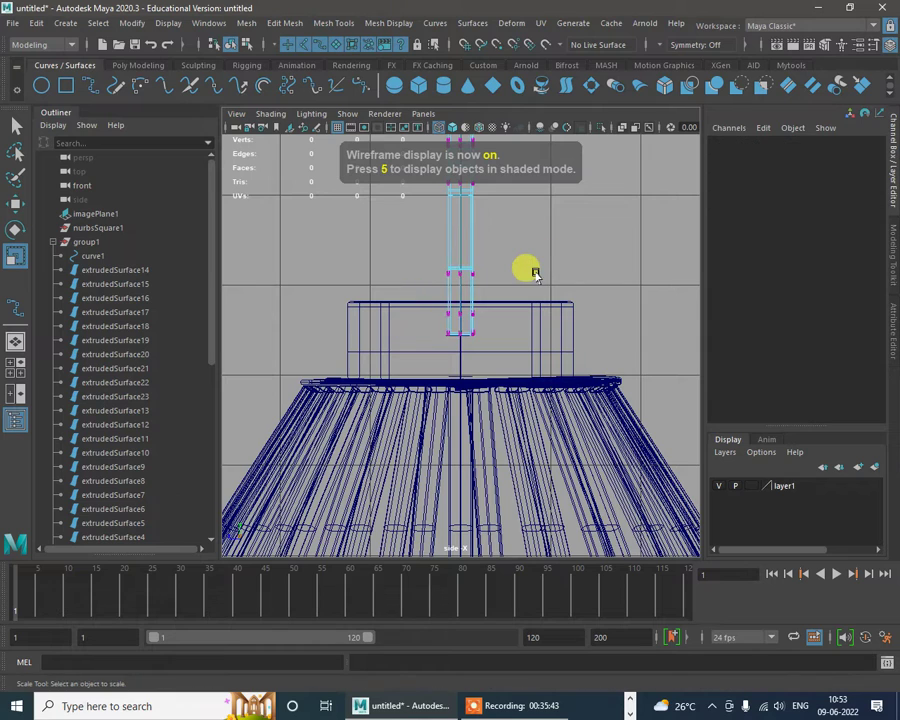
{"action": "key", "text": "5"}
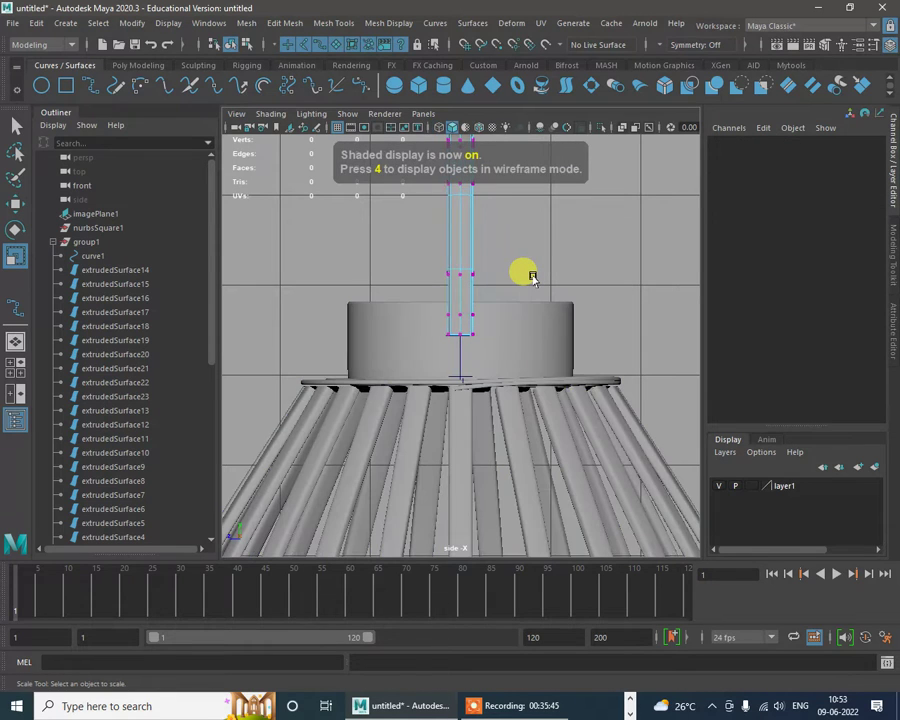
{"action": "key", "text": "4"}
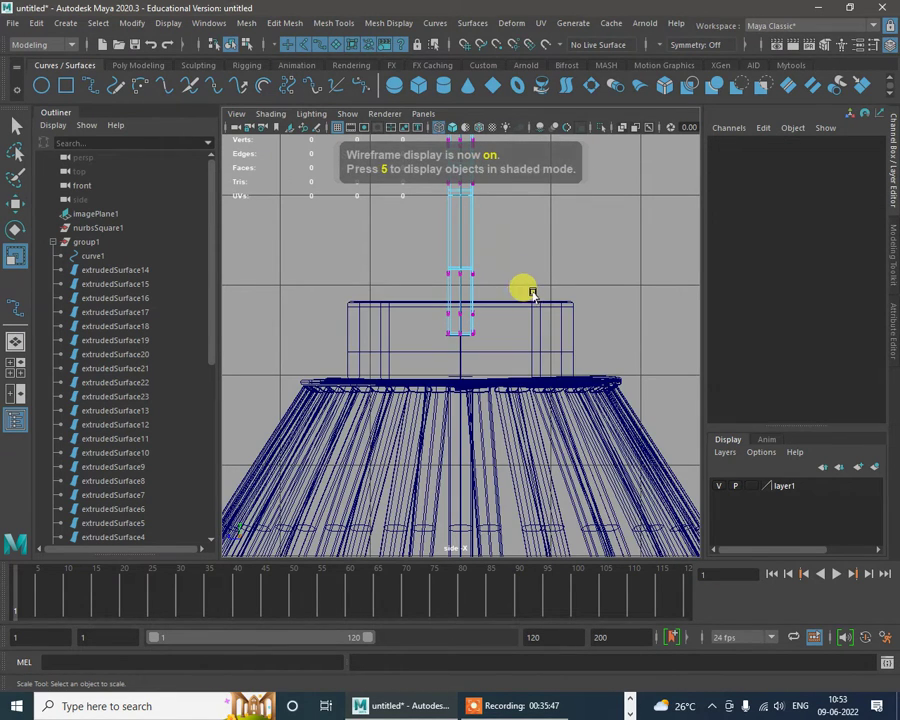
{"action": "left_click_drag", "start_coordinate": [427, 334], "coordinate": [482, 330]}
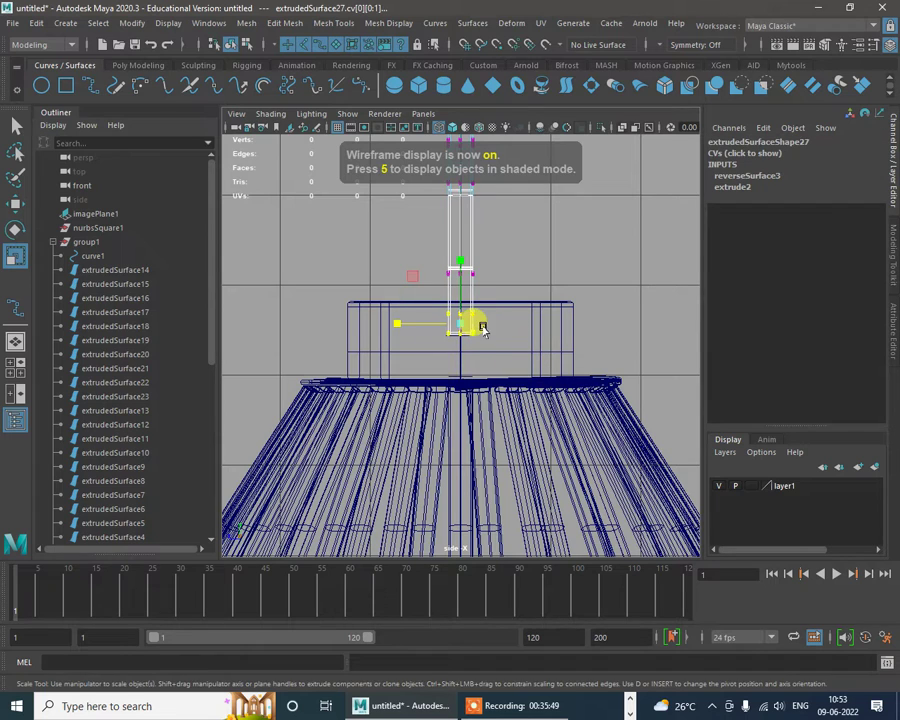
{"action": "mouse_move", "coordinate": [416, 342]}
{"action": "left_mouse_down"}
{"action": "mouse_move", "coordinate": [374, 327]}
{"action": "mouse_move", "coordinate": [423, 333]}
{"action": "left_mouse_up"}
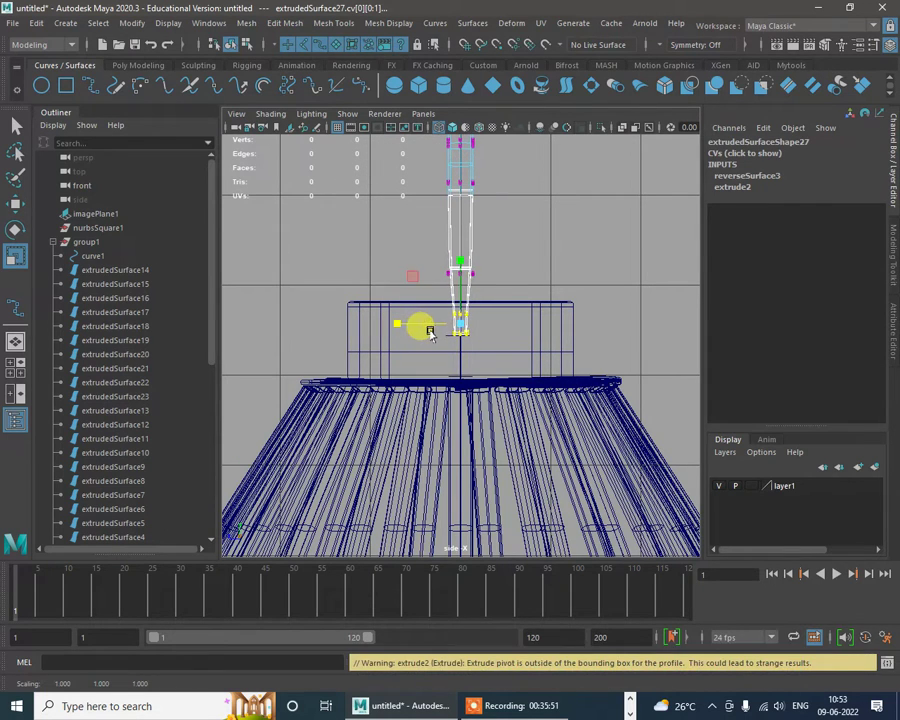
Step: Scale the next two control vertex rows up the handle legs slightly narrower for a gradual taper, and return to object mode in perspective
{"action": "left_click_drag", "start_coordinate": [488, 281], "coordinate": [415, 275]}
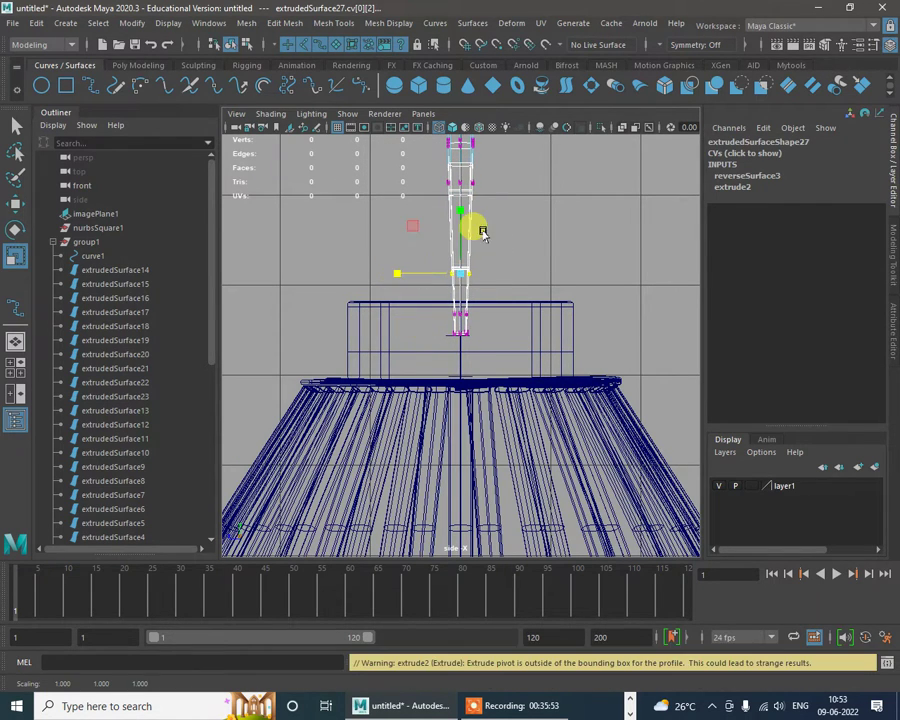
{"action": "right_click_drag", "start_coordinate": [481, 230], "coordinate": [505, 247], "text": "alt"}
{"action": "middle_click_drag", "start_coordinate": [505, 250], "coordinate": [510, 347], "text": "alt"}
{"action": "mouse_move", "coordinate": [409, 259]}
{"action": "left_mouse_down"}
{"action": "mouse_move", "coordinate": [497, 291]}
{"action": "mouse_move", "coordinate": [403, 272]}
{"action": "left_mouse_up"}
{"action": "key", "text": "space"}
{"action": "key", "text": "space"}
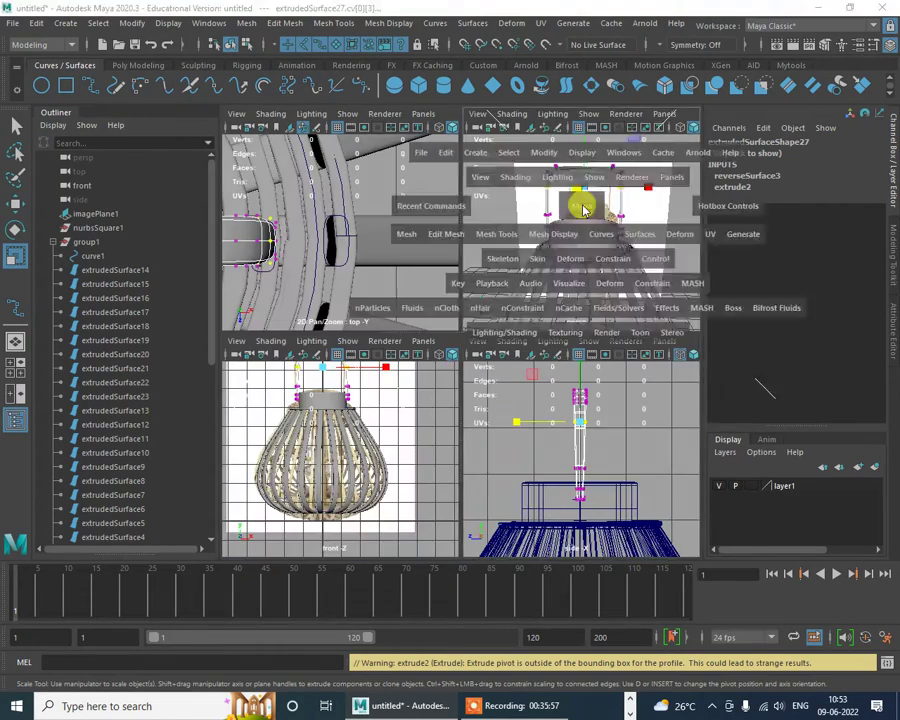
{"action": "right_click_drag", "start_coordinate": [556, 272], "coordinate": [604, 338], "text": "alt"}
{"action": "left_click_drag", "start_coordinate": [604, 340], "coordinate": [490, 332], "text": "alt"}
{"action": "right_click_drag", "start_coordinate": [446, 229], "coordinate": [483, 209]}
{"action": "left_click", "coordinate": [482, 209]}
Step: Try to thin the handle leg's end along X by scaling its lowest control vertices, and return to object mode
{"action": "right_click_drag", "start_coordinate": [495, 284], "coordinate": [495, 334], "text": "alt"}
{"action": "left_click_drag", "start_coordinate": [494, 336], "coordinate": [520, 332], "text": "alt"}
{"action": "right_click_drag", "start_coordinate": [494, 283], "coordinate": [526, 402], "text": "alt"}
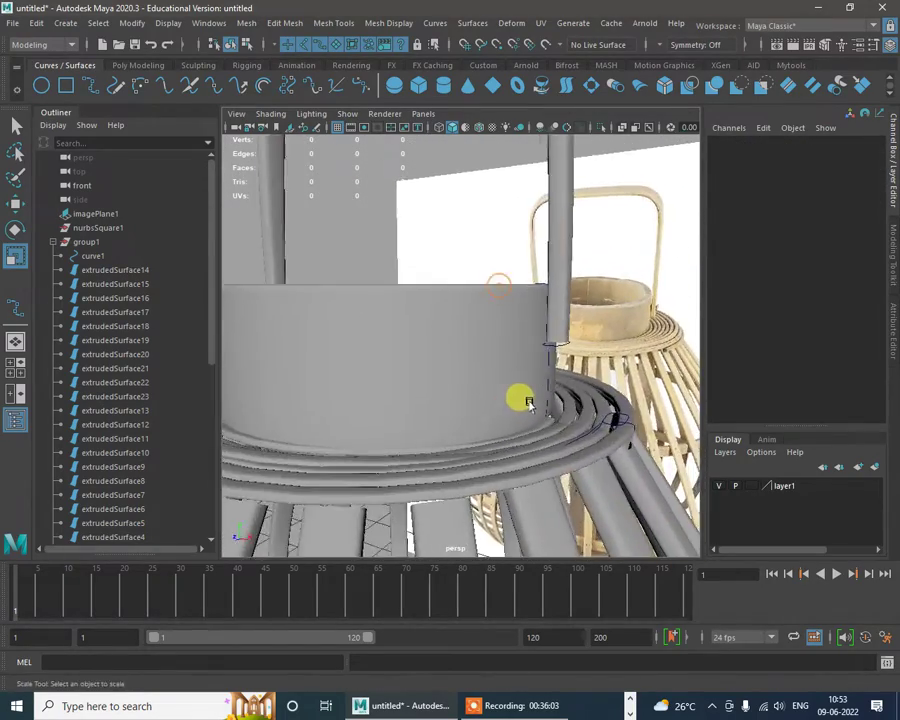
{"action": "middle_click_drag", "start_coordinate": [526, 402], "coordinate": [464, 362], "text": "alt"}
{"action": "right_click_drag", "start_coordinate": [456, 302], "coordinate": [504, 364], "text": "alt"}
{"action": "left_click", "coordinate": [527, 220]}
{"action": "right_click_drag", "start_coordinate": [528, 216], "coordinate": [449, 217]}
{"action": "left_click_drag", "start_coordinate": [482, 262], "coordinate": [531, 270], "text": "alt"}
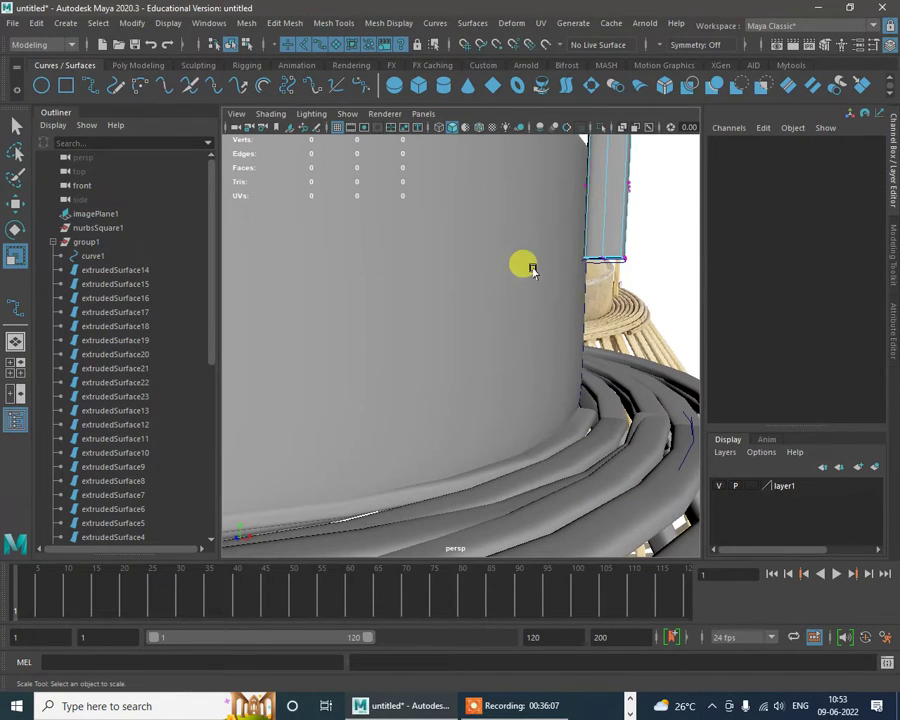
{"action": "left_click_drag", "start_coordinate": [627, 302], "coordinate": [627, 302]}
{"action": "left_click_drag", "start_coordinate": [670, 259], "coordinate": [649, 260]}
{"action": "key", "text": "w"}
{"action": "right_click_drag", "start_coordinate": [627, 333], "coordinate": [522, 346], "text": "alt"}
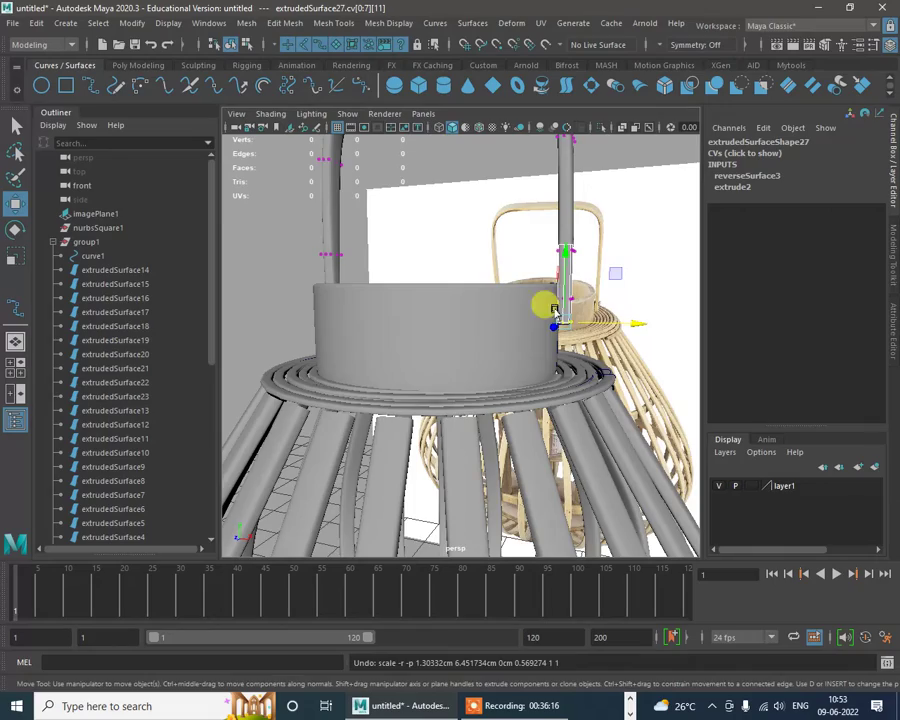
{"action": "left_click_drag", "start_coordinate": [553, 310], "coordinate": [437, 313], "text": "alt"}
{"action": "right_click_drag", "start_coordinate": [418, 272], "coordinate": [476, 253]}
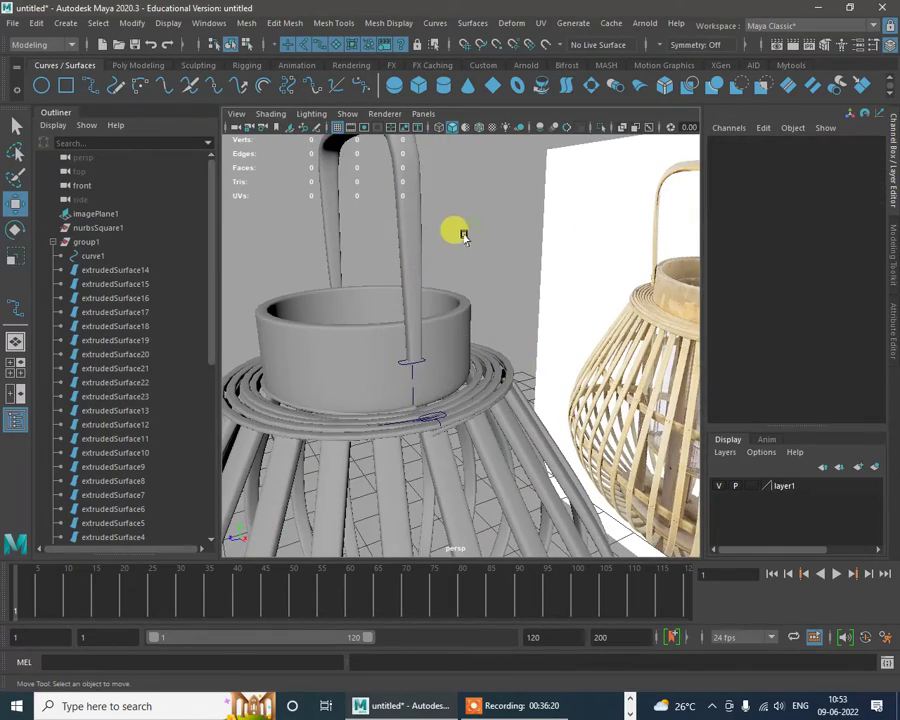
Step: Examine the tapered handle and the whole lantern from several angles, comparing them with the reference image
{"action": "left_click_drag", "start_coordinate": [464, 233], "coordinate": [619, 343], "text": "alt"}
{"action": "left_click_drag", "start_coordinate": [382, 349], "coordinate": [512, 353], "text": "alt"}
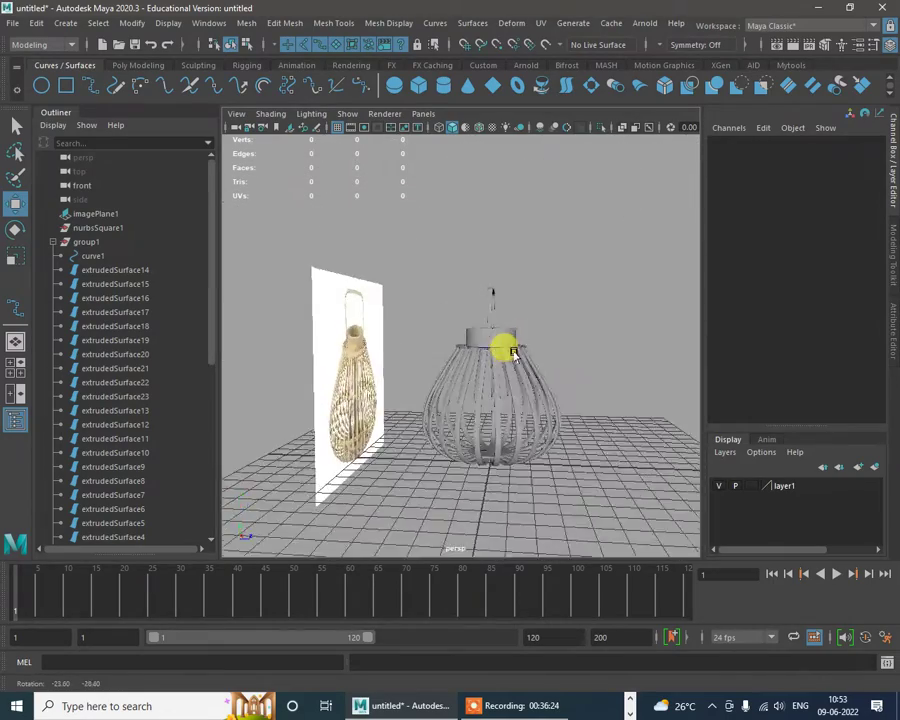
{"action": "right_click_drag", "start_coordinate": [498, 318], "coordinate": [580, 448], "text": "alt"}
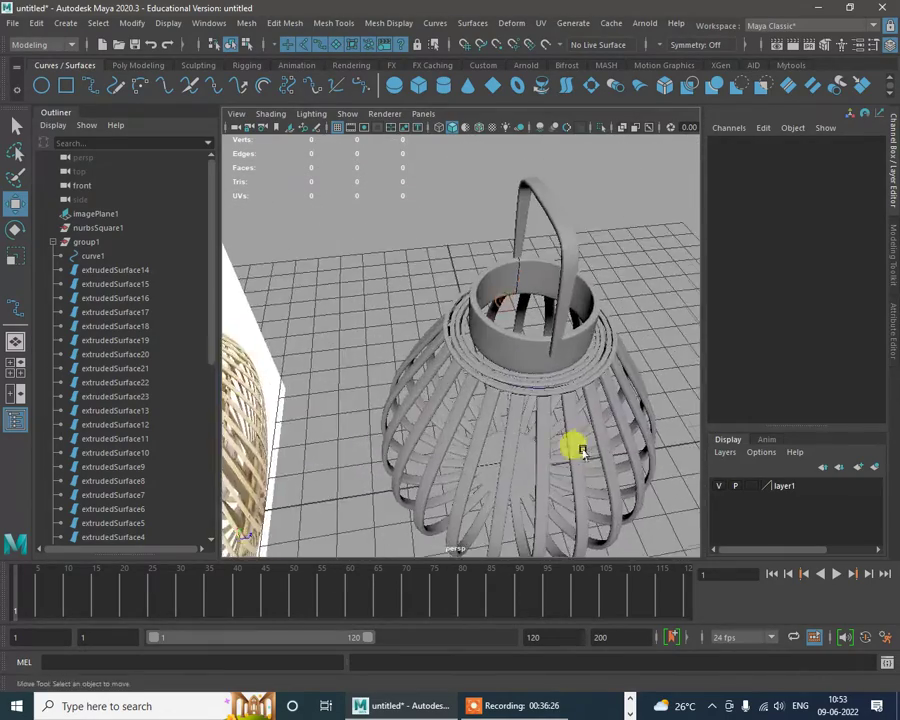
{"action": "left_click_drag", "start_coordinate": [580, 448], "coordinate": [385, 402], "text": "alt"}
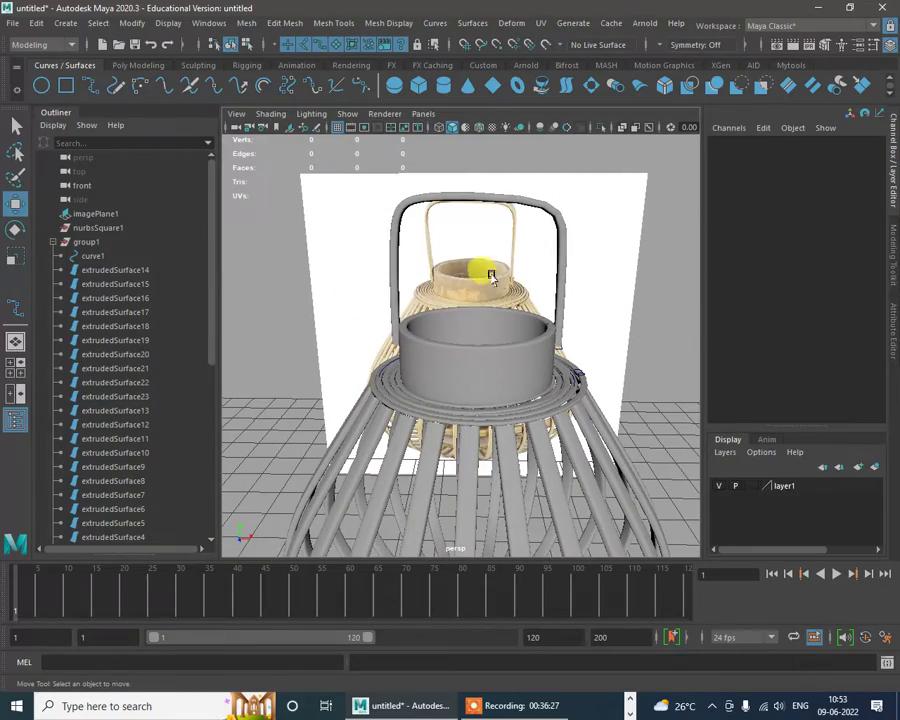
{"action": "left_click", "coordinate": [557, 278]}
{"action": "left_click_drag", "start_coordinate": [566, 292], "coordinate": [439, 393], "text": "alt"}
{"action": "right_click_drag", "start_coordinate": [439, 393], "coordinate": [344, 302], "text": "alt"}
{"action": "left_click_drag", "start_coordinate": [387, 331], "coordinate": [475, 287], "text": "alt"}
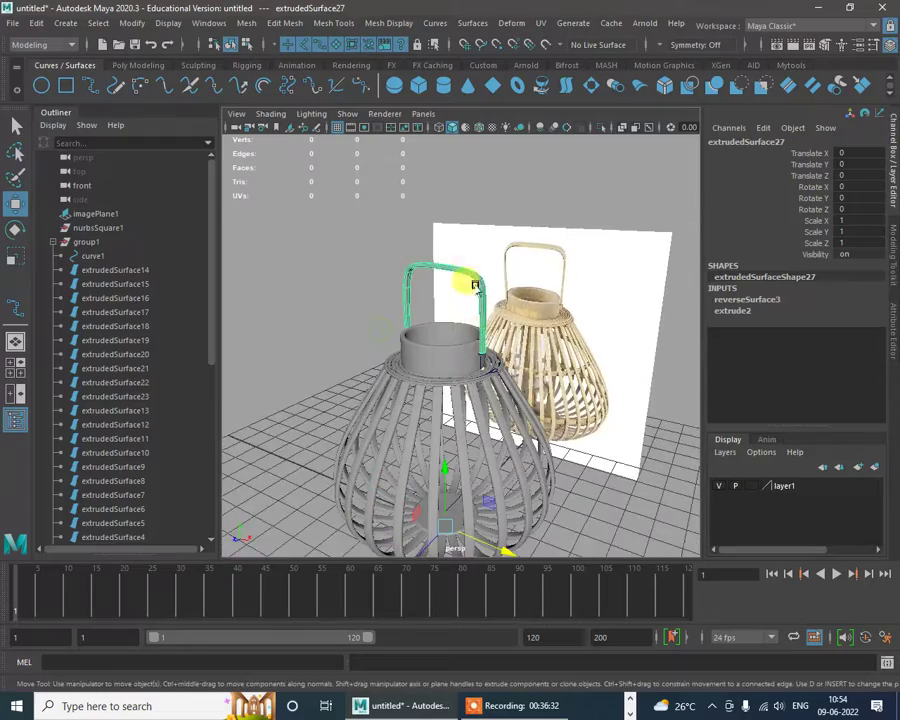
{"action": "right_click_drag", "start_coordinate": [476, 286], "coordinate": [504, 360], "text": "alt"}
{"action": "left_click_drag", "start_coordinate": [504, 360], "coordinate": [603, 418], "text": "alt"}
{"action": "mouse_move", "coordinate": [603, 418]}
{"action": "right_mouse_down", "text": "alt"}
{"action": "mouse_move", "coordinate": [542, 358]}
{"action": "mouse_move", "coordinate": [598, 413]}
{"action": "right_mouse_up", "text": "alt"}
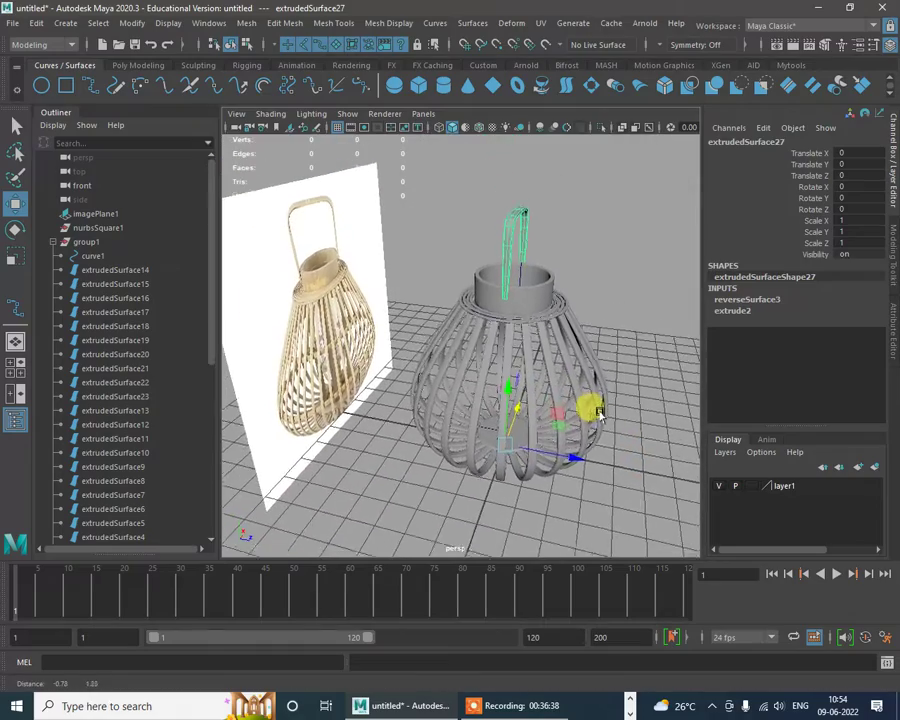
{"action": "left_click_drag", "start_coordinate": [598, 413], "coordinate": [474, 347], "text": "alt"}
{"action": "left_click_drag", "start_coordinate": [461, 347], "coordinate": [430, 348], "text": "alt"}
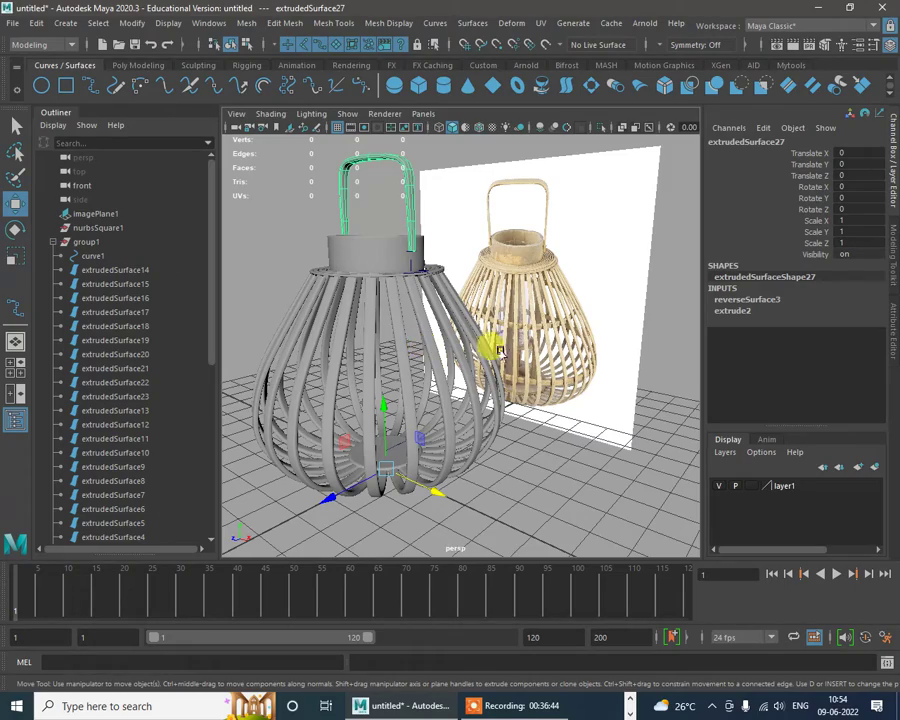
{"action": "left_click_drag", "start_coordinate": [500, 352], "coordinate": [532, 318], "text": "alt"}
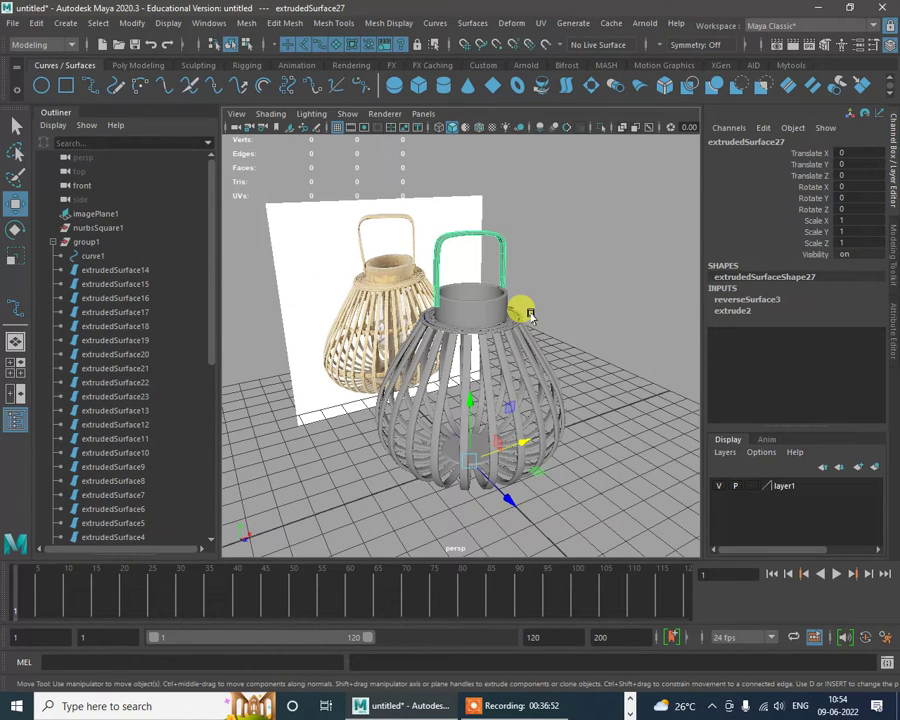
{"action": "left_click_drag", "start_coordinate": [557, 277], "coordinate": [458, 253], "text": "alt"}
{"action": "right_click_drag", "start_coordinate": [458, 253], "coordinate": [549, 330], "text": "alt"}
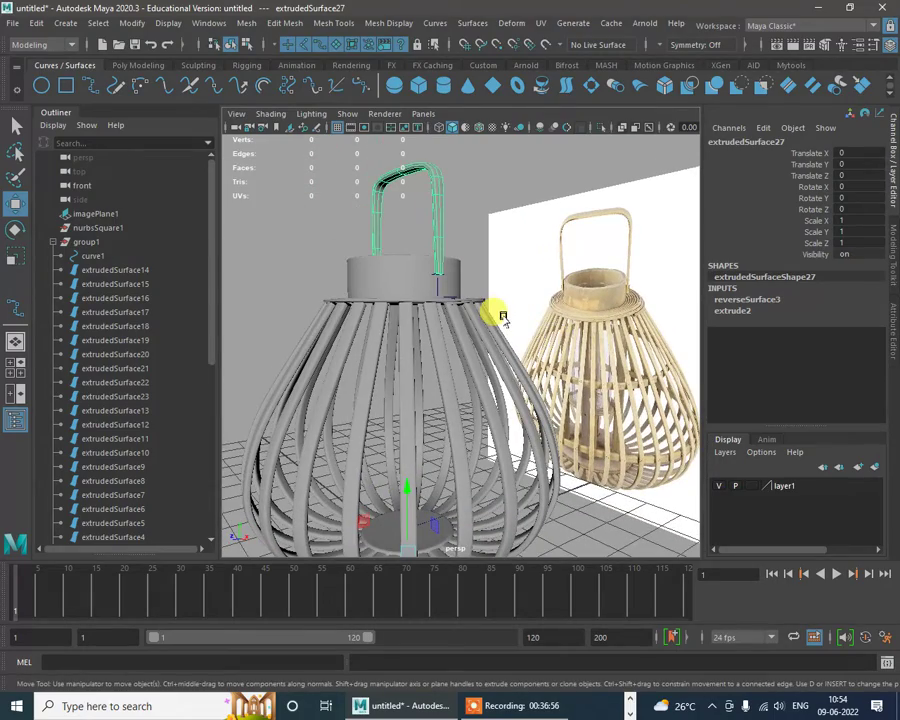
{"action": "left_click_drag", "start_coordinate": [503, 317], "coordinate": [526, 350], "text": "alt"}
{"action": "right_click_drag", "start_coordinate": [526, 350], "coordinate": [386, 307], "text": "alt"}
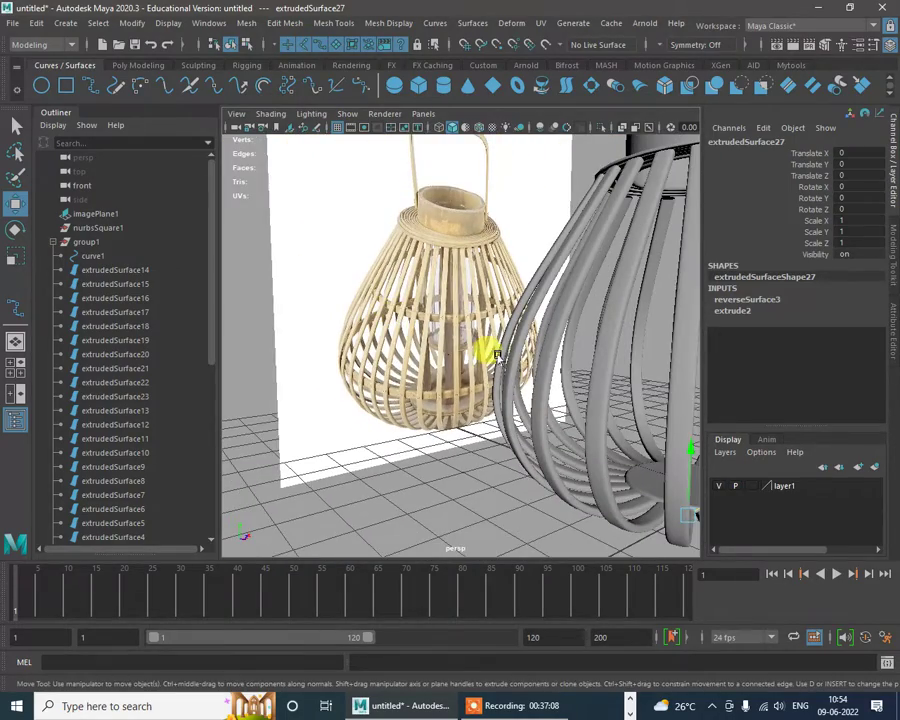
Step: Study how the horizontal bands run around the ribs in the reference image and compare that area with the modelled ribs
{"action": "mouse_move", "coordinate": [482, 346]}
{"action": "right_mouse_down", "text": "alt"}
{"action": "mouse_move", "coordinate": [406, 327]}
{"action": "mouse_move", "coordinate": [465, 345]}
{"action": "right_mouse_up", "text": "alt"}
{"action": "middle_click_drag", "start_coordinate": [465, 345], "coordinate": [424, 340], "text": "alt"}
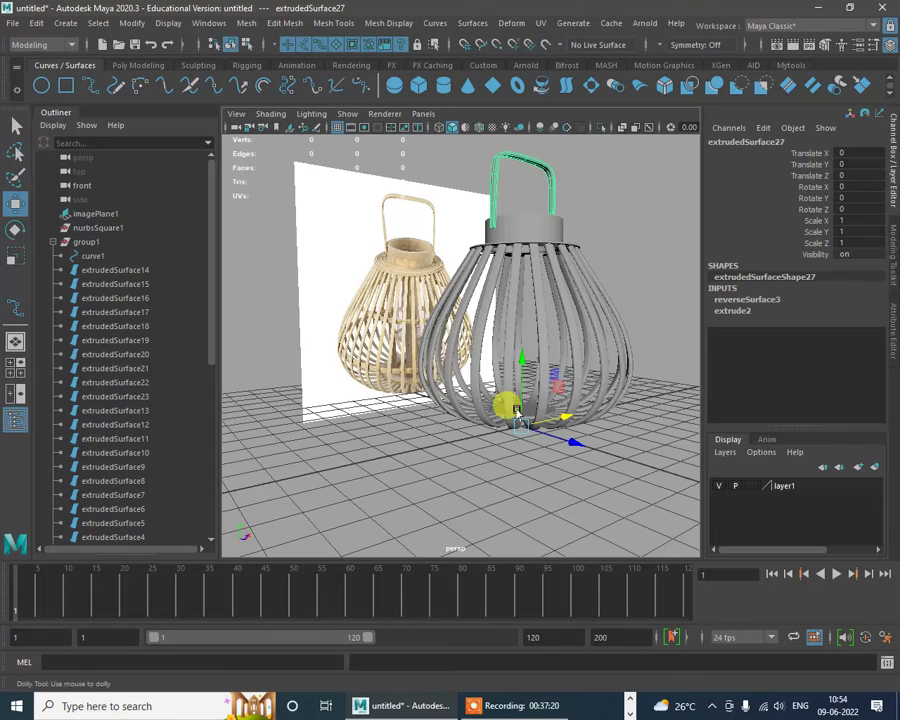
{"action": "left_click_drag", "start_coordinate": [501, 404], "coordinate": [446, 443], "text": "alt"}
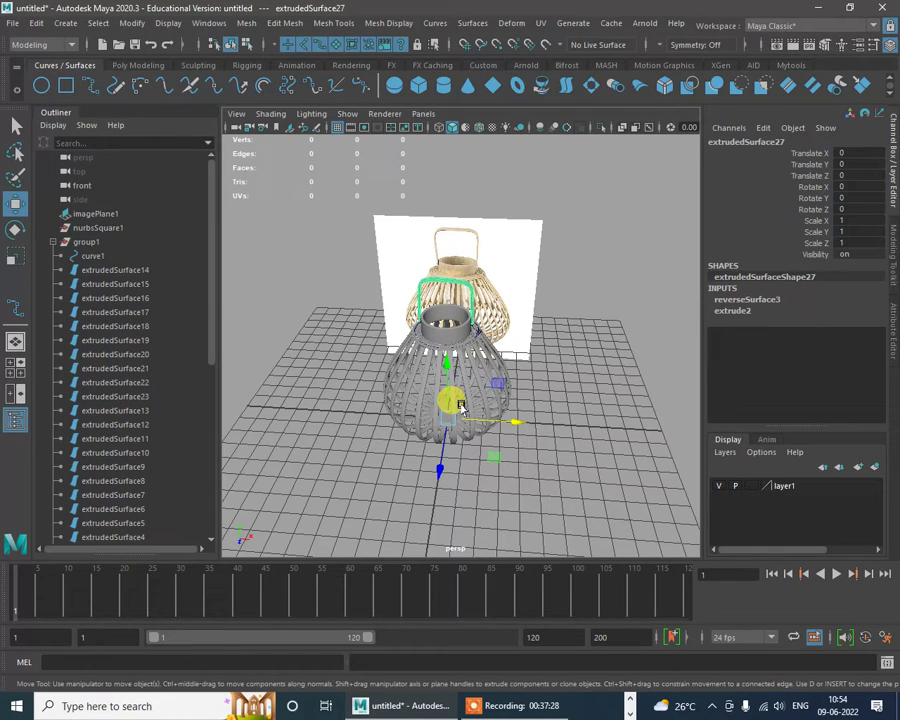
{"action": "scroll", "coordinate": [612, 372], "scroll_direction": "up", "scroll_amount": 5}
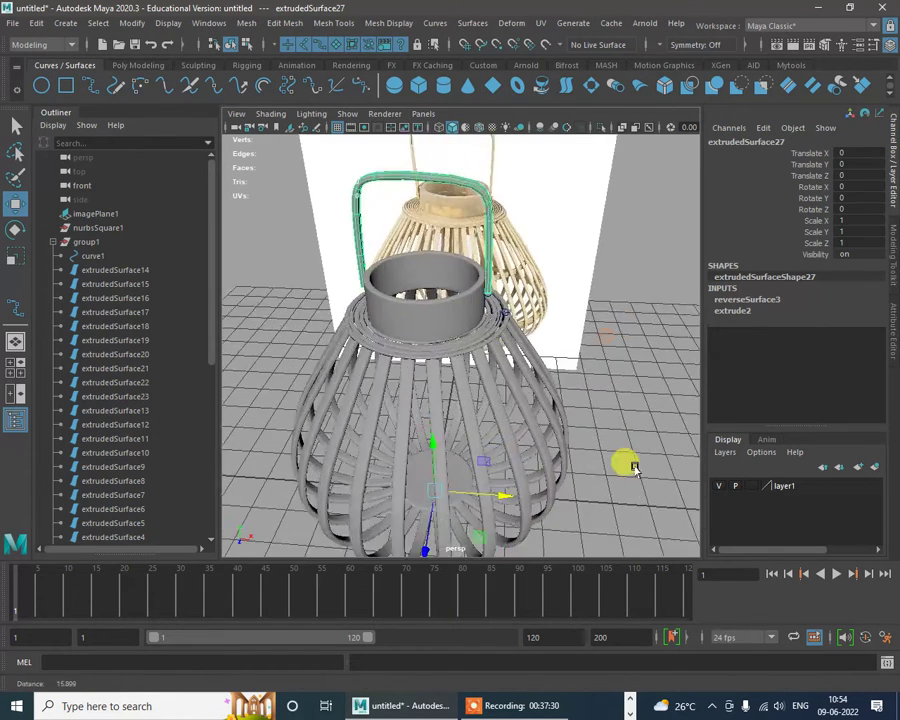
{"action": "left_click_drag", "start_coordinate": [633, 466], "coordinate": [591, 412], "text": "alt"}
{"action": "middle_click_drag", "start_coordinate": [591, 412], "coordinate": [496, 309], "text": "alt"}
{"action": "scroll", "coordinate": [468, 246], "scroll_direction": "up", "scroll_amount": 5}
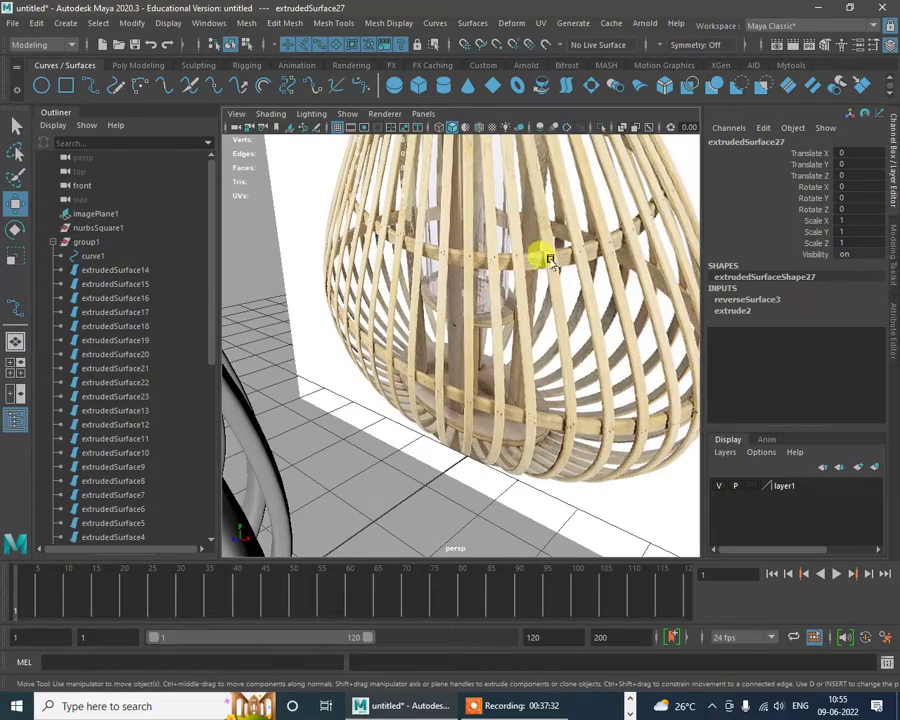
{"action": "left_click_drag", "start_coordinate": [524, 237], "coordinate": [512, 366], "text": "alt"}
{"action": "scroll", "coordinate": [637, 384], "scroll_direction": "up", "scroll_amount": 3}
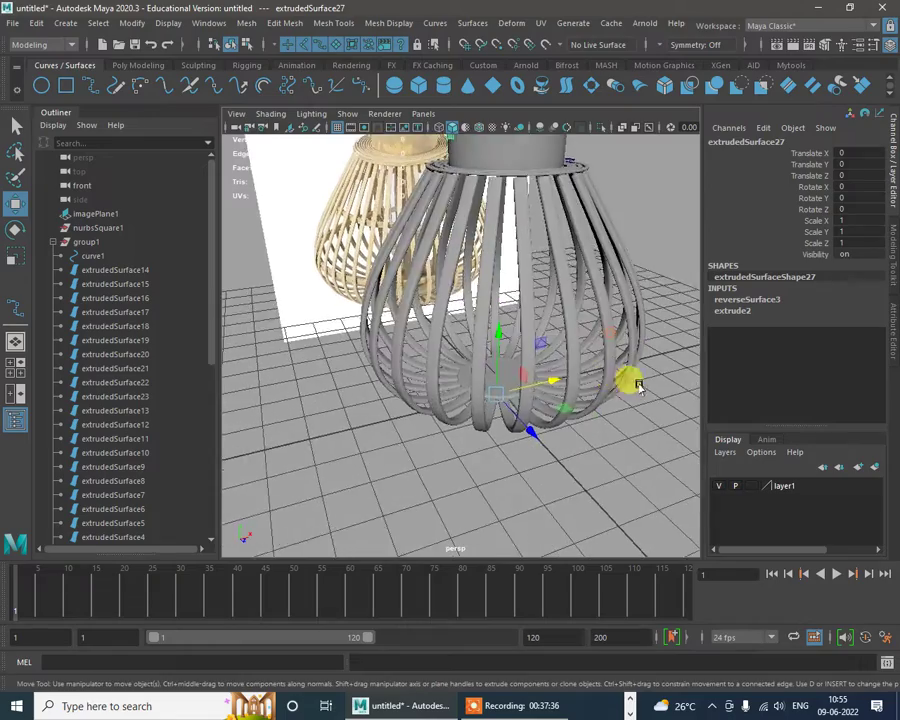
{"action": "middle_click_drag", "start_coordinate": [639, 384], "coordinate": [582, 440], "text": "alt"}
{"action": "left_click_drag", "start_coordinate": [660, 430], "coordinate": [577, 396], "text": "alt"}
{"action": "scroll", "coordinate": [541, 380], "scroll_direction": "down", "scroll_amount": 3}
{"action": "middle_click_drag", "start_coordinate": [541, 380], "coordinate": [570, 395], "text": "alt"}
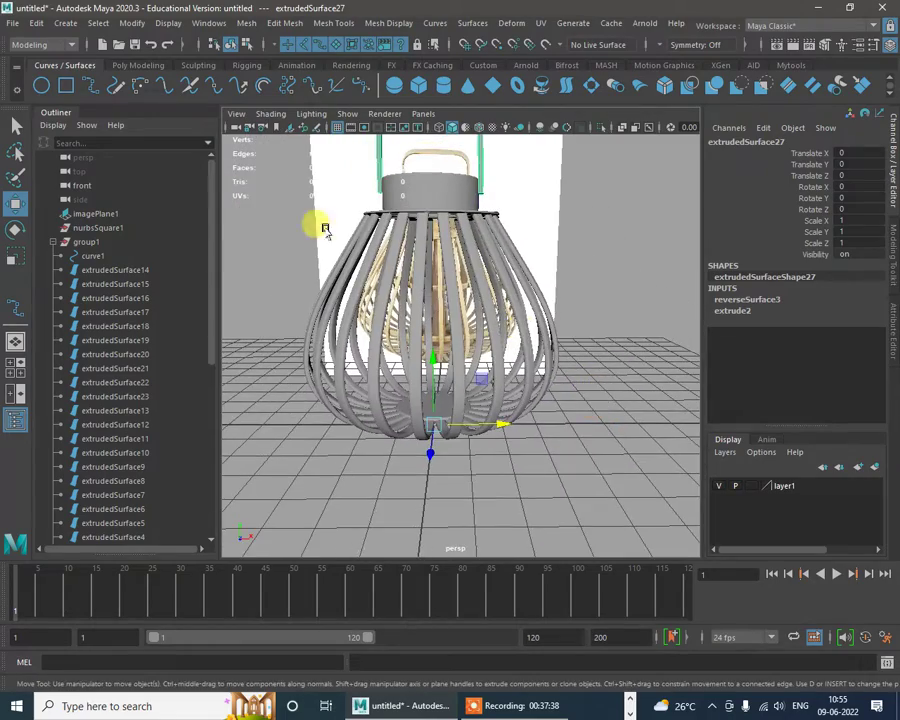
{"action": "left_click_drag", "start_coordinate": [572, 360], "coordinate": [560, 300], "text": "alt"}
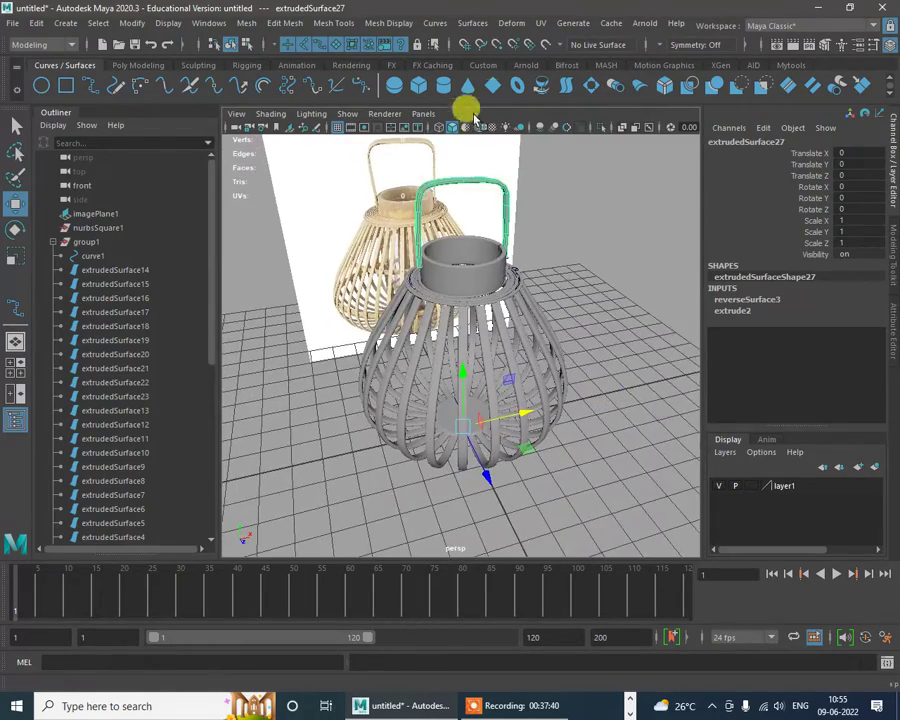
Step: Create a NURBS torus inside the rib cage at Translate Y 2.619 and set its radius to 2.3
{"action": "left_click", "coordinate": [517, 84]}
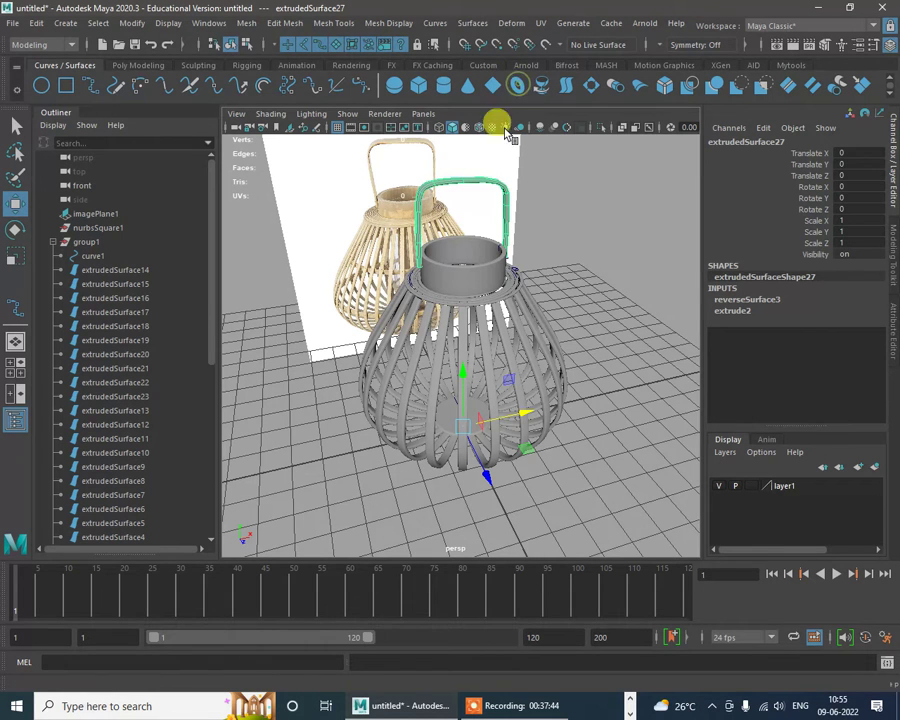
{"action": "left_click_drag", "start_coordinate": [518, 358], "coordinate": [446, 255], "text": "alt"}
{"action": "left_click", "coordinate": [752, 299]}
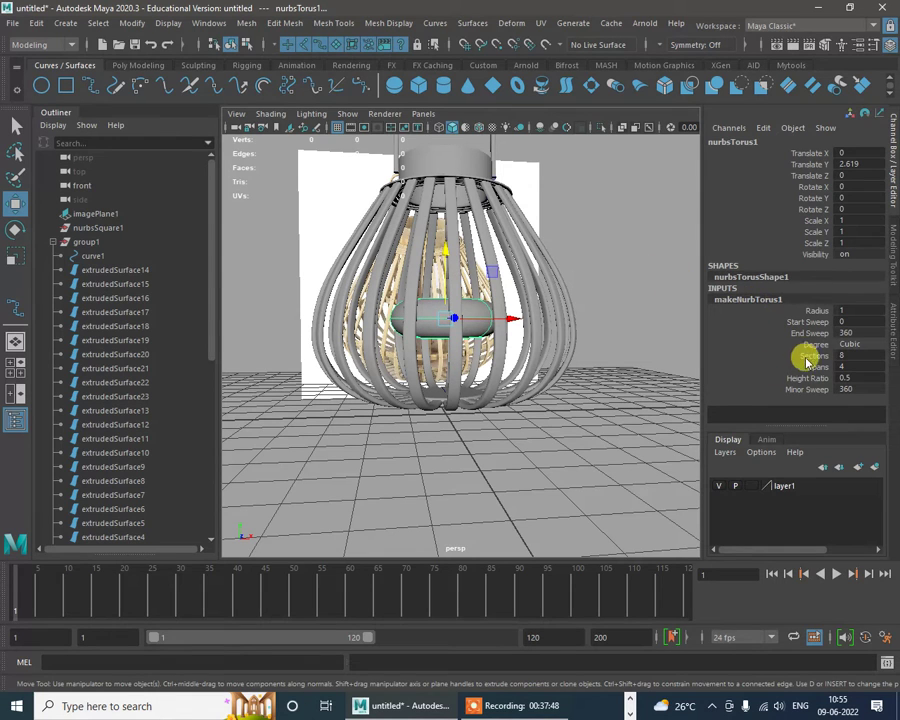
{"action": "left_click", "coordinate": [812, 312]}
{"action": "middle_click_drag", "start_coordinate": [550, 305], "coordinate": [577, 317]}
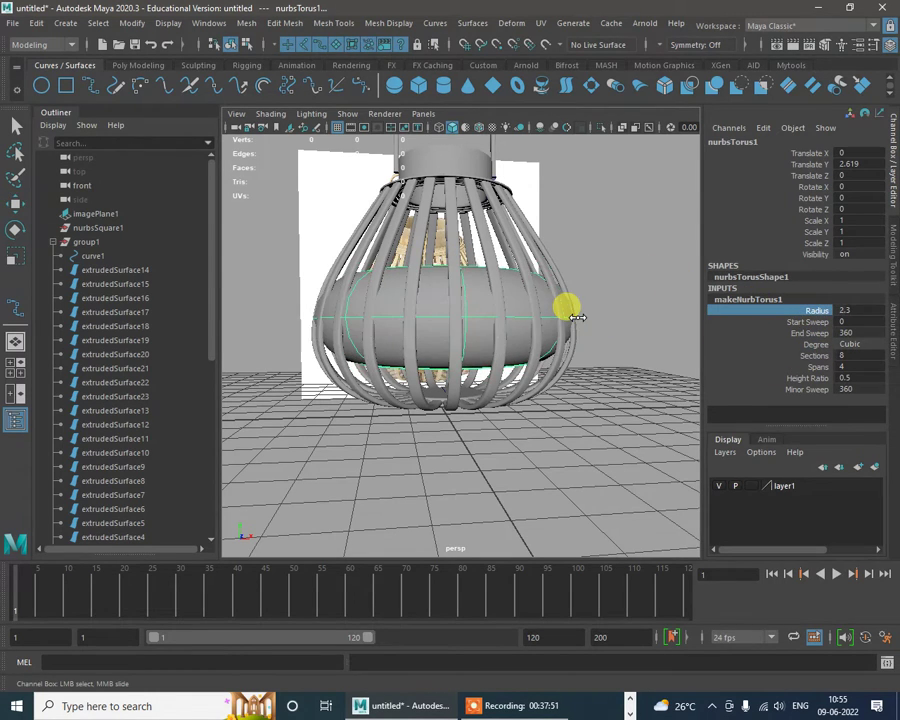
Step: Thin the torus into a slender ring by setting its height ratio to 0.05
{"action": "left_click", "coordinate": [823, 323]}
{"action": "left_click", "coordinate": [822, 333]}
{"action": "left_click", "coordinate": [823, 355]}
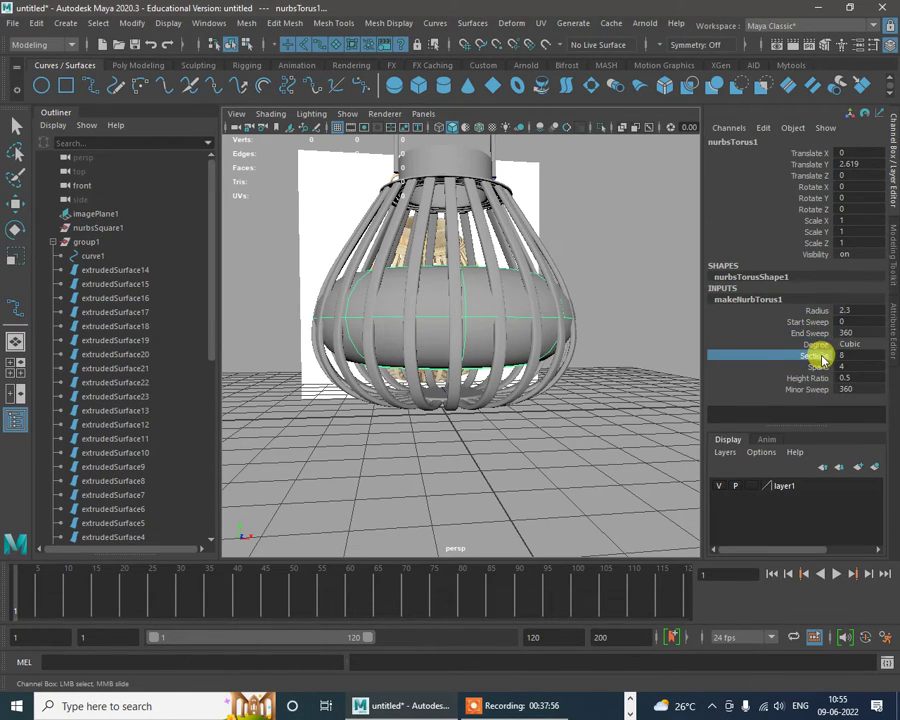
{"action": "left_click", "coordinate": [823, 366]}
{"action": "left_click", "coordinate": [820, 378]}
{"action": "mouse_move", "coordinate": [624, 318]}
{"action": "middle_mouse_down"}
{"action": "mouse_move", "coordinate": [636, 312]}
{"action": "mouse_move", "coordinate": [624, 316]}
{"action": "middle_mouse_up"}
{"action": "left_click_drag", "start_coordinate": [612, 322], "coordinate": [710, 386], "text": "alt"}
{"action": "double_click", "coordinate": [848, 377]}
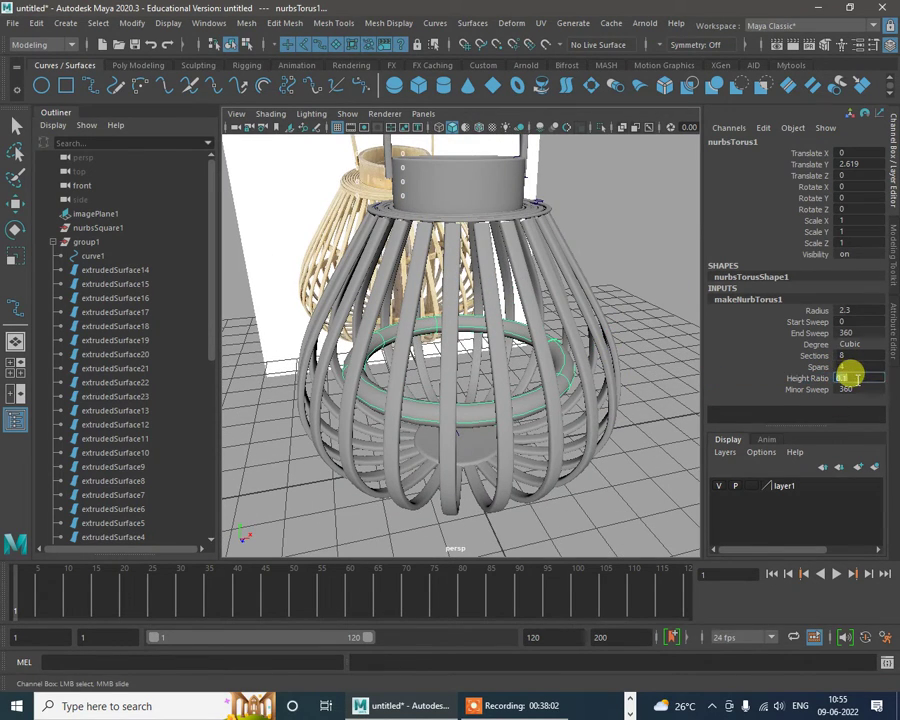
{"action": "type", "text": "0.05"}
{"action": "key", "text": "Return"}
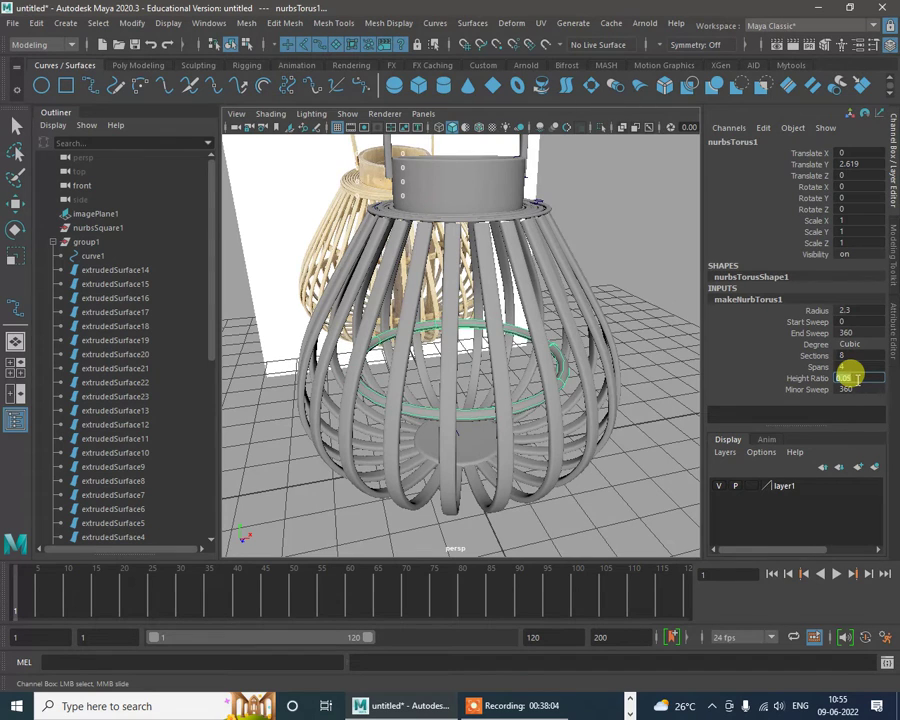
Step: Scale the ring up uniformly to about 1.4 so that it reaches the lantern's ribs
{"action": "scroll", "coordinate": [430, 325], "scroll_direction": "up", "scroll_amount": 4}
{"action": "left_click_drag", "start_coordinate": [442, 398], "coordinate": [479, 415], "text": "alt"}
{"action": "key", "text": "r"}
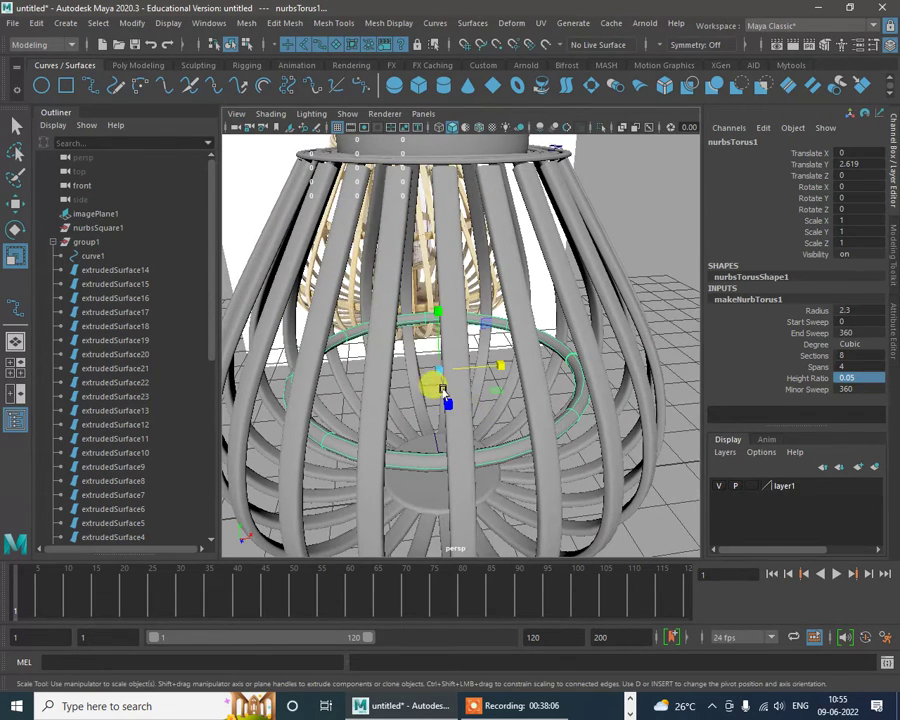
{"action": "left_click_drag", "start_coordinate": [432, 384], "coordinate": [526, 382]}
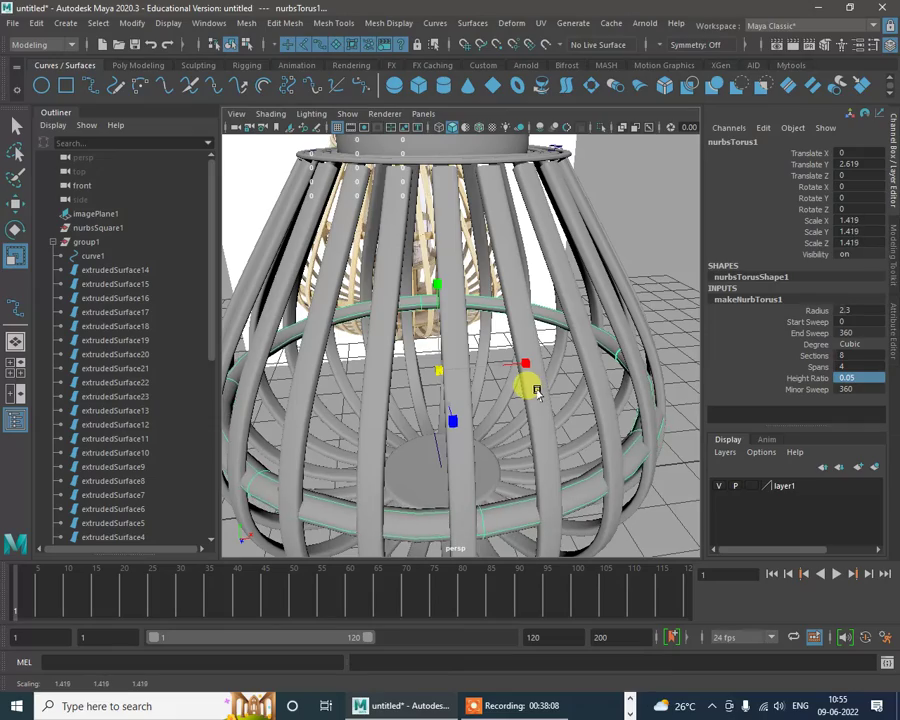
{"action": "right_click_drag", "start_coordinate": [577, 386], "coordinate": [635, 416], "text": "alt"}
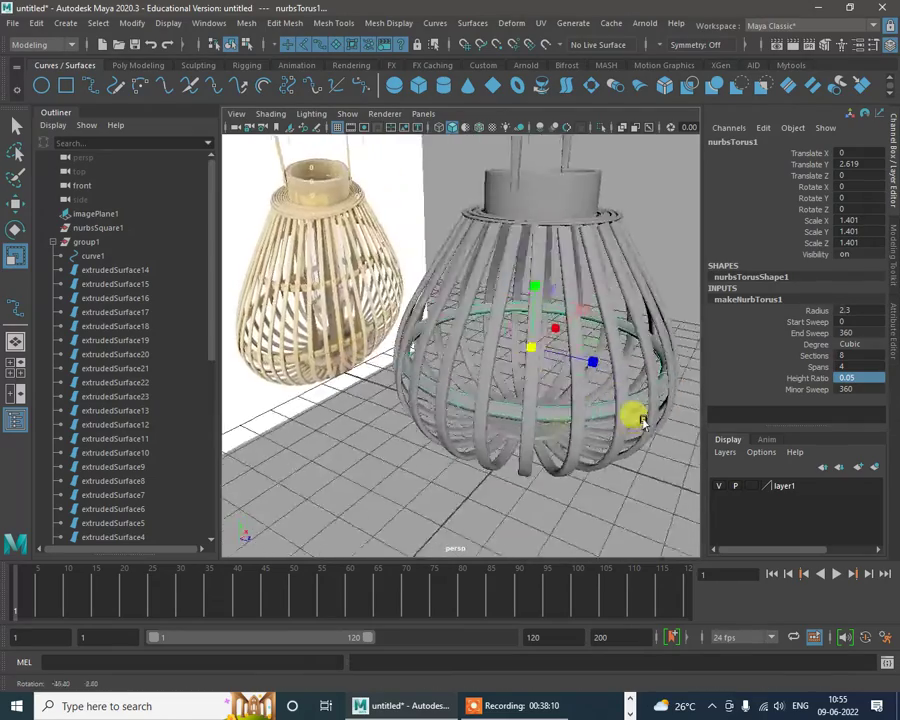
{"action": "mouse_move", "coordinate": [635, 416]}
{"action": "left_mouse_down", "text": "alt"}
{"action": "mouse_move", "coordinate": [675, 378]}
{"action": "mouse_move", "coordinate": [675, 388]}
{"action": "mouse_move", "coordinate": [632, 404]}
{"action": "left_mouse_up", "text": "alt"}
{"action": "right_click_drag", "start_coordinate": [632, 404], "coordinate": [518, 342], "text": "alt"}
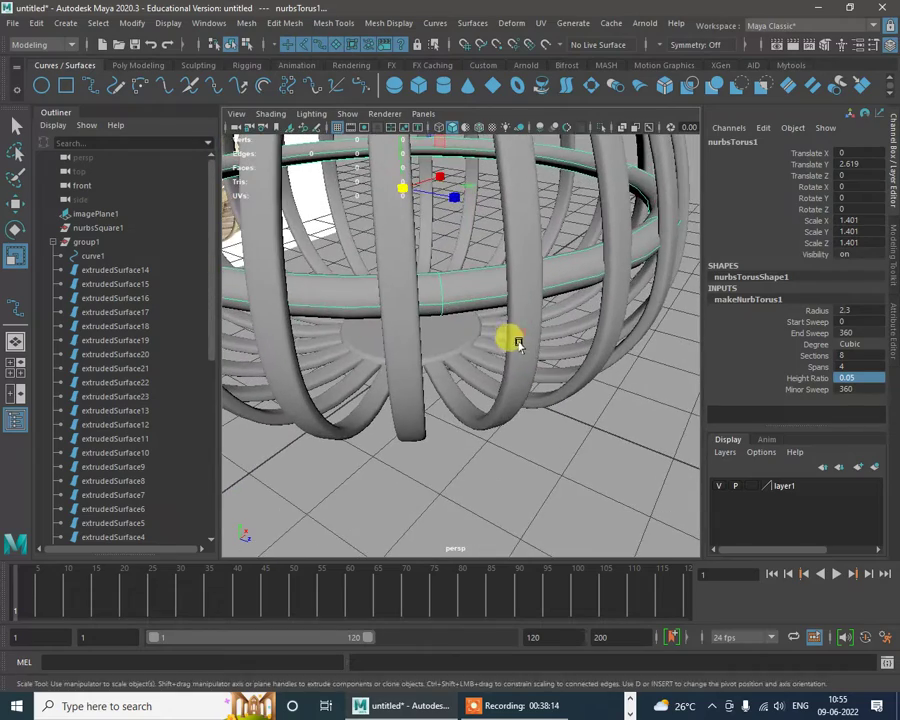
{"action": "right_click_drag", "start_coordinate": [484, 298], "coordinate": [505, 323]}
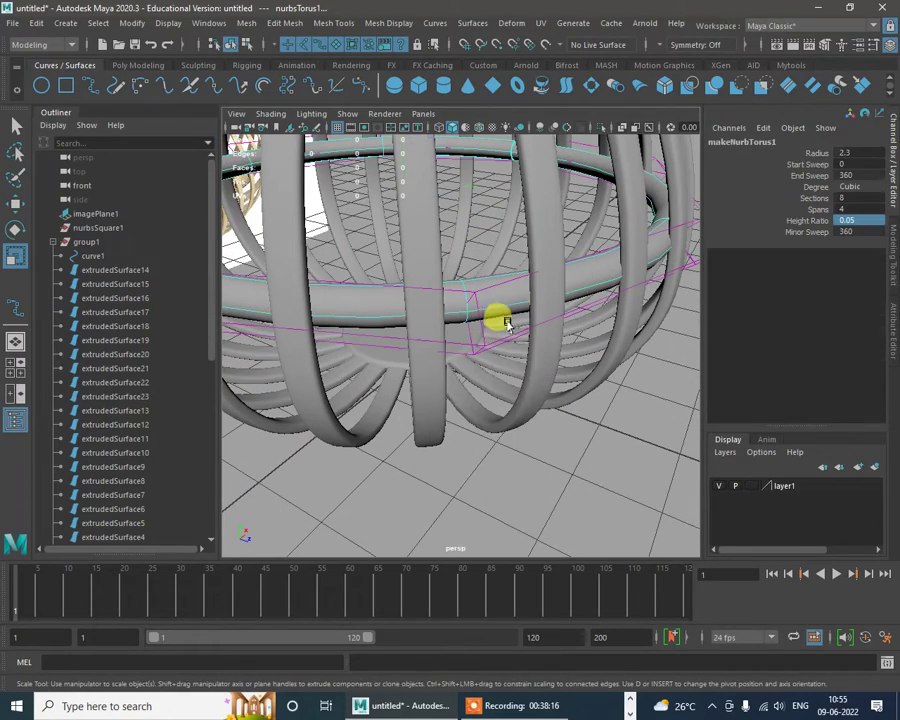
{"action": "left_click_drag", "start_coordinate": [495, 337], "coordinate": [507, 318], "text": "alt"}
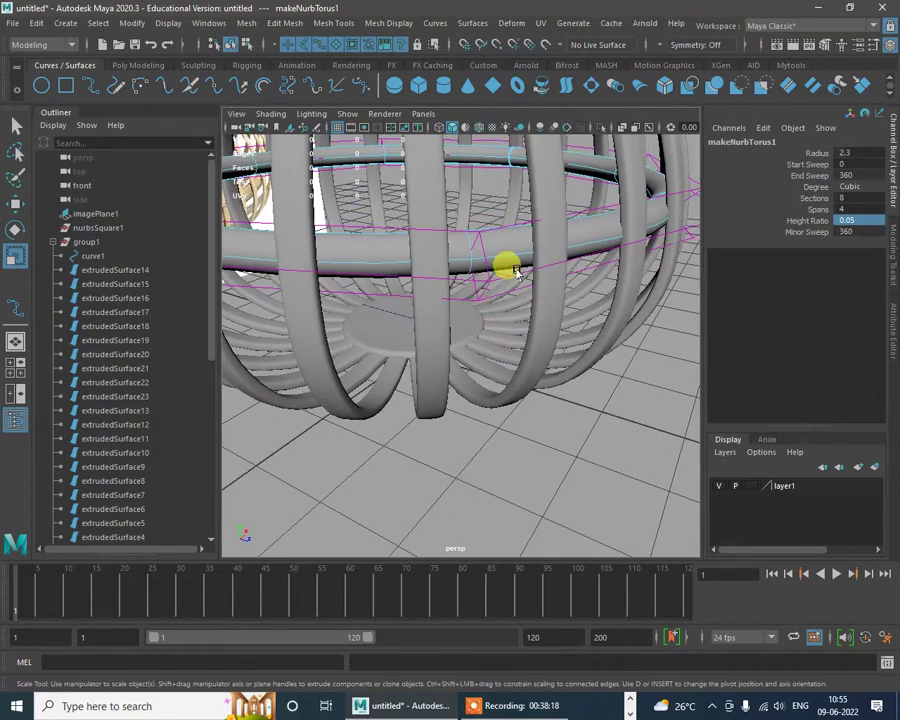
{"action": "left_click", "coordinate": [516, 271]}
{"action": "left_click_drag", "start_coordinate": [558, 334], "coordinate": [508, 341], "text": "alt"}
{"action": "left_click_drag", "start_coordinate": [429, 254], "coordinate": [484, 346]}
{"action": "right_click_drag", "start_coordinate": [484, 346], "coordinate": [524, 374], "text": "alt"}
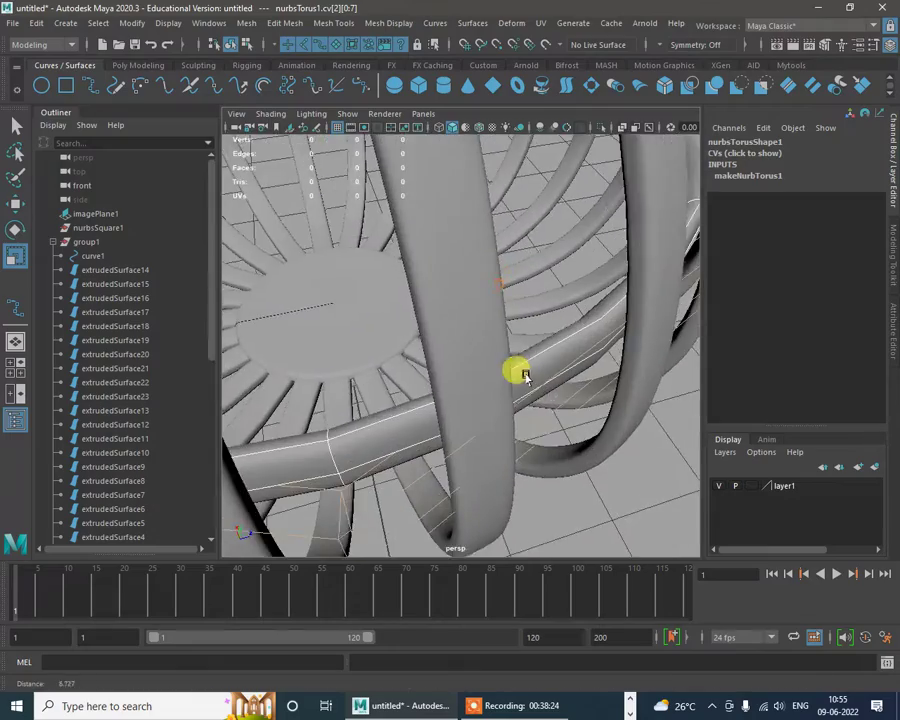
{"action": "left_click_drag", "start_coordinate": [524, 374], "coordinate": [592, 386], "text": "alt"}
{"action": "right_click_drag", "start_coordinate": [592, 386], "coordinate": [602, 387], "text": "alt"}
{"action": "left_click_drag", "start_coordinate": [602, 387], "coordinate": [467, 445], "text": "alt"}
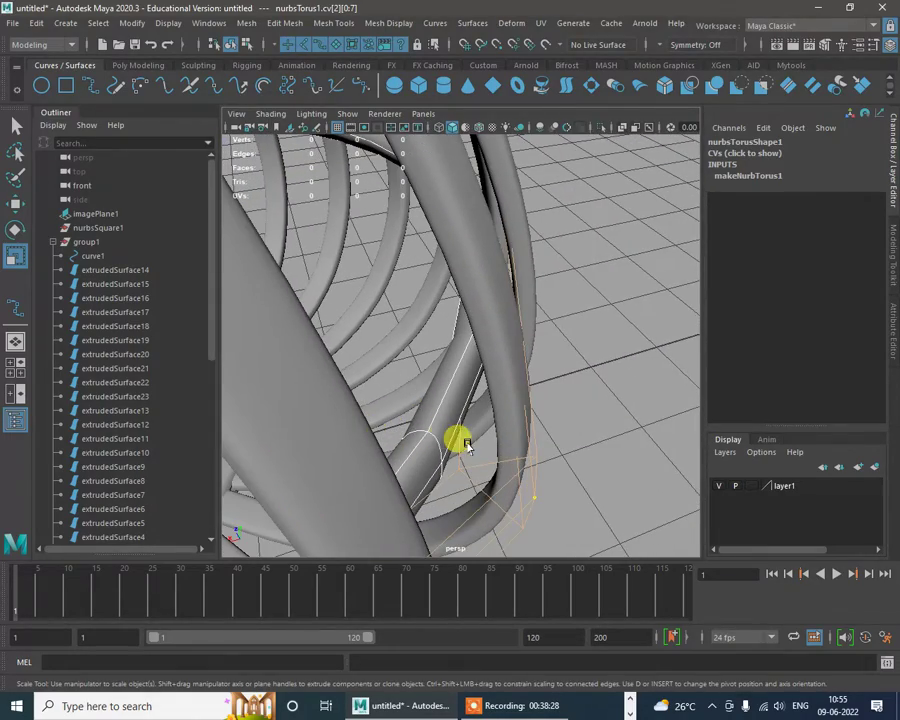
{"action": "key", "text": "F8"}
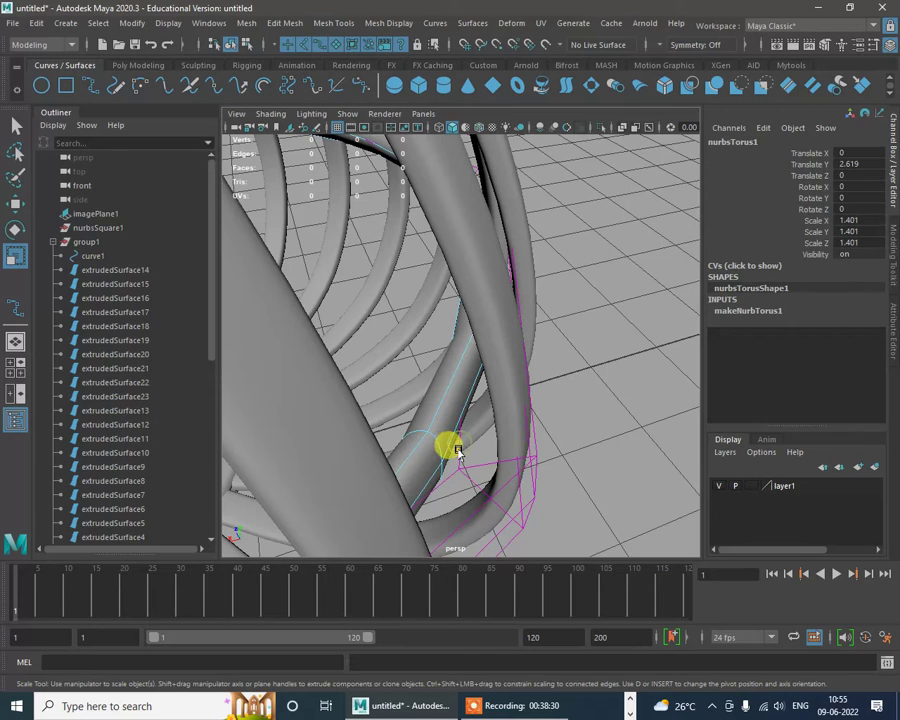
{"action": "left_click_drag", "start_coordinate": [455, 453], "coordinate": [393, 435], "text": "alt"}
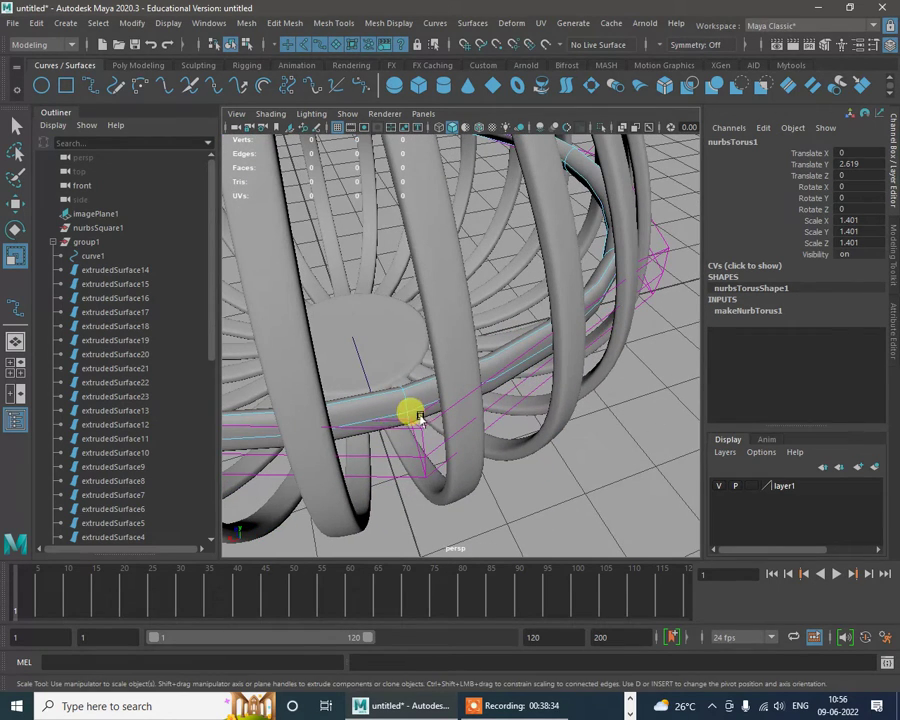
{"action": "right_click_drag", "start_coordinate": [410, 342], "coordinate": [468, 322]}
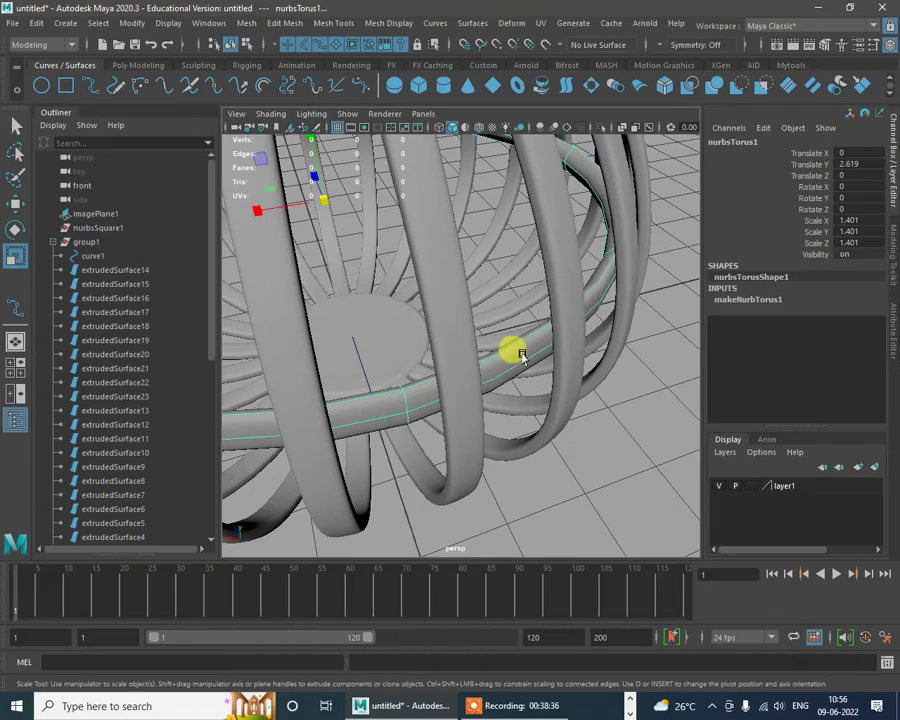
Step: Isolate the torus ring and scale one full hull row of its control vertices outward by about 1.034 in X and Z
{"action": "left_click_drag", "start_coordinate": [512, 350], "coordinate": [414, 404], "text": "alt"}
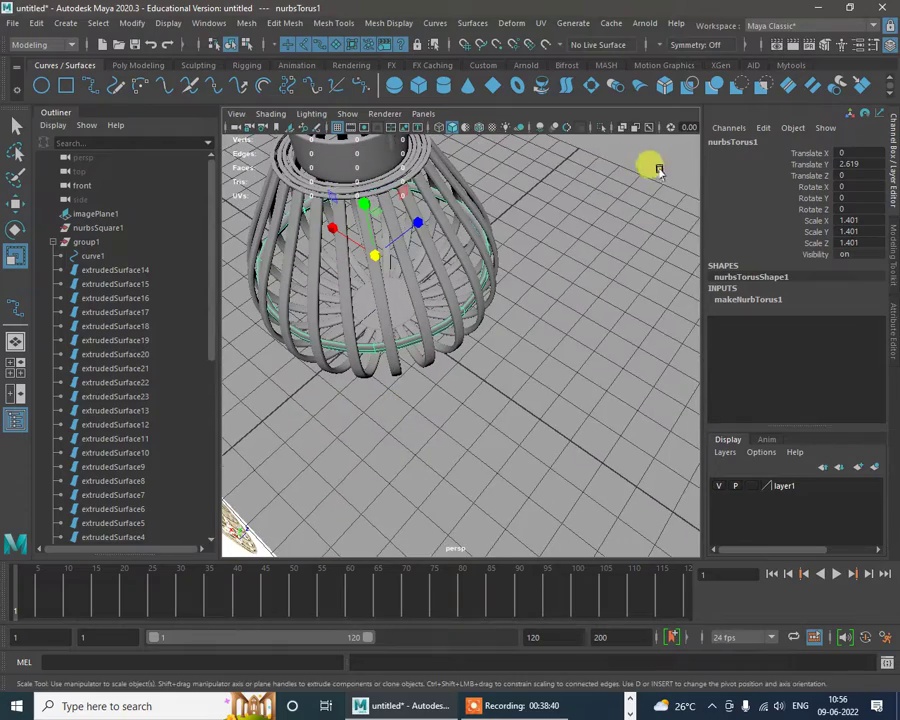
{"action": "left_click", "coordinate": [602, 128]}
{"action": "left_click_drag", "start_coordinate": [482, 263], "coordinate": [571, 338], "text": "alt"}
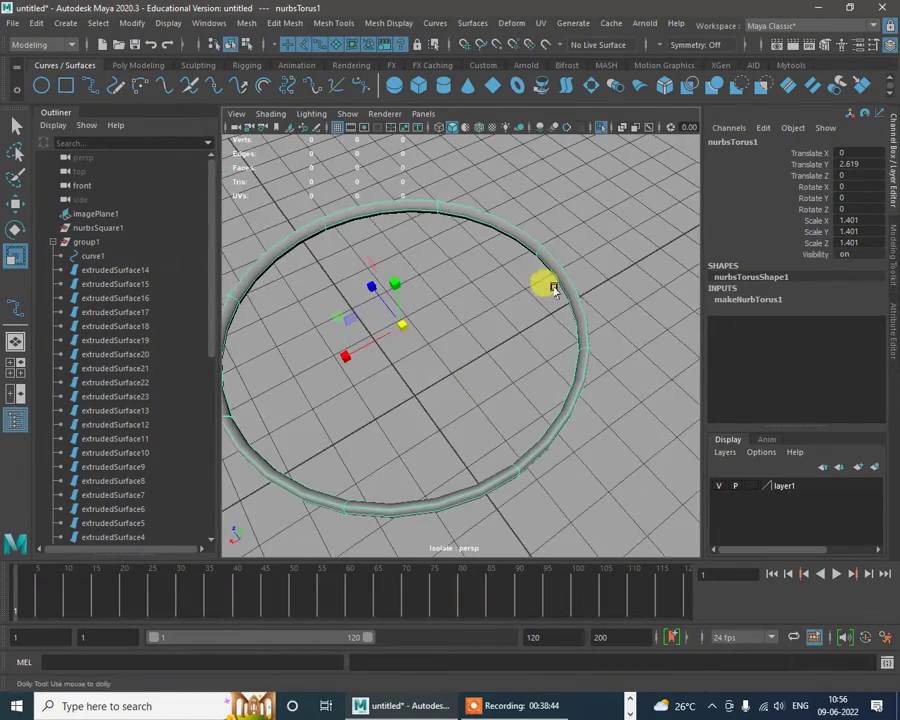
{"action": "scroll", "coordinate": [553, 287], "scroll_direction": "up", "scroll_amount": 4}
{"action": "middle_click_drag", "start_coordinate": [584, 316], "coordinate": [569, 376], "text": "alt"}
{"action": "right_click", "coordinate": [567, 252]}
{"action": "right_click_drag", "start_coordinate": [567, 252], "coordinate": [624, 252]}
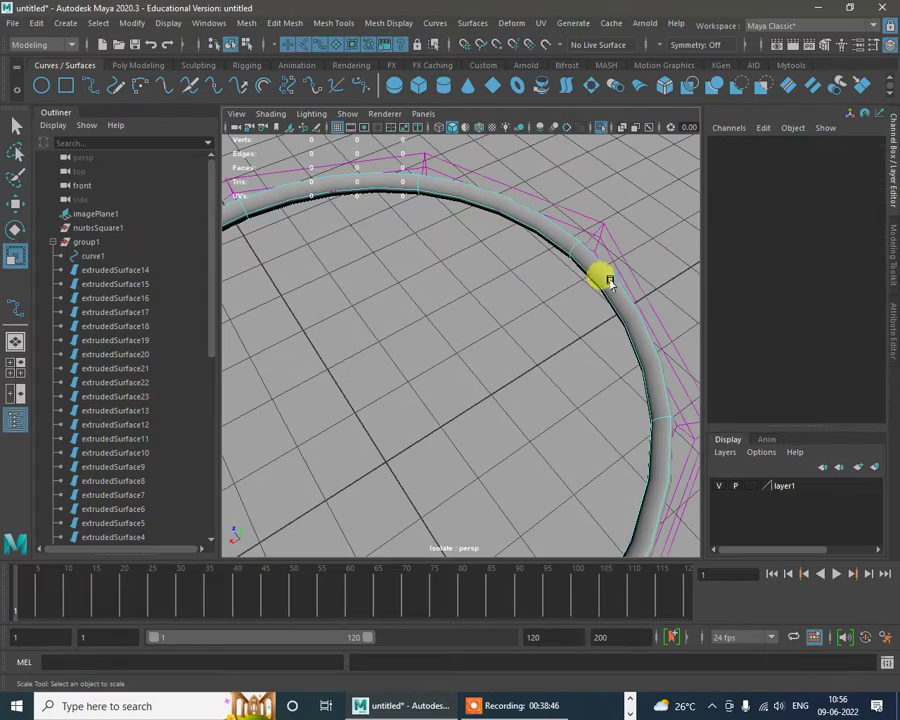
{"action": "left_click_drag", "start_coordinate": [603, 257], "coordinate": [593, 338], "text": "alt"}
{"action": "left_click", "coordinate": [590, 342]}
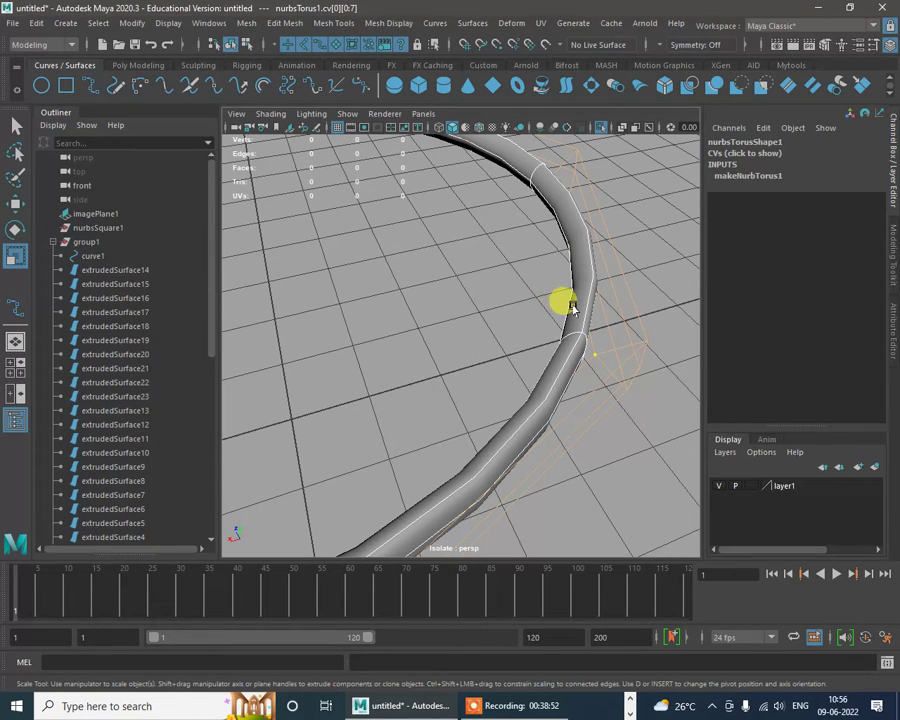
{"action": "key", "text": "f"}
{"action": "left_click_drag", "start_coordinate": [406, 321], "coordinate": [412, 321]}
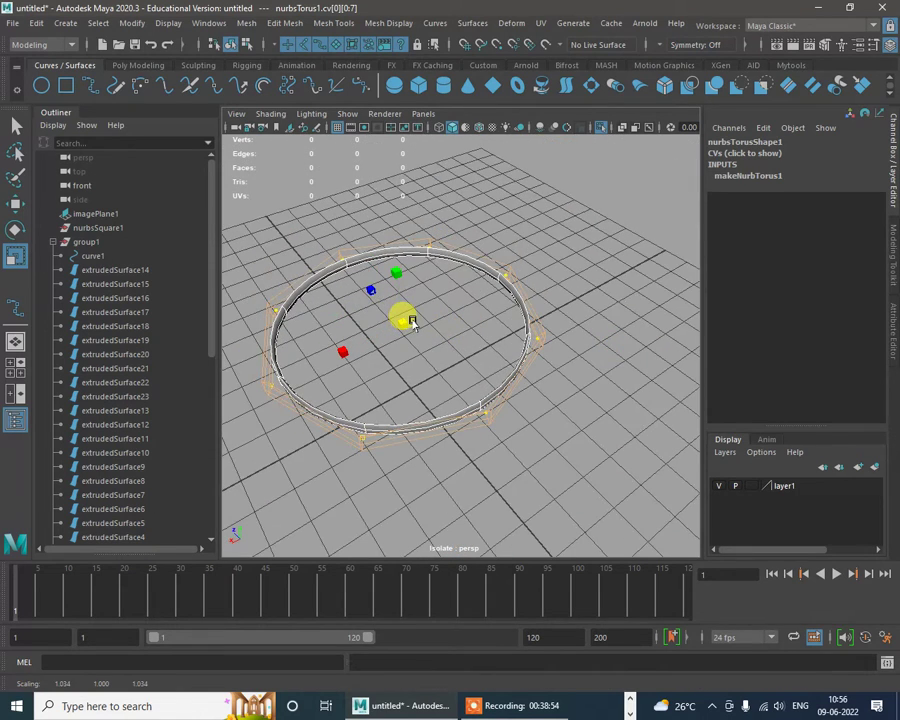
Step: Scale the ring's outer hull row outward by about 1.035 in X and 1.033 in Z, and return to object mode
{"action": "left_click_drag", "start_coordinate": [572, 402], "coordinate": [524, 387], "text": "alt"}
{"action": "scroll", "coordinate": [518, 386], "scroll_direction": "up", "scroll_amount": 5}
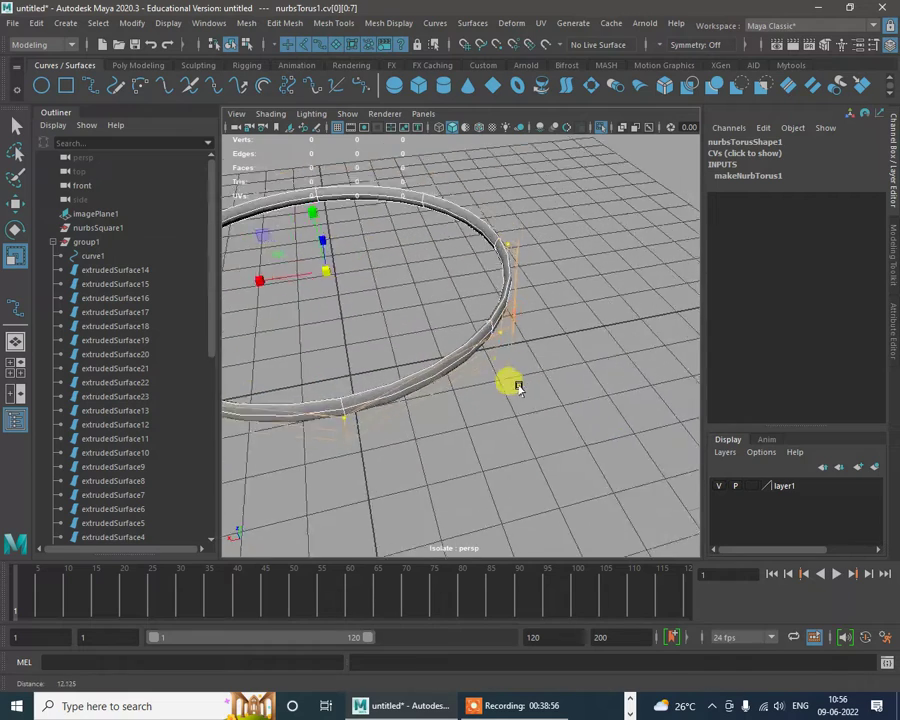
{"action": "left_click_drag", "start_coordinate": [530, 335], "coordinate": [546, 345], "text": "alt"}
{"action": "left_click", "coordinate": [490, 325]}
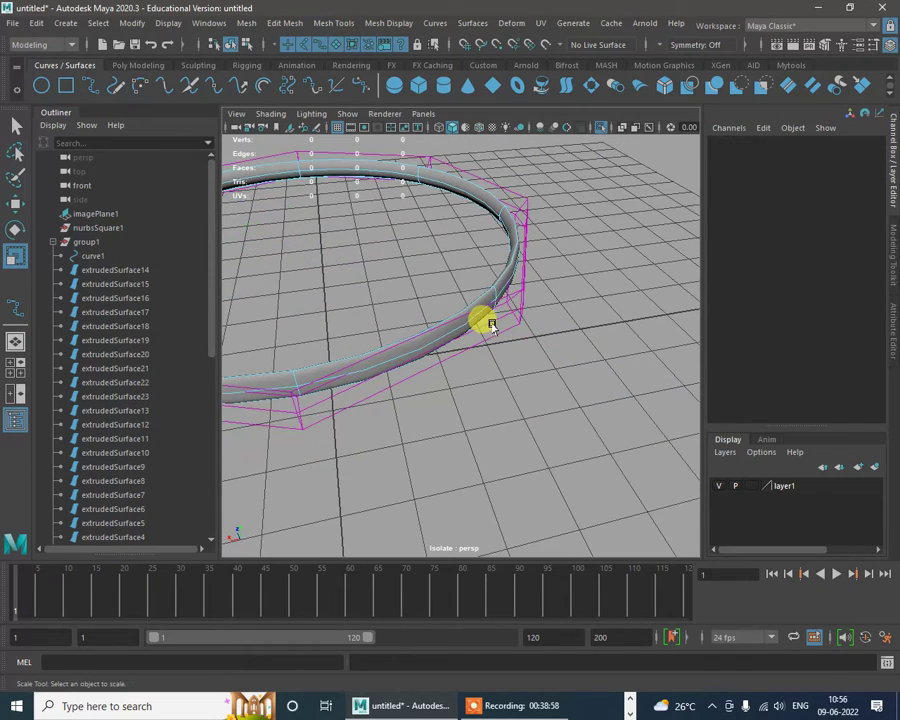
{"action": "left_click", "coordinate": [494, 320]}
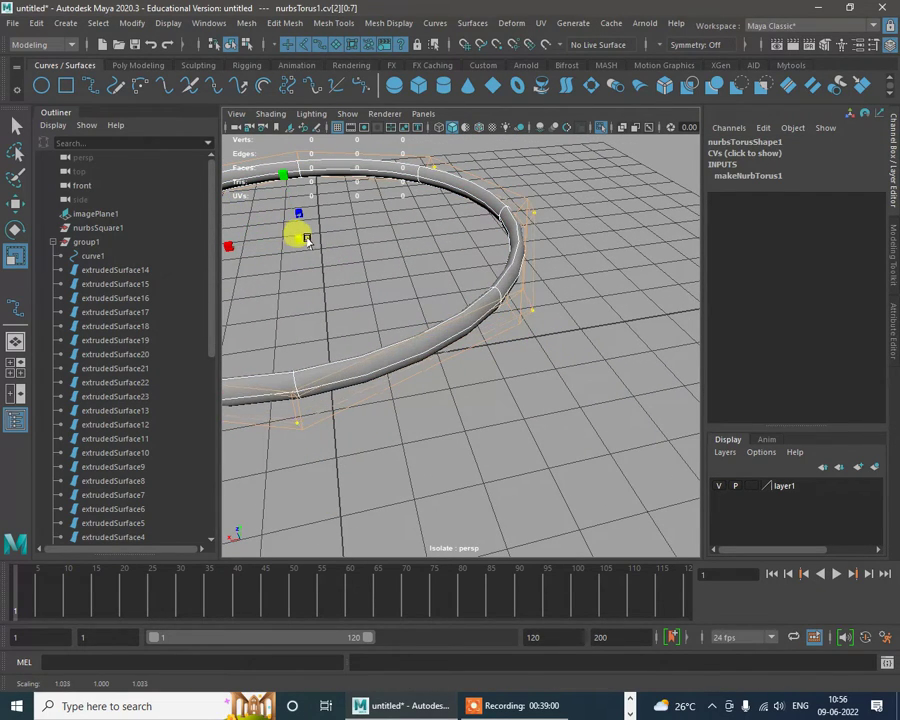
{"action": "right_click", "coordinate": [512, 222]}
{"action": "left_click", "coordinate": [559, 205]}
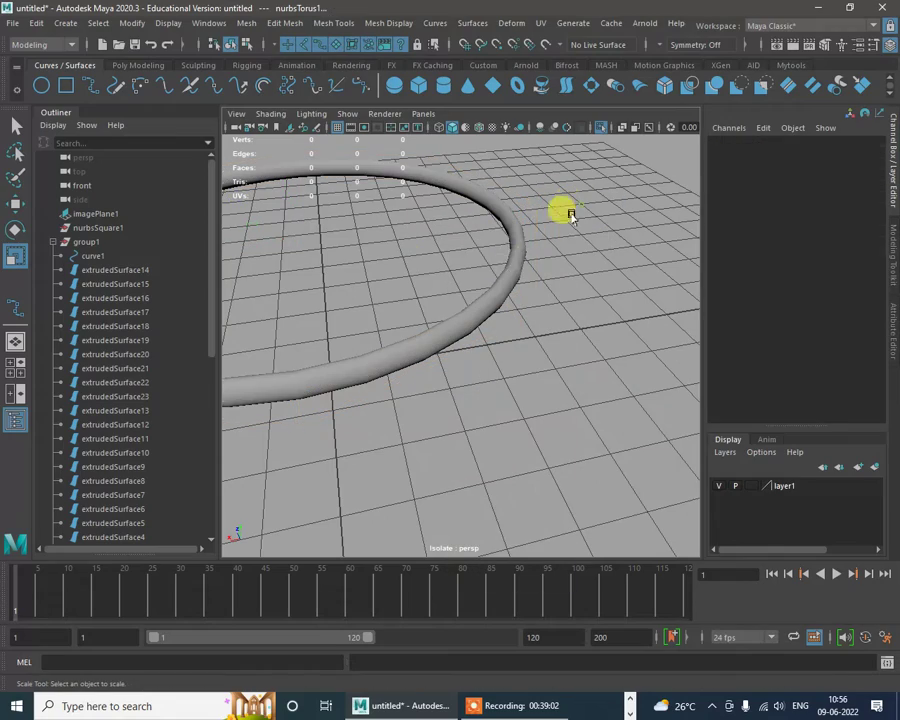
Step: Turn off isolation, deselect the ring and check its fit against the ribs beside the reference image
{"action": "left_click", "coordinate": [606, 130]}
{"action": "scroll", "coordinate": [533, 362], "scroll_direction": "down", "scroll_amount": 5}
{"action": "left_click_drag", "start_coordinate": [468, 358], "coordinate": [560, 332], "text": "alt"}
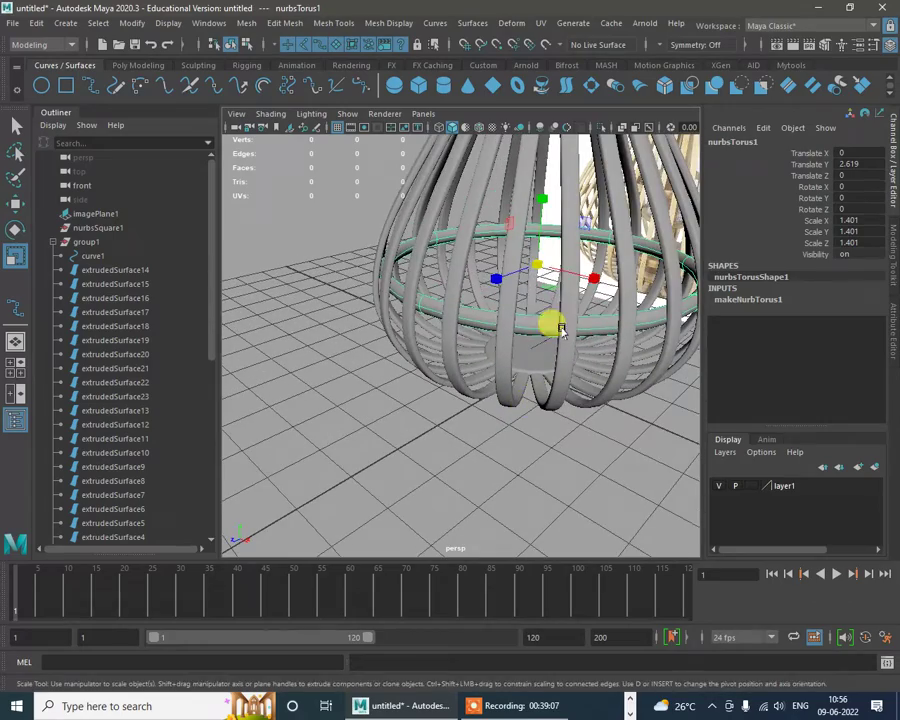
{"action": "left_click", "coordinate": [619, 450]}
{"action": "scroll", "coordinate": [540, 430], "scroll_direction": "down", "scroll_amount": 5}
{"action": "mouse_move", "coordinate": [528, 429]}
{"action": "left_mouse_down", "text": "alt"}
{"action": "mouse_move", "coordinate": [553, 338]}
{"action": "mouse_move", "coordinate": [528, 407]}
{"action": "left_mouse_up", "text": "alt"}
{"action": "scroll", "coordinate": [528, 407], "scroll_direction": "up", "scroll_amount": 3}
{"action": "left_click_drag", "start_coordinate": [499, 313], "coordinate": [499, 348], "text": "alt"}
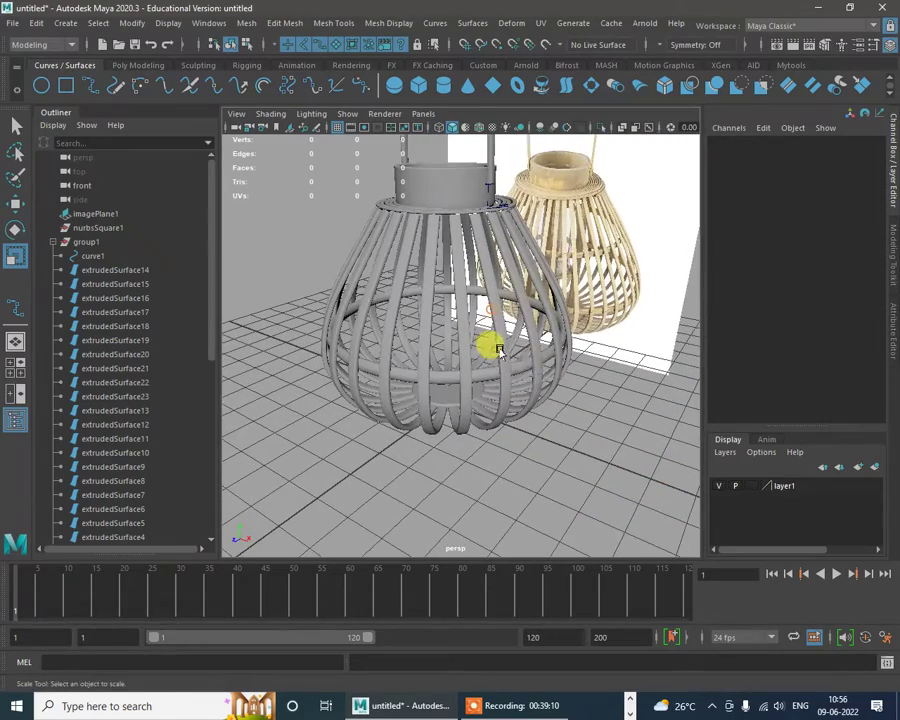
Step: Duplicate the torus ring, raise the copy to about 4.5 in Y and scale it down uniformly to about 1.05
{"action": "left_click", "coordinate": [516, 368]}
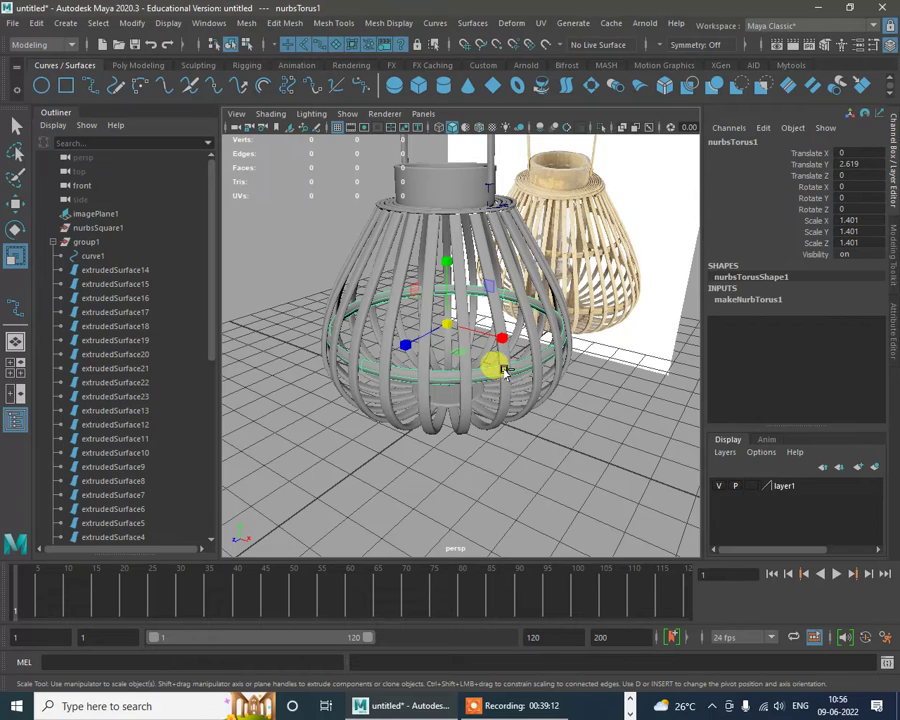
{"action": "key", "text": "ctrl+d"}
{"action": "key", "text": "w"}
{"action": "left_click_drag", "start_coordinate": [444, 290], "coordinate": [451, 199]}
{"action": "key", "text": "r"}
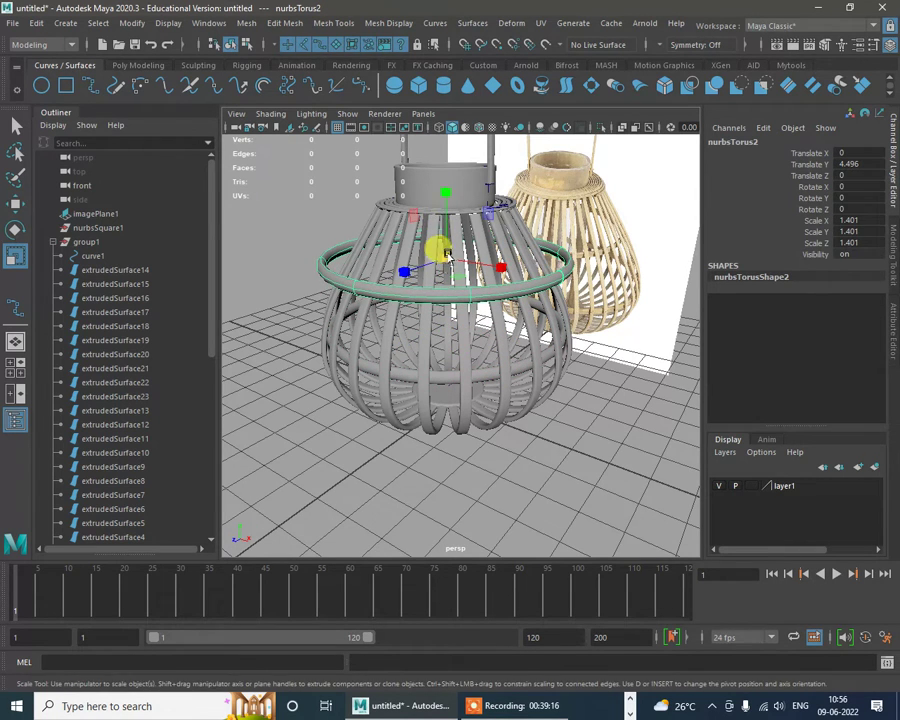
{"action": "left_click_drag", "start_coordinate": [447, 257], "coordinate": [401, 326]}
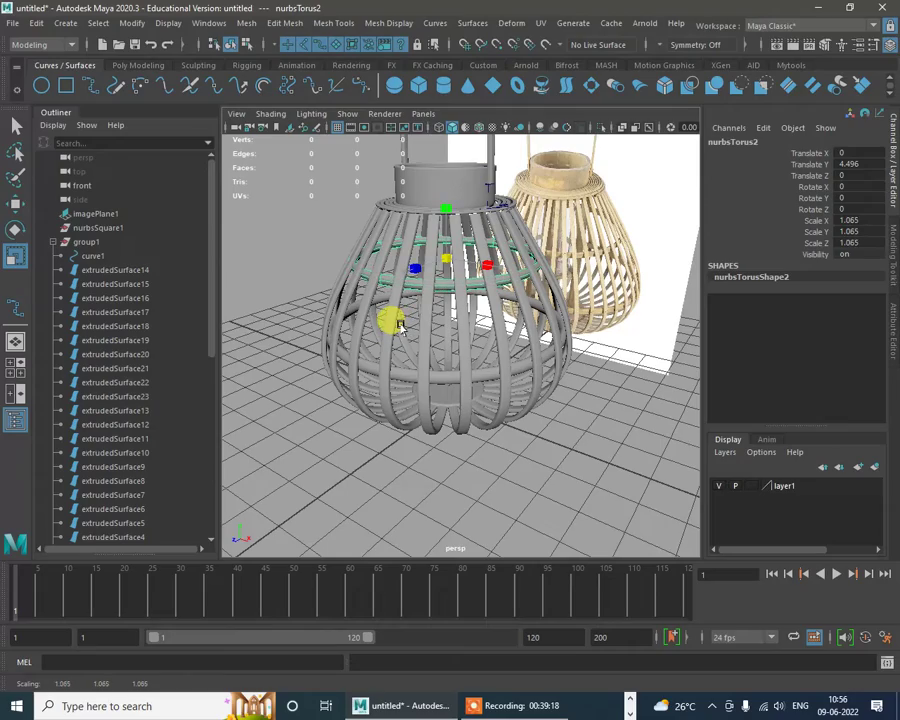
{"action": "left_click", "coordinate": [620, 462]}
Step: Lower the original large ring to about 1.9 in Y, nearer the lantern's base
{"action": "left_click_drag", "start_coordinate": [620, 462], "coordinate": [549, 328], "text": "alt"}
{"action": "right_click_drag", "start_coordinate": [551, 328], "coordinate": [575, 344], "text": "alt"}
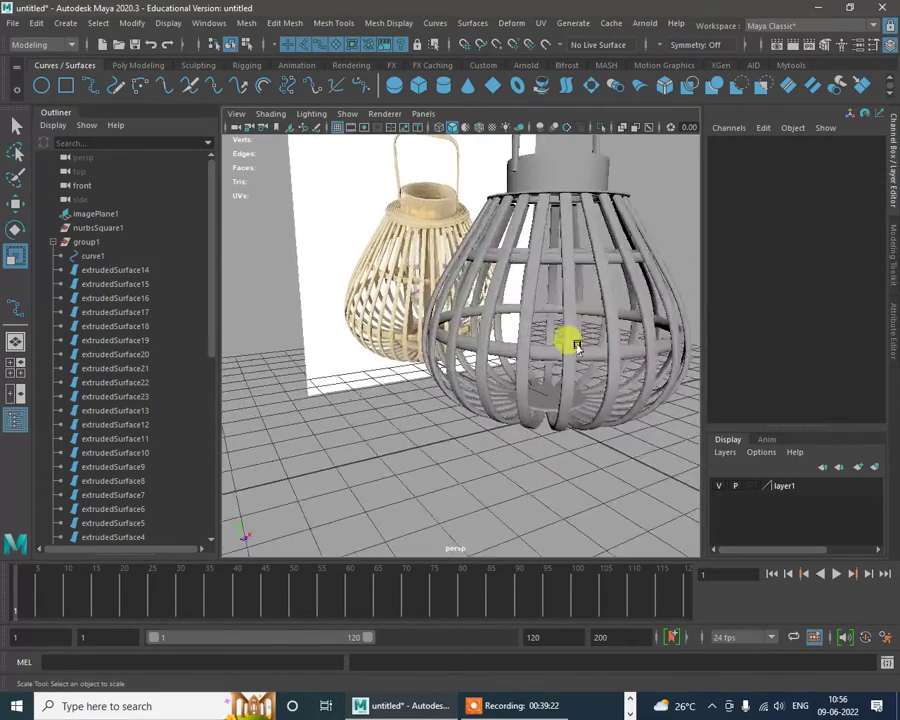
{"action": "mouse_move", "coordinate": [575, 344]}
{"action": "left_mouse_down", "text": "alt"}
{"action": "mouse_move", "coordinate": [600, 334]}
{"action": "mouse_move", "coordinate": [570, 337]}
{"action": "left_mouse_up", "text": "alt"}
{"action": "left_click", "coordinate": [552, 312]}
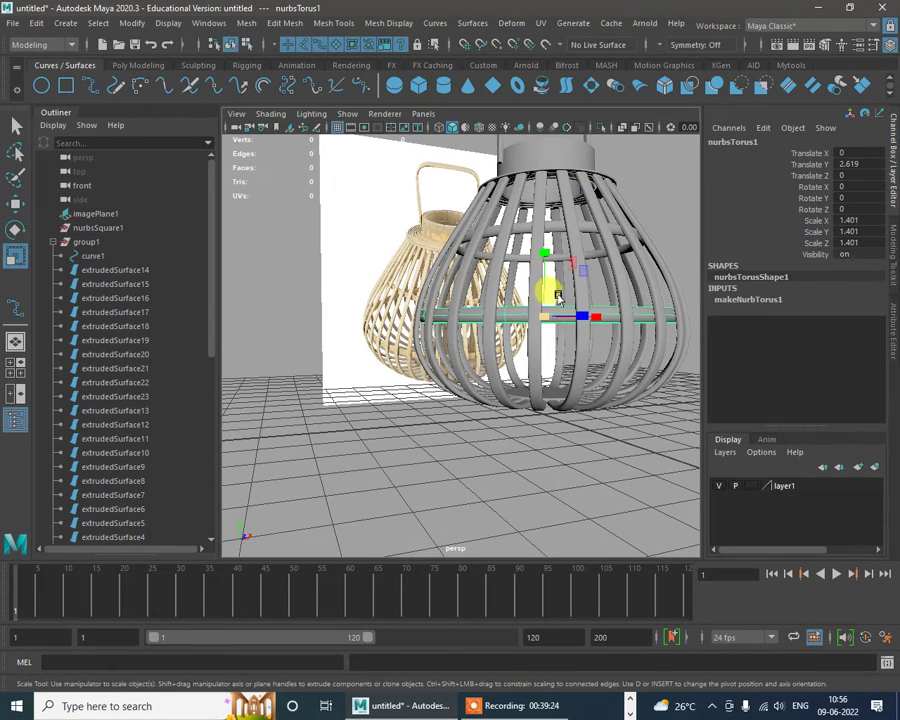
{"action": "key", "text": "w"}
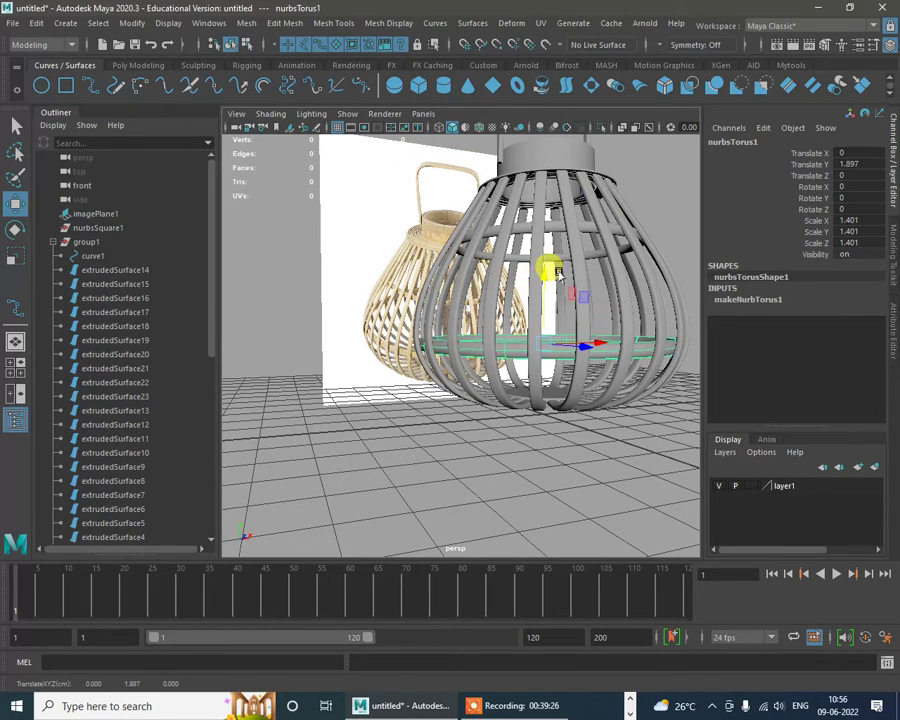
Step: Lower the smaller upper ring to about 4.25 in Y and deselect it
{"action": "left_click", "coordinate": [552, 259]}
{"action": "left_click_drag", "start_coordinate": [552, 260], "coordinate": [549, 271], "text": "alt"}
{"action": "left_click_drag", "start_coordinate": [547, 189], "coordinate": [547, 196]}
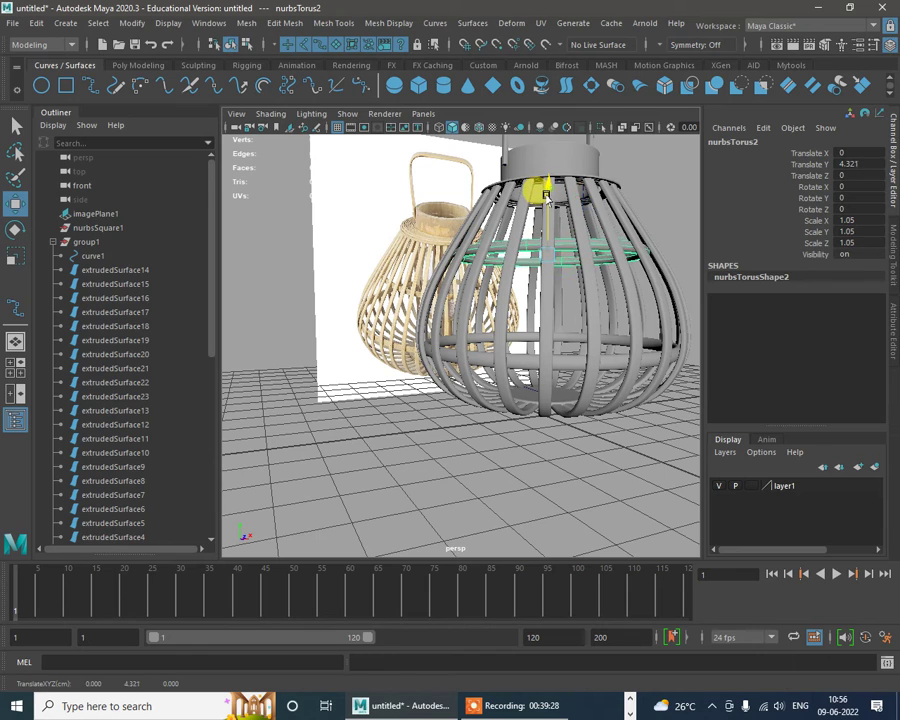
{"action": "left_click", "coordinate": [634, 184]}
{"action": "left_click_drag", "start_coordinate": [634, 184], "coordinate": [619, 311], "text": "alt"}
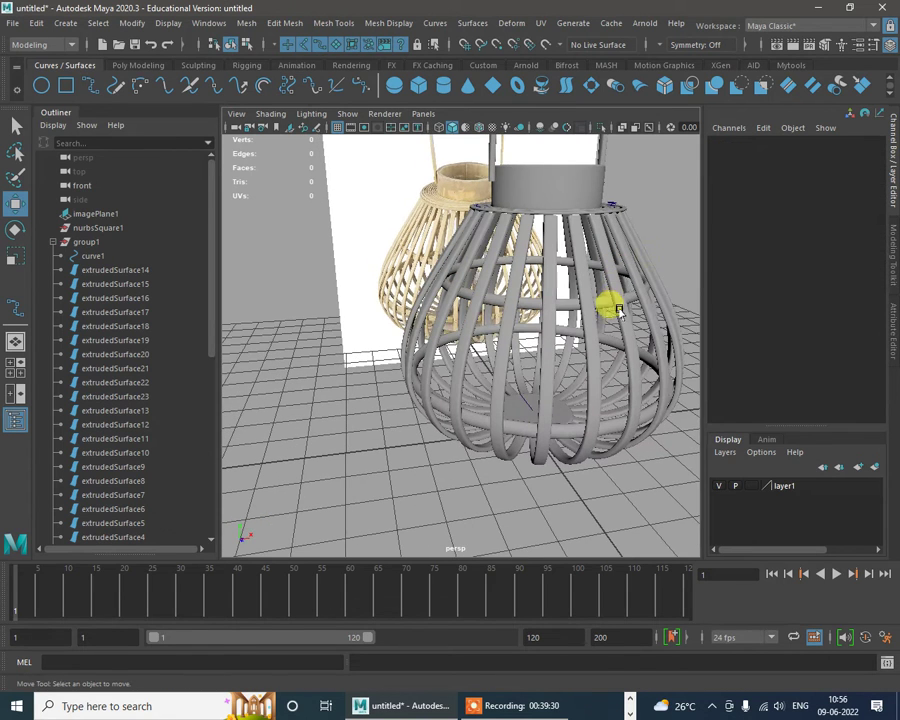
Step: Scale the upper ring up slightly so that it meets the ribs, and check both rings' fit around the lantern
{"action": "left_click", "coordinate": [624, 294]}
{"action": "left_click", "coordinate": [583, 303]}
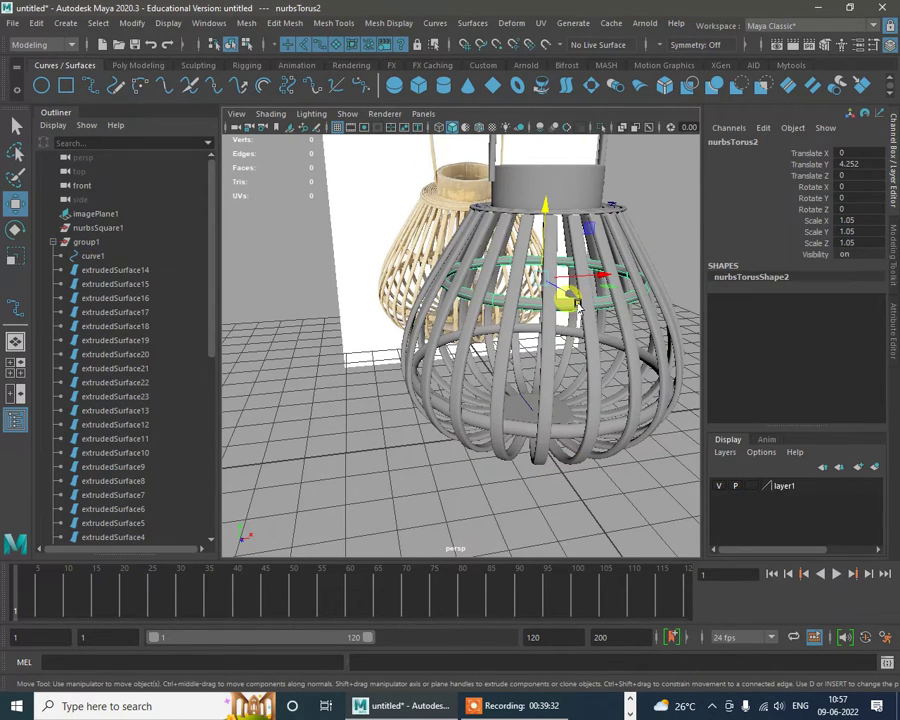
{"action": "key", "text": "r"}
{"action": "left_click_drag", "start_coordinate": [537, 276], "coordinate": [557, 281]}
{"action": "left_click_drag", "start_coordinate": [556, 306], "coordinate": [480, 385], "text": "alt"}
{"action": "left_click", "coordinate": [427, 442]}
{"action": "left_click", "coordinate": [573, 505]}
{"action": "left_click_drag", "start_coordinate": [573, 505], "coordinate": [518, 334], "text": "alt"}
{"action": "right_click_drag", "start_coordinate": [518, 334], "coordinate": [440, 297], "text": "alt"}
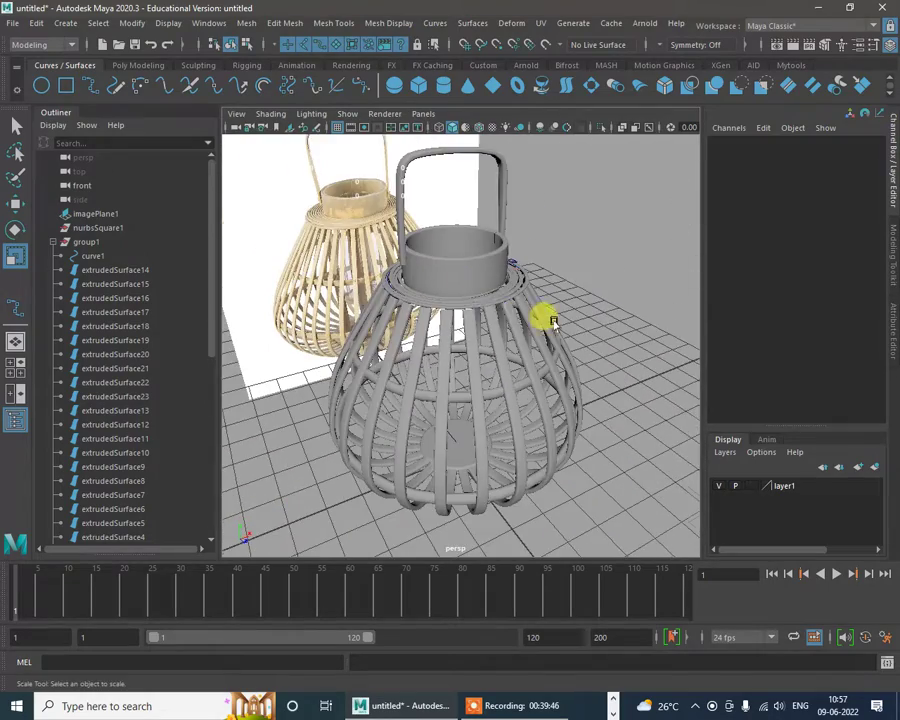
{"action": "middle_click_drag", "start_coordinate": [549, 317], "coordinate": [578, 287], "text": "alt"}
{"action": "right_click_drag", "start_coordinate": [578, 287], "coordinate": [592, 301], "text": "alt"}
{"action": "left_click_drag", "start_coordinate": [558, 340], "coordinate": [368, 221], "text": "alt"}
Step: In the front view, assign all the lantern's modelled parts to a new display layer and hide that layer
{"action": "key", "text": "space"}
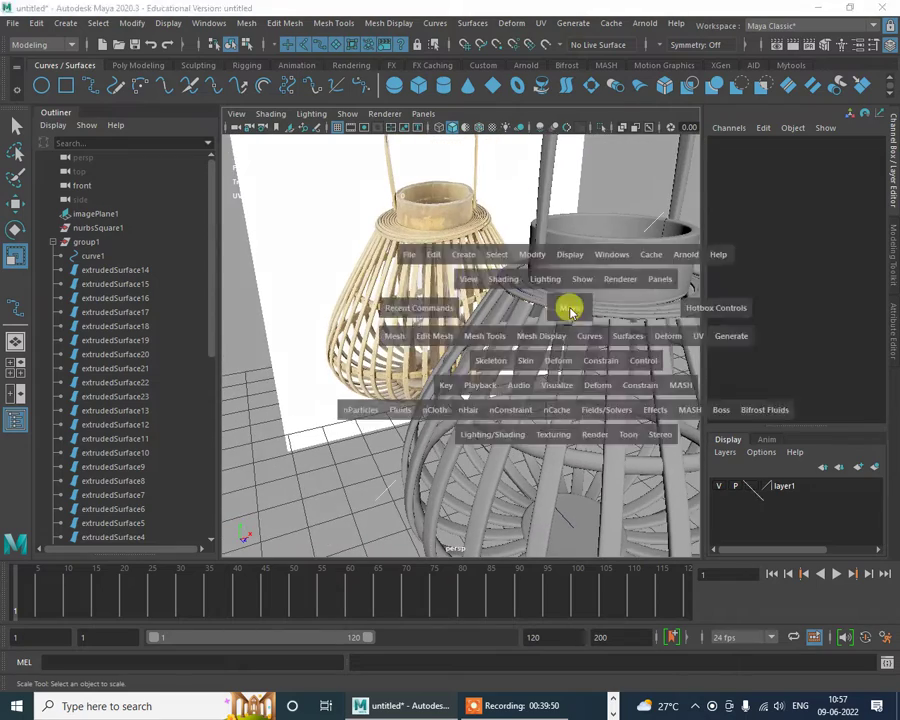
{"action": "key", "text": "space"}
{"action": "right_click_drag", "start_coordinate": [435, 362], "coordinate": [589, 346], "text": "alt"}
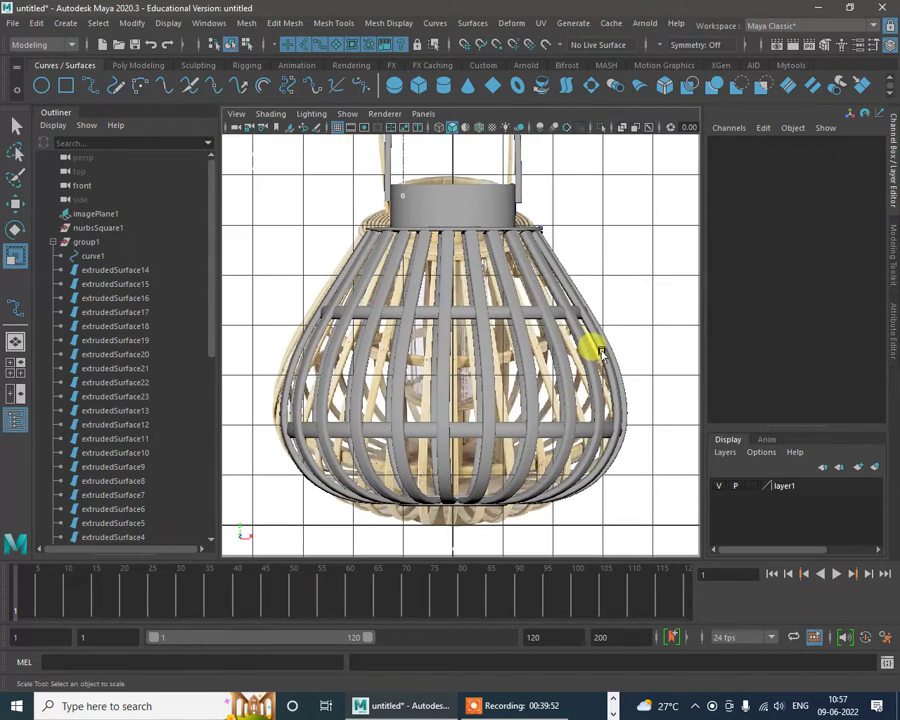
{"action": "left_click", "coordinate": [115, 87]}
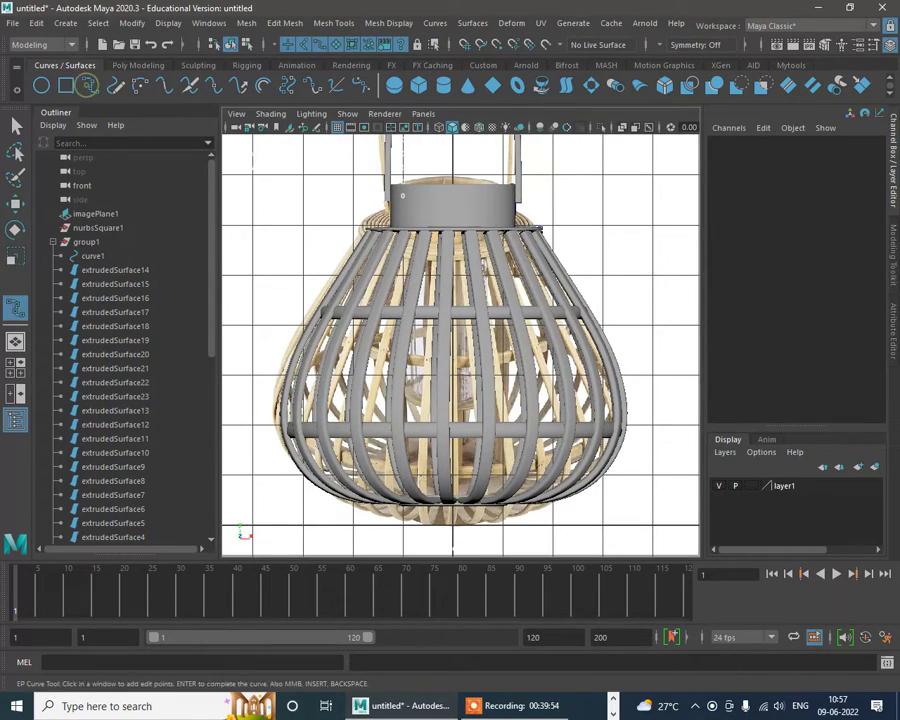
{"action": "right_click_drag", "start_coordinate": [580, 378], "coordinate": [488, 318], "text": "alt"}
{"action": "key", "text": "w"}
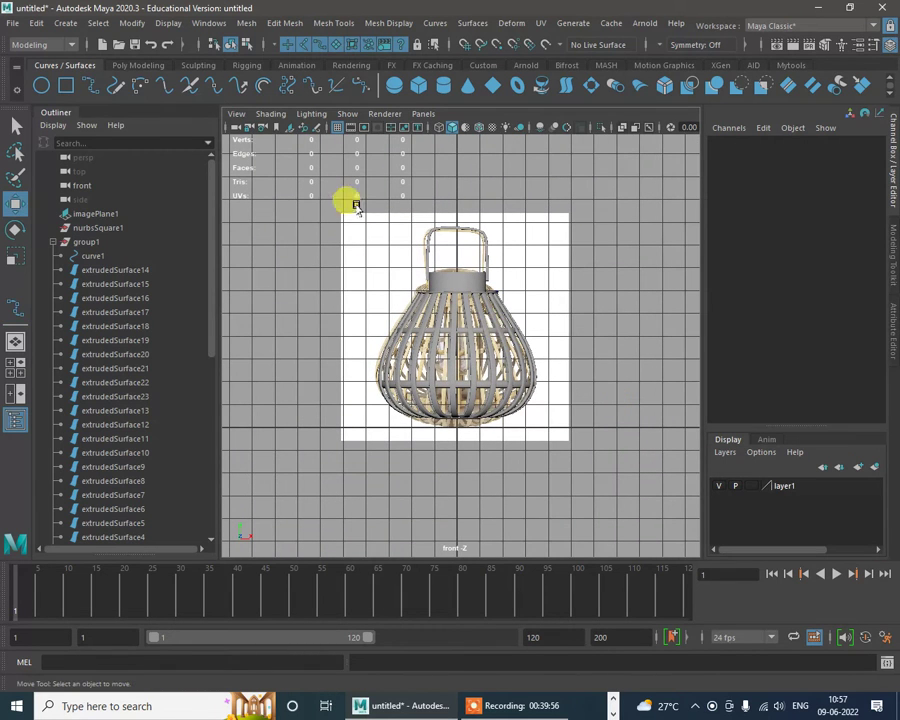
{"action": "left_click_drag", "start_coordinate": [541, 442], "coordinate": [542, 444]}
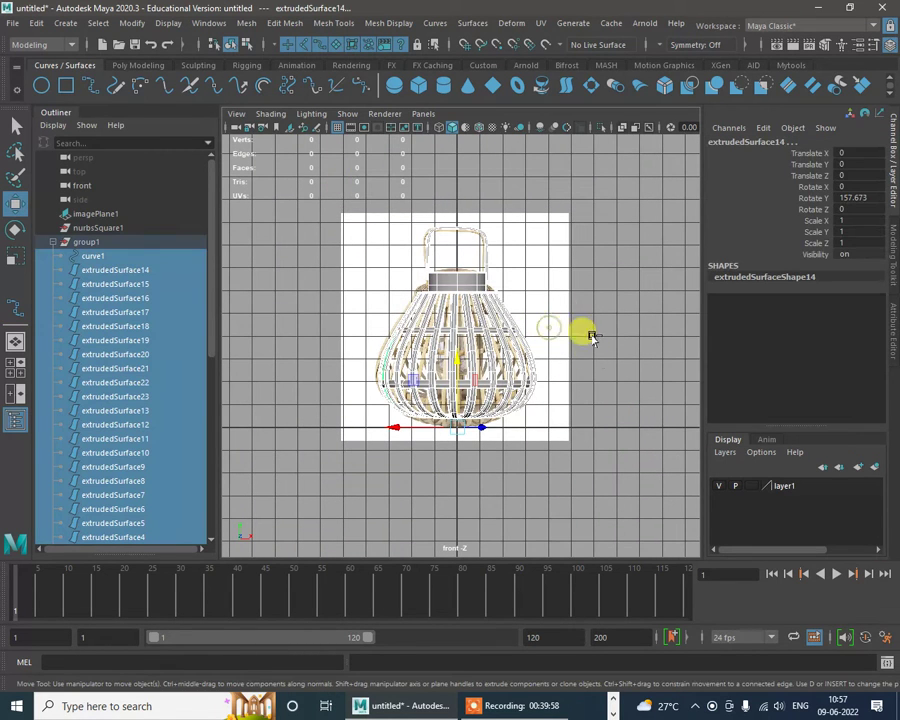
{"action": "left_click_drag", "start_coordinate": [606, 263], "coordinate": [607, 264], "text": "ctrl"}
{"action": "left_click", "coordinate": [872, 469]}
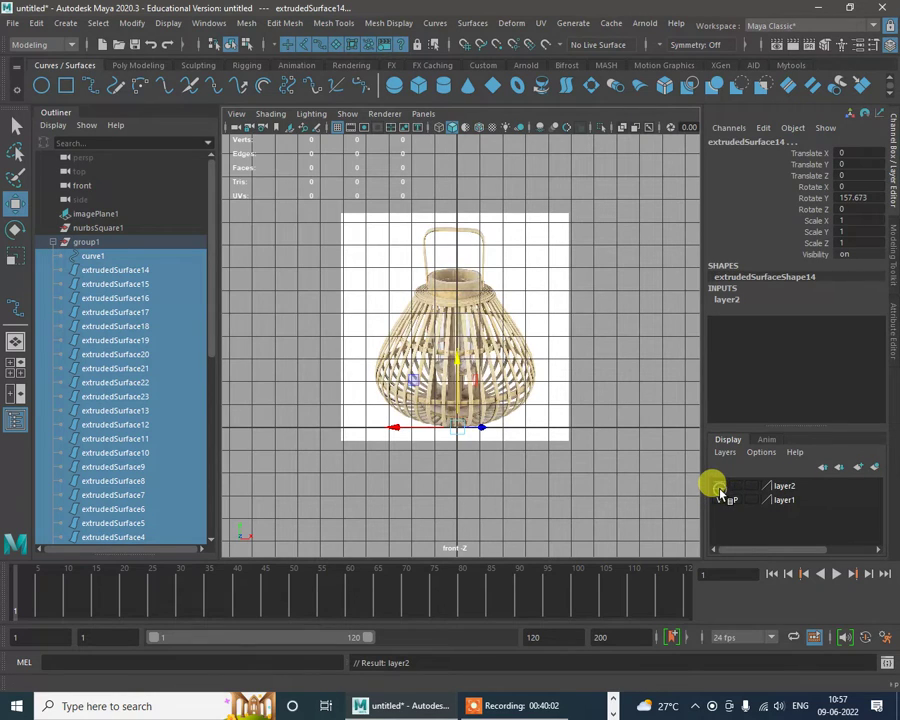
{"action": "left_click", "coordinate": [606, 360]}
Step: Examine the inner posts, round shelf and glass candle holder inside the lantern on the reference image
{"action": "right_click_drag", "start_coordinate": [413, 303], "coordinate": [488, 424], "text": "alt"}
{"action": "middle_click_drag", "start_coordinate": [521, 435], "coordinate": [528, 435], "text": "alt"}
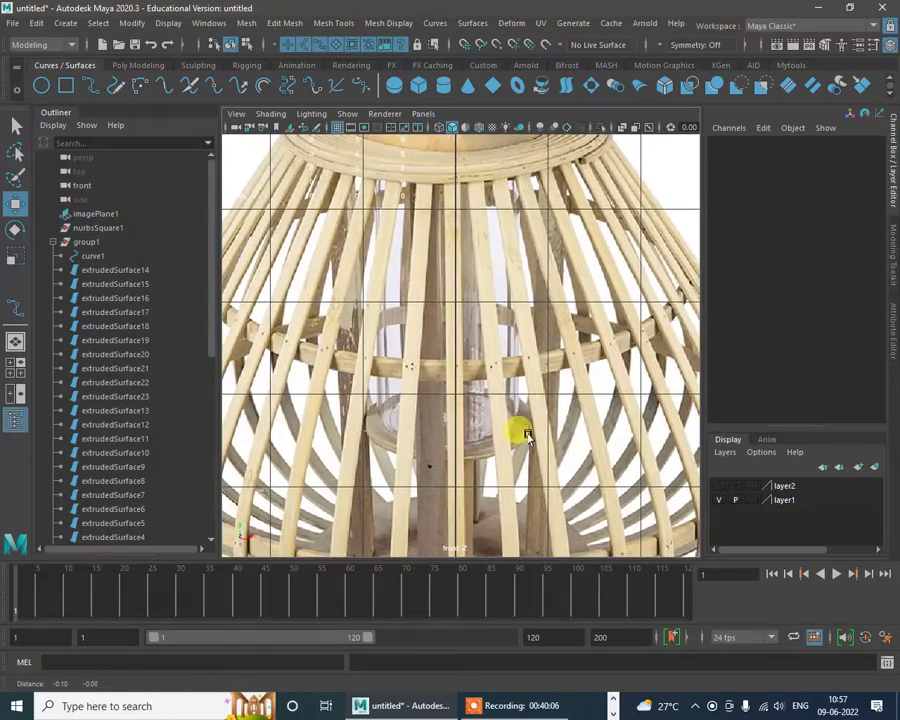
{"action": "scroll", "coordinate": [450, 426], "scroll_direction": "down", "scroll_amount": 3}
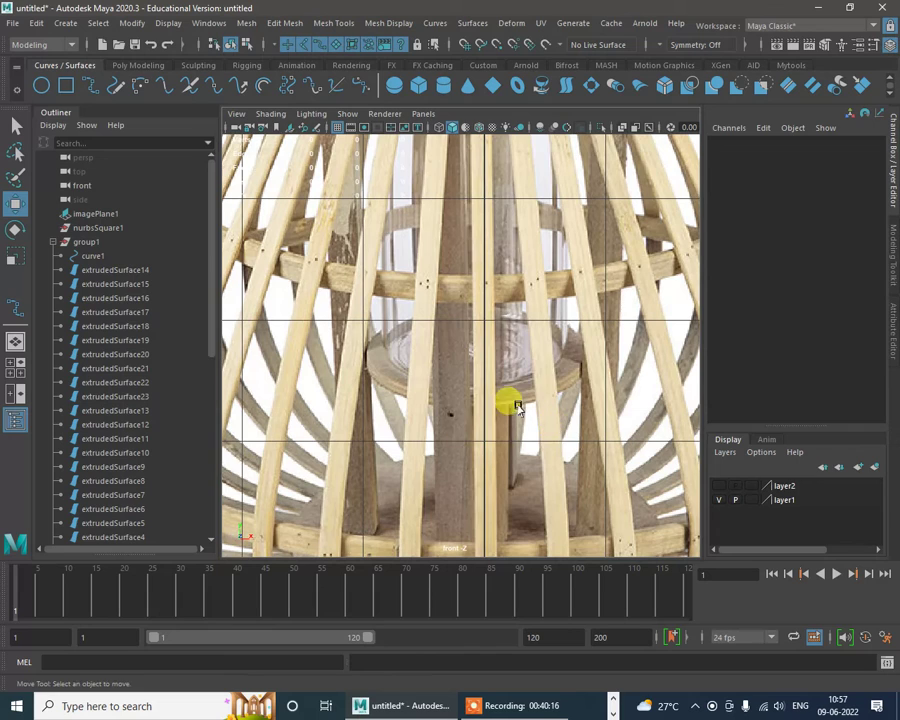
{"action": "scroll", "coordinate": [530, 420], "scroll_direction": "down", "scroll_amount": 2}
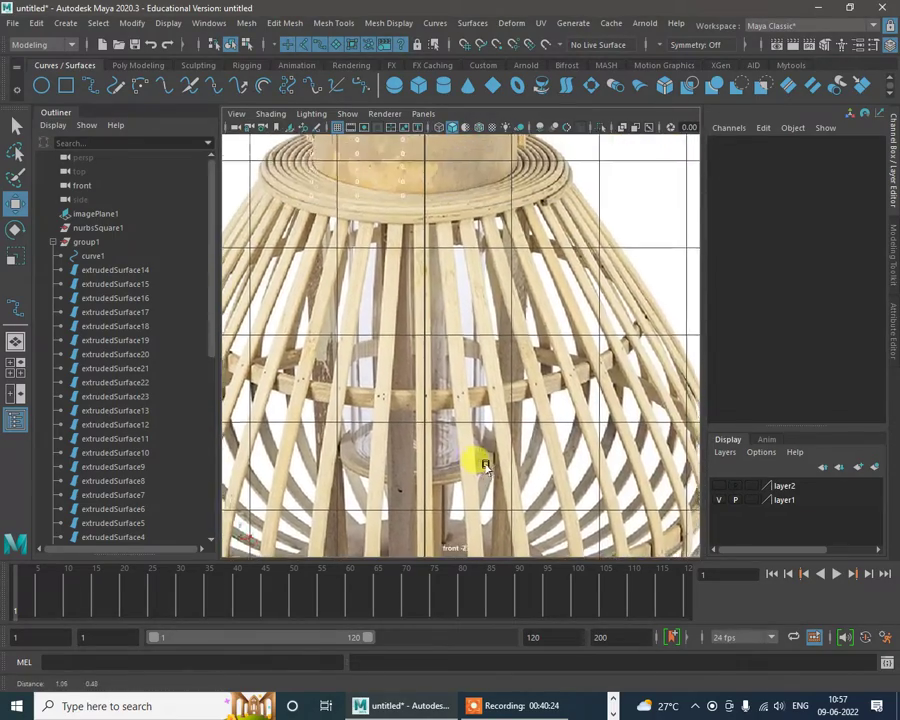
{"action": "scroll", "coordinate": [556, 452], "scroll_direction": "up", "scroll_amount": 5}
{"action": "scroll", "coordinate": [482, 386], "scroll_direction": "down", "scroll_amount": 4}
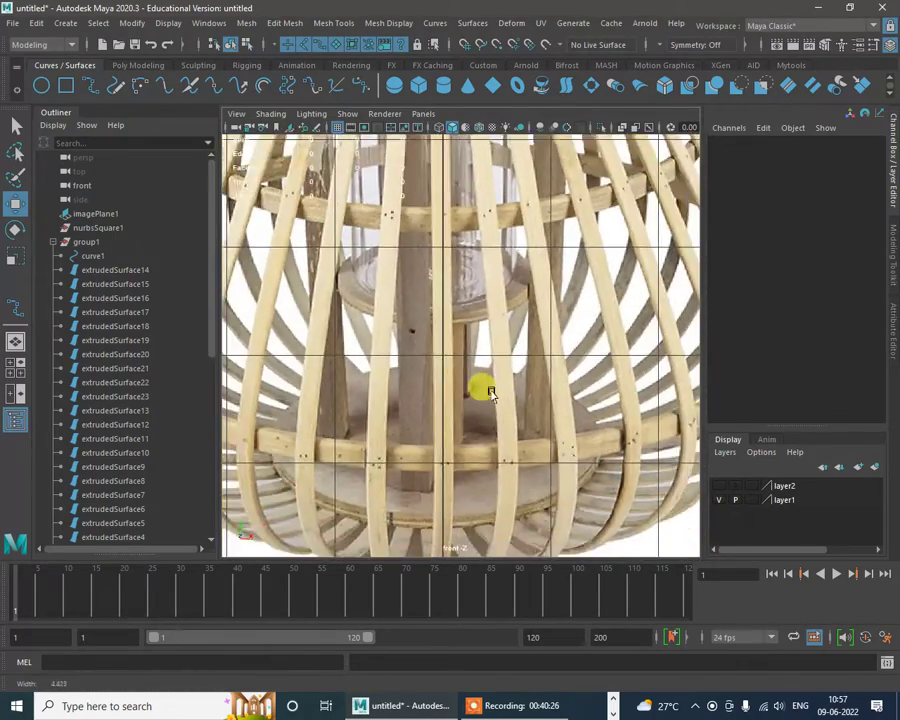
{"action": "scroll", "coordinate": [497, 367], "scroll_direction": "up", "scroll_amount": 1}
{"action": "scroll", "coordinate": [490, 395], "scroll_direction": "down", "scroll_amount": 3}
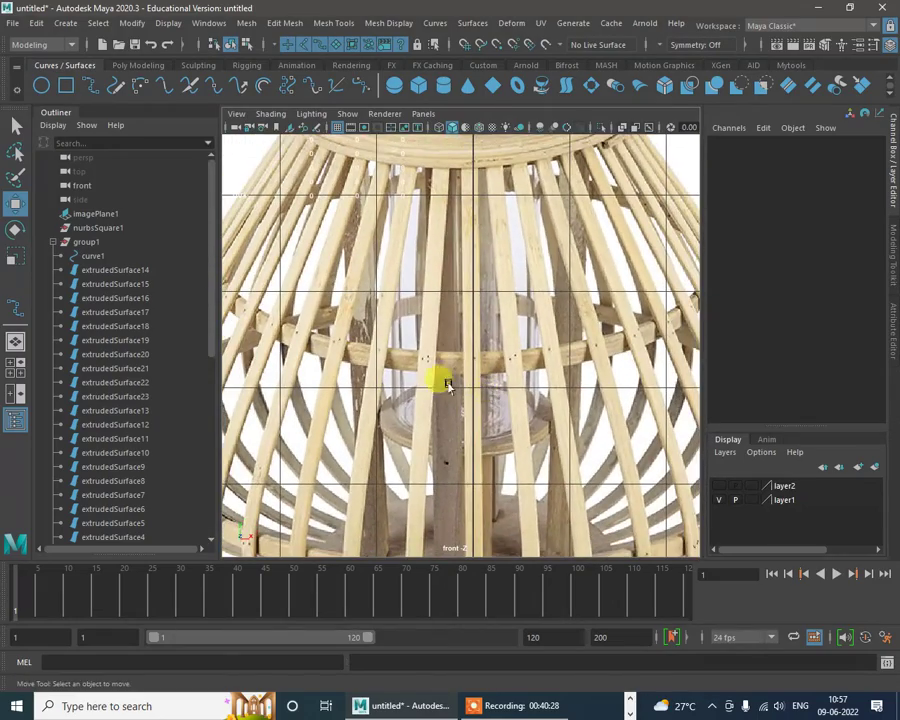
{"action": "scroll", "coordinate": [495, 365], "scroll_direction": "up", "scroll_amount": 3}
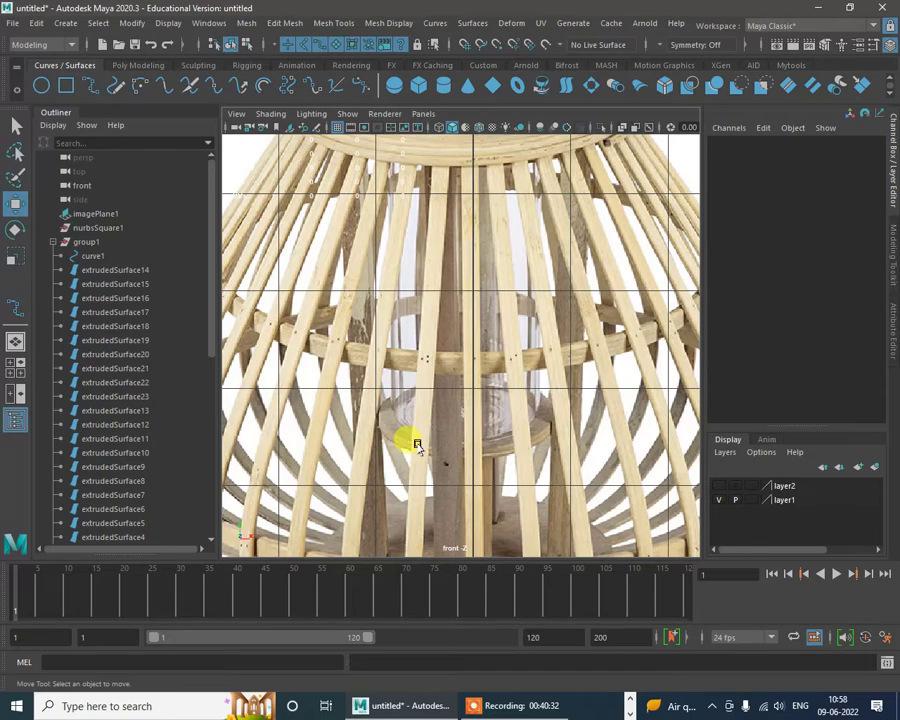
{"action": "scroll", "coordinate": [490, 447], "scroll_direction": "down", "scroll_amount": 3}
{"action": "scroll", "coordinate": [402, 338], "scroll_direction": "up", "scroll_amount": 1}
Step: Return to the perspective view and make the hidden model layer visible again
{"action": "key", "text": "space"}
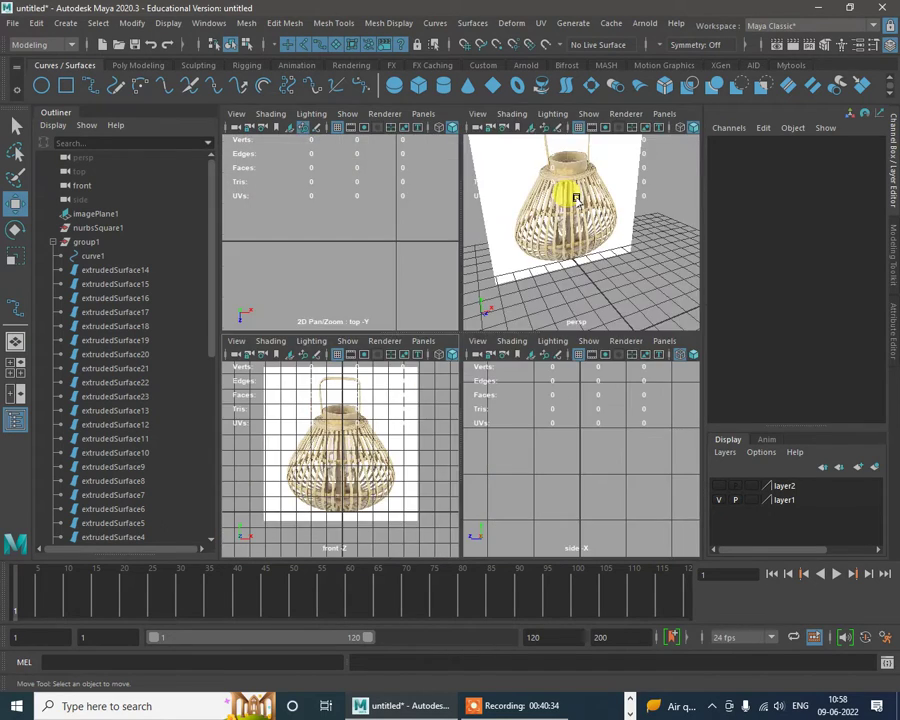
{"action": "key", "text": "space"}
{"action": "left_click", "coordinate": [718, 485]}
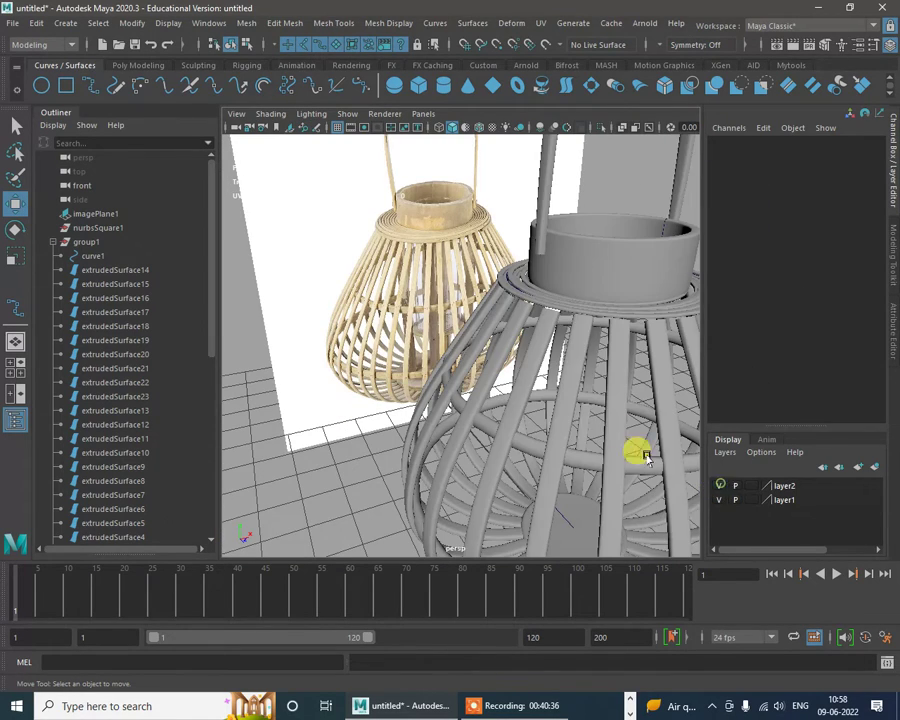
Step: Duplicate the lantern's cylindrical collar, scale the copy to 0.485 in Y and place it inside the ribs at about -0.03 in Y
{"action": "left_click", "coordinate": [600, 254]}
{"action": "left_click_drag", "start_coordinate": [600, 254], "coordinate": [543, 367], "text": "alt"}
{"action": "scroll", "coordinate": [565, 362], "scroll_direction": "down", "scroll_amount": 4}
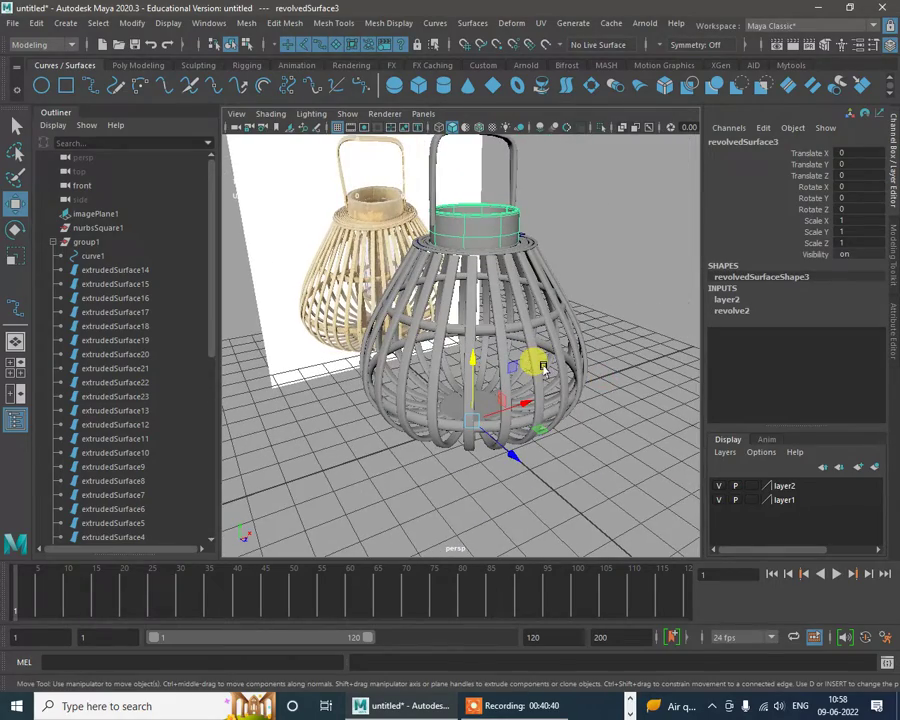
{"action": "key", "text": "ctrl+d"}
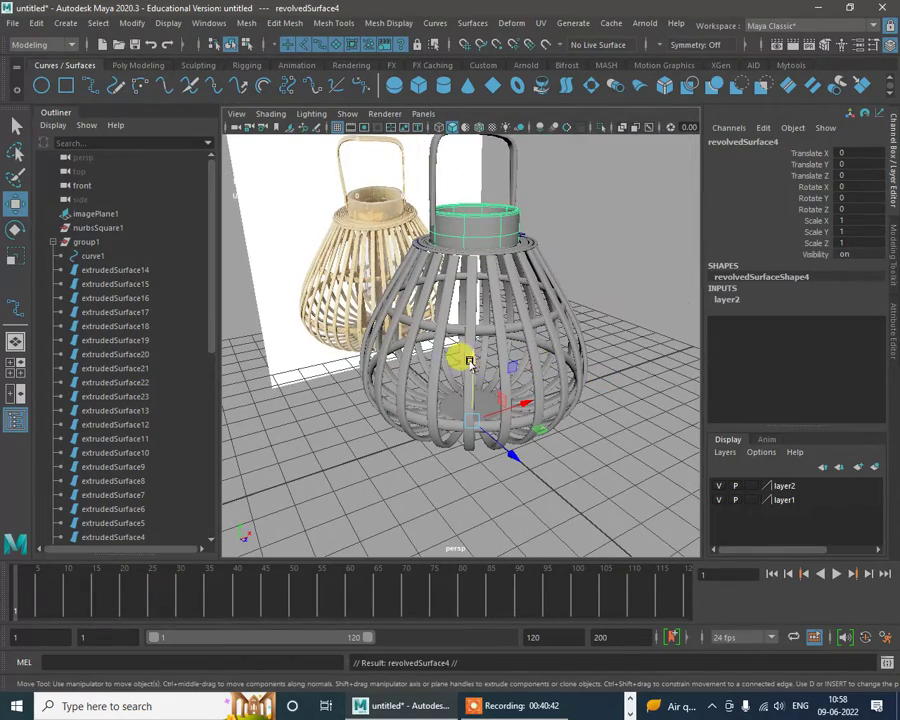
{"action": "mouse_move", "coordinate": [475, 390]}
{"action": "left_mouse_down"}
{"action": "mouse_move", "coordinate": [480, 480]}
{"action": "mouse_move", "coordinate": [480, 393]}
{"action": "left_mouse_up"}
{"action": "key", "text": "r"}
{"action": "key", "text": "w"}
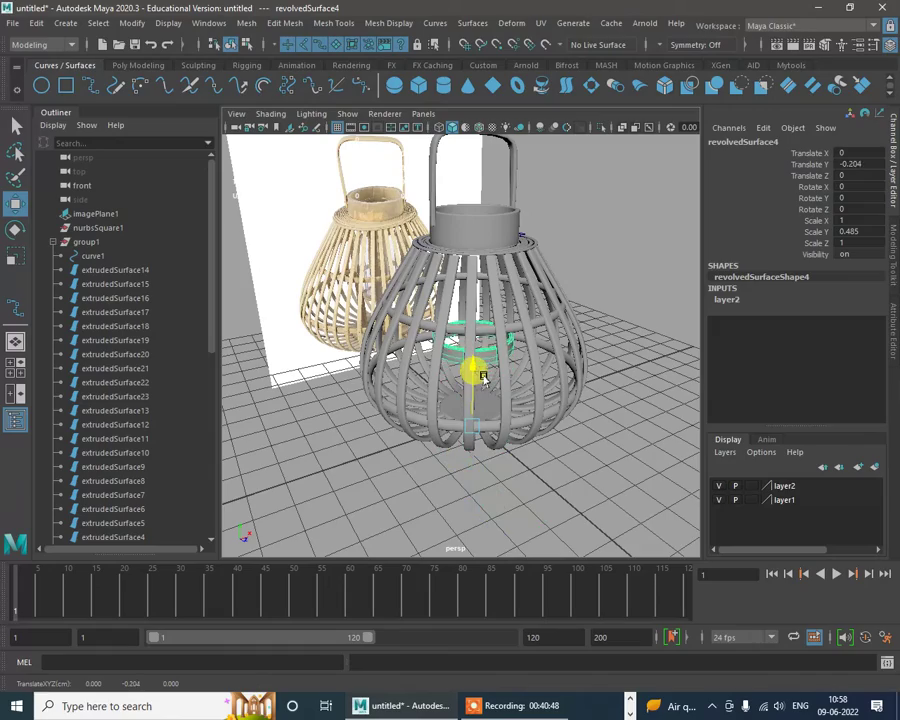
{"action": "left_click", "coordinate": [634, 330]}
Step: Check the duplicated collar inside the ribs from several angles against the candle holder in the reference image
{"action": "scroll", "coordinate": [526, 368], "scroll_direction": "up", "scroll_amount": 10}
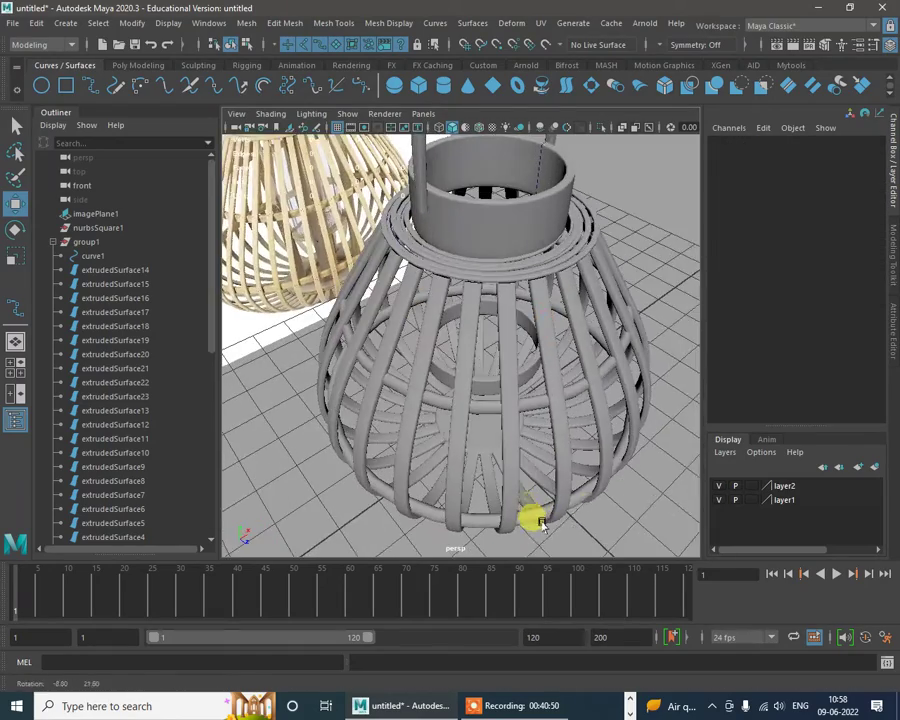
{"action": "left_click_drag", "start_coordinate": [548, 410], "coordinate": [541, 298], "text": "alt"}
{"action": "left_click", "coordinate": [547, 316]}
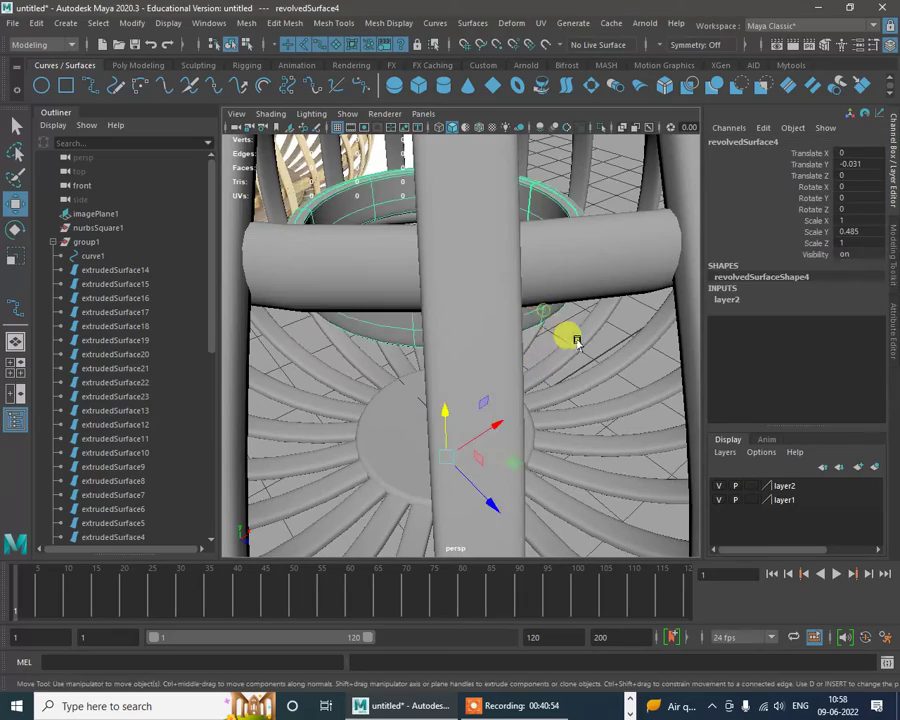
{"action": "scroll", "coordinate": [572, 339], "scroll_direction": "down", "scroll_amount": 5}
{"action": "left_click_drag", "start_coordinate": [572, 339], "coordinate": [498, 261], "text": "alt"}
{"action": "scroll", "coordinate": [470, 310], "scroll_direction": "down", "scroll_amount": 5}
{"action": "middle_click_drag", "start_coordinate": [457, 327], "coordinate": [604, 325], "text": "alt"}
{"action": "left_click_drag", "start_coordinate": [374, 274], "coordinate": [567, 497], "text": "alt"}
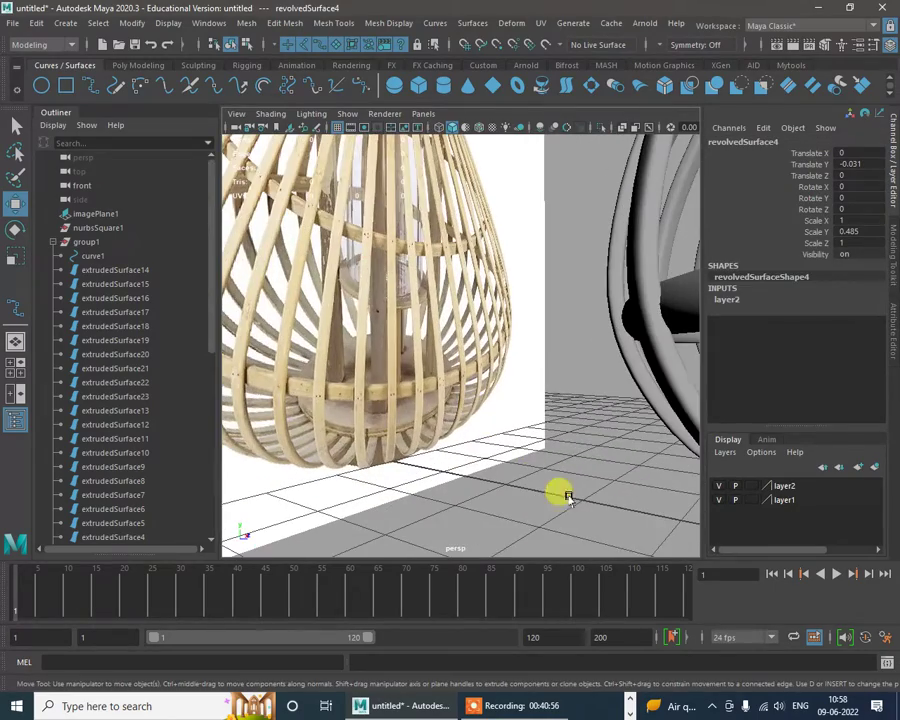
{"action": "left_click_drag", "start_coordinate": [485, 344], "coordinate": [432, 372], "text": "alt"}
{"action": "scroll", "coordinate": [432, 372], "scroll_direction": "up", "scroll_amount": 10}
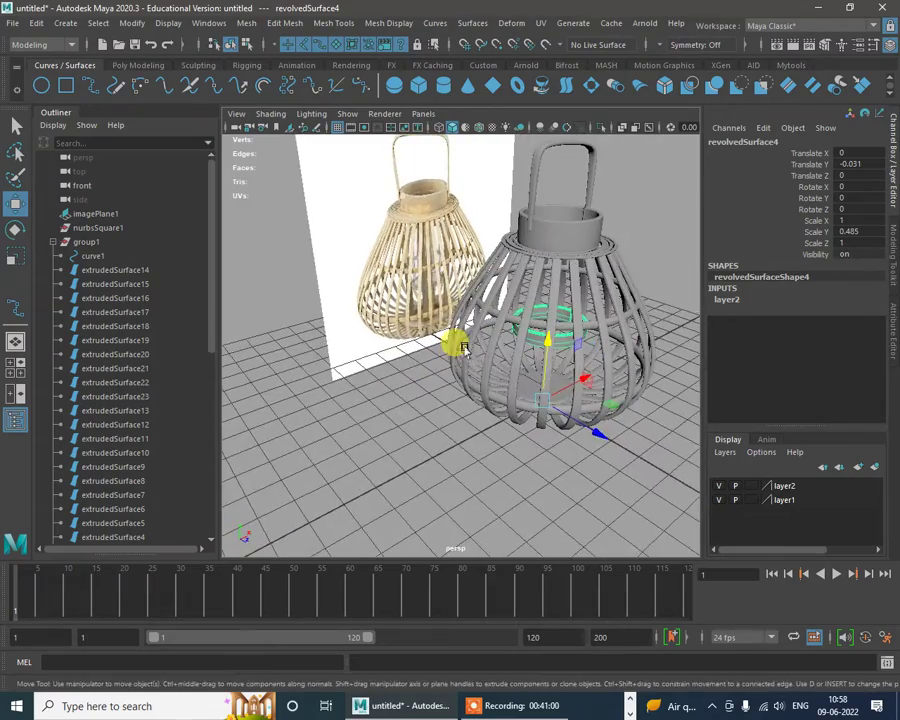
{"action": "right_click_drag", "start_coordinate": [523, 312], "coordinate": [487, 287], "text": "alt"}
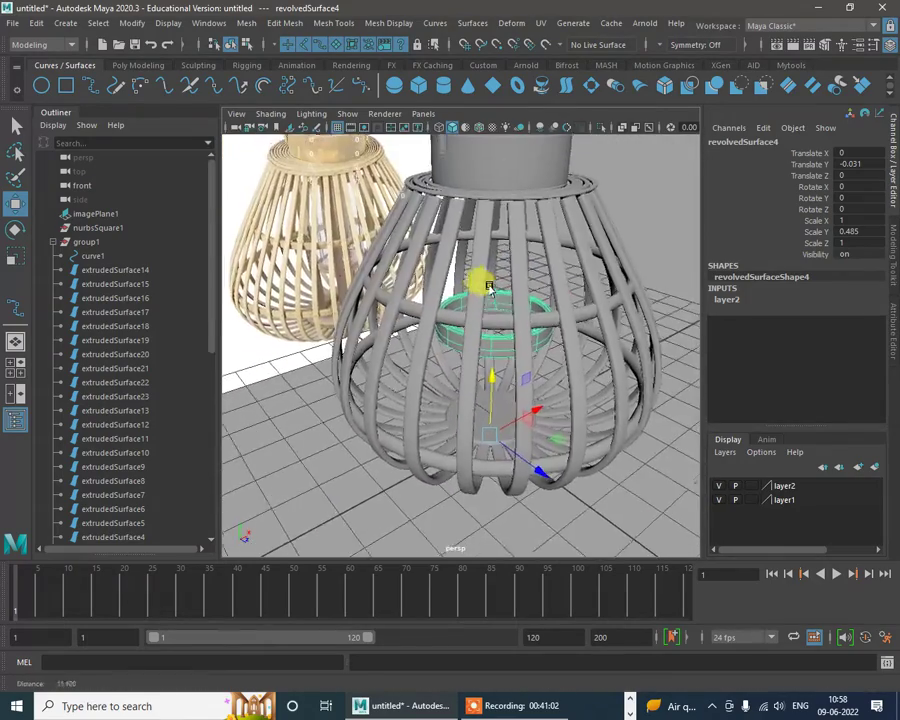
{"action": "left_click_drag", "start_coordinate": [487, 287], "coordinate": [560, 302], "text": "alt"}
{"action": "right_click_drag", "start_coordinate": [580, 314], "coordinate": [550, 292], "text": "alt"}
{"action": "left_click_drag", "start_coordinate": [550, 292], "coordinate": [556, 280], "text": "alt"}
{"action": "left_click", "coordinate": [556, 279]}
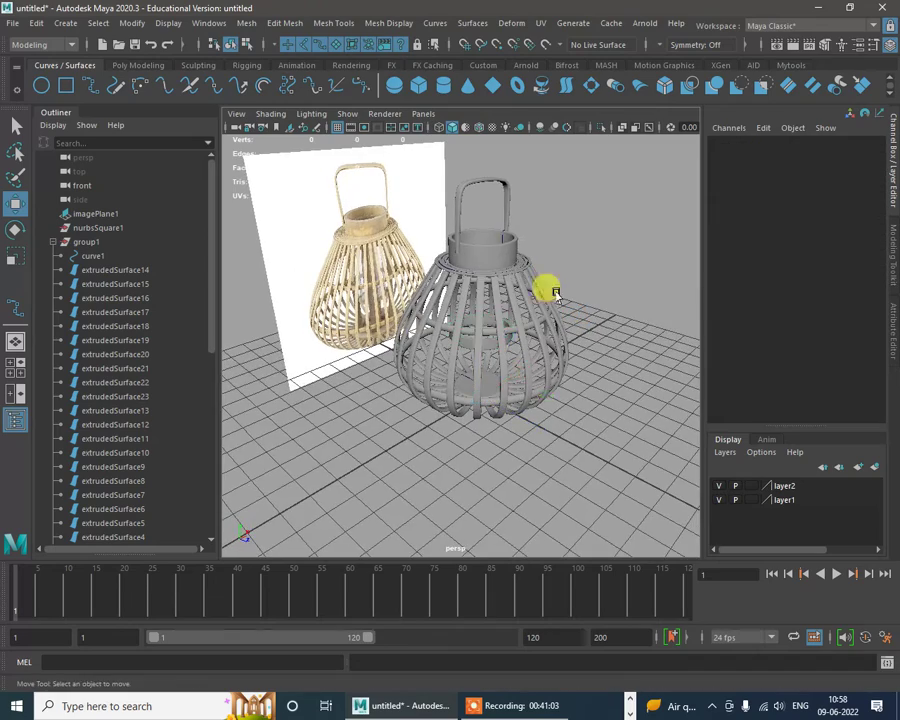
{"action": "scroll", "coordinate": [550, 300], "scroll_direction": "up", "scroll_amount": 5}
{"action": "scroll", "coordinate": [562, 308], "scroll_direction": "down", "scroll_amount": 5}
{"action": "middle_click_drag", "start_coordinate": [541, 300], "coordinate": [543, 303], "text": "alt"}
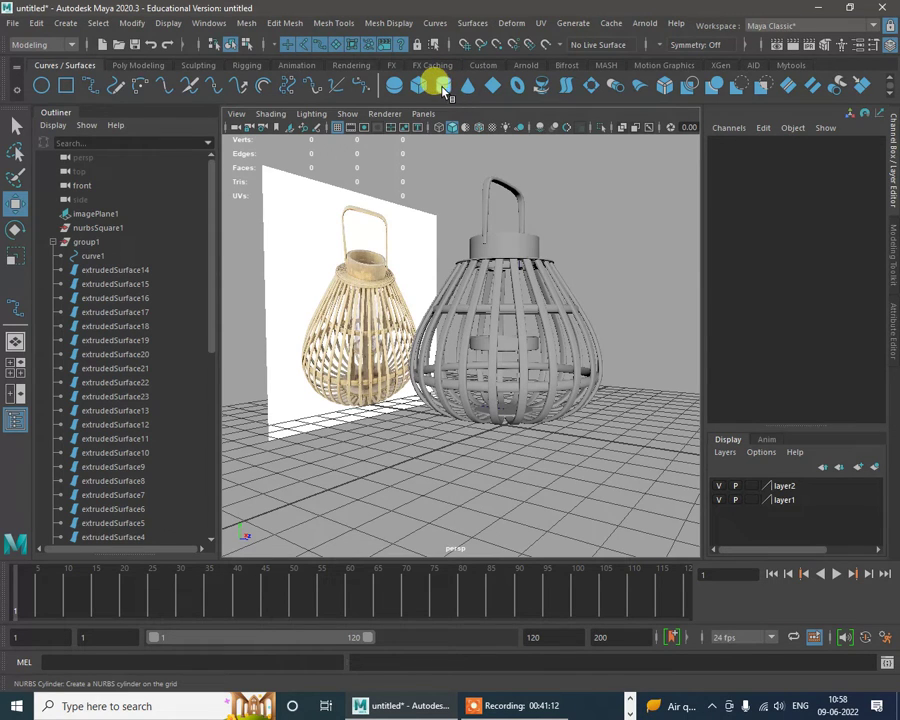
Step: Create a NURBS cylinder at the grid origin inside the lantern
{"action": "left_click", "coordinate": [443, 90]}
{"action": "scroll", "coordinate": [510, 320], "scroll_direction": "down", "scroll_amount": 3}
{"action": "left_click_drag", "start_coordinate": [512, 338], "coordinate": [480, 356], "text": "alt"}
{"action": "scroll", "coordinate": [492, 335], "scroll_direction": "up", "scroll_amount": 5}
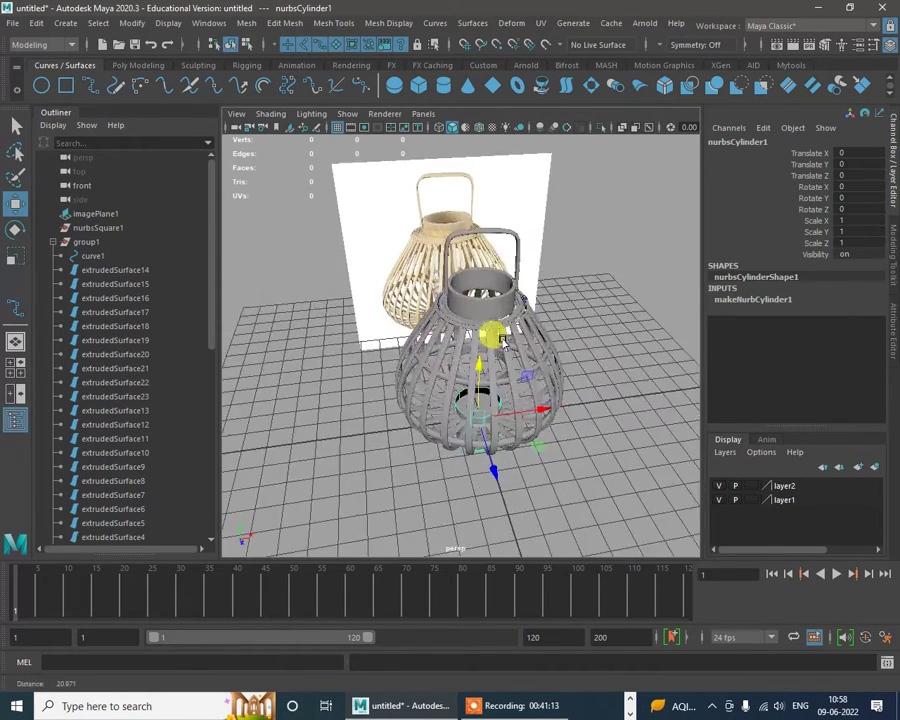
Step: Move the NURBS cylinder out in front of the lantern to 3.72 in Z and set its sections to 4
{"action": "middle_click_drag", "start_coordinate": [508, 352], "coordinate": [519, 158], "text": "alt"}
{"action": "left_click_drag", "start_coordinate": [557, 299], "coordinate": [470, 322], "text": "alt"}
{"action": "left_click_drag", "start_coordinate": [506, 246], "coordinate": [428, 406]}
{"action": "left_click_drag", "start_coordinate": [496, 411], "coordinate": [645, 385], "text": "alt"}
{"action": "left_click", "coordinate": [752, 299]}
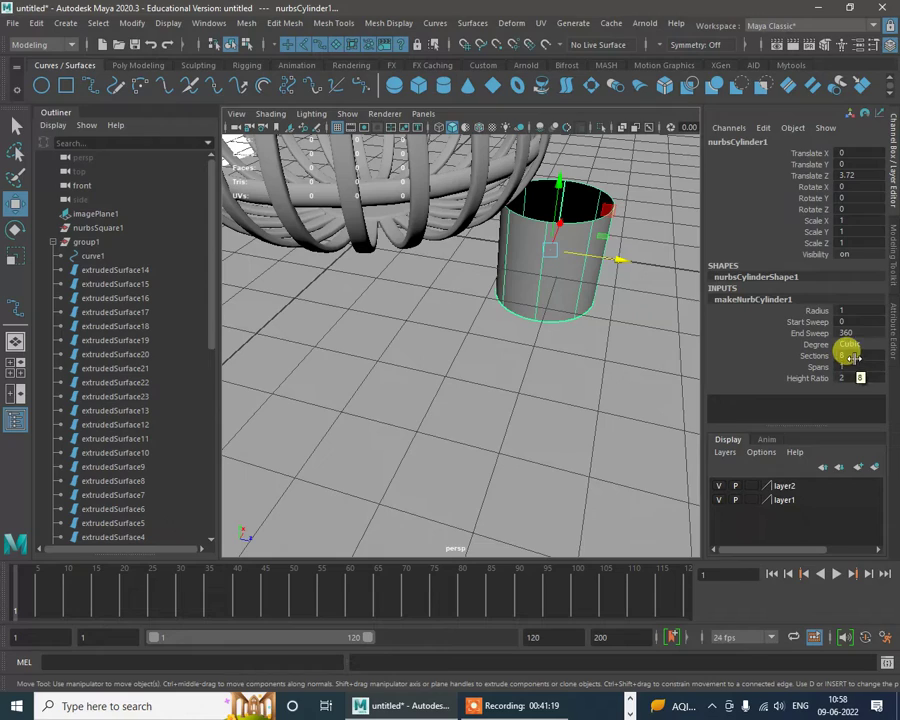
{"action": "type", "text": "4"}
{"action": "key", "text": "Return"}
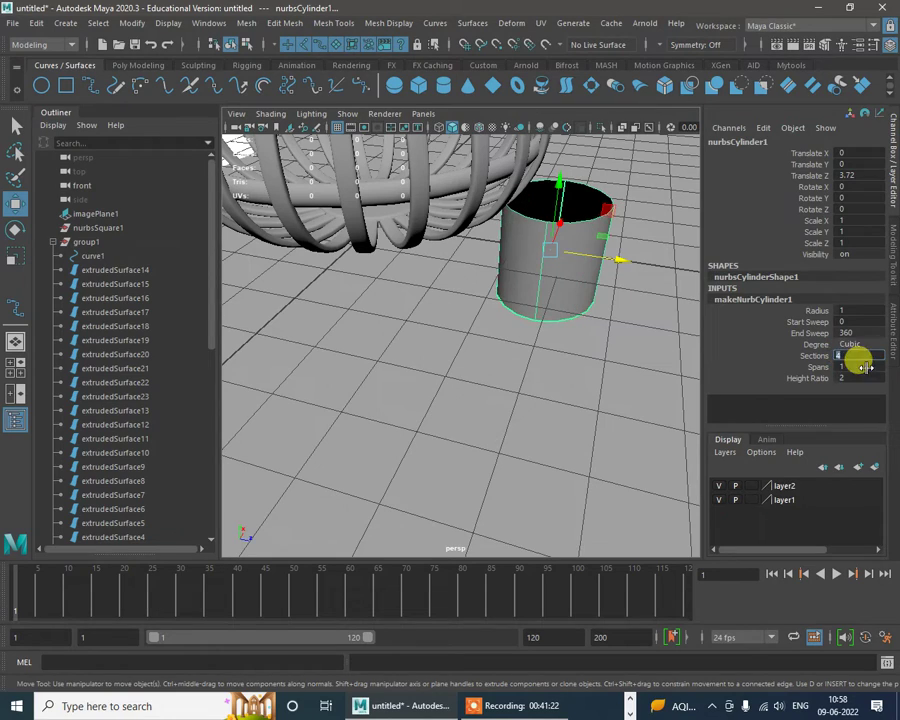
Step: Compare the four-section cylinder in smooth and rough NURBS display, leaving it on the rough setting
{"action": "left_click_drag", "start_coordinate": [613, 408], "coordinate": [443, 394], "text": "alt"}
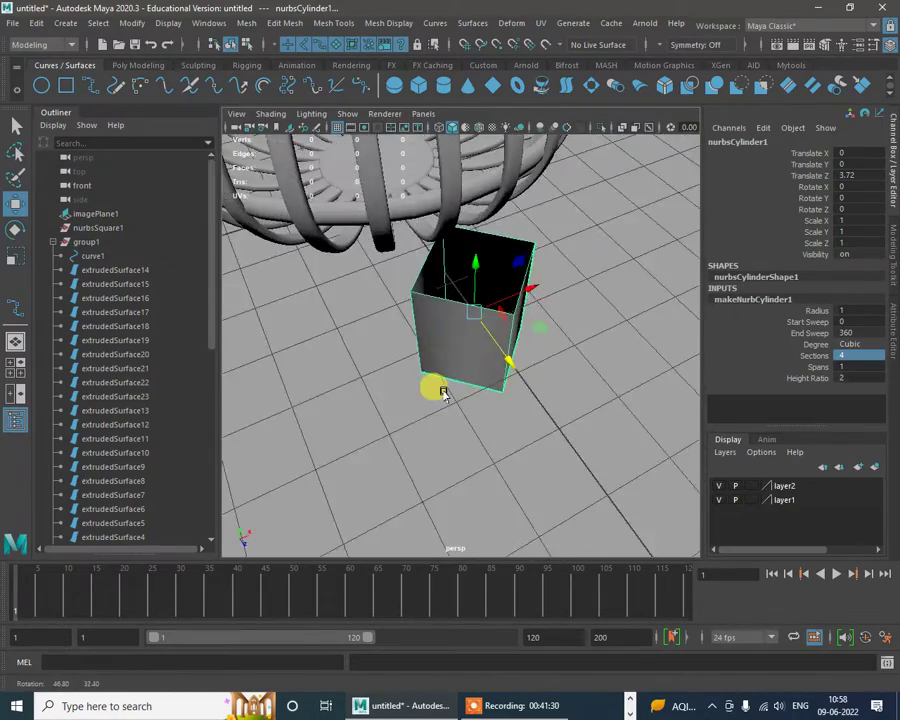
{"action": "key", "text": "3"}
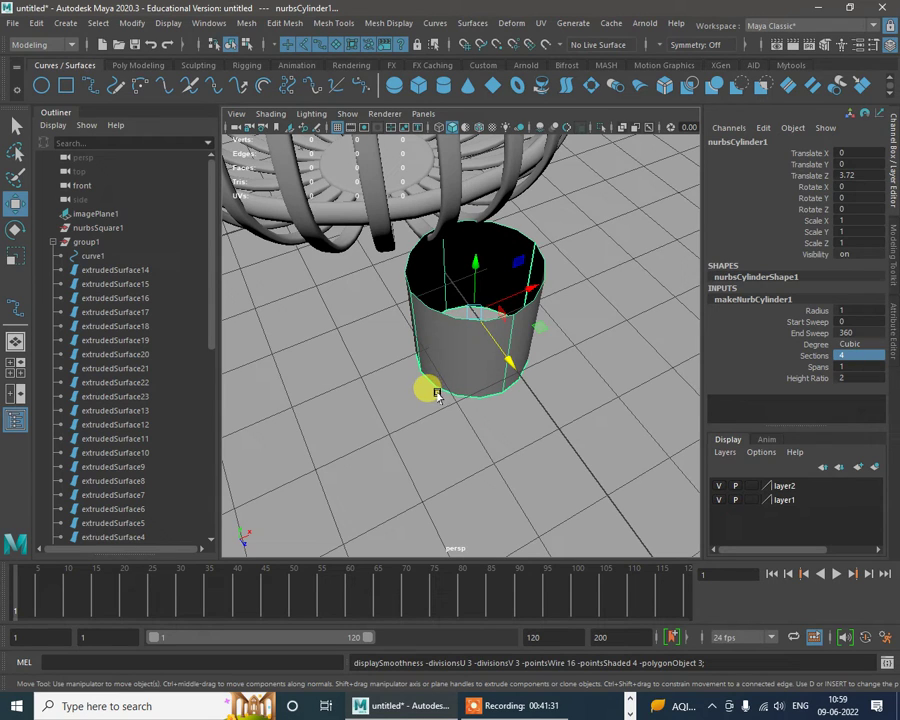
{"action": "key", "text": "1"}
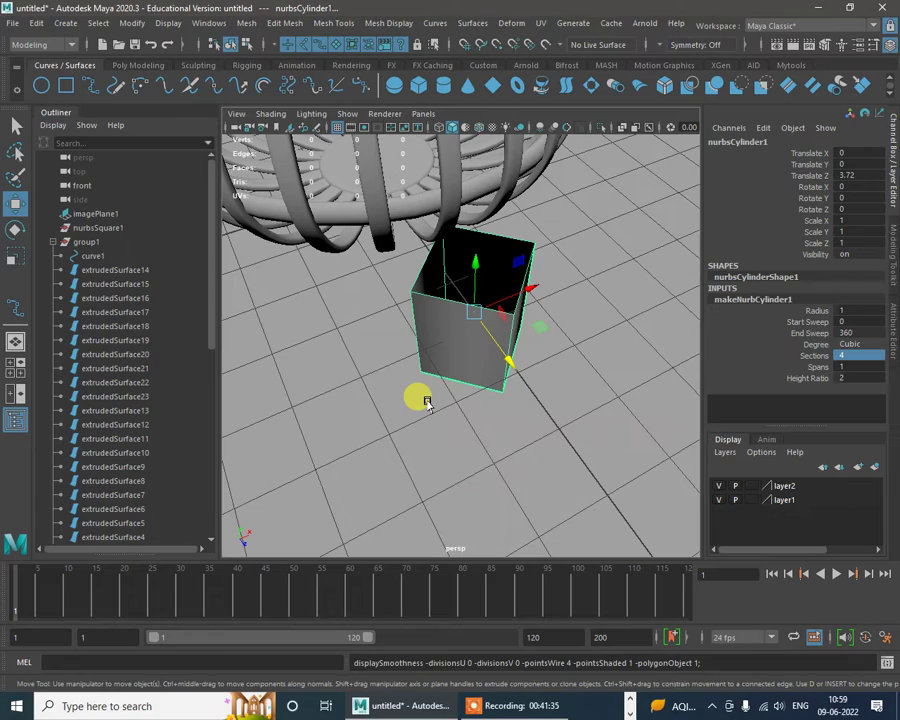
{"action": "left_click_drag", "start_coordinate": [487, 410], "coordinate": [490, 372], "text": "alt"}
{"action": "key", "text": "1"}
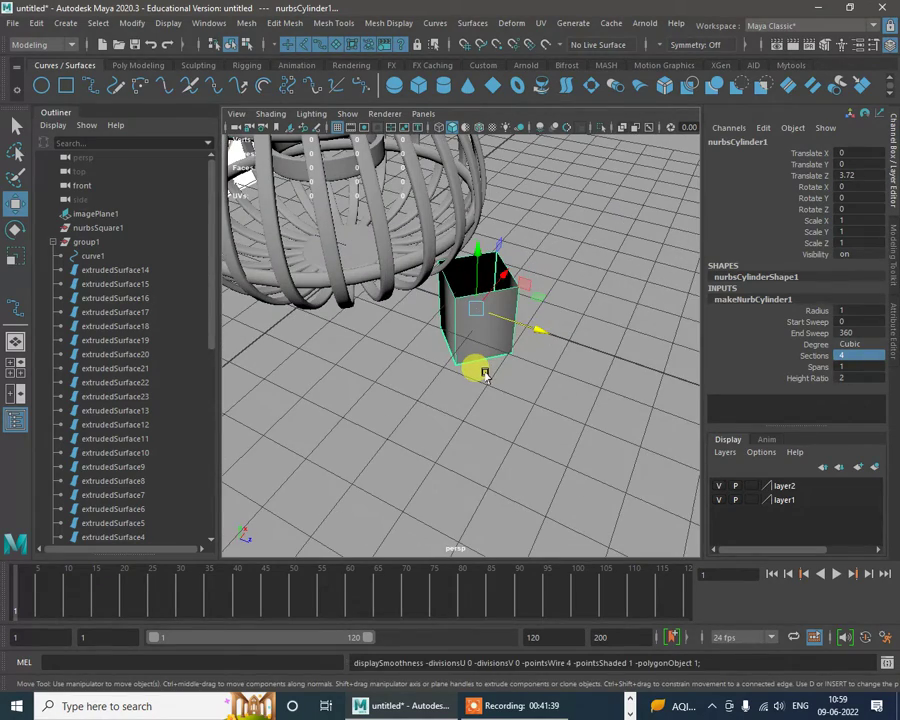
{"action": "key", "text": "3"}
{"action": "key", "text": "1"}
{"action": "key", "text": "3"}
{"action": "key", "text": "1"}
Step: Set the cylinder's spans to 4
{"action": "left_click_drag", "start_coordinate": [484, 372], "coordinate": [560, 350], "text": "alt"}
{"action": "left_click", "coordinate": [818, 367]}
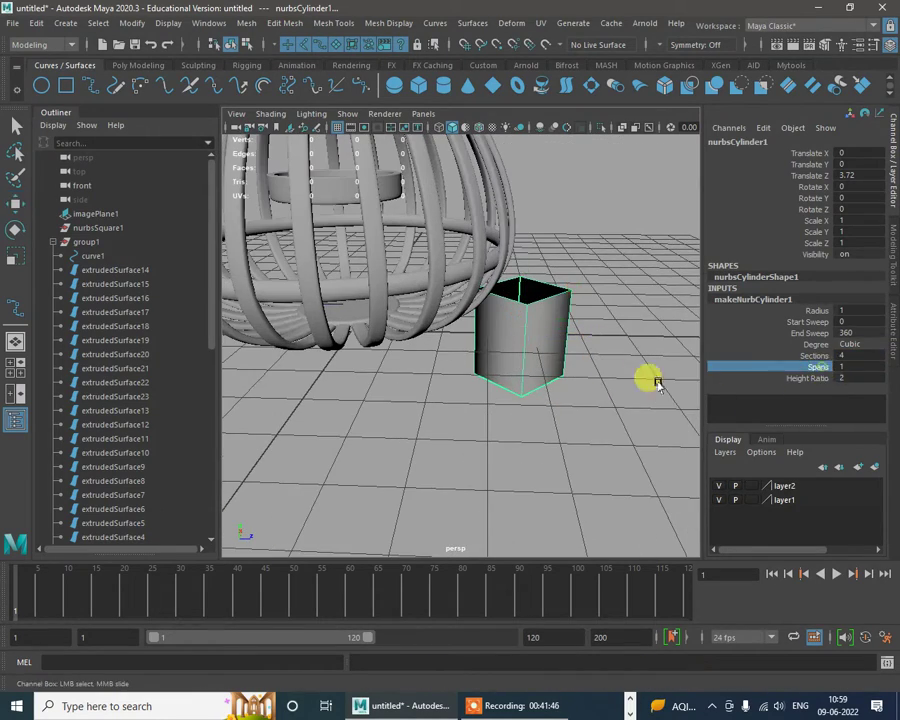
{"action": "middle_click_drag", "start_coordinate": [656, 381], "coordinate": [612, 394]}
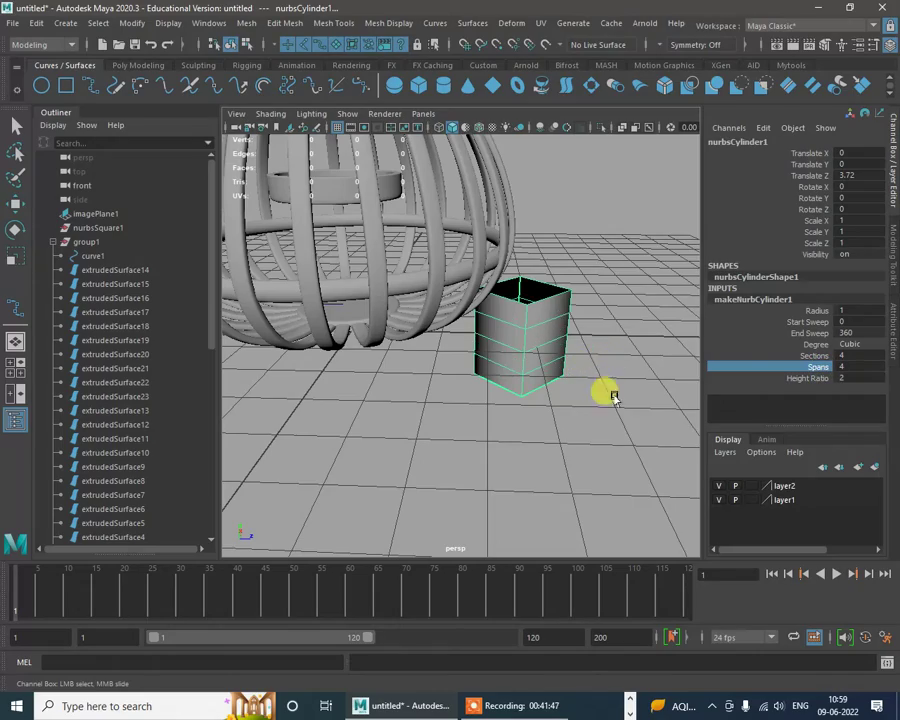
Step: In the top view, select all the cylinder's control vertices and rotate them so the square's sides align with the grid
{"action": "left_click_drag", "start_coordinate": [612, 394], "coordinate": [293, 210], "text": "alt"}
{"action": "key", "text": "space"}
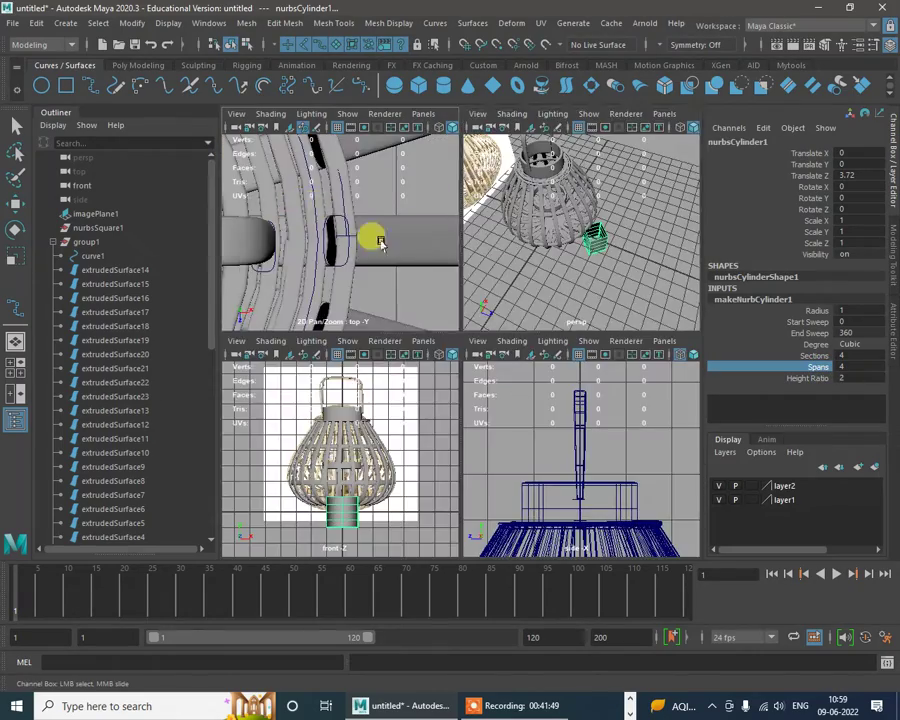
{"action": "key", "text": "space"}
{"action": "right_click_drag", "start_coordinate": [381, 241], "coordinate": [524, 400], "text": "alt"}
{"action": "middle_click_drag", "start_coordinate": [490, 378], "coordinate": [533, 275], "text": "alt"}
{"action": "right_click_drag", "start_coordinate": [533, 275], "coordinate": [548, 325], "text": "alt"}
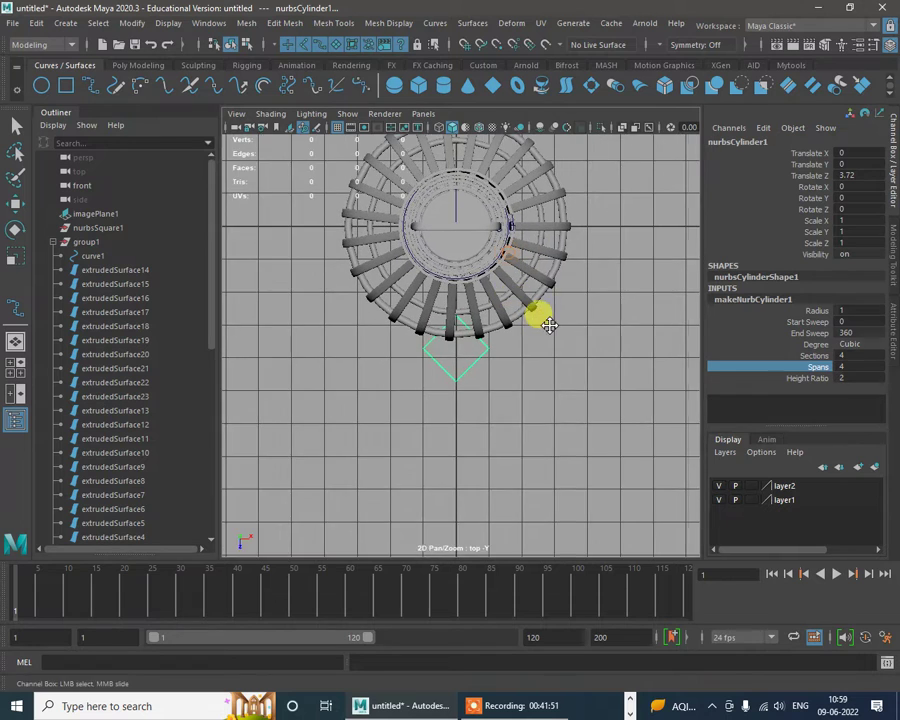
{"action": "middle_click_drag", "start_coordinate": [548, 325], "coordinate": [532, 337], "text": "alt"}
{"action": "right_click_drag", "start_coordinate": [601, 285], "coordinate": [520, 275]}
{"action": "left_click_drag", "start_coordinate": [325, 298], "coordinate": [576, 508]}
{"action": "key", "text": "w"}
{"action": "key", "text": "e"}
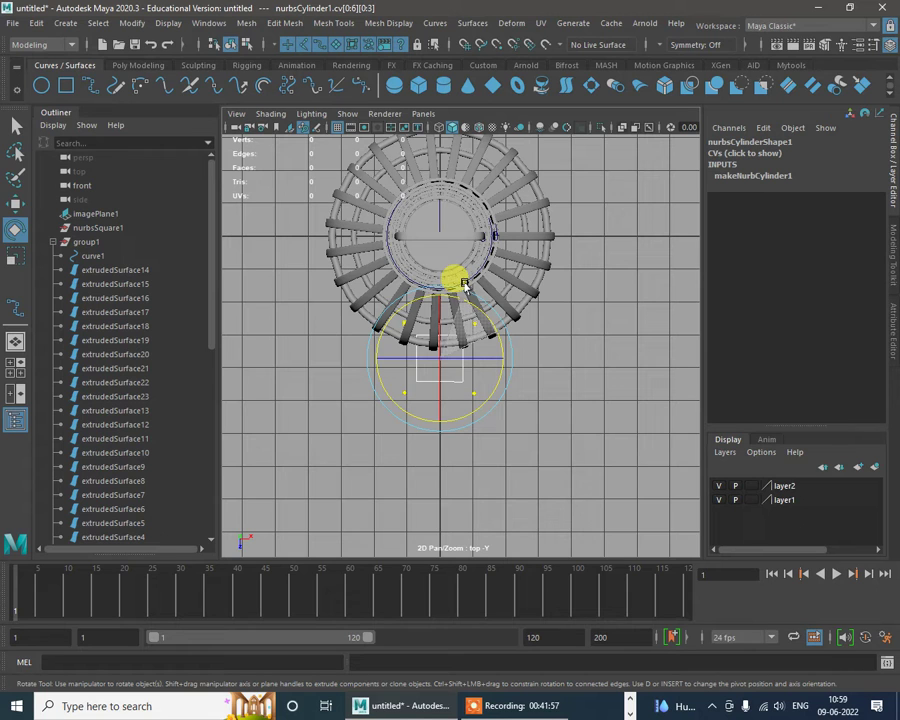
Step: Move the cylinder's control vertices along Z into the middle of the lantern and return to the perspective view
{"action": "key", "text": "w"}
{"action": "left_click_drag", "start_coordinate": [438, 370], "coordinate": [444, 282]}
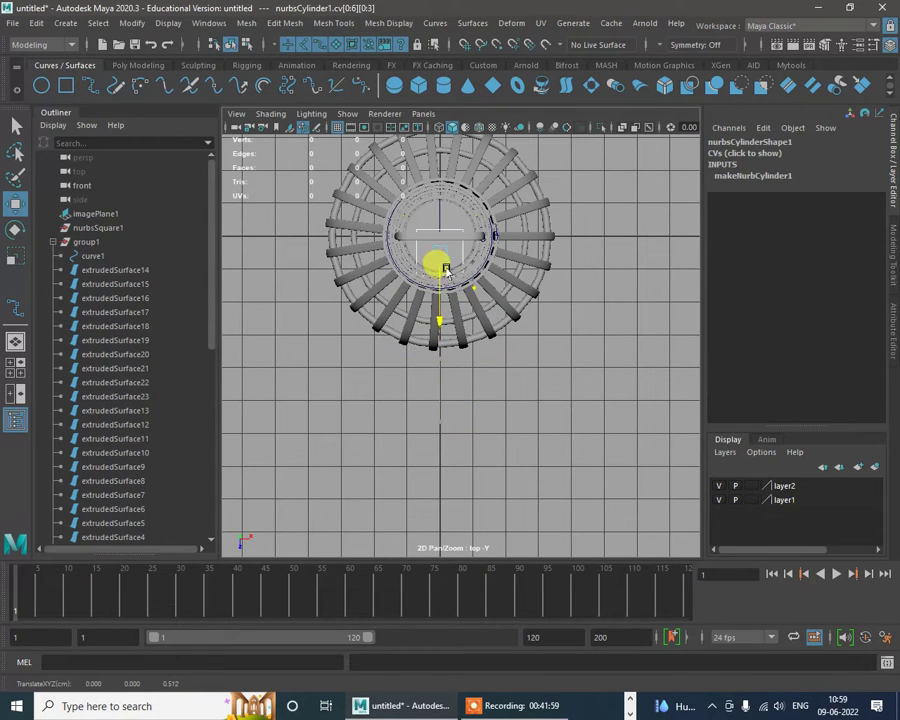
{"action": "key", "text": "space"}
{"action": "left_click_drag", "start_coordinate": [554, 200], "coordinate": [546, 206], "text": "alt"}
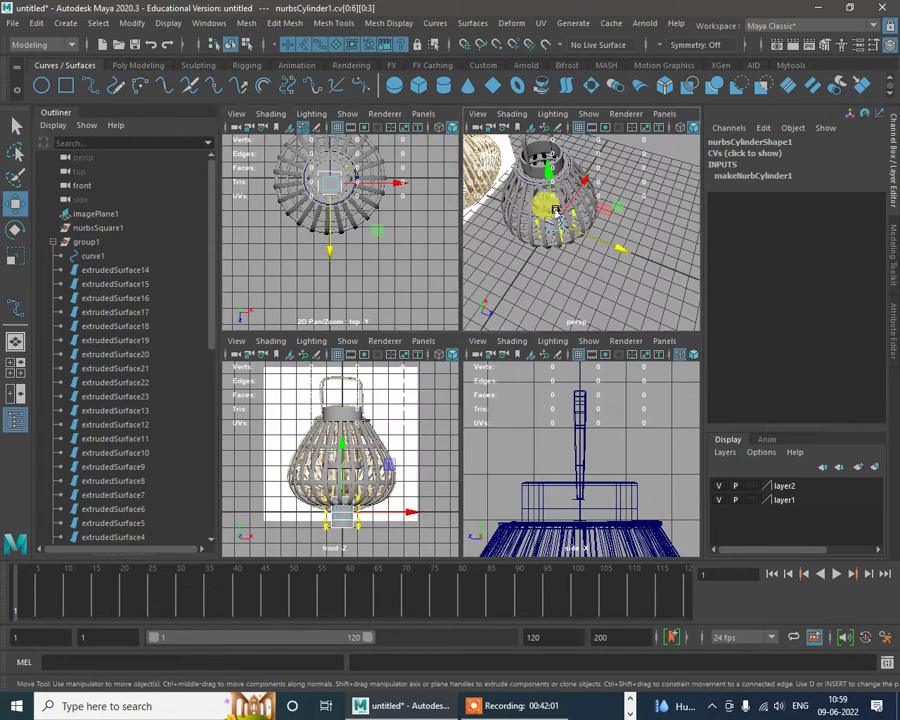
{"action": "key", "text": "space"}
{"action": "left_click_drag", "start_coordinate": [476, 361], "coordinate": [537, 367], "text": "alt"}
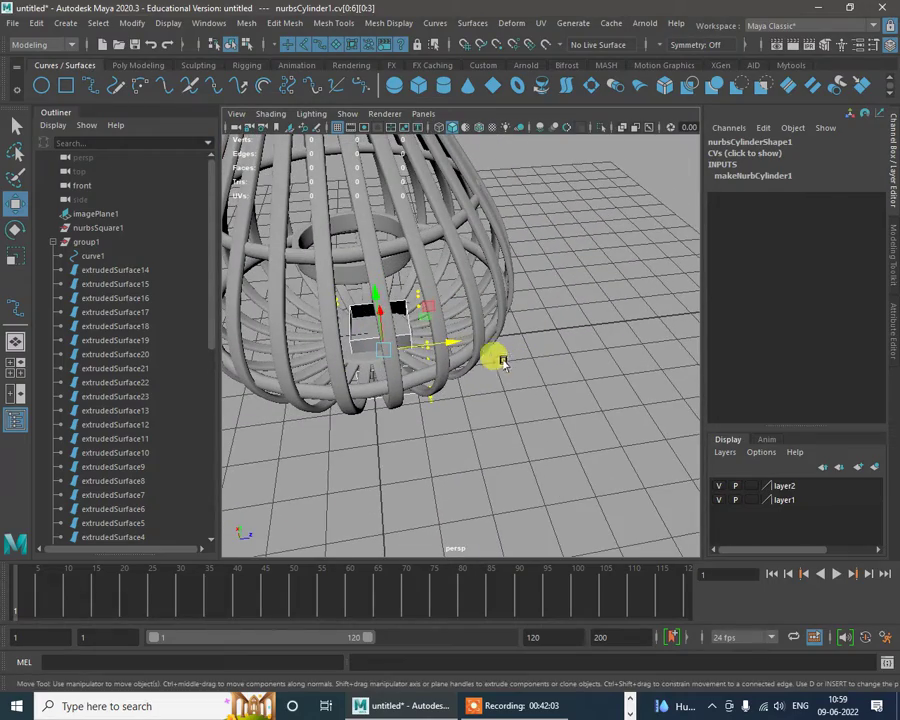
Step: Scale the control vertices into a thin, tall strip and move it along Z to the side of the inner ring
{"action": "key", "text": "r"}
{"action": "left_click_drag", "start_coordinate": [432, 342], "coordinate": [412, 352]}
{"action": "left_click_drag", "start_coordinate": [530, 434], "coordinate": [421, 430], "text": "alt"}
{"action": "left_click_drag", "start_coordinate": [455, 284], "coordinate": [447, 287]}
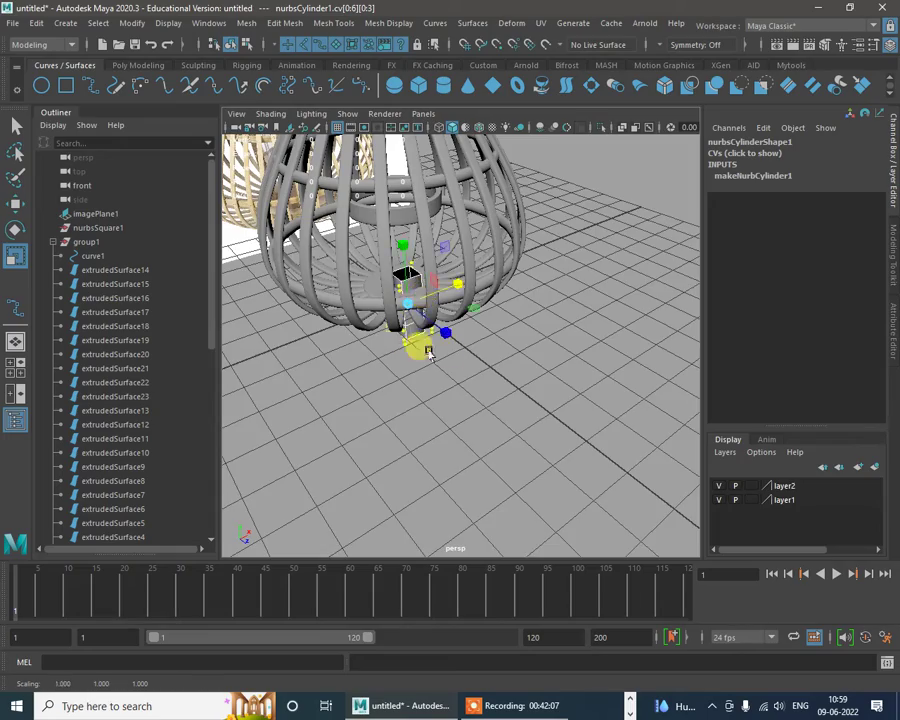
{"action": "left_click_drag", "start_coordinate": [428, 352], "coordinate": [403, 346], "text": "alt"}
{"action": "left_click_drag", "start_coordinate": [452, 344], "coordinate": [345, 358], "text": "alt"}
{"action": "left_click_drag", "start_coordinate": [463, 301], "coordinate": [549, 337]}
{"action": "scroll", "coordinate": [478, 316], "scroll_direction": "down", "scroll_amount": 5}
{"action": "key", "text": "w"}
{"action": "scroll", "coordinate": [476, 312], "scroll_direction": "up", "scroll_amount": 2}
{"action": "scroll", "coordinate": [549, 337], "scroll_direction": "up", "scroll_amount": 2}
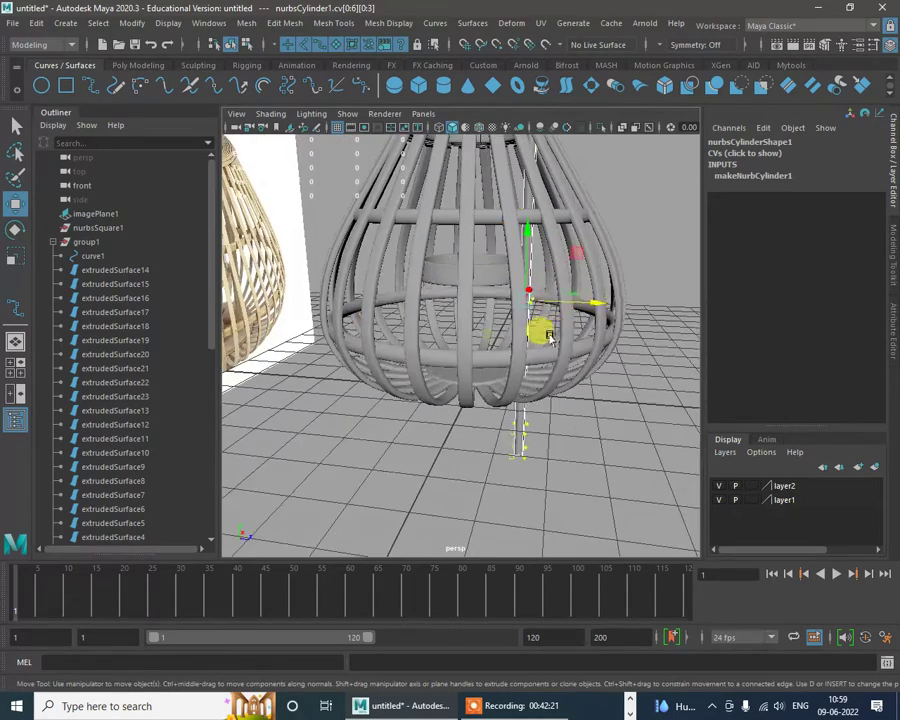
Step: In the side view, shift the strip's upper control vertices slightly inward beneath the lantern's collar
{"action": "key", "text": "space"}
{"action": "key", "text": "space"}
{"action": "right_click_drag", "start_coordinate": [594, 506], "coordinate": [476, 412], "text": "alt"}
{"action": "middle_click_drag", "start_coordinate": [476, 412], "coordinate": [508, 313], "text": "alt"}
{"action": "right_click_drag", "start_coordinate": [508, 313], "coordinate": [536, 494], "text": "alt"}
{"action": "middle_click_drag", "start_coordinate": [524, 470], "coordinate": [496, 478], "text": "alt"}
{"action": "scroll", "coordinate": [507, 390], "scroll_direction": "down", "scroll_amount": 5}
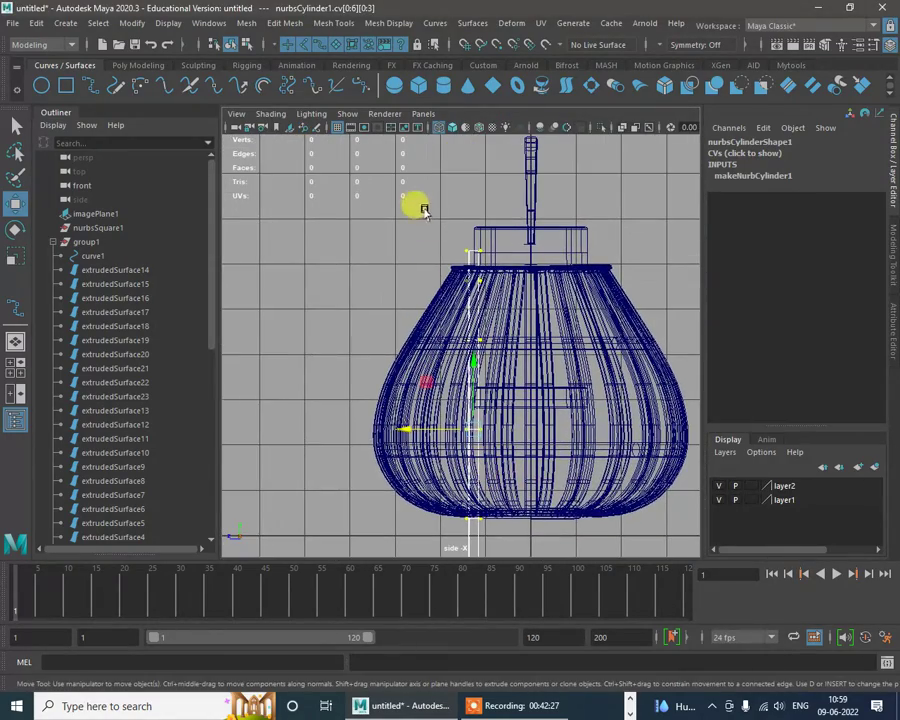
{"action": "left_click_drag", "start_coordinate": [467, 263], "coordinate": [477, 261]}
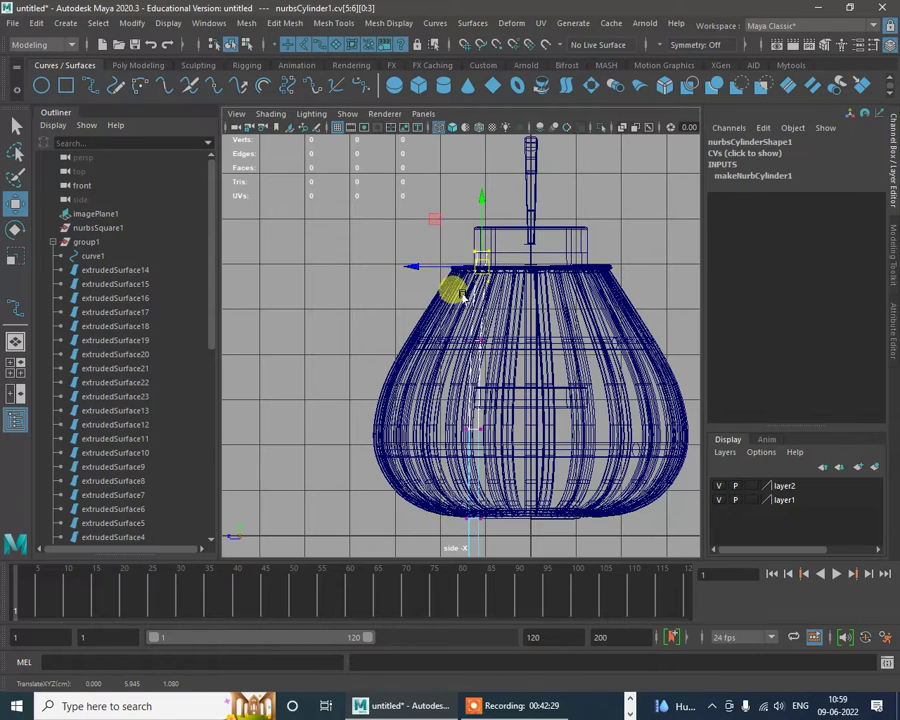
Step: Adjust the strip's middle control vertices beside the inner ring and raise the row below them inside the ribs
{"action": "scroll", "coordinate": [468, 312], "scroll_direction": "up", "scroll_amount": 1}
{"action": "middle_click_drag", "start_coordinate": [495, 373], "coordinate": [490, 283], "text": "alt"}
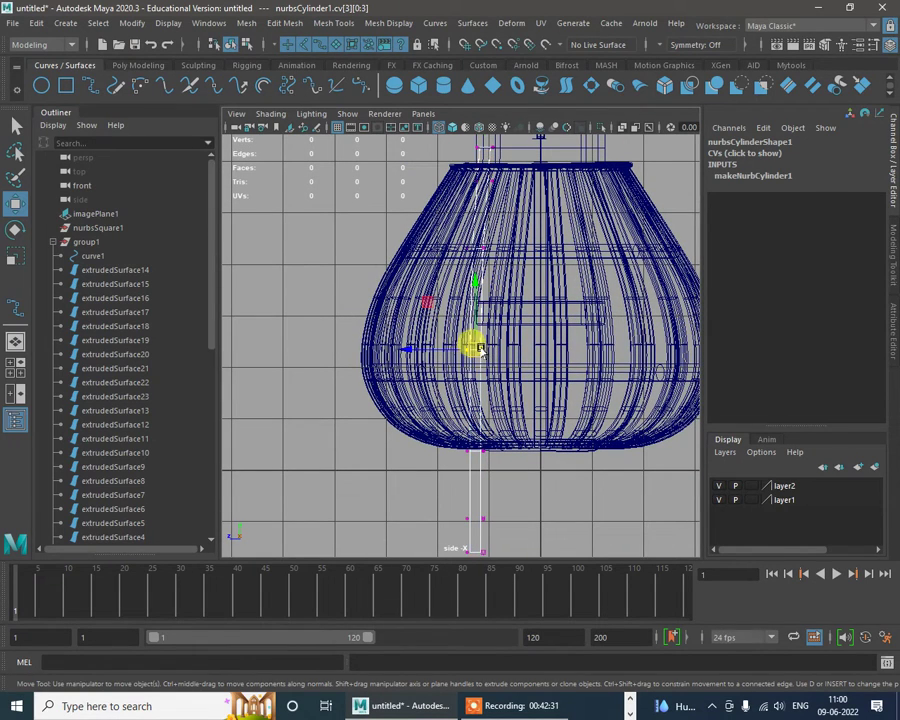
{"action": "left_click_drag", "start_coordinate": [480, 350], "coordinate": [477, 350]}
{"action": "left_click_drag", "start_coordinate": [434, 472], "coordinate": [504, 436]}
{"action": "left_click_drag", "start_coordinate": [478, 449], "coordinate": [485, 398]}
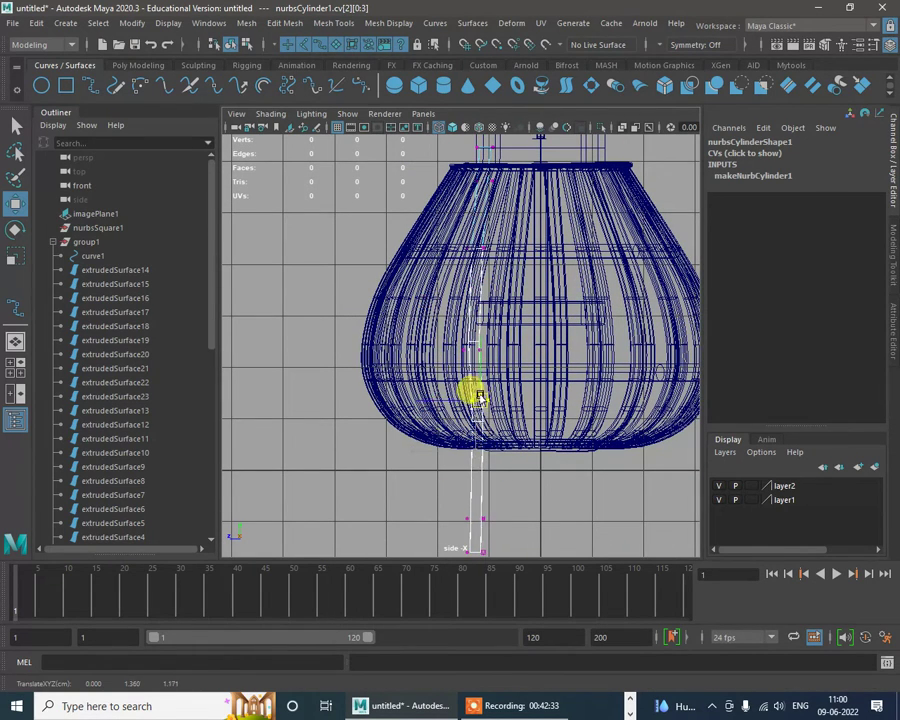
Step: Raise the strip's lowest control vertices to the lantern's base and bend that end inward in a smooth curve
{"action": "middle_click_drag", "start_coordinate": [515, 452], "coordinate": [533, 362], "text": "alt"}
{"action": "left_click_drag", "start_coordinate": [448, 409], "coordinate": [515, 500]}
{"action": "left_click_drag", "start_coordinate": [490, 447], "coordinate": [515, 348]}
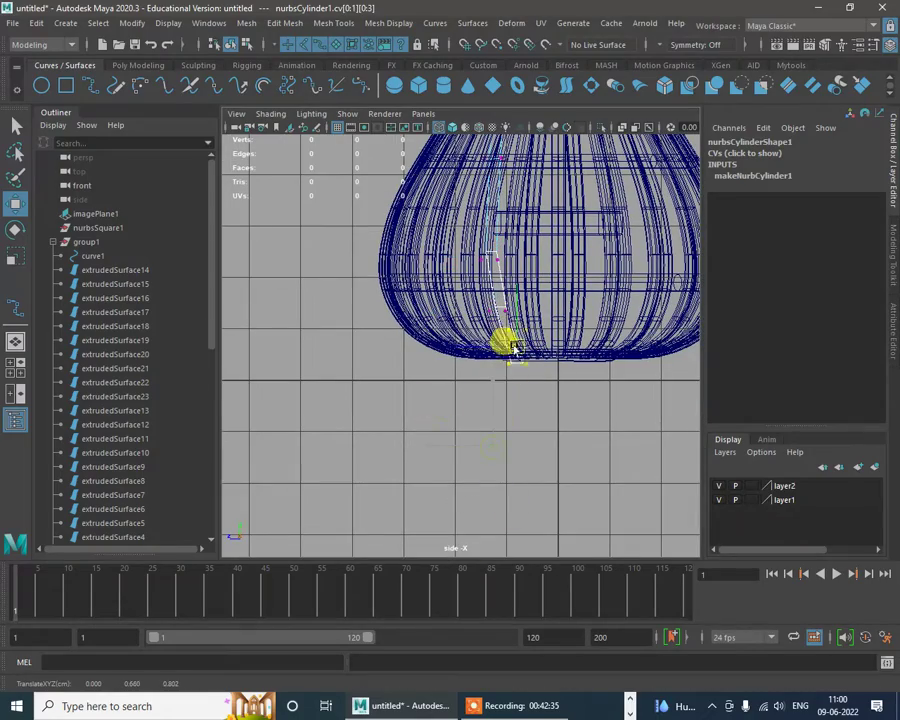
{"action": "right_click_drag", "start_coordinate": [515, 296], "coordinate": [554, 366], "text": "alt"}
{"action": "middle_click_drag", "start_coordinate": [554, 366], "coordinate": [545, 403], "text": "alt"}
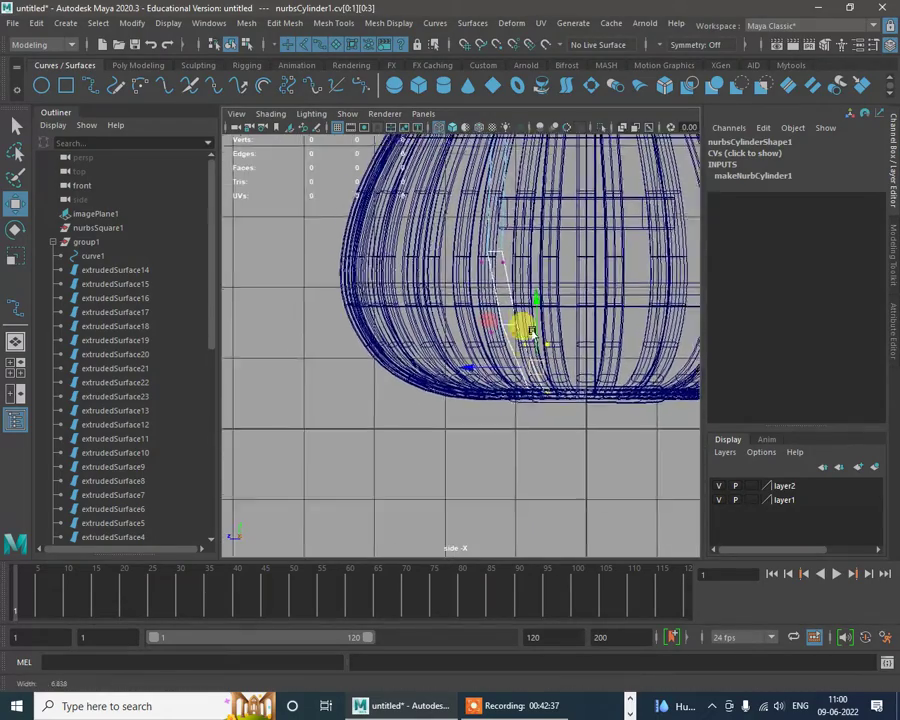
{"action": "right_click_drag", "start_coordinate": [530, 332], "coordinate": [591, 431], "text": "alt"}
{"action": "middle_click_drag", "start_coordinate": [591, 431], "coordinate": [550, 461], "text": "alt"}
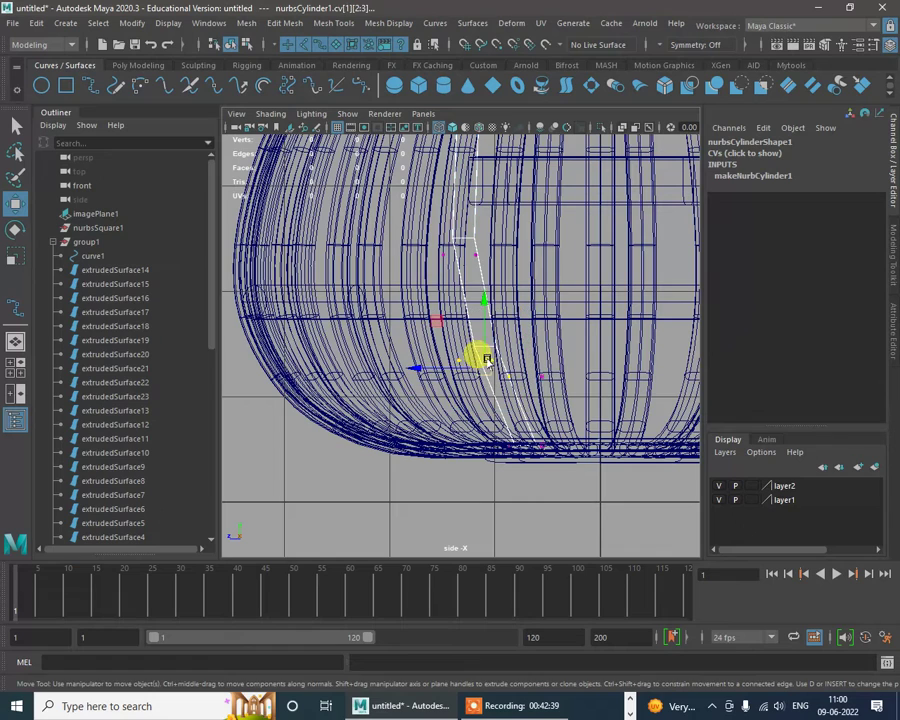
{"action": "left_click_drag", "start_coordinate": [486, 358], "coordinate": [476, 361]}
{"action": "left_click_drag", "start_coordinate": [594, 416], "coordinate": [531, 451]}
{"action": "key", "text": "e"}
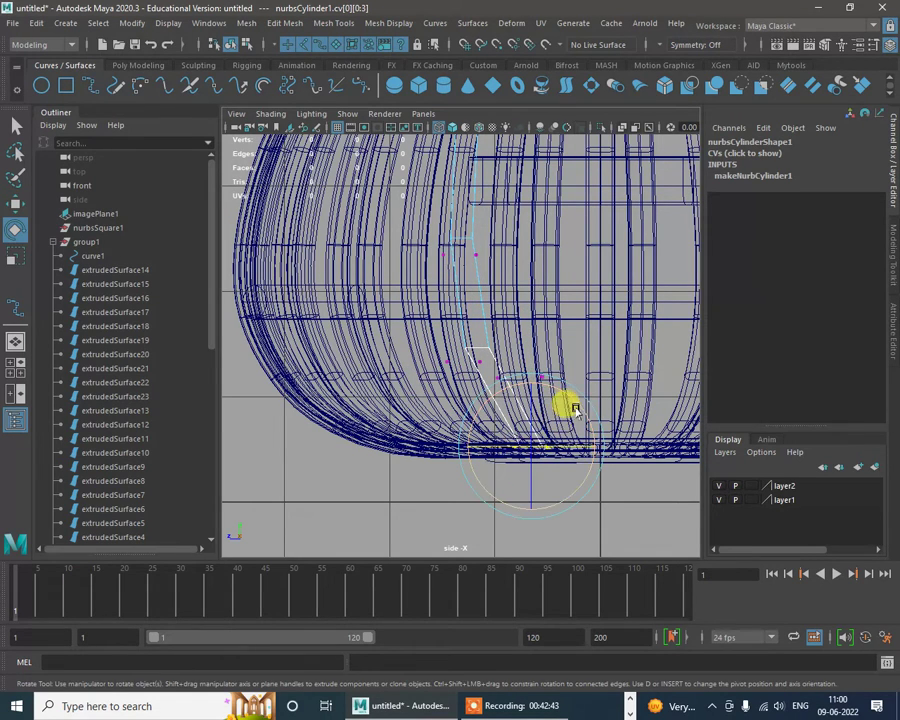
Step: Return to the perspective view, leave control vertex editing and select the whole strip as an object
{"action": "mouse_move", "coordinate": [585, 233]}
{"action": "left_mouse_down", "text": "alt"}
{"action": "mouse_move", "coordinate": [603, 240]}
{"action": "mouse_move", "coordinate": [599, 376]}
{"action": "mouse_move", "coordinate": [529, 417]}
{"action": "mouse_move", "coordinate": [370, 347]}
{"action": "mouse_move", "coordinate": [400, 291]}
{"action": "mouse_move", "coordinate": [388, 414]}
{"action": "mouse_move", "coordinate": [318, 414]}
{"action": "mouse_move", "coordinate": [420, 365]}
{"action": "mouse_move", "coordinate": [685, 412]}
{"action": "left_mouse_up", "text": "alt"}
{"action": "right_click_drag", "start_coordinate": [685, 412], "coordinate": [634, 390], "text": "alt"}
{"action": "left_click_drag", "start_coordinate": [634, 390], "coordinate": [445, 300], "text": "alt"}
{"action": "key", "text": "w"}
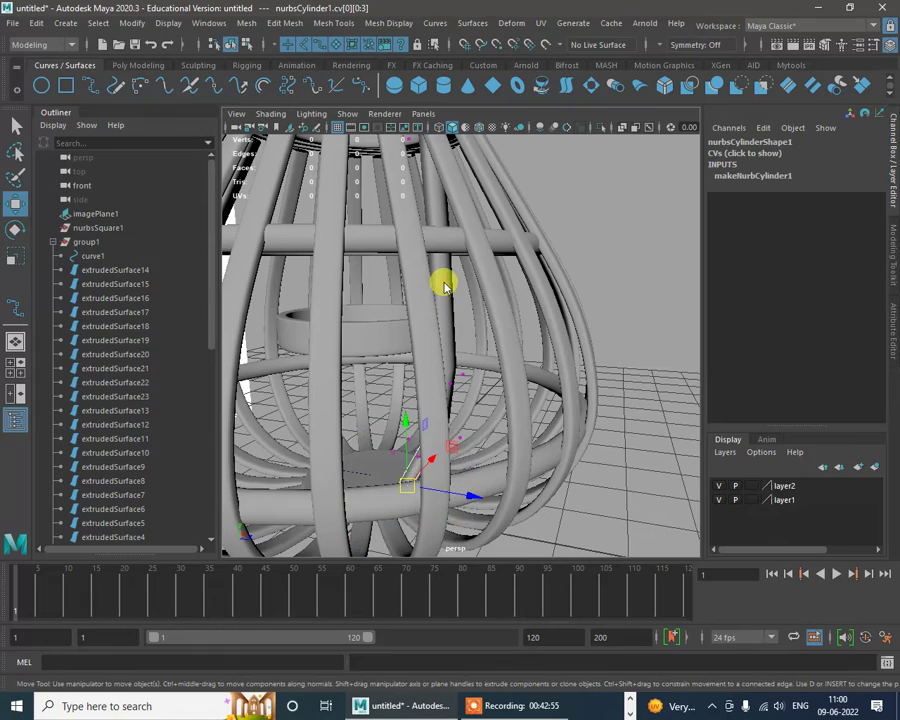
{"action": "right_click_drag", "start_coordinate": [445, 287], "coordinate": [520, 251]}
{"action": "left_click", "coordinate": [609, 243]}
{"action": "left_click", "coordinate": [441, 297]}
Step: In the top view, move the strip's pivot to the centre of the lantern
{"action": "right_click_drag", "start_coordinate": [543, 352], "coordinate": [492, 361], "text": "alt"}
{"action": "left_click_drag", "start_coordinate": [492, 361], "coordinate": [554, 392], "text": "alt"}
{"action": "key", "text": "space"}
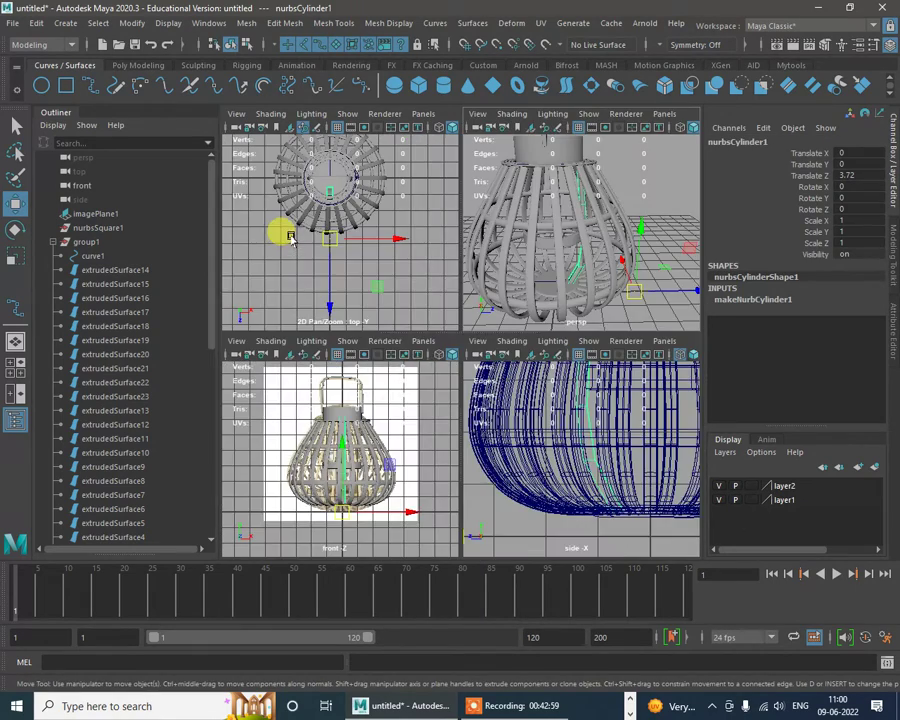
{"action": "scroll", "coordinate": [300, 236], "scroll_direction": "up", "scroll_amount": 2}
{"action": "key", "text": "space"}
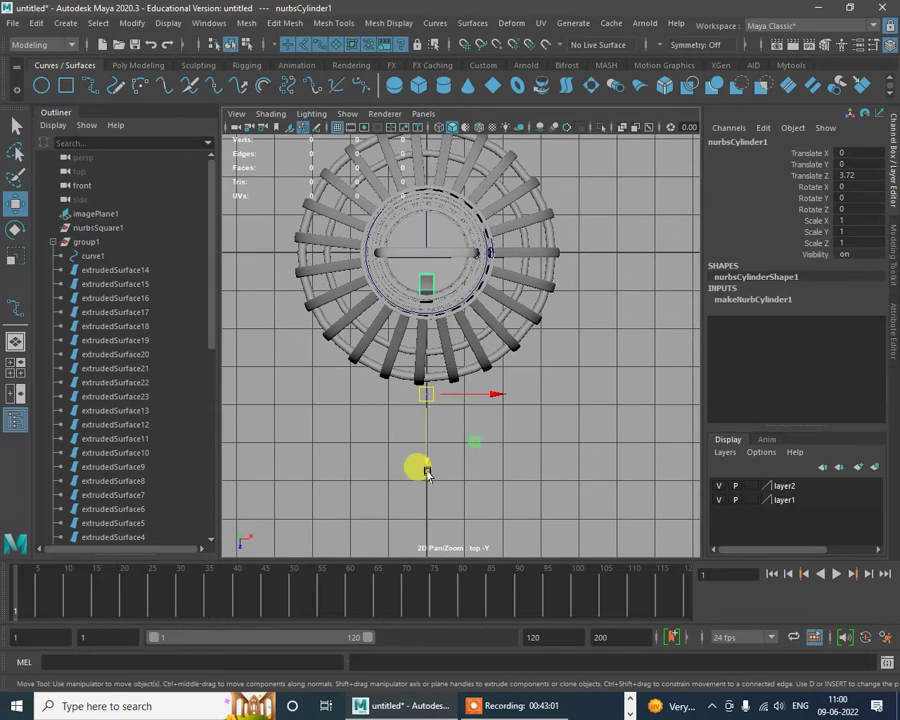
{"action": "key", "text": "d"}
{"action": "middle_click_drag", "start_coordinate": [424, 466], "coordinate": [434, 328]}
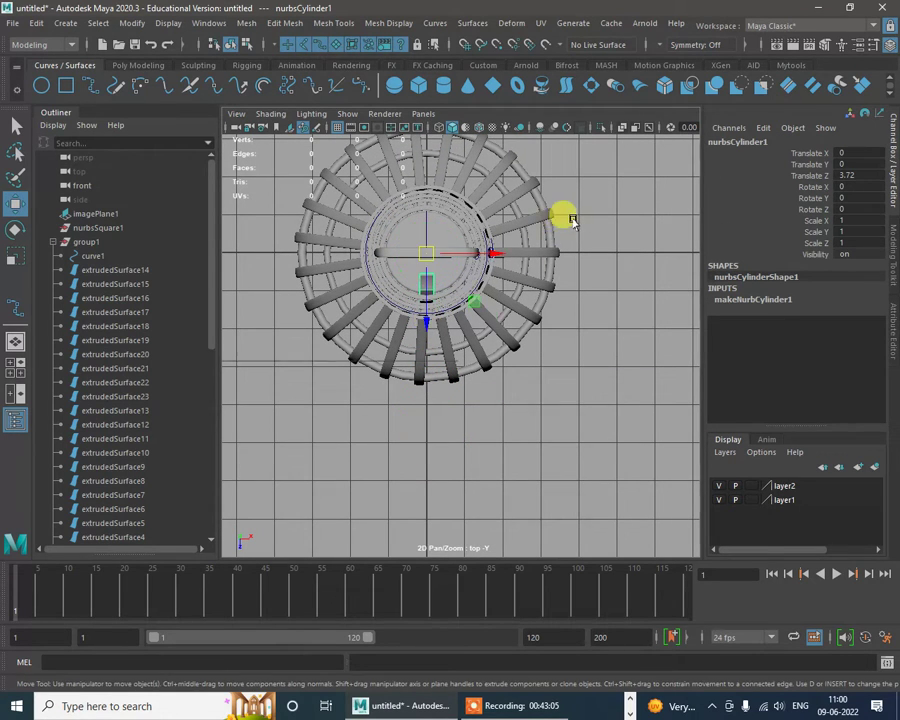
Step: Duplicate the strip in the perspective view and set the copy's Y rotation to -90
{"action": "key", "text": "space"}
{"action": "key", "text": "space"}
{"action": "right_click_drag", "start_coordinate": [604, 296], "coordinate": [562, 382], "text": "alt"}
{"action": "left_click_drag", "start_coordinate": [560, 382], "coordinate": [590, 447], "text": "alt"}
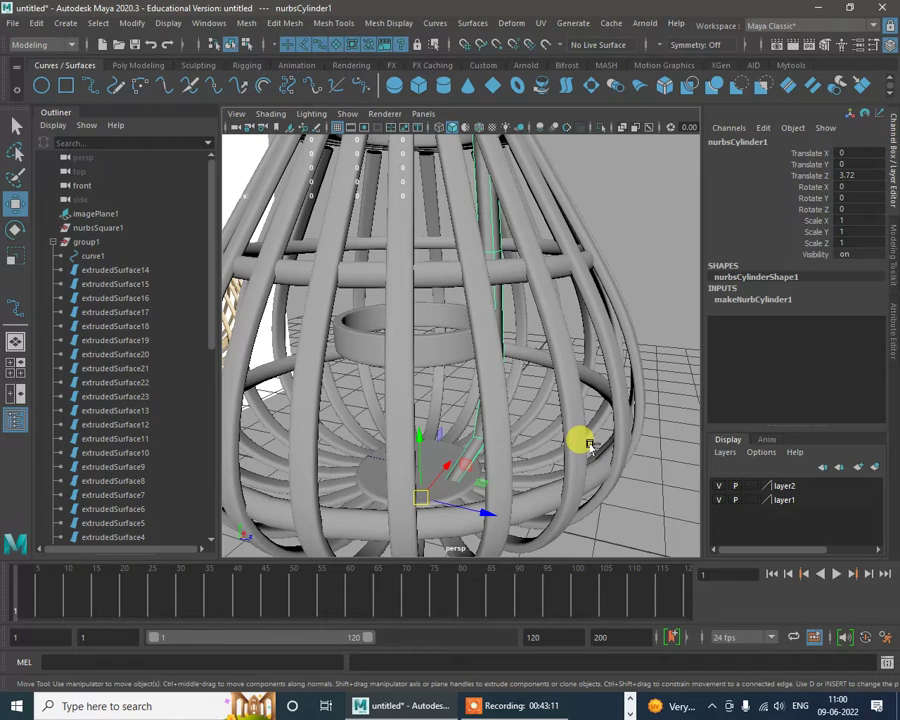
{"action": "key", "text": "ctrl+d"}
{"action": "key", "text": "e"}
{"action": "left_click_drag", "start_coordinate": [470, 500], "coordinate": [367, 549]}
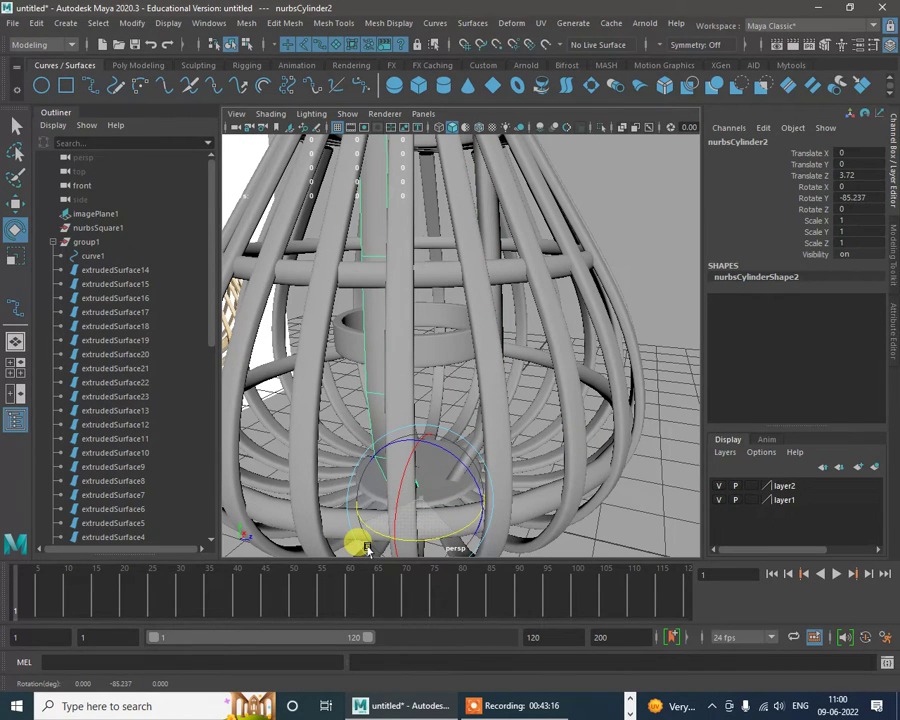
{"action": "left_click", "coordinate": [866, 198]}
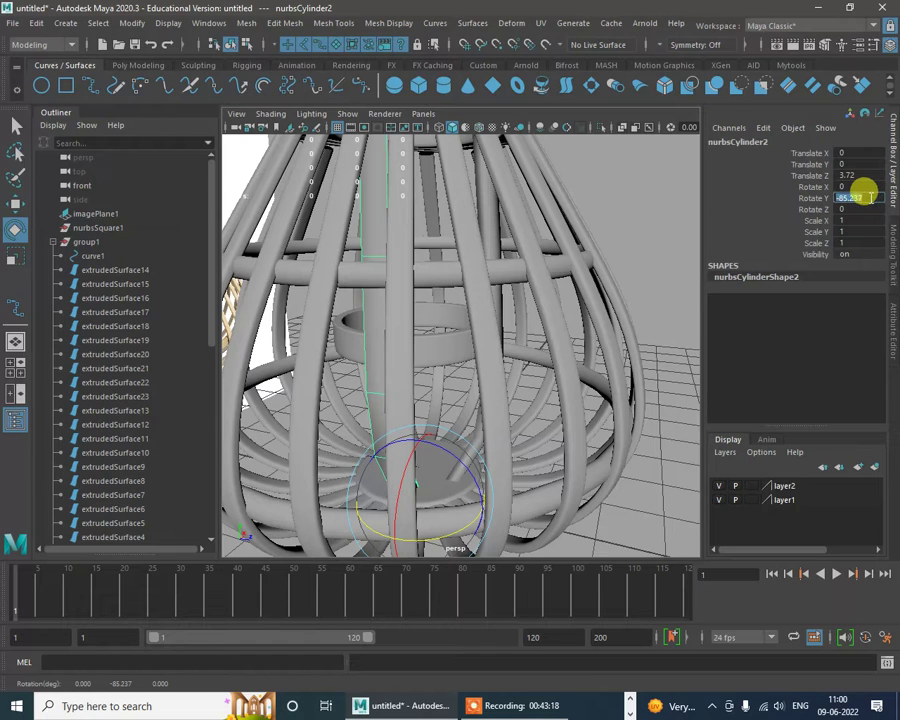
{"action": "type", "text": "-90"}
{"action": "key", "text": "Return"}
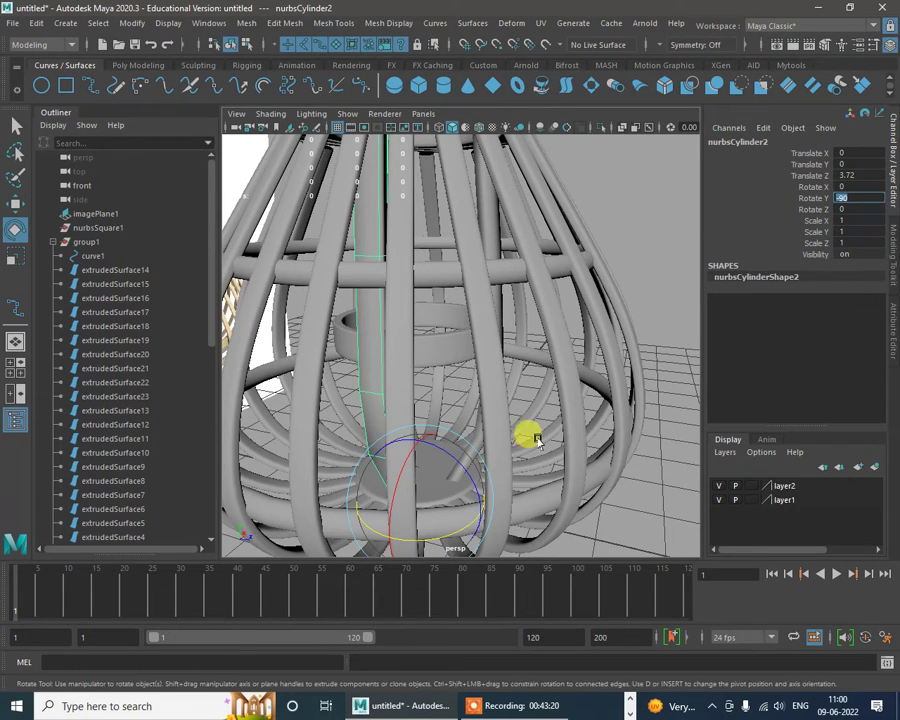
Step: Repeat the duplication with the same 90-degree rotation around the lantern's centre and compare the lantern with the reference image
{"action": "scroll", "coordinate": [527, 432], "scroll_direction": "down", "scroll_amount": 5}
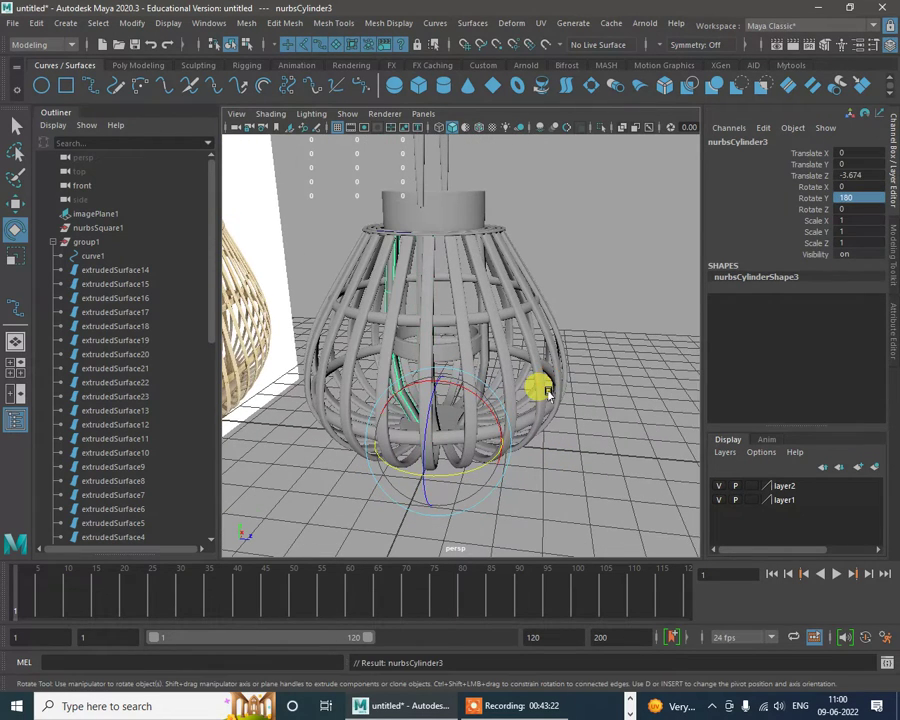
{"action": "left_click", "coordinate": [631, 455]}
{"action": "left_click_drag", "start_coordinate": [631, 455], "coordinate": [580, 467], "text": "alt"}
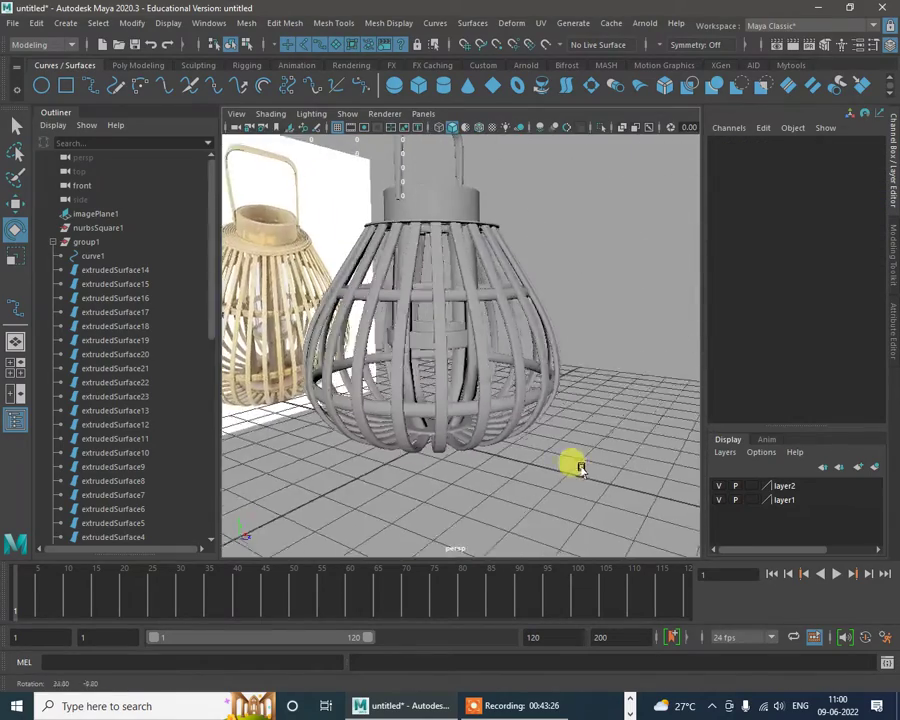
{"action": "right_click_drag", "start_coordinate": [478, 340], "coordinate": [546, 424], "text": "alt"}
{"action": "left_click_drag", "start_coordinate": [546, 426], "coordinate": [456, 283], "text": "alt"}
{"action": "right_click_drag", "start_coordinate": [456, 283], "coordinate": [475, 370], "text": "alt"}
{"action": "mouse_move", "coordinate": [475, 370]}
{"action": "left_mouse_down", "text": "alt"}
{"action": "mouse_move", "coordinate": [523, 290]}
{"action": "mouse_move", "coordinate": [402, 325]}
{"action": "left_mouse_up", "text": "alt"}
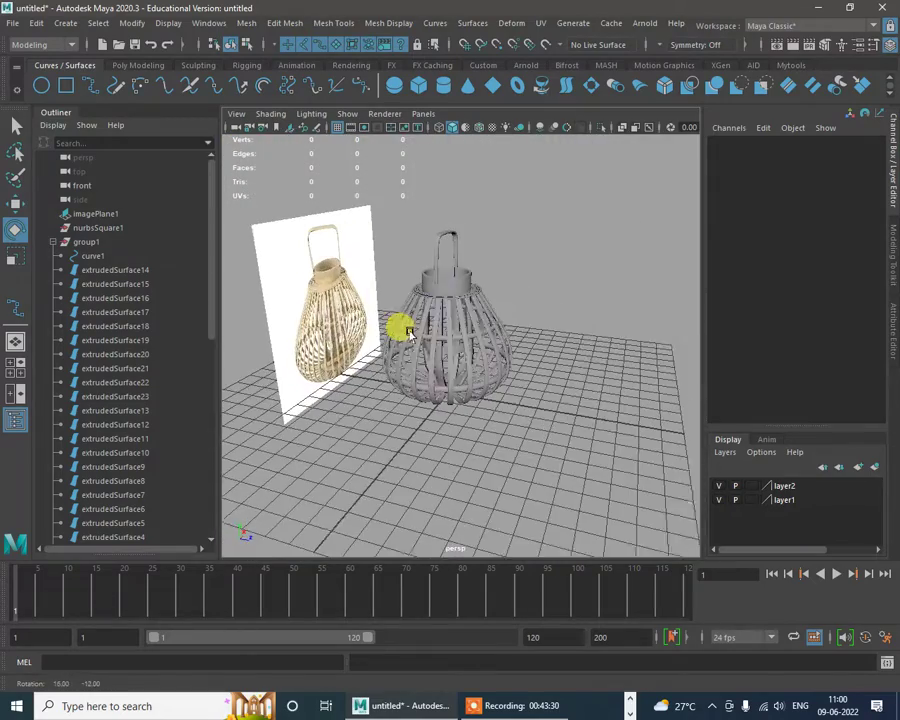
Step: Move the reference image plane along the X axis to about -18.7, clear of the lantern
{"action": "left_click", "coordinate": [296, 266]}
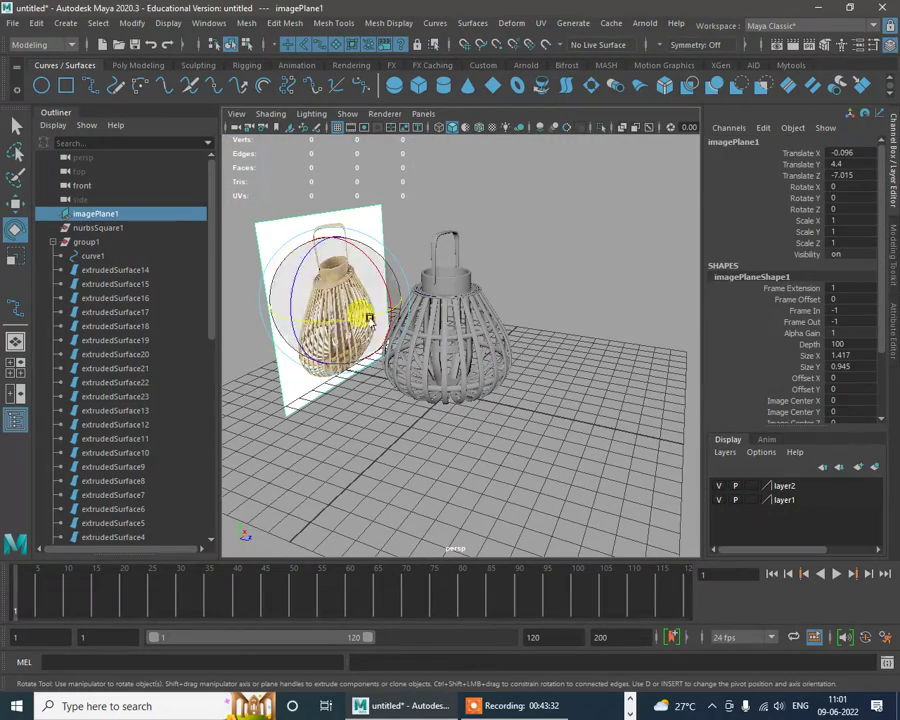
{"action": "left_click_drag", "start_coordinate": [536, 350], "coordinate": [457, 357], "text": "alt"}
{"action": "key", "text": "w"}
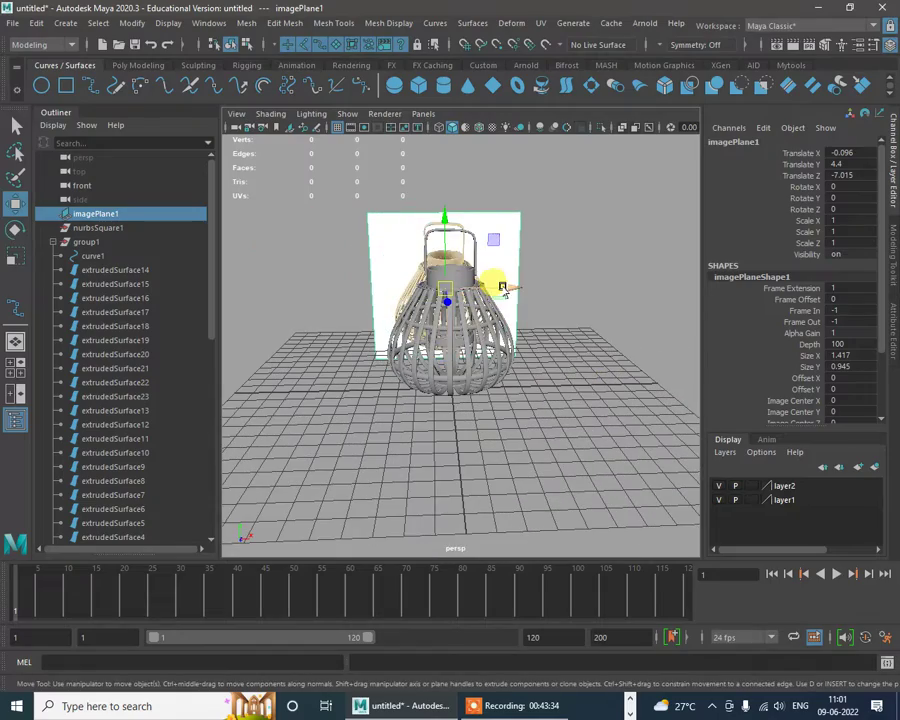
{"action": "left_click_drag", "start_coordinate": [507, 287], "coordinate": [237, 292]}
Step: Select the entire lantern and assign it a new Arnold aiStandardSurface material
{"action": "scroll", "coordinate": [410, 390], "scroll_direction": "up", "scroll_amount": 2}
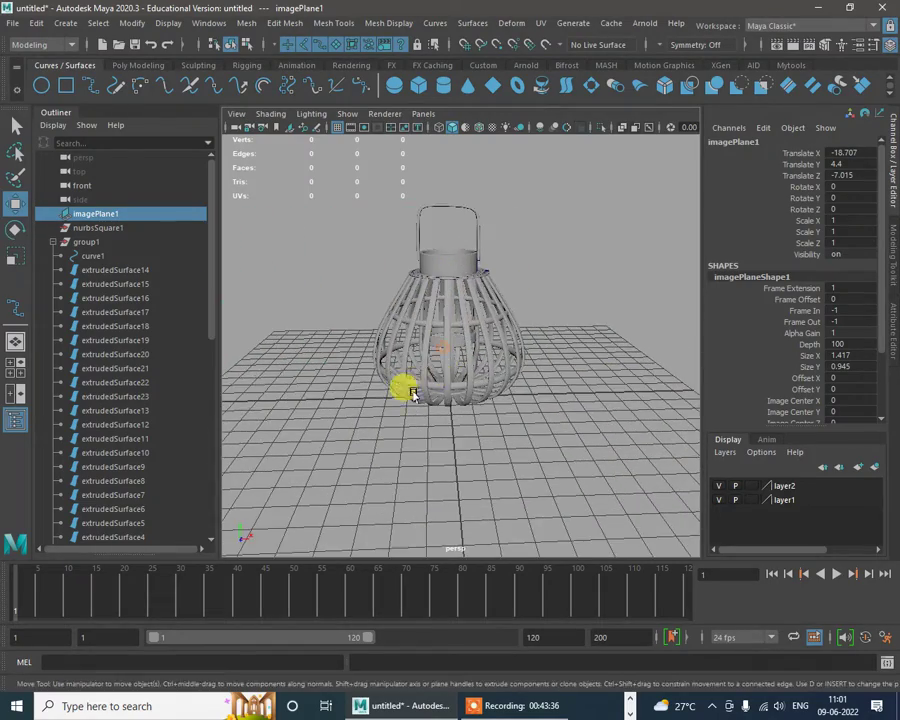
{"action": "left_click_drag", "start_coordinate": [410, 390], "coordinate": [494, 385], "text": "alt"}
{"action": "middle_click_drag", "start_coordinate": [494, 385], "coordinate": [520, 418], "text": "alt"}
{"action": "scroll", "coordinate": [506, 352], "scroll_direction": "up", "scroll_amount": 2}
{"action": "left_click_drag", "start_coordinate": [506, 352], "coordinate": [520, 377], "text": "alt"}
{"action": "left_click_drag", "start_coordinate": [294, 166], "coordinate": [706, 584]}
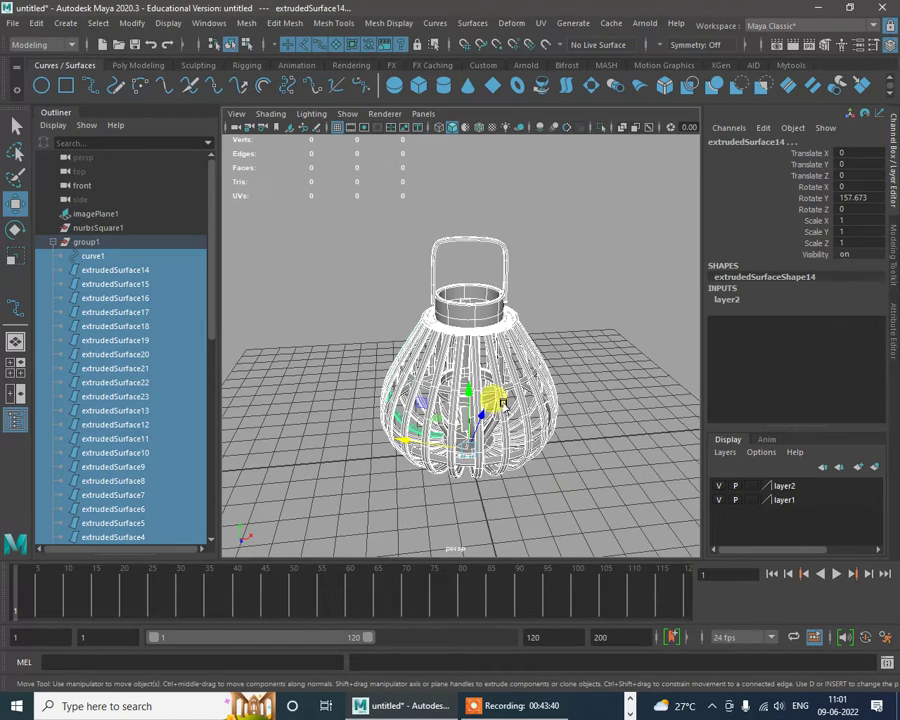
{"action": "right_click_drag", "start_coordinate": [509, 350], "coordinate": [508, 680]}
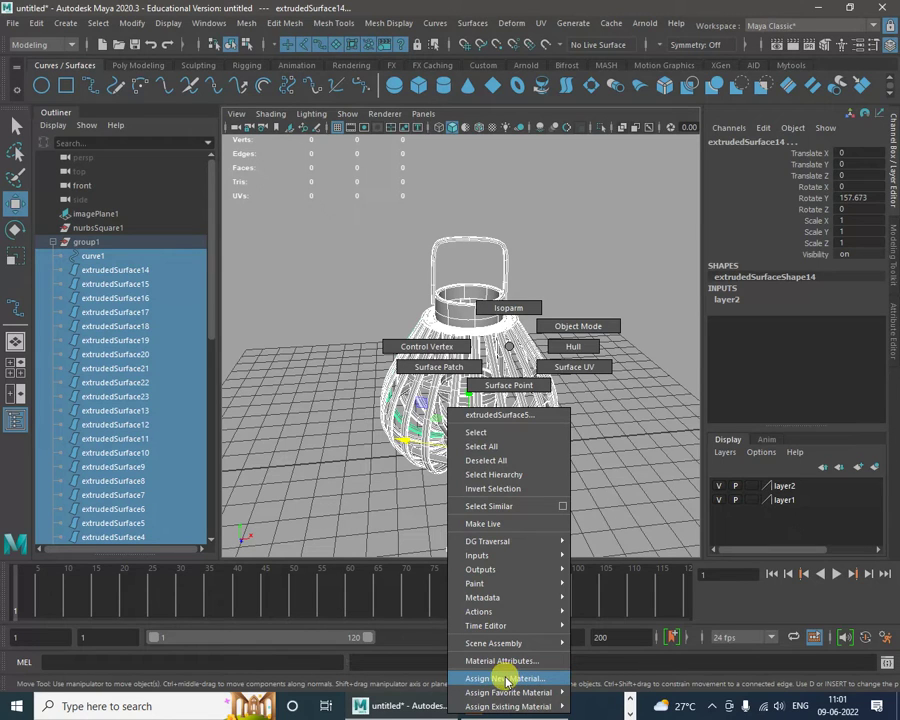
{"action": "right_click_drag", "start_coordinate": [508, 680], "coordinate": [508, 680]}
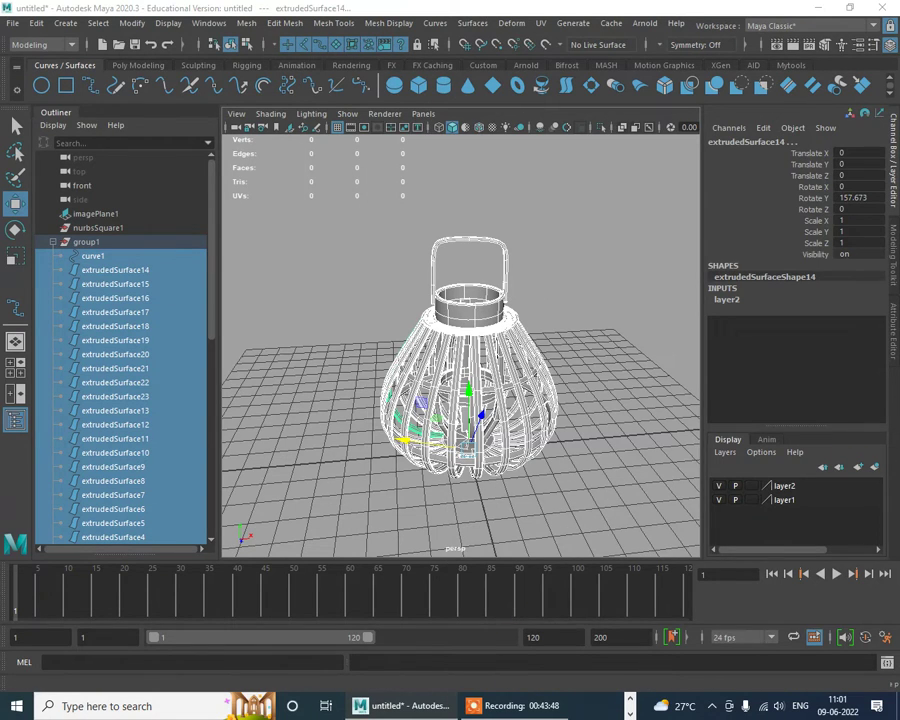
{"action": "left_click", "coordinate": [267, 200]}
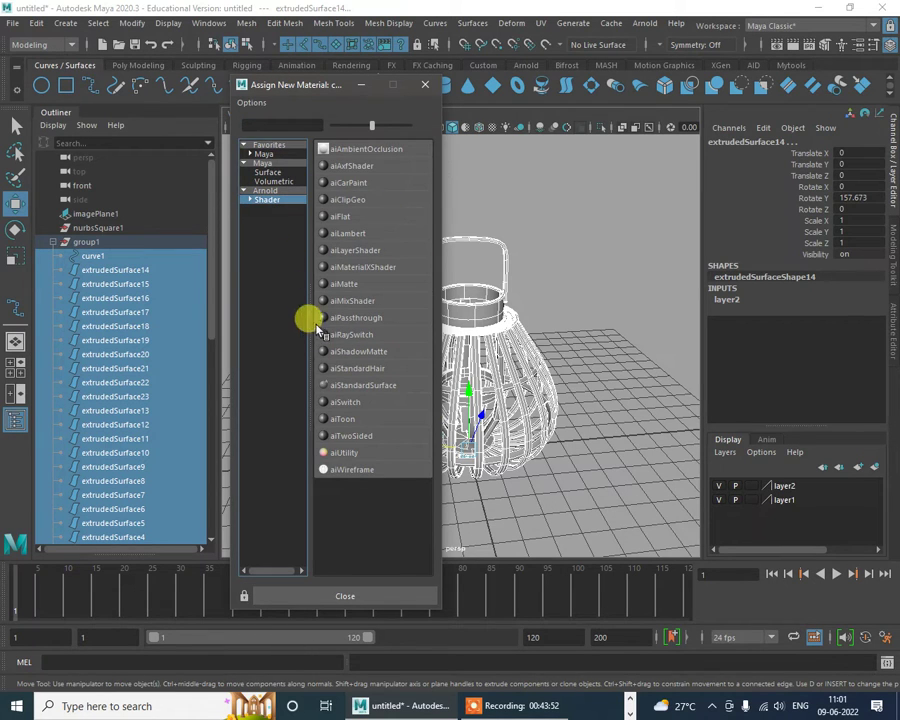
{"action": "left_click", "coordinate": [367, 390]}
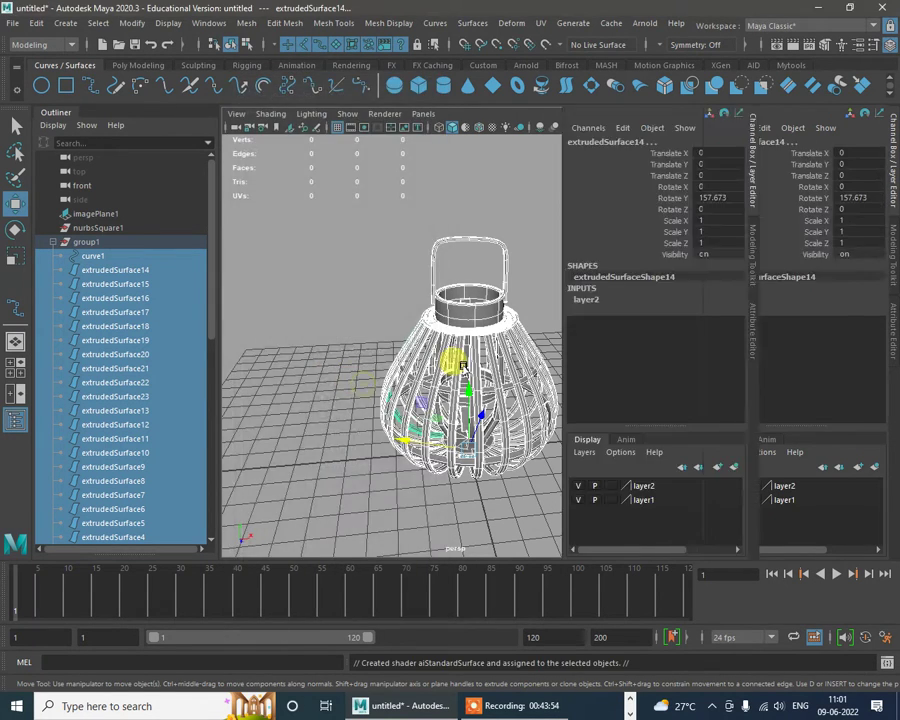
Step: Create a polygon plane under the lantern and scale it up uniformly into a large ground surface
{"action": "left_click_drag", "start_coordinate": [433, 236], "coordinate": [498, 281], "text": "alt"}
{"action": "left_click", "coordinate": [498, 281]}
{"action": "left_click", "coordinate": [130, 65]}
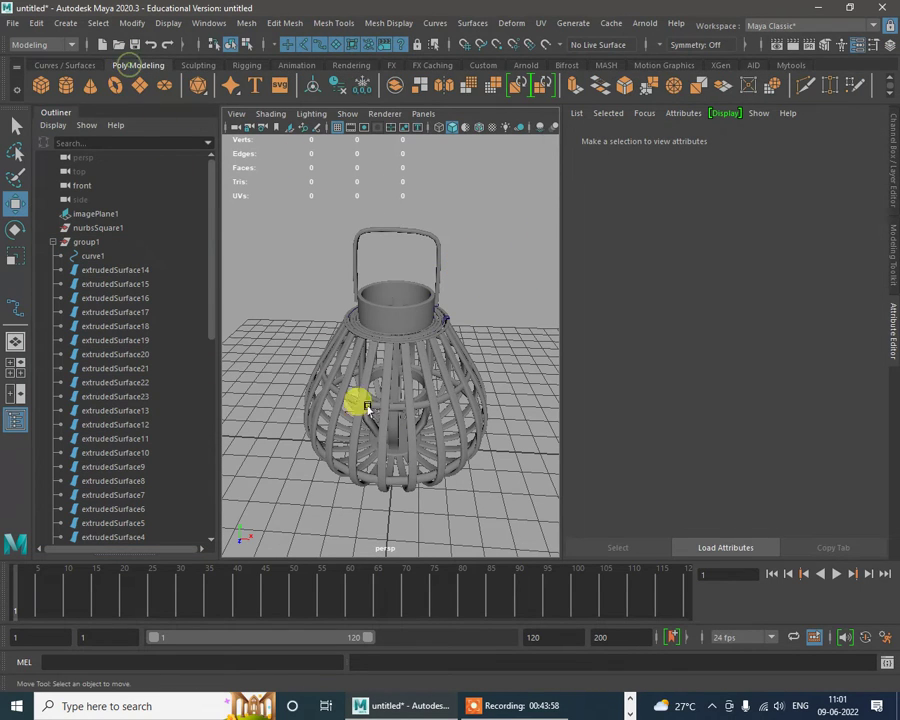
{"action": "scroll", "coordinate": [443, 440], "scroll_direction": "down", "scroll_amount": 4}
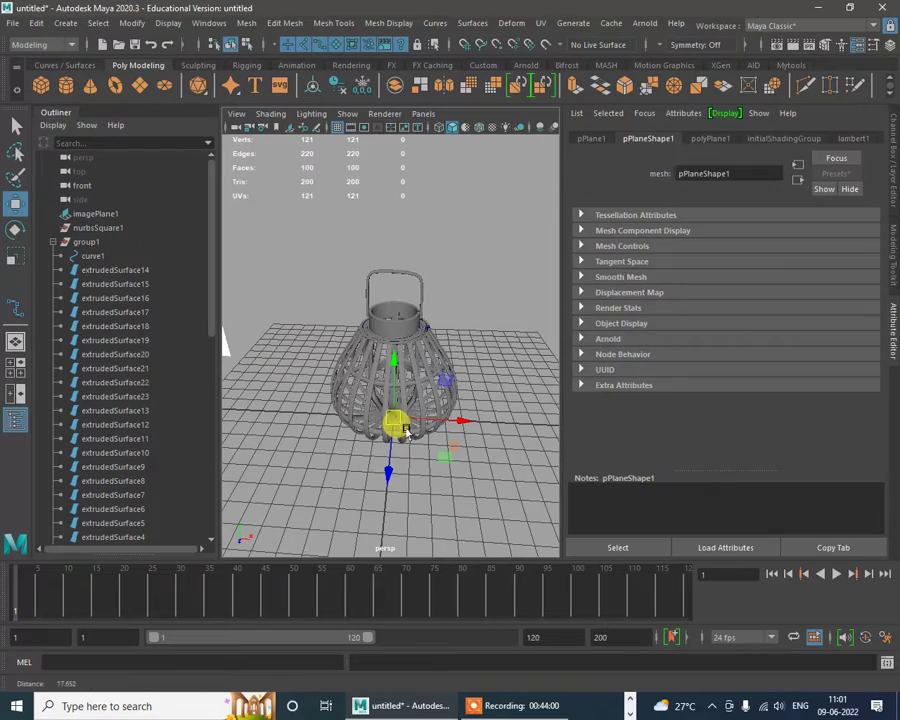
{"action": "key", "text": "r"}
{"action": "left_click_drag", "start_coordinate": [395, 420], "coordinate": [896, 641]}
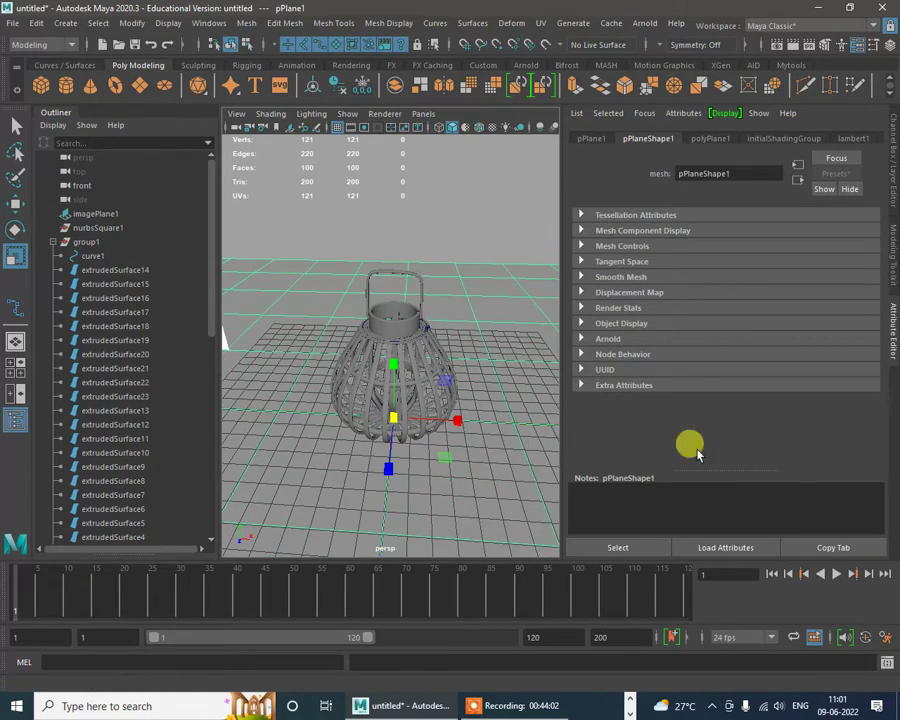
Step: Examine the lantern and the enlarged ground plane from several angles and distances
{"action": "left_click_drag", "start_coordinate": [486, 248], "coordinate": [482, 301], "text": "alt"}
{"action": "scroll", "coordinate": [500, 350], "scroll_direction": "up", "scroll_amount": 5}
{"action": "middle_click_drag", "start_coordinate": [512, 402], "coordinate": [513, 374], "text": "alt"}
{"action": "scroll", "coordinate": [460, 373], "scroll_direction": "down", "scroll_amount": 5}
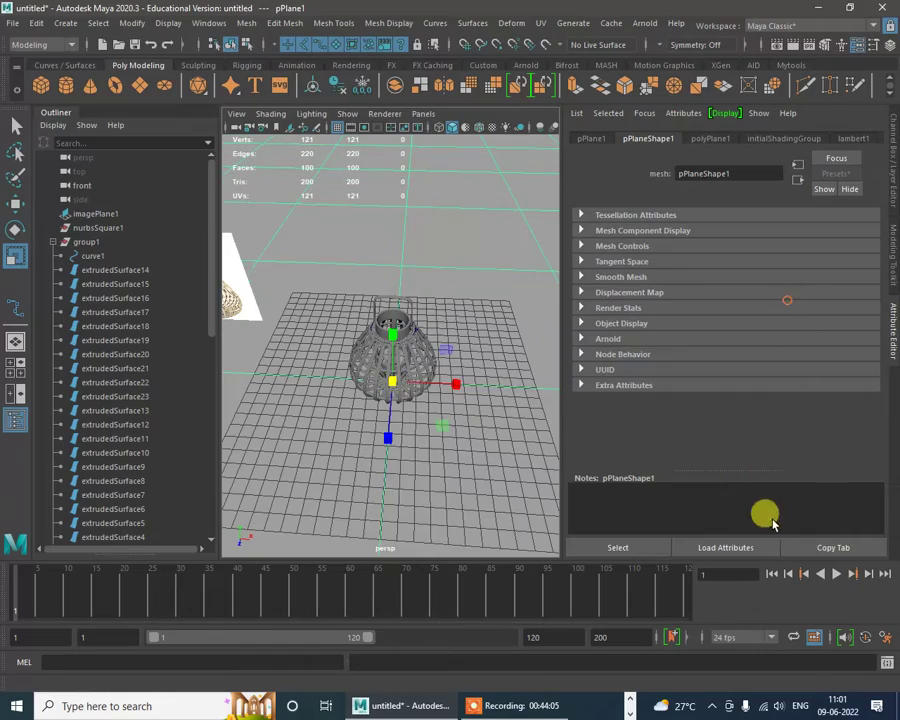
{"action": "right_click_drag", "start_coordinate": [382, 254], "coordinate": [410, 350], "text": "alt"}
{"action": "left_click_drag", "start_coordinate": [415, 346], "coordinate": [422, 316], "text": "alt"}
{"action": "right_click_drag", "start_coordinate": [488, 414], "coordinate": [357, 332], "text": "alt"}
{"action": "left_click_drag", "start_coordinate": [357, 332], "coordinate": [406, 309], "text": "alt"}
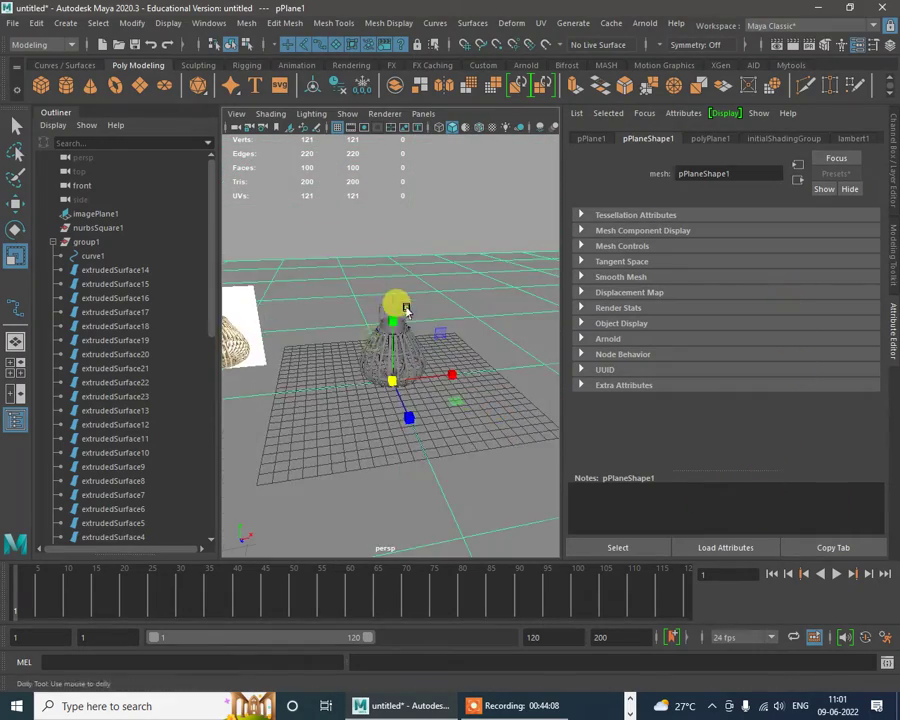
{"action": "right_click_drag", "start_coordinate": [406, 309], "coordinate": [452, 408], "text": "alt"}
{"action": "middle_click_drag", "start_coordinate": [452, 446], "coordinate": [446, 405], "text": "alt"}
{"action": "left_click_drag", "start_coordinate": [444, 408], "coordinate": [474, 428], "text": "alt"}
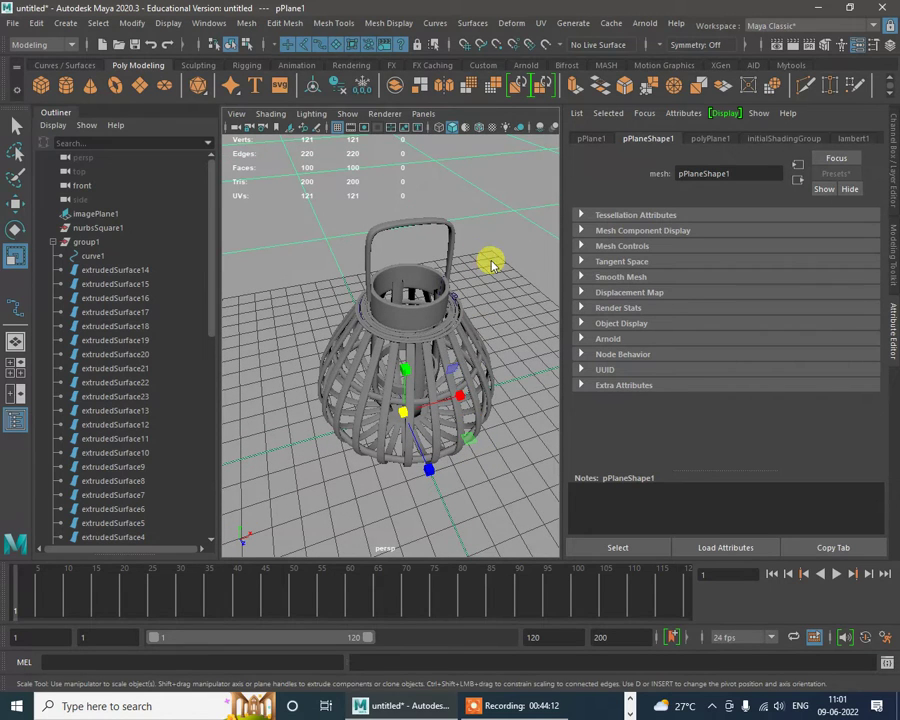
Step: Assign a new Arnold aiStandardSurface material to the ground plane
{"action": "right_click_drag", "start_coordinate": [491, 260], "coordinate": [520, 622]}
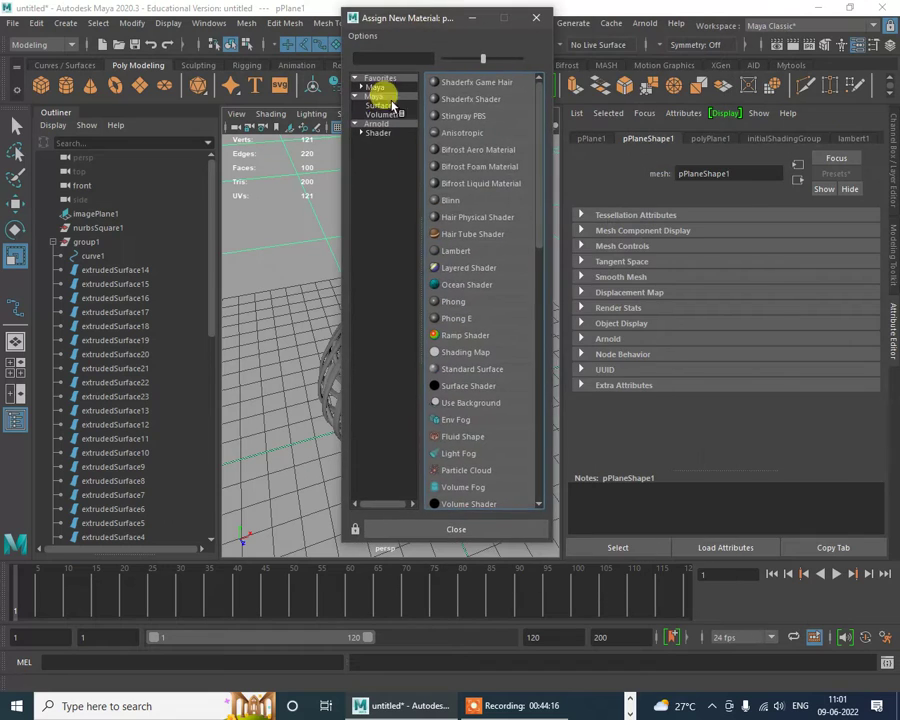
{"action": "left_click", "coordinate": [372, 133]}
{"action": "left_click", "coordinate": [456, 317]}
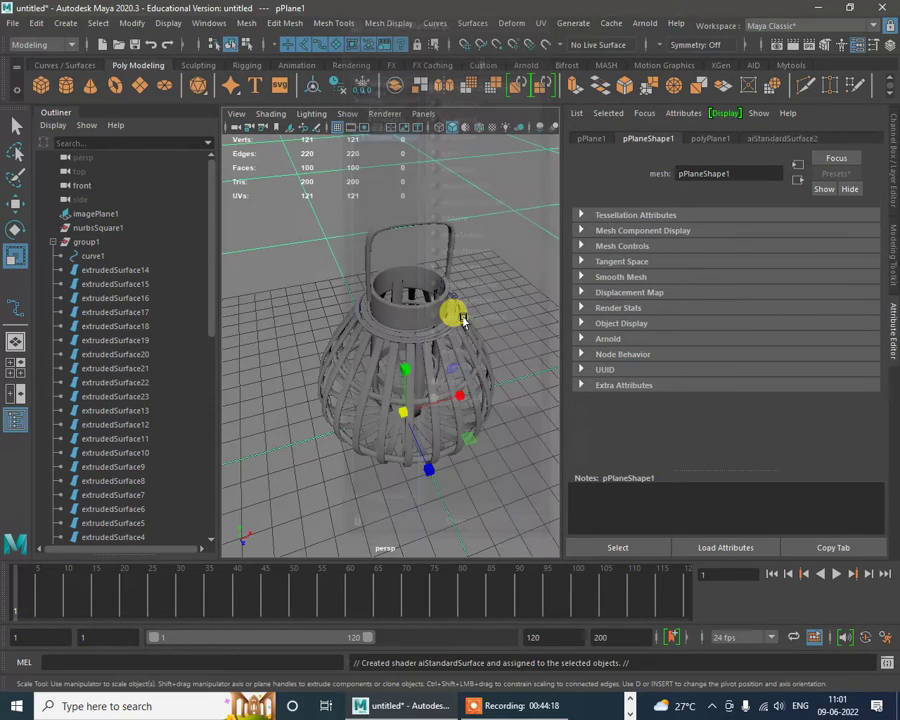
{"action": "left_click_drag", "start_coordinate": [475, 278], "coordinate": [479, 279], "text": "alt"}
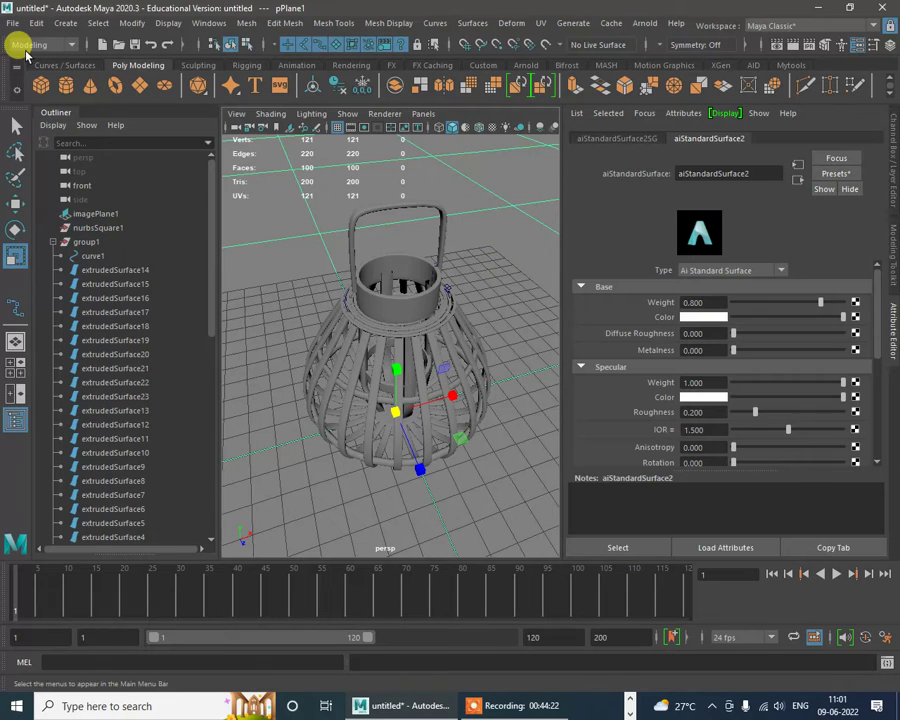
Step: Add an Arnold skydome light to the scene and raise its exposure to about 0.987
{"action": "left_click", "coordinate": [645, 23]}
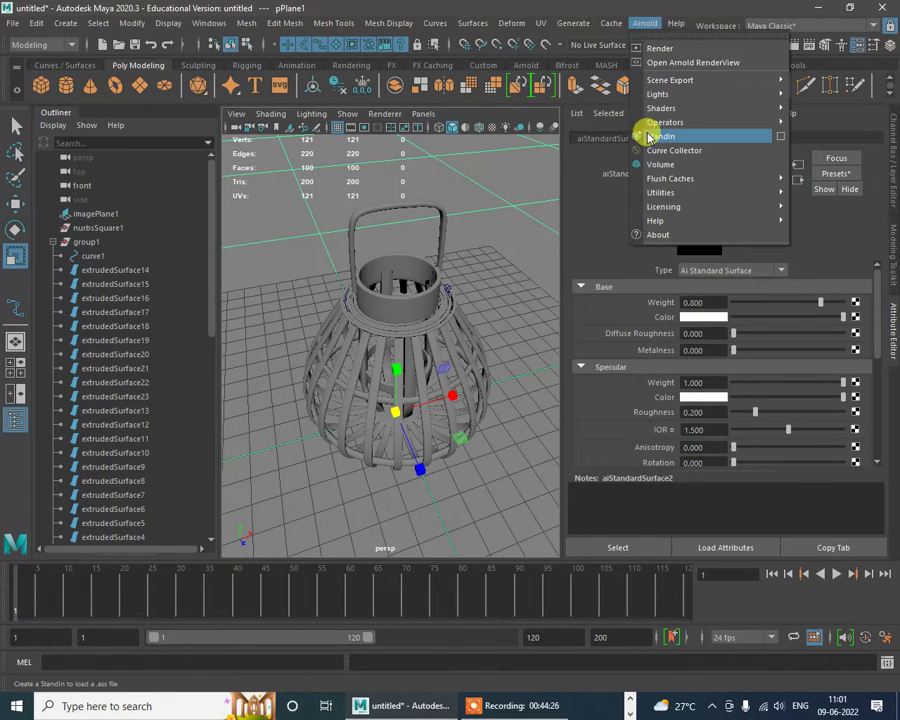
{"action": "mouse_move", "coordinate": [688, 98]}
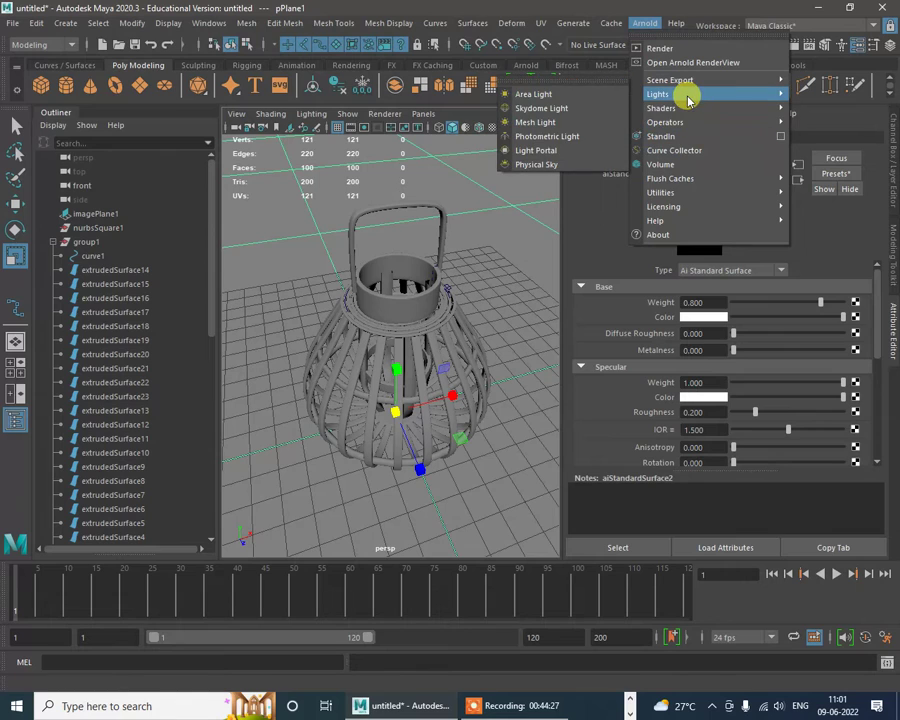
{"action": "left_click", "coordinate": [531, 110]}
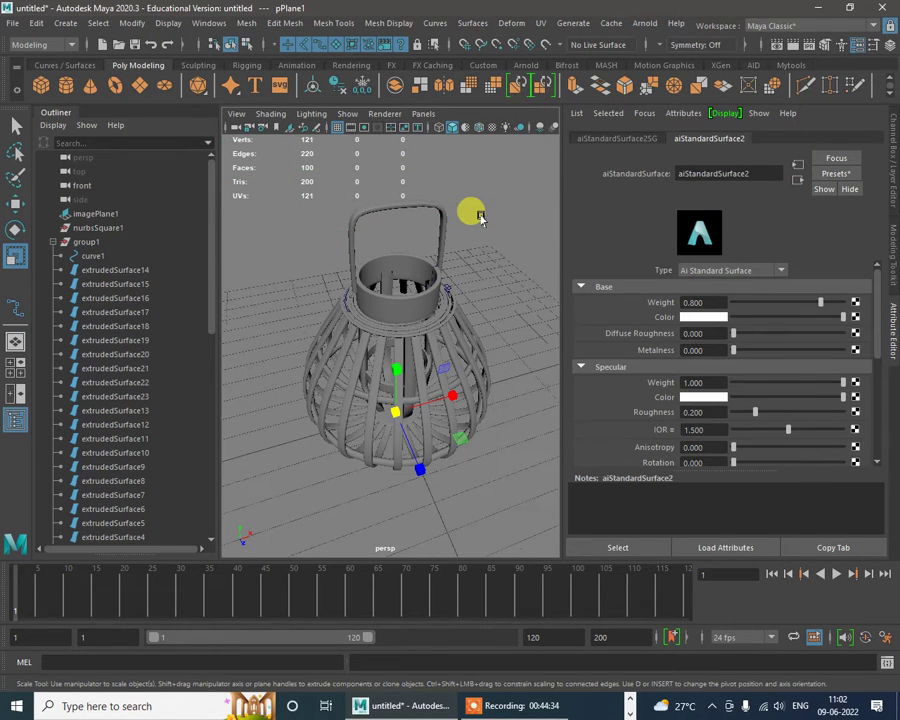
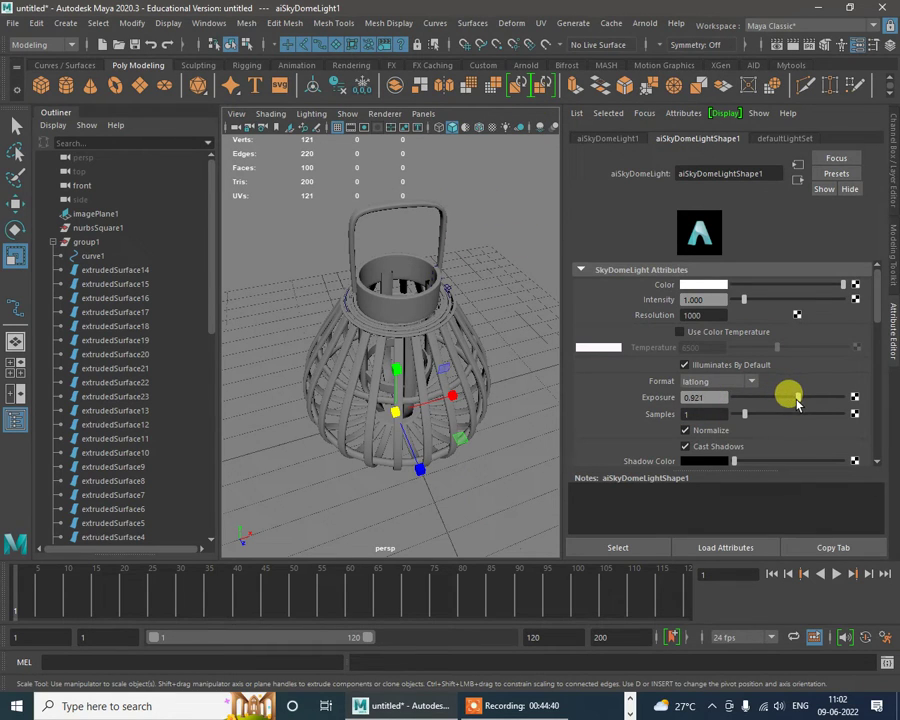
Step: Open the Arnold RenderView, start a render from the perspective camera and inspect the lantern's lighting
{"action": "left_click", "coordinate": [643, 24]}
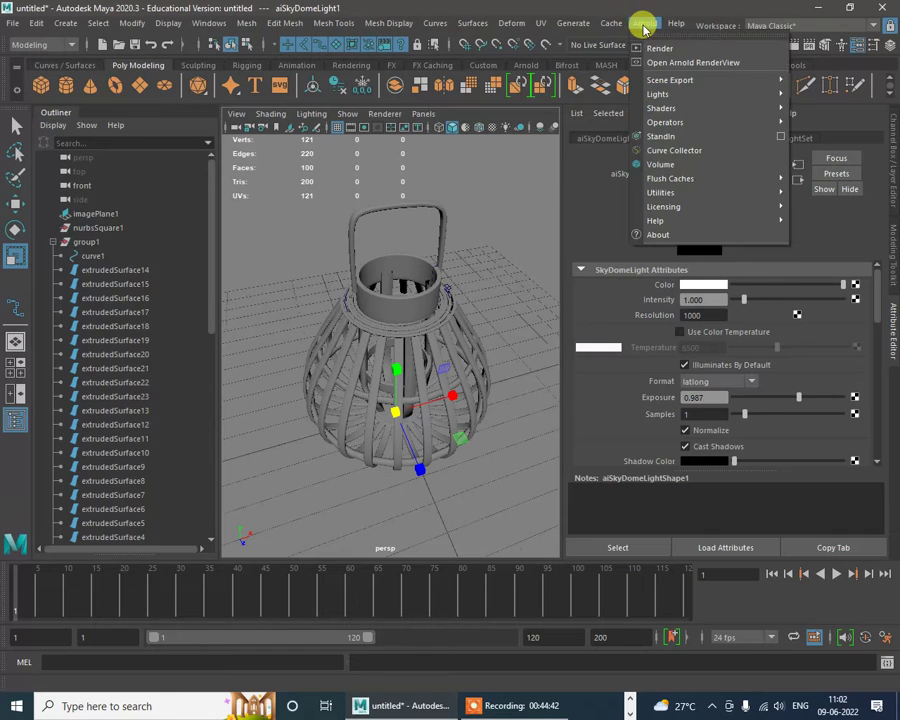
{"action": "left_click", "coordinate": [680, 65]}
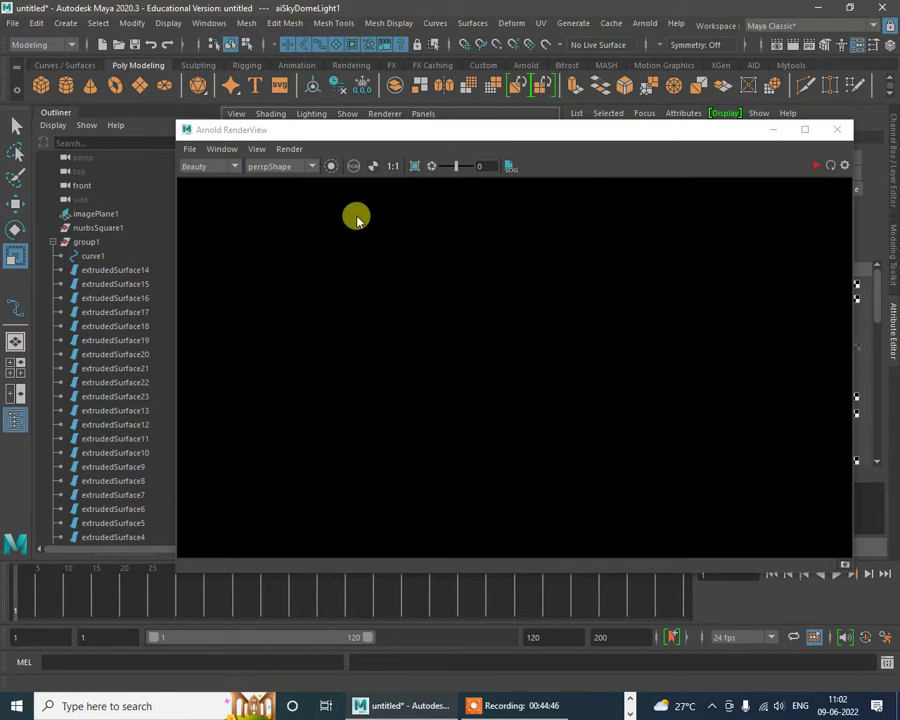
{"action": "left_click", "coordinate": [814, 168]}
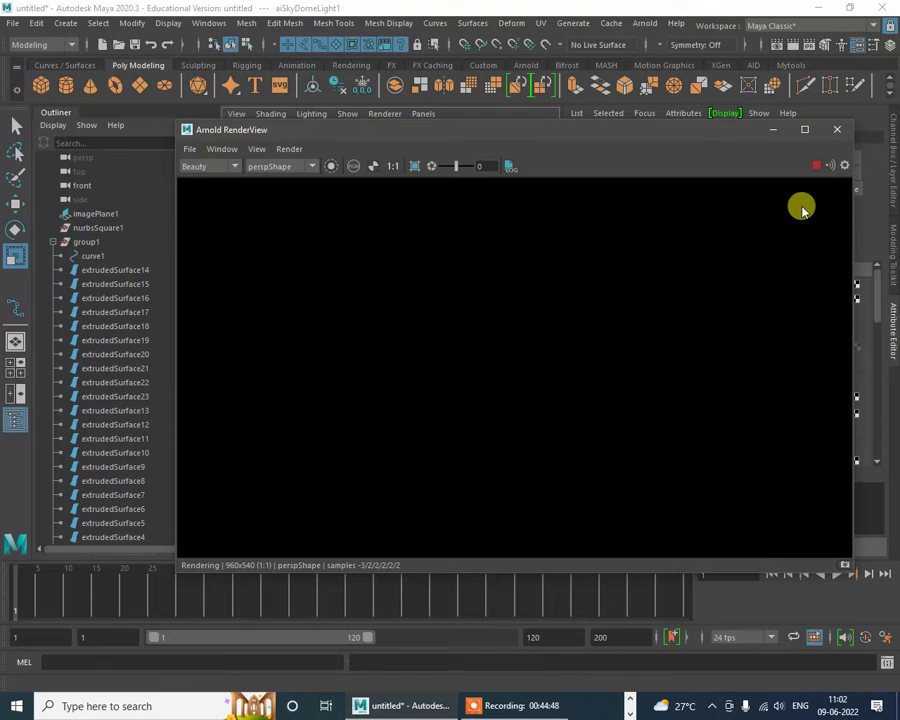
{"action": "scroll", "coordinate": [618, 305], "scroll_direction": "down", "scroll_amount": 2}
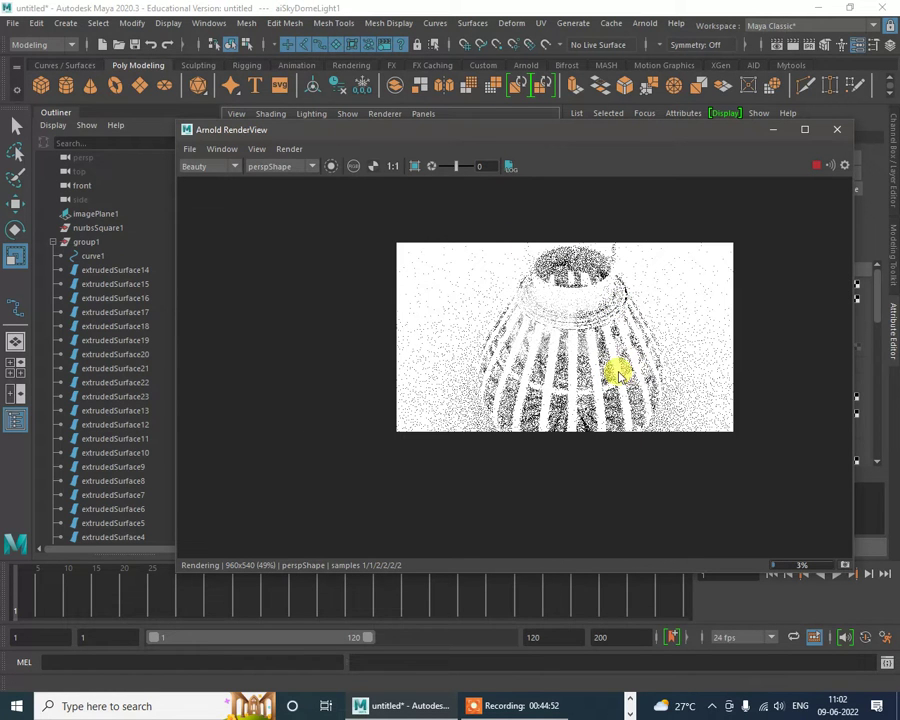
{"action": "left_click_drag", "start_coordinate": [619, 373], "coordinate": [573, 352], "text": "alt"}
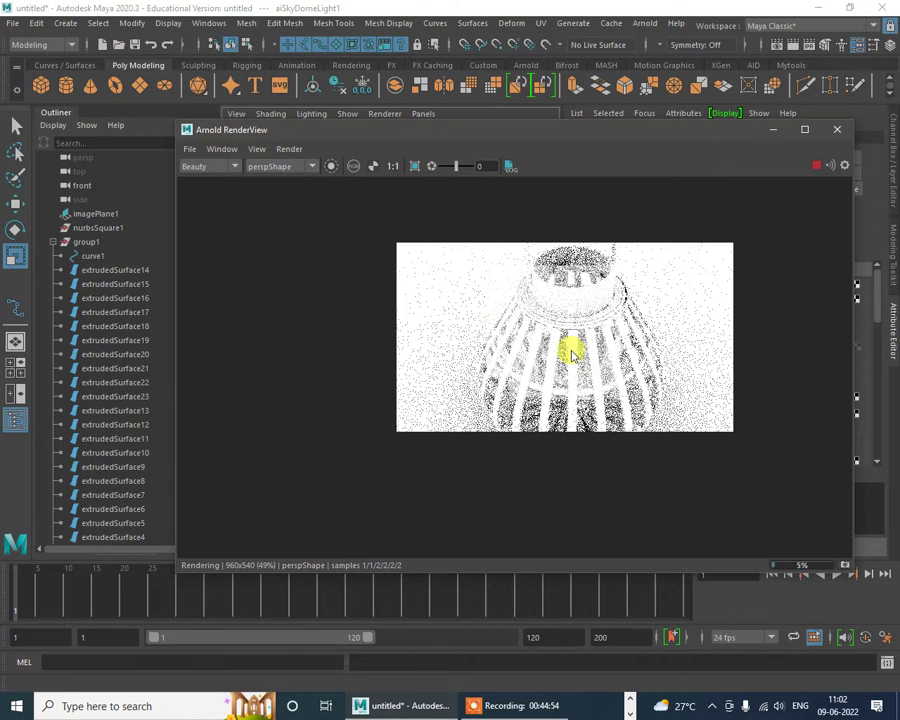
Step: Lower the skydome light's exposure to 0.197 and check the lighting with another Arnold render
{"action": "left_click", "coordinate": [837, 129]}
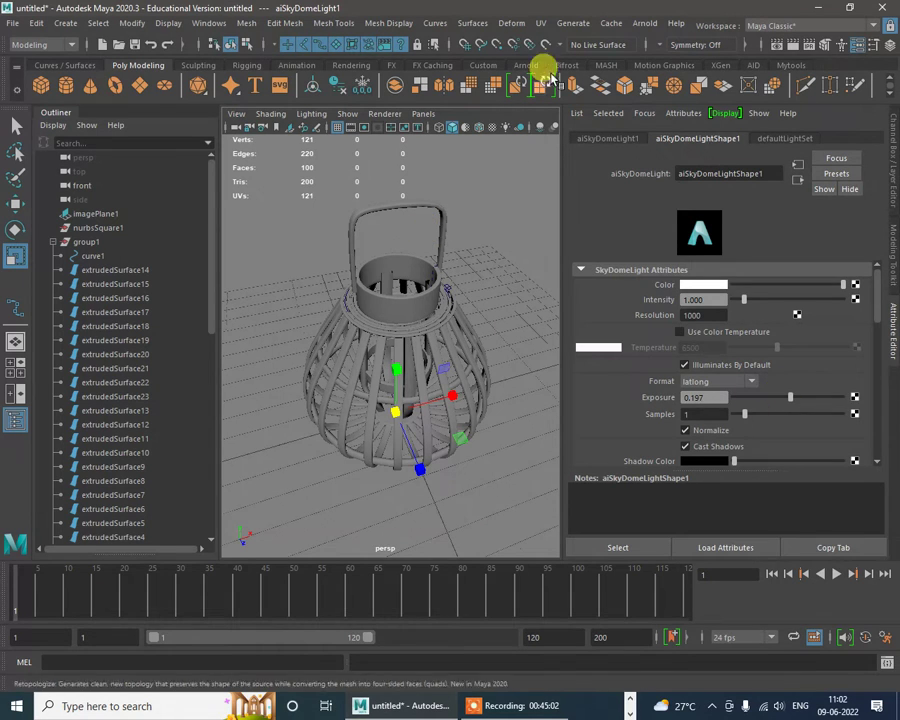
{"action": "left_click", "coordinate": [645, 23]}
{"action": "left_click", "coordinate": [670, 51]}
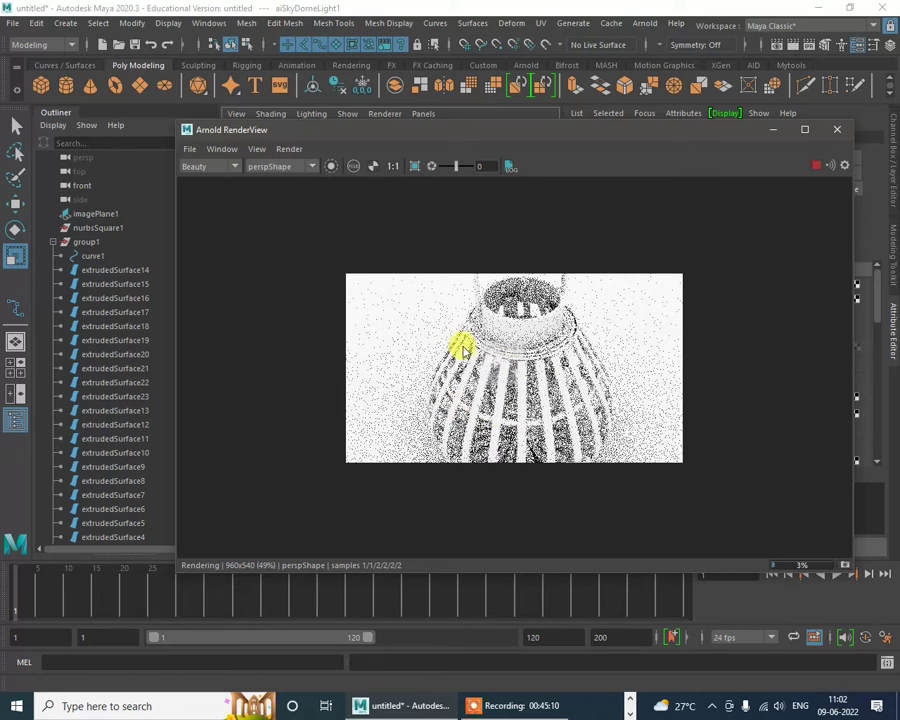
{"action": "left_click", "coordinate": [837, 129]}
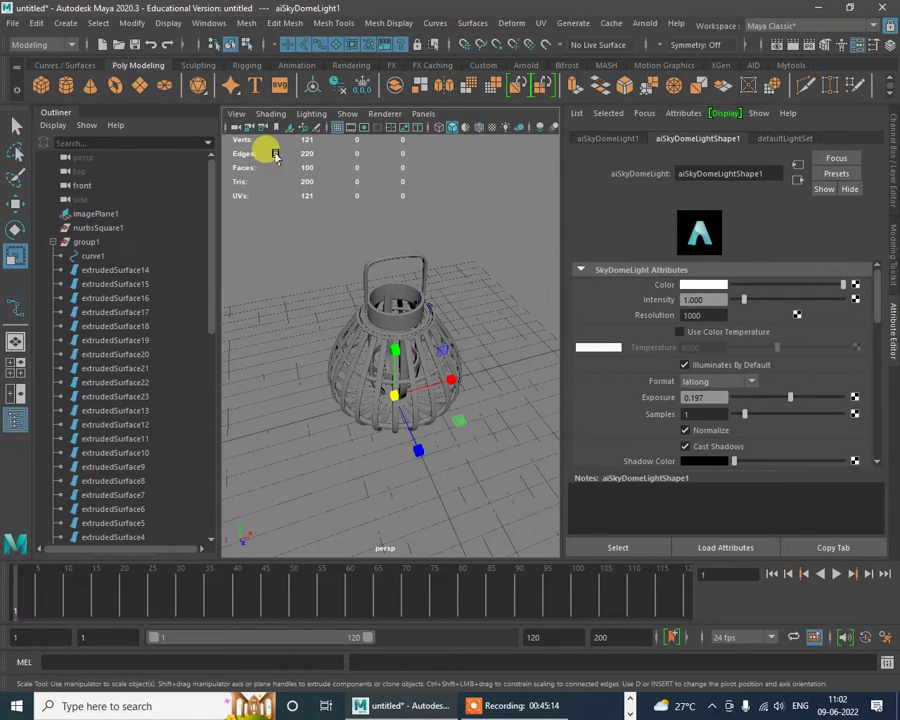
Step: Show the resolution gate in the perspective view and frame the whole lantern inside it
{"action": "left_click", "coordinate": [235, 114]}
{"action": "mouse_move", "coordinate": [321, 381]}
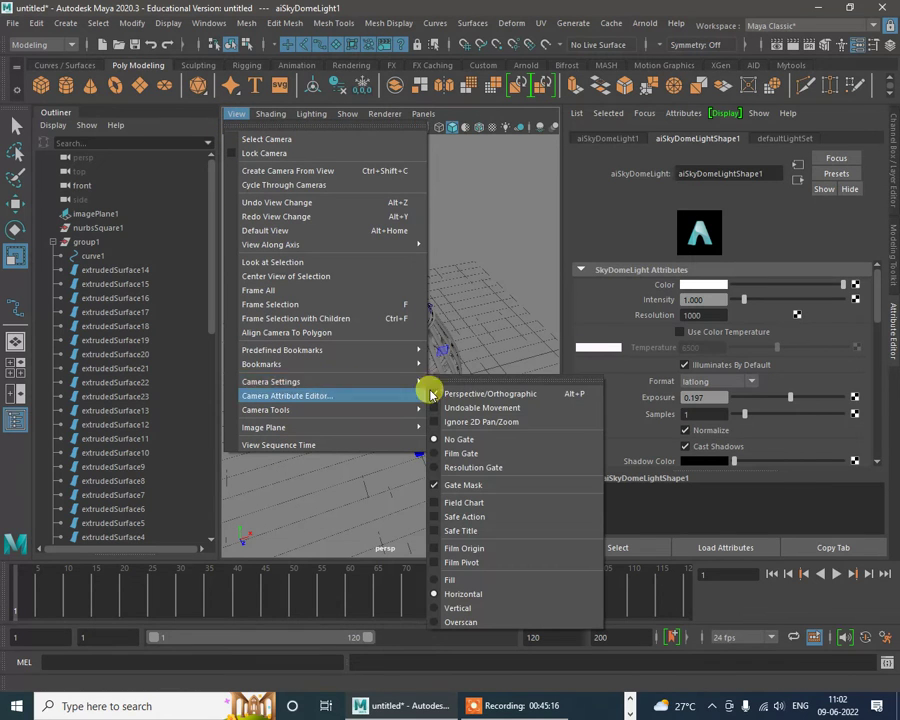
{"action": "left_click", "coordinate": [494, 466]}
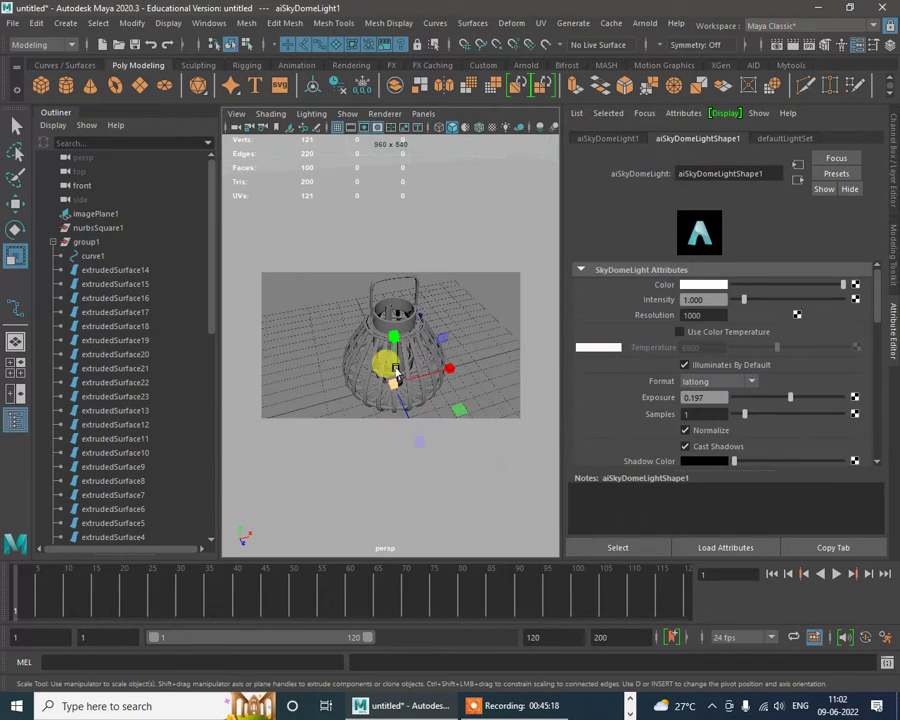
{"action": "left_click_drag", "start_coordinate": [424, 358], "coordinate": [462, 352], "text": "alt"}
{"action": "scroll", "coordinate": [405, 342], "scroll_direction": "down", "scroll_amount": 2}
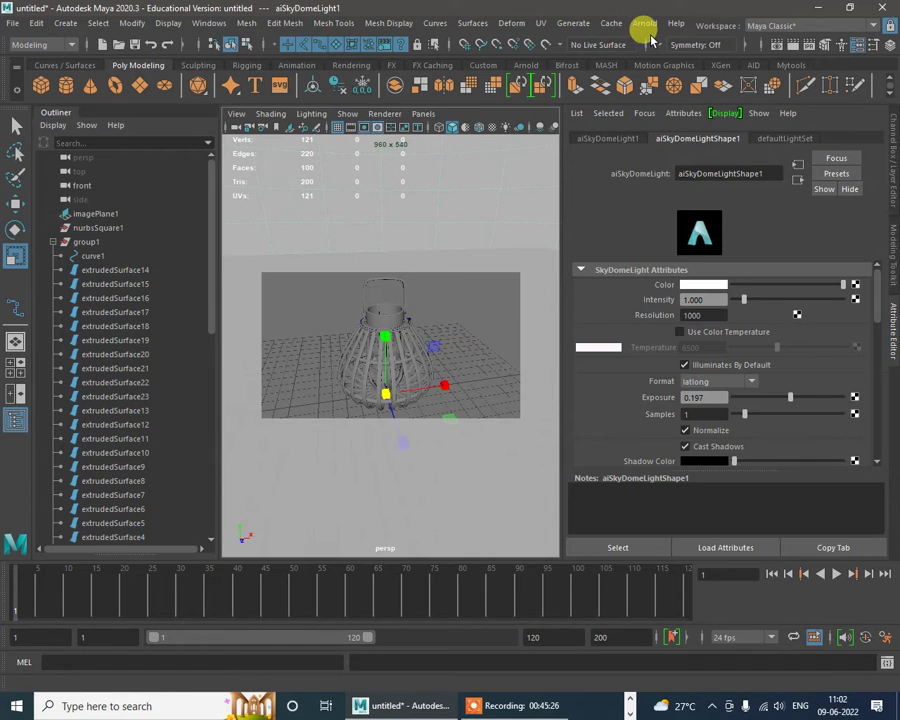
Step: Set the skydome light's intensity to 0.5 and render the framed lantern again in the Arnold RenderView
{"action": "left_click_drag", "start_coordinate": [725, 302], "coordinate": [638, 303]}
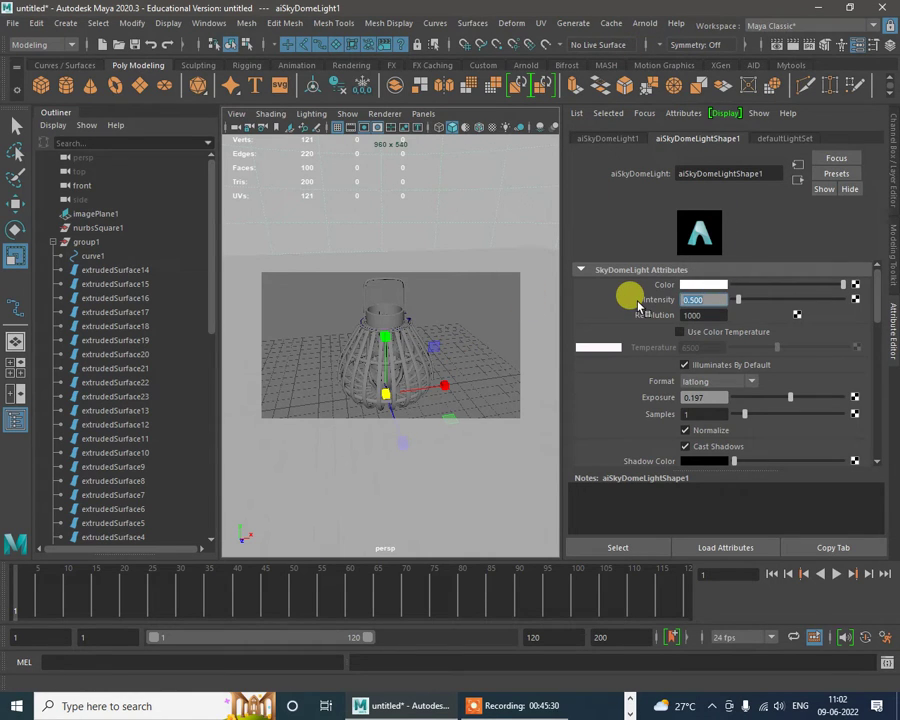
{"action": "left_click", "coordinate": [642, 22]}
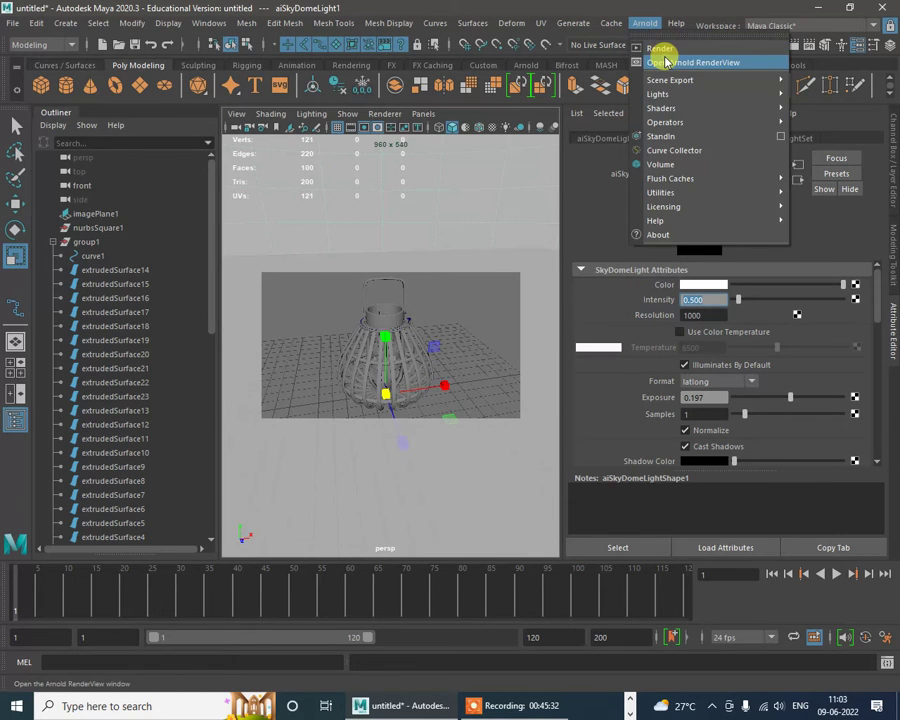
{"action": "left_click", "coordinate": [666, 62]}
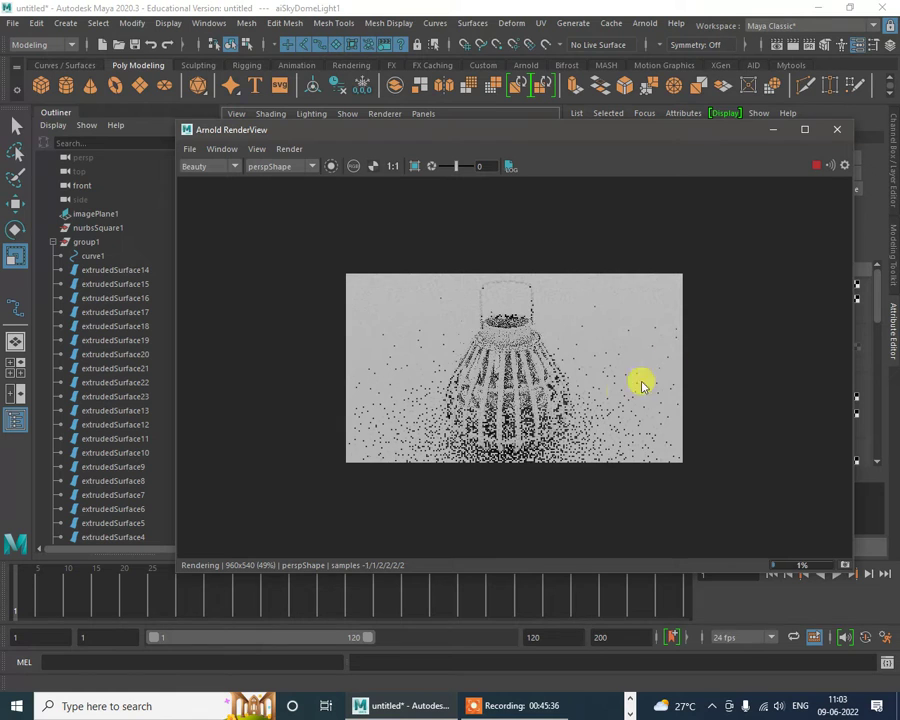
Step: Inspect the lantern's lower ribs up close in the running Arnold render and close the RenderView
{"action": "scroll", "coordinate": [540, 426], "scroll_direction": "up", "scroll_amount": 2}
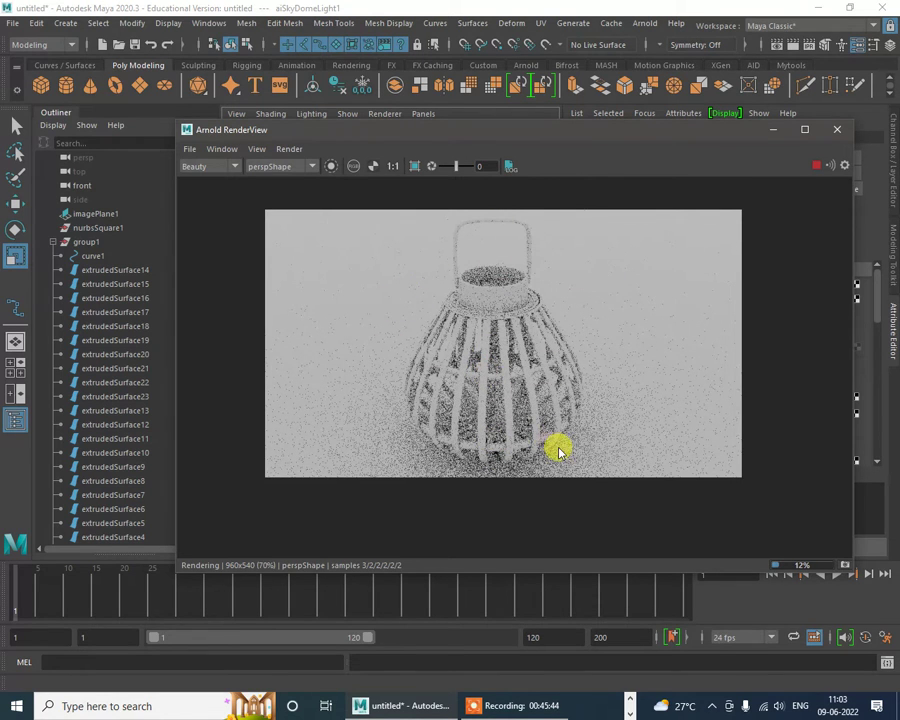
{"action": "scroll", "coordinate": [560, 452], "scroll_direction": "up", "scroll_amount": 2}
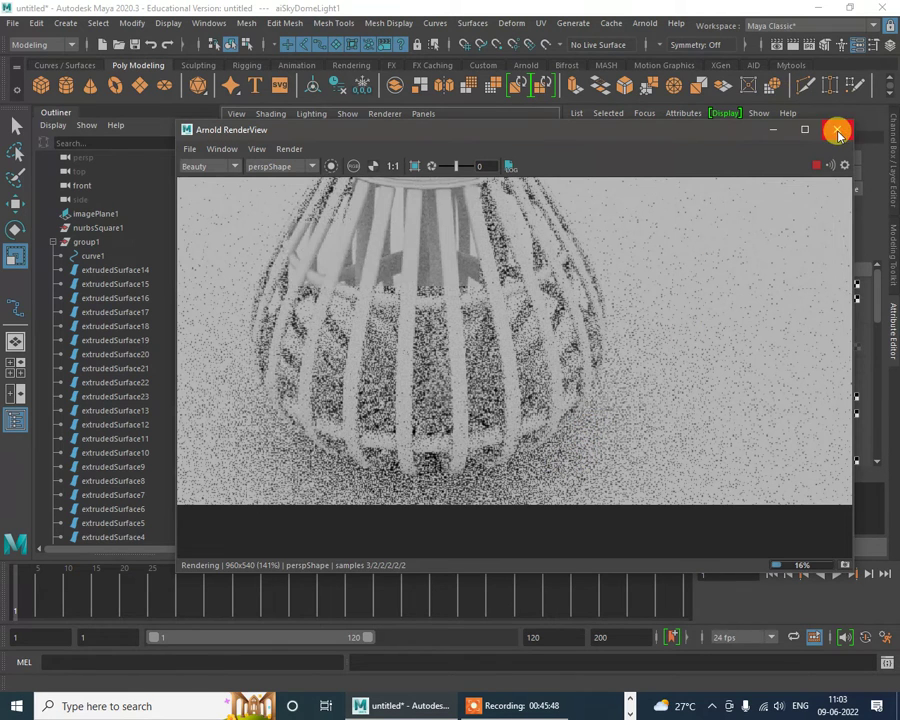
{"action": "left_click", "coordinate": [837, 129]}
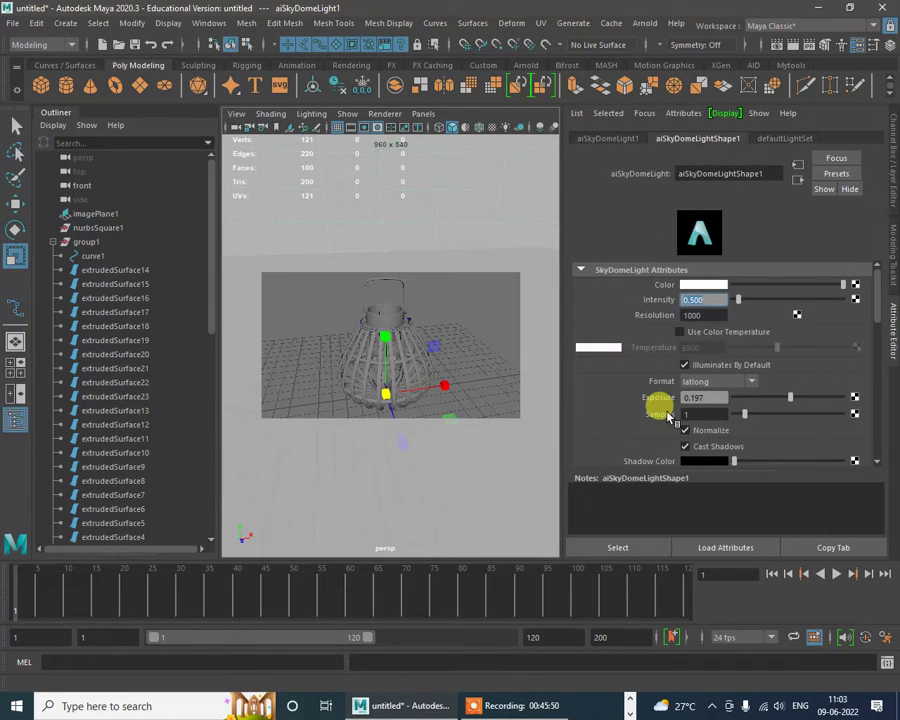
Step: Set the skydome light's samples to 8 and start a new render in the Arnold RenderView
{"action": "left_click_drag", "start_coordinate": [691, 414], "coordinate": [649, 420]}
{"action": "key", "text": "BackSpace"}
{"action": "type", "text": "8"}
{"action": "key", "text": "Return"}
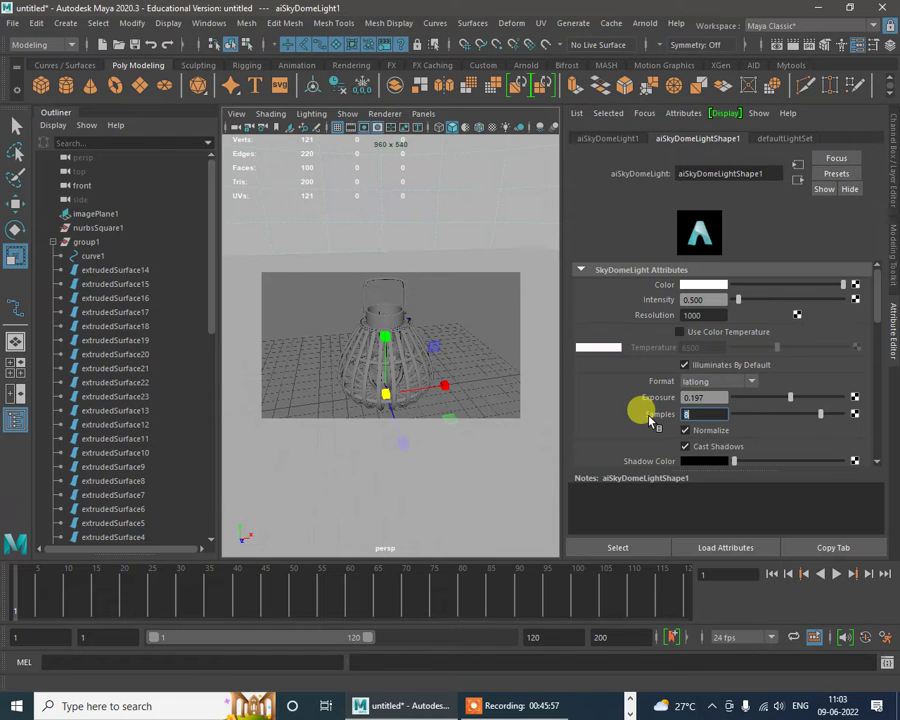
{"action": "left_click", "coordinate": [645, 24]}
{"action": "left_click", "coordinate": [665, 62]}
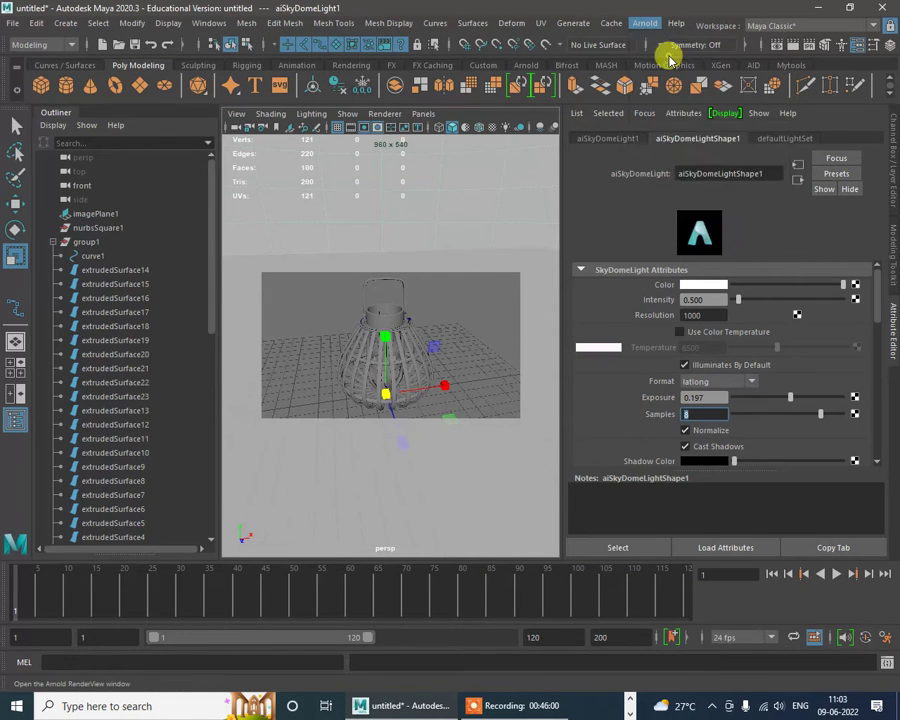
Step: Examine the noise and shading on the whole lantern and its ribs in the render, and close the RenderView
{"action": "scroll", "coordinate": [559, 308], "scroll_direction": "down", "scroll_amount": 2}
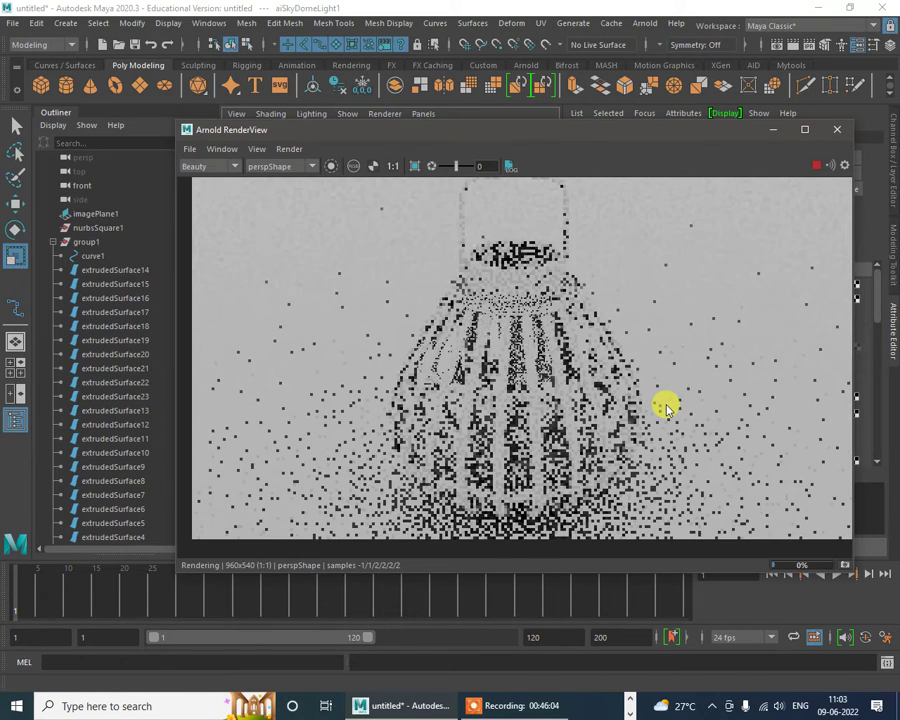
{"action": "scroll", "coordinate": [665, 405], "scroll_direction": "down", "scroll_amount": 1}
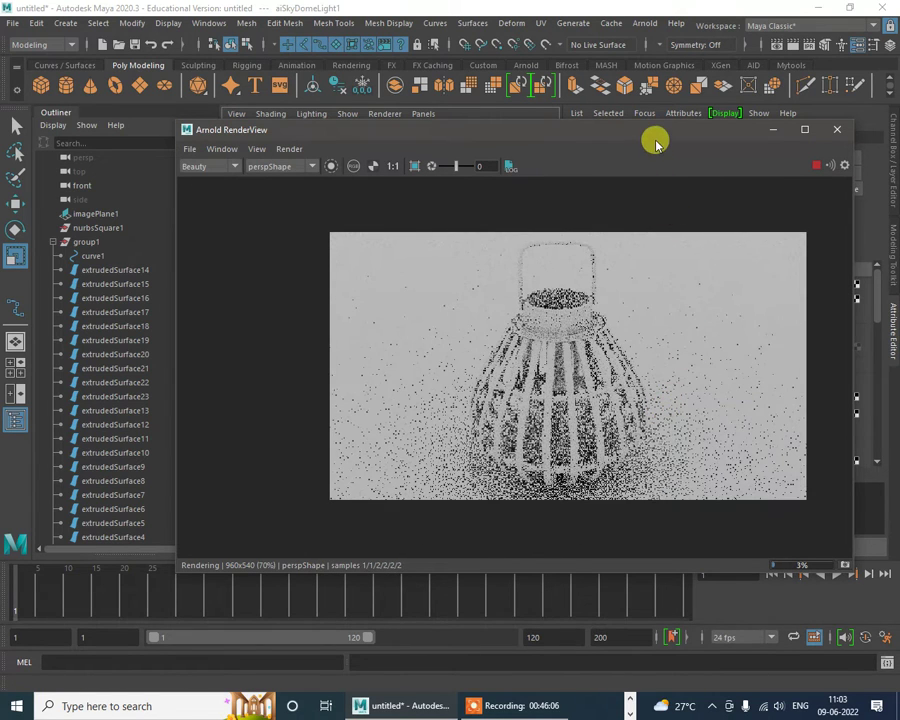
{"action": "left_click_drag", "start_coordinate": [655, 140], "coordinate": [545, 93]}
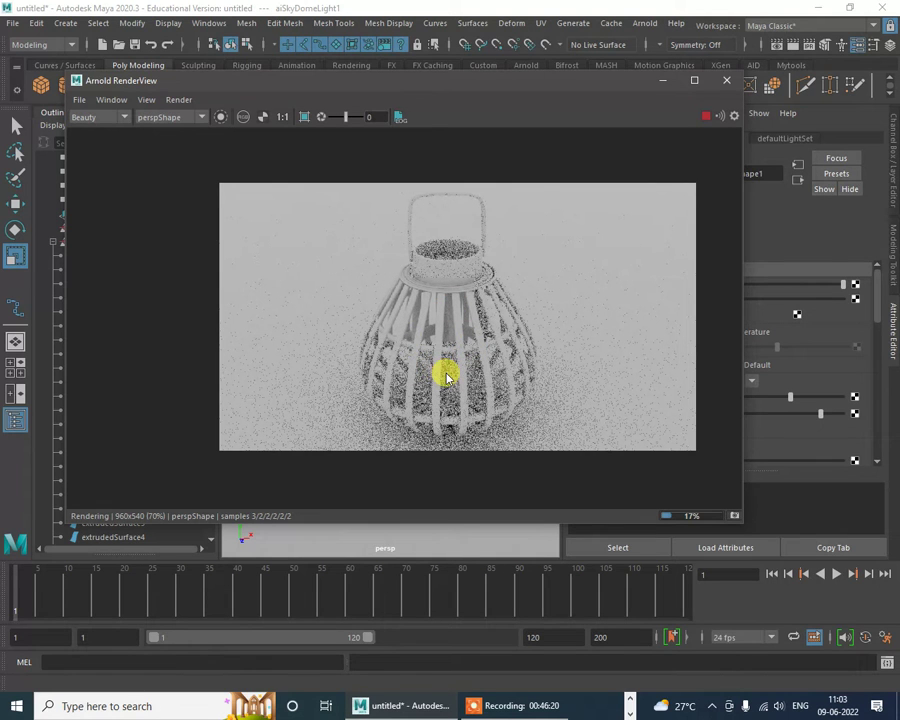
{"action": "scroll", "coordinate": [447, 377], "scroll_direction": "up", "scroll_amount": 2}
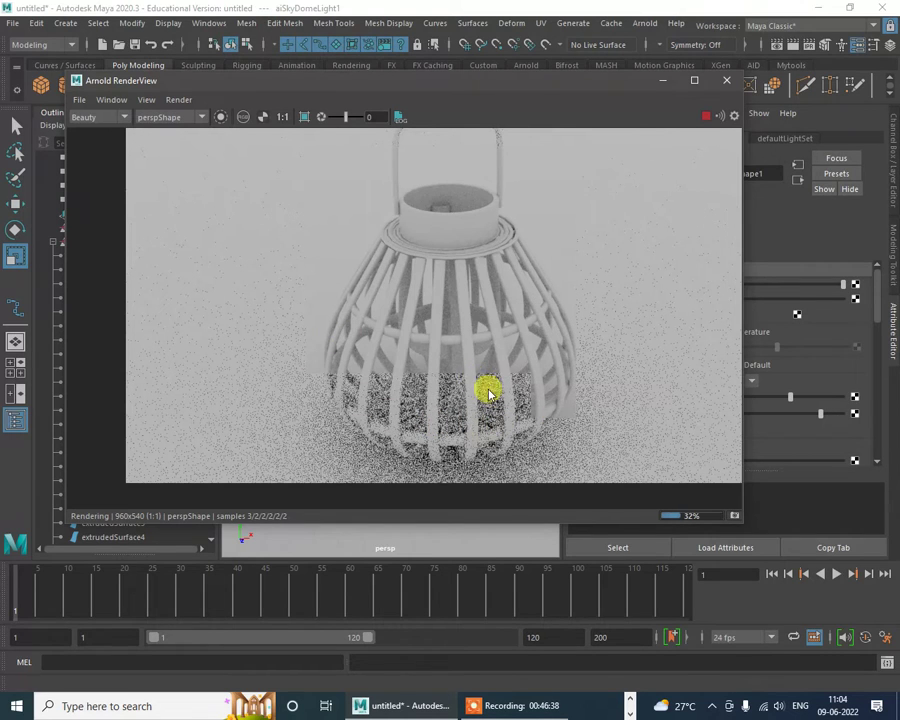
{"action": "scroll", "coordinate": [462, 340], "scroll_direction": "down", "scroll_amount": 2}
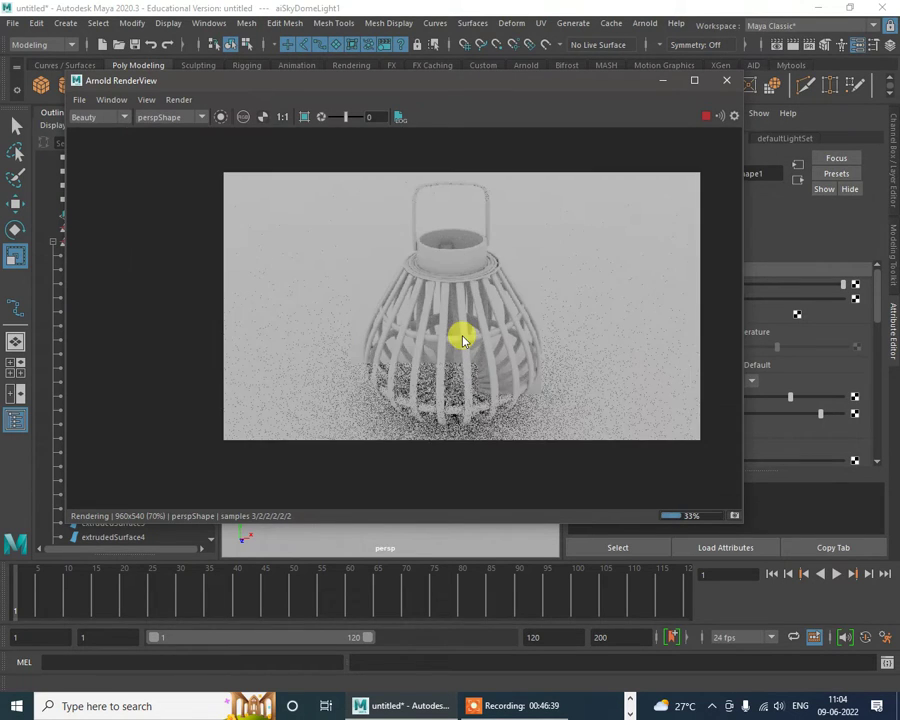
{"action": "left_click", "coordinate": [727, 79]}
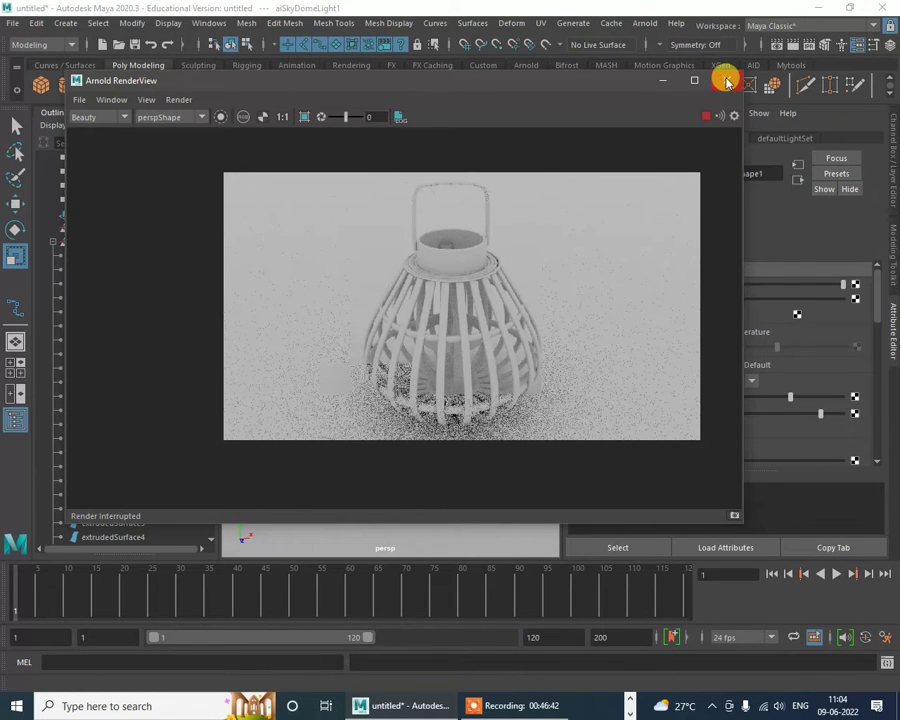
Step: Set the base color of the ground plane's aiStandardSurface2 material to a neutral gray with a value of about 0.272
{"action": "left_click", "coordinate": [500, 348]}
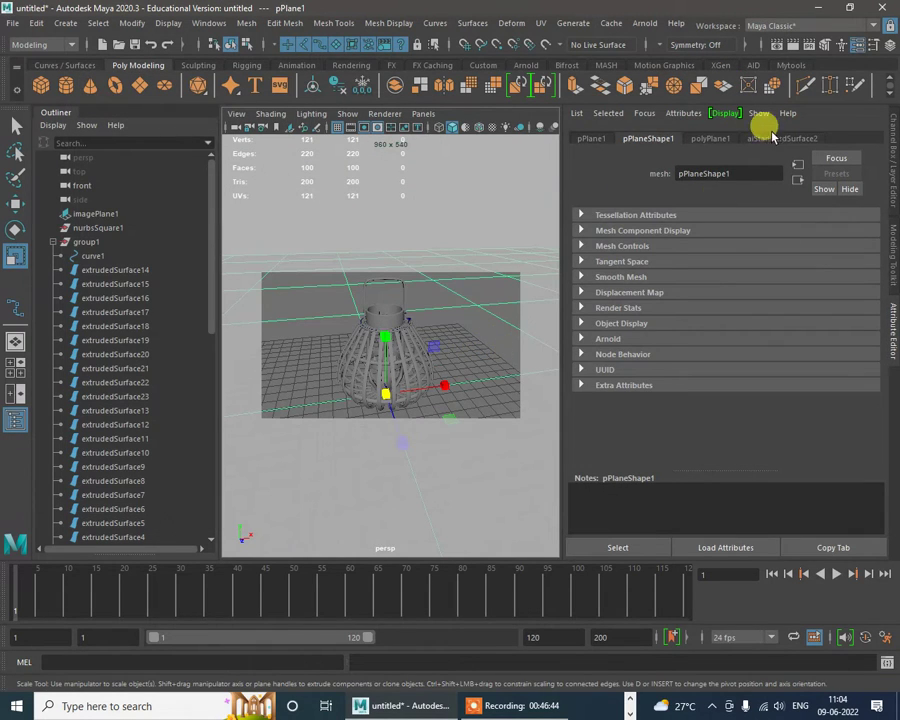
{"action": "left_click", "coordinate": [782, 138]}
{"action": "left_click", "coordinate": [718, 316]}
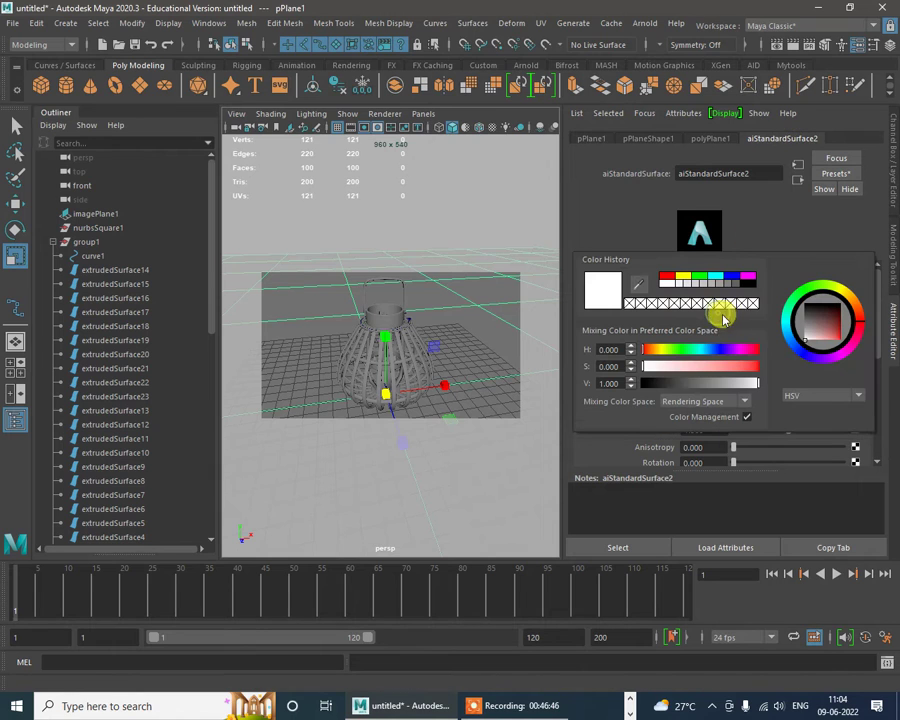
{"action": "left_click", "coordinate": [808, 320]}
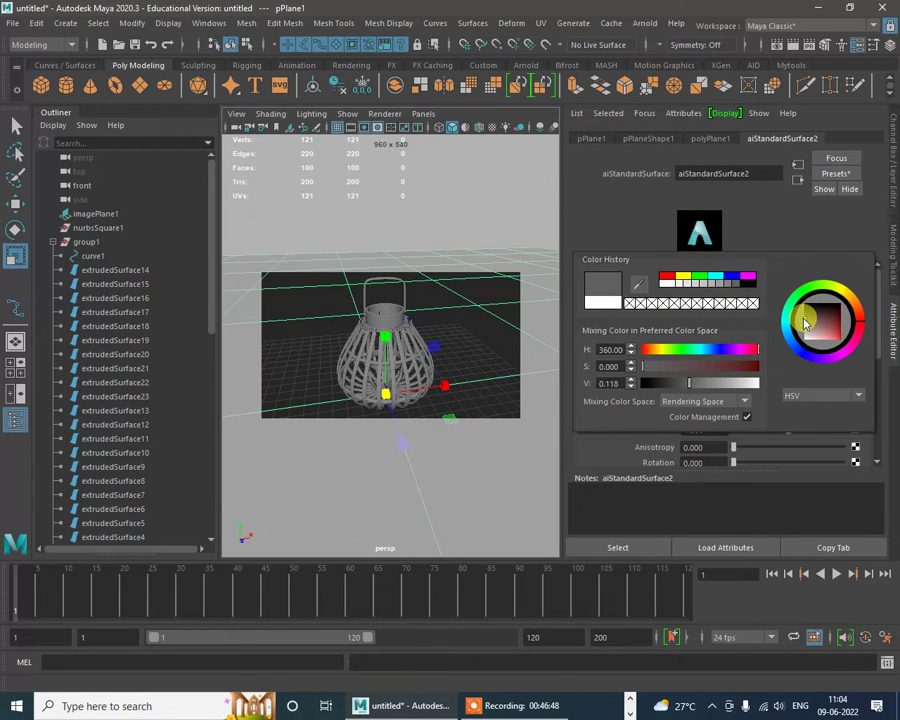
{"action": "left_click_drag", "start_coordinate": [805, 320], "coordinate": [805, 329]}
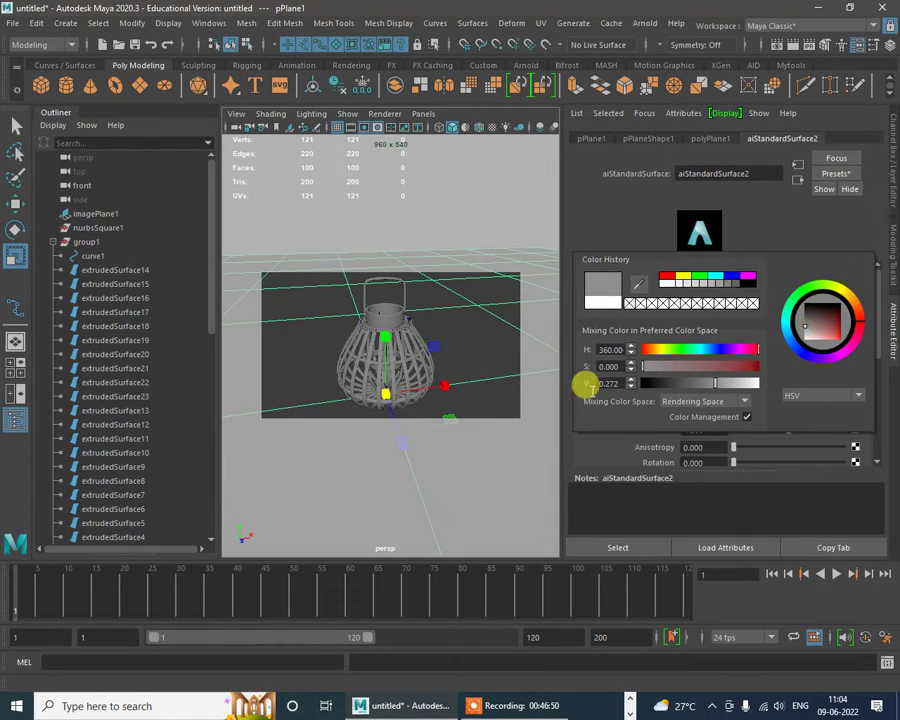
Step: Set the base color of the lantern's aiStandardSurface1 material to a light tan brown
{"action": "left_click", "coordinate": [406, 343]}
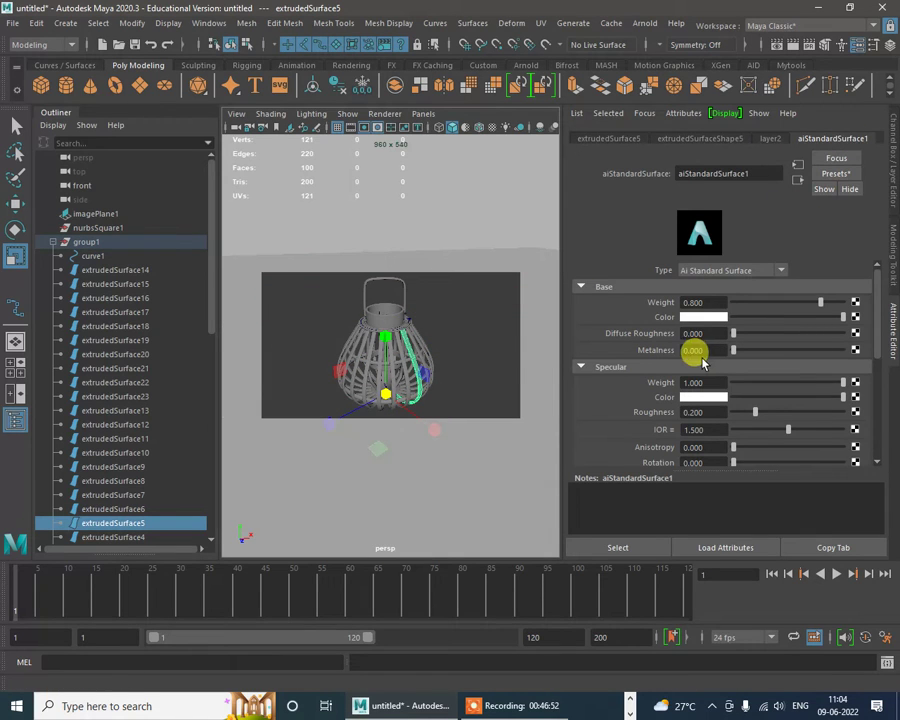
{"action": "left_click", "coordinate": [707, 318]}
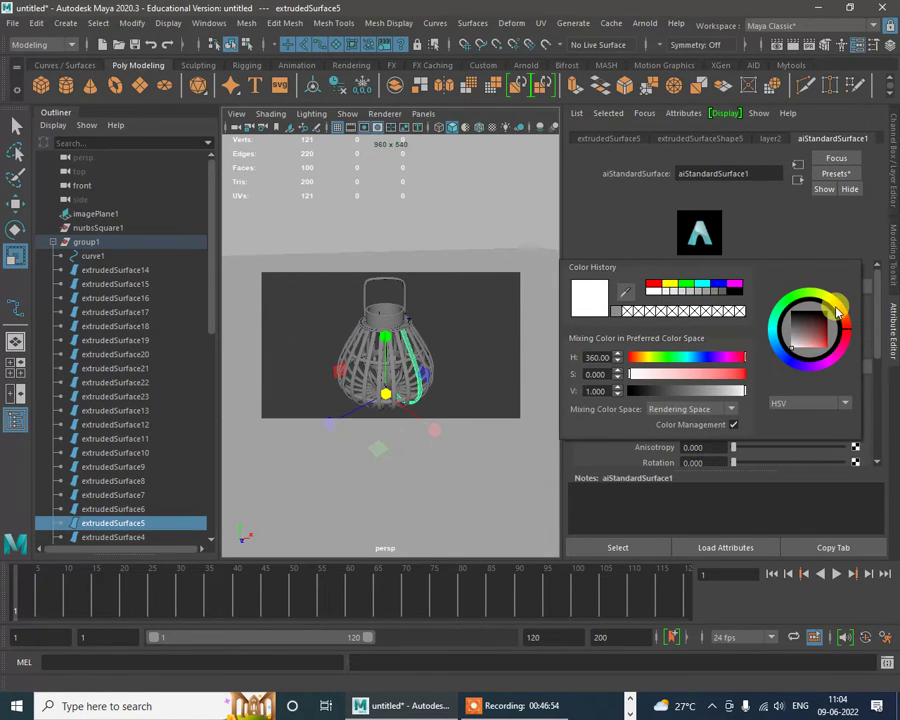
{"action": "mouse_move", "coordinate": [805, 321]}
{"action": "left_mouse_down"}
{"action": "mouse_move", "coordinate": [822, 336]}
{"action": "mouse_move", "coordinate": [816, 341]}
{"action": "left_mouse_up"}
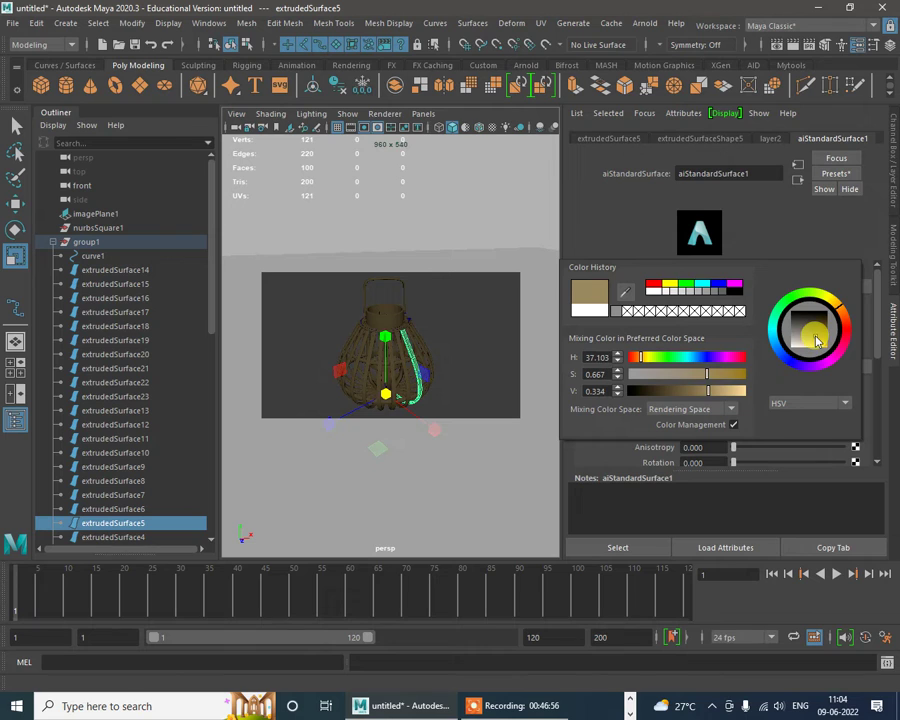
{"action": "mouse_move", "coordinate": [838, 301]}
{"action": "left_mouse_down"}
{"action": "mouse_move", "coordinate": [837, 322]}
{"action": "mouse_move", "coordinate": [846, 314]}
{"action": "mouse_move", "coordinate": [815, 346]}
{"action": "left_mouse_up"}
{"action": "left_click", "coordinate": [817, 346]}
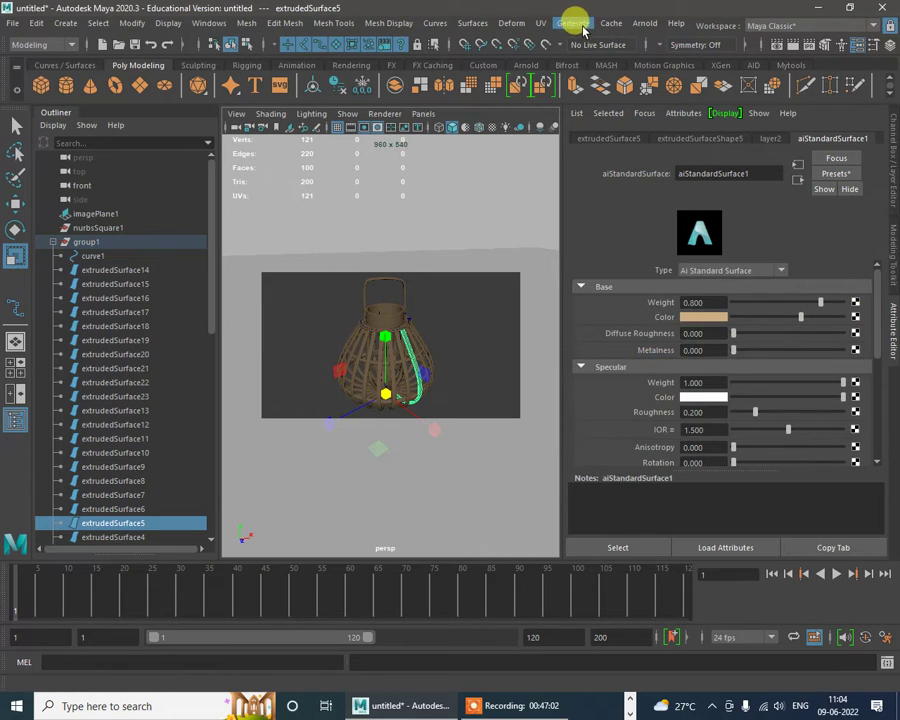
Step: Render the recolored lantern and ground plane in the Arnold RenderView and maximize the render window
{"action": "left_click", "coordinate": [643, 23]}
{"action": "left_click", "coordinate": [659, 49]}
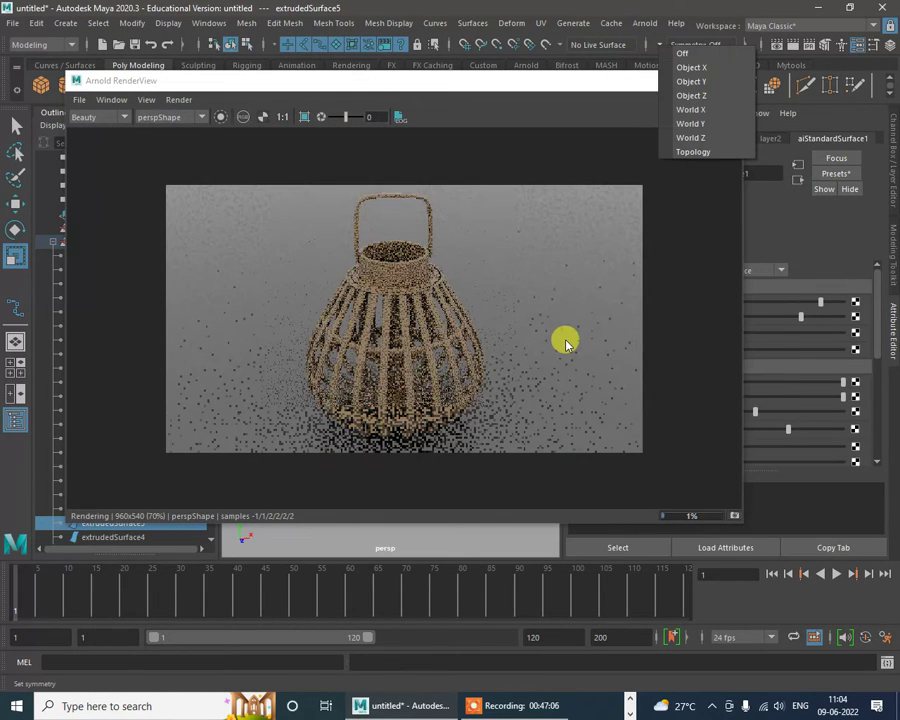
{"action": "left_click", "coordinate": [566, 344]}
{"action": "left_click", "coordinate": [697, 80]}
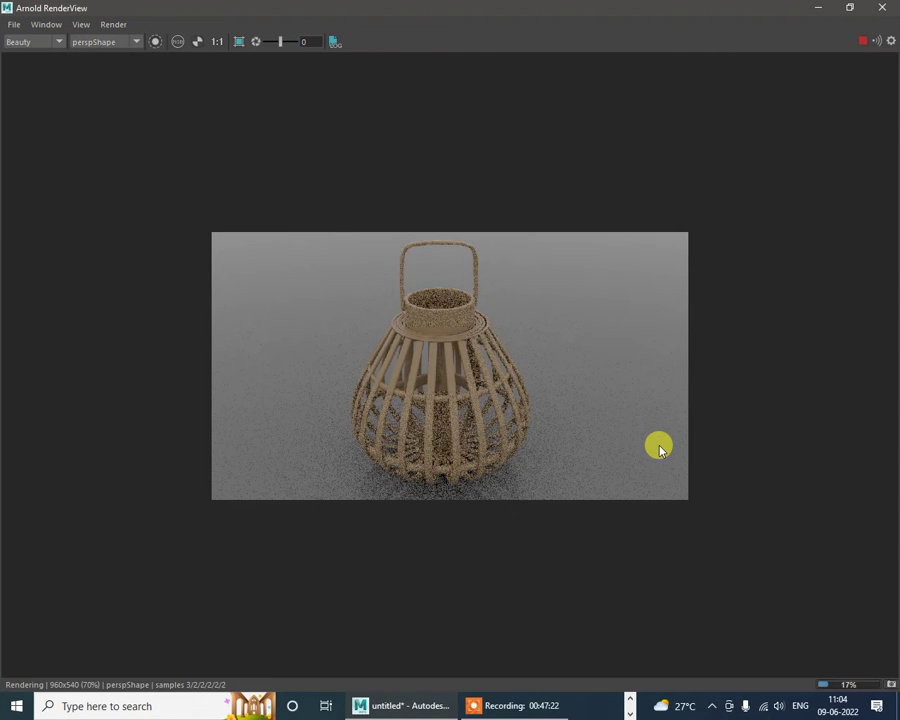
{"action": "left_click", "coordinate": [16, 24]}
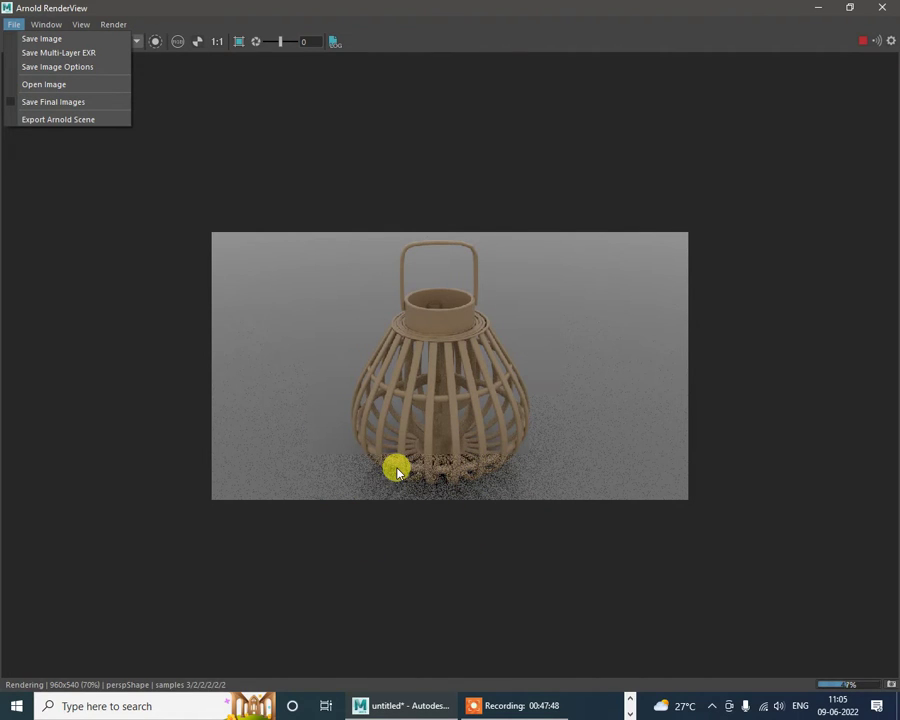
{"action": "left_click", "coordinate": [412, 432]}
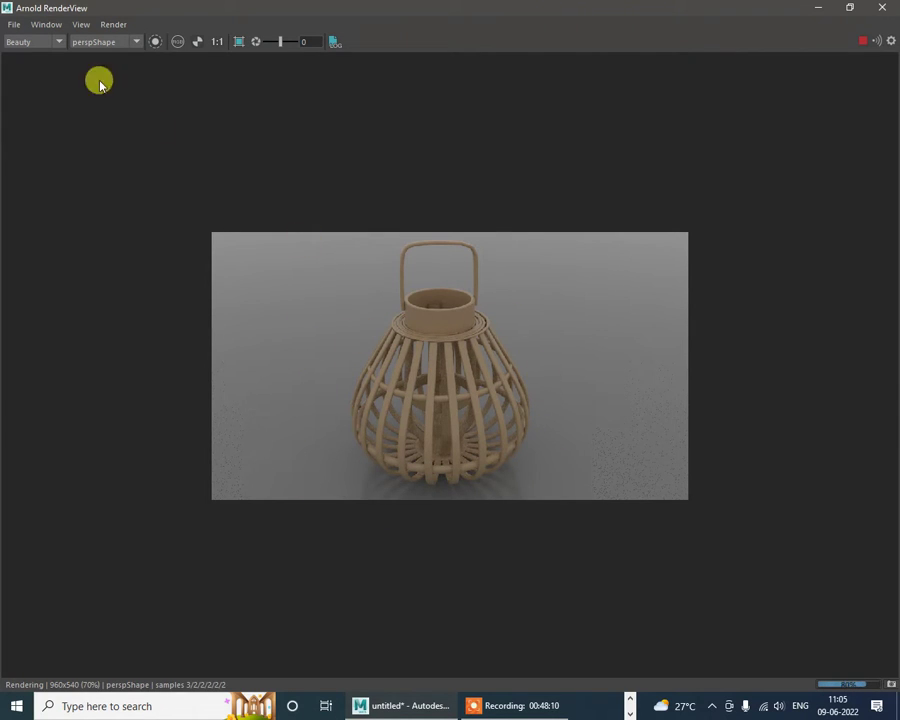
Step: Save the rendered image to the Desktop under the name "final render"
{"action": "left_click", "coordinate": [13, 24]}
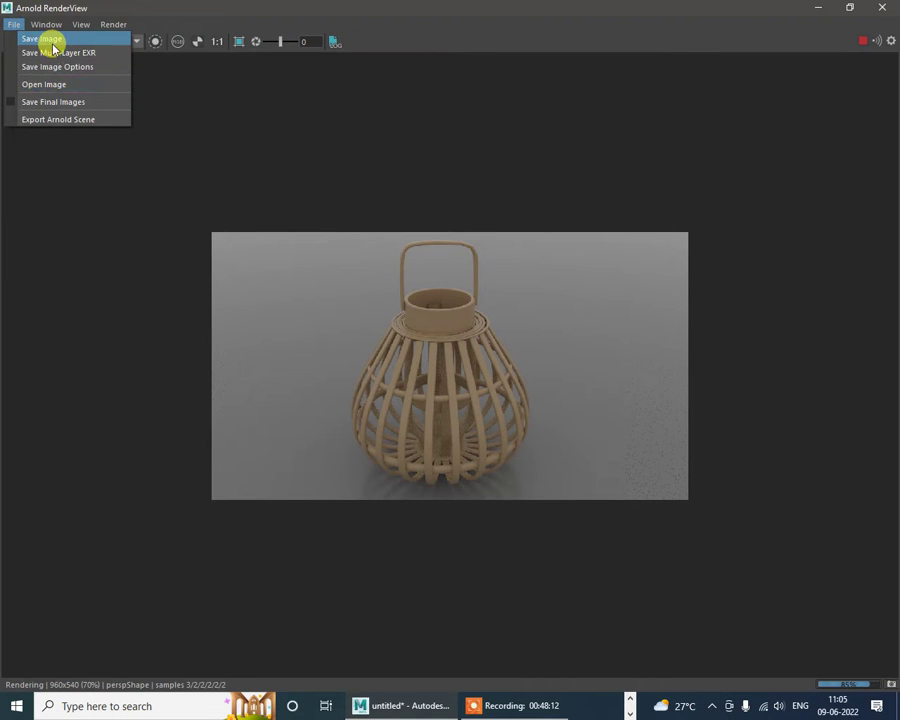
{"action": "left_click", "coordinate": [44, 38]}
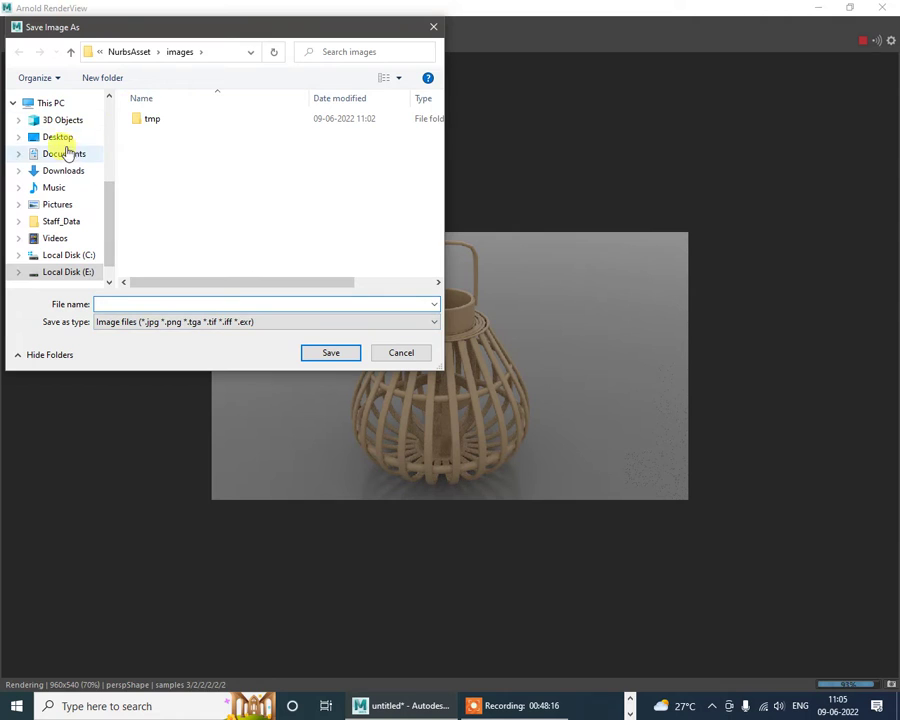
{"action": "left_click", "coordinate": [62, 140]}
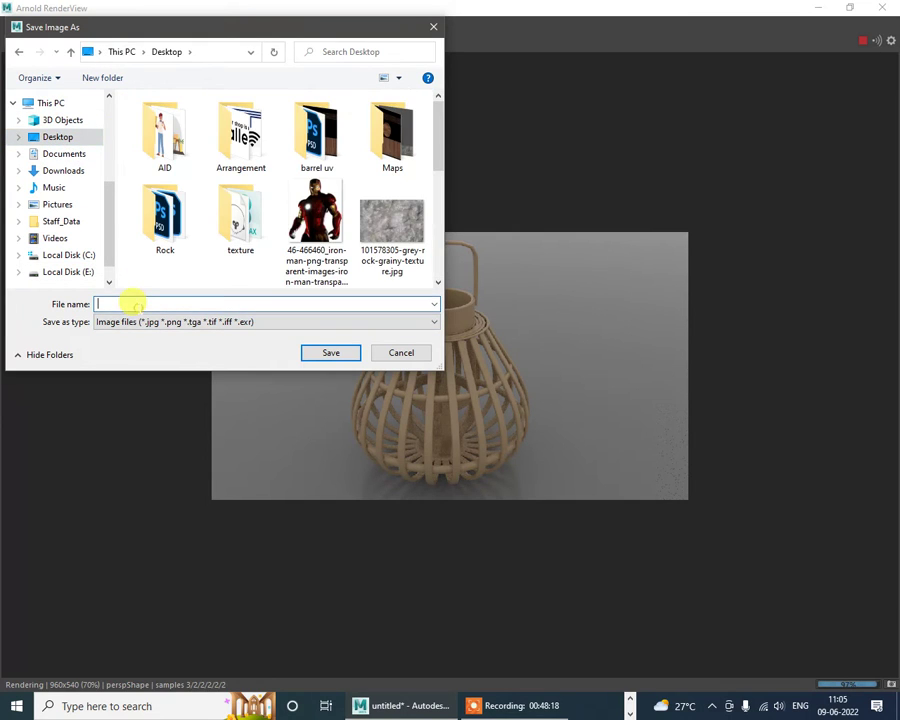
{"action": "type", "text": "final"}
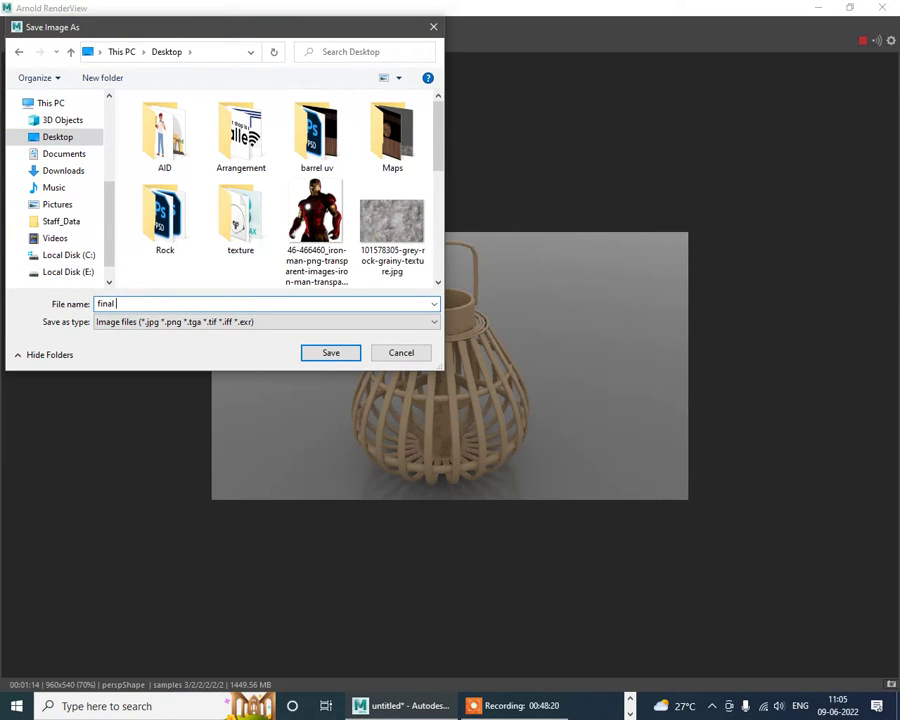
{"action": "type", "text": " rende"}
{"action": "key", "text": "Return"}
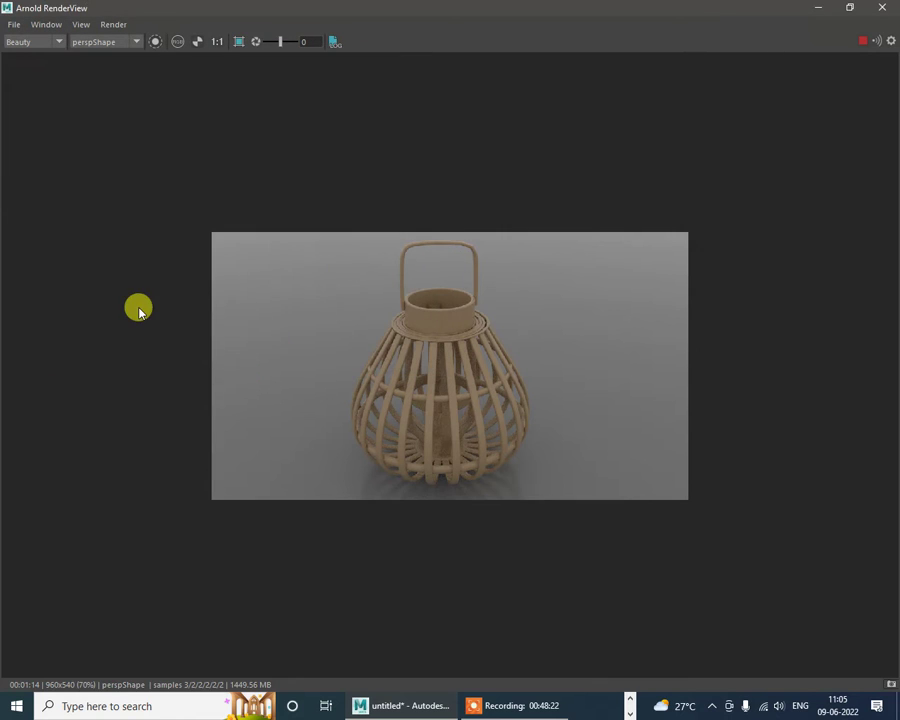
Step: Open final render.jpg from the desktop in Photos and examine the lantern's ribs and rim up close
{"action": "left_click", "coordinate": [819, 9]}
{"action": "left_click", "coordinate": [818, 8]}
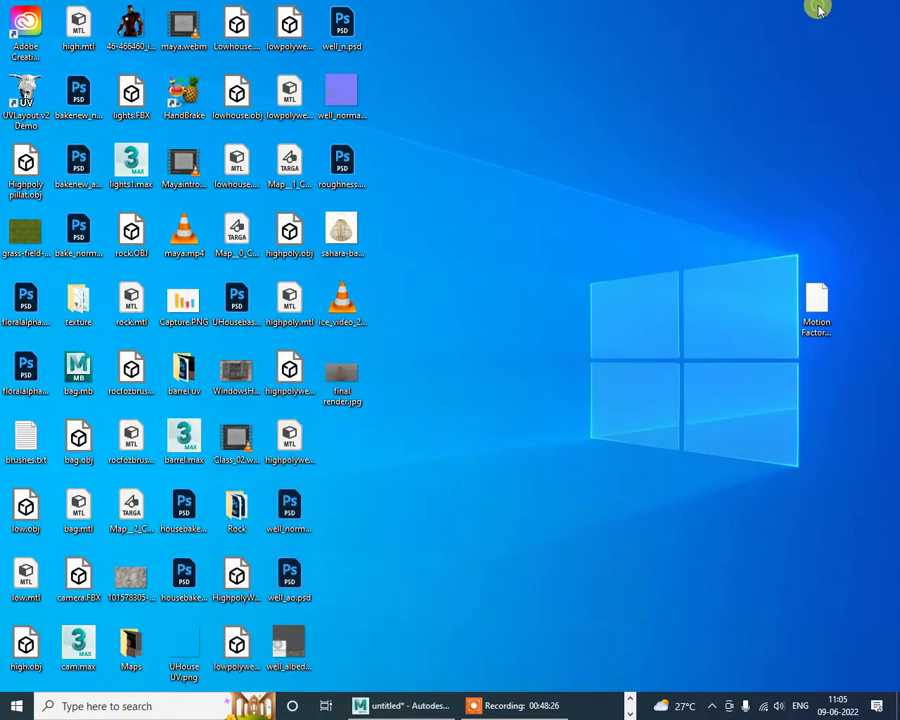
{"action": "double_click", "coordinate": [343, 388]}
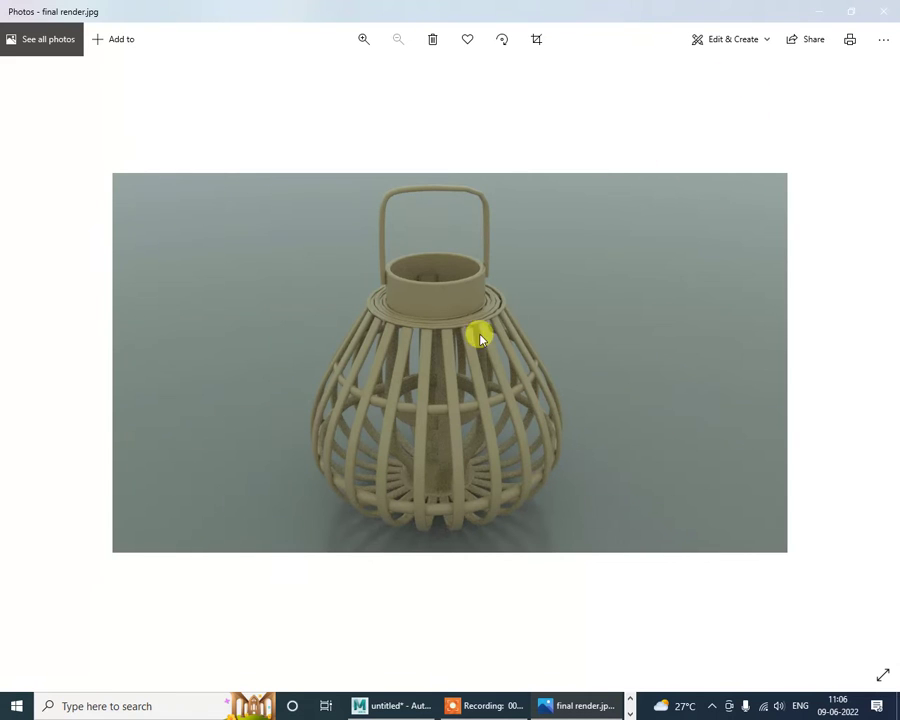
{"action": "scroll", "coordinate": [437, 496], "scroll_direction": "up", "scroll_amount": 2}
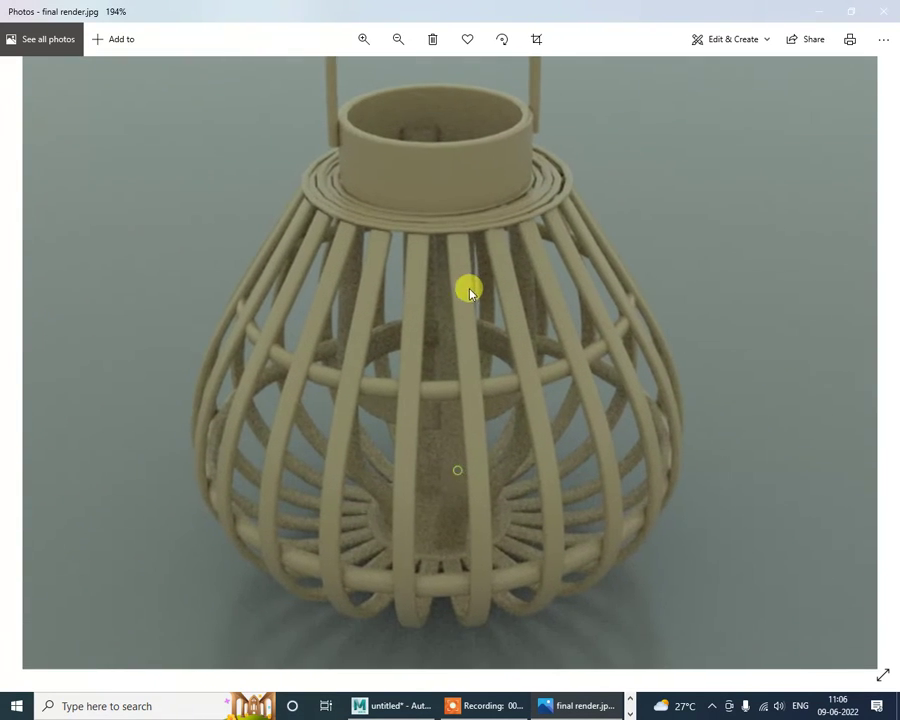
{"action": "scroll", "coordinate": [459, 578], "scroll_direction": "up", "scroll_amount": 1}
{"action": "scroll", "coordinate": [459, 578], "scroll_direction": "up", "scroll_amount": 1}
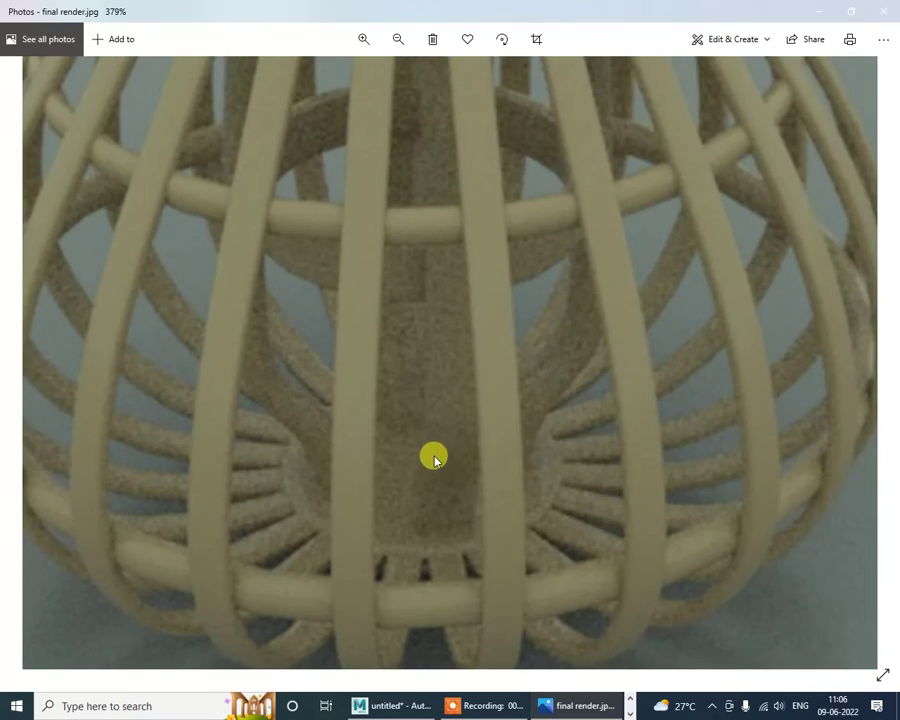
{"action": "scroll", "coordinate": [447, 479], "scroll_direction": "down", "scroll_amount": 3}
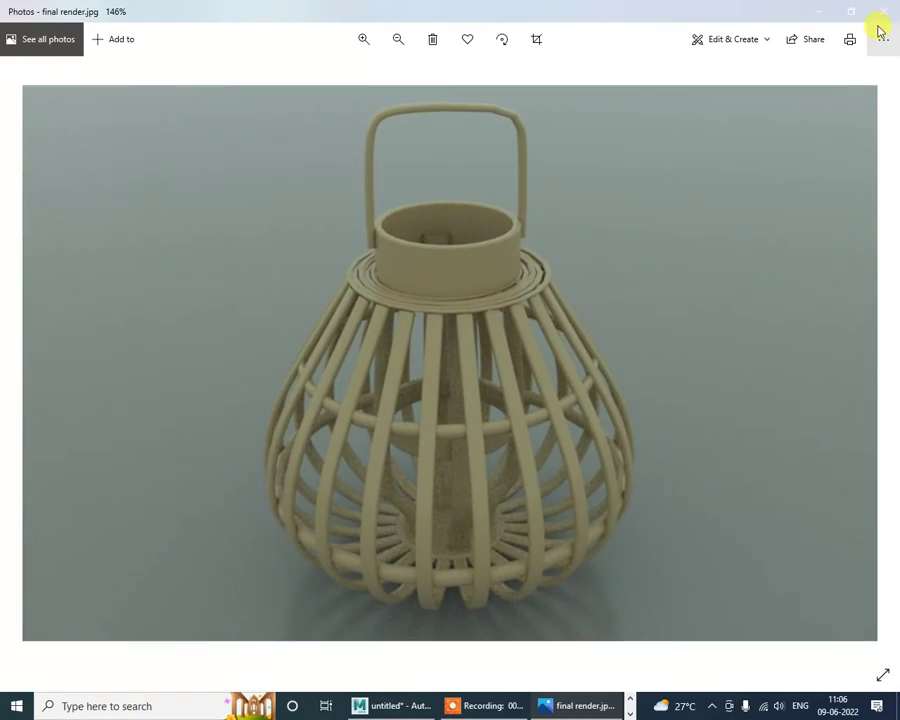
Step: Close the saved image, switch back to Maya and close the Arnold RenderView
{"action": "left_click", "coordinate": [881, 14]}
{"action": "left_click", "coordinate": [400, 704]}
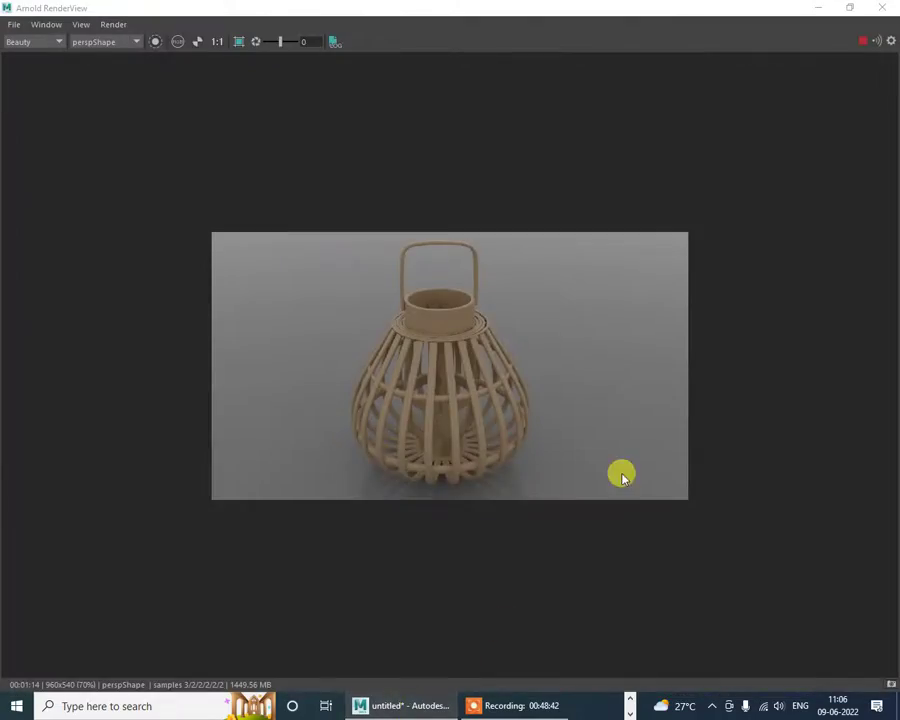
{"action": "left_click", "coordinate": [882, 7]}
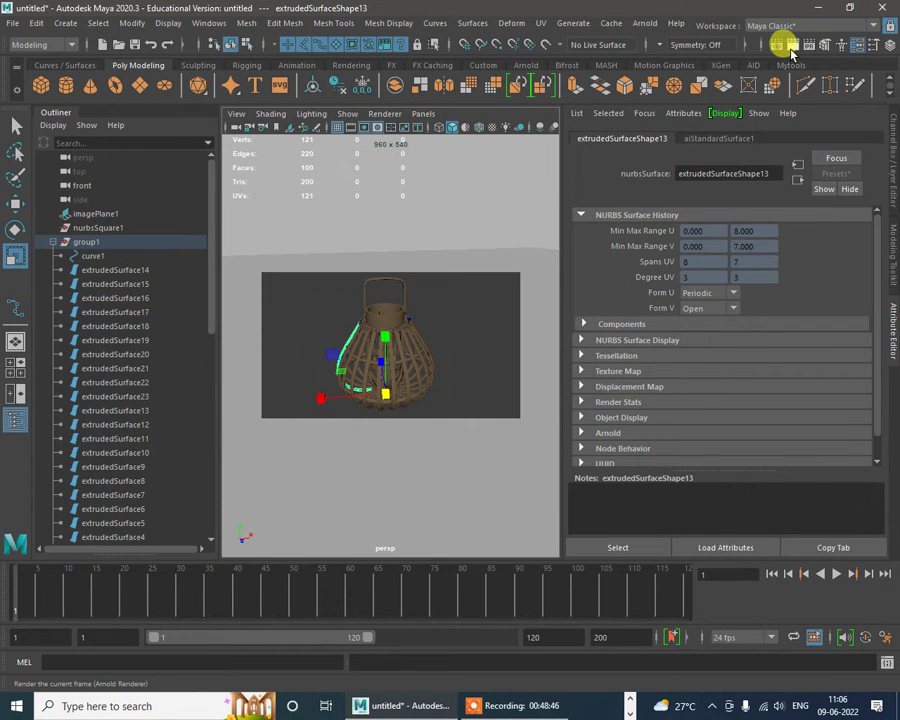
Step: Switch to the Rendering menu set, check the image size in Render Settings, and show the Arnold sampling options
{"action": "left_click", "coordinate": [70, 44]}
{"action": "left_click", "coordinate": [36, 117]}
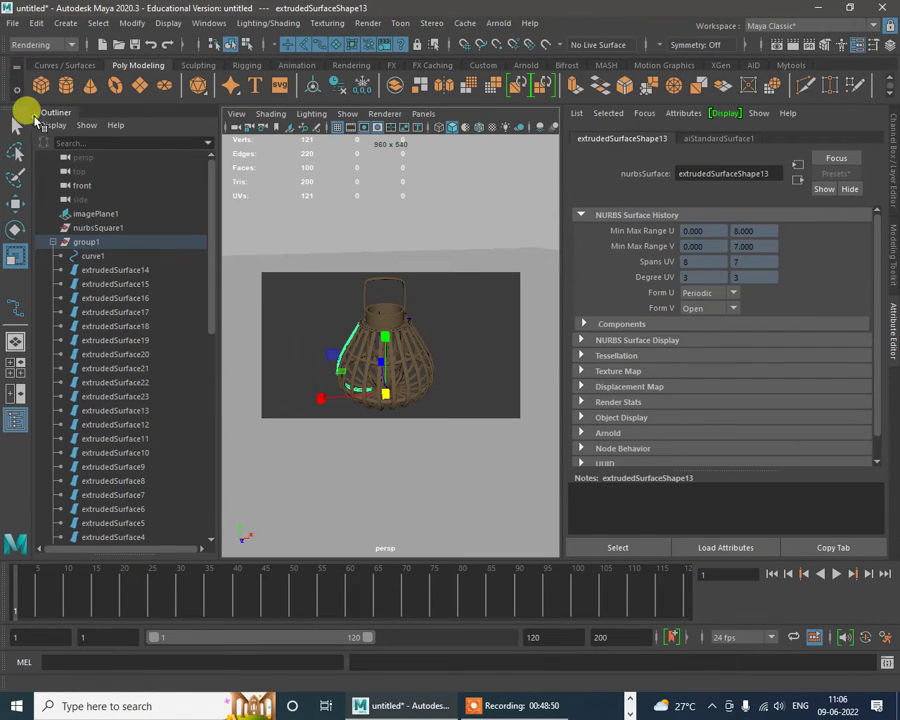
{"action": "left_click", "coordinate": [368, 22]}
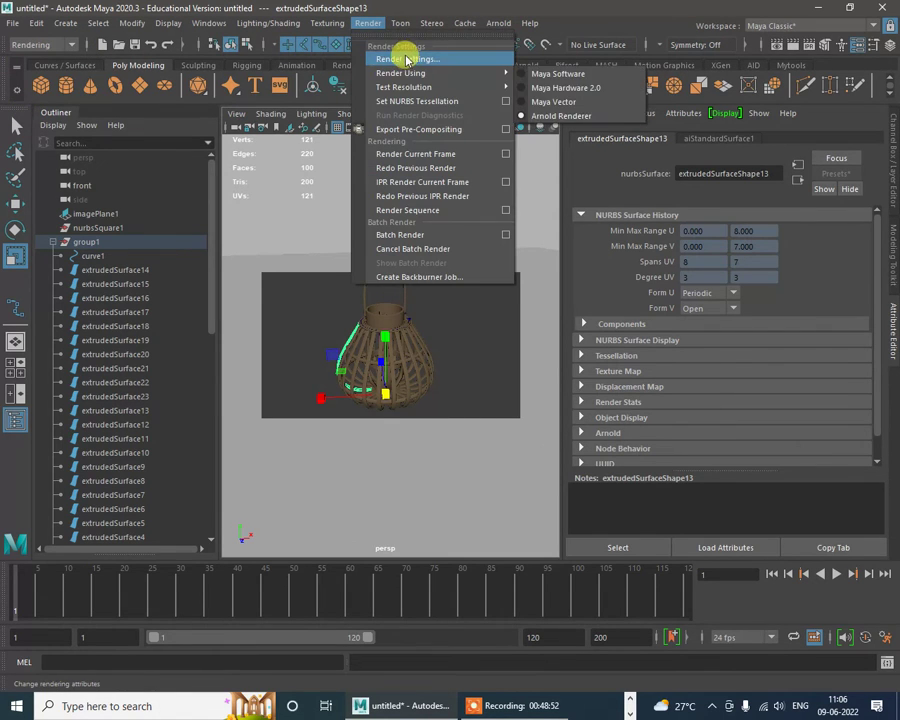
{"action": "left_click", "coordinate": [406, 59]}
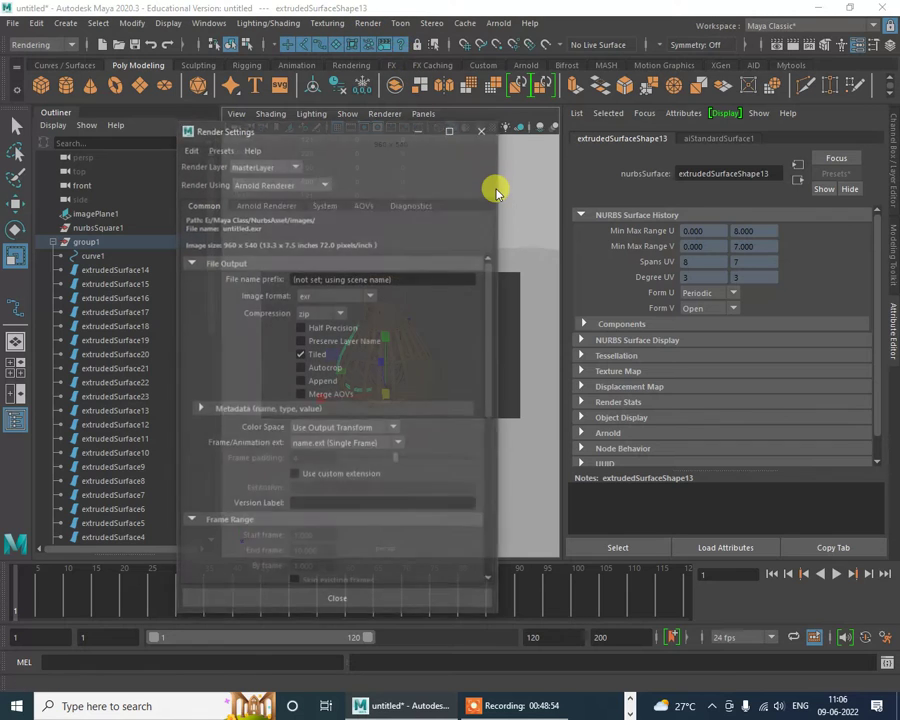
{"action": "scroll", "coordinate": [291, 418], "scroll_direction": "down", "scroll_amount": 3}
{"action": "scroll", "coordinate": [291, 418], "scroll_direction": "down", "scroll_amount": 4}
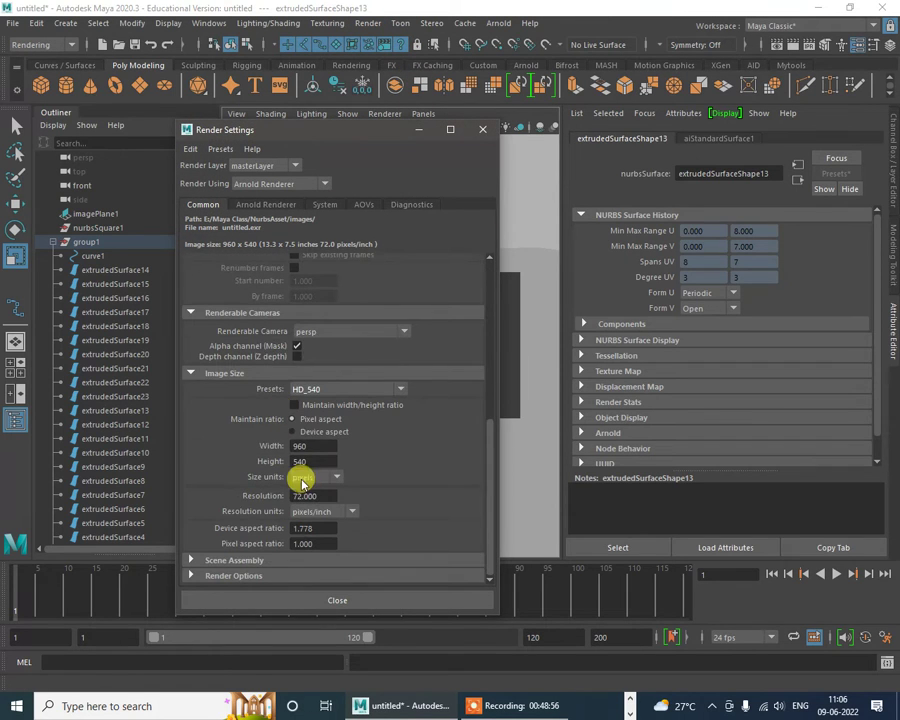
{"action": "left_click", "coordinate": [258, 204]}
Step: Try Camera (AA) sampling values of 6 and 2
{"action": "left_click_drag", "start_coordinate": [308, 279], "coordinate": [261, 290]}
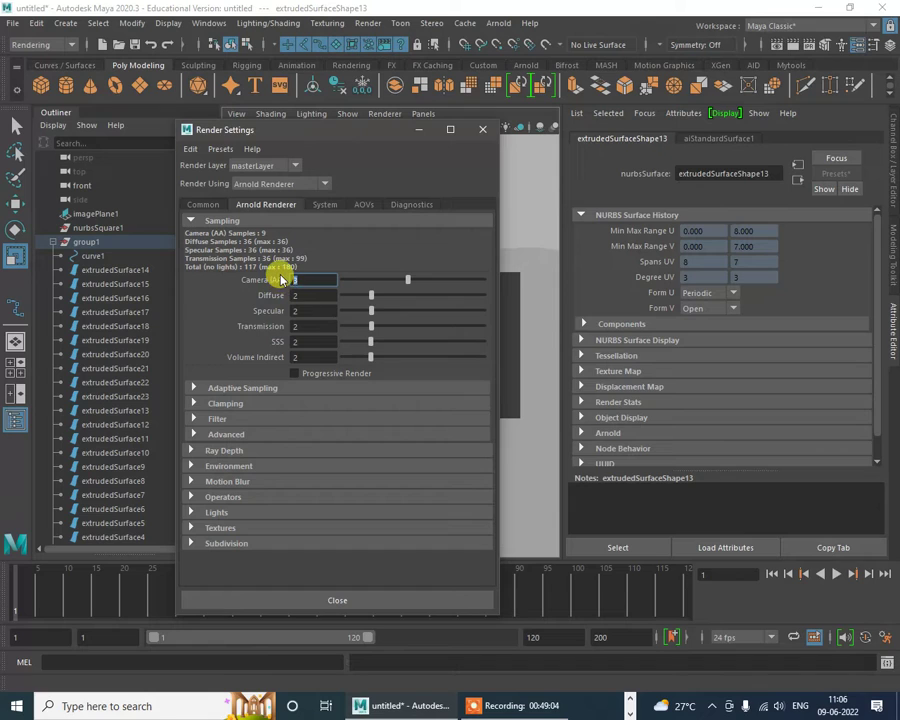
{"action": "type", "text": "6"}
{"action": "key", "text": "Return"}
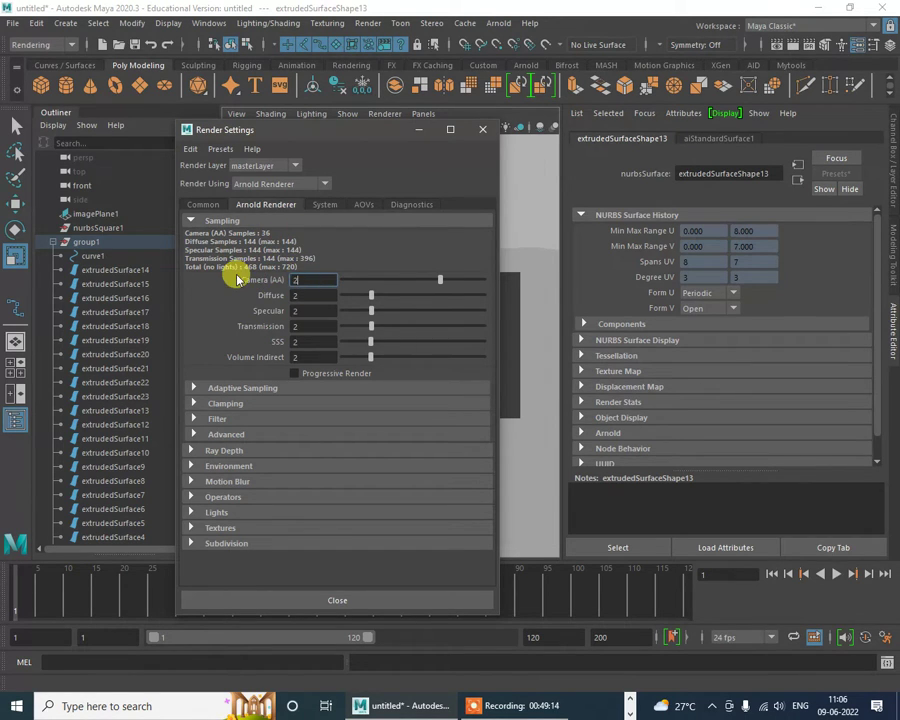
{"action": "key", "text": "Return"}
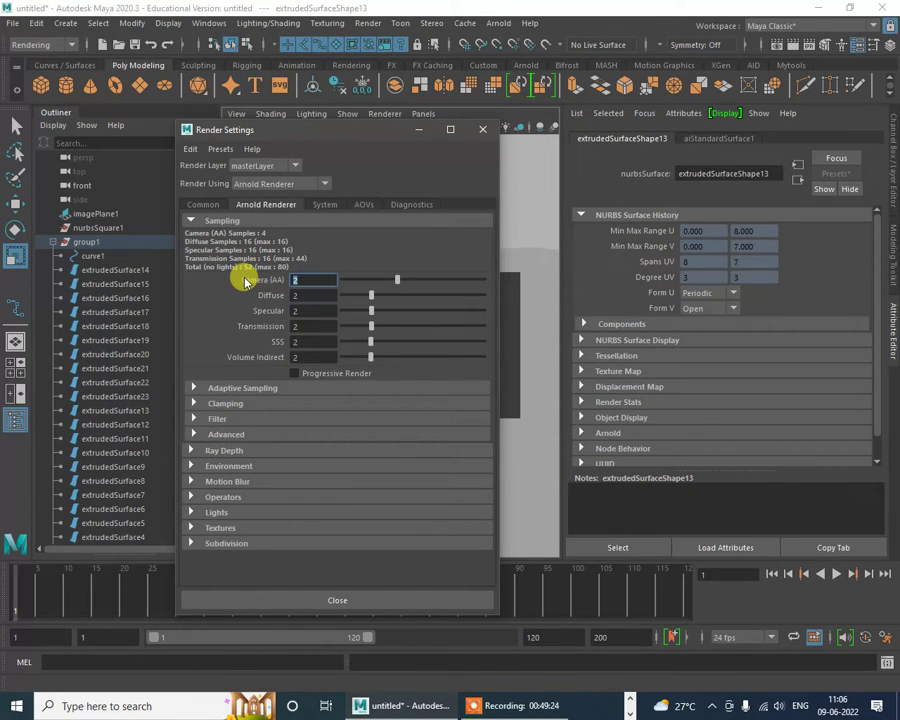
Step: Set Camera (AA) samples to 8 and minimize Render Settings
{"action": "type", "text": "8"}
{"action": "key", "text": "Return"}
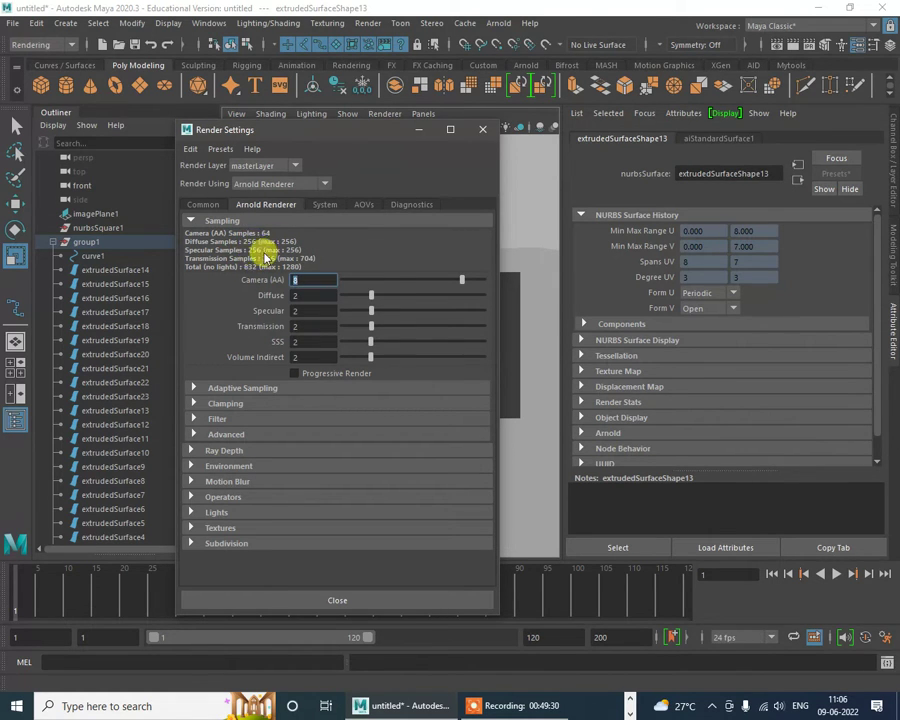
{"action": "left_click", "coordinate": [418, 130]}
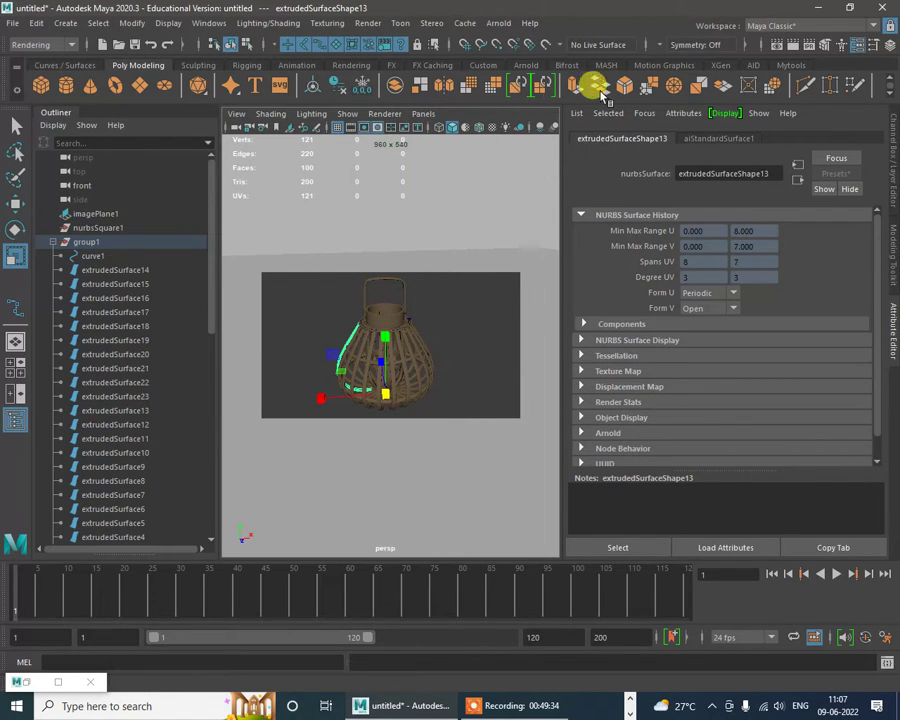
Step: Render the current frame of the lantern in the Render View using Arnold
{"action": "left_click", "coordinate": [370, 23]}
{"action": "mouse_move", "coordinate": [405, 74]}
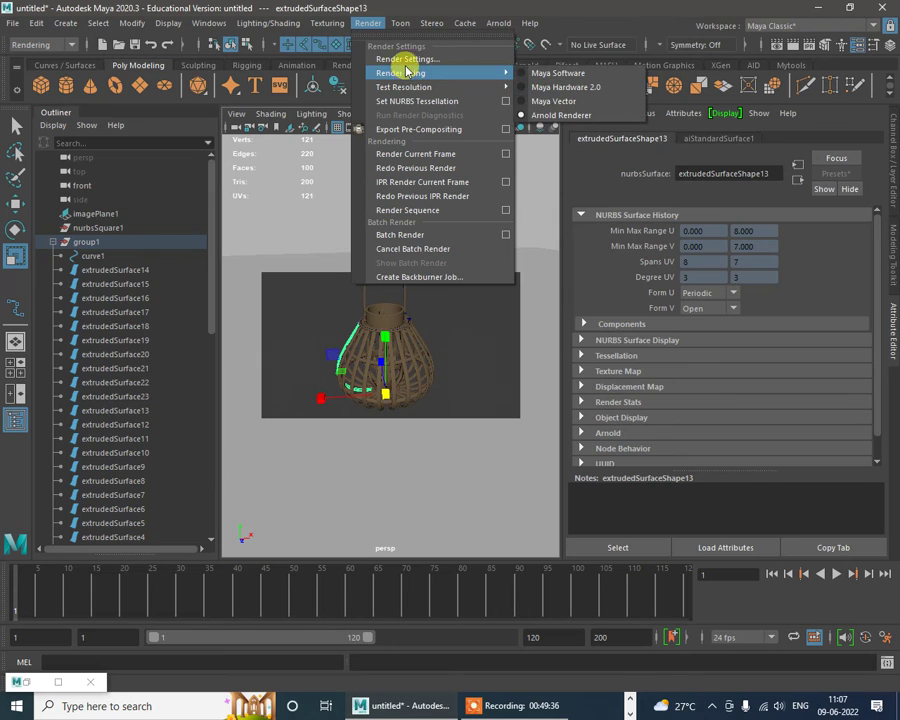
{"action": "left_click", "coordinate": [417, 155]}
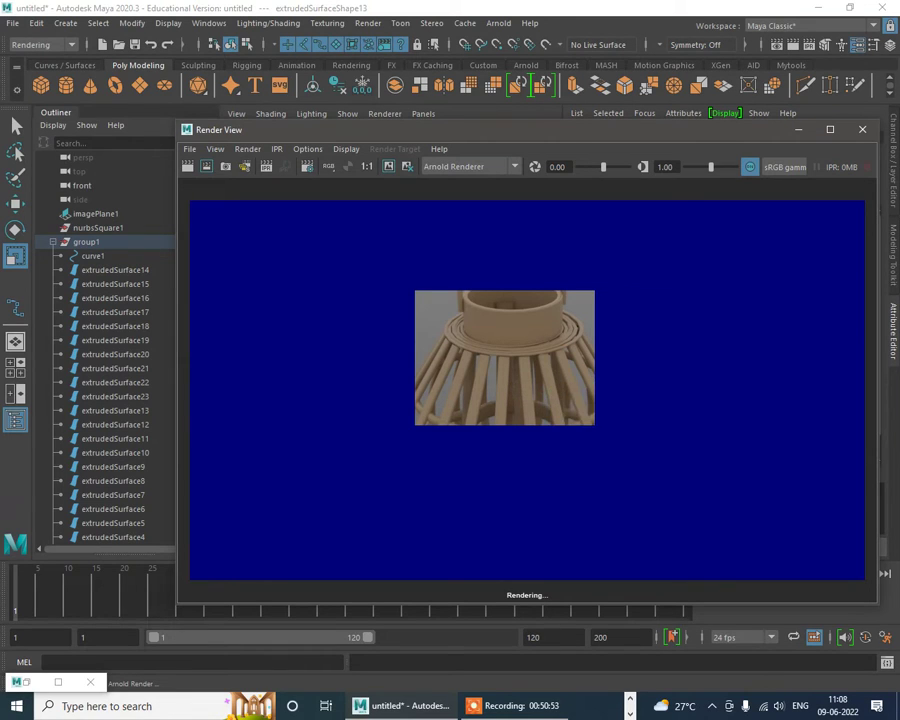
Step: Bring the east.co.uk Bamboo Lantern page on screen in Chrome, dismiss its mailing-list popup and examine the main product photo
{"action": "left_click", "coordinate": [630, 699]}
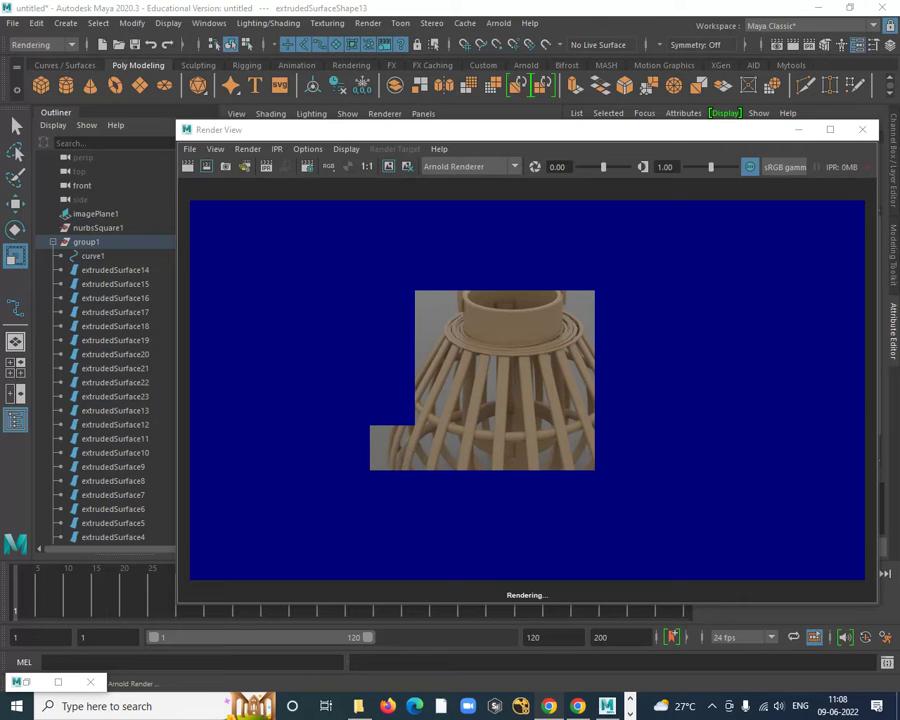
{"action": "left_click_drag", "start_coordinate": [899, 30], "coordinate": [337, 55]}
{"action": "scroll", "coordinate": [430, 285], "scroll_direction": "down", "scroll_amount": 3}
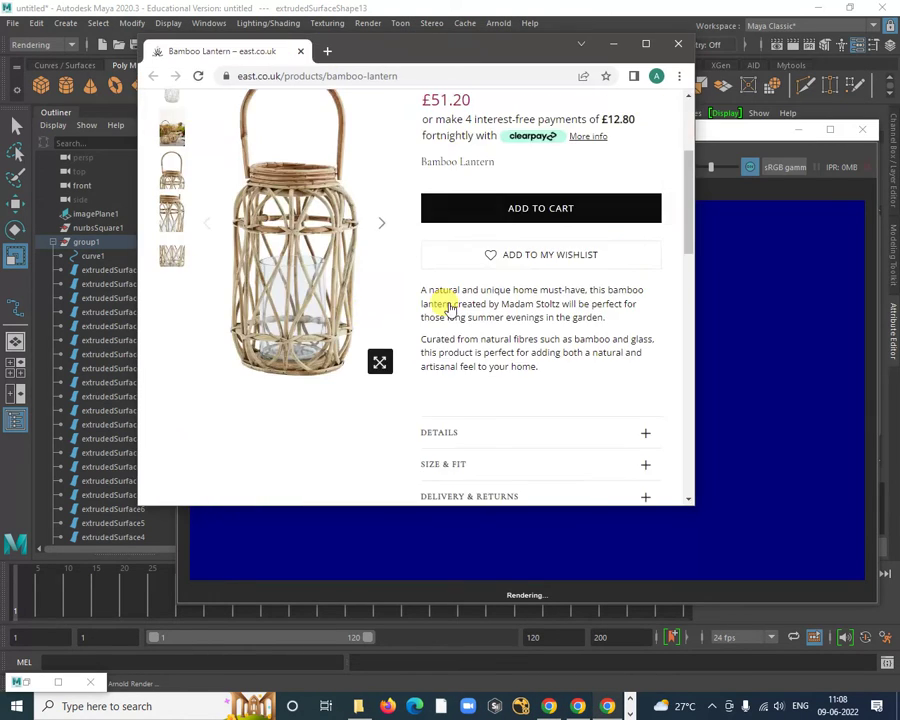
{"action": "scroll", "coordinate": [300, 362], "scroll_direction": "up", "scroll_amount": 2}
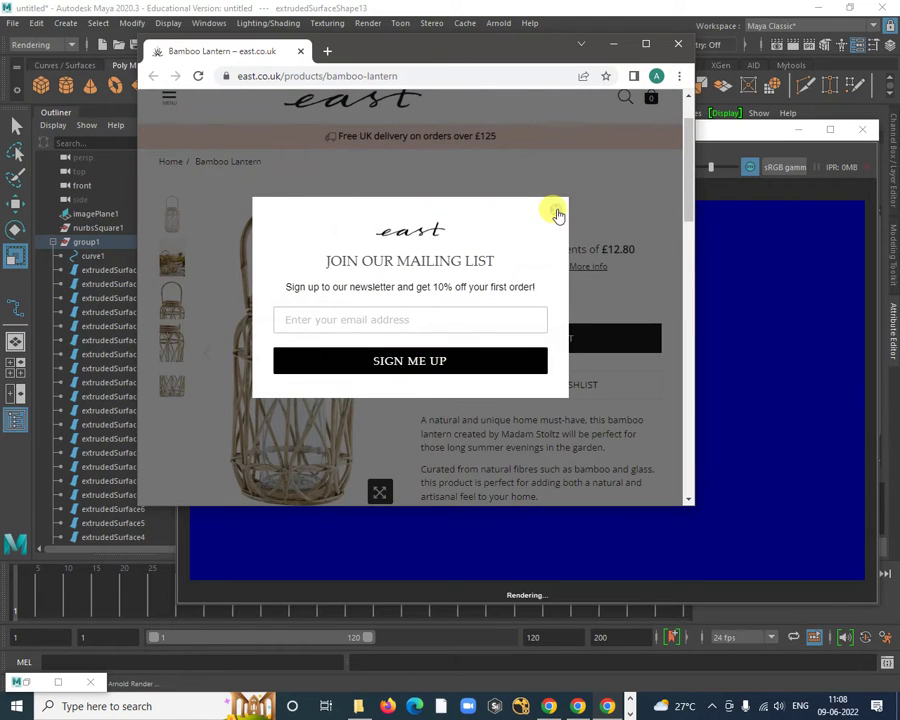
{"action": "left_click", "coordinate": [556, 212]}
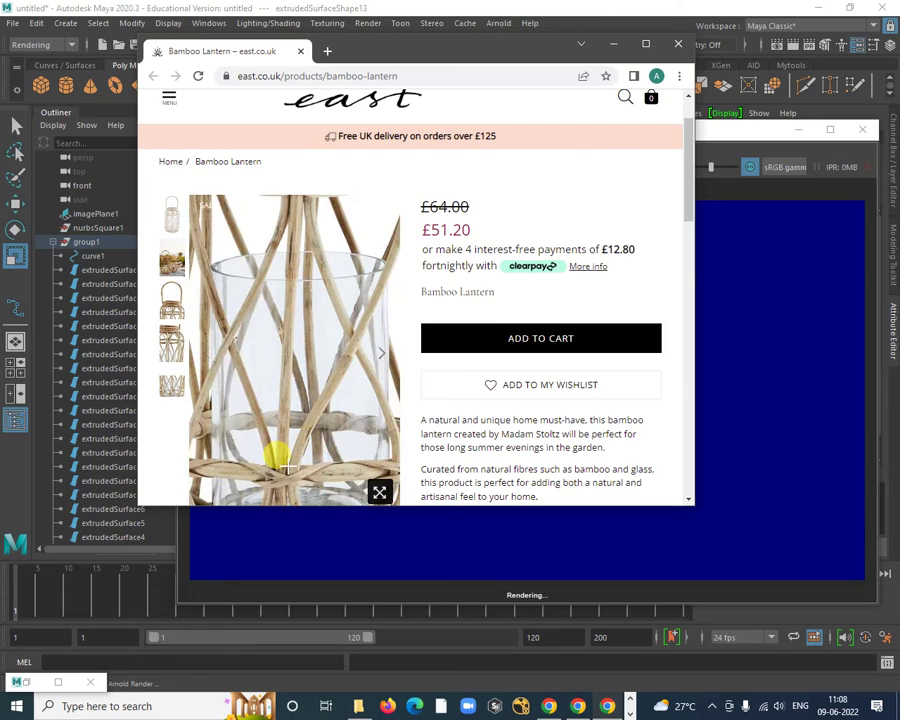
{"action": "scroll", "coordinate": [287, 465], "scroll_direction": "down", "scroll_amount": 3}
{"action": "scroll", "coordinate": [311, 364], "scroll_direction": "up", "scroll_amount": 2}
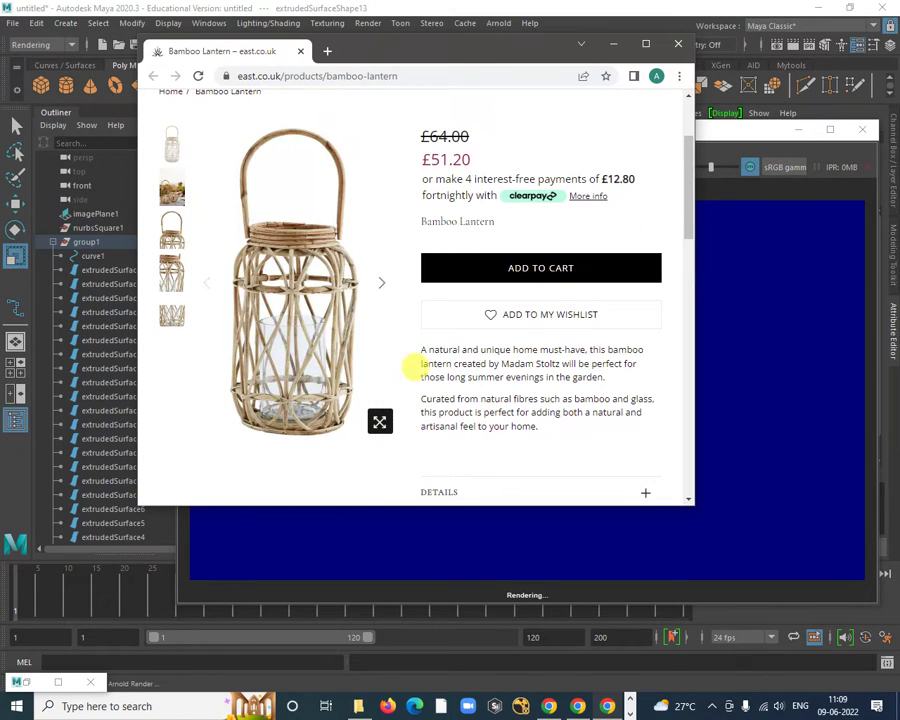
Step: Examine the close-up photo of the bamboo lantern's handle and rim, skim the rest of the page and close its browser window
{"action": "left_click", "coordinate": [176, 238]}
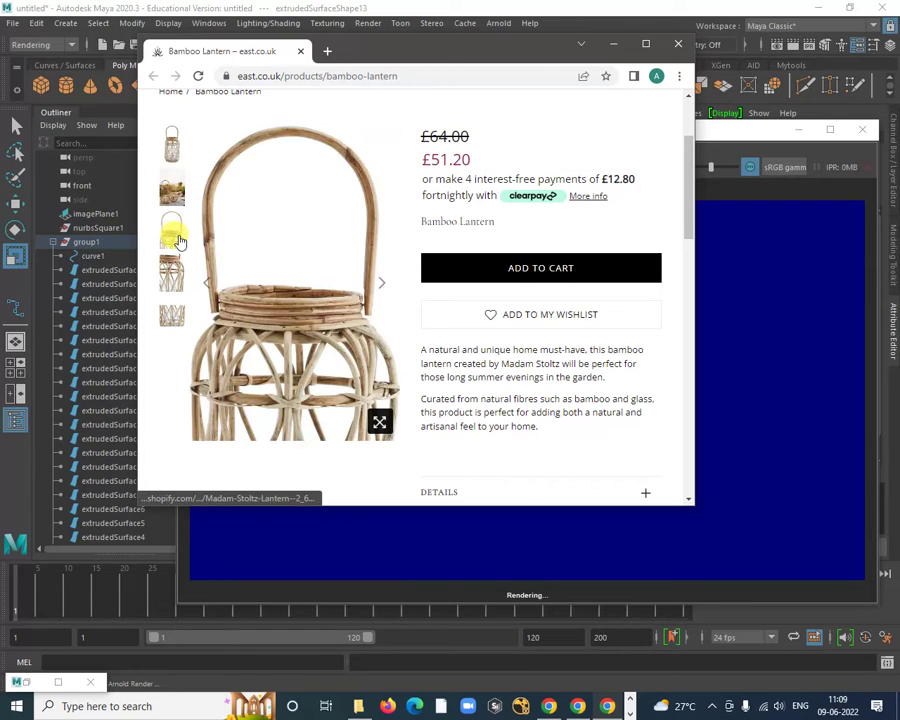
{"action": "scroll", "coordinate": [265, 322], "scroll_direction": "down", "scroll_amount": 2}
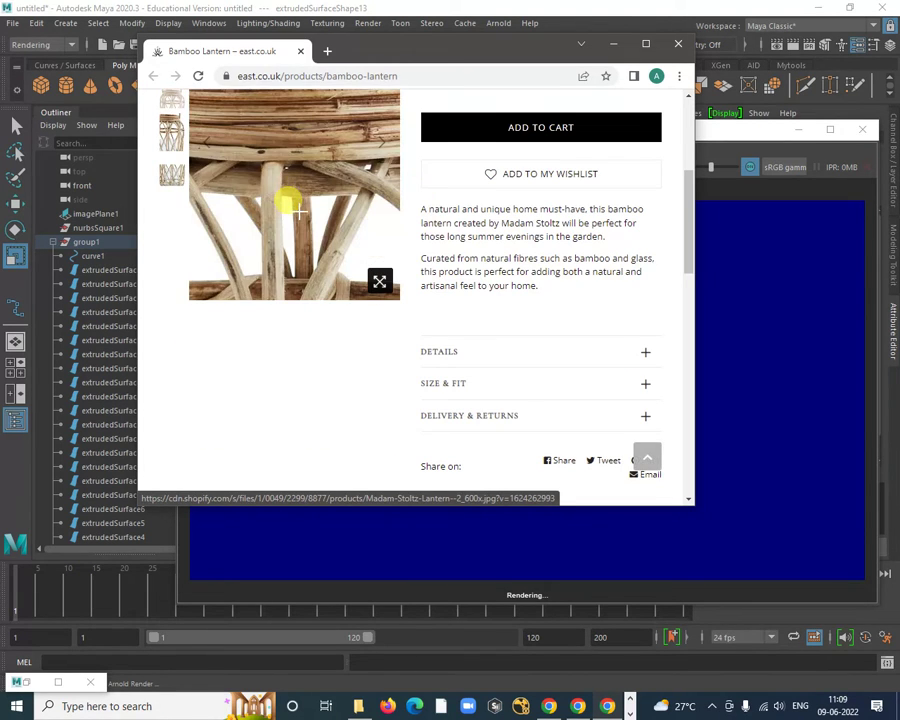
{"action": "scroll", "coordinate": [320, 215], "scroll_direction": "down", "scroll_amount": 2}
{"action": "scroll", "coordinate": [426, 386], "scroll_direction": "down", "scroll_amount": 8}
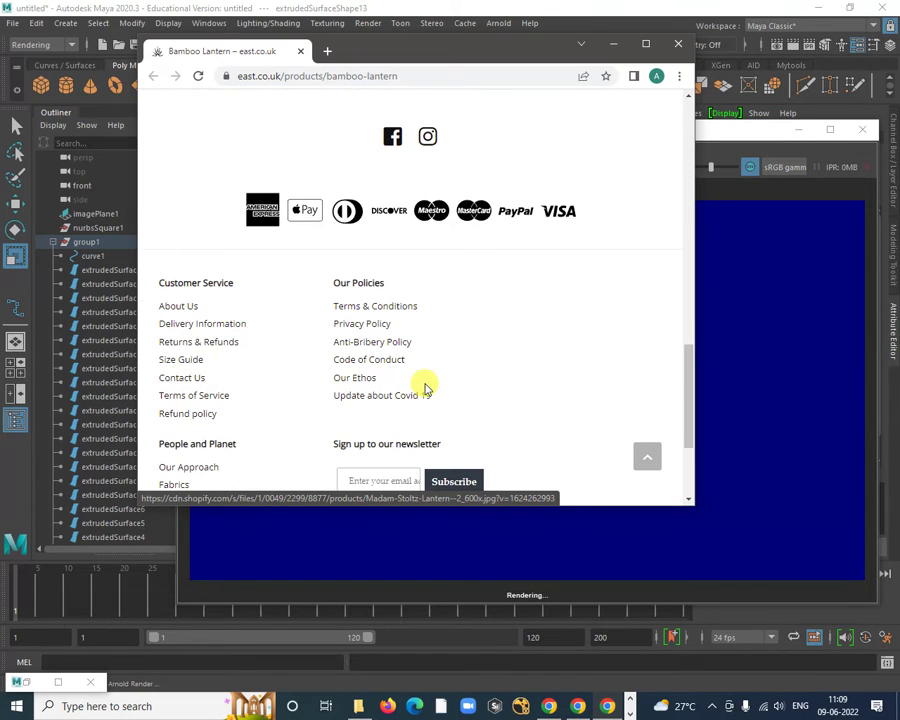
{"action": "left_click_drag", "start_coordinate": [619, 44], "coordinate": [731, 59]}
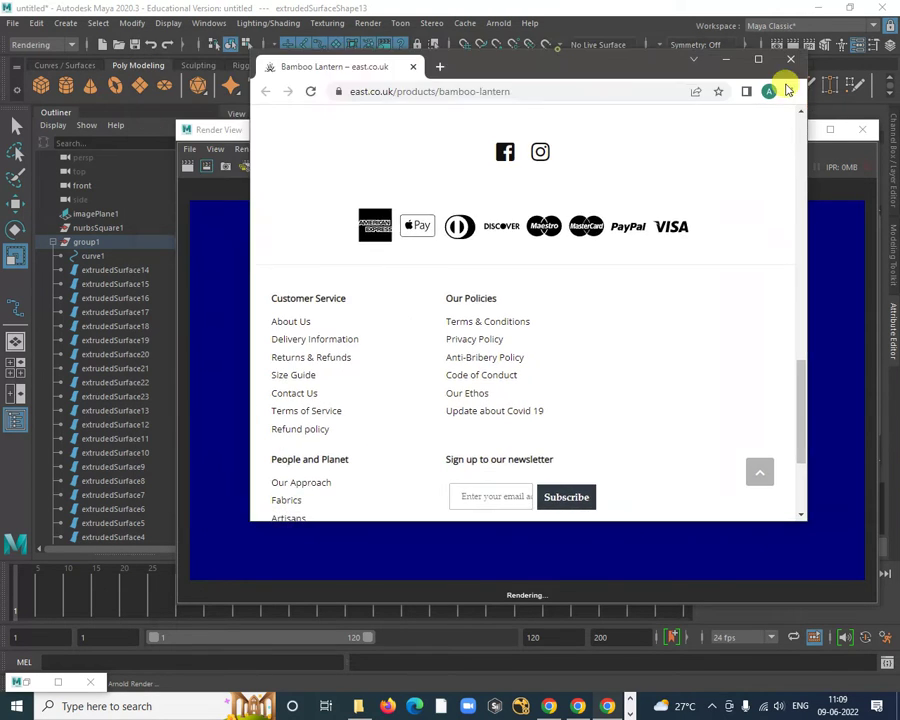
{"action": "left_click", "coordinate": [791, 59]}
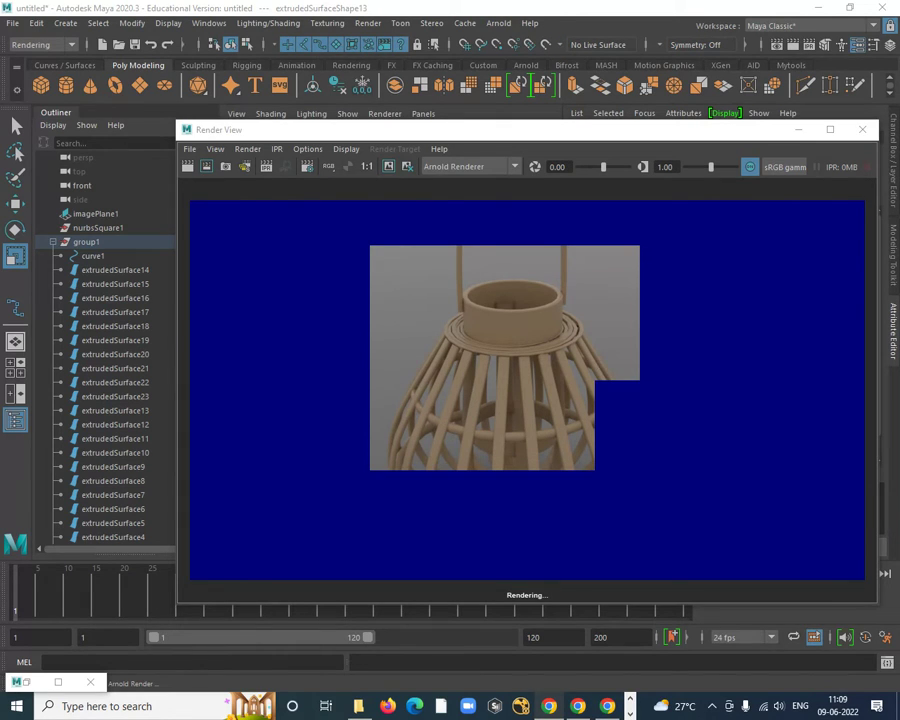
Step: Bring the Google image results for Lantern on screen and browse related images of rattan lanterns as references
{"action": "left_click_drag", "start_coordinate": [899, 150], "coordinate": [209, 127]}
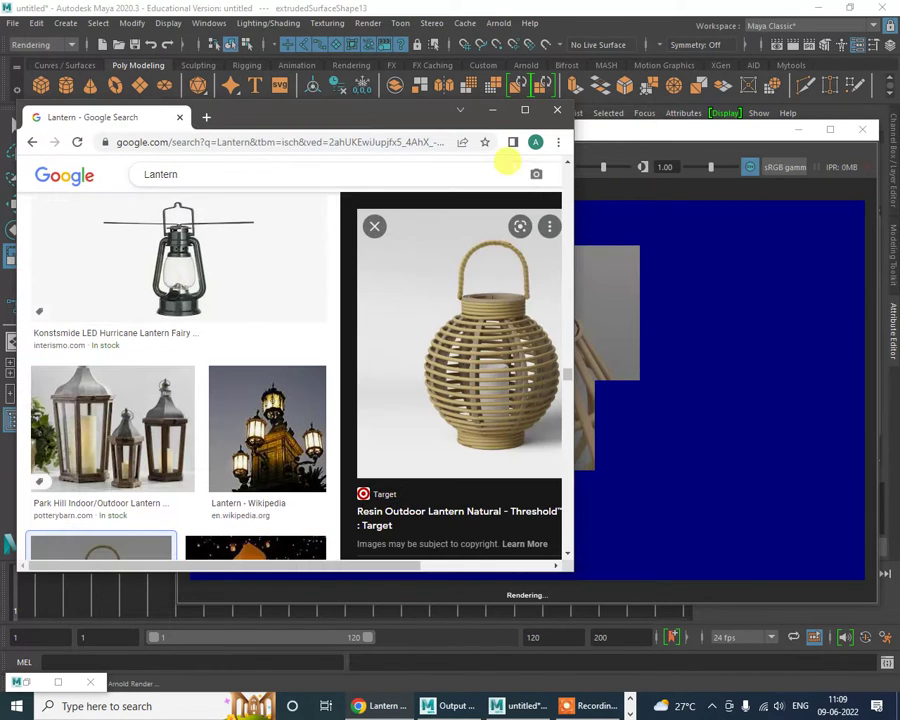
{"action": "left_click", "coordinate": [521, 109]}
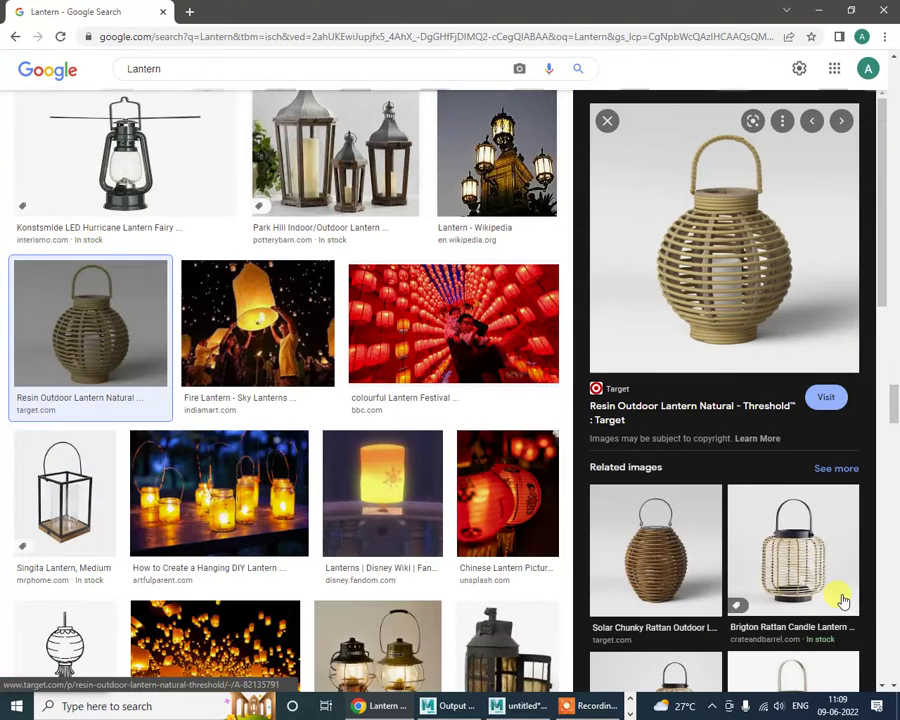
{"action": "left_click", "coordinate": [795, 575]}
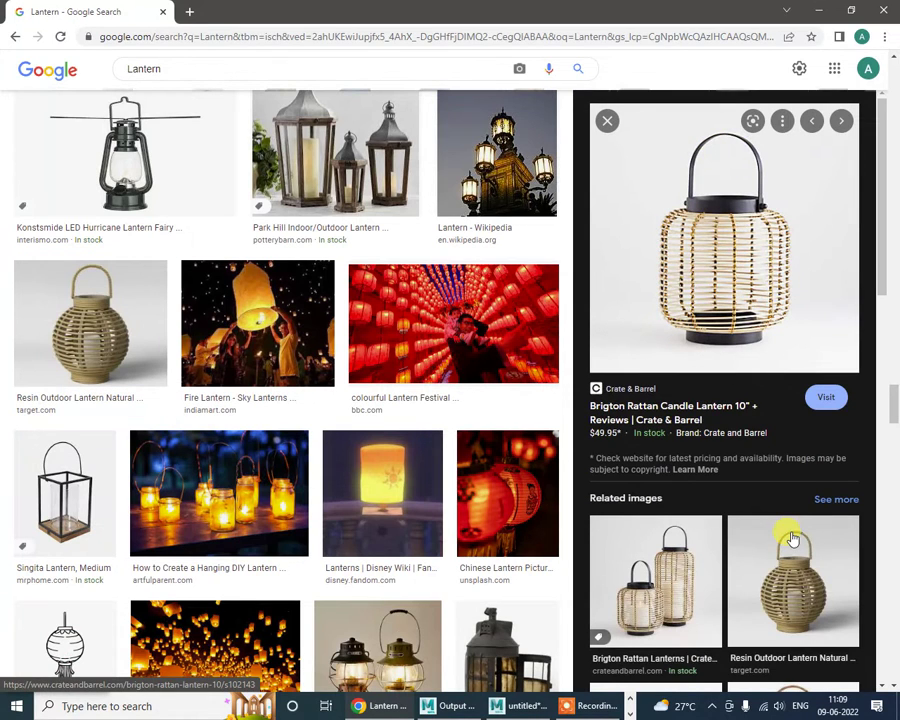
{"action": "left_click", "coordinate": [791, 540]}
{"action": "scroll", "coordinate": [683, 412], "scroll_direction": "down", "scroll_amount": 2}
{"action": "left_click", "coordinate": [683, 412]}
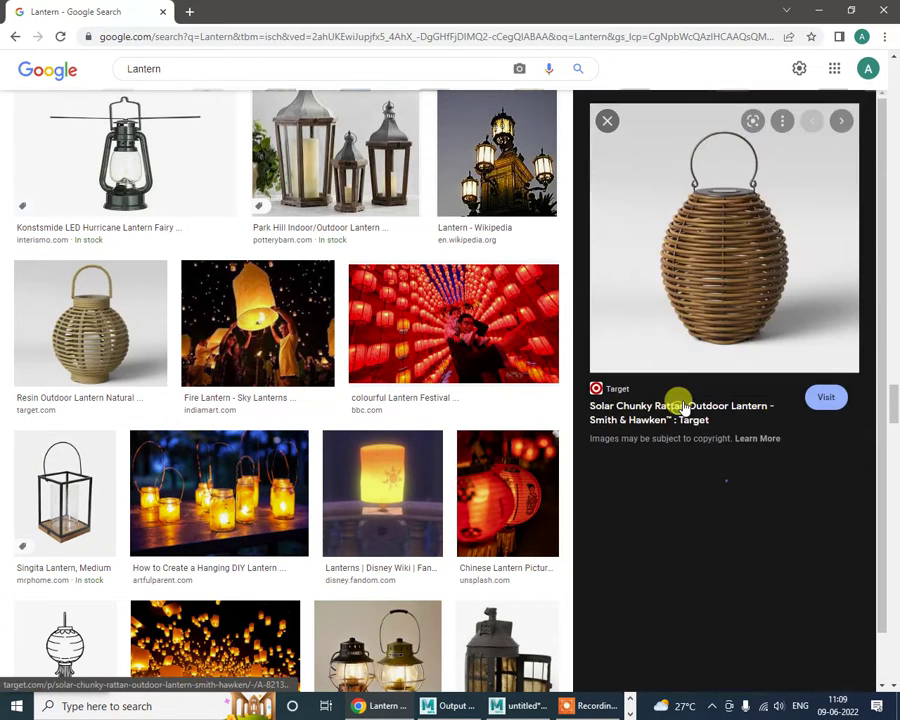
{"action": "scroll", "coordinate": [703, 388], "scroll_direction": "down", "scroll_amount": 1}
{"action": "scroll", "coordinate": [701, 400], "scroll_direction": "down", "scroll_amount": 4}
{"action": "scroll", "coordinate": [713, 307], "scroll_direction": "up", "scroll_amount": 3}
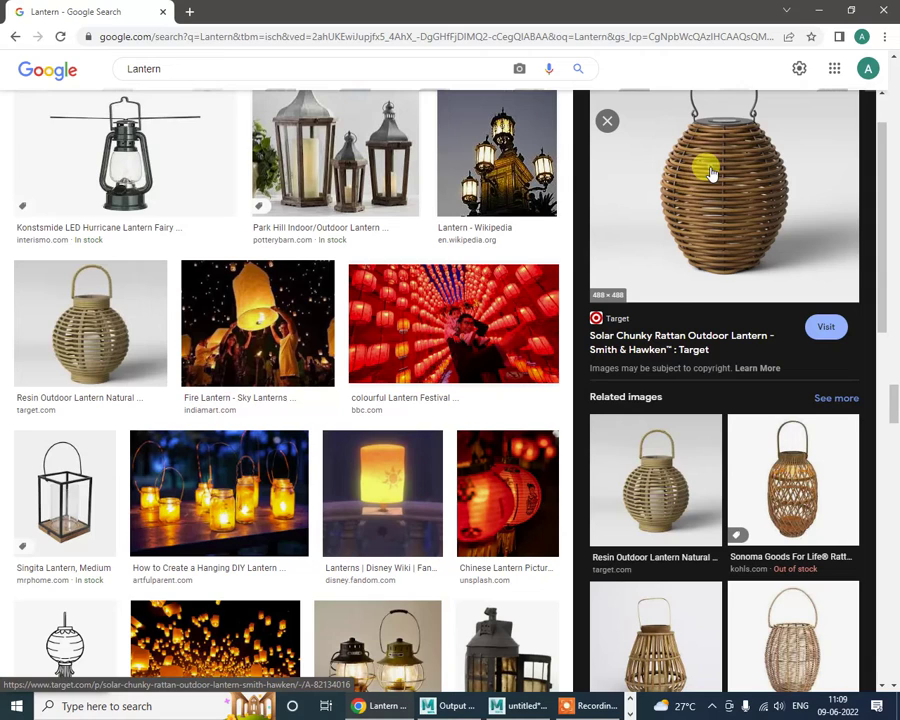
Step: Open the Solar Chunky Rattan Outdoor Lantern page at Target, examine the woven rattan strands up close, and minimize the browser
{"action": "left_click", "coordinate": [710, 174]}
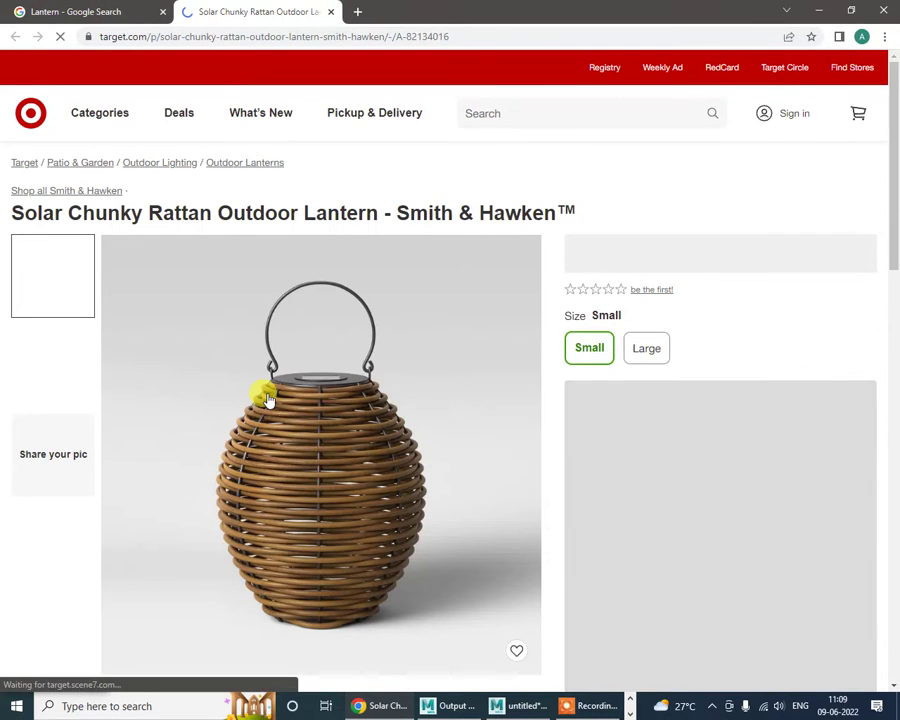
{"action": "mouse_move", "coordinate": [262, 392]}
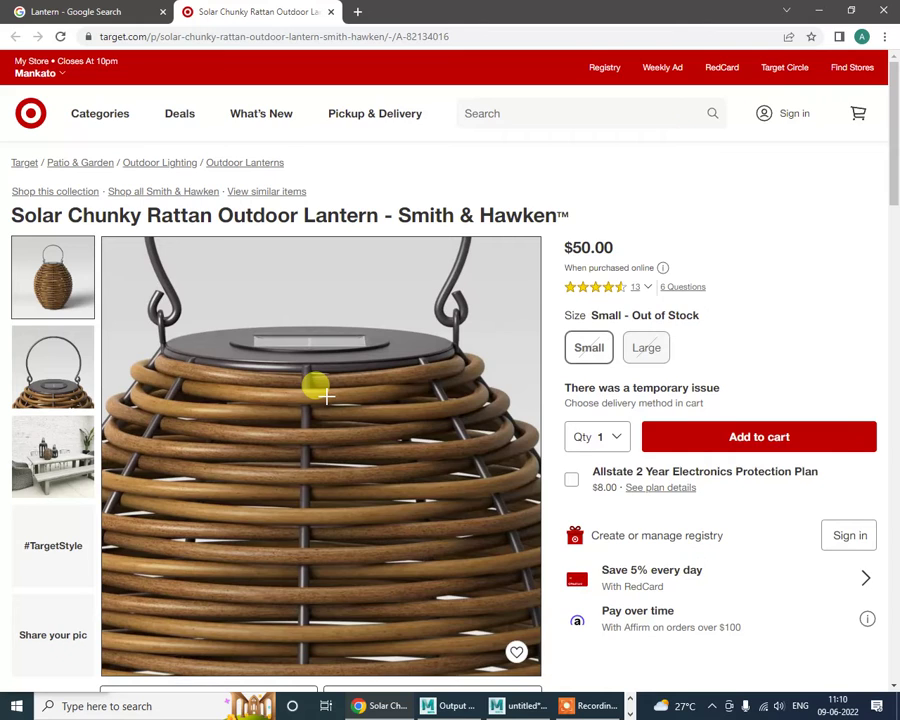
{"action": "scroll", "coordinate": [320, 393], "scroll_direction": "down", "scroll_amount": 2}
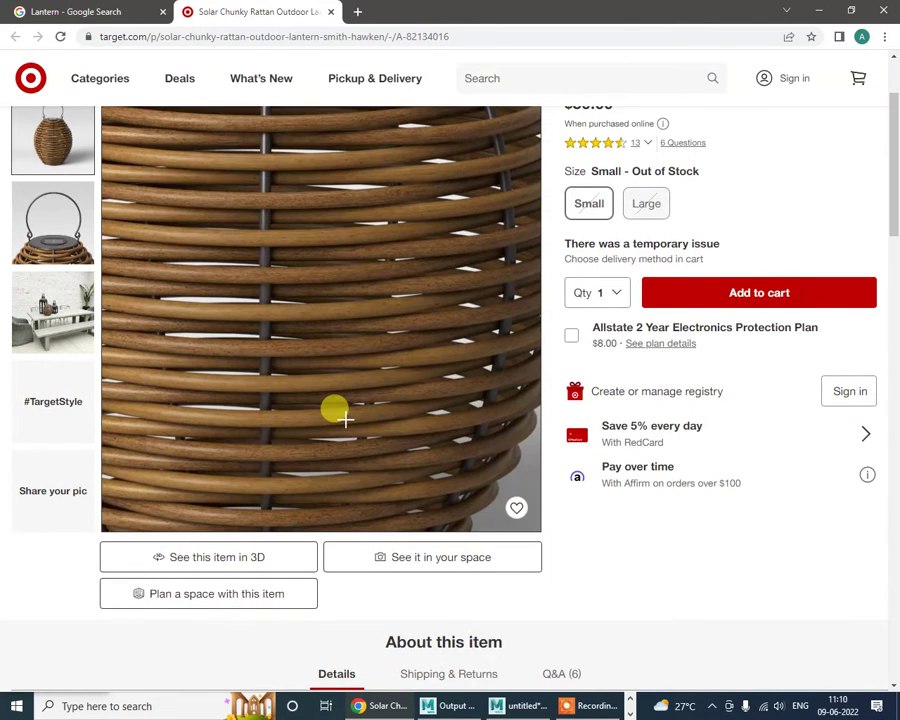
{"action": "scroll", "coordinate": [344, 419], "scroll_direction": "down", "scroll_amount": 1}
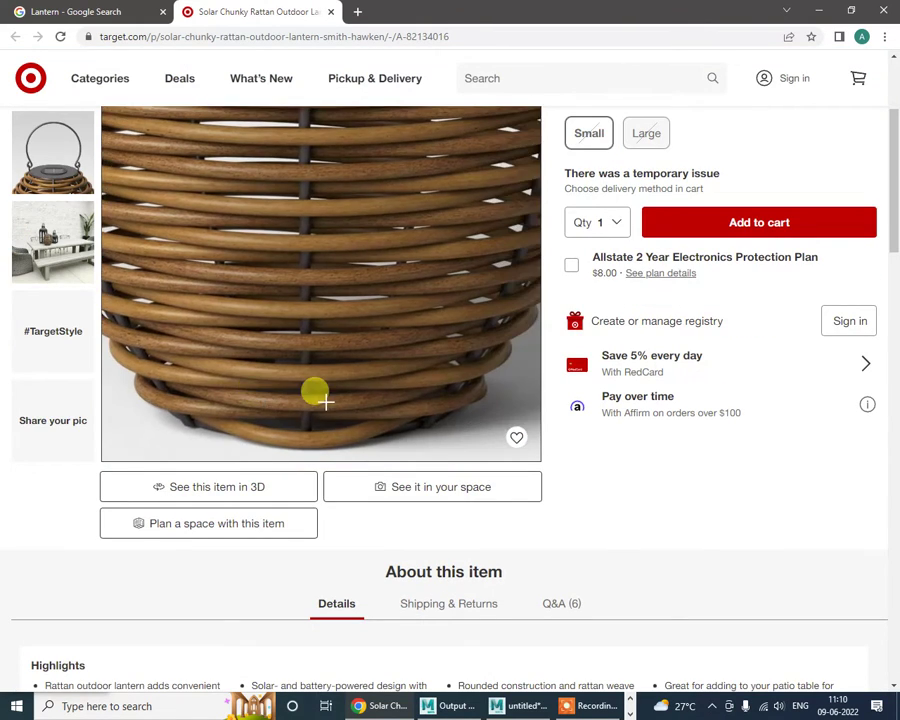
{"action": "scroll", "coordinate": [329, 324], "scroll_direction": "up", "scroll_amount": 1}
{"action": "scroll", "coordinate": [325, 290], "scroll_direction": "up", "scroll_amount": 1}
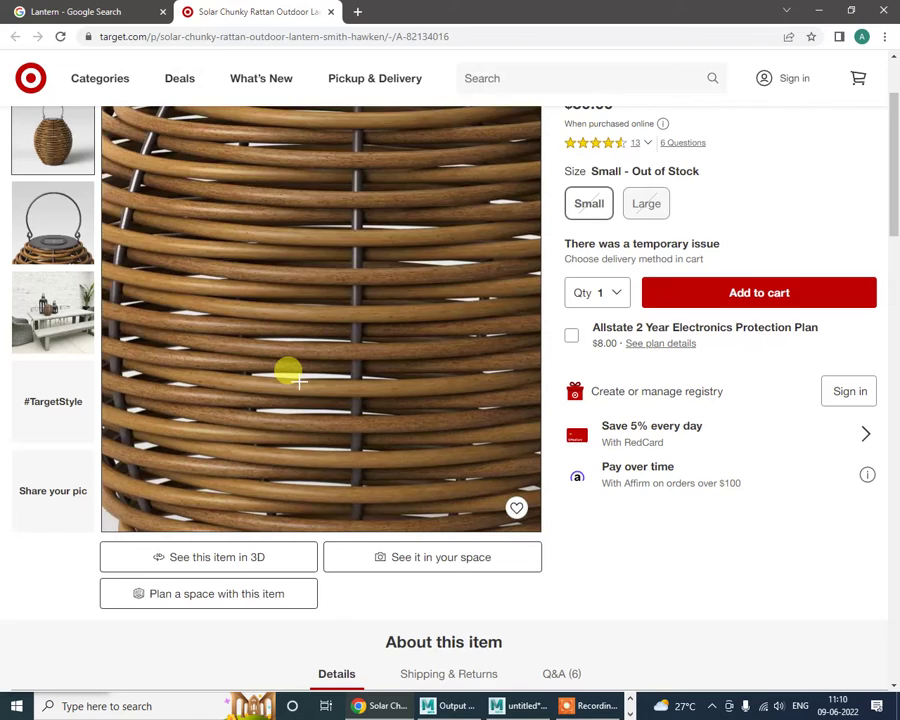
{"action": "scroll", "coordinate": [290, 372], "scroll_direction": "down", "scroll_amount": 3}
{"action": "scroll", "coordinate": [295, 380], "scroll_direction": "up", "scroll_amount": 3}
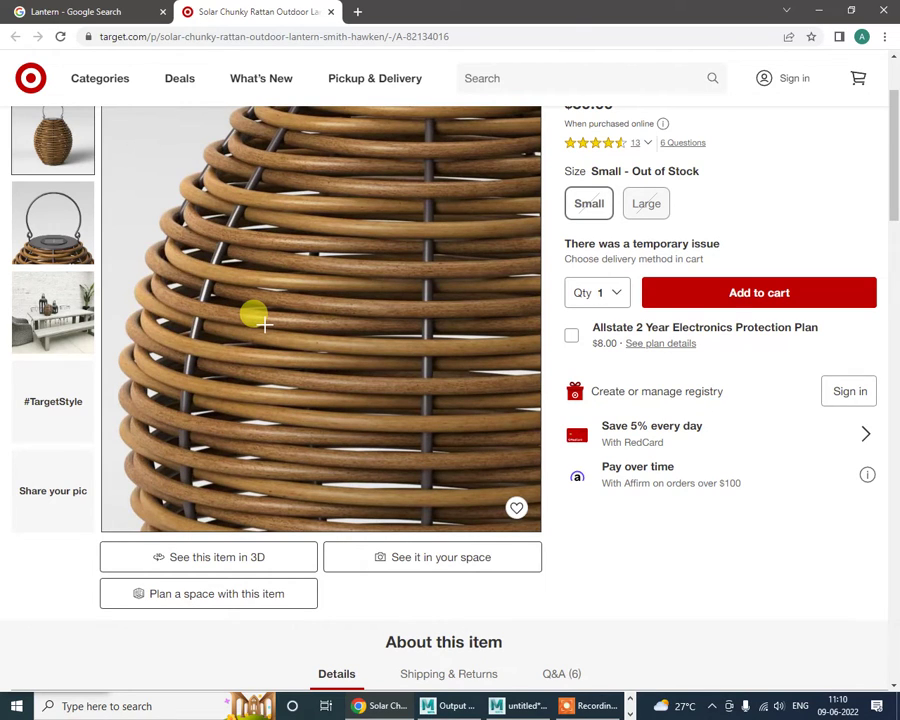
{"action": "scroll", "coordinate": [203, 291], "scroll_direction": "down", "scroll_amount": 1}
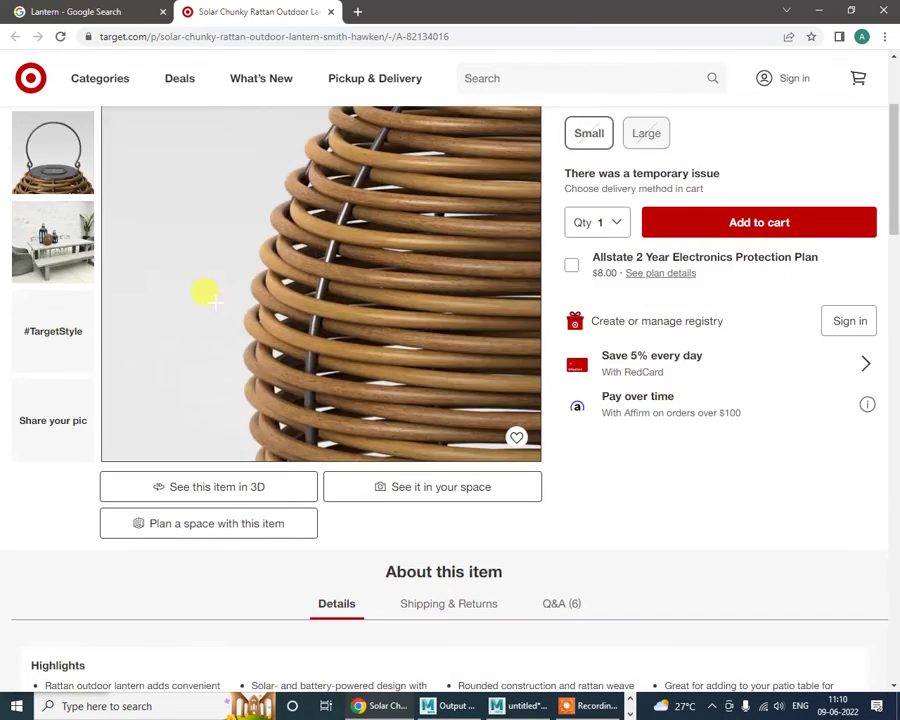
{"action": "left_click", "coordinate": [818, 10]}
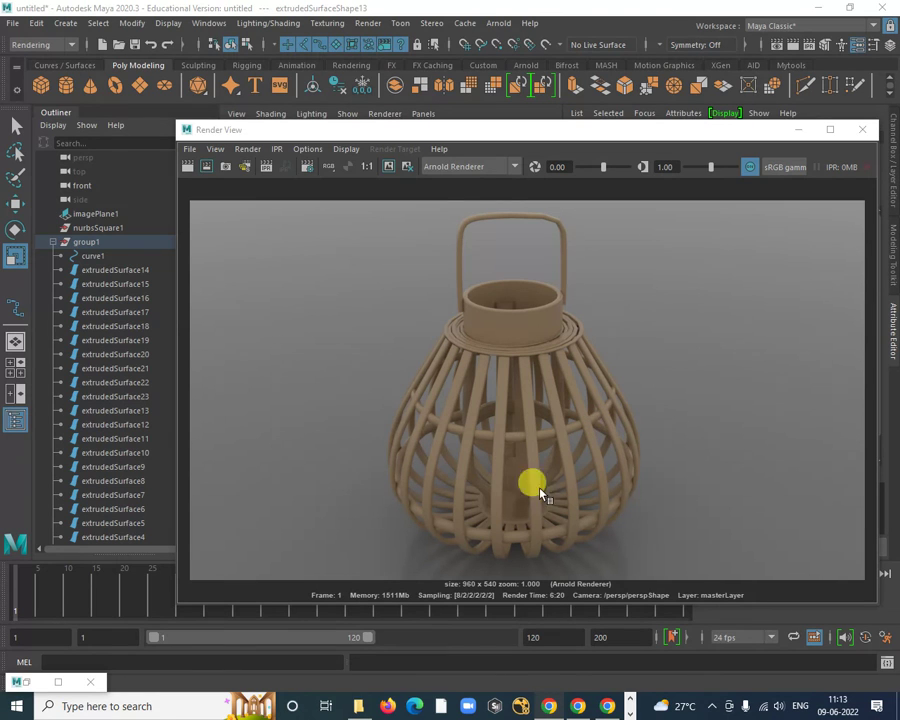
Step: Inspect the finished lantern render, start saving the image and choose the Desktop as its destination folder
{"action": "scroll", "coordinate": [536, 470], "scroll_direction": "up", "scroll_amount": 1}
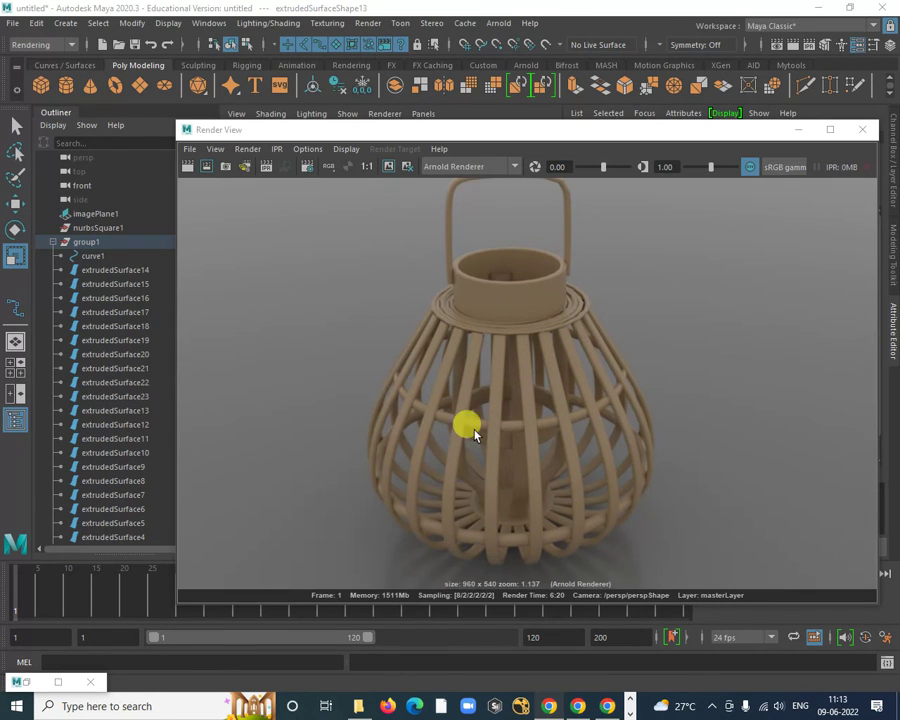
{"action": "scroll", "coordinate": [599, 389], "scroll_direction": "down", "scroll_amount": 1}
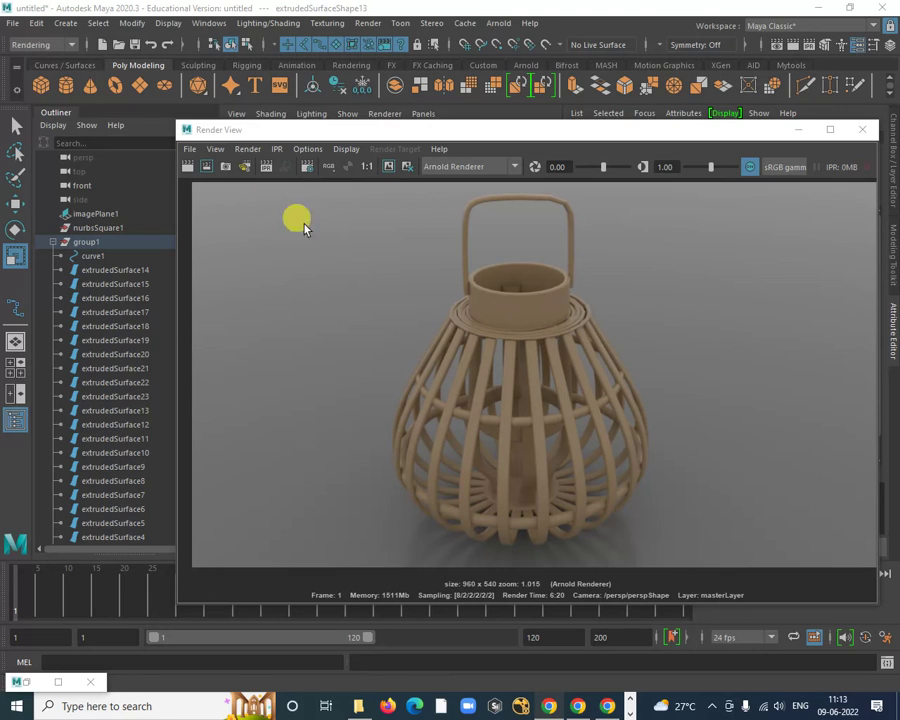
{"action": "left_click", "coordinate": [188, 148]}
{"action": "left_click", "coordinate": [257, 194]}
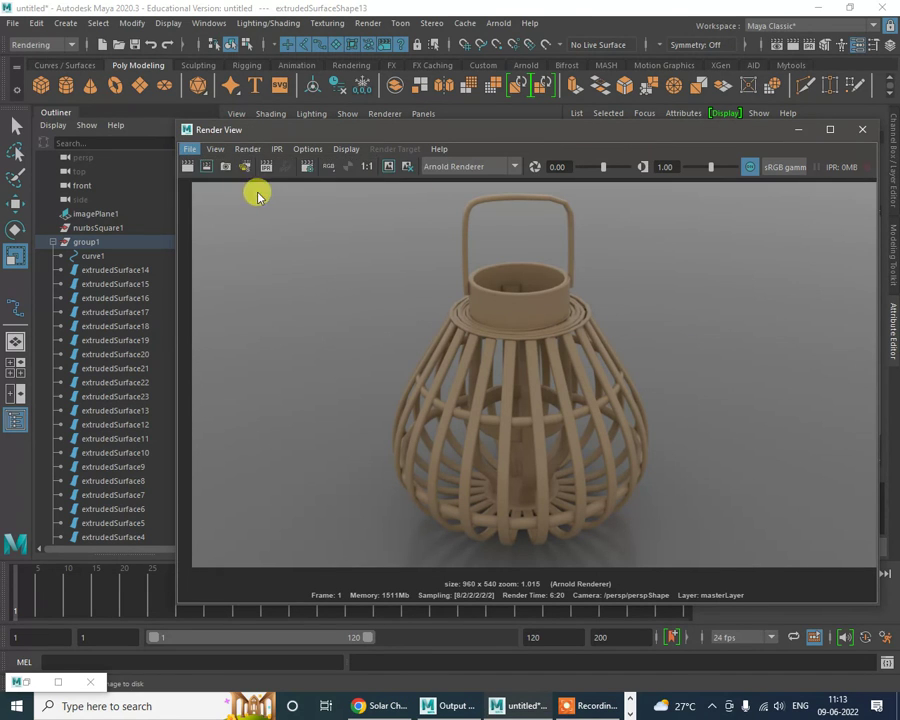
{"action": "left_click", "coordinate": [193, 175]}
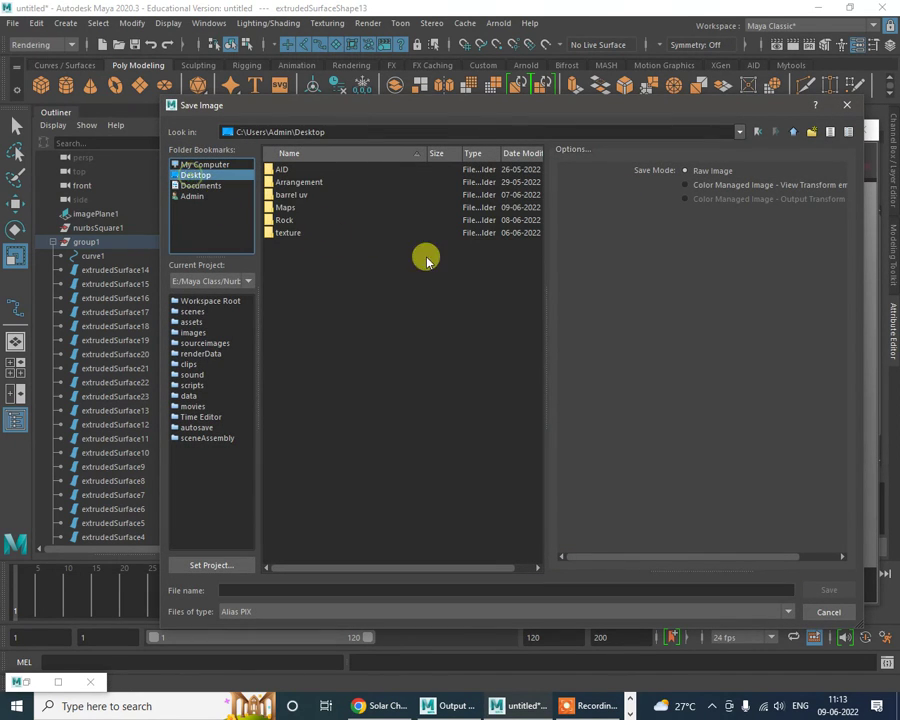